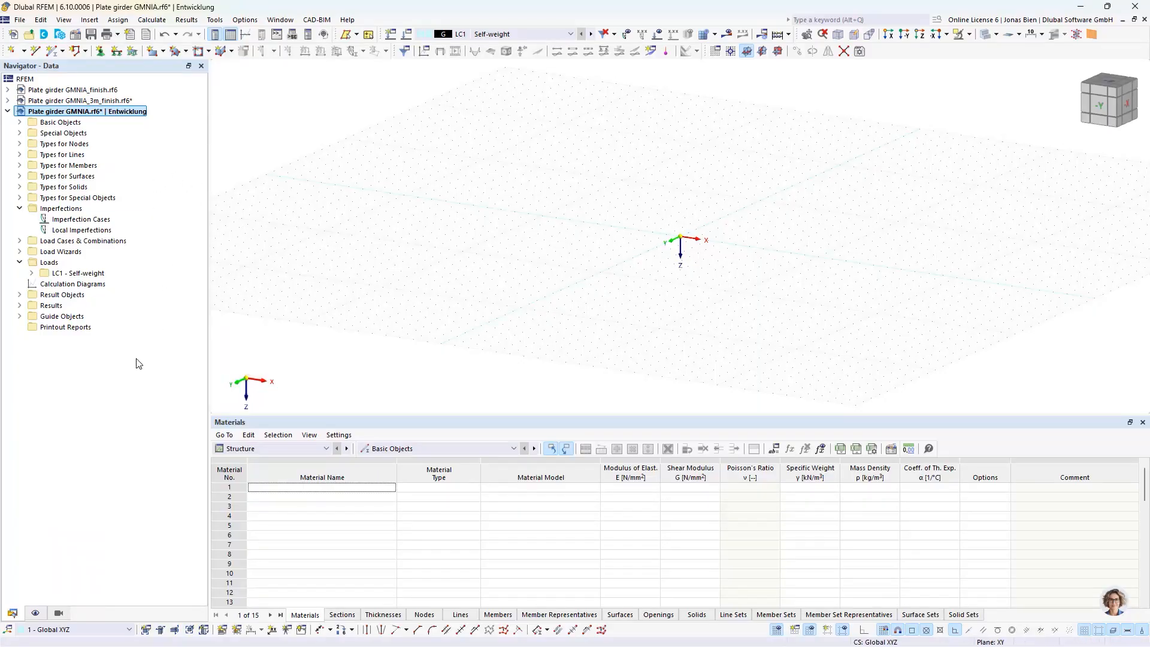
left_click(19, 123)
left_click(20, 295)
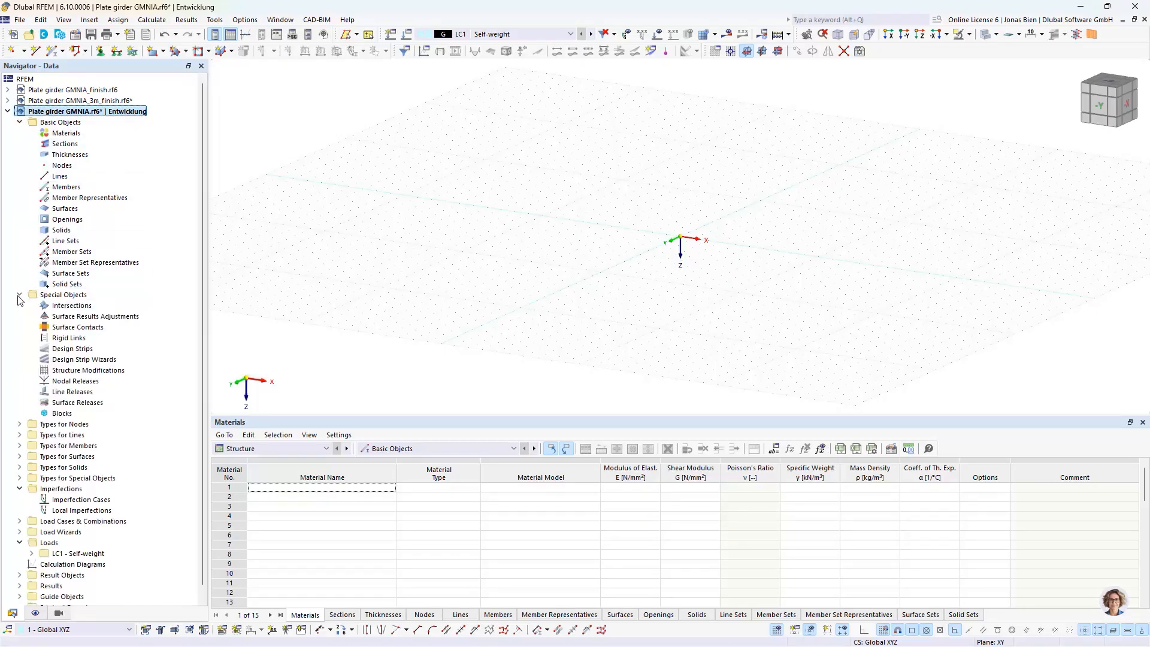
left_click(20, 294)
left_click(20, 122)
Review the Plate girder GMNIA model's base data, covering add-ons, standards, settings and model type, without changing anything
right_click(31, 111)
left_click(172, 209)
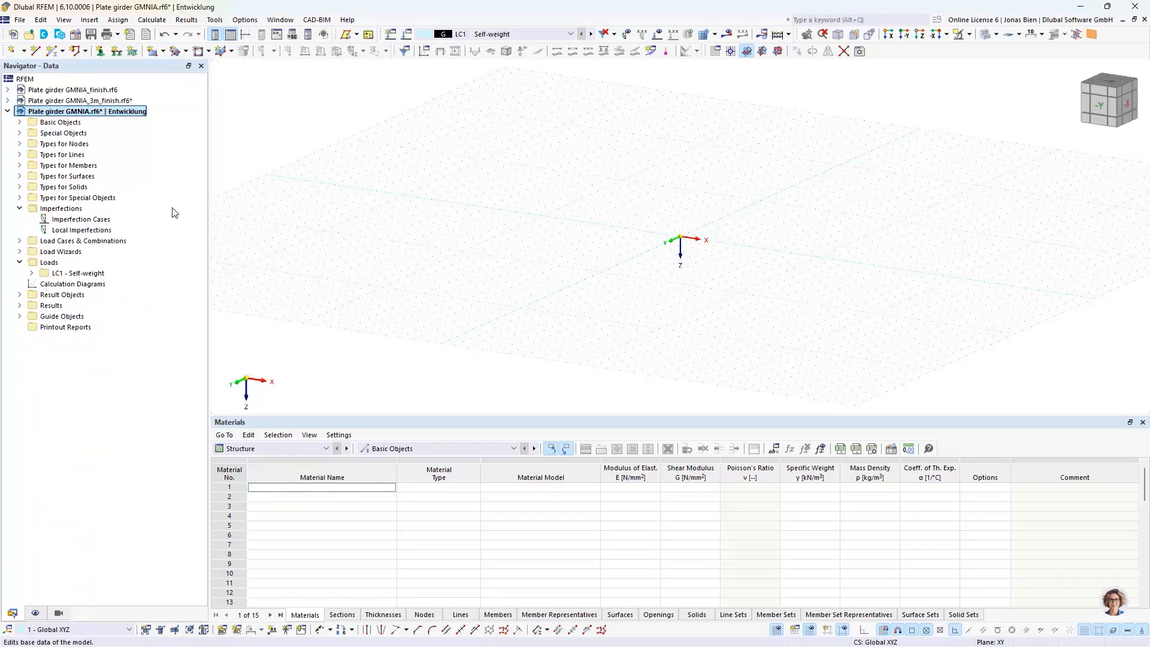
left_click(308, 80)
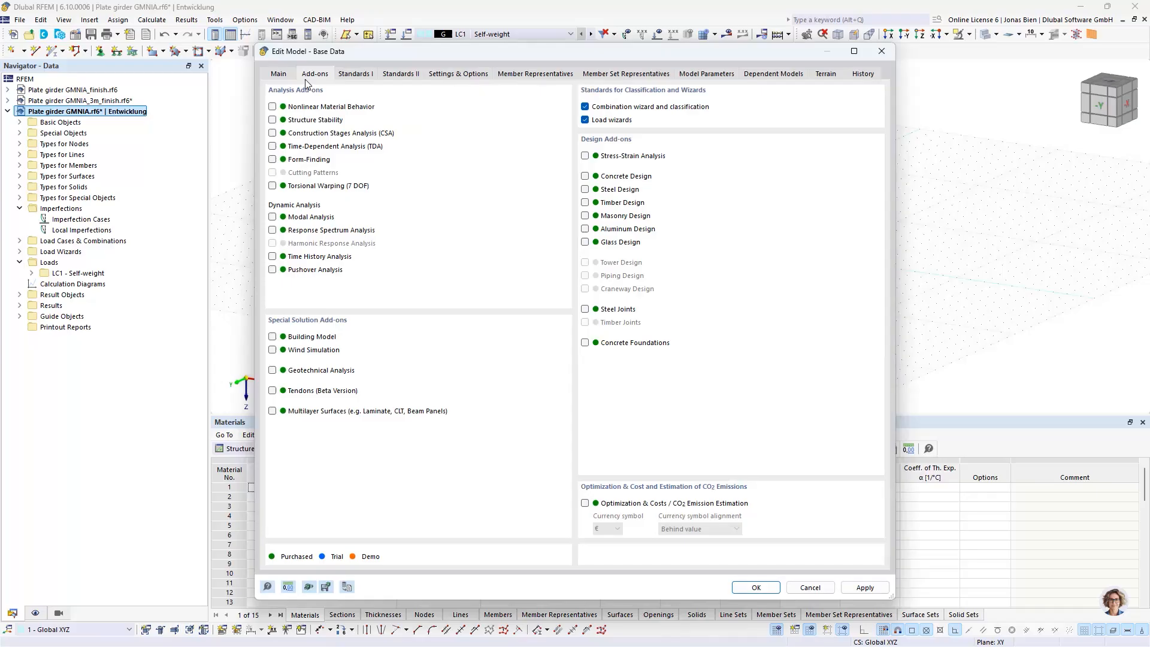
left_click(354, 74)
left_click(397, 74)
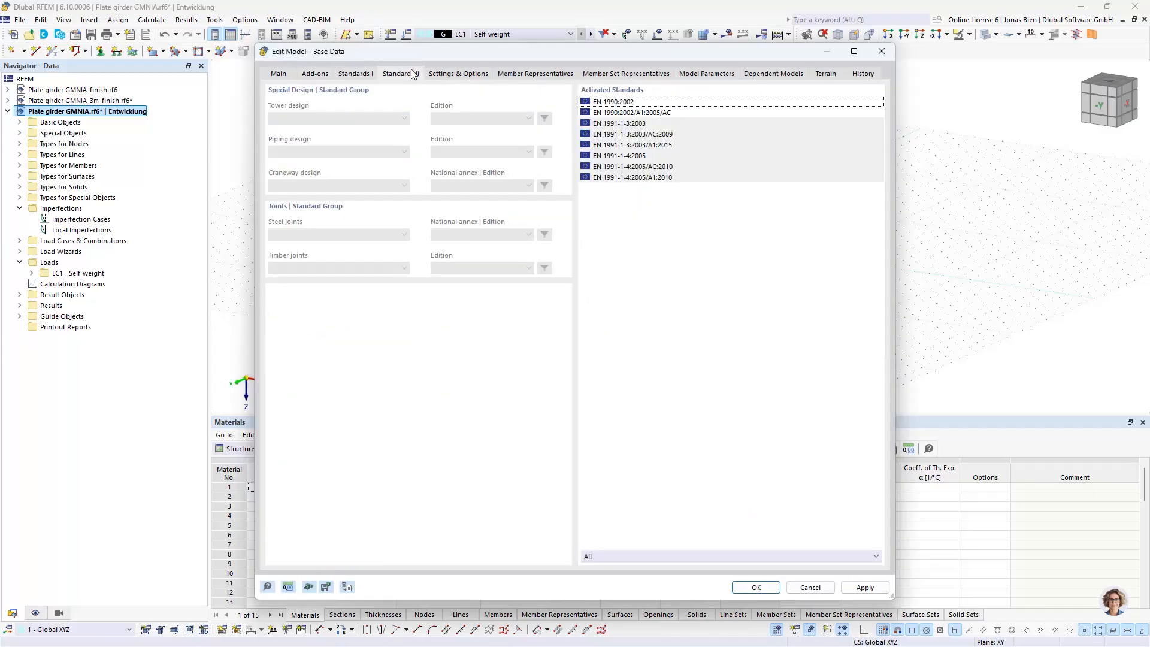
left_click(442, 74)
left_click(279, 75)
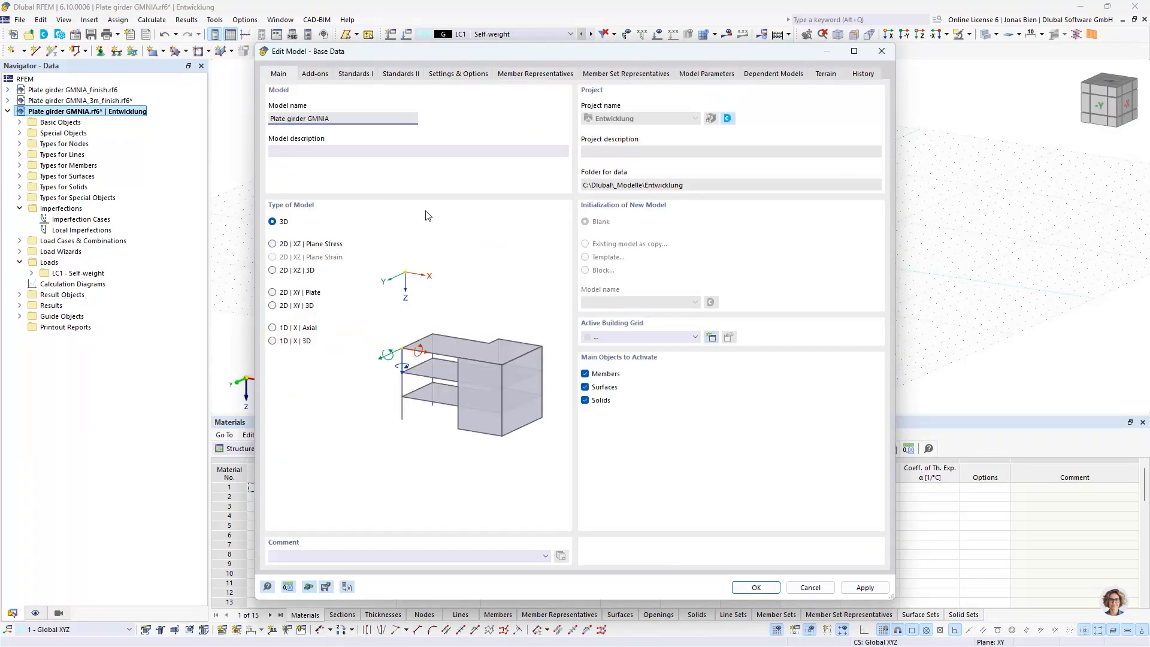
left_click(810, 588)
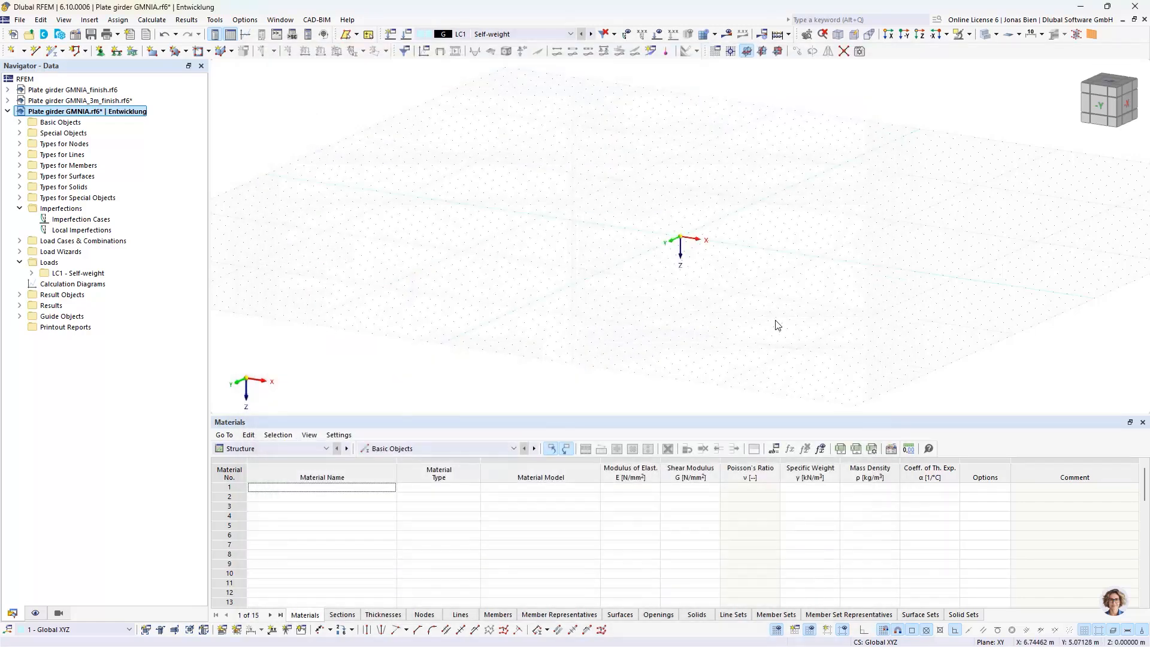
Create a new S235 steel material from the library, using the European Union series to EN 1993-1-1:2005-05
left_click(20, 123)
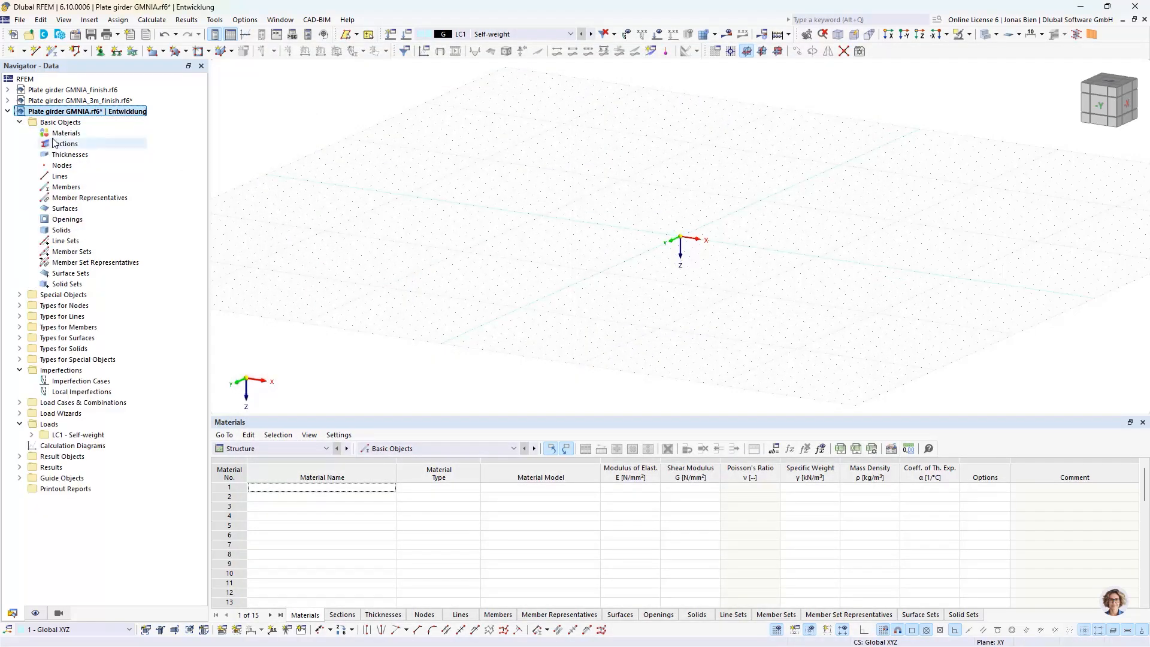
left_click(53, 134)
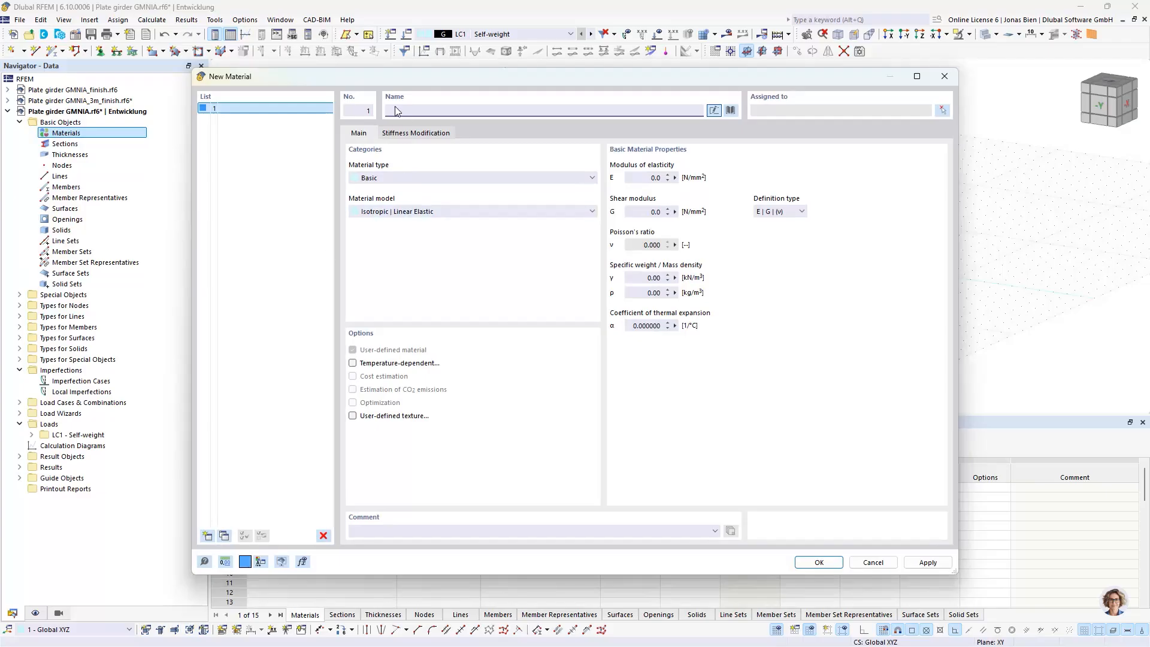
left_click(731, 110)
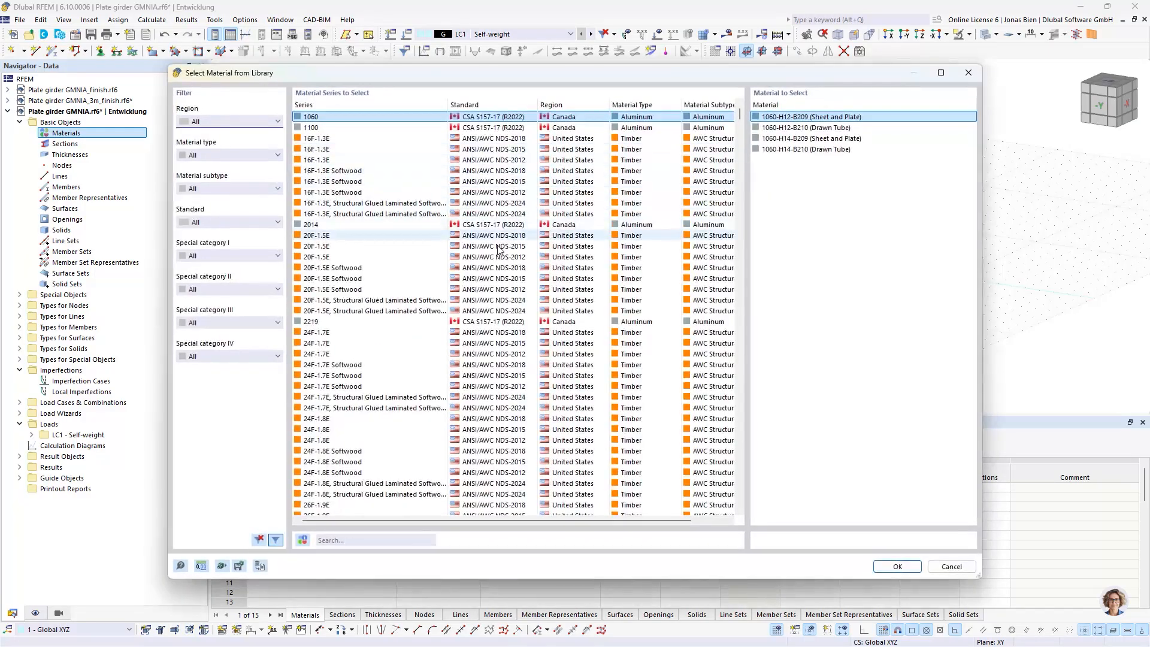
left_click(358, 539)
type("S")
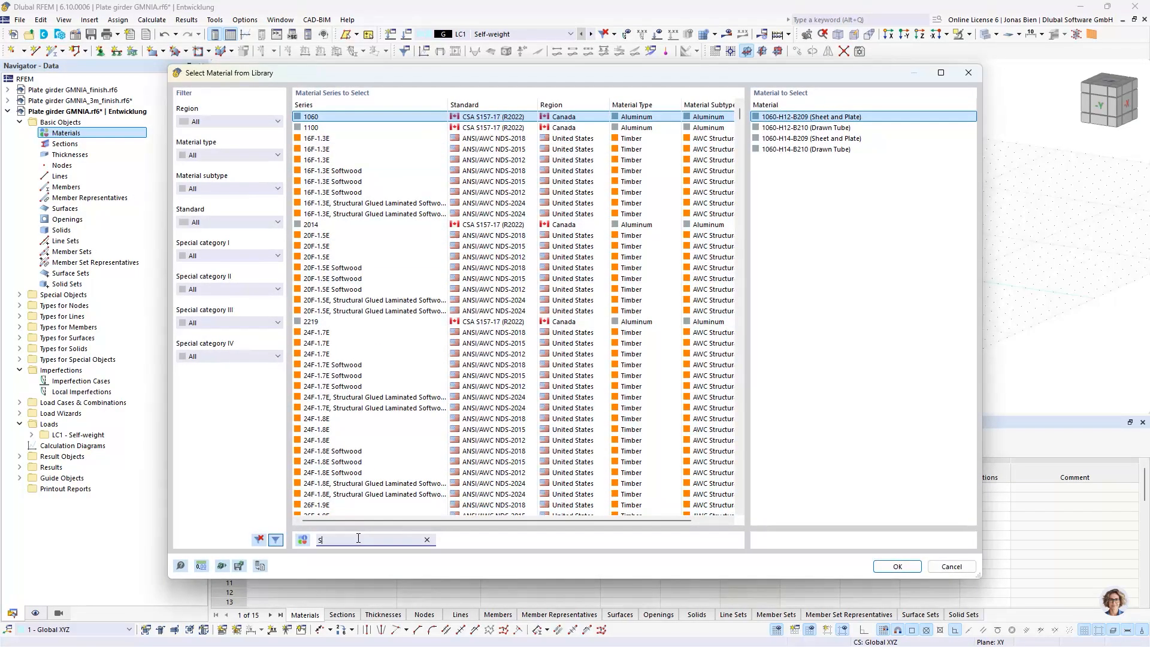
type("235")
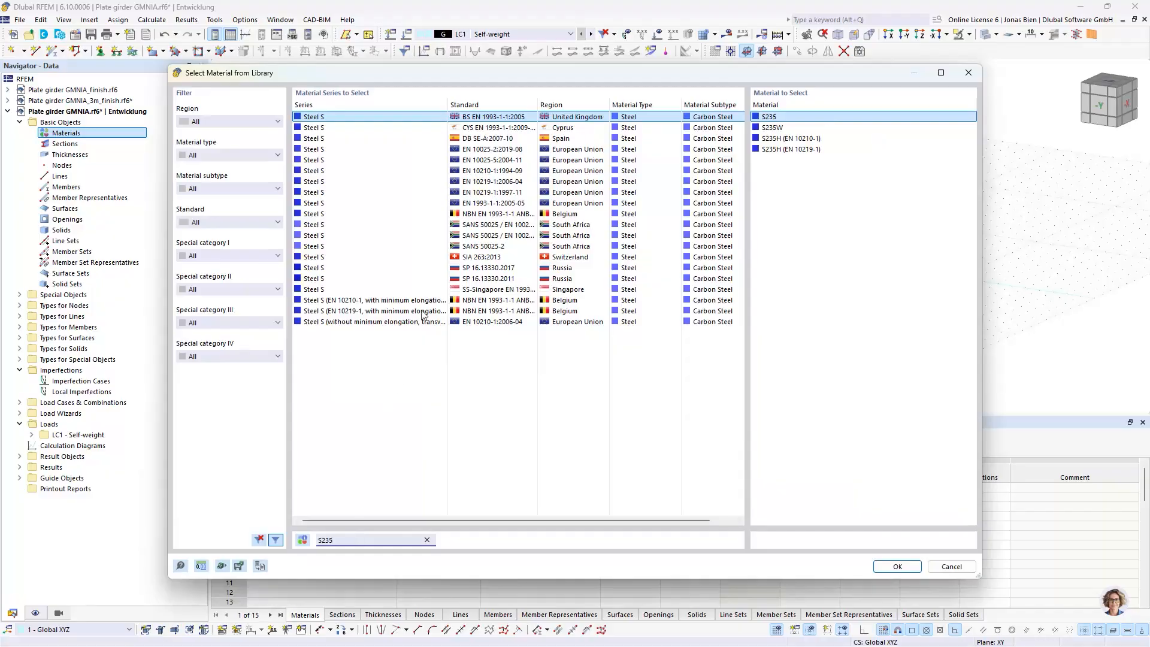
left_click(431, 203)
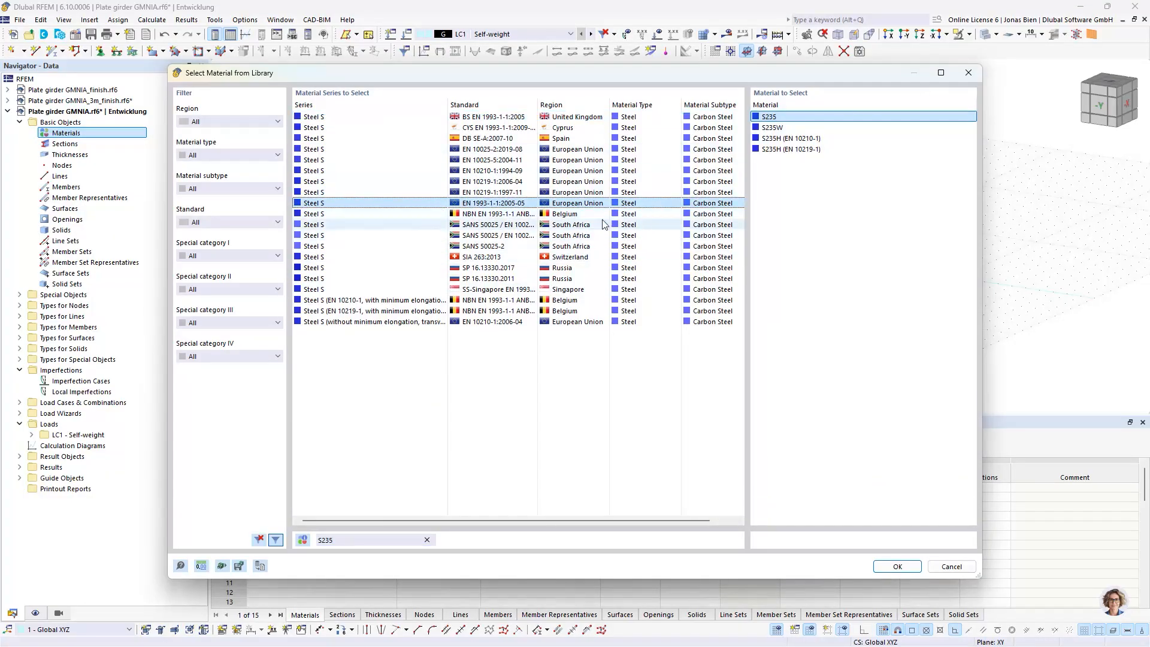
double_click(771, 120)
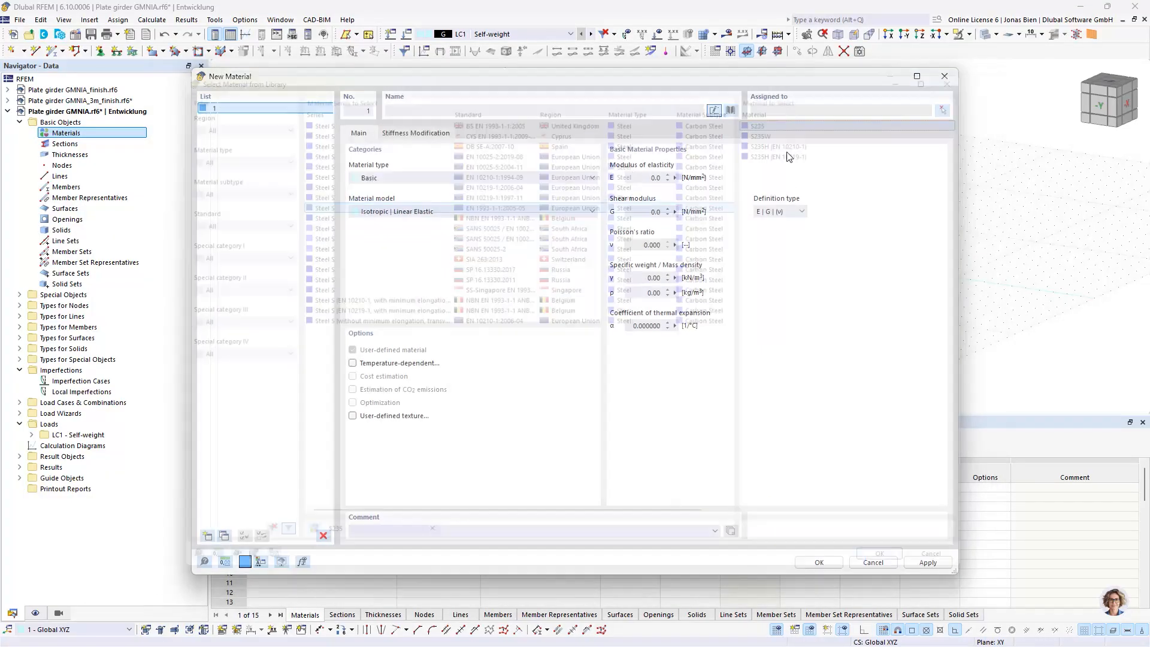
left_click(819, 561)
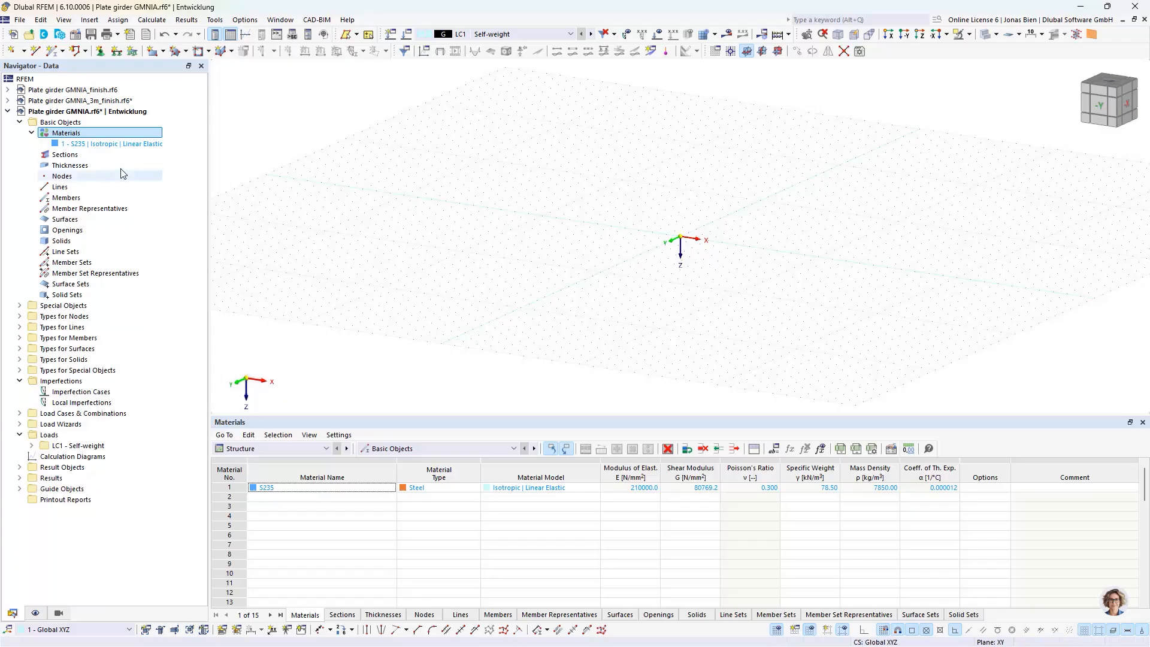
Start a new section as a parametric thin-walled I-section and set its manufacturing type to Welded
left_click(72, 156)
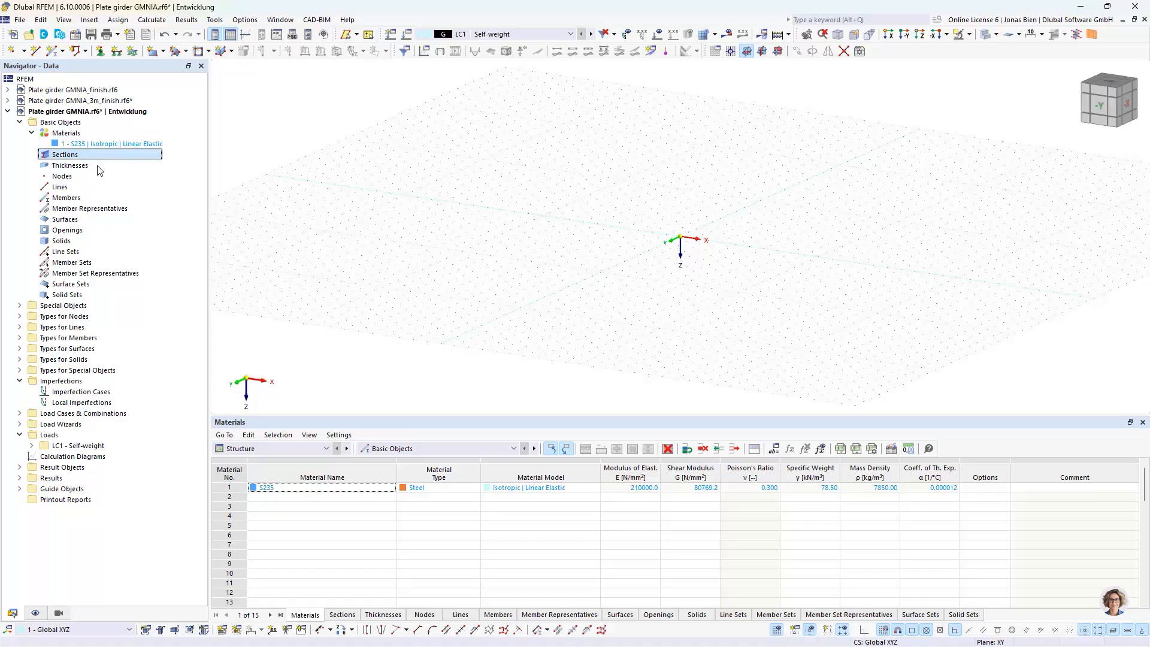
double_click(65, 155)
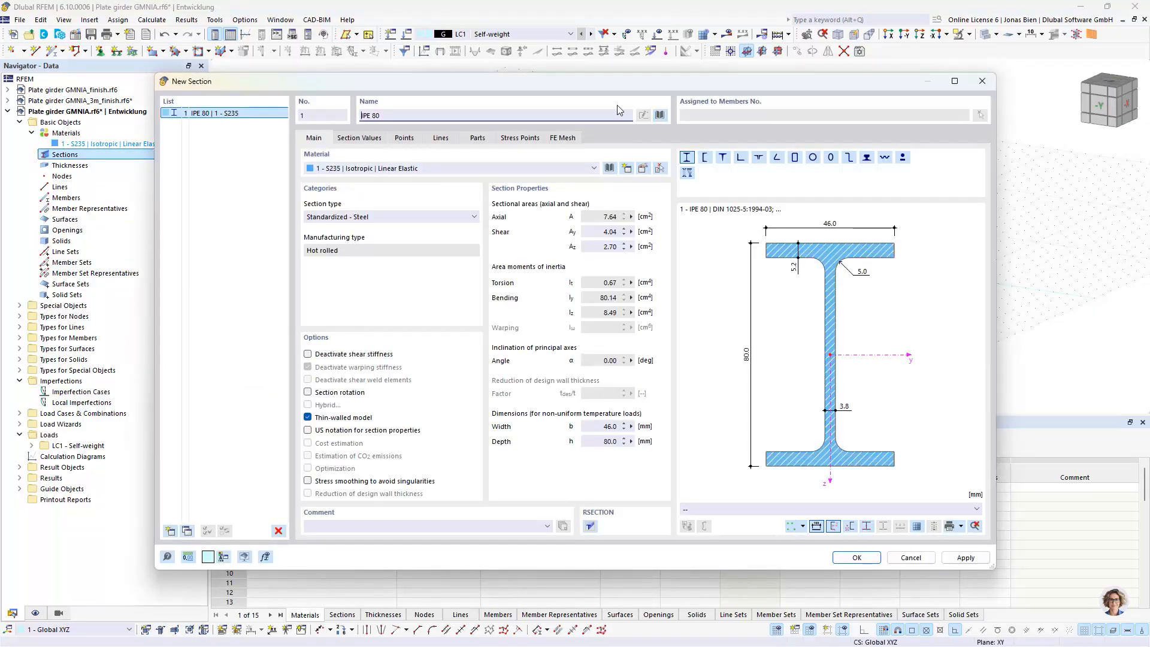
left_click(660, 115)
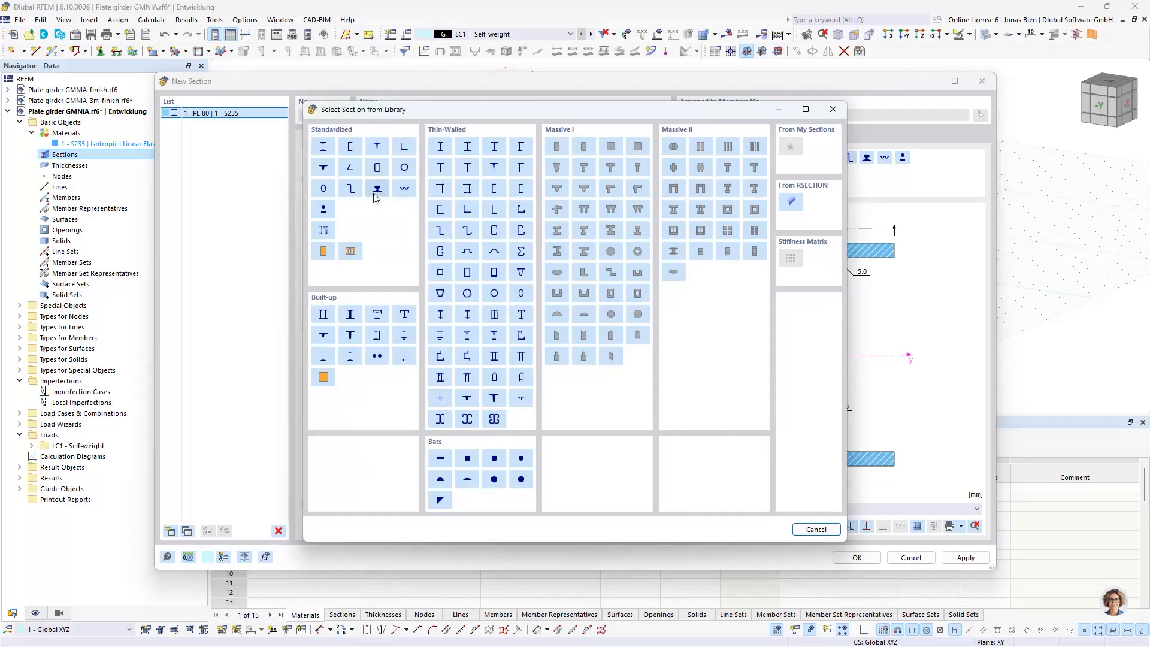
left_click(440, 147)
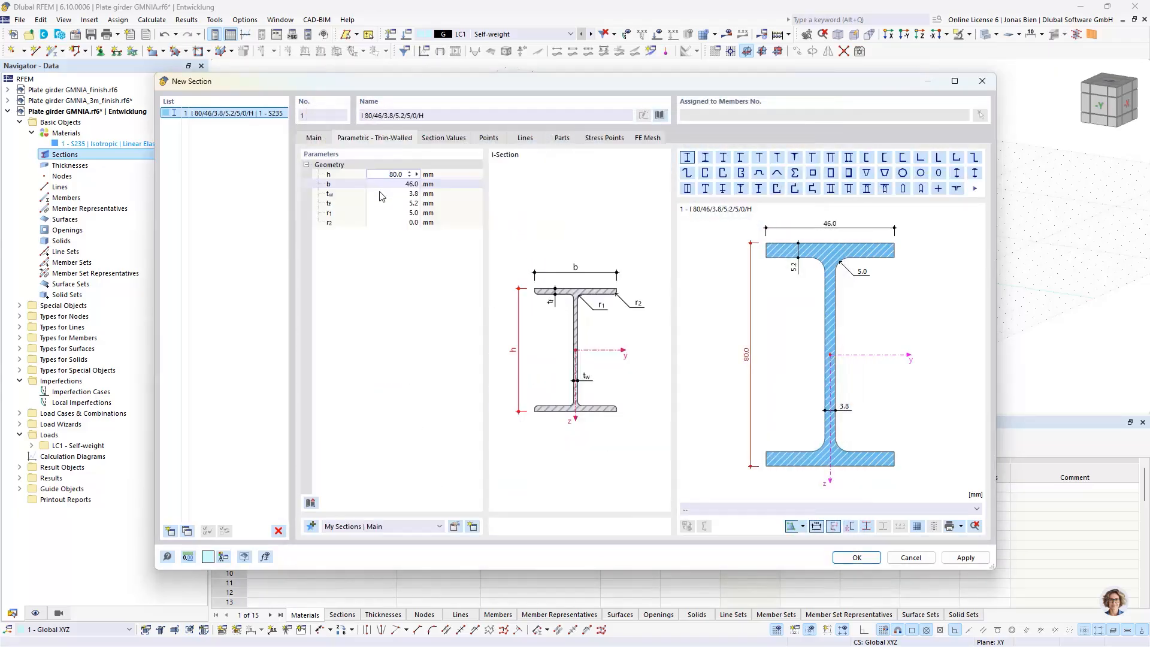
left_click(389, 175)
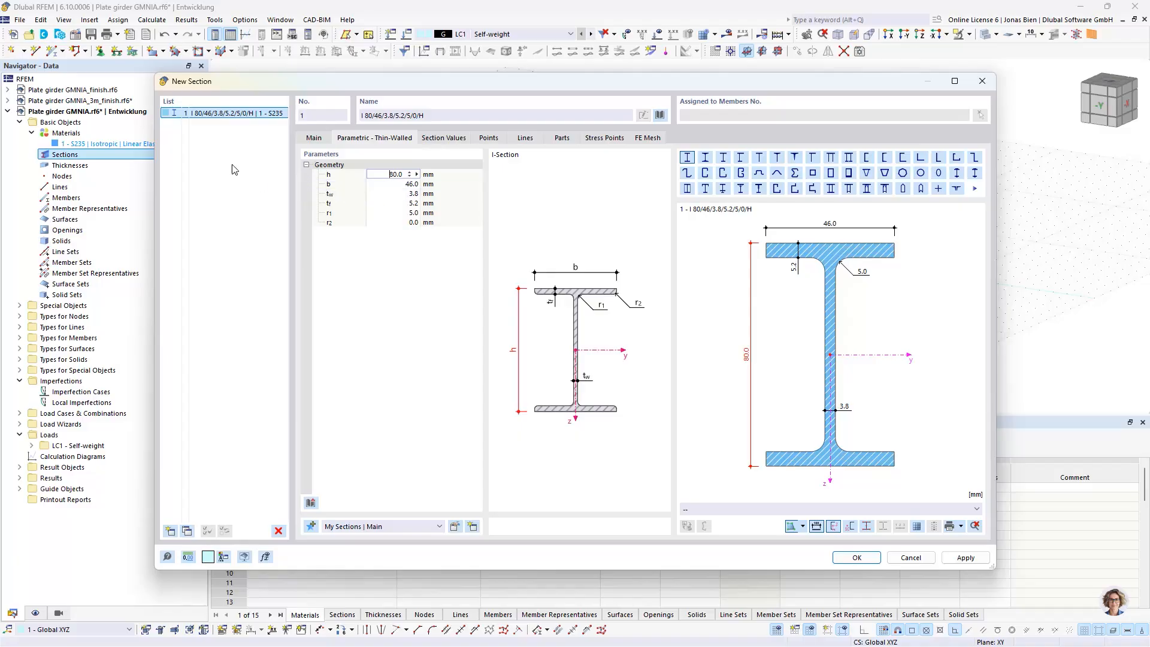
left_click(321, 143)
left_click(356, 250)
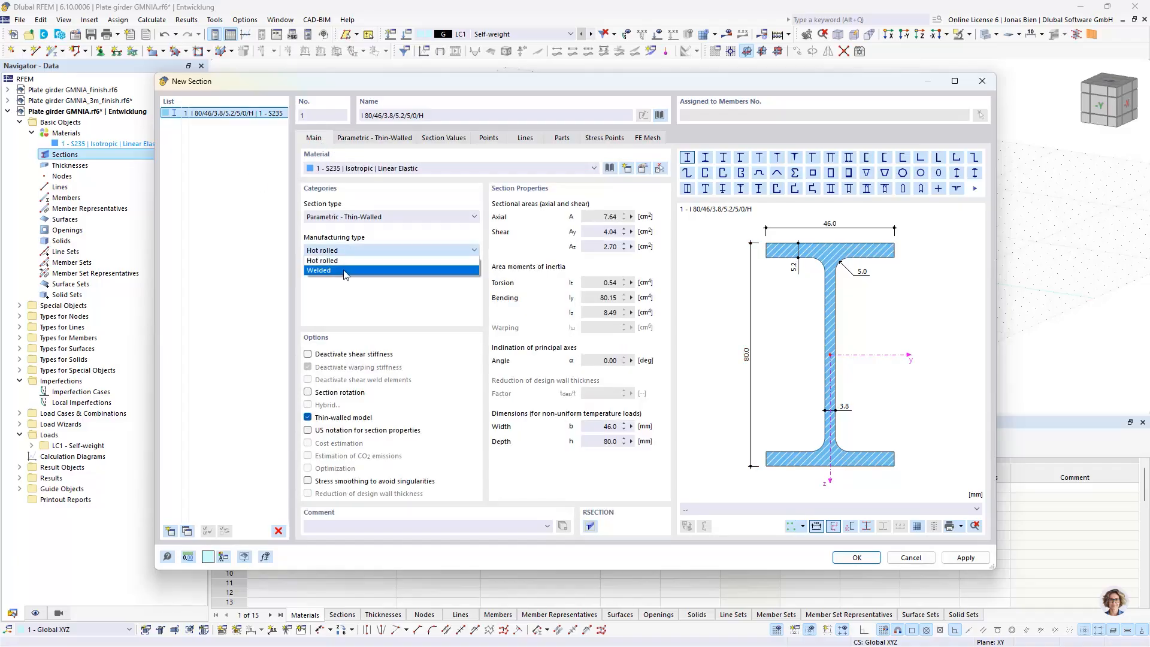
left_click(335, 264)
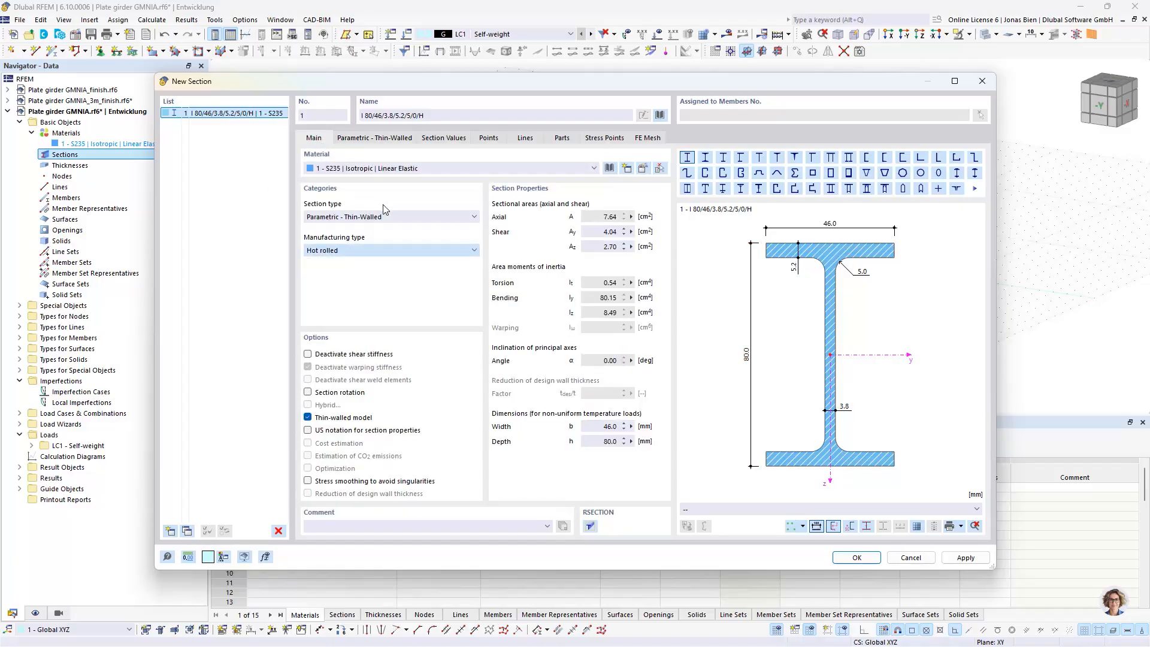
Set the welded I-section's depth to 1020 mm, width to 360 mm, web thickness to 5 mm and flange thickness to 20 mm, and save it
left_click(363, 139)
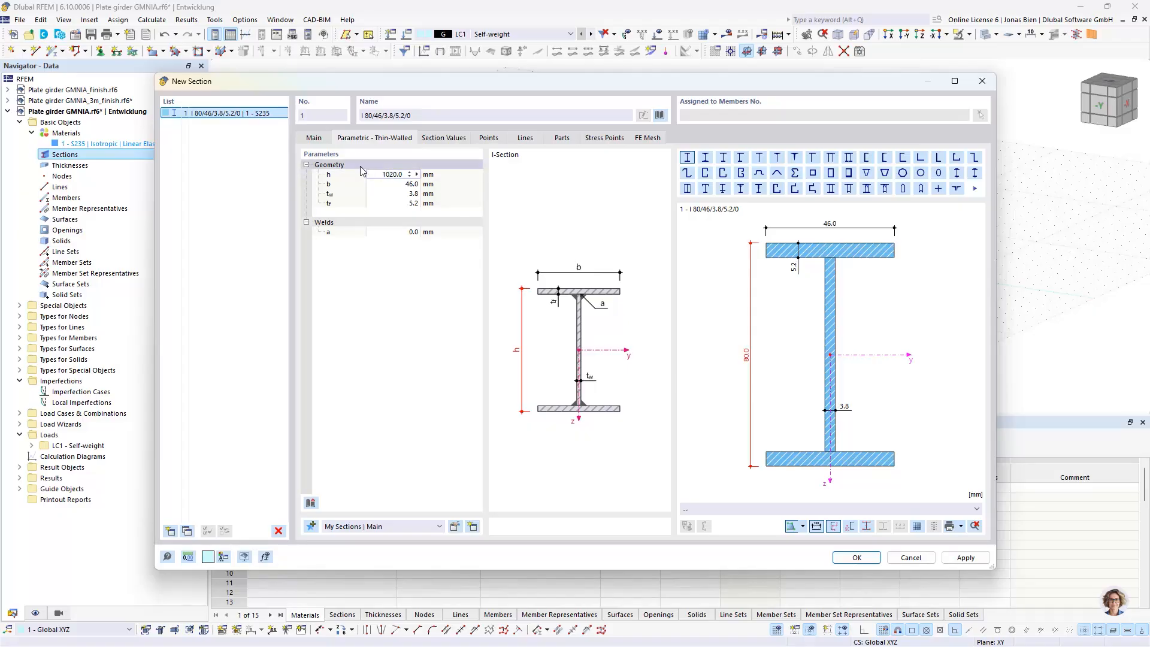
left_click(400, 184)
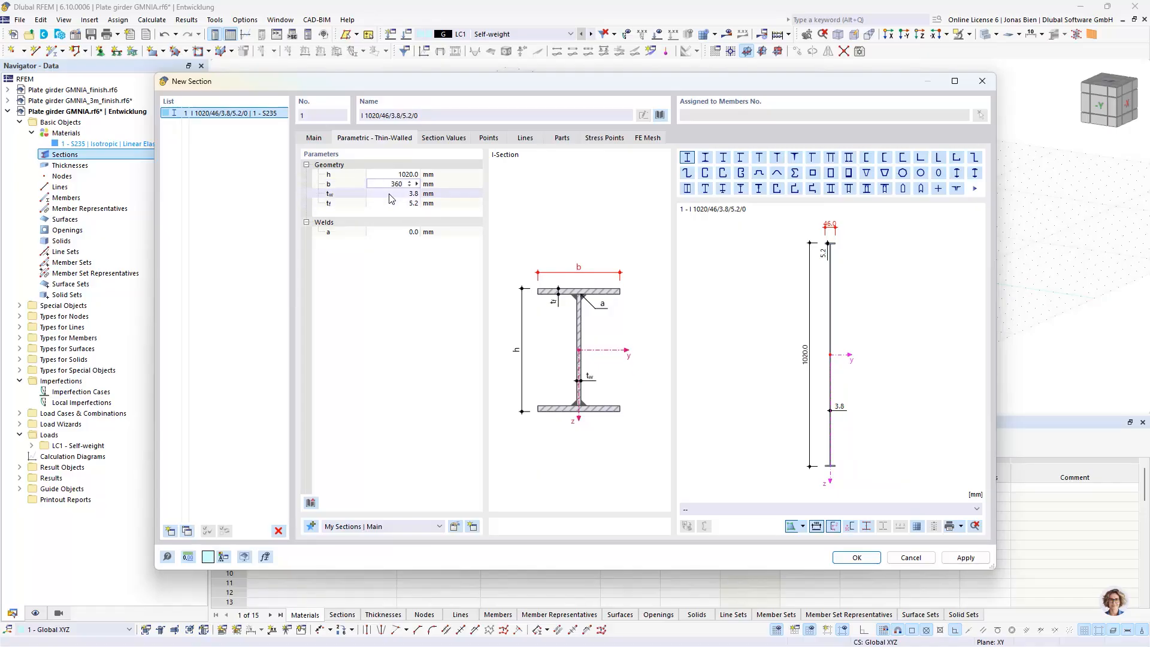
key("Tab")
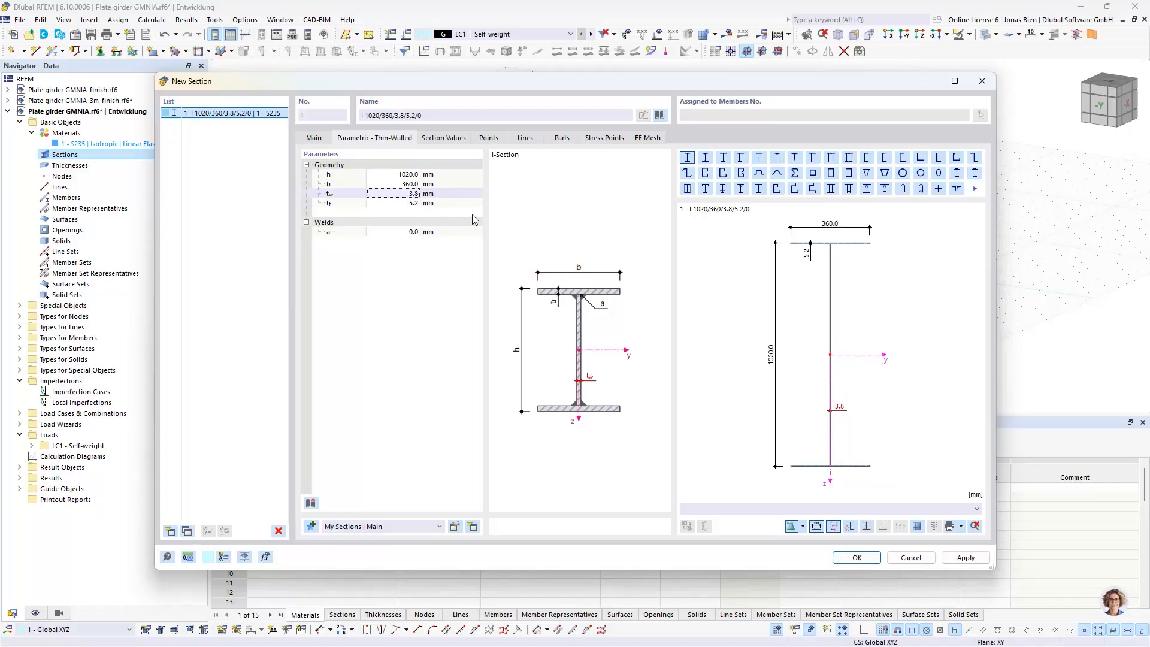
type("5")
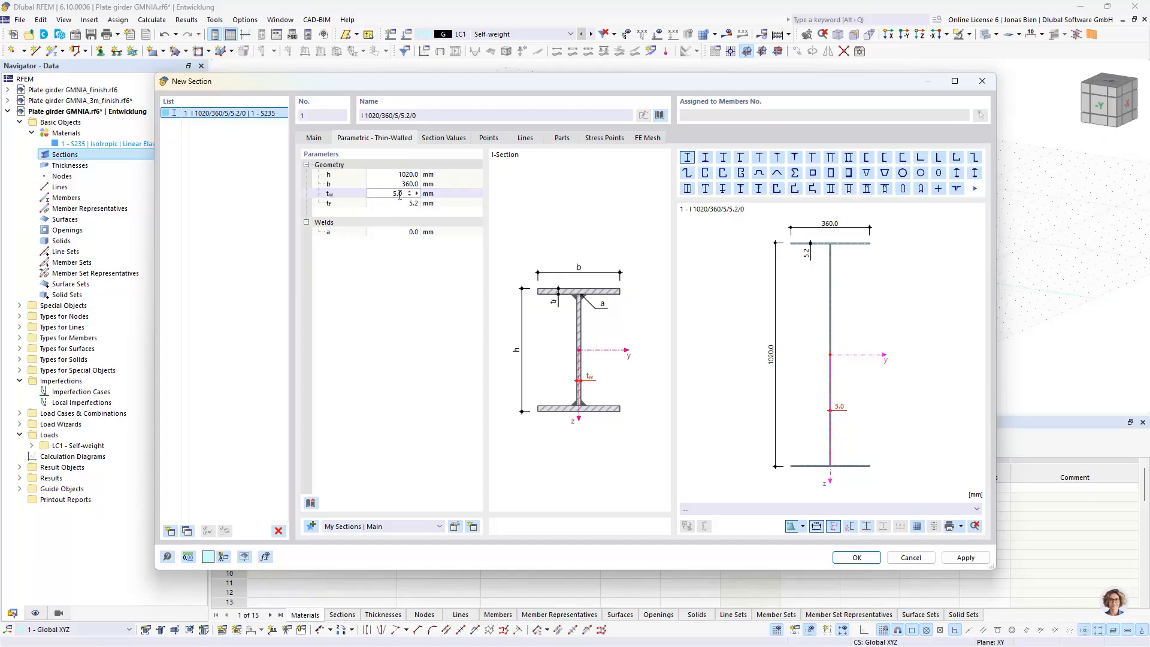
left_click(401, 204)
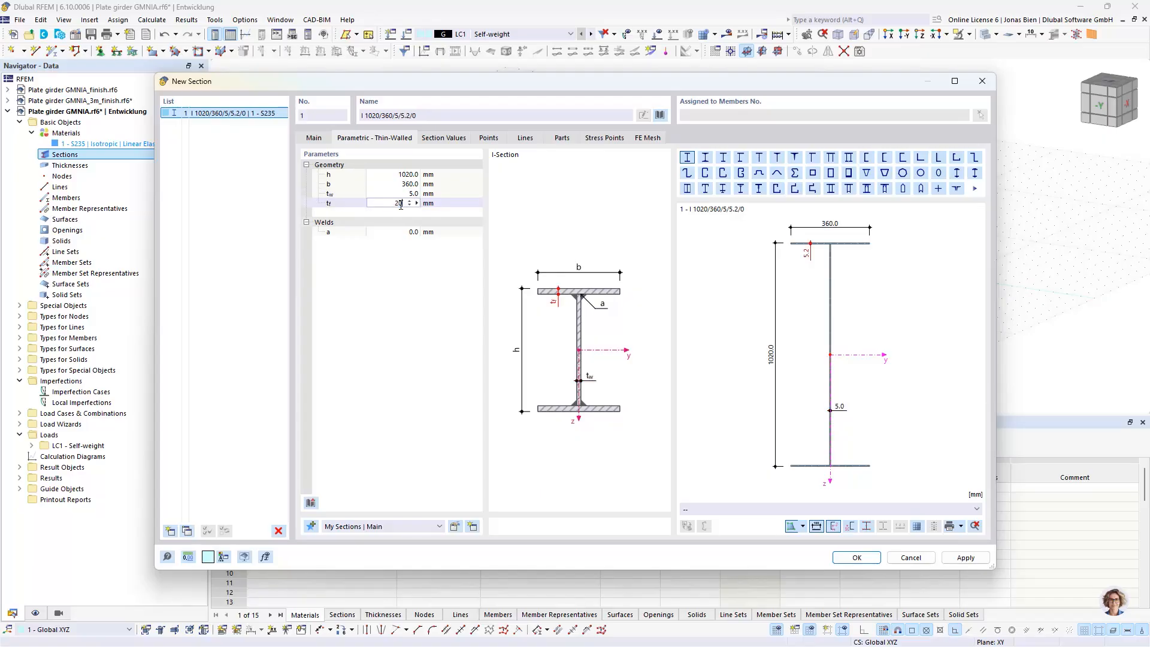
key("shift+Tab")
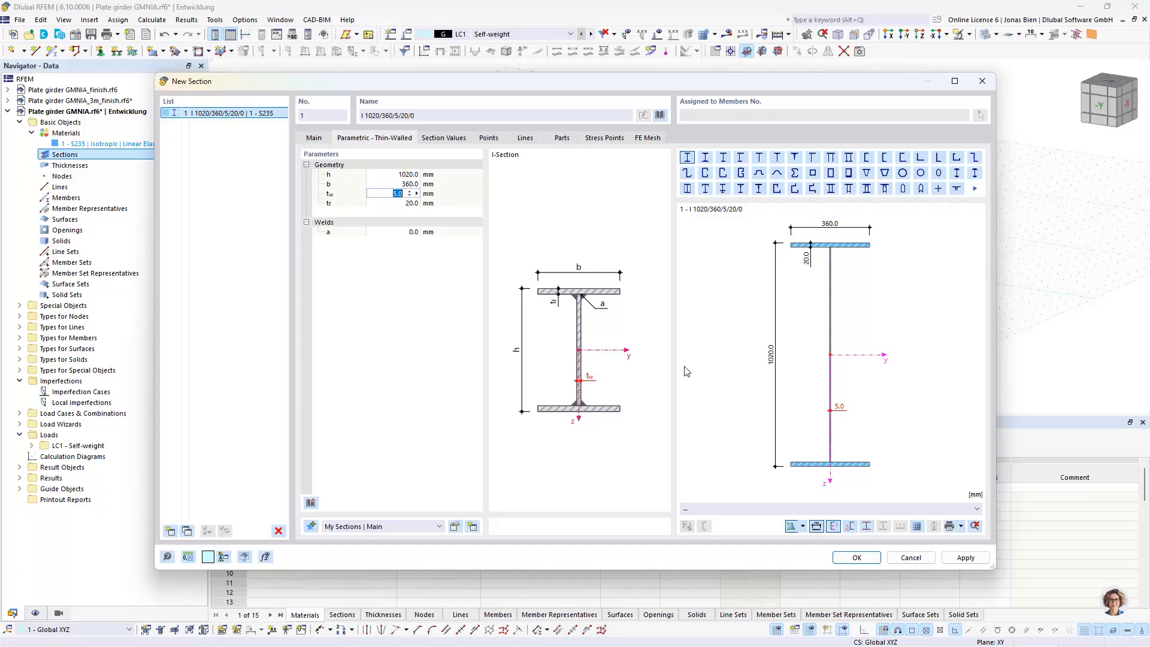
left_click(857, 558)
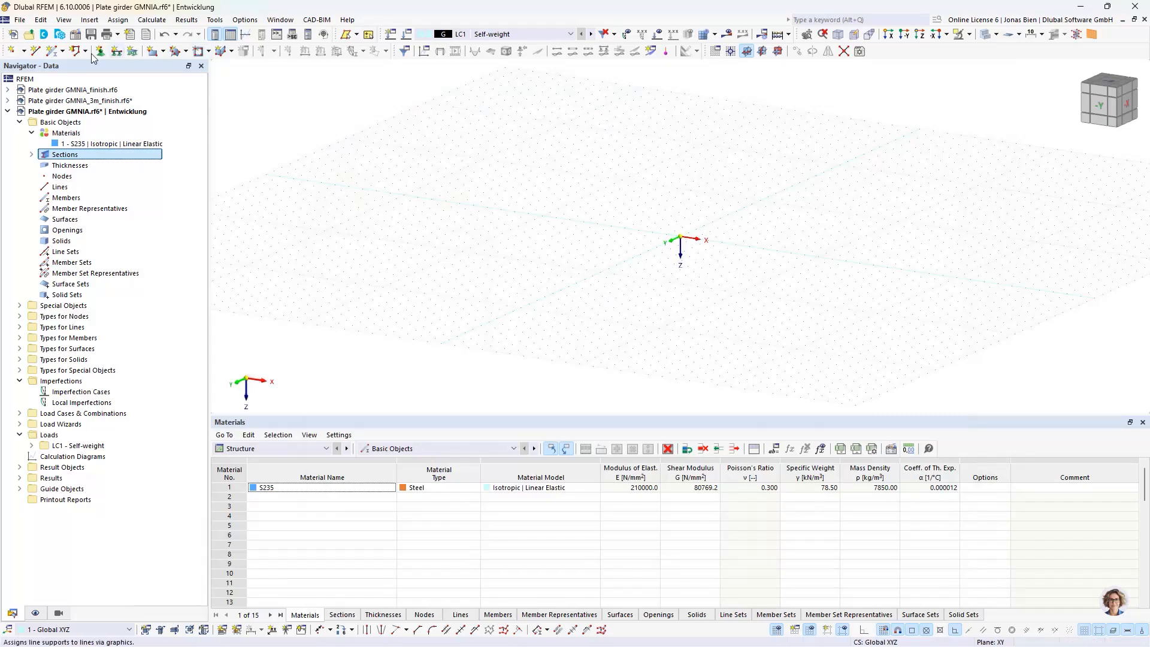
Create a single beam member 9 m long, running from the origin along the X axis
left_click(55, 53)
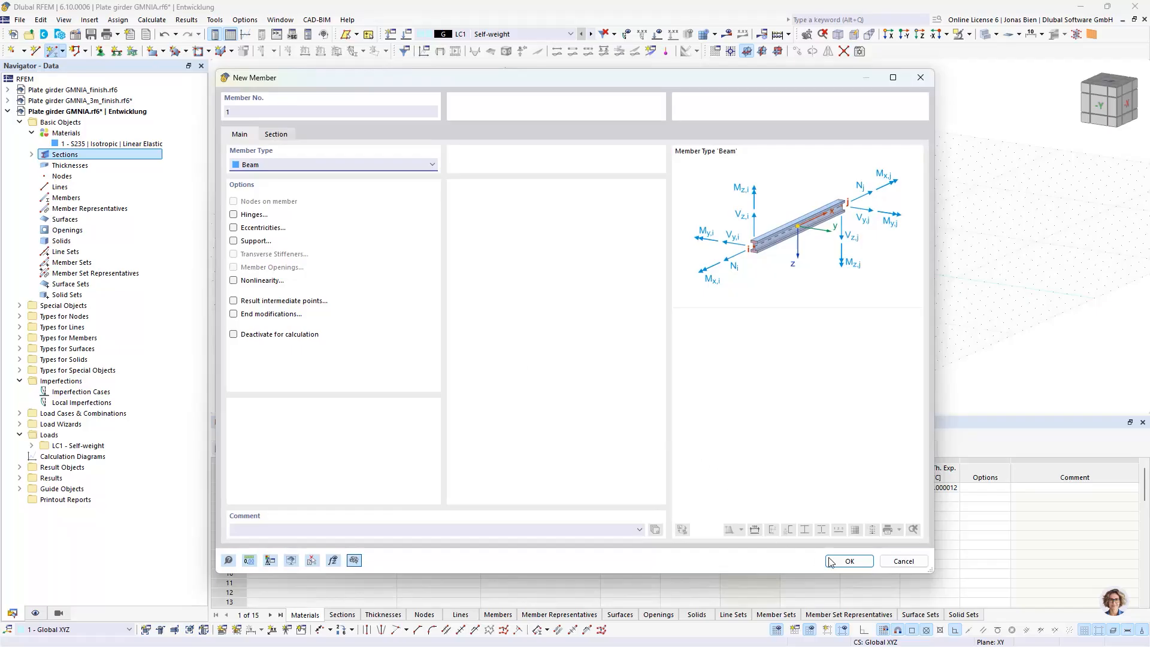
left_click(848, 561)
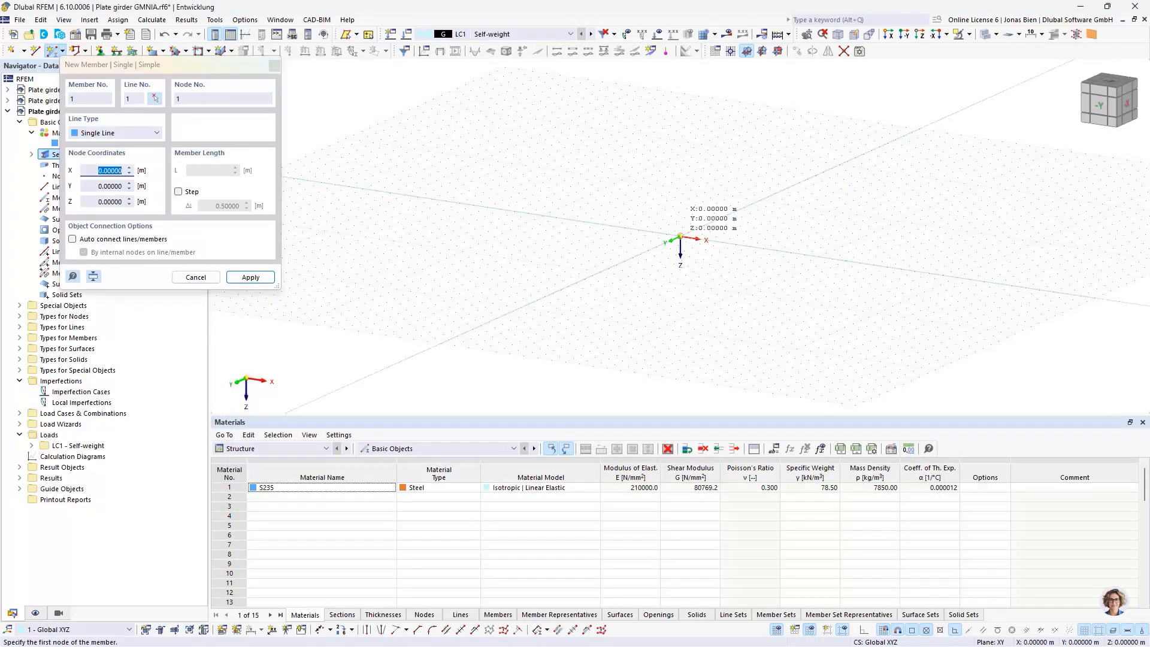
left_click(681, 238)
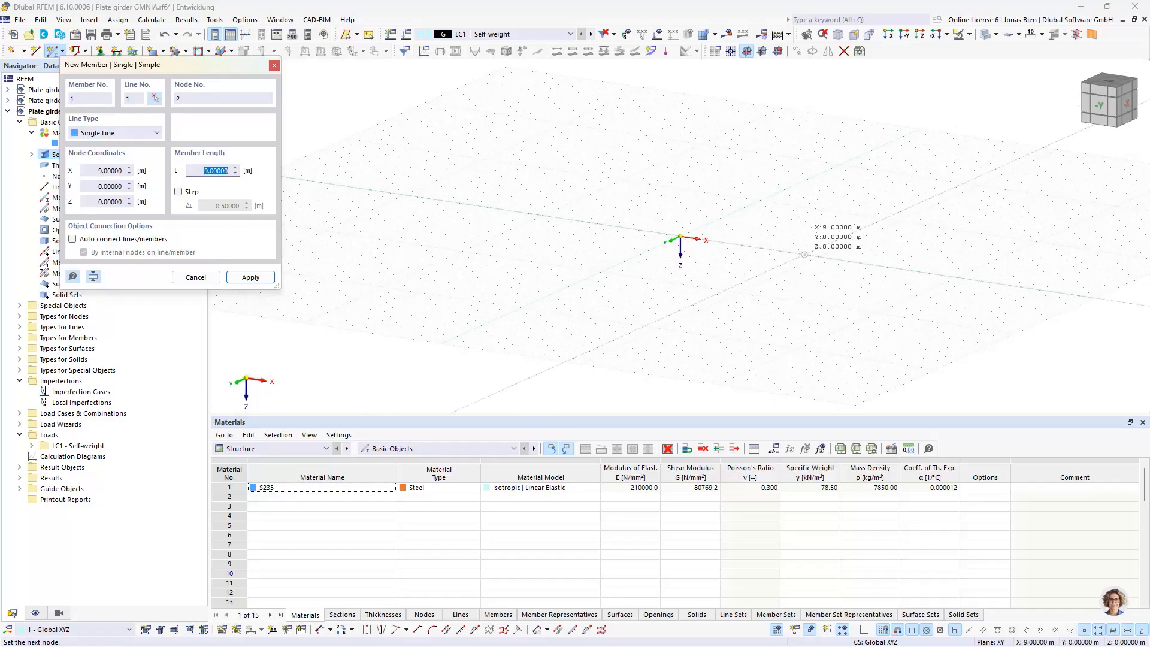
key("Return")
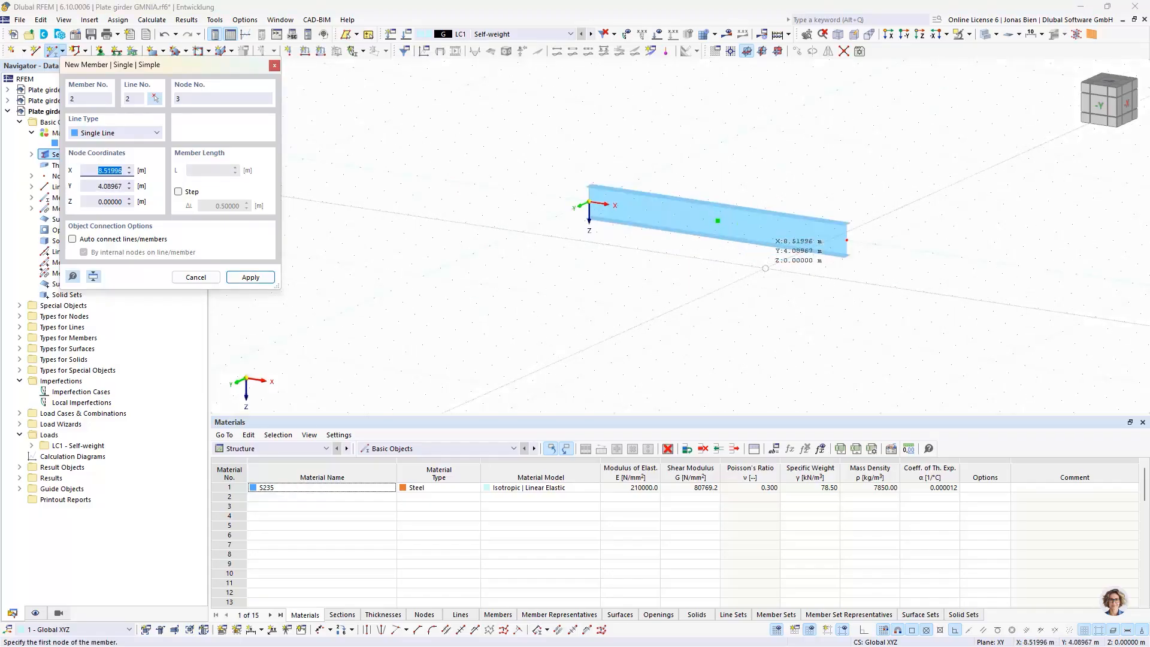
key("Escape")
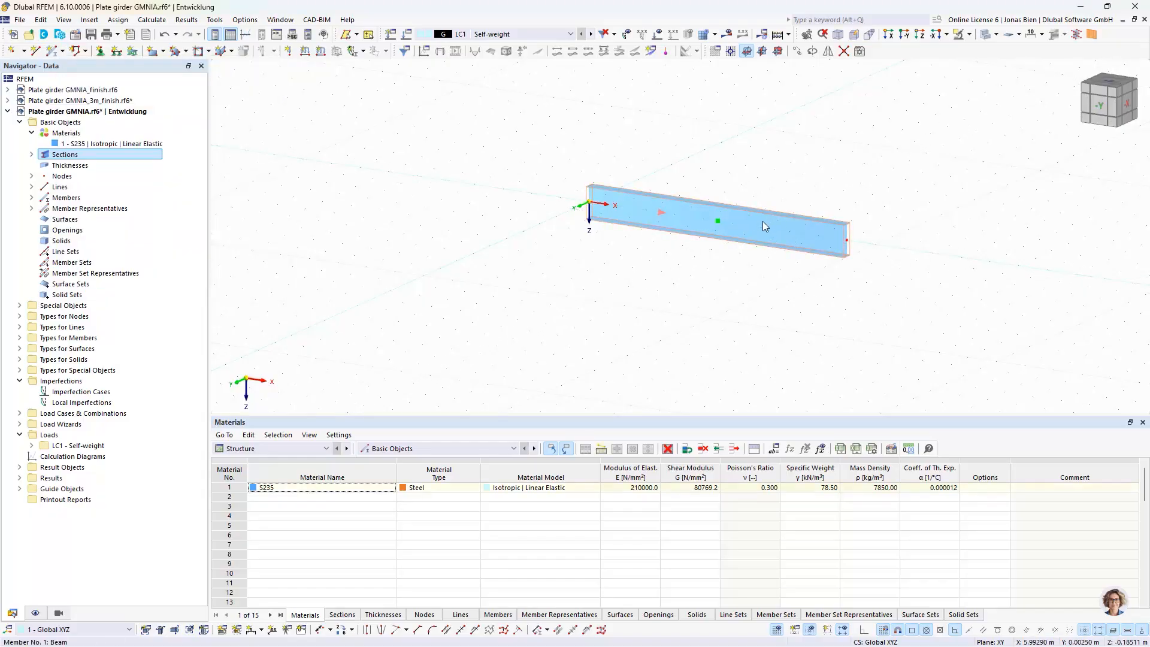
Divide the 9 m beam member into two parts using 1 intermediate node
right_click(763, 221)
mouse_move(815, 266)
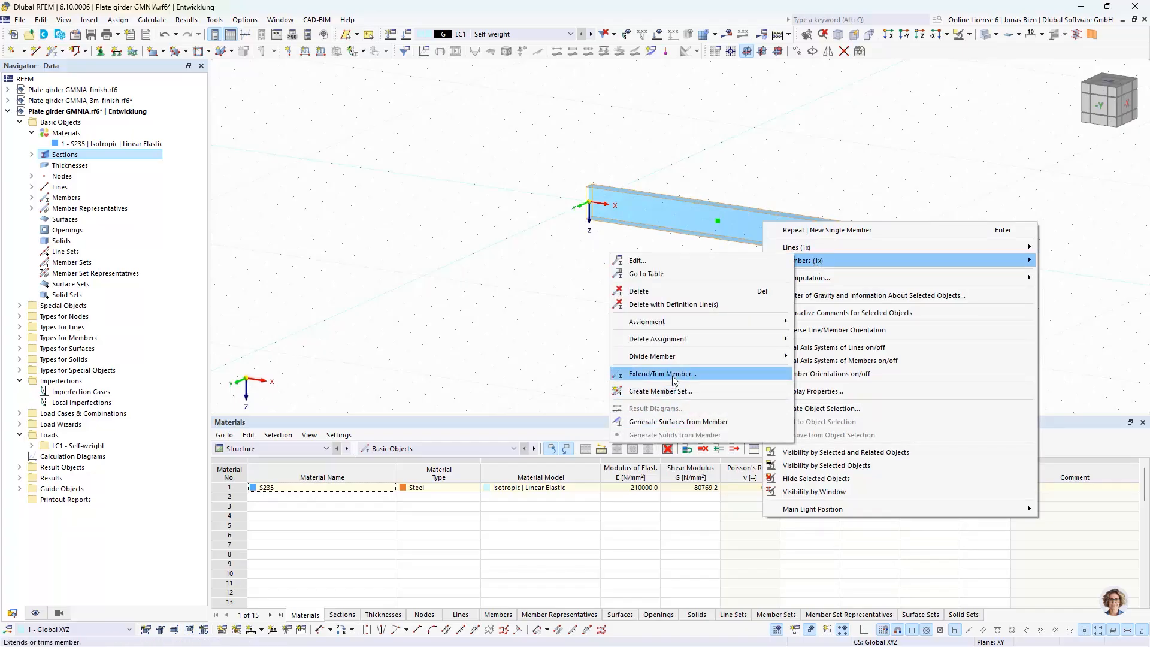
mouse_move(680, 359)
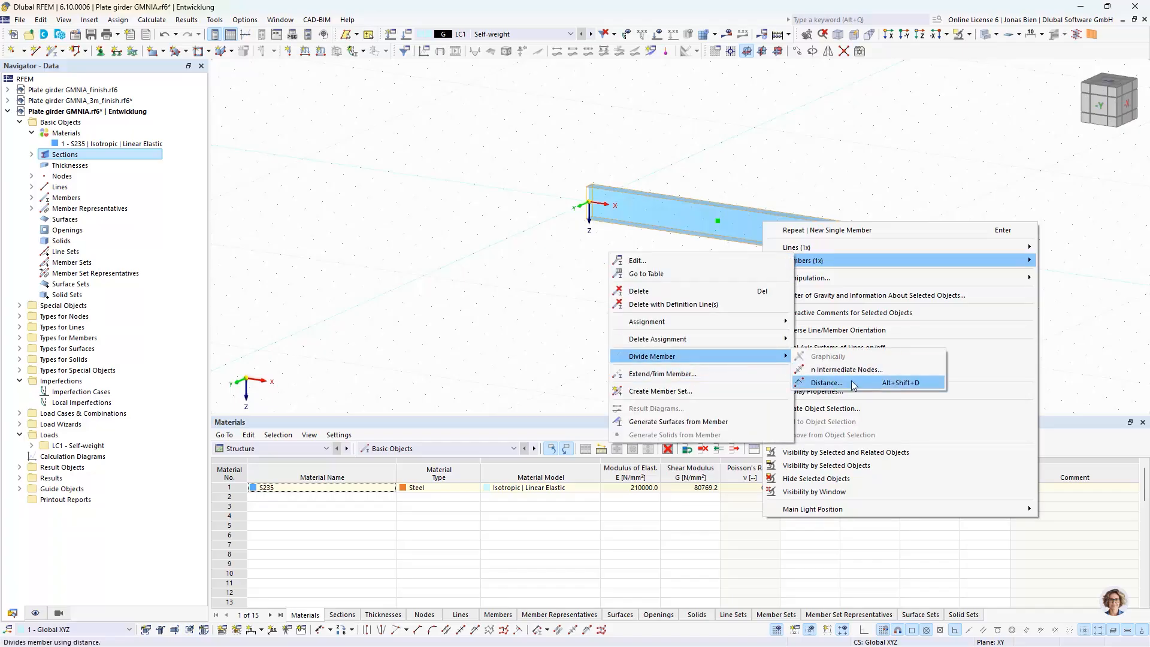
left_click(847, 370)
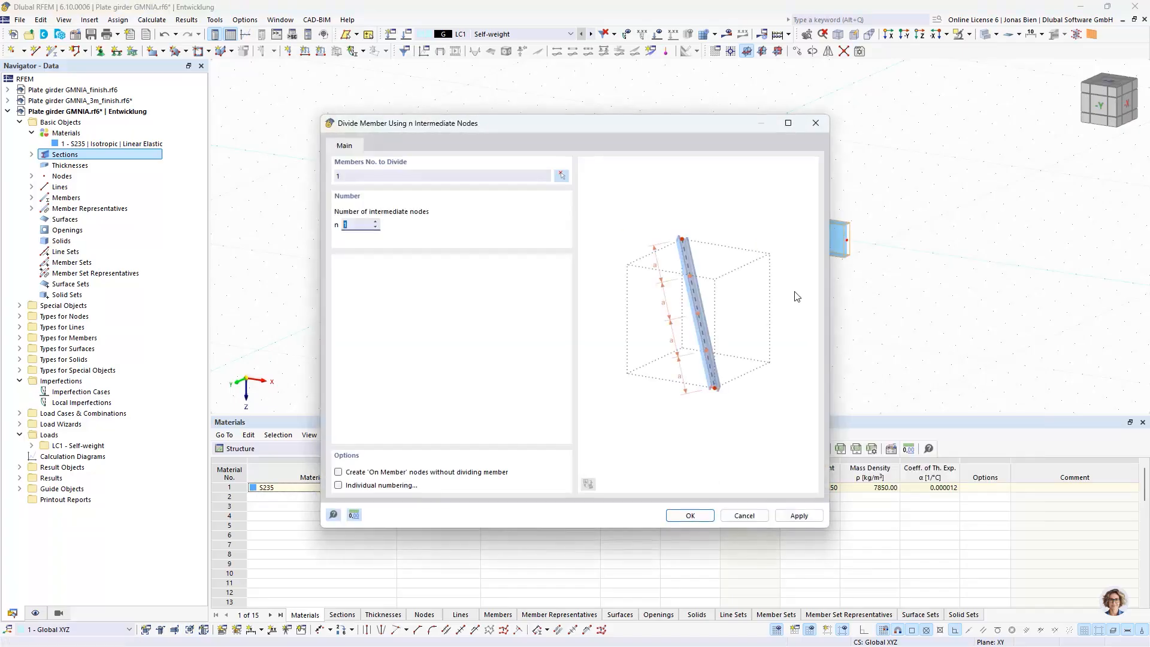
left_click(710, 518)
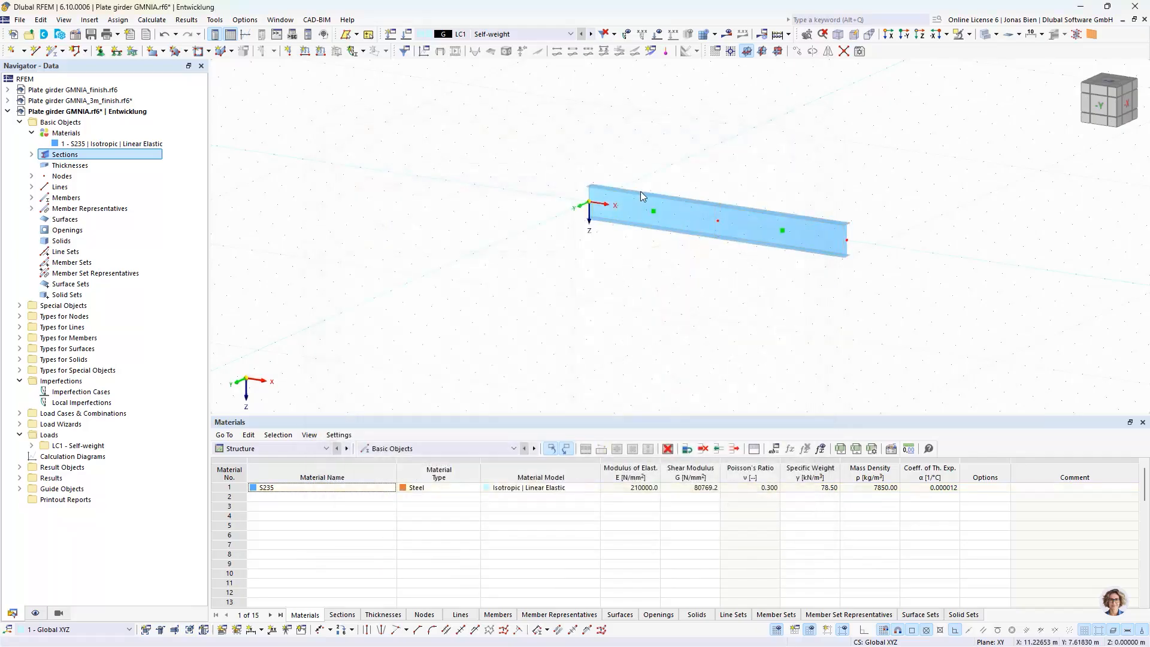
Generate surfaces from both selected beam members
right_click(756, 239)
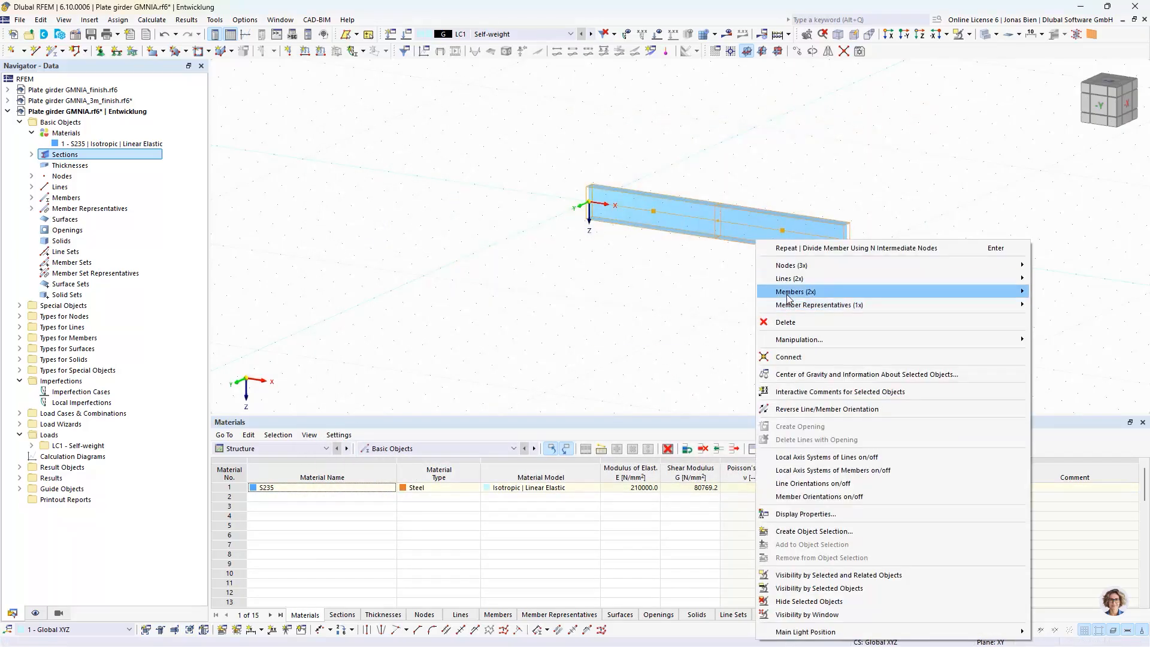
mouse_move(788, 294)
left_click(655, 452)
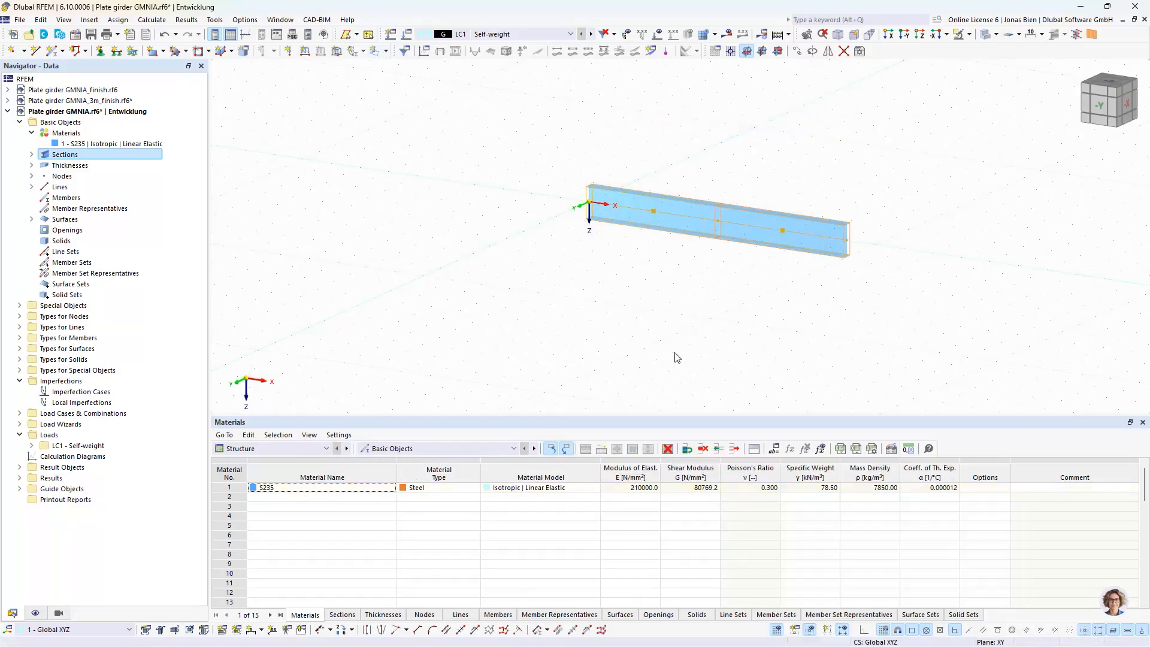
Examine the thicknesses, nodes, lines and surfaces generated from the members, highlighting the 20 mm thickness in the model
left_click(31, 165)
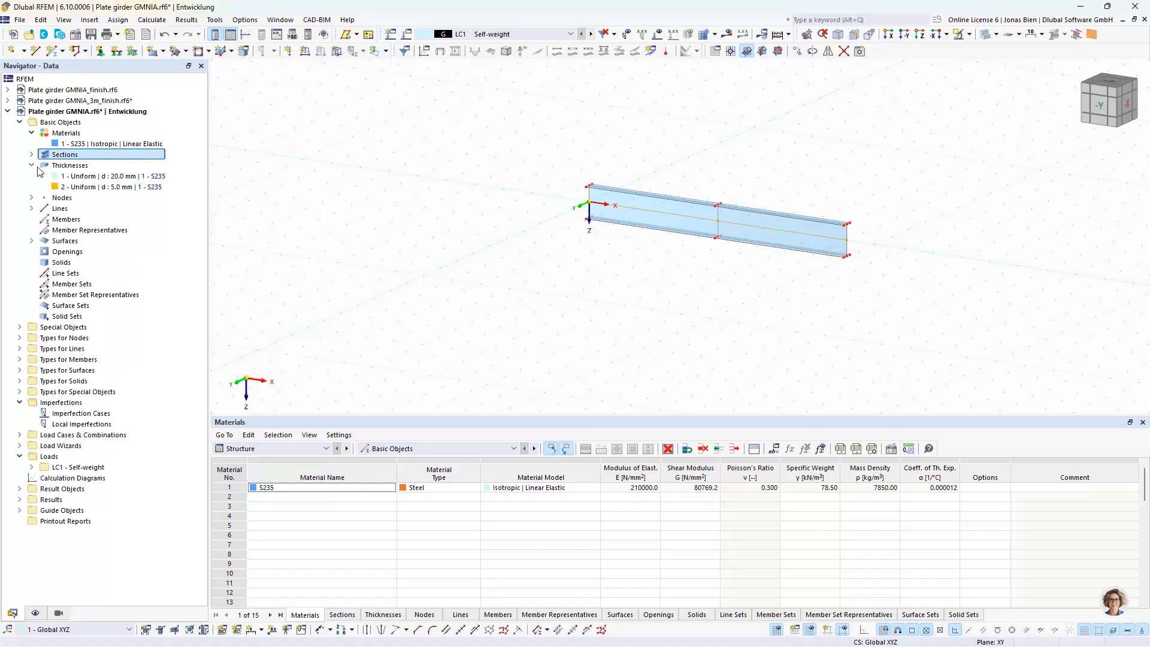
left_click(84, 176)
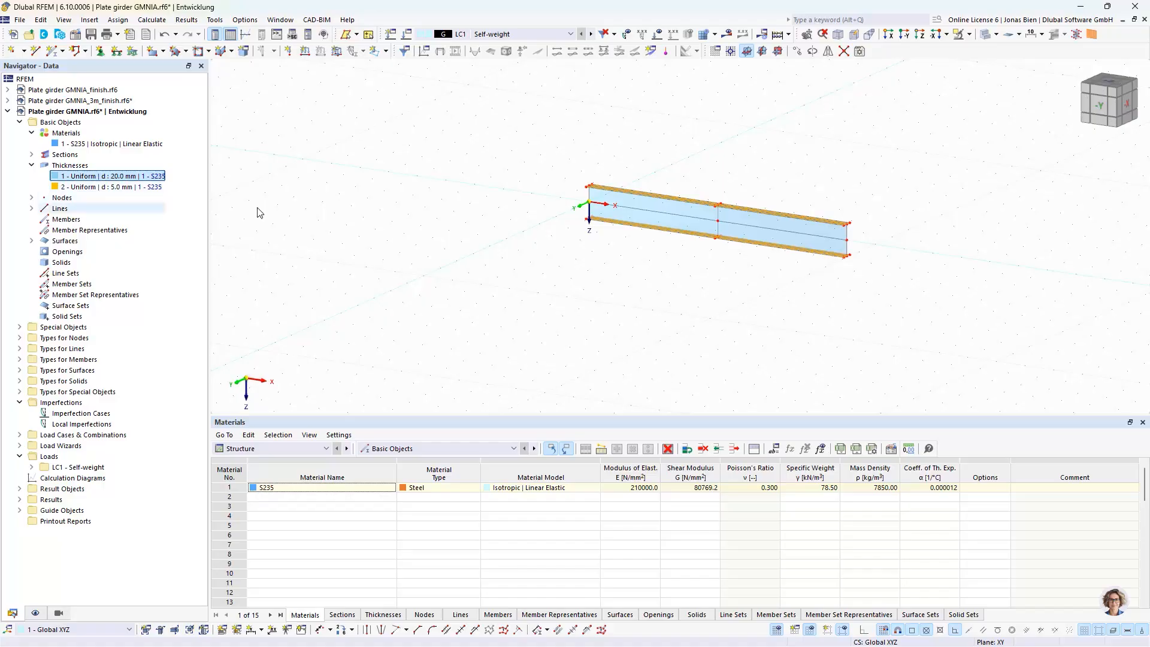
middle_click_drag(639, 273, 762, 266, "ctrl")
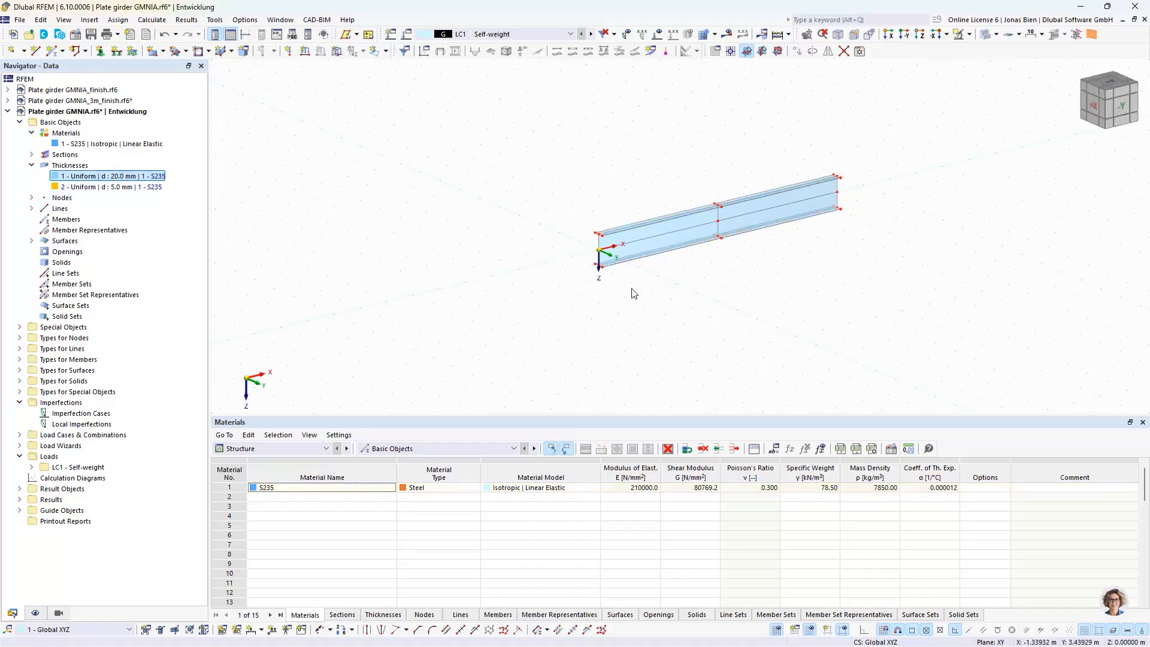
left_click(32, 197)
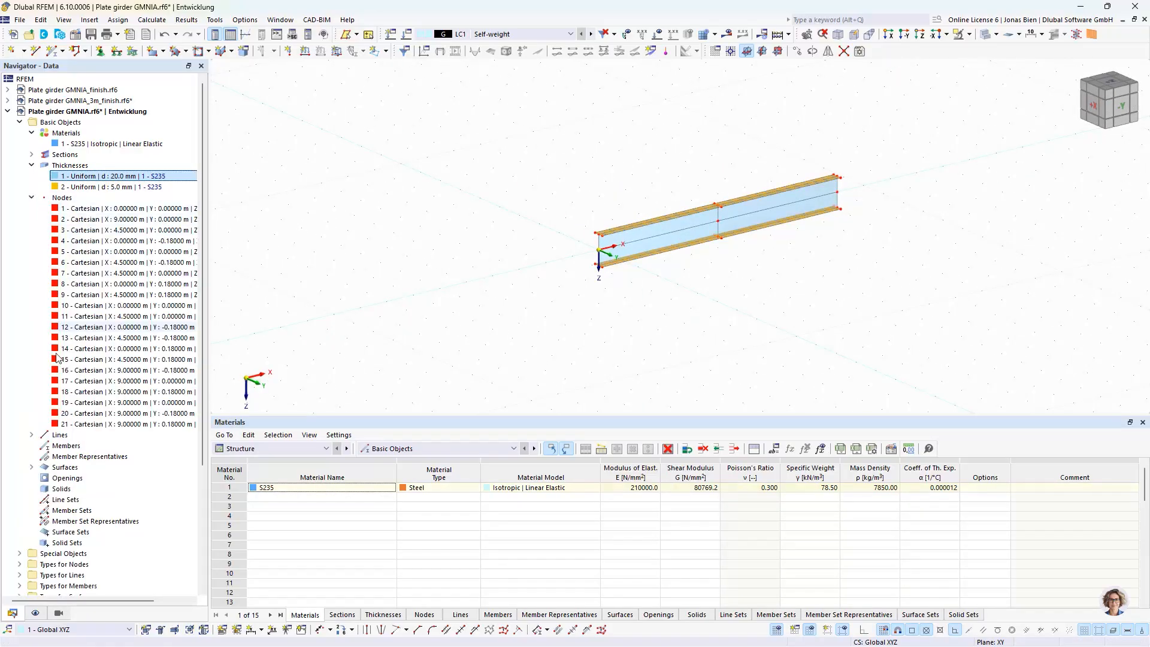
left_click(31, 435)
left_click(32, 198)
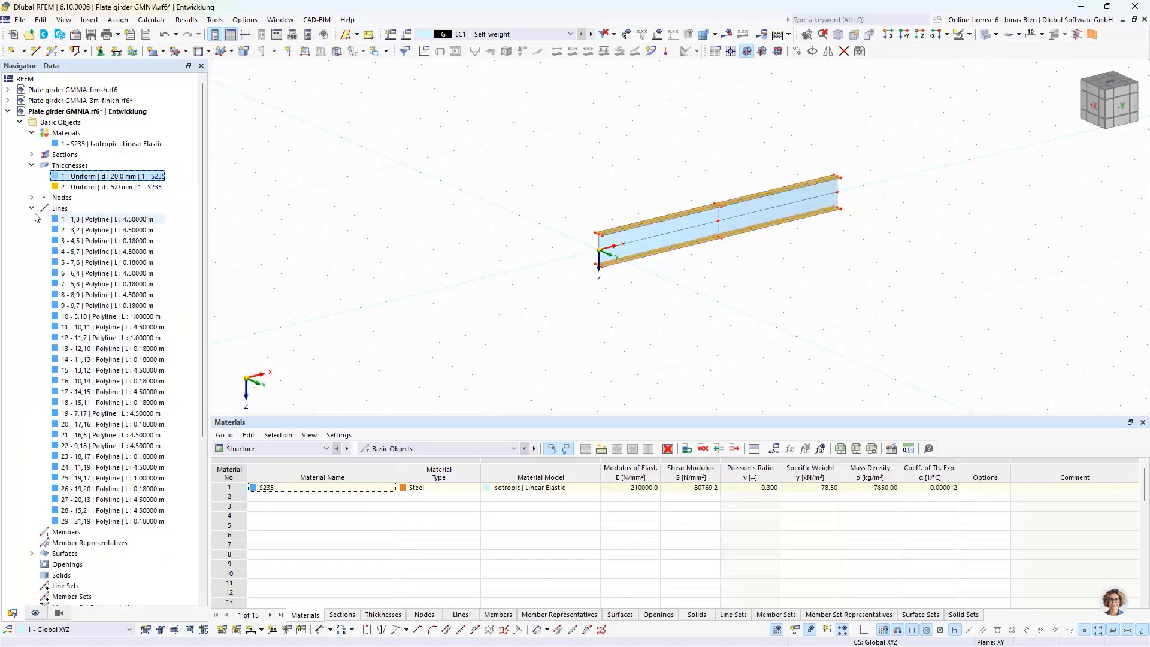
left_click(31, 208)
left_click(32, 241)
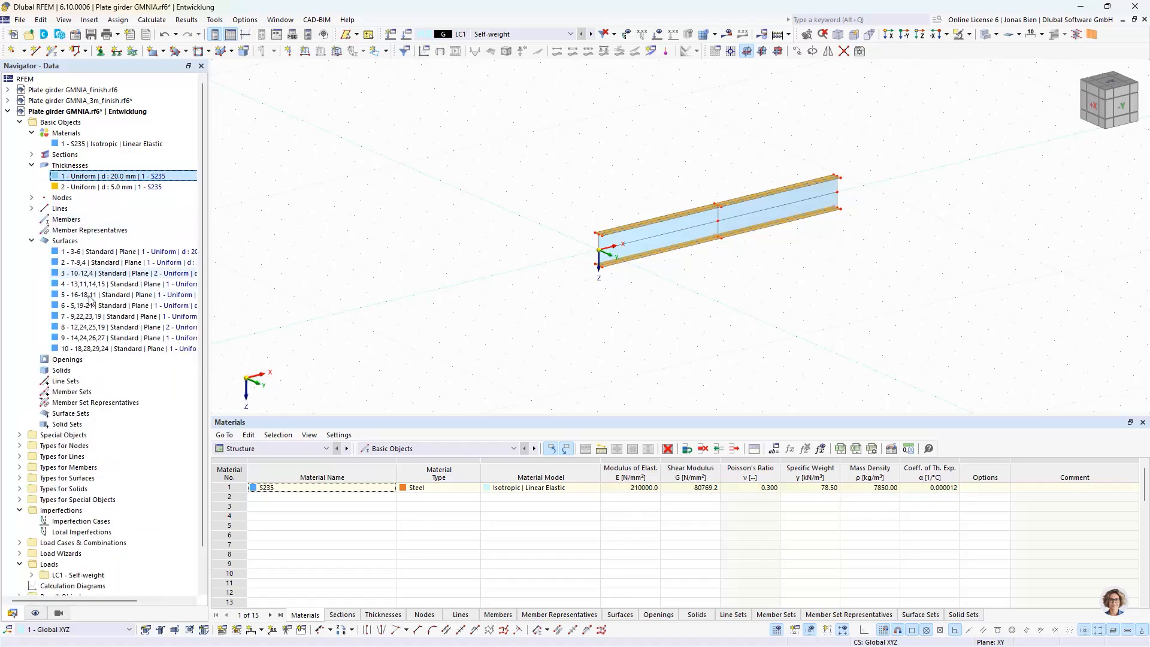
left_click(32, 241)
middle_click_drag(693, 324, 800, 279, "ctrl")
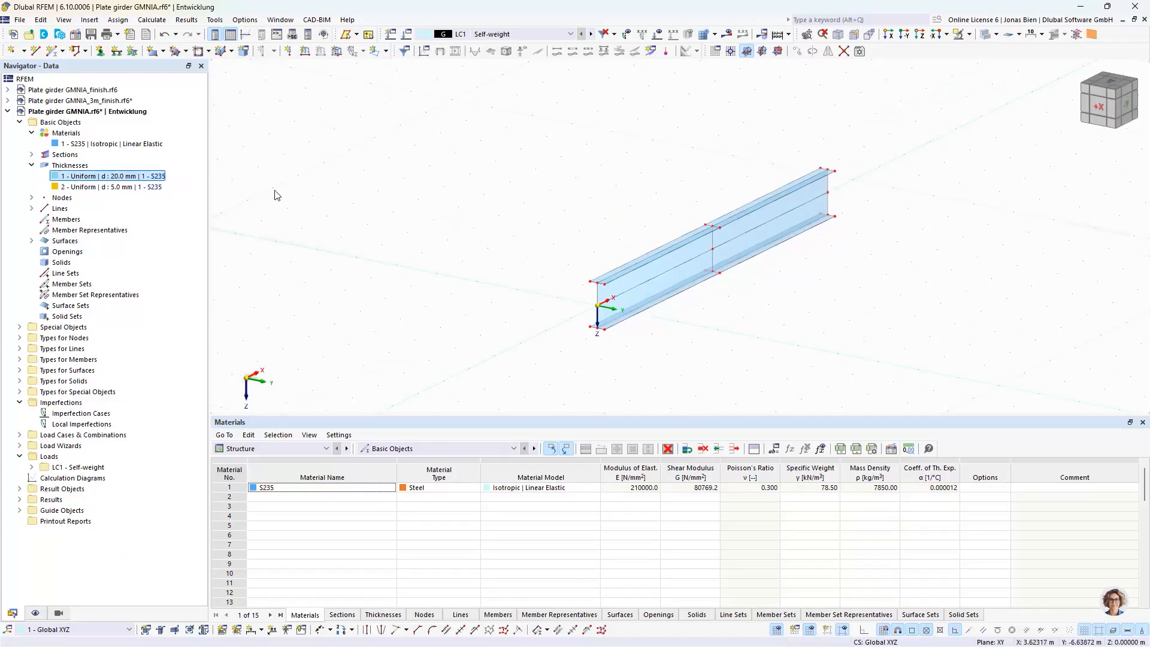
Start a new rectangular surface and create a uniform 12 mm S235 thickness for it, commented Stiffener
left_click(155, 55)
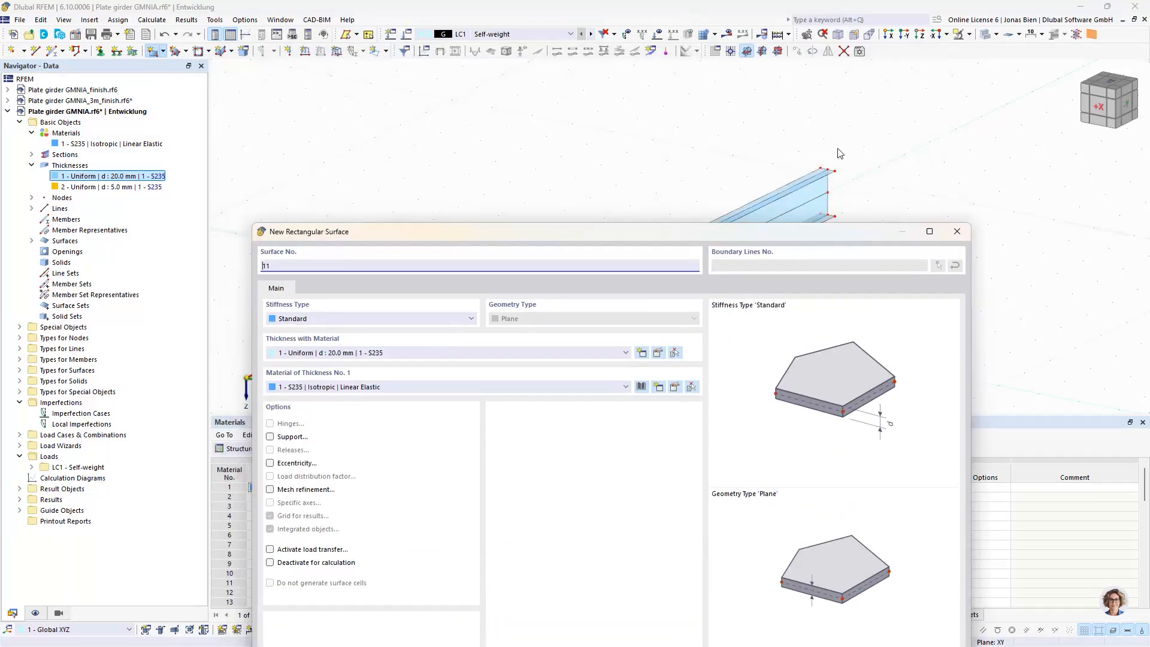
left_click_drag(695, 233, 663, 93)
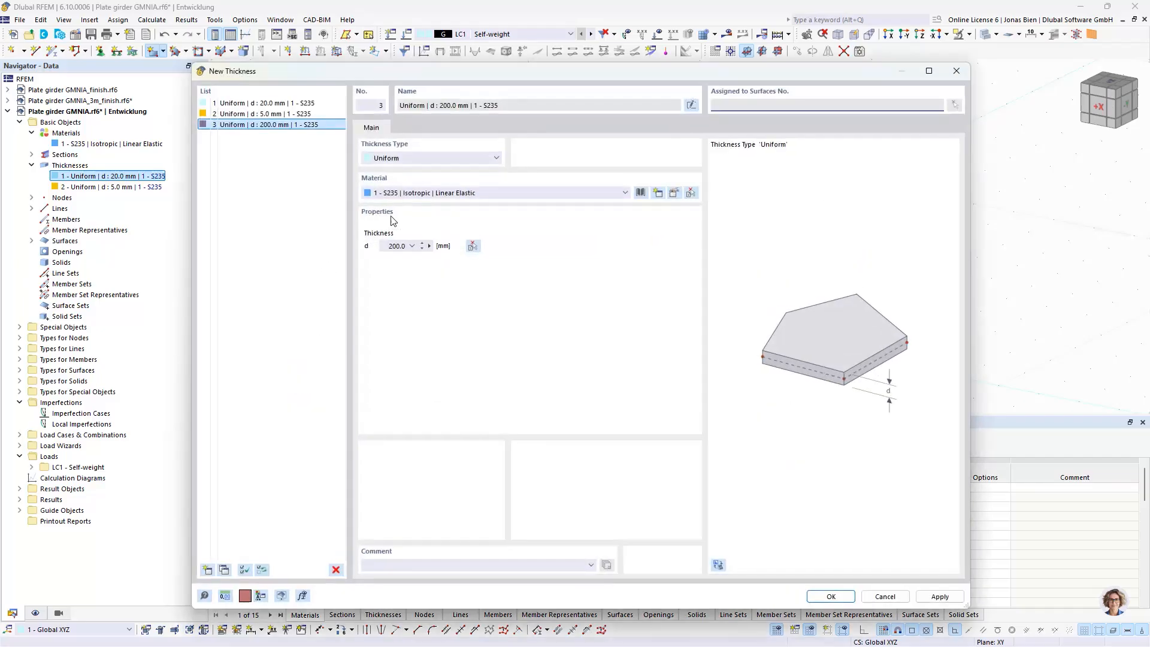
double_click(395, 251)
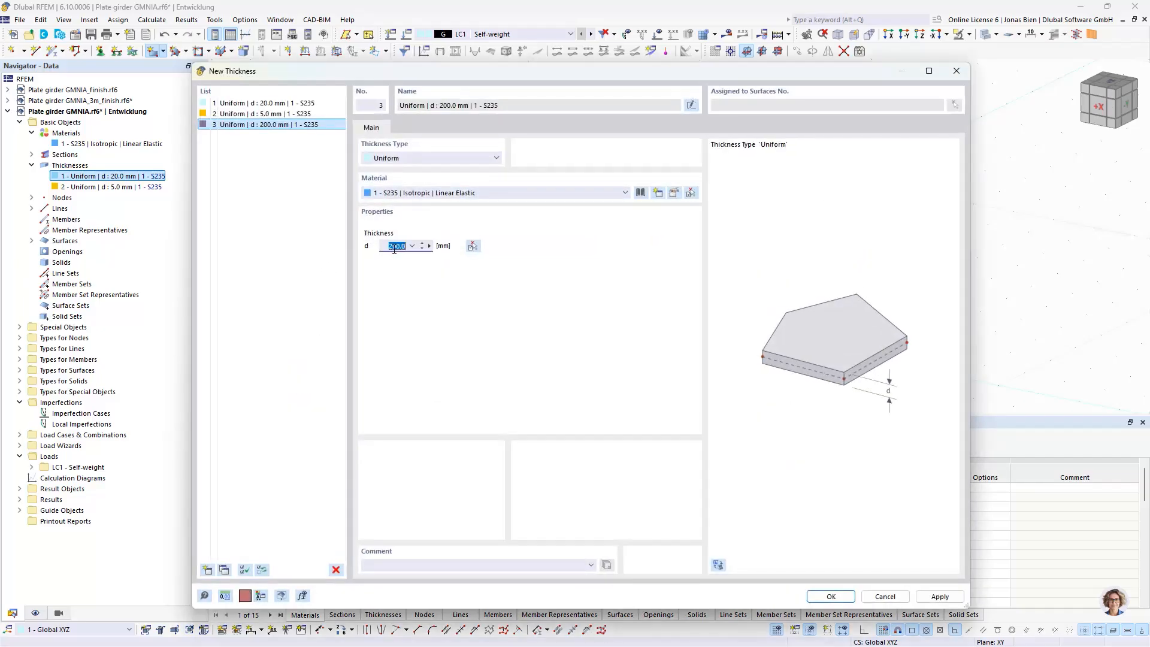
type("12")
left_click(307, 252)
left_click(458, 565)
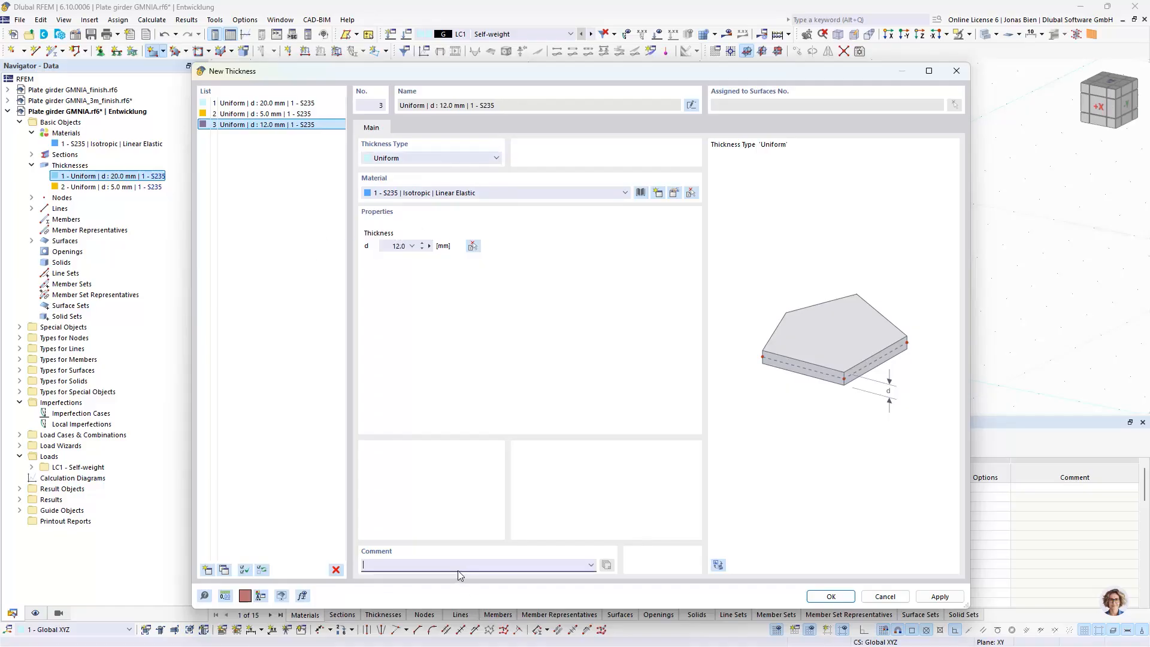
type("Stiffener")
Comment the 5 mm thickness as Web plate and the 20 mm one as Flange plate, then give the new surface the 12 mm Stiffener thickness
left_click(264, 113)
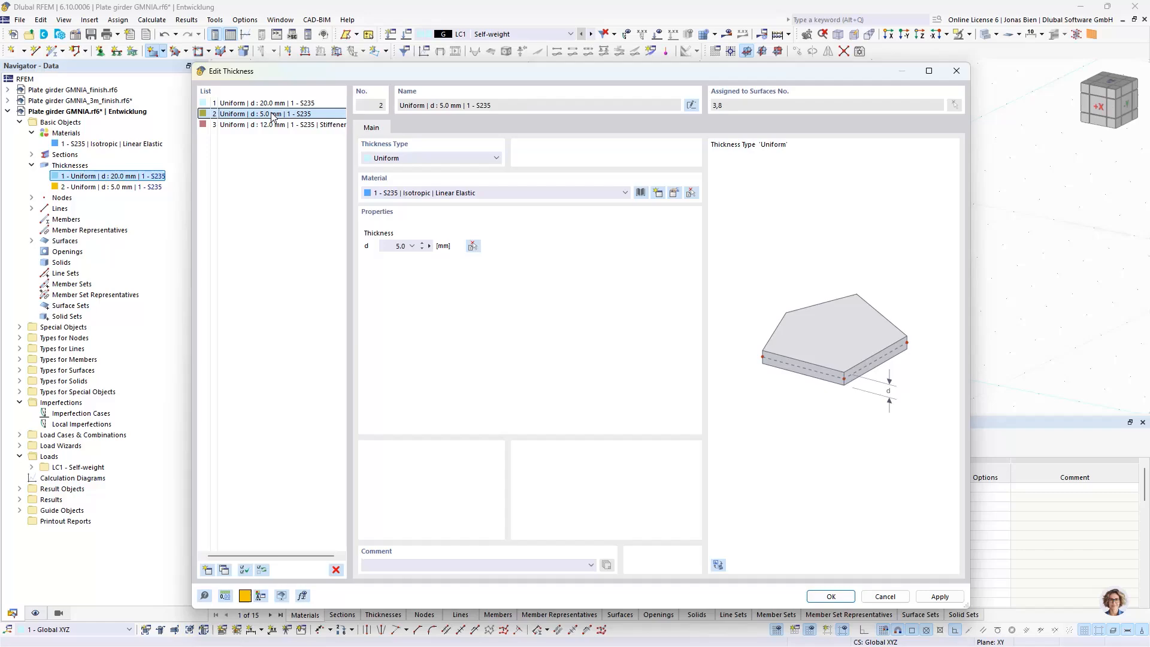
left_click(415, 565)
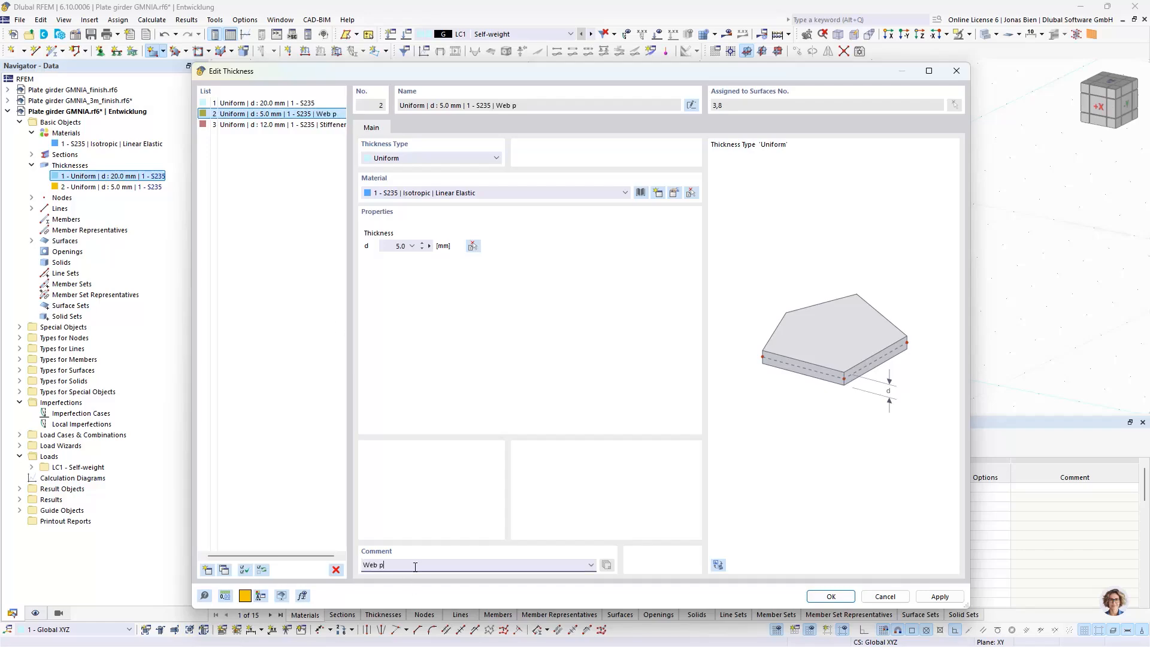
left_click(249, 104)
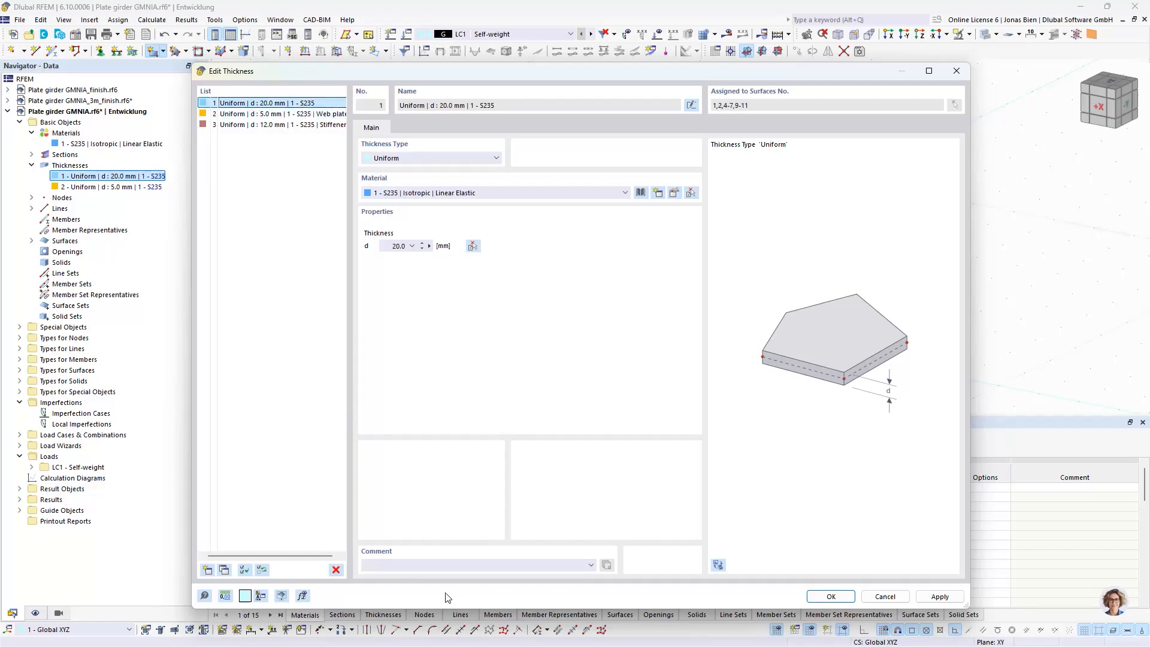
left_click(439, 564)
type("Fla")
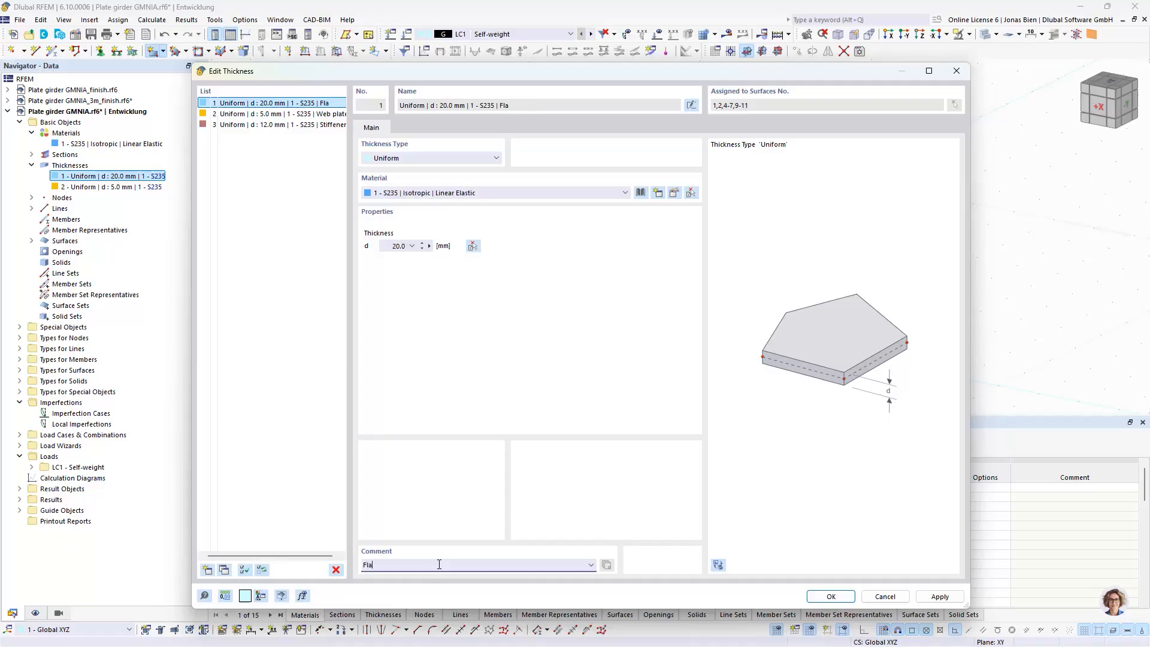
type("nge plates")
left_click(269, 124)
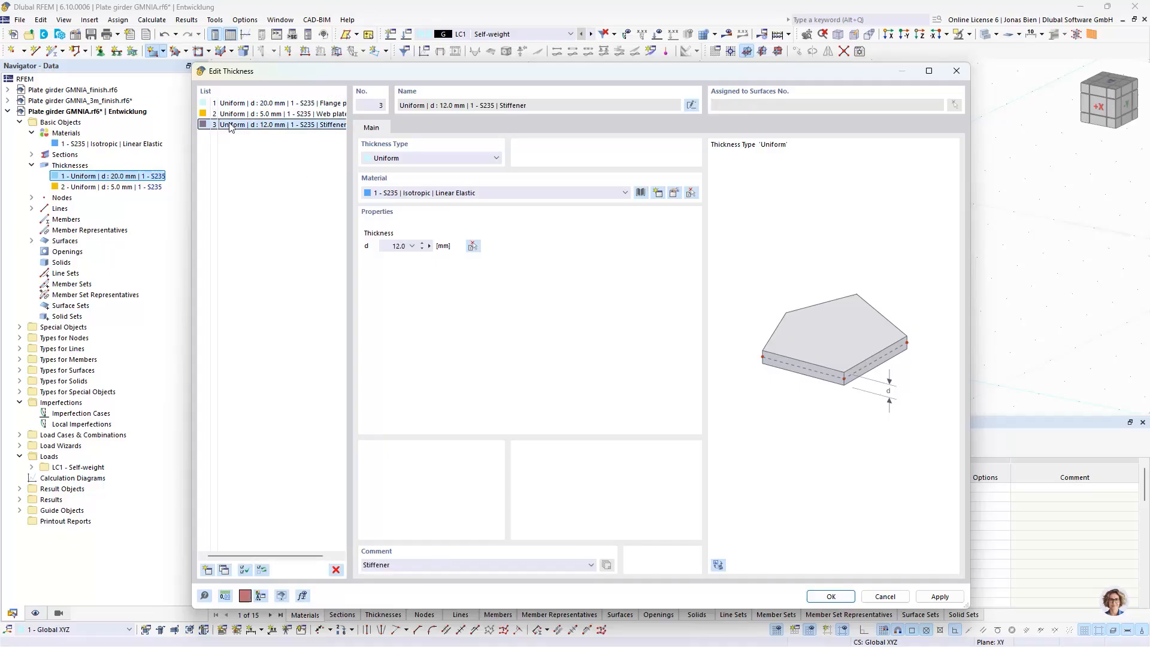
left_click(829, 600)
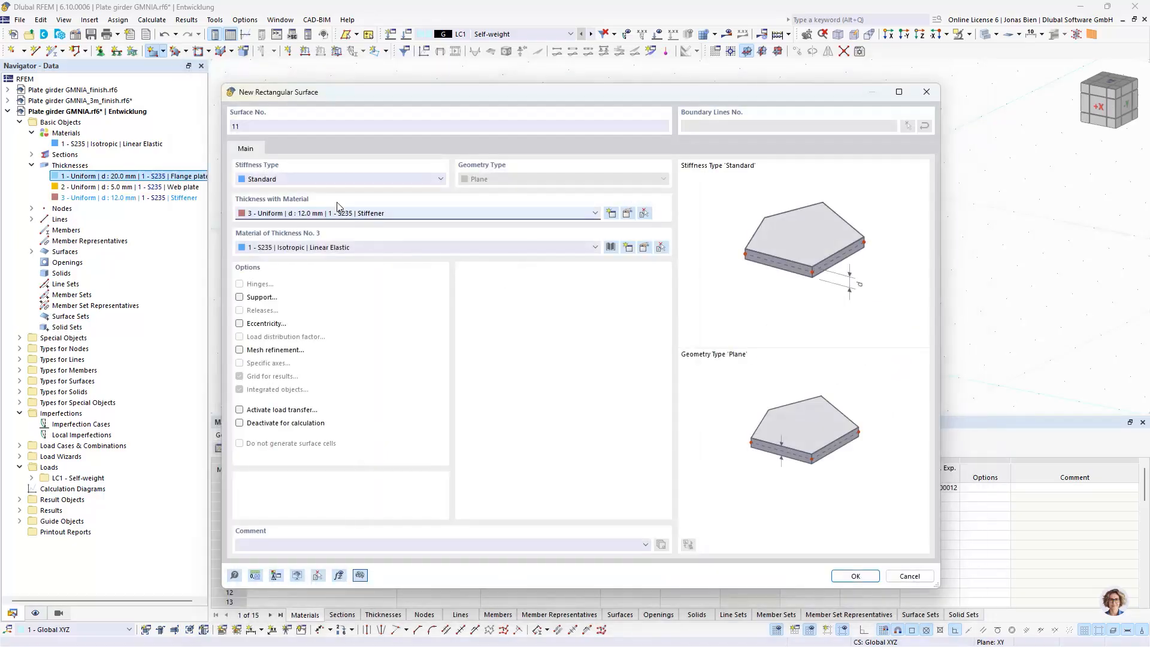
Draw rectangular stiffener surfaces between the flange corner nodes at both girder ends and at the middle cross-section
left_click(855, 575)
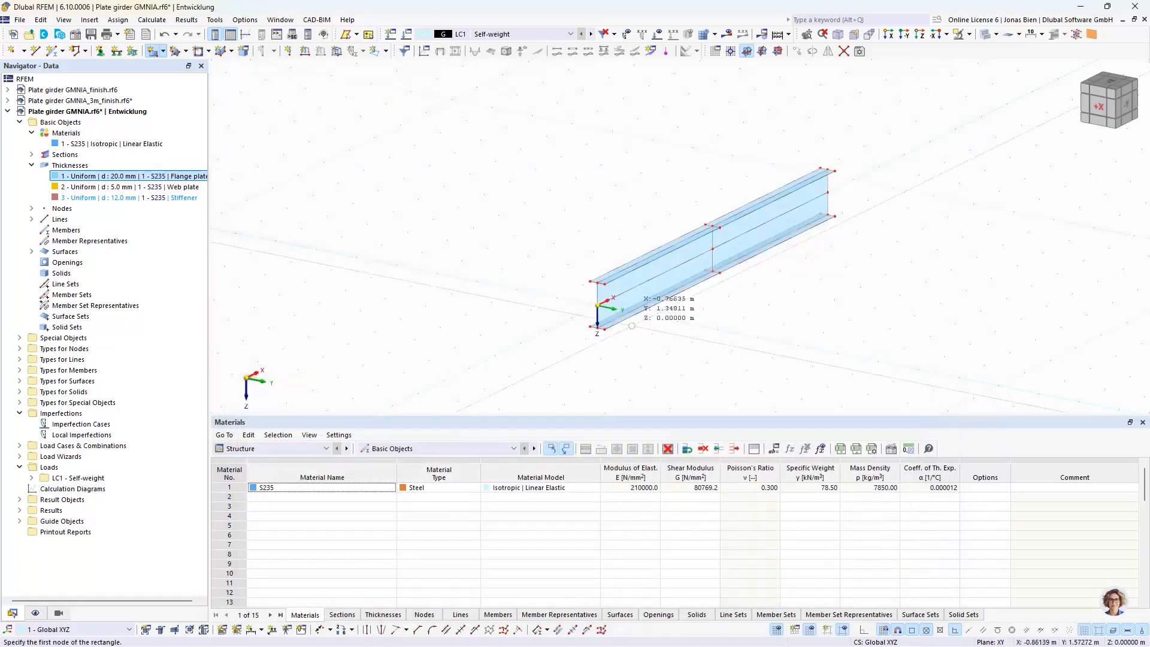
left_click(590, 282)
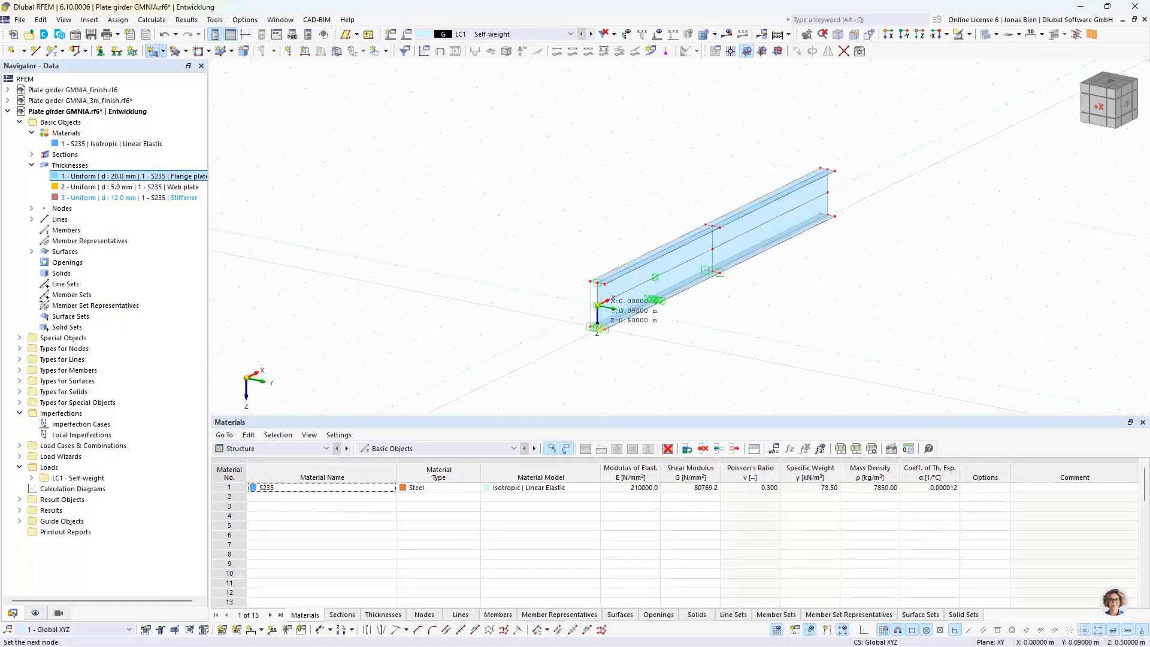
left_click(599, 327)
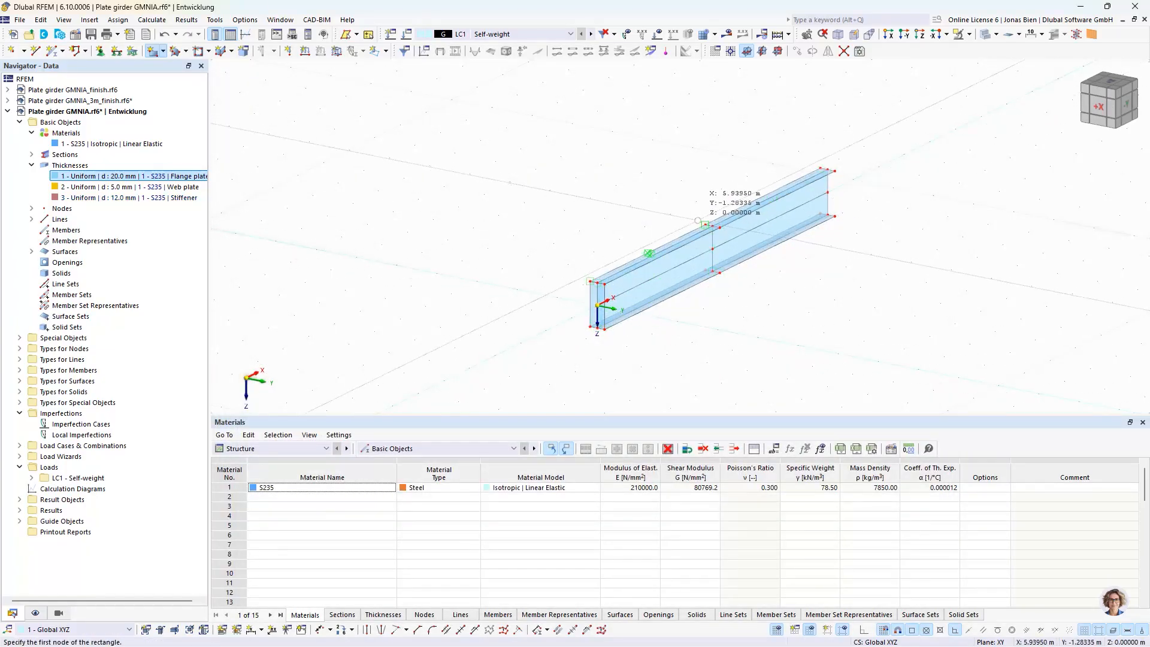
left_click(719, 272)
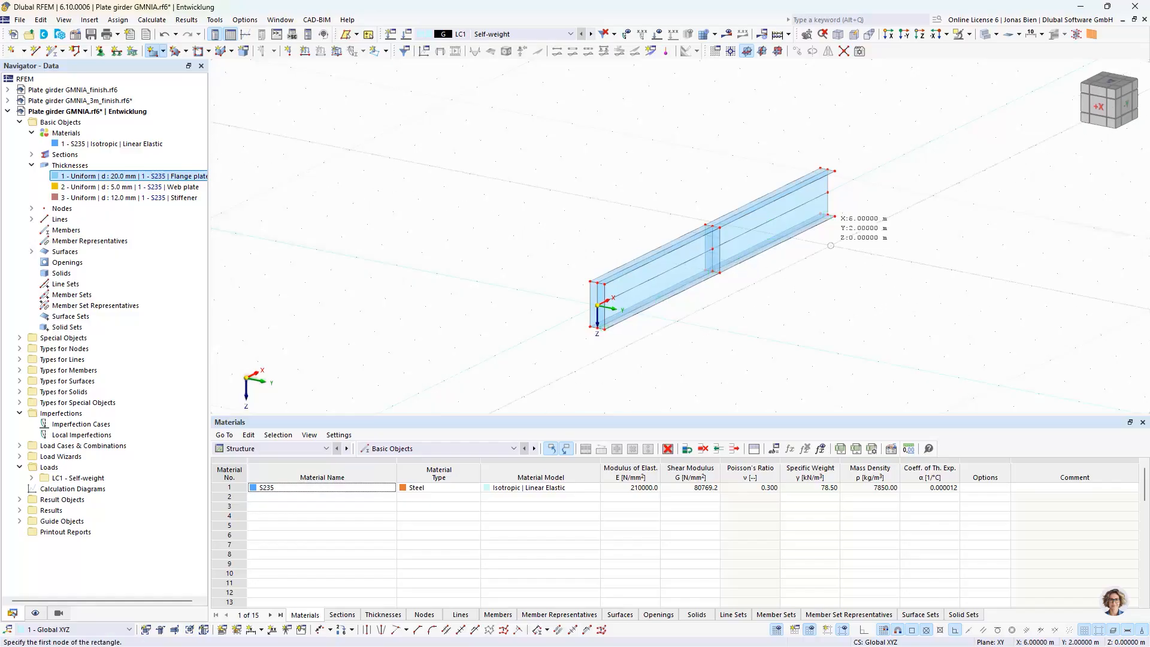
left_click(825, 168)
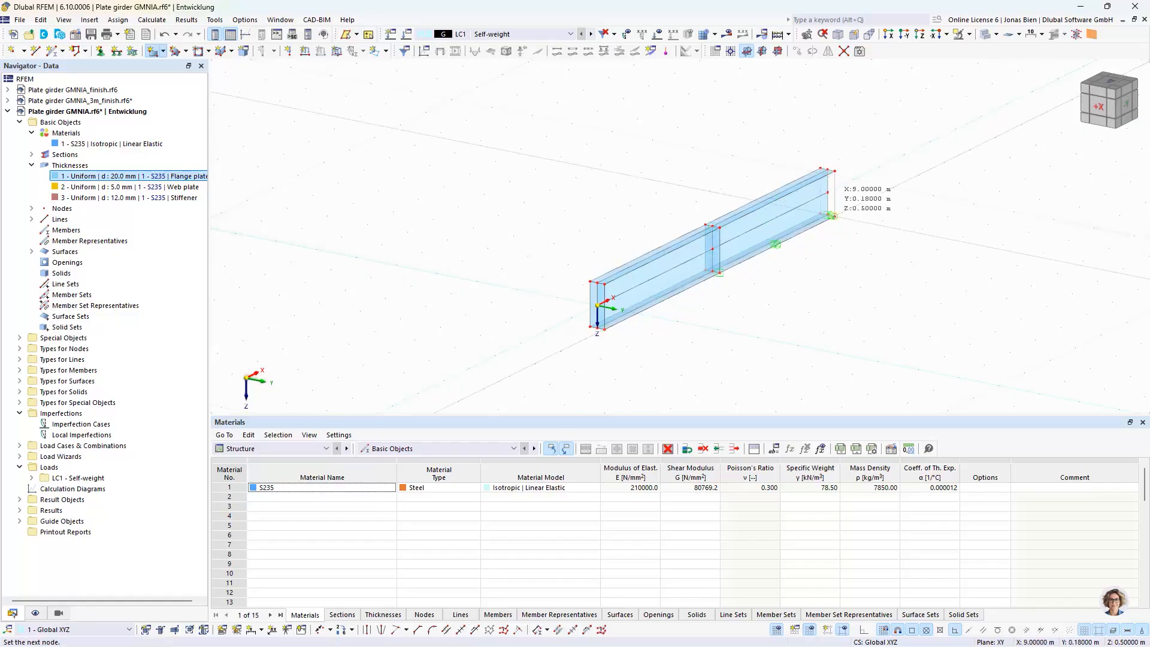
left_click(832, 215)
key("Escape")
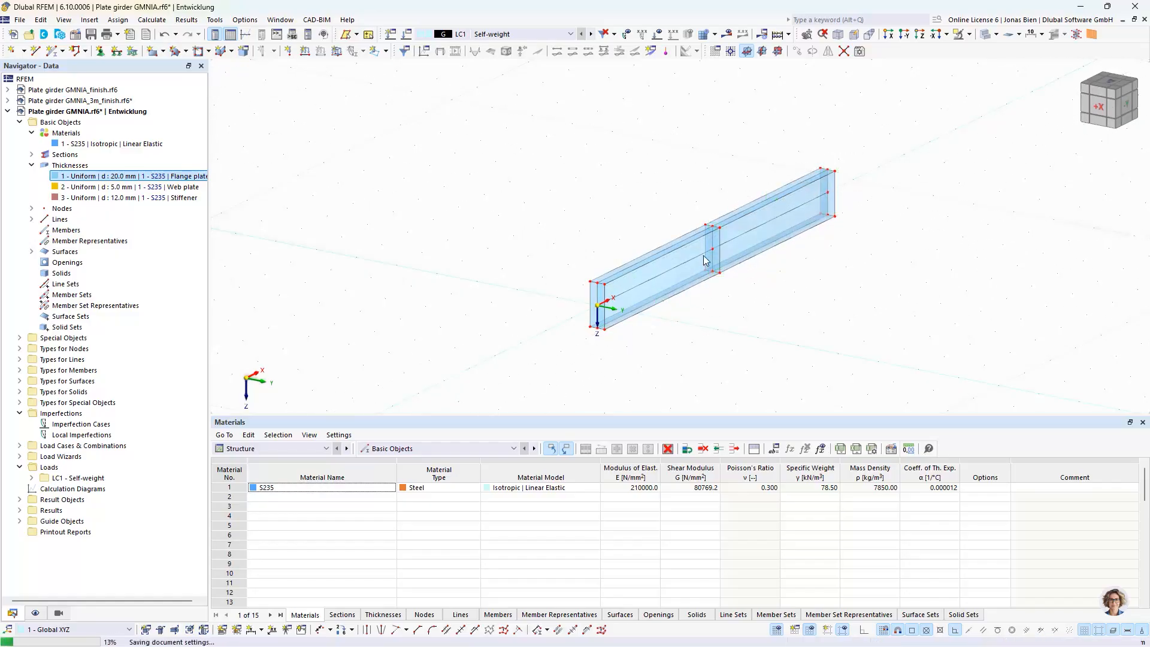
Copy the half of the girder starting at the origin, including its end stiffener, by one 4.5 m bay along negative X
middle_click_drag(732, 291, 748, 297, "ctrl")
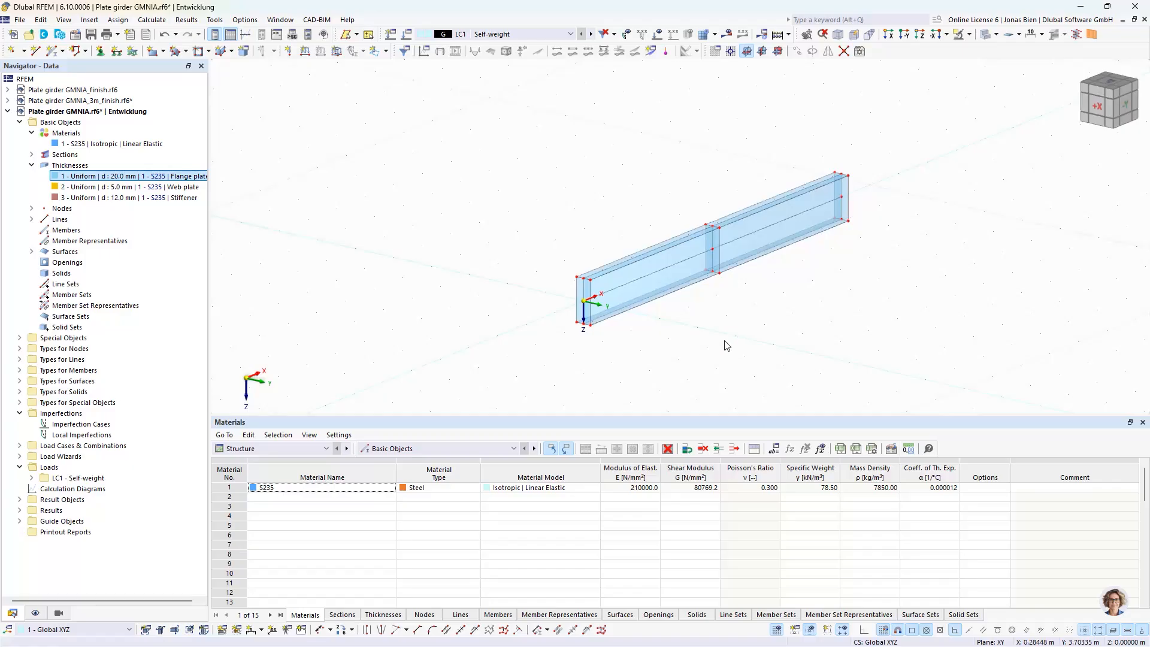
middle_click_drag(727, 345, 665, 342, "ctrl")
scroll(604, 358, "up", 2)
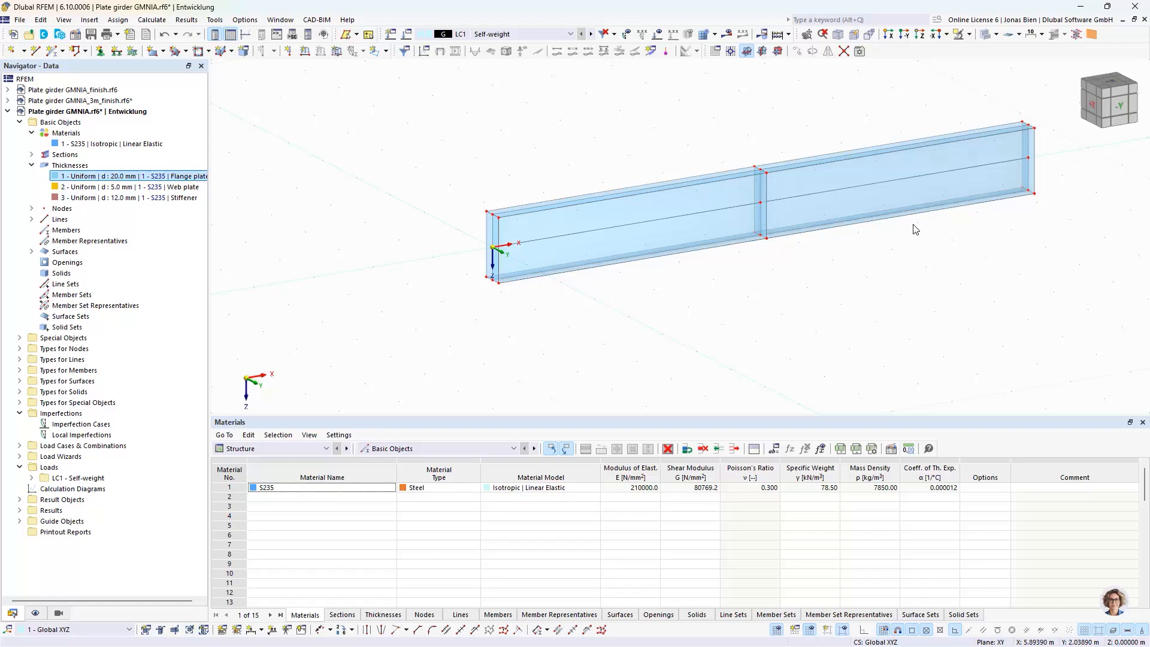
scroll(725, 298, "down", 2)
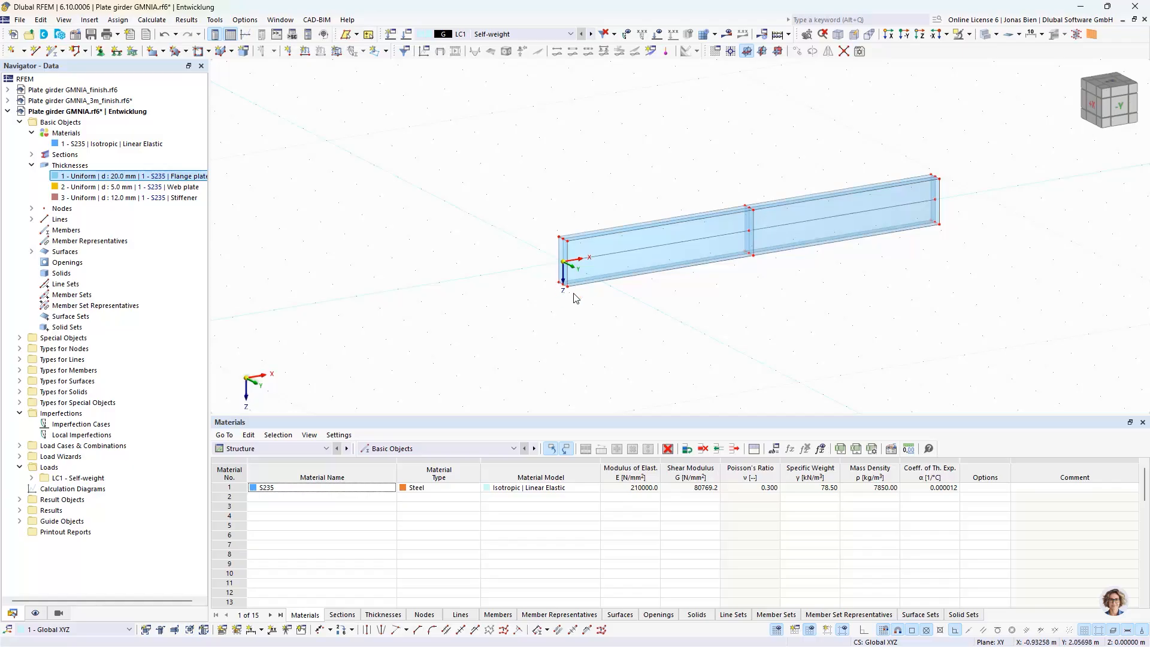
left_click_drag(635, 317, 488, 170)
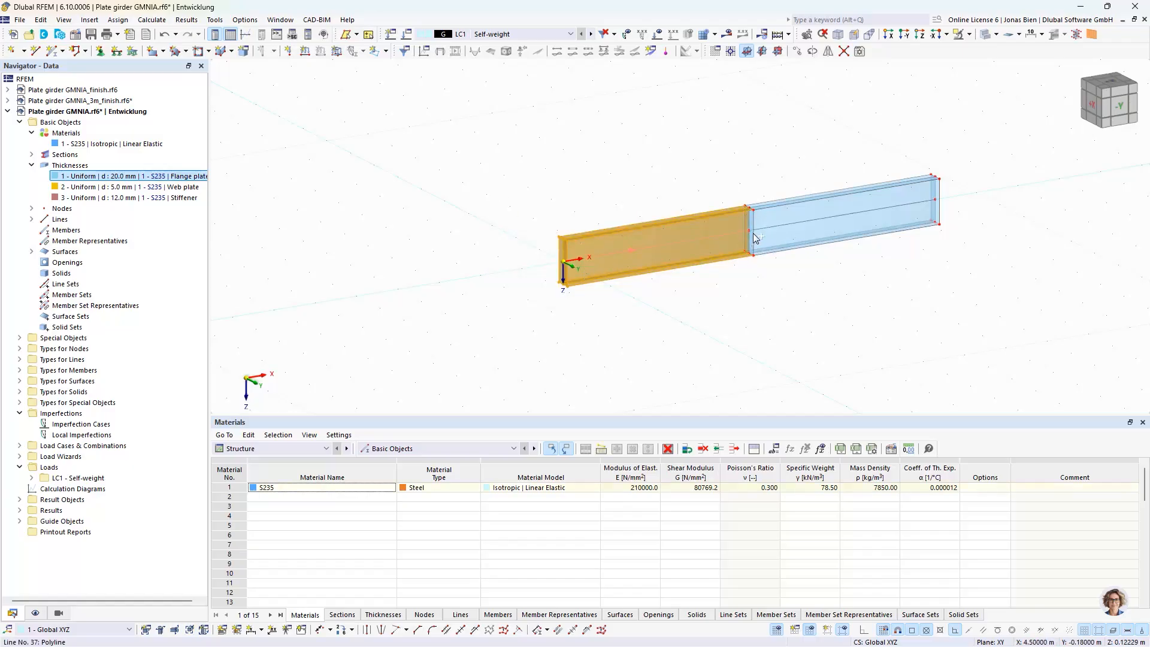
left_click(557, 217)
left_click_drag(557, 217, 550, 210)
left_click_drag(749, 231, 566, 268)
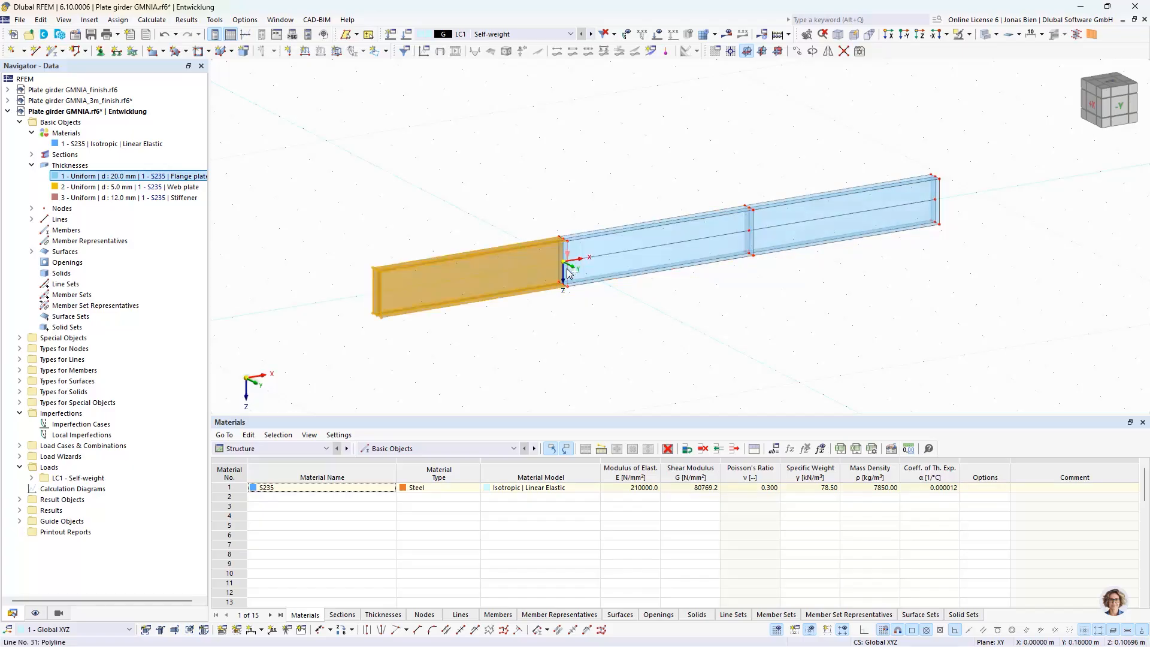
scroll(565, 263, "up", 6)
scroll(588, 246, "down", 8)
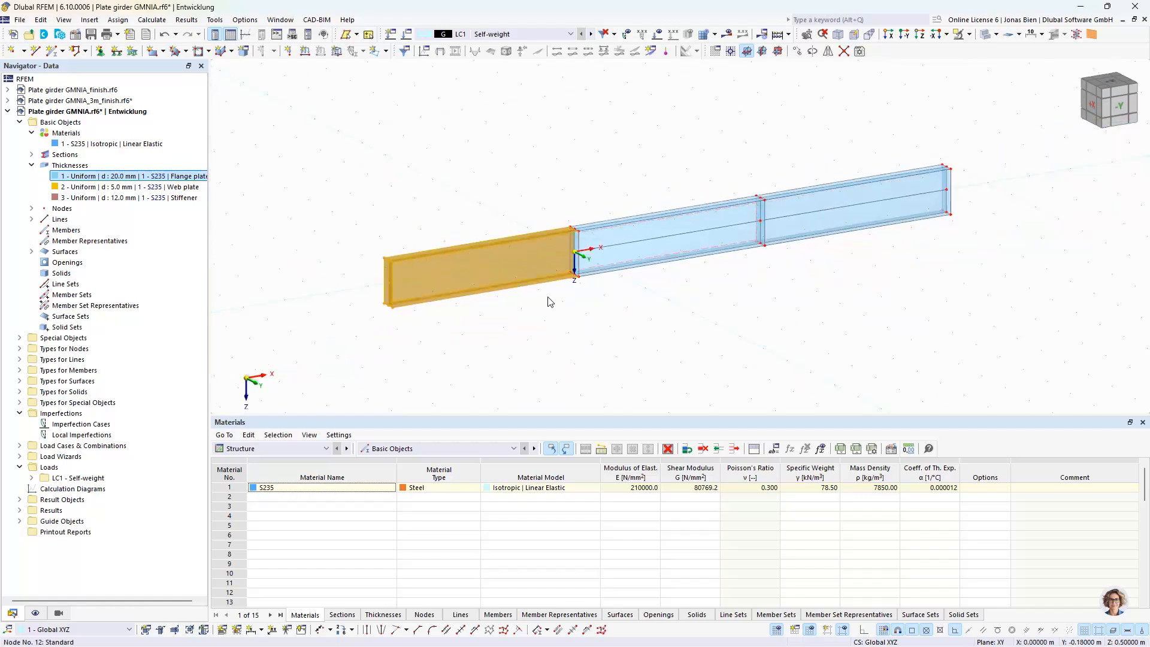
Move the outer end stiffener of the copied bay along positive X, shortening that bay to a short overhang beside the origin
key("Escape")
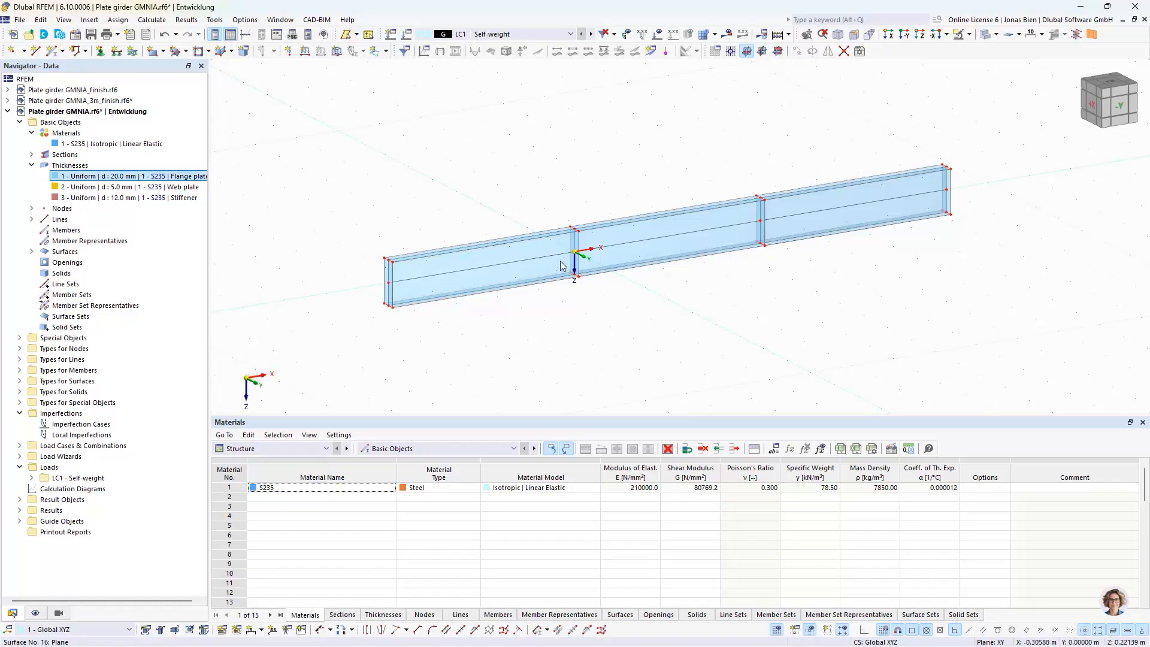
mouse_move(421, 336)
left_mouse_down()
mouse_move(369, 255)
mouse_move(379, 321)
mouse_move(413, 334)
left_mouse_up()
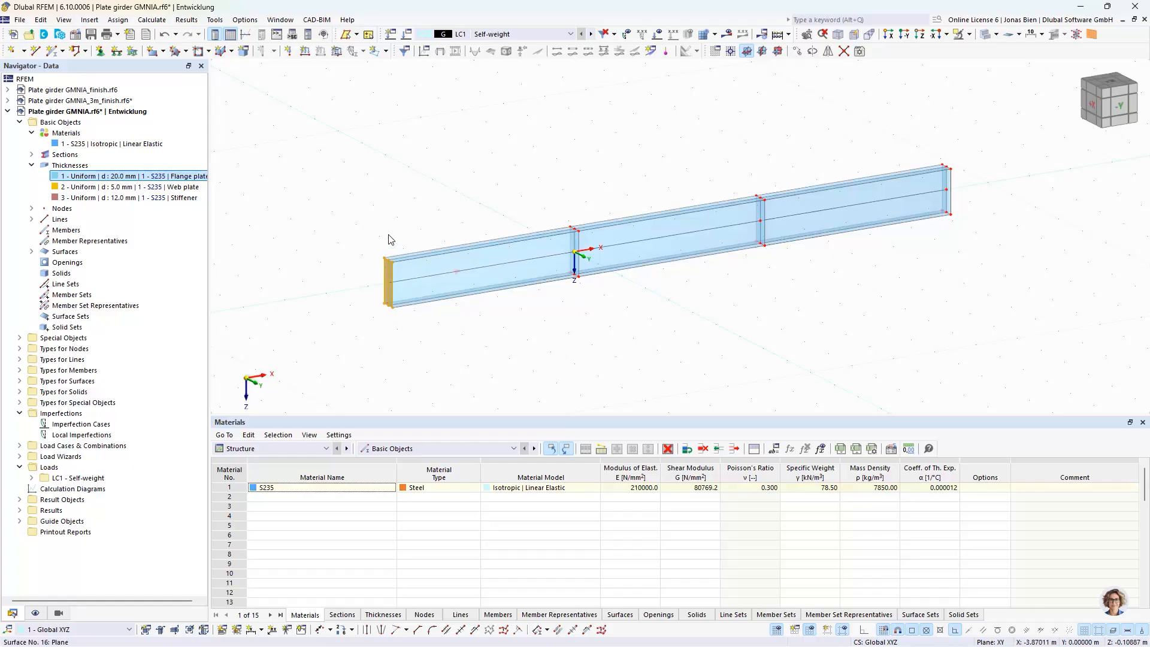
scroll(389, 270, "up", 5)
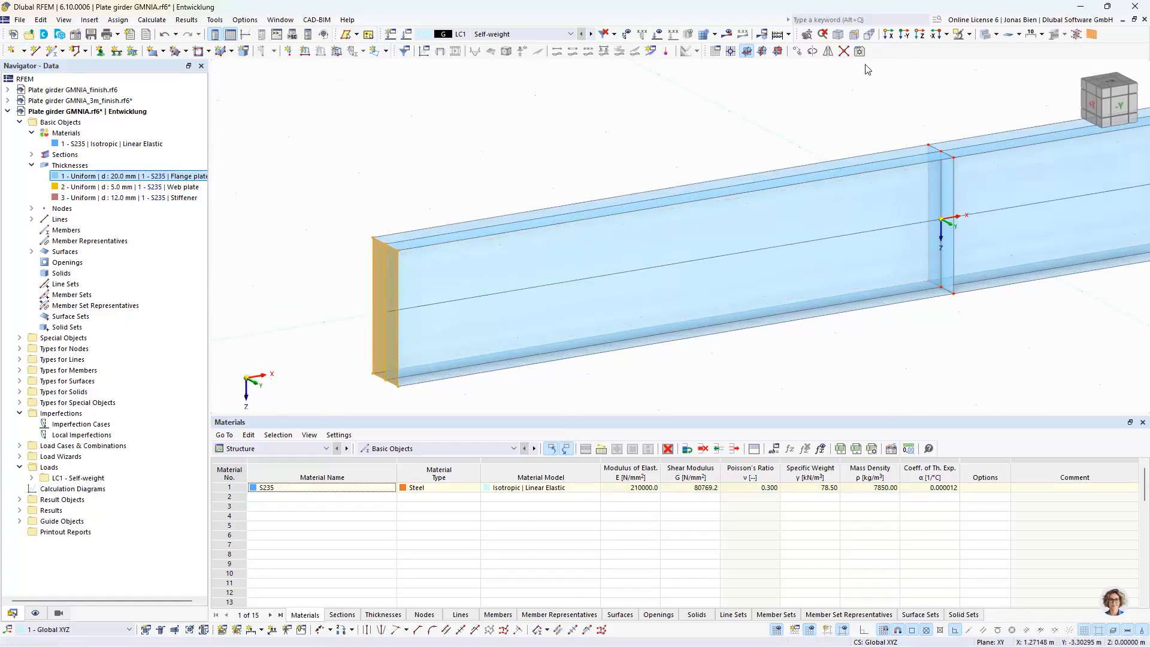
left_click(797, 51)
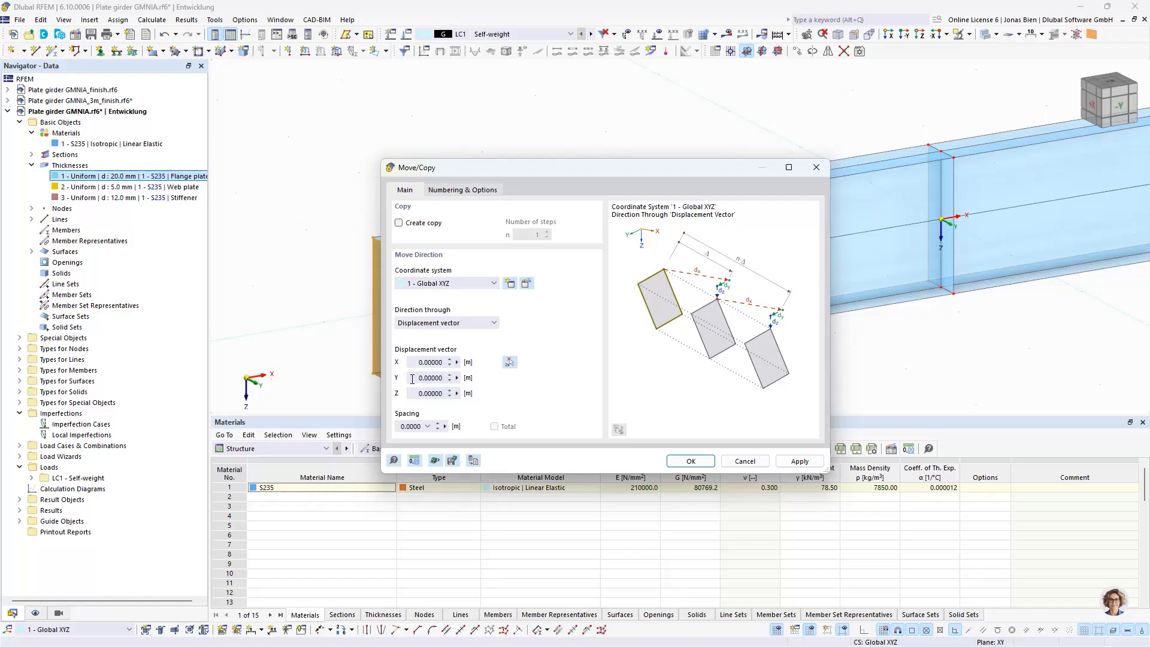
left_click_drag(416, 363, 459, 371)
type("4.2")
left_click(697, 461)
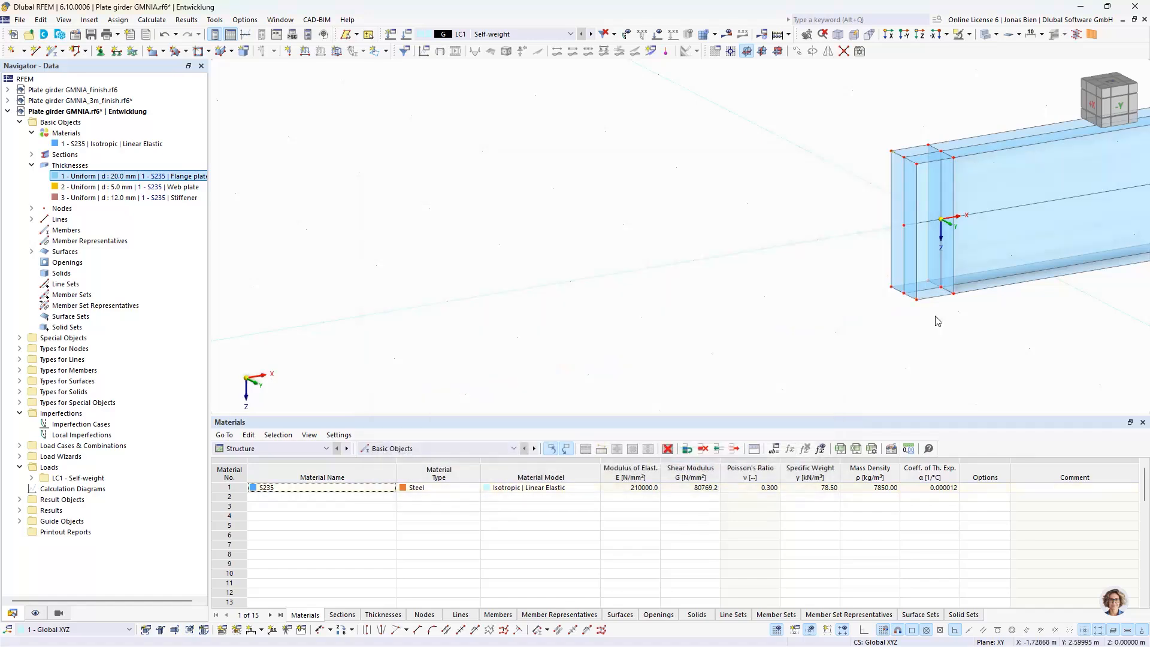
scroll(1022, 361, "down", 2)
middle_click_drag(1022, 359, 751, 339, "ctrl")
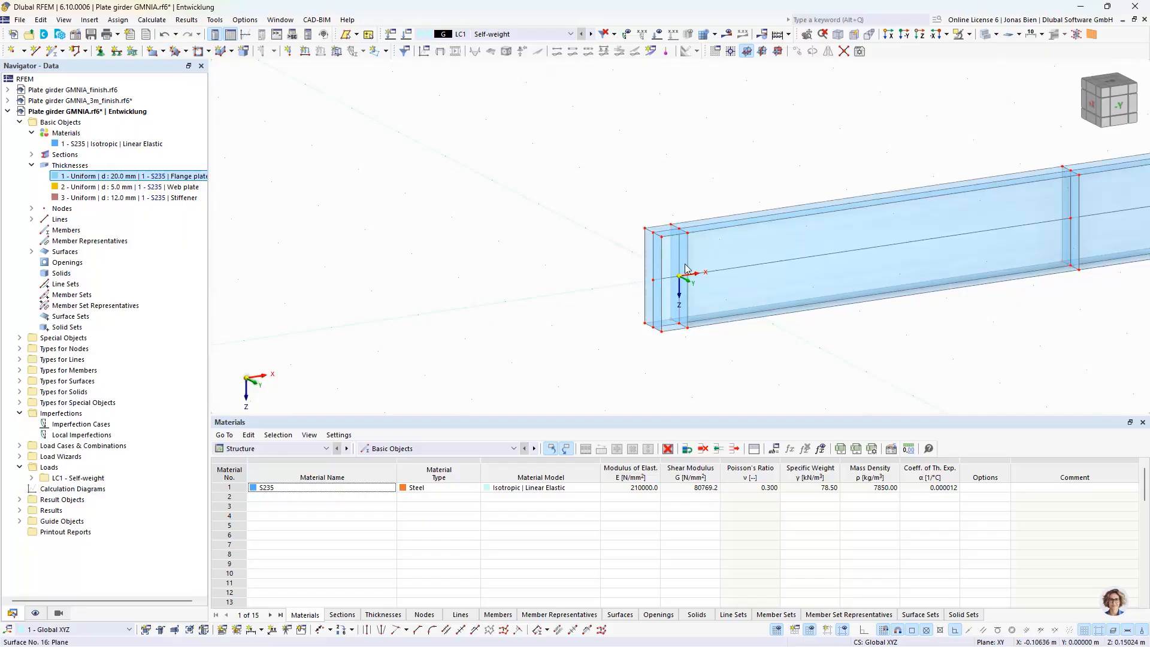
scroll(838, 333, "down", 2)
middle_click_drag(927, 321, 670, 313)
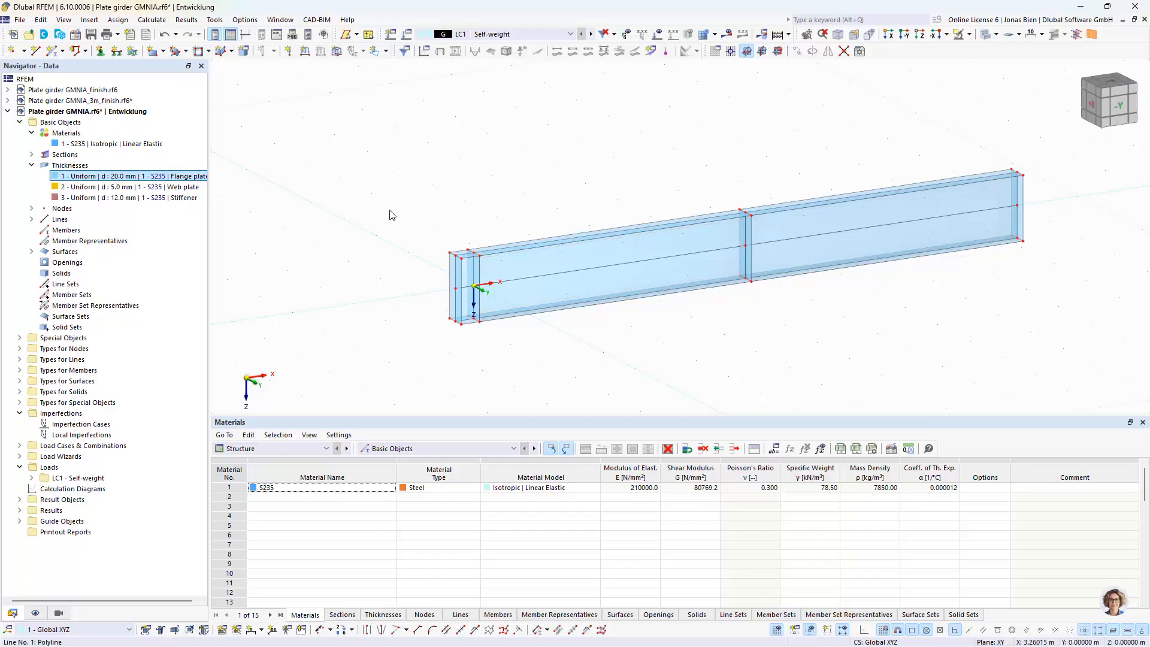
Colour the rendered surfaces by their thickness object property
left_click(35, 614)
scroll(150, 405, "down", 15)
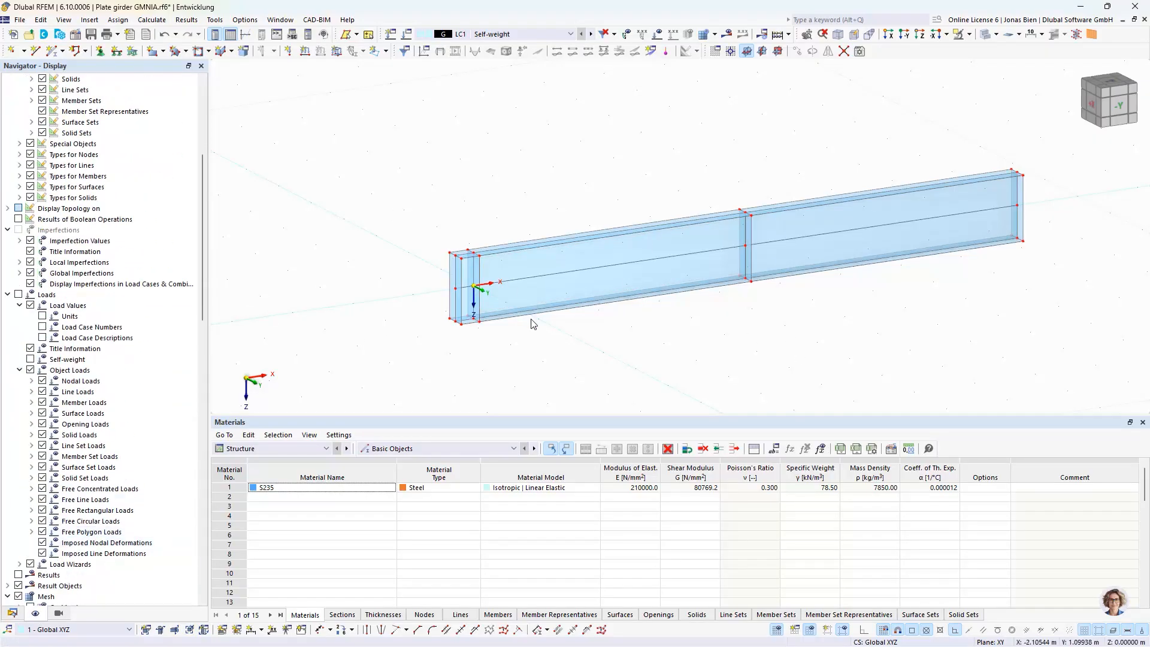
scroll(150, 405, "down", 15)
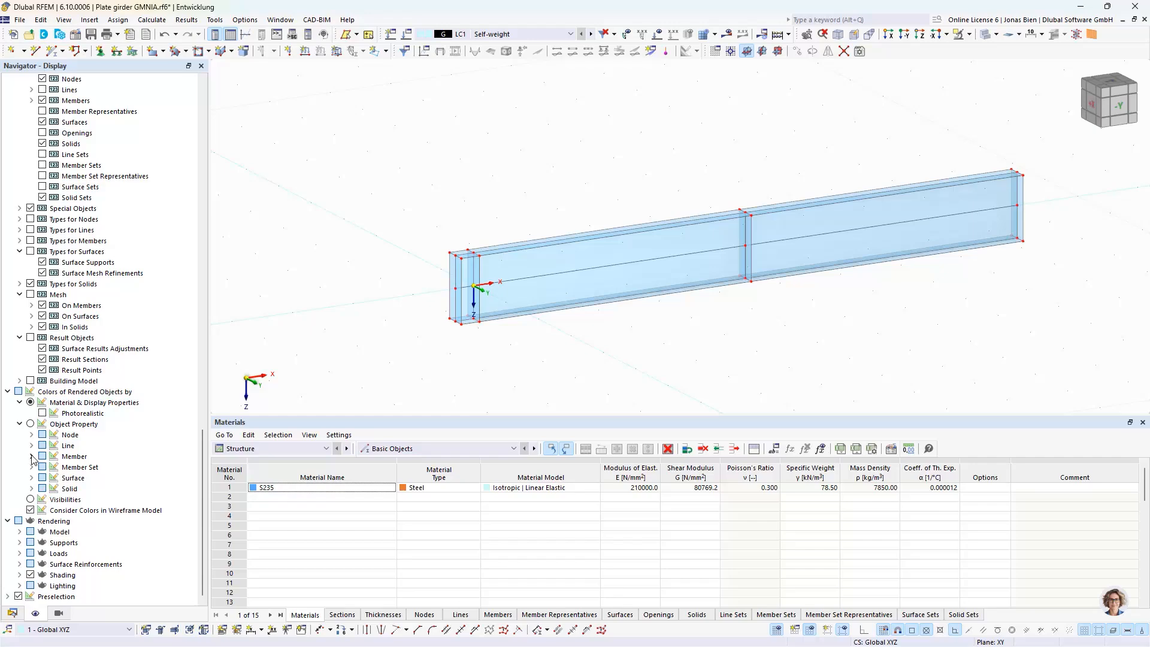
left_click(32, 478)
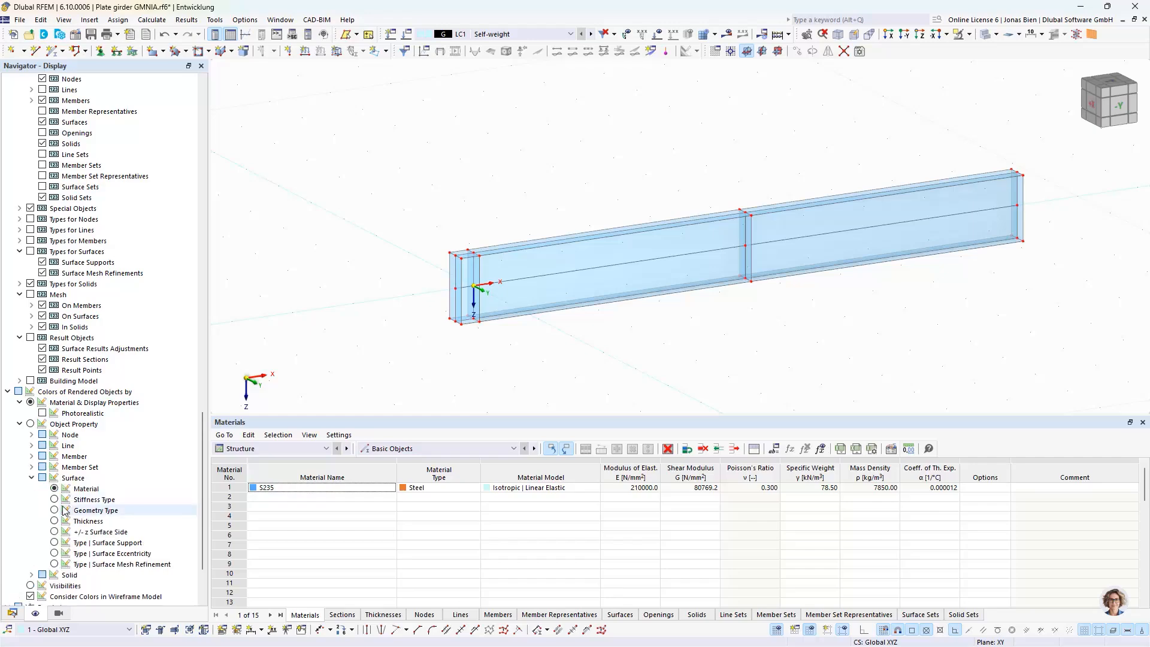
left_click(54, 520)
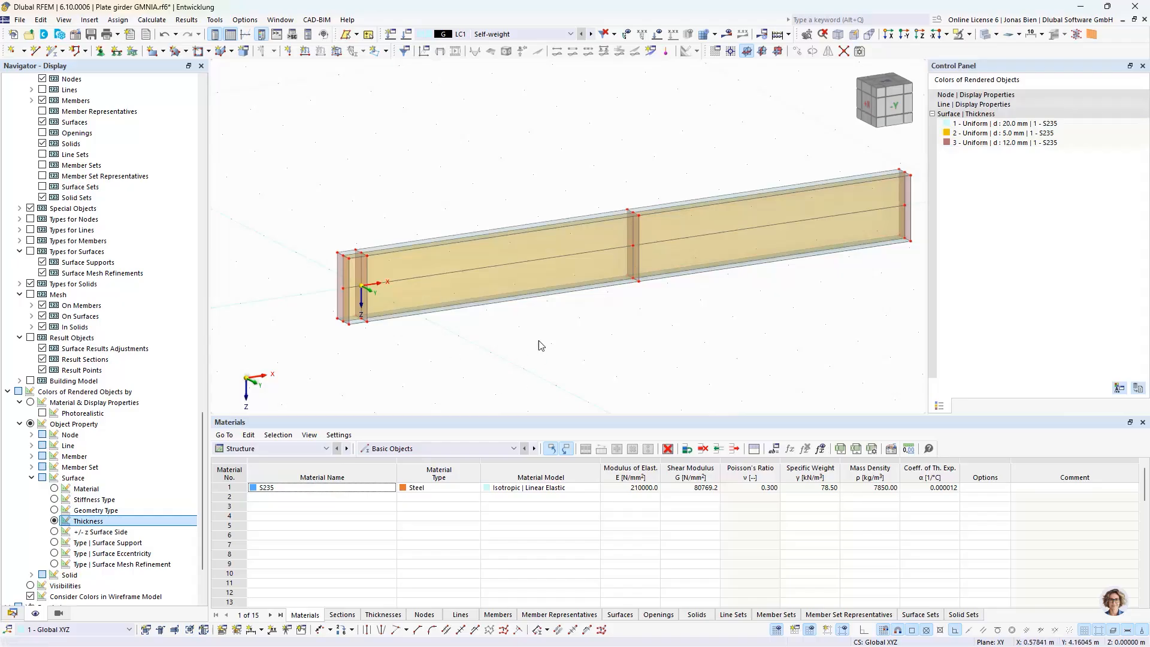
middle_click_drag(539, 344, 574, 363, "ctrl")
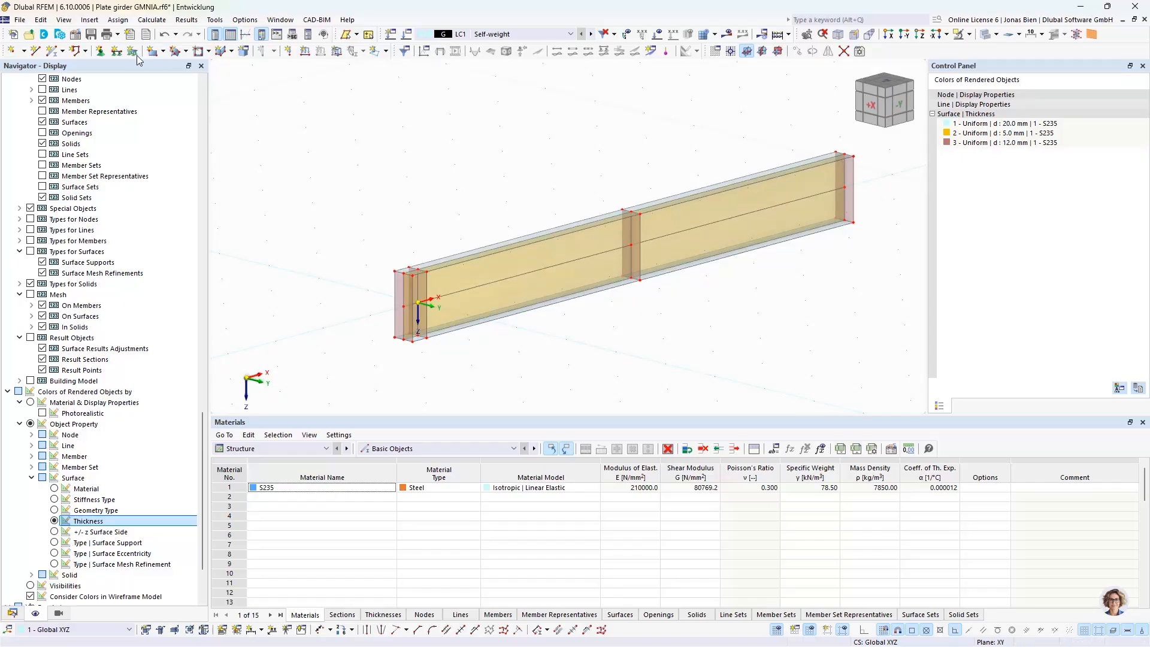
Start assigning a line support and edit the Hinged type to release uX and uY, keeping only uZ fixed
left_click(117, 51)
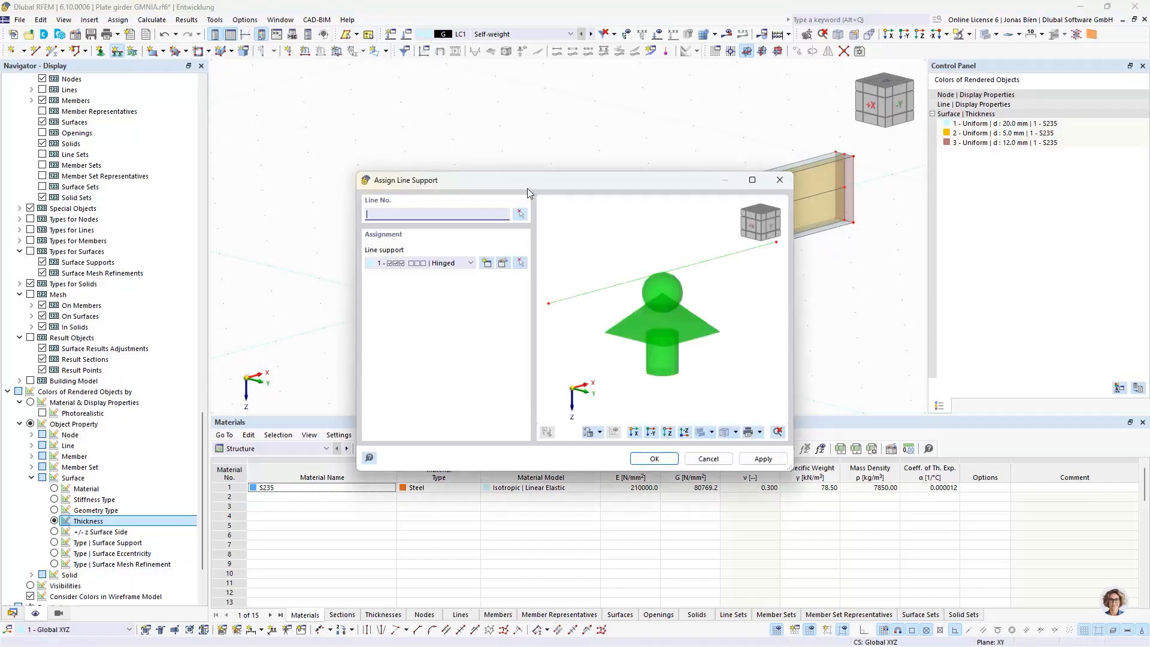
left_click_drag(524, 183, 667, 300)
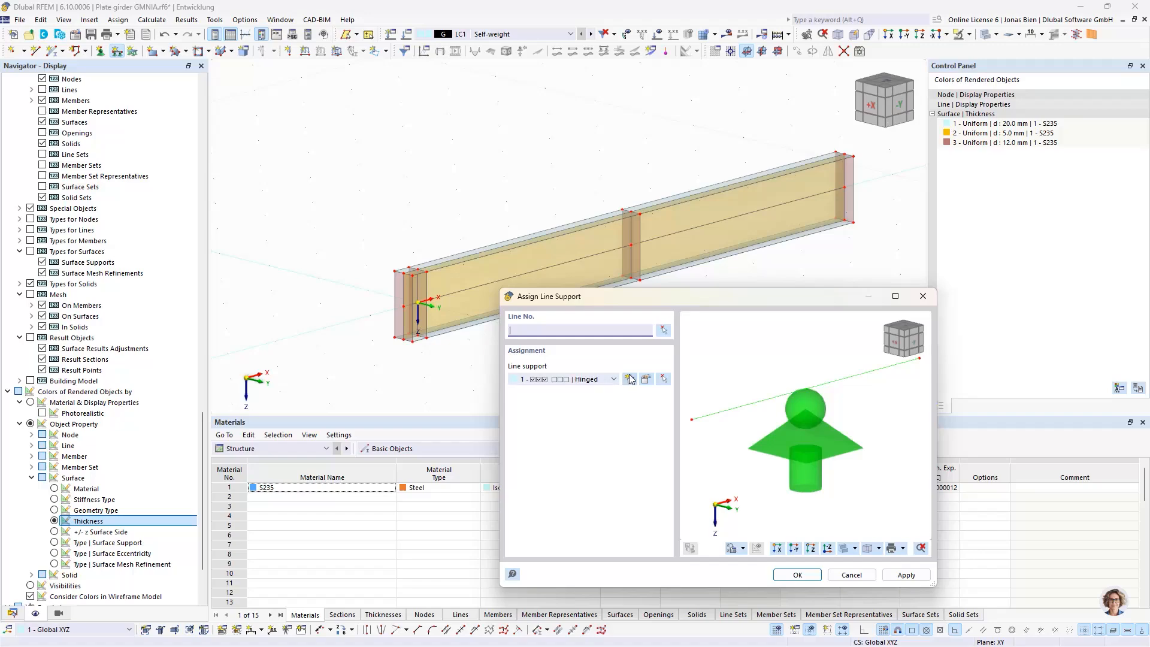
left_click(646, 380)
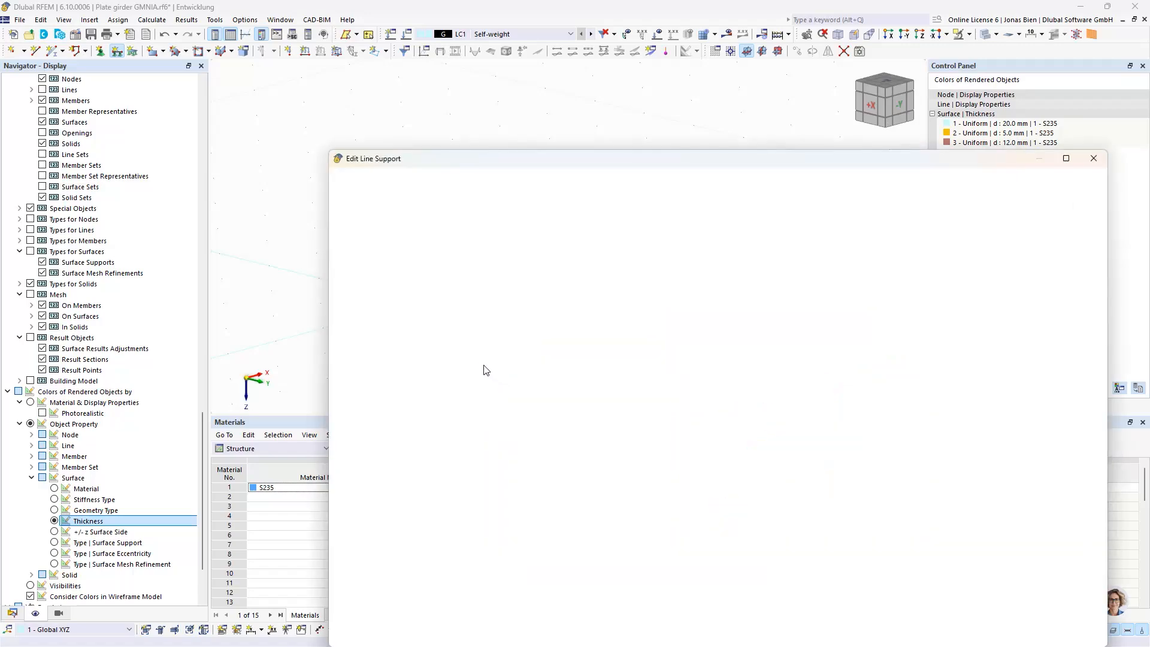
left_click(478, 293)
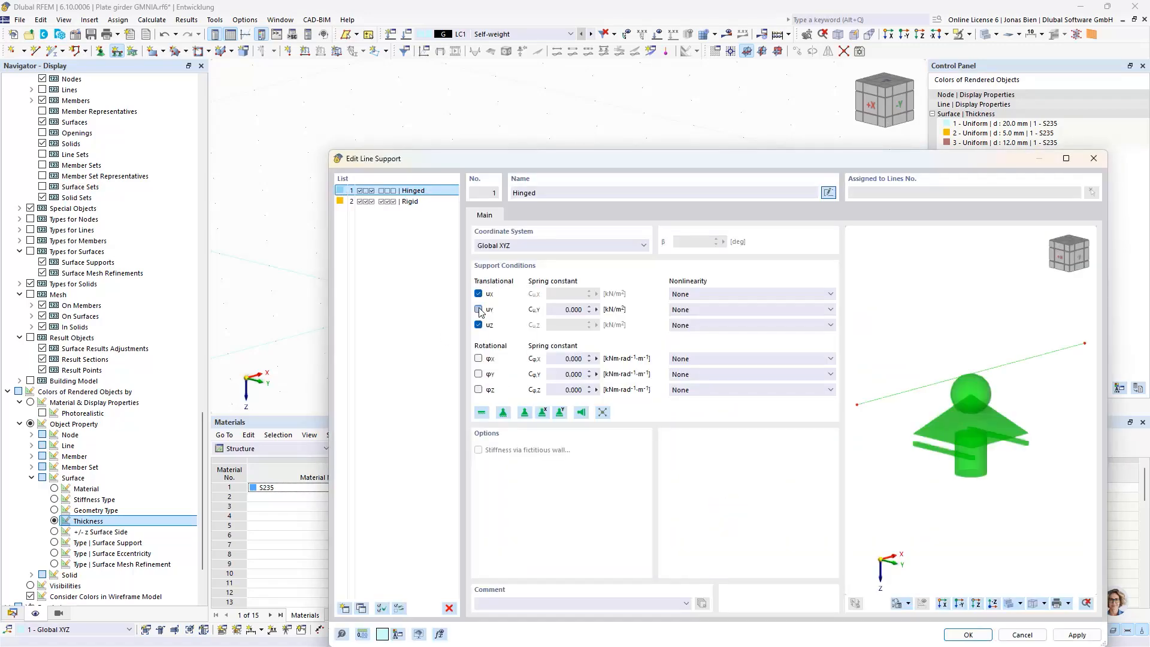
left_click(478, 309)
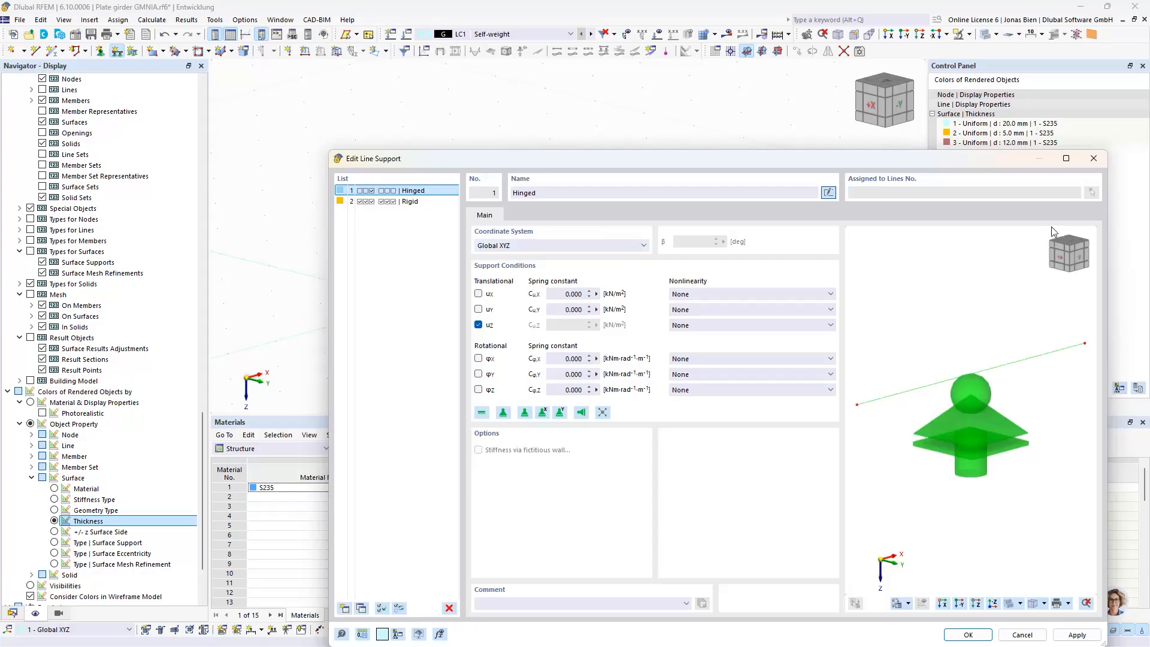
left_click(967, 635)
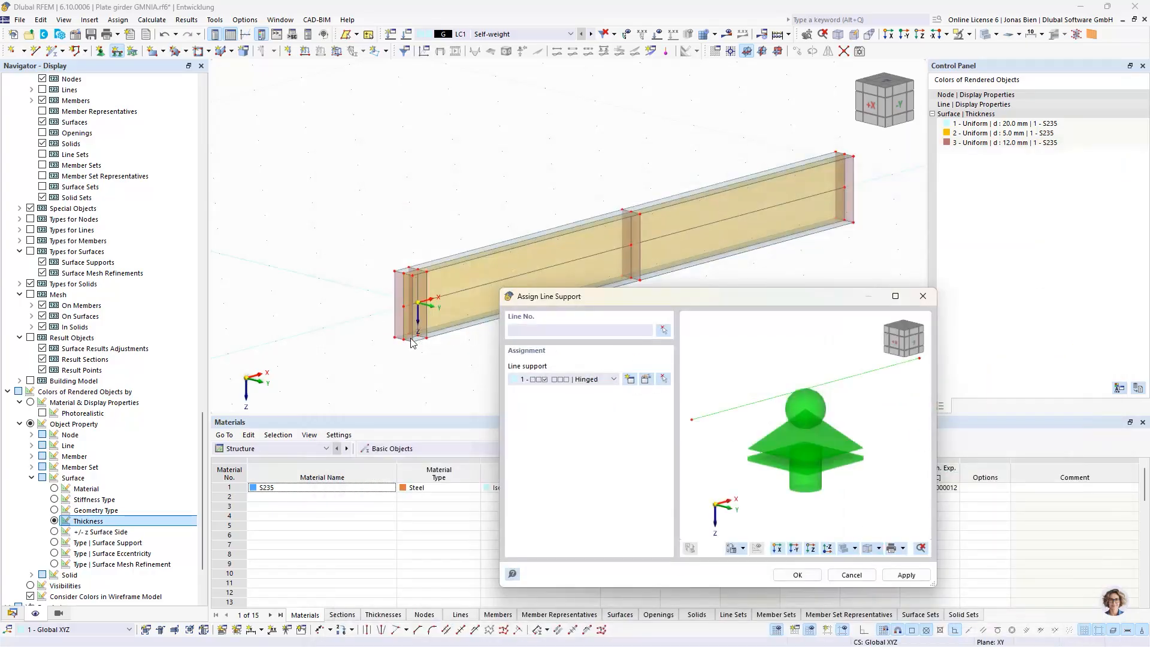
left_click(665, 331)
left_click(399, 329)
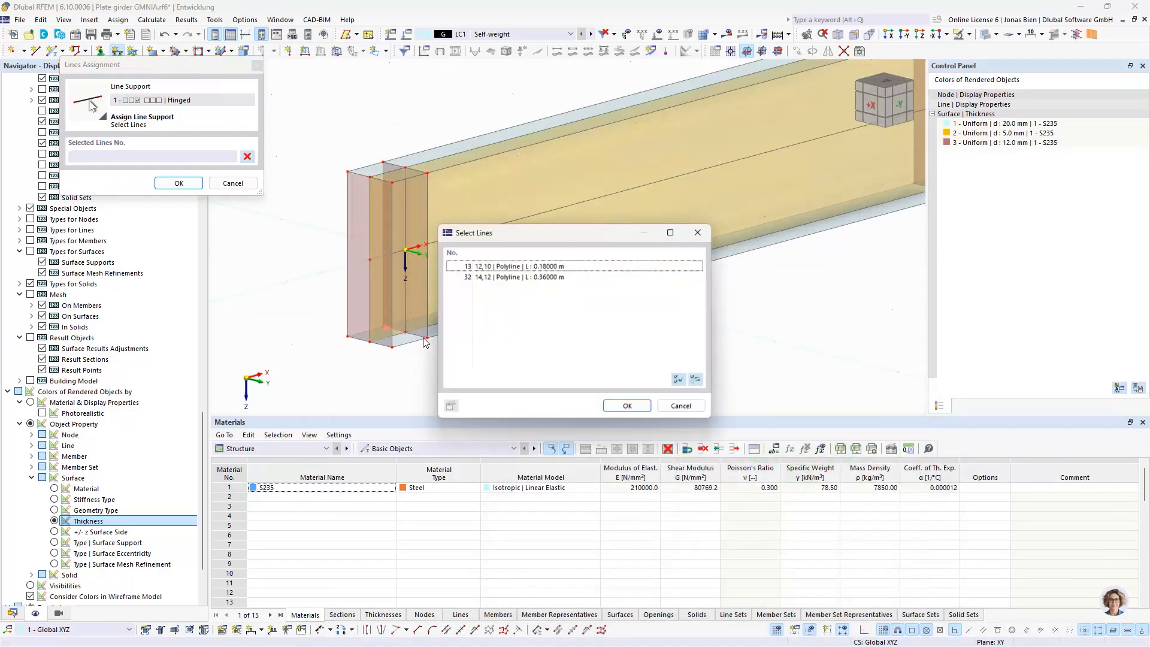
left_click(501, 266)
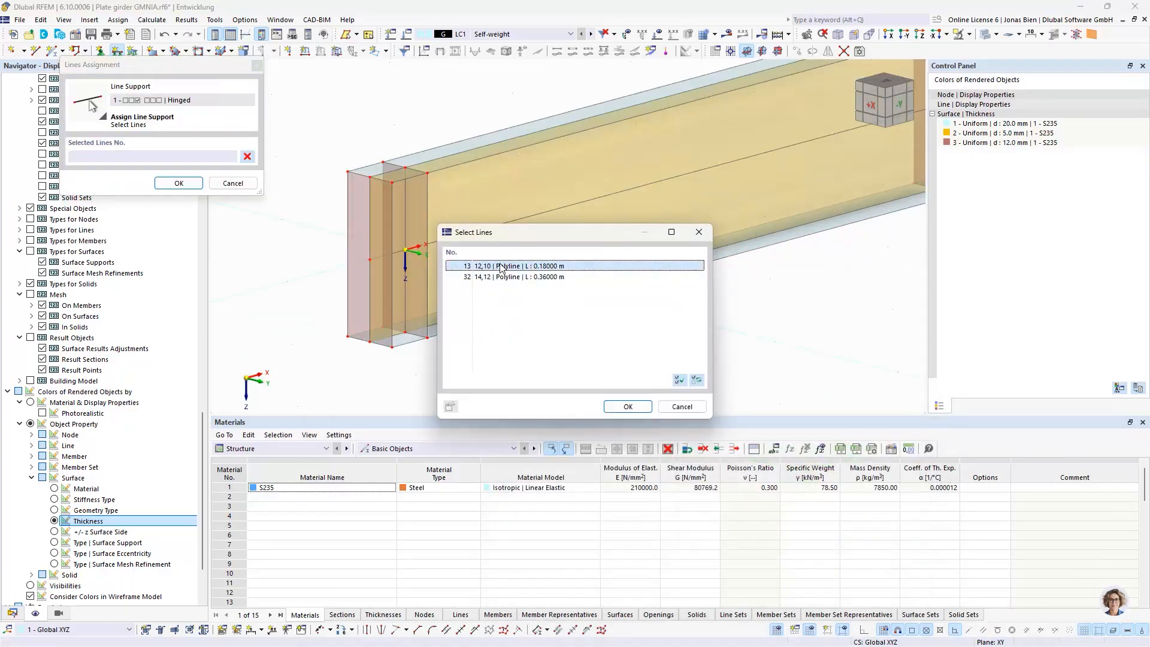
left_click(685, 406)
key("Escape")
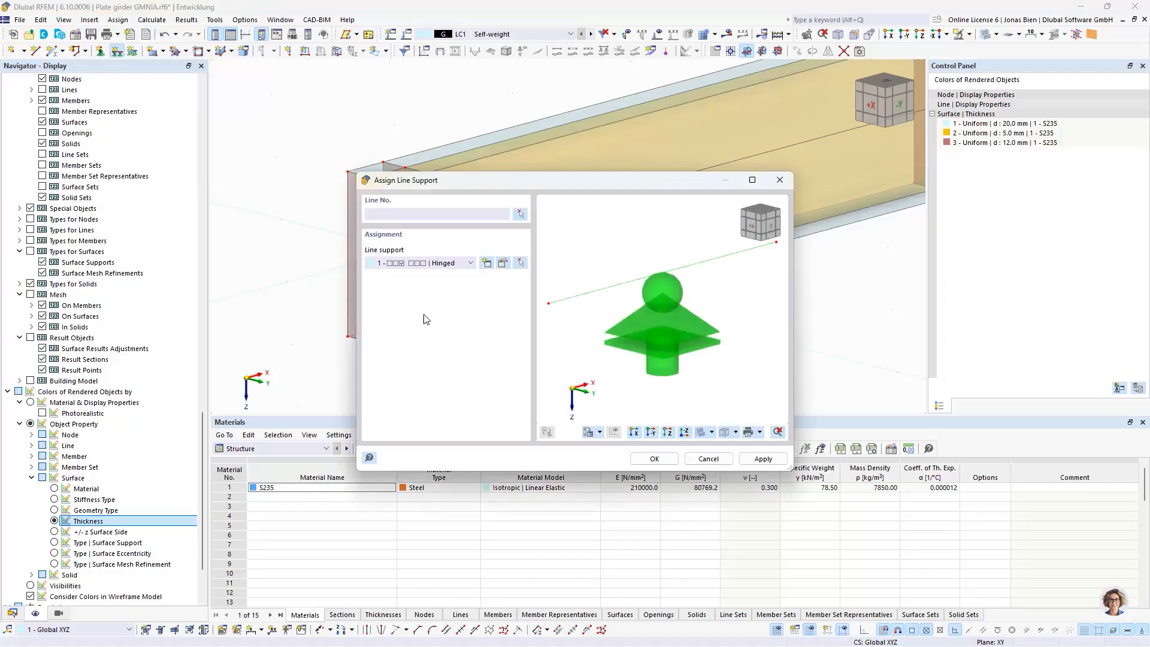
key("Escape")
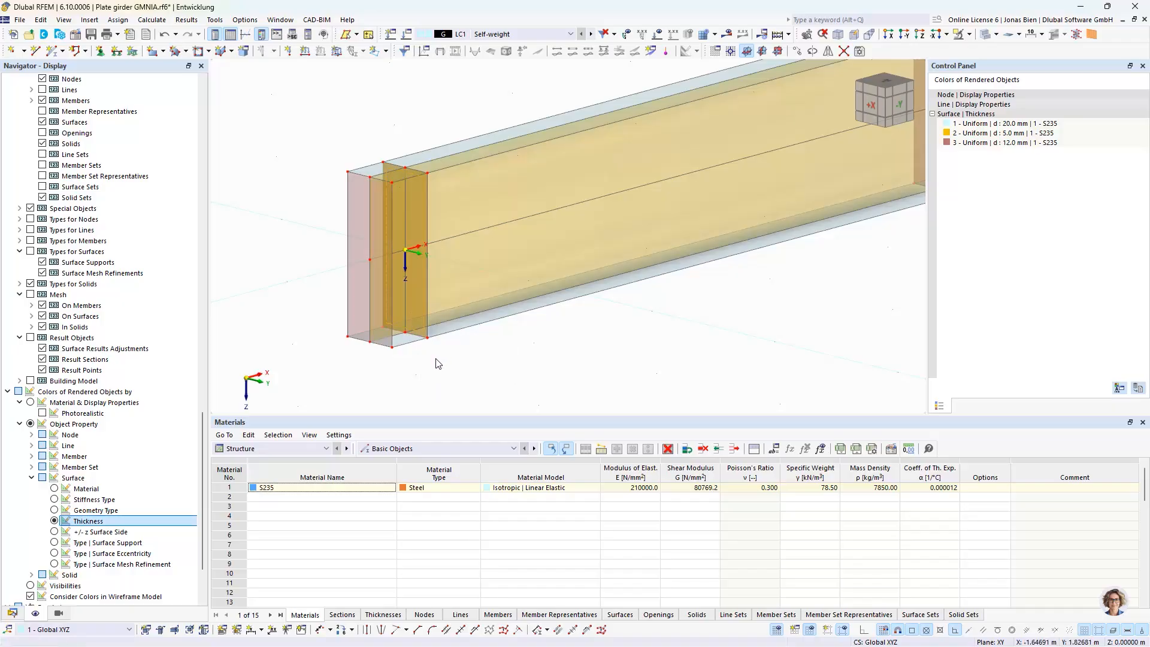
Select the whole girder and connect its lines and surfaces at their intersections
scroll(413, 341, "down", 1)
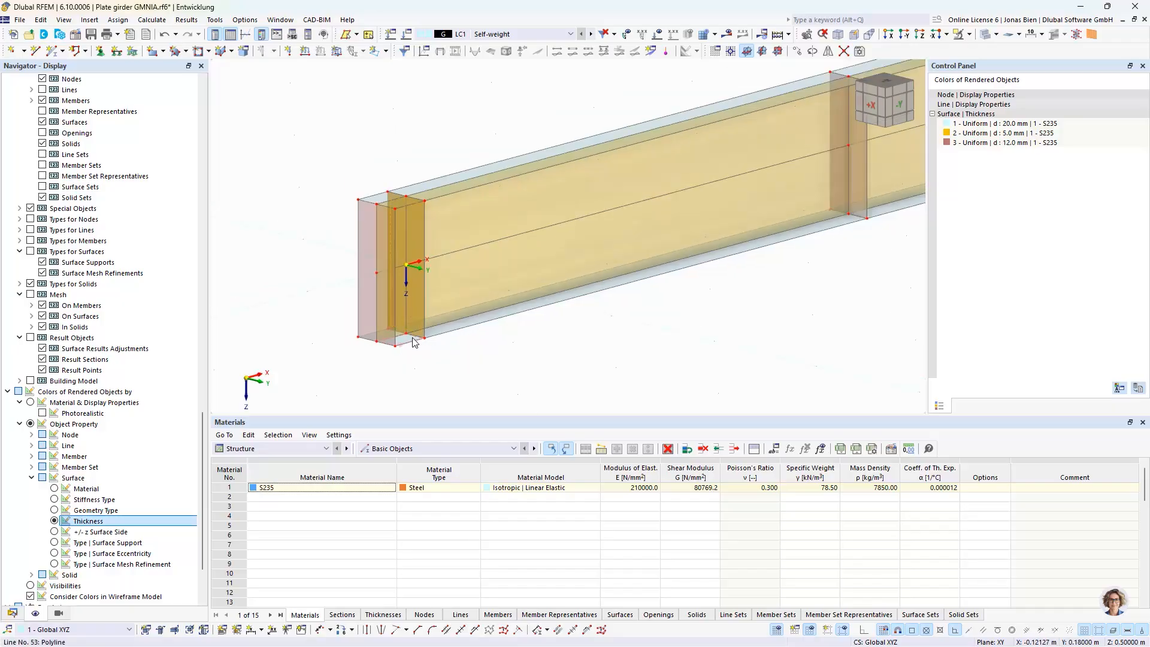
scroll(413, 338, "up", 2)
scroll(584, 341, "down", 3)
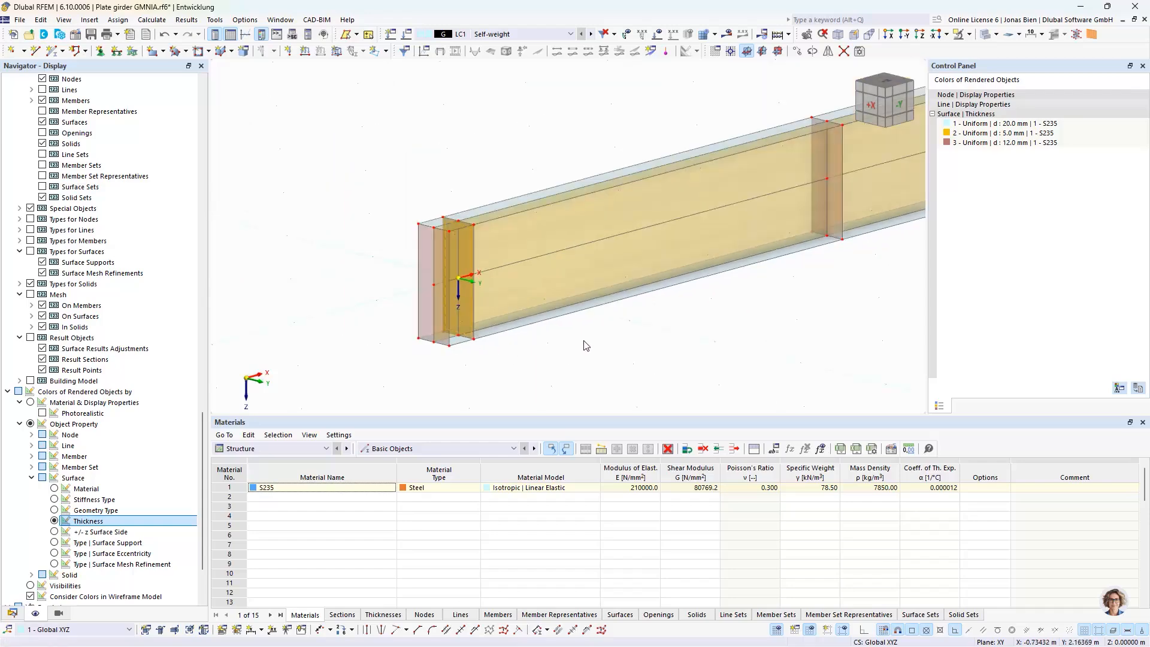
scroll(586, 346, "down", 3)
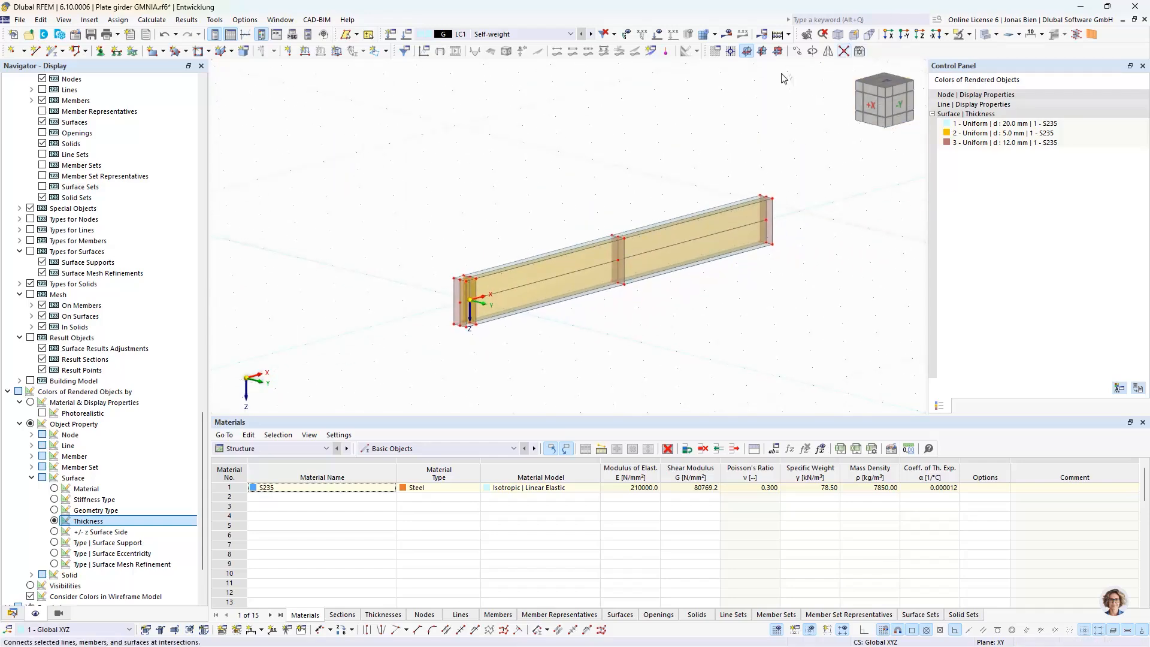
left_click_drag(370, 164, 885, 373)
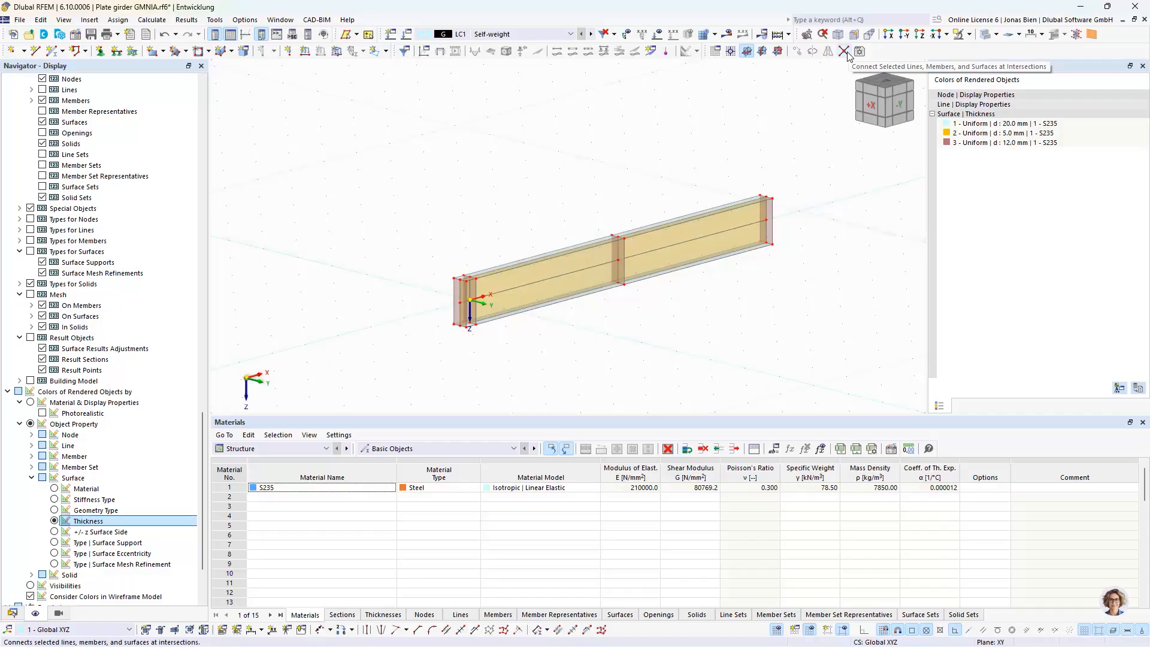
Assign the Hinged line support to both halves of the lower stiffener edge at the origin, lines 32 and 62
scroll(479, 316, "up", 5)
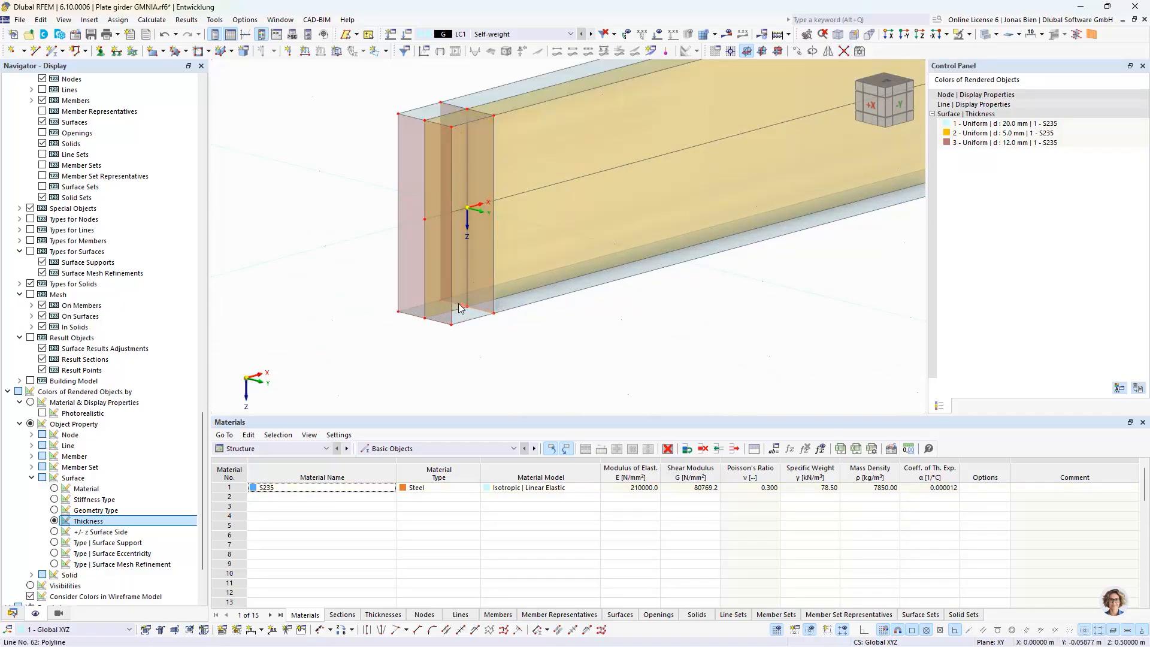
left_click(116, 50)
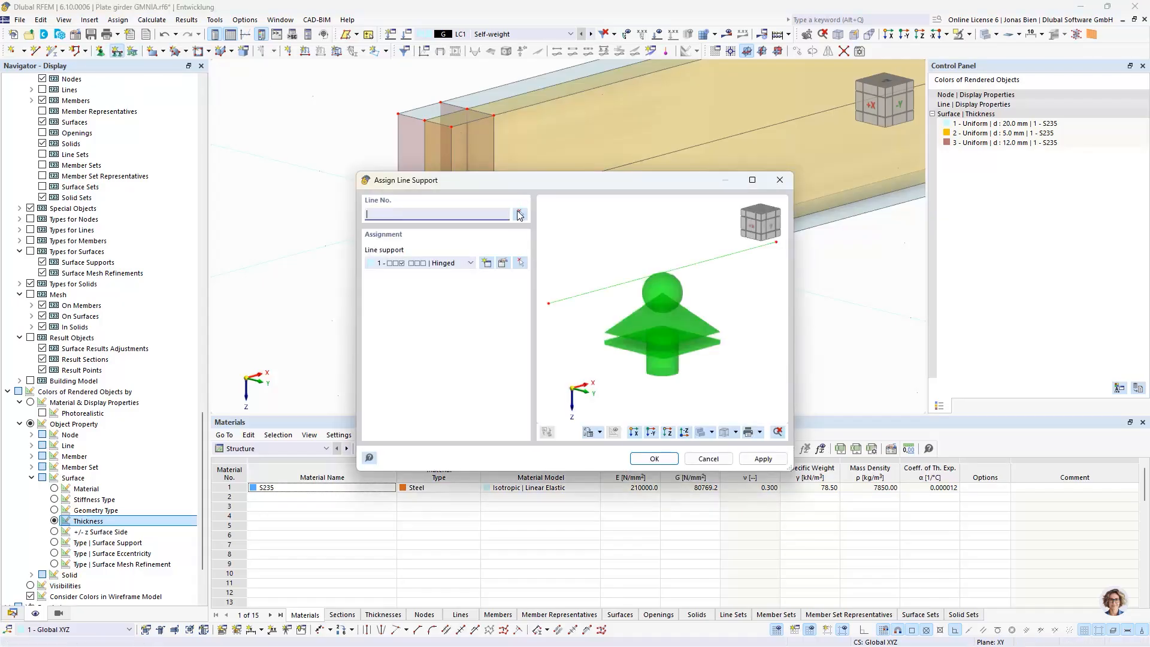
left_click(519, 214)
scroll(489, 303, "up", 2)
left_click(487, 312)
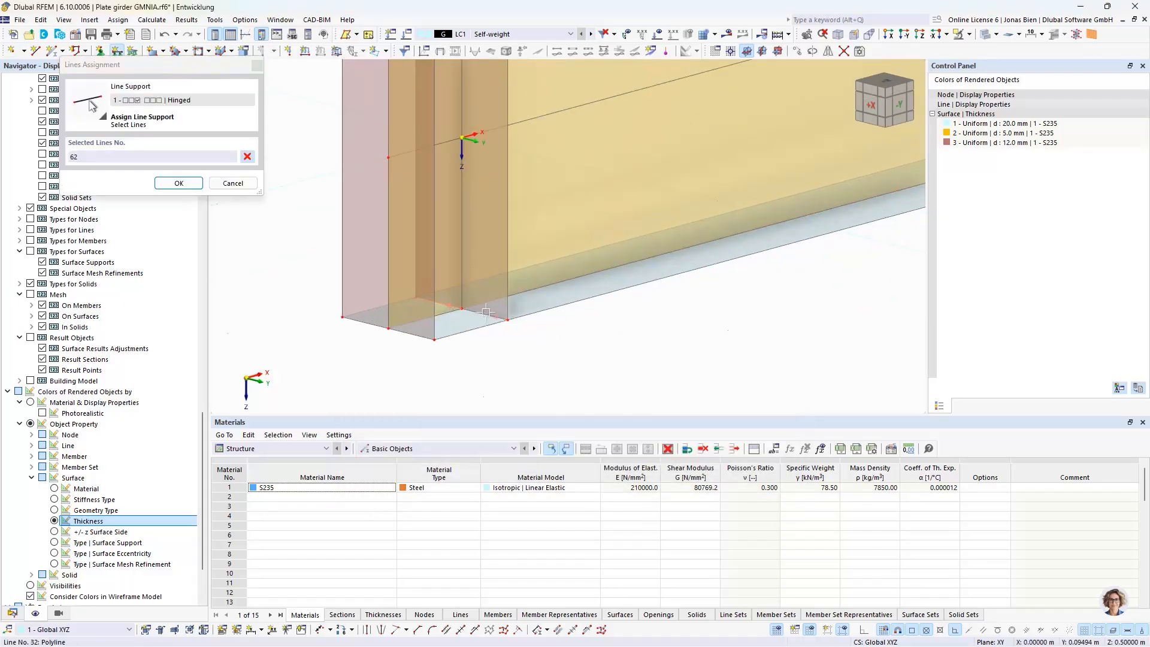
left_click(486, 312)
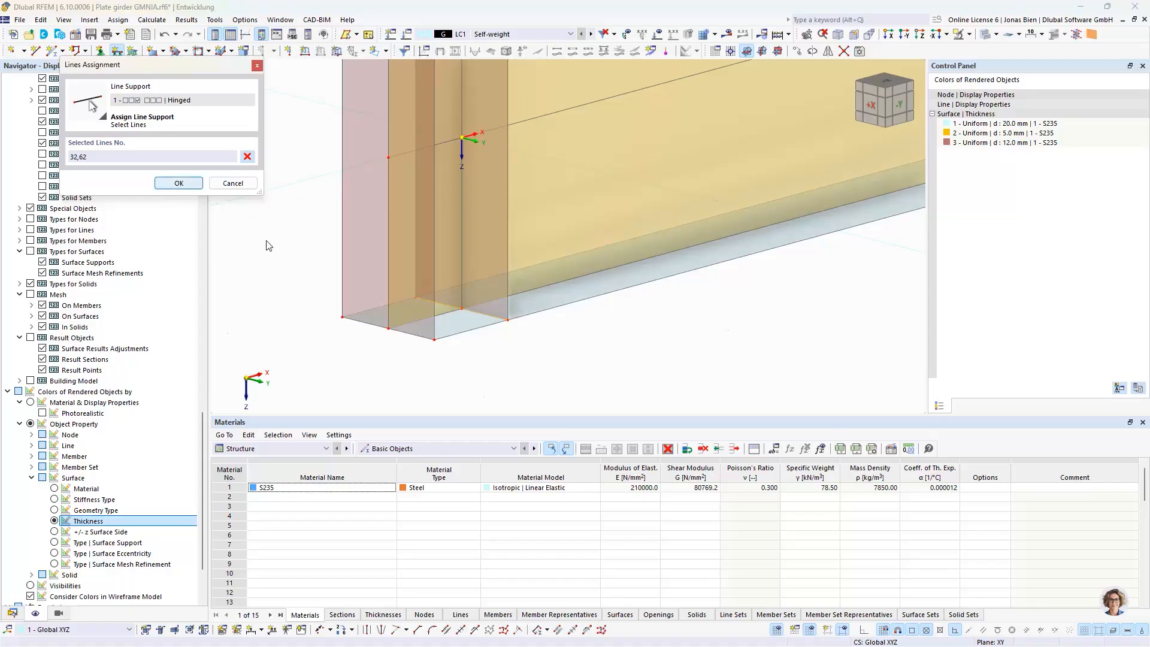
key("Return")
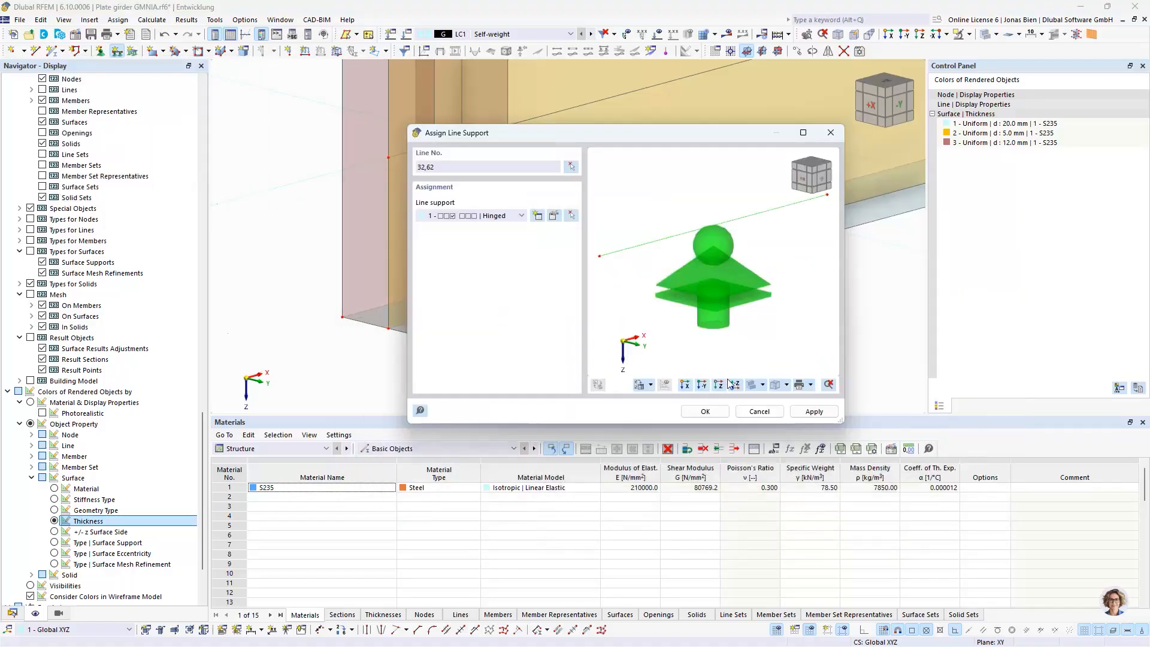
left_click(710, 412)
scroll(648, 356, "down", 3)
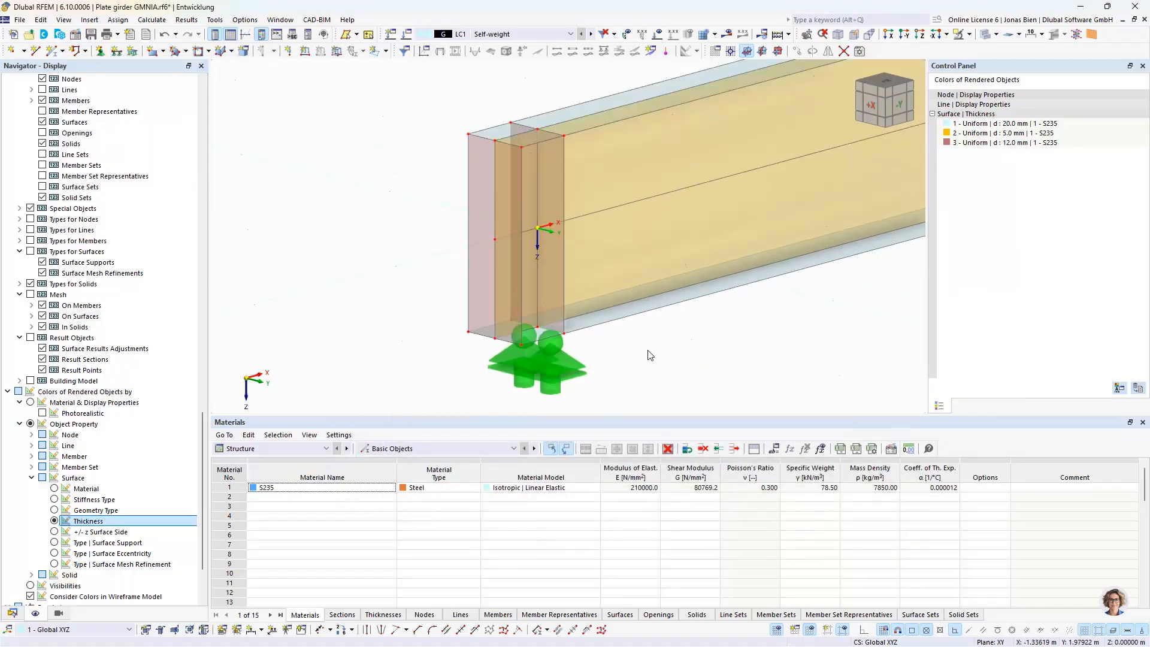
scroll(677, 341, "down", 2)
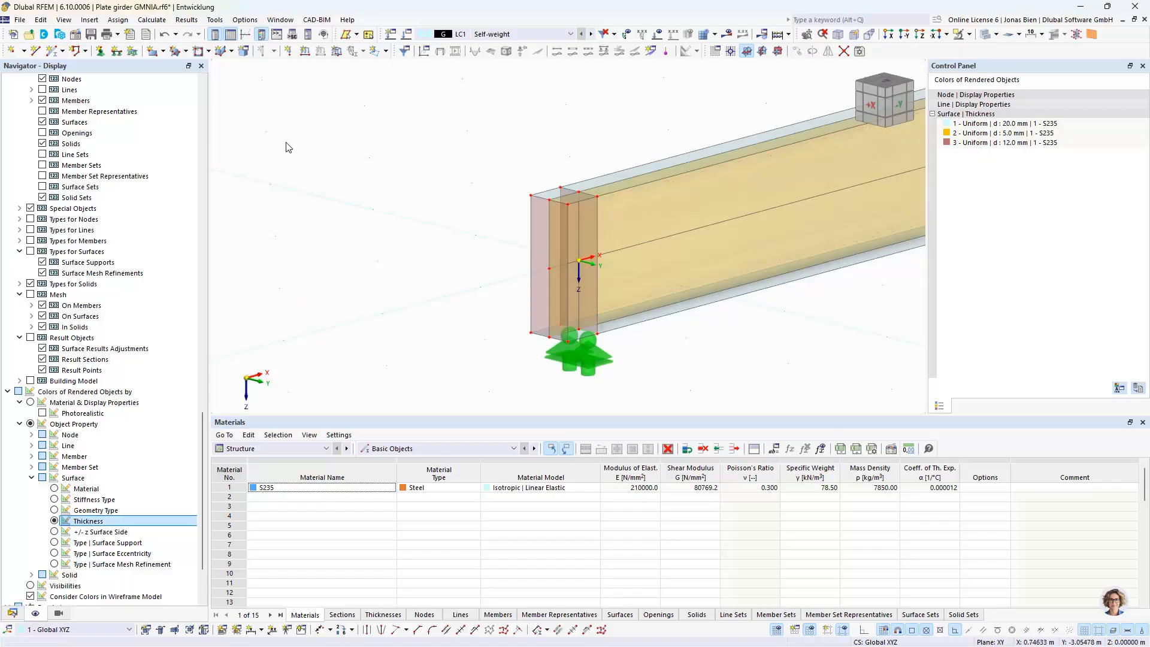
Start assigning a nodal support and edit the Hinged type to release uX, uZ and φZ, keeping only uY fixed
left_click(100, 50)
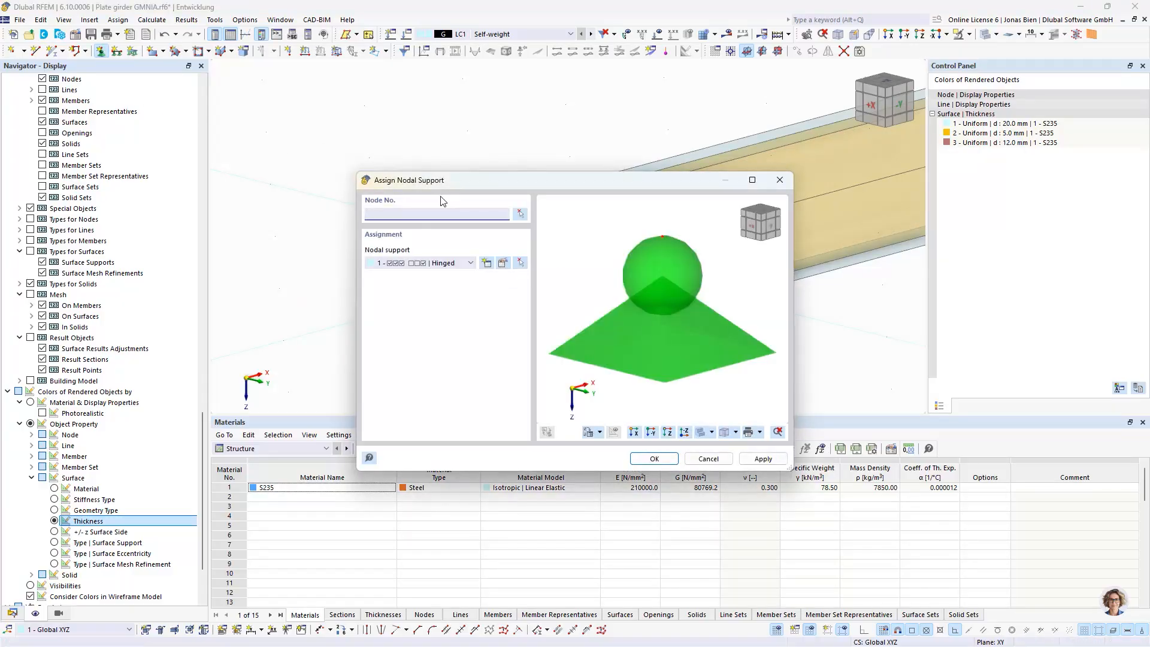
left_click(503, 263)
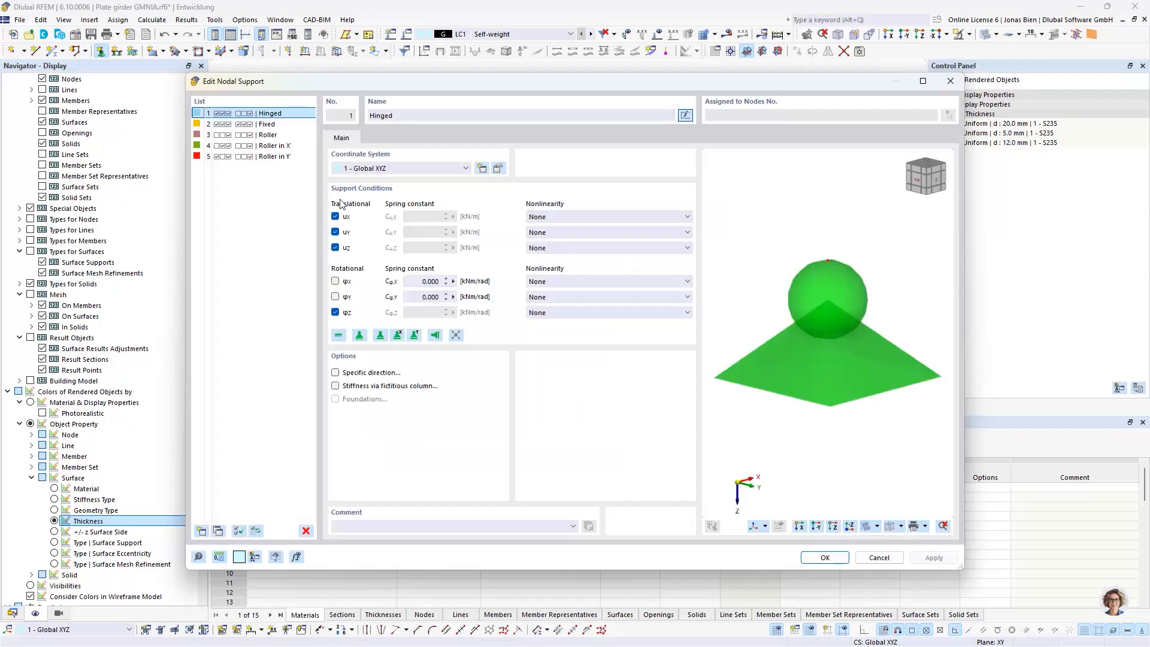
left_click(335, 216)
left_click(335, 247)
left_click(336, 312)
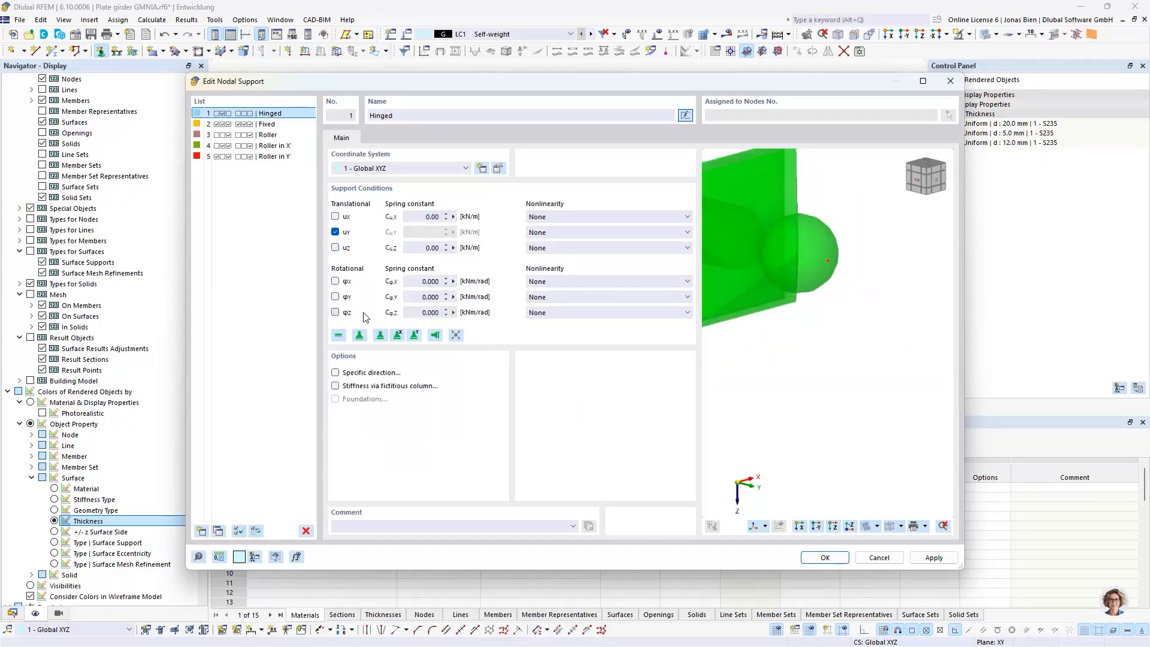
left_click(825, 557)
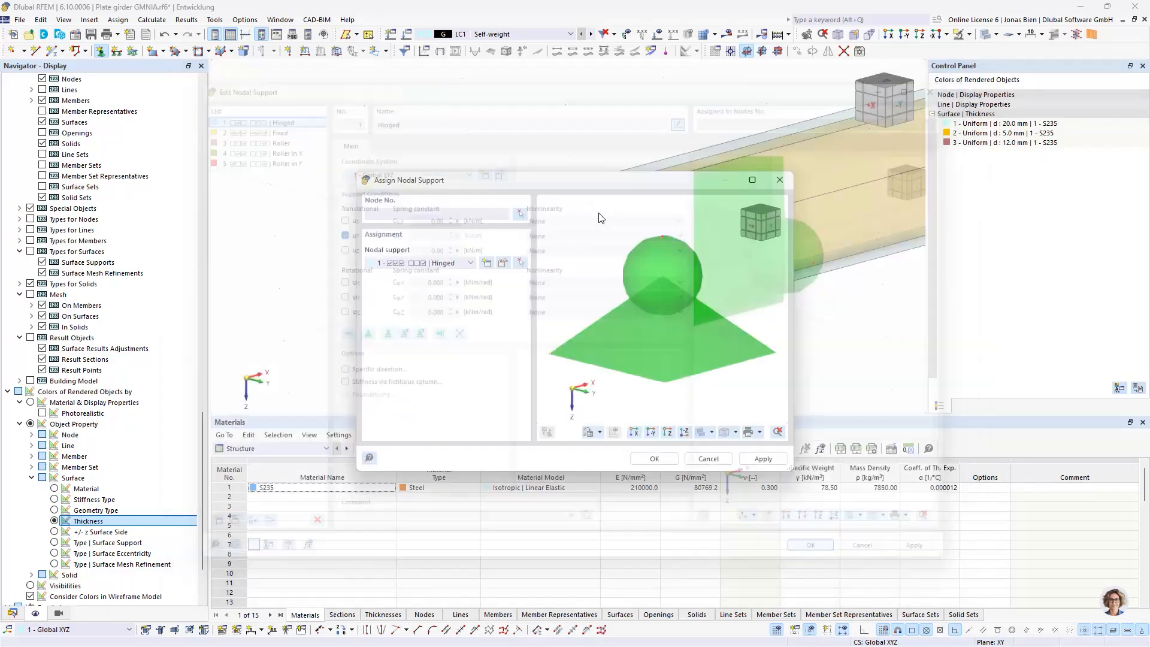
Assign the Hinged nodal support to the upper web nodes 5, 7 and 17 at the three stiffener positions
left_click(520, 213)
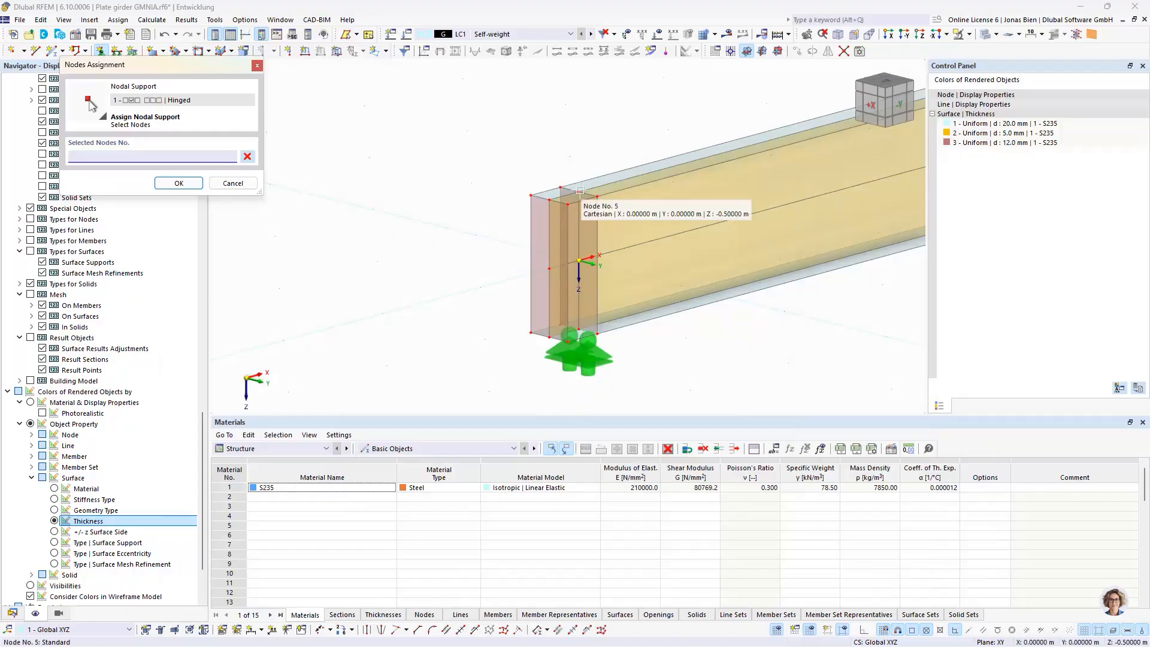
scroll(729, 279, "down", 4)
scroll(584, 239, "up", 5)
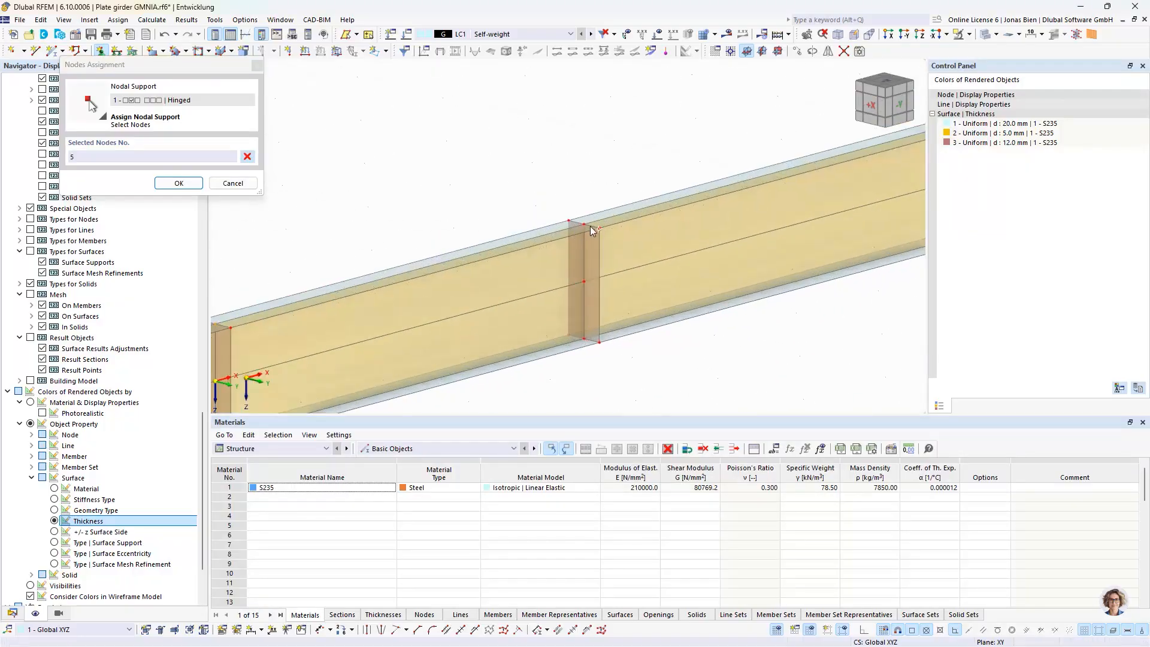
left_click(584, 225)
scroll(759, 268, "down", 4)
scroll(774, 194, "up", 5)
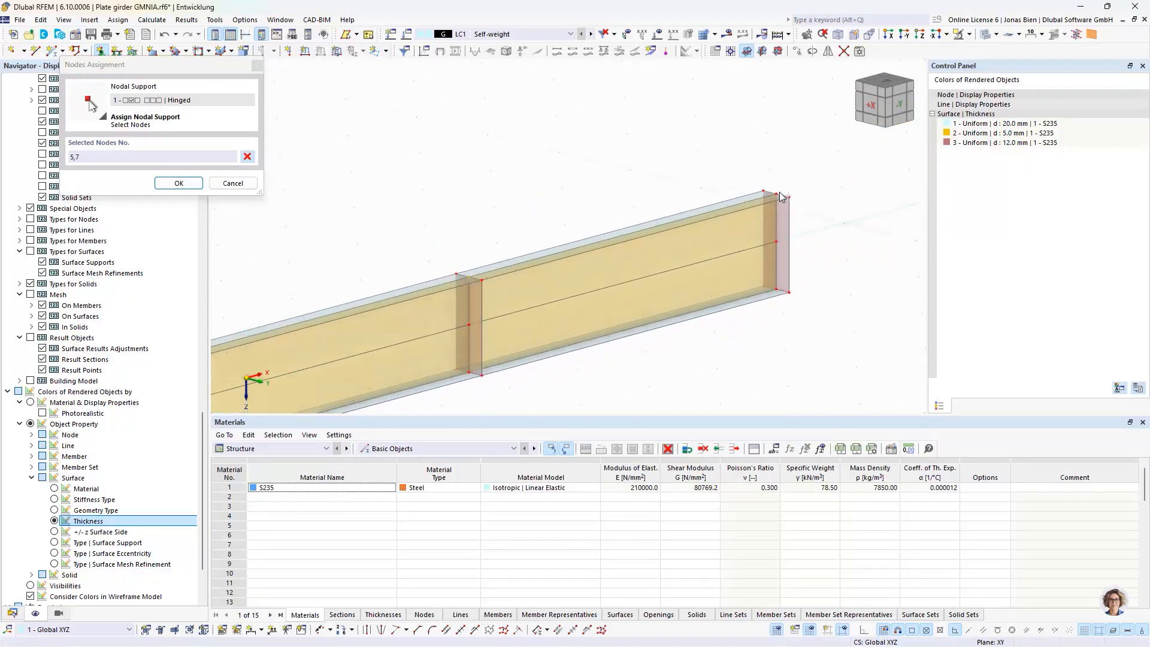
left_click(774, 193)
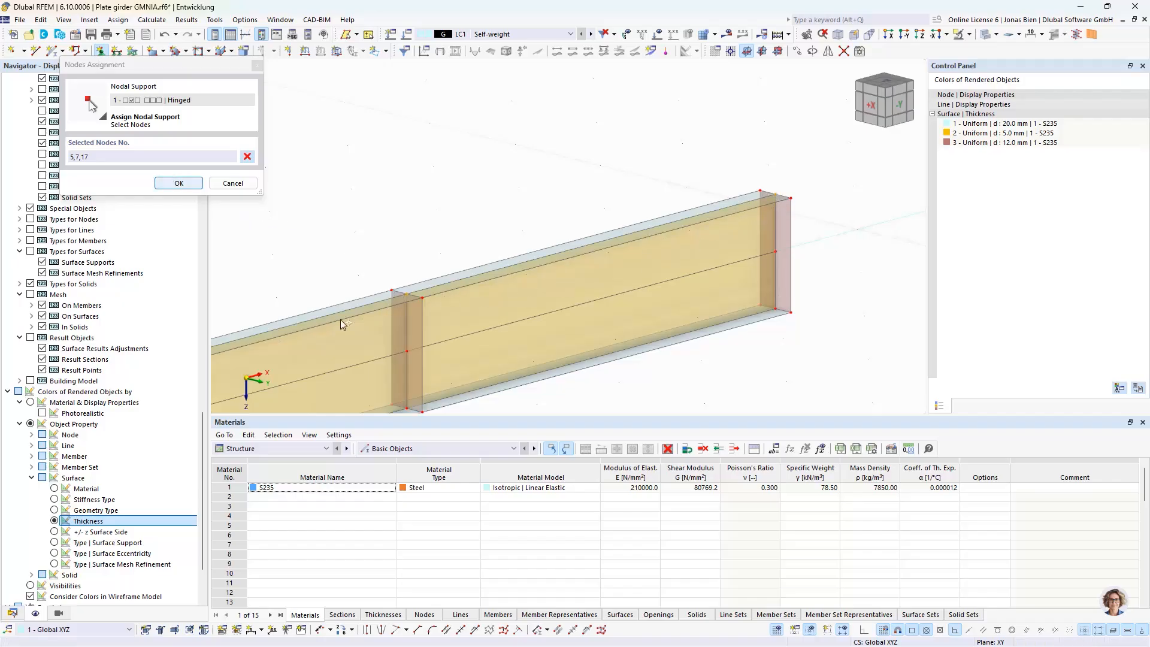
left_click(189, 179)
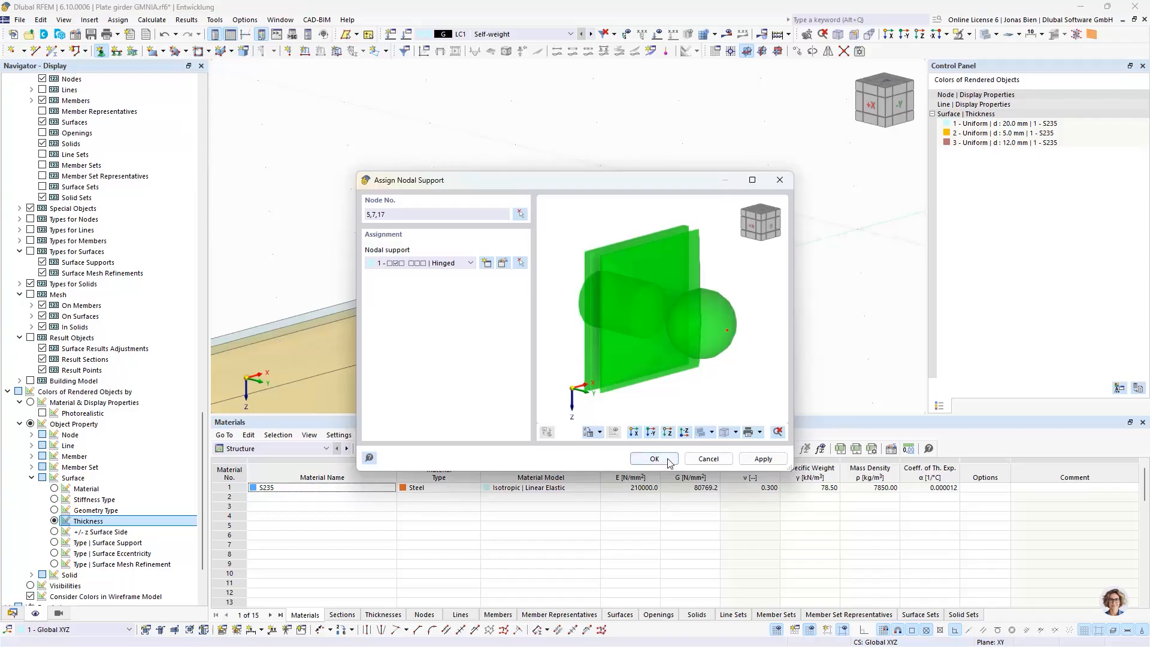
left_click(676, 464)
scroll(688, 229, "down", 3)
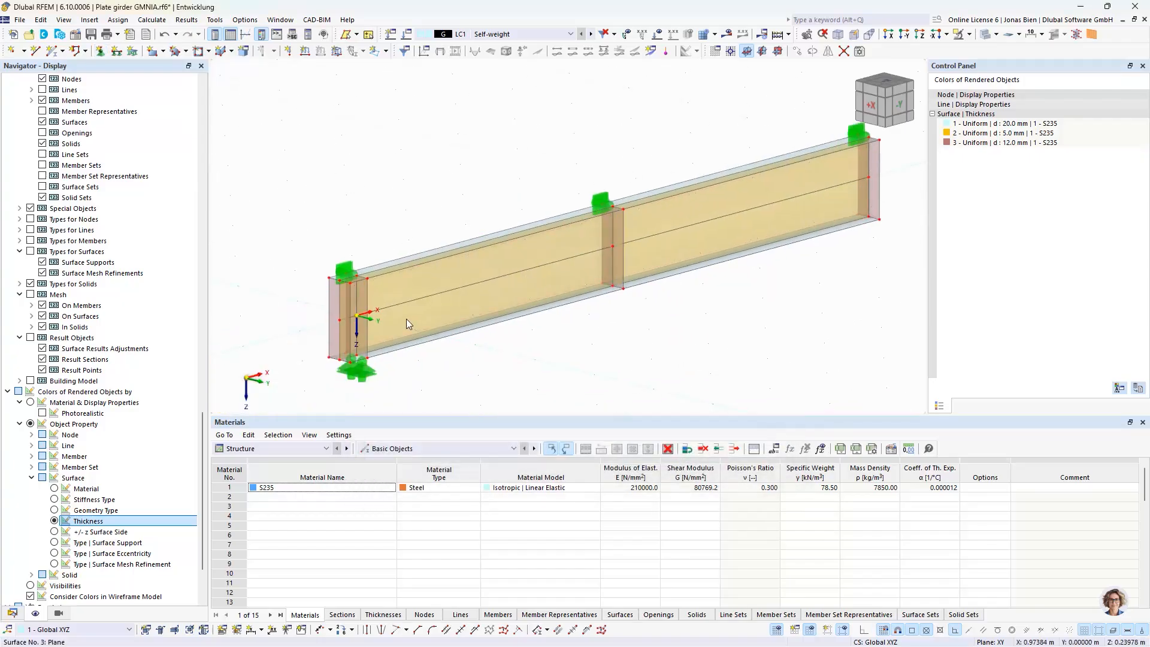
Start another nodal support assignment and edit the Fixed type to release uZ, φX, φY and φZ, keeping uX and uY fixed
scroll(359, 359, "up", 1)
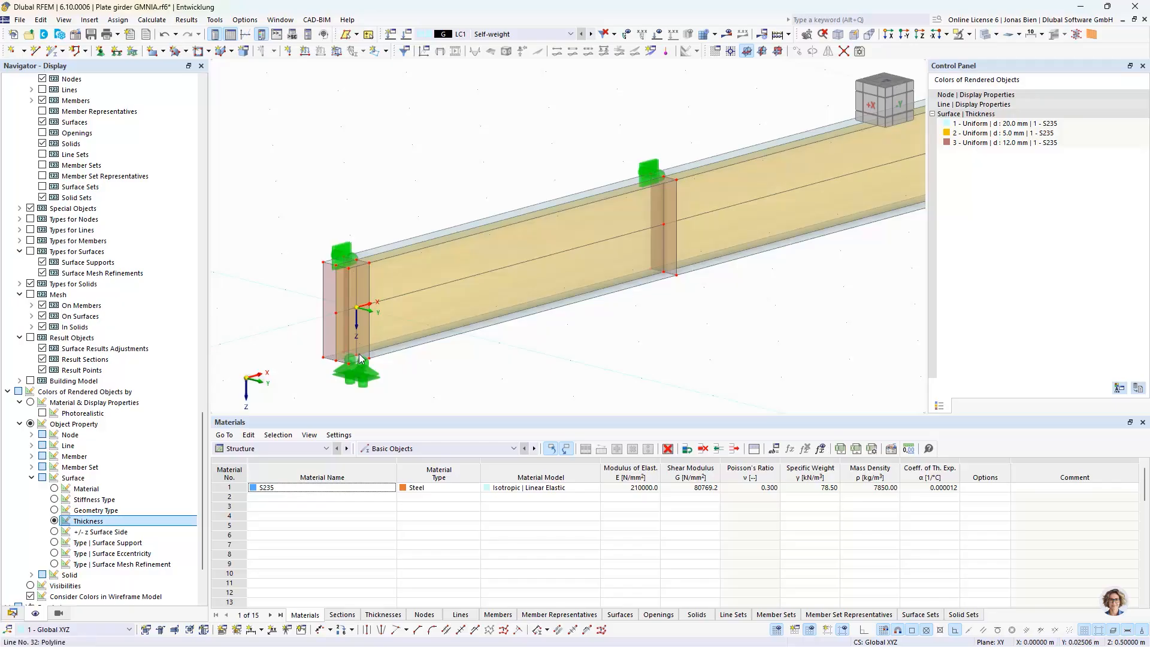
scroll(429, 355, "down", 2)
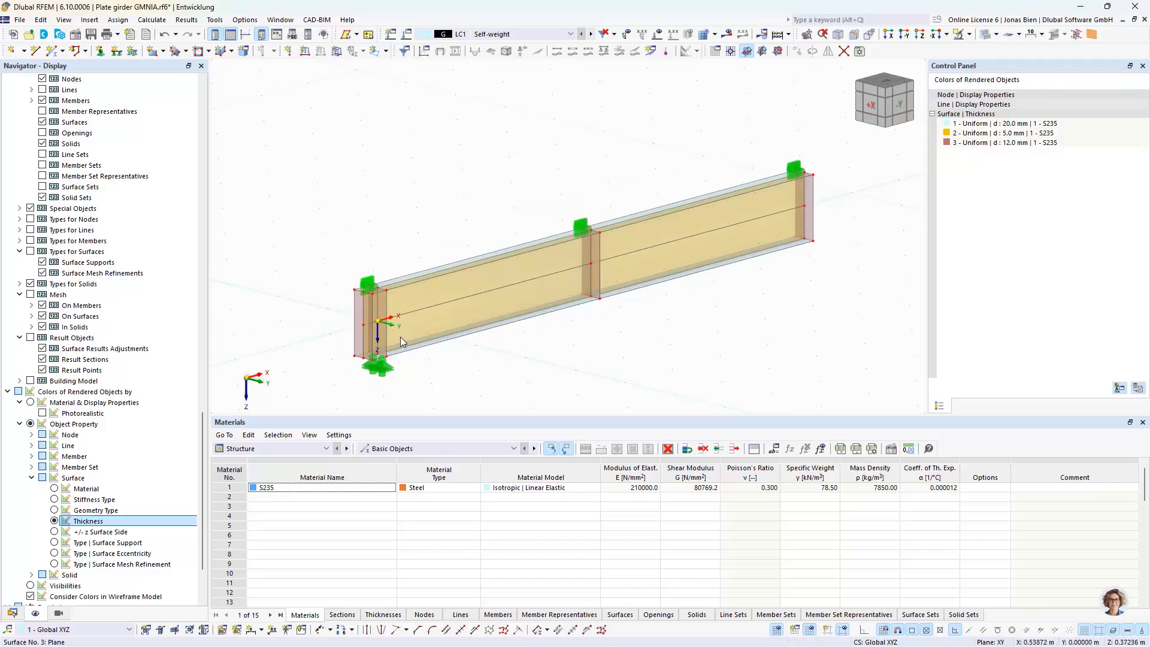
left_click(100, 51)
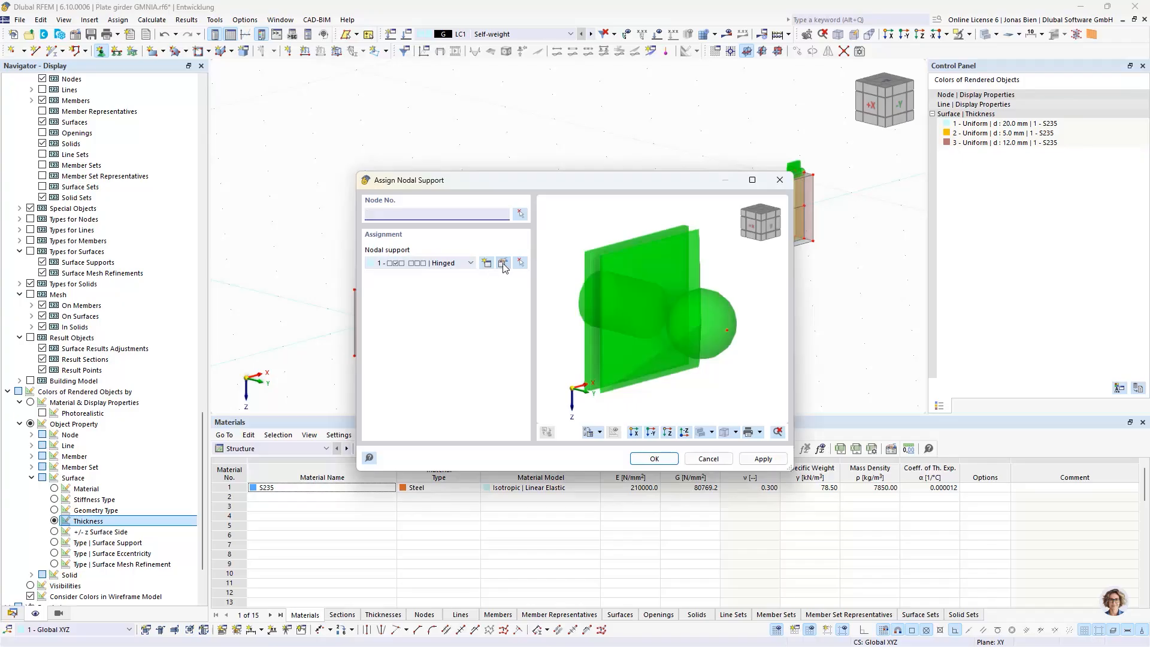
left_click(452, 264)
left_click(410, 290)
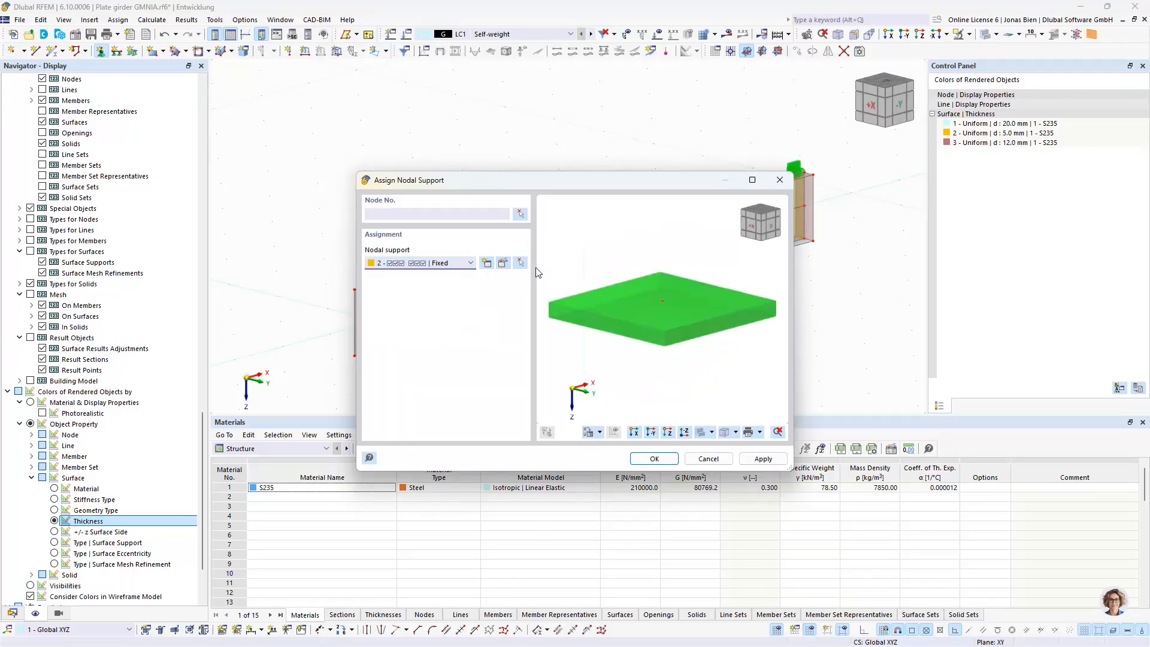
left_click(502, 264)
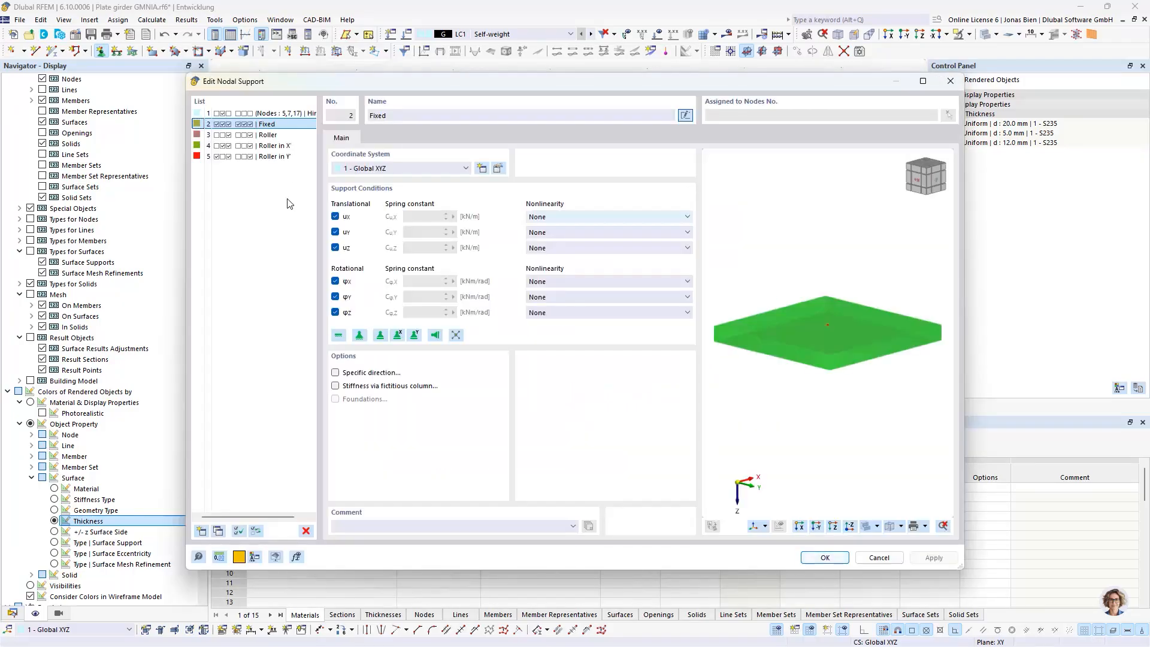
left_click(335, 248)
left_click(335, 281)
left_click(335, 297)
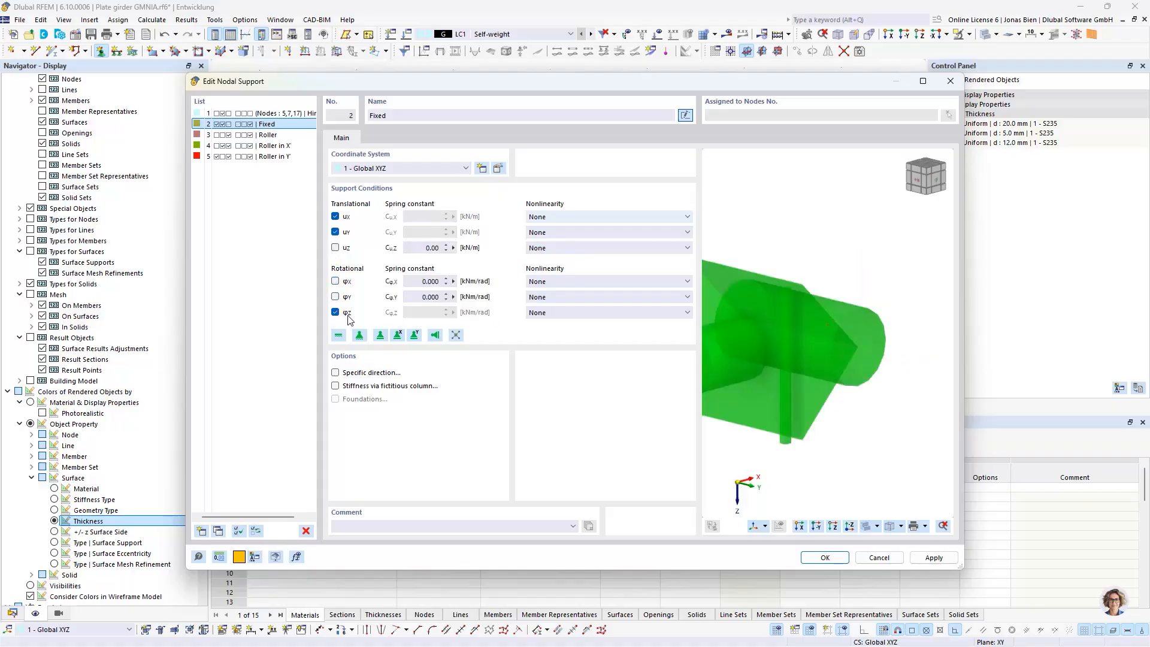
left_click(335, 312)
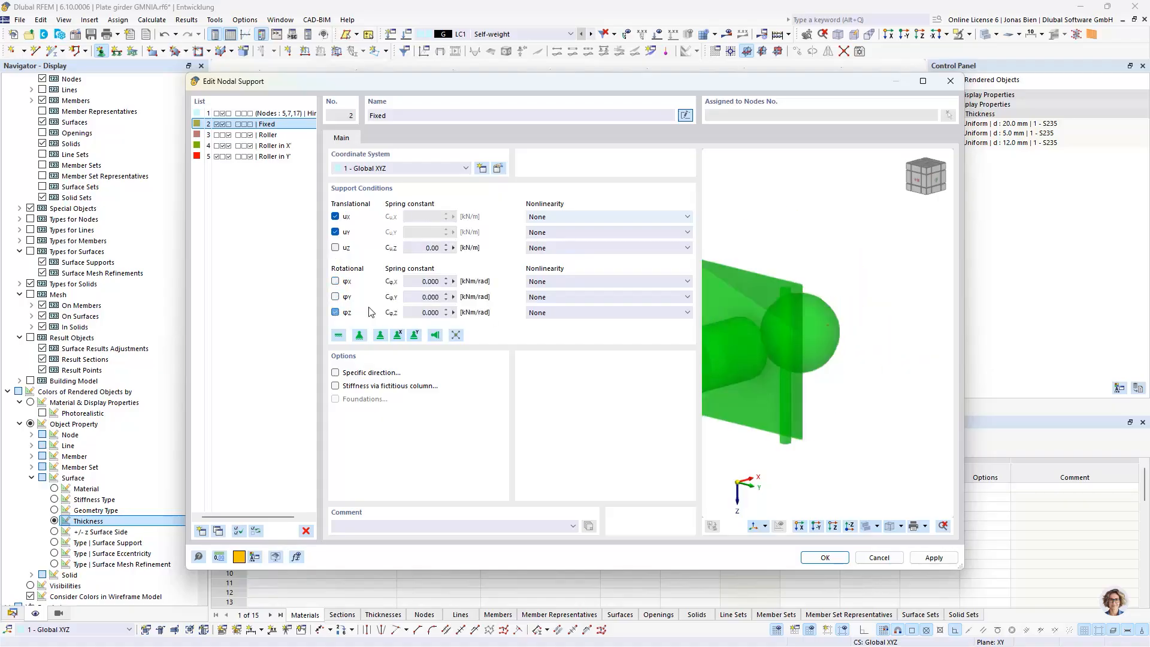
left_click(819, 557)
Assign the modified Fixed nodal support to node 10 at the lower flange near the origin
left_click(521, 217)
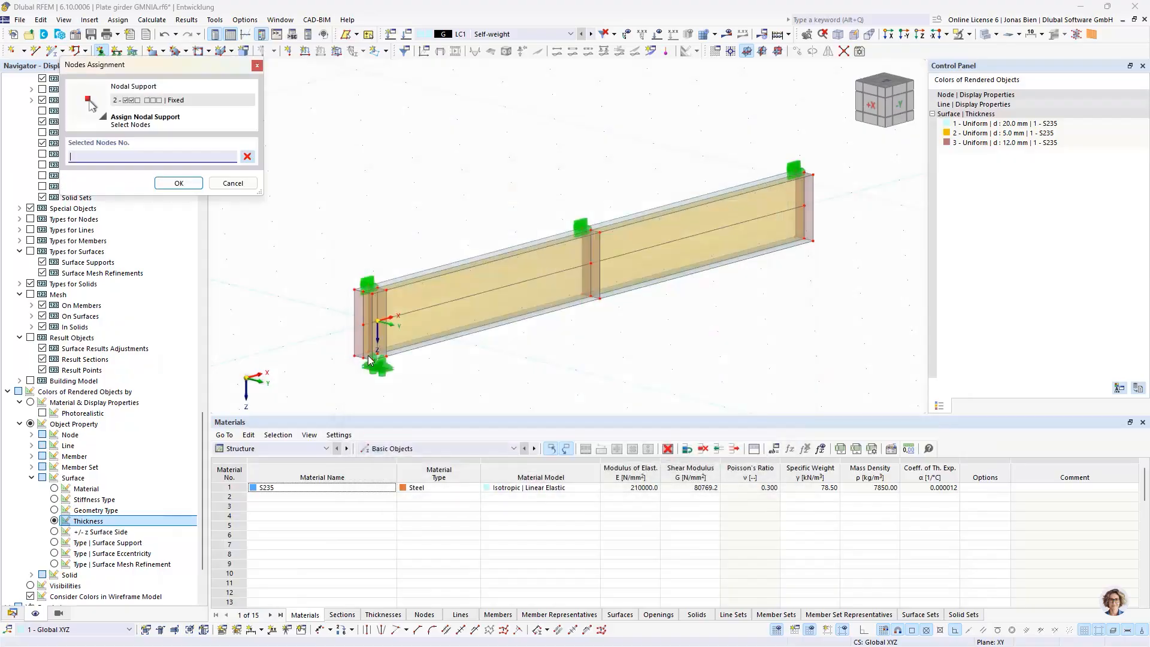
scroll(381, 352, "up", 4)
left_click(378, 352)
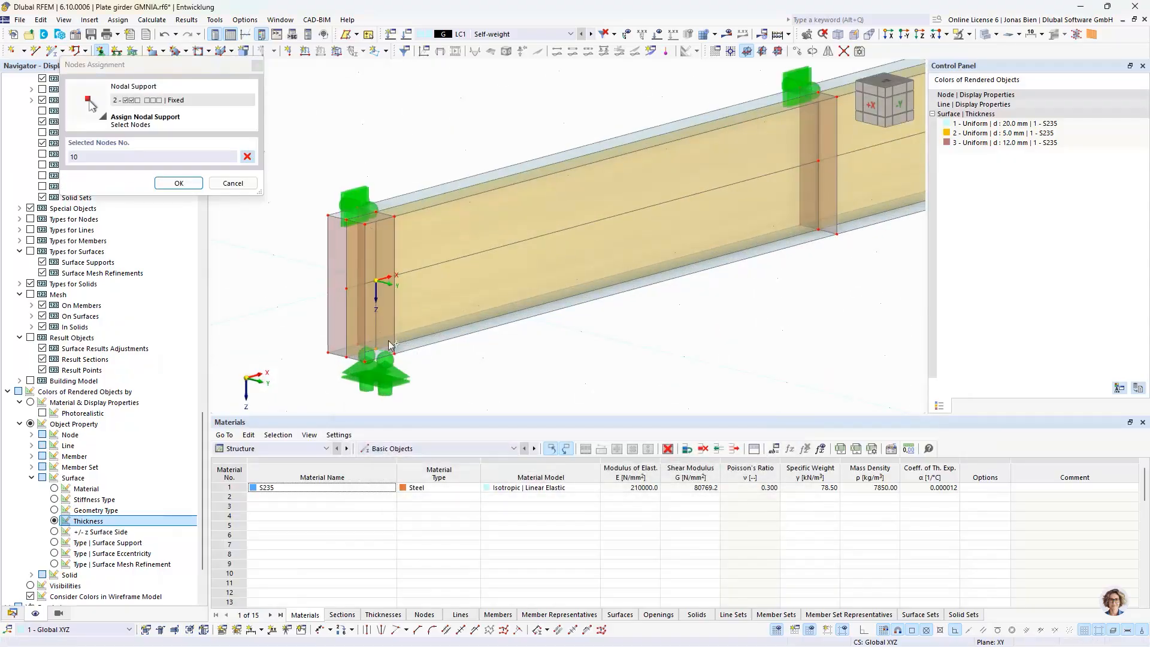
left_click(177, 183)
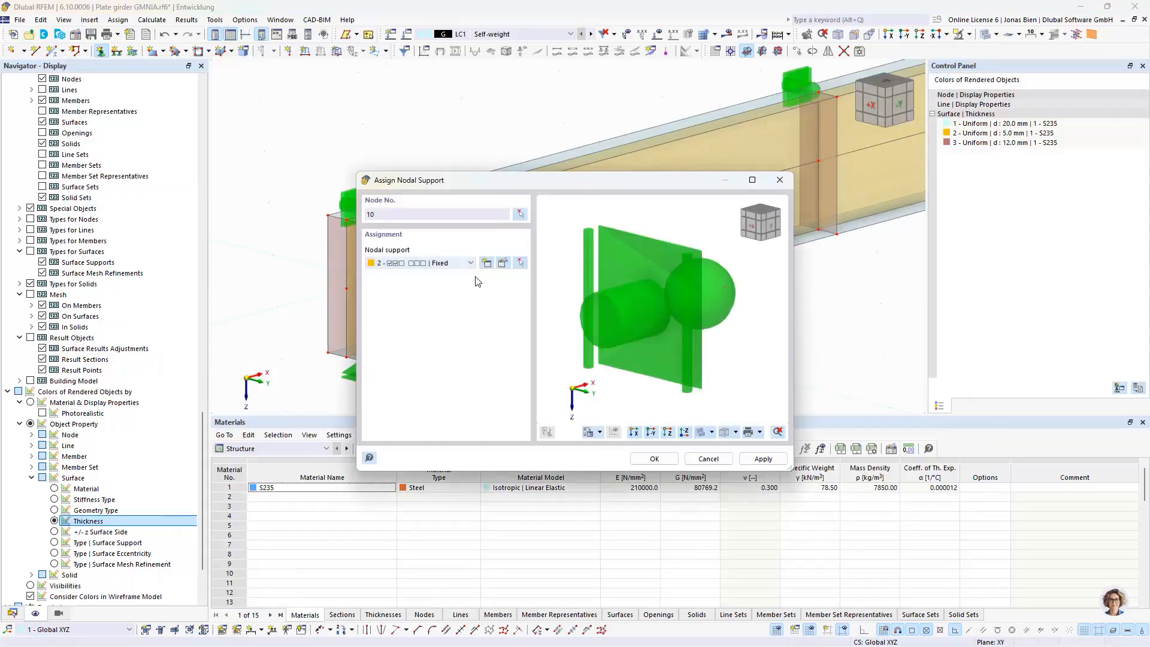
left_click(654, 458)
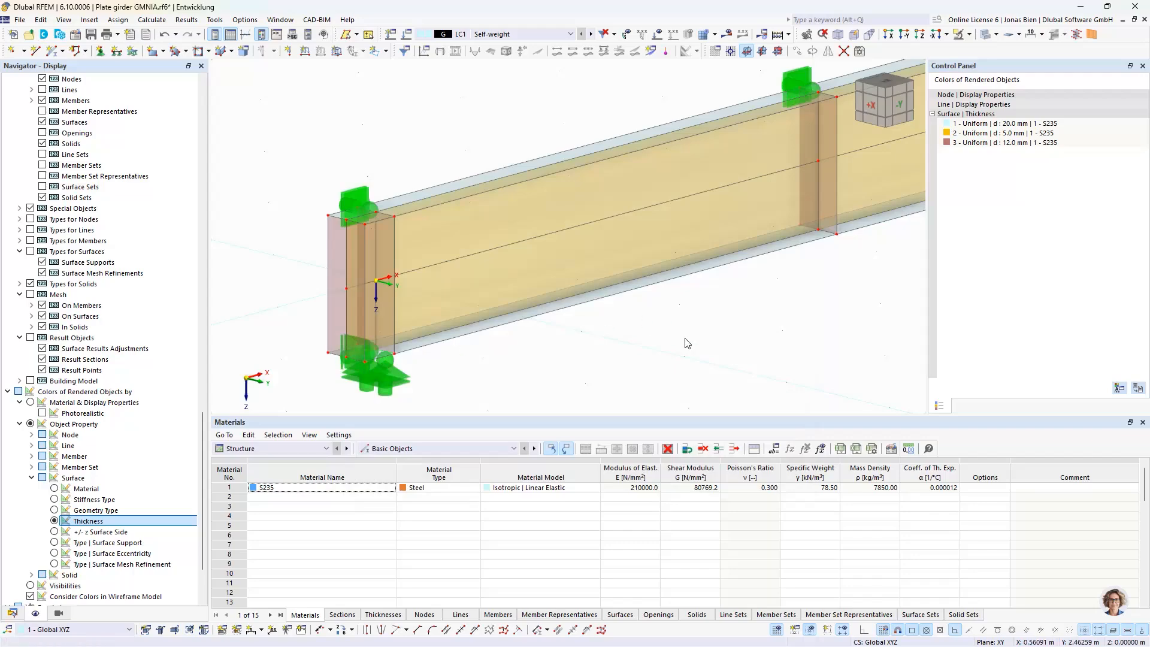
Show the model's data tree in the navigator instead of the display settings
middle_click_drag(685, 342, 624, 331)
scroll(624, 331, "down", 5)
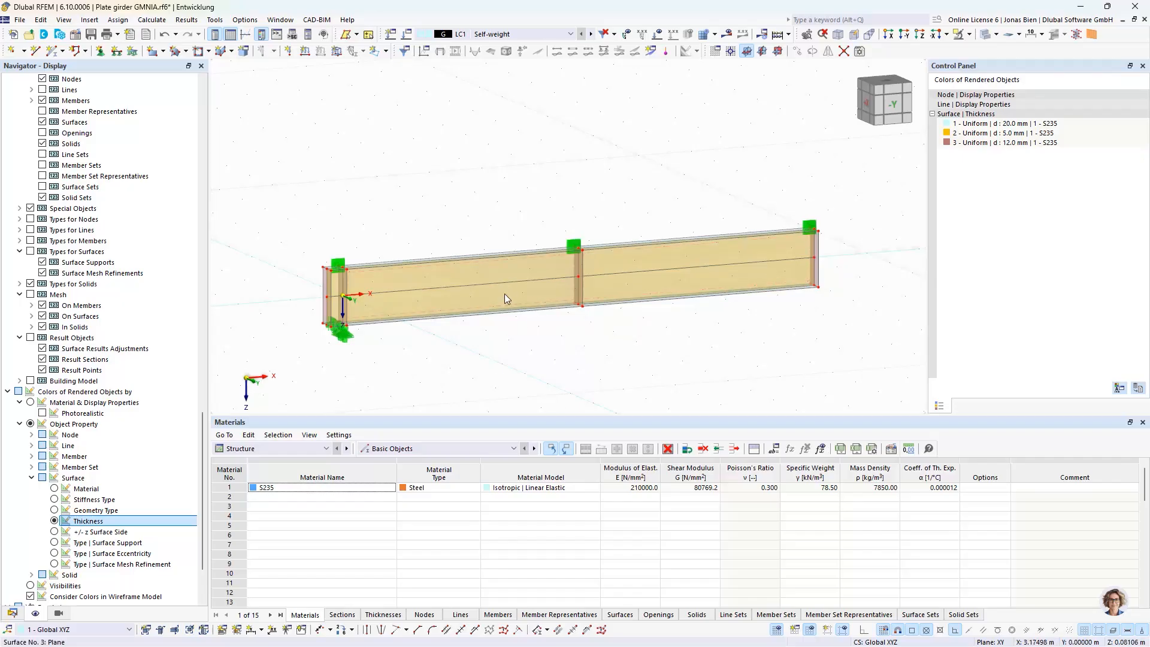
middle_click_drag(444, 363, 429, 321, "ctrl")
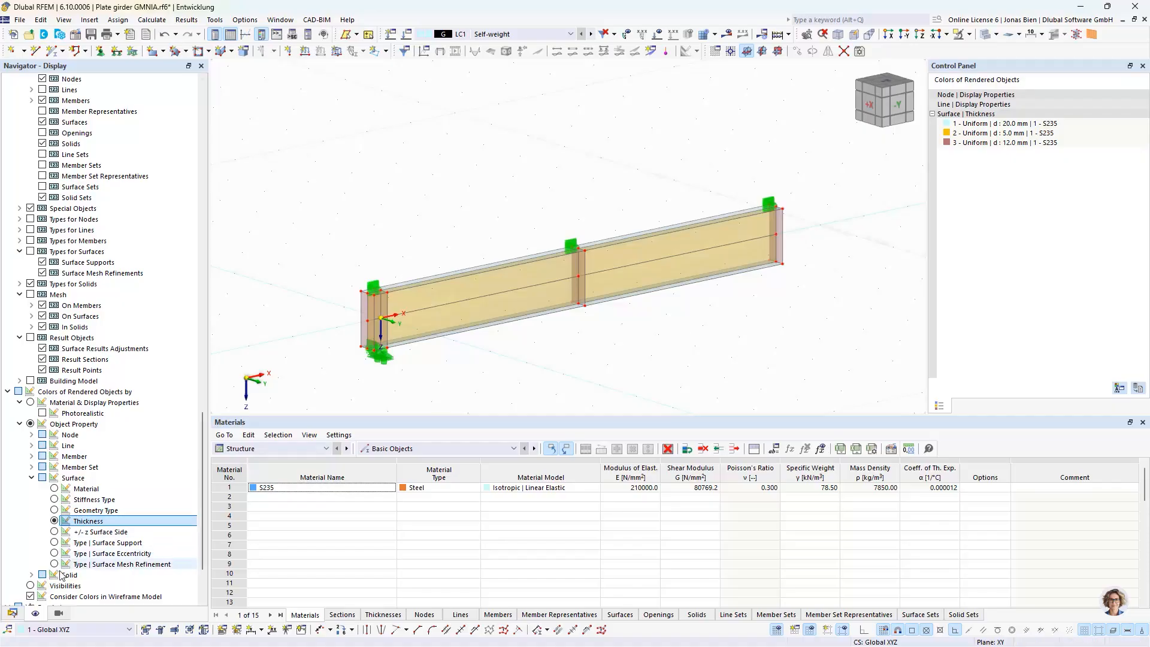
left_click(12, 613)
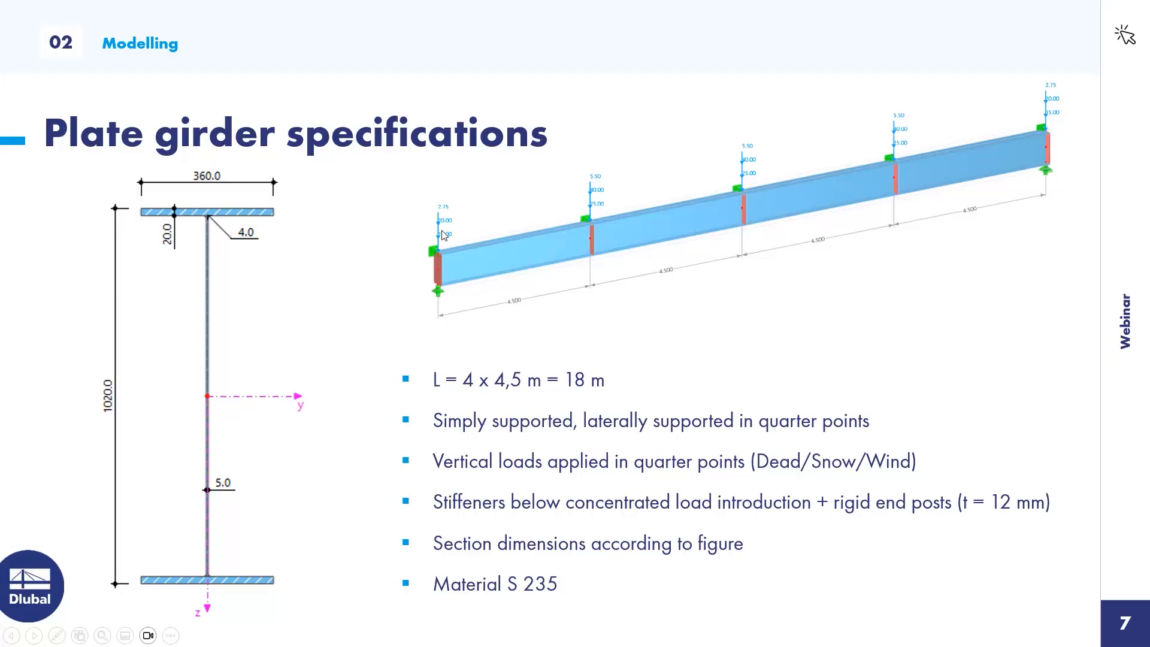
key("Left")
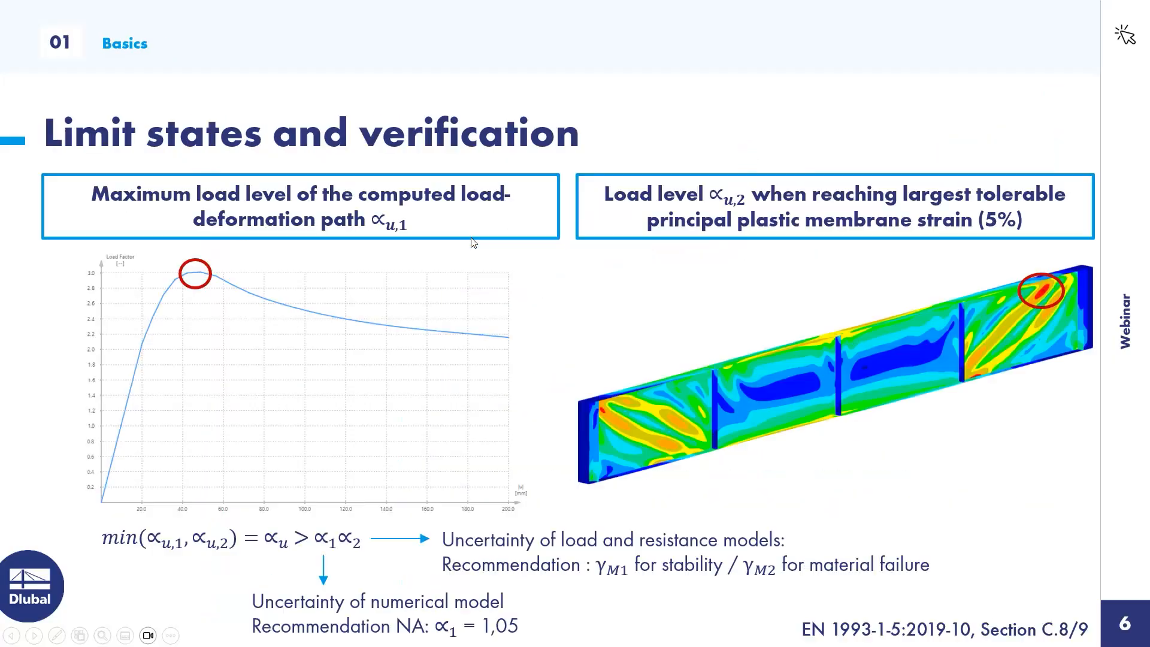
key("Right")
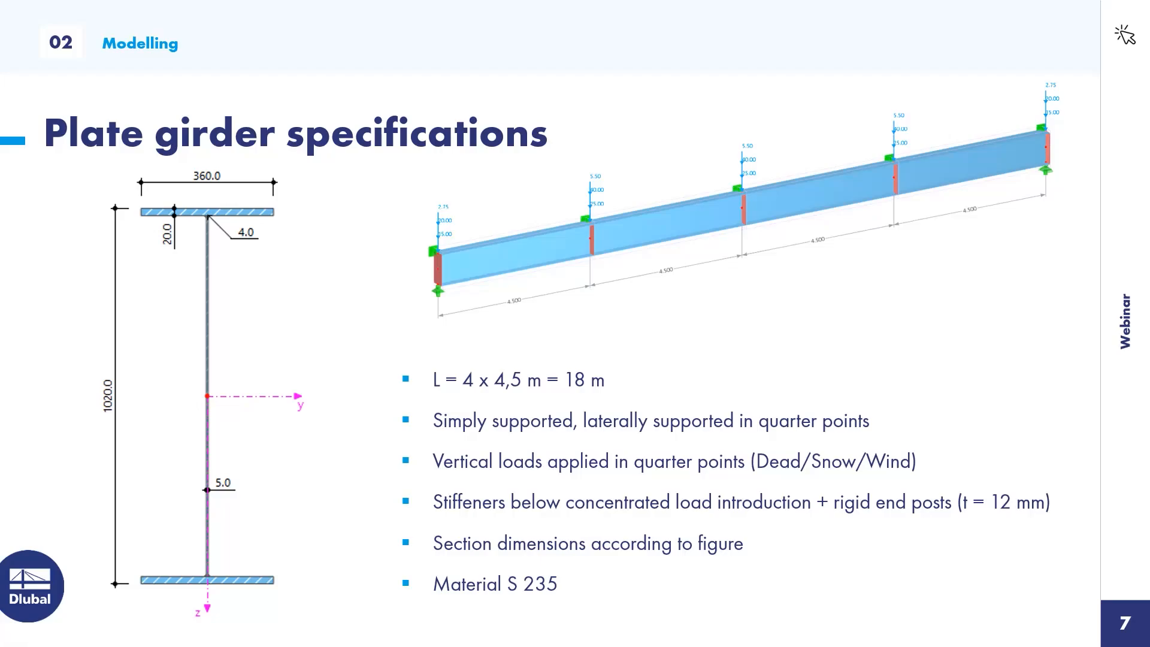
key("alt+Tab")
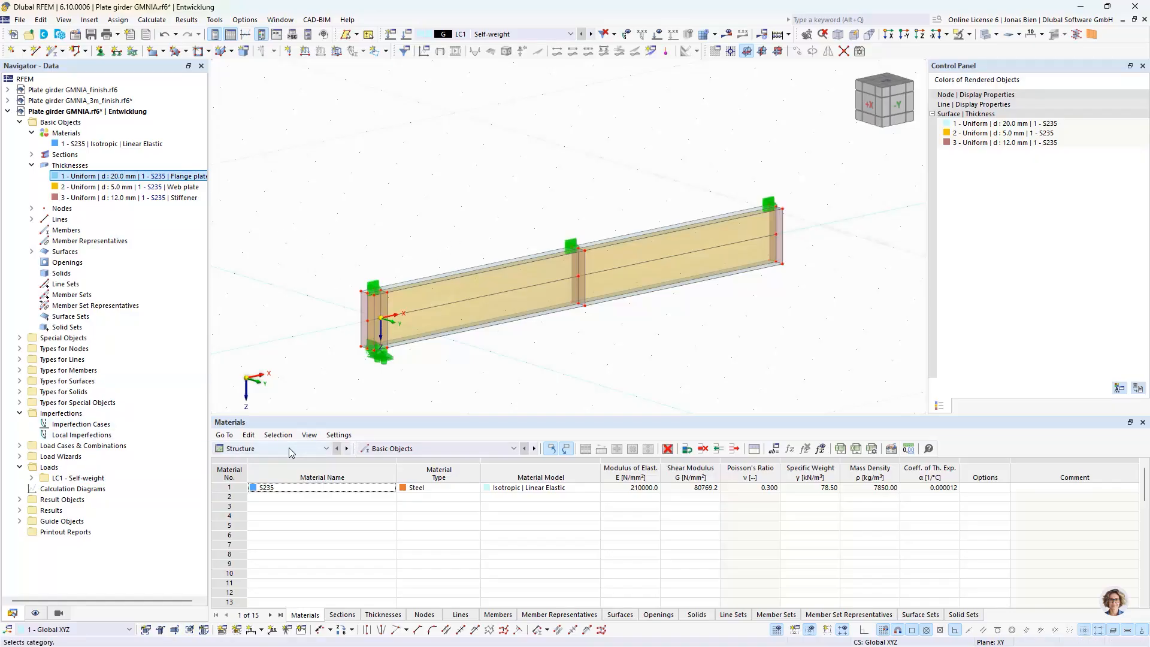
Define a new line load in LC1 with Uniform - Total distribution and a magnitude of 7.5 kN
scroll(373, 254, "up", 1)
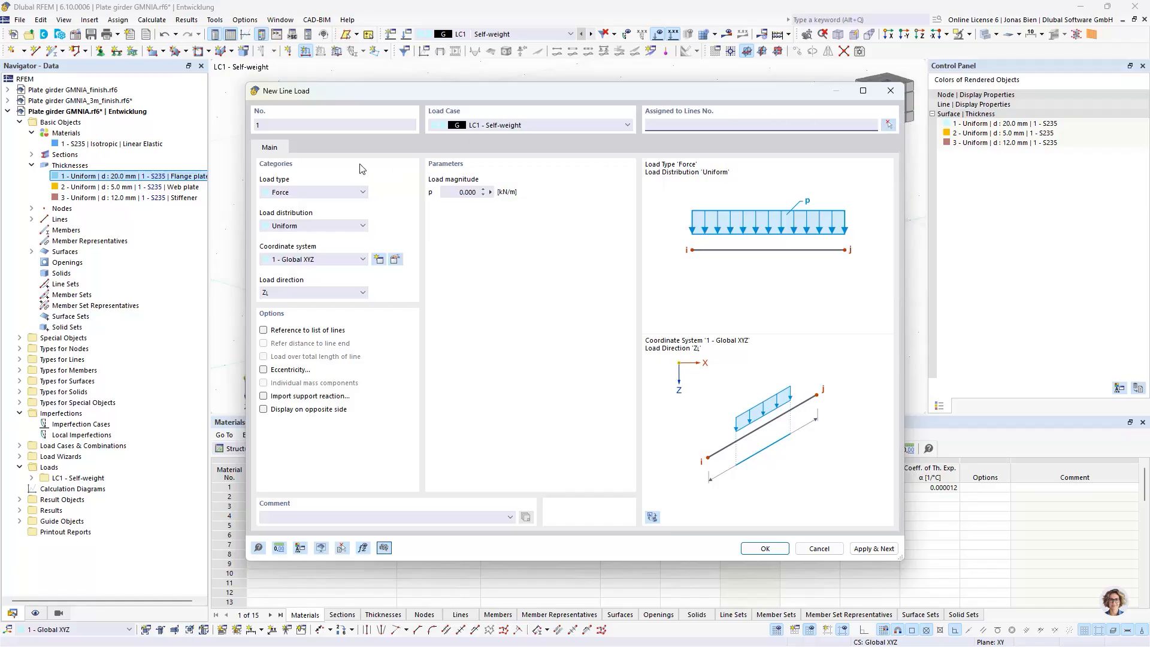
left_click(474, 191)
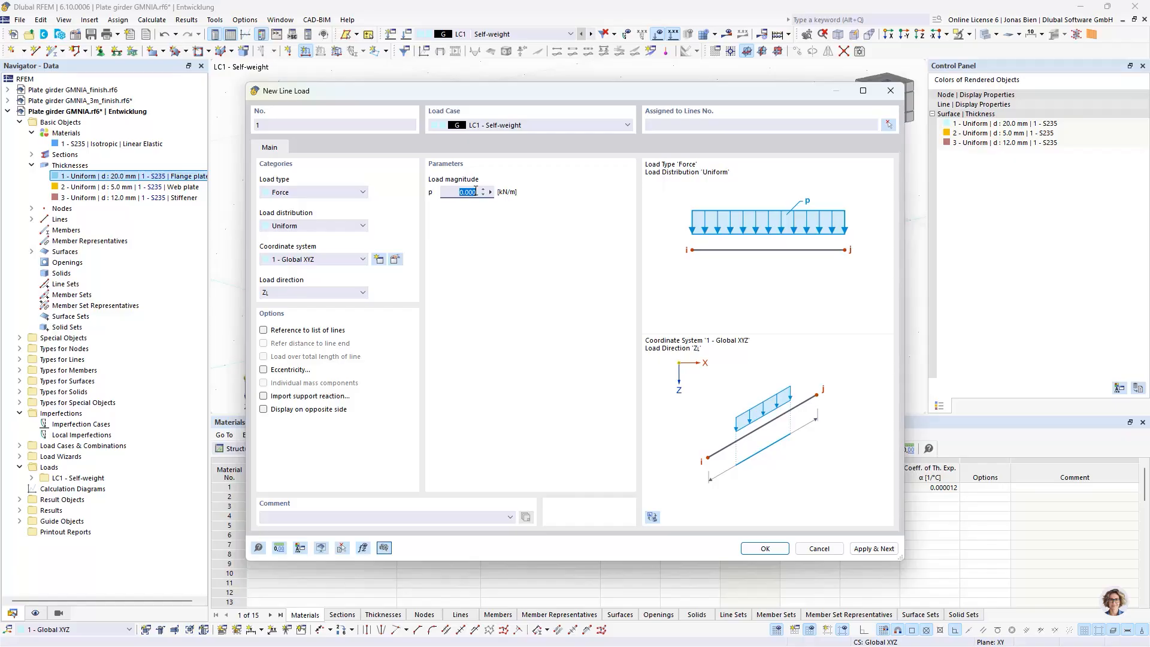
left_click(312, 225)
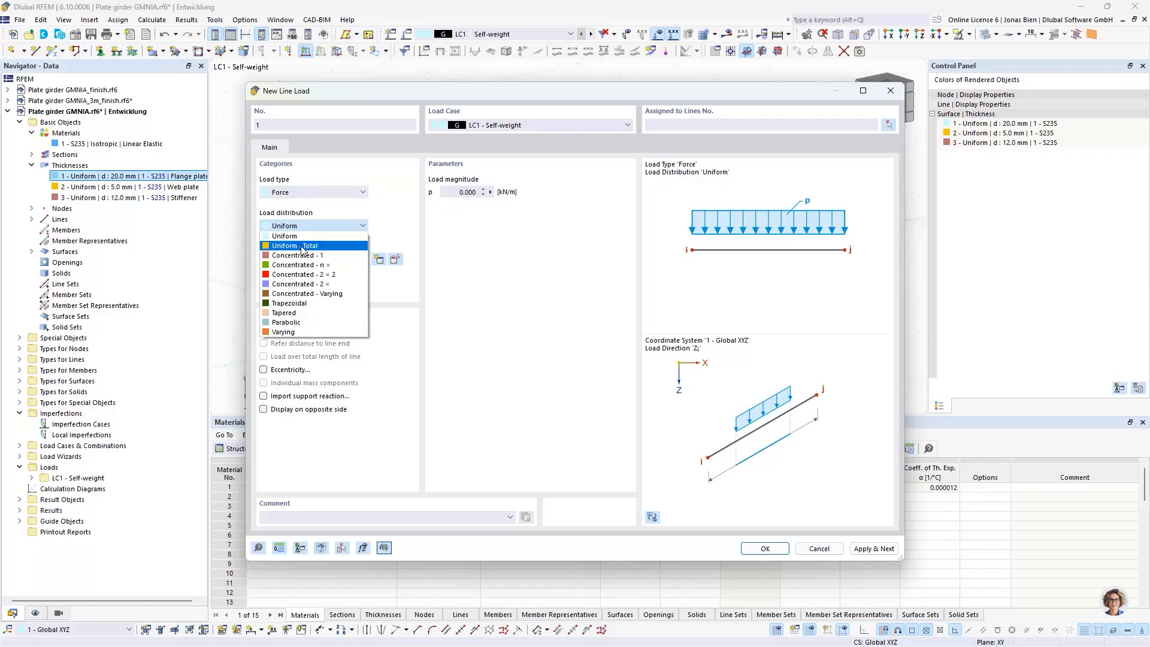
left_click(288, 246)
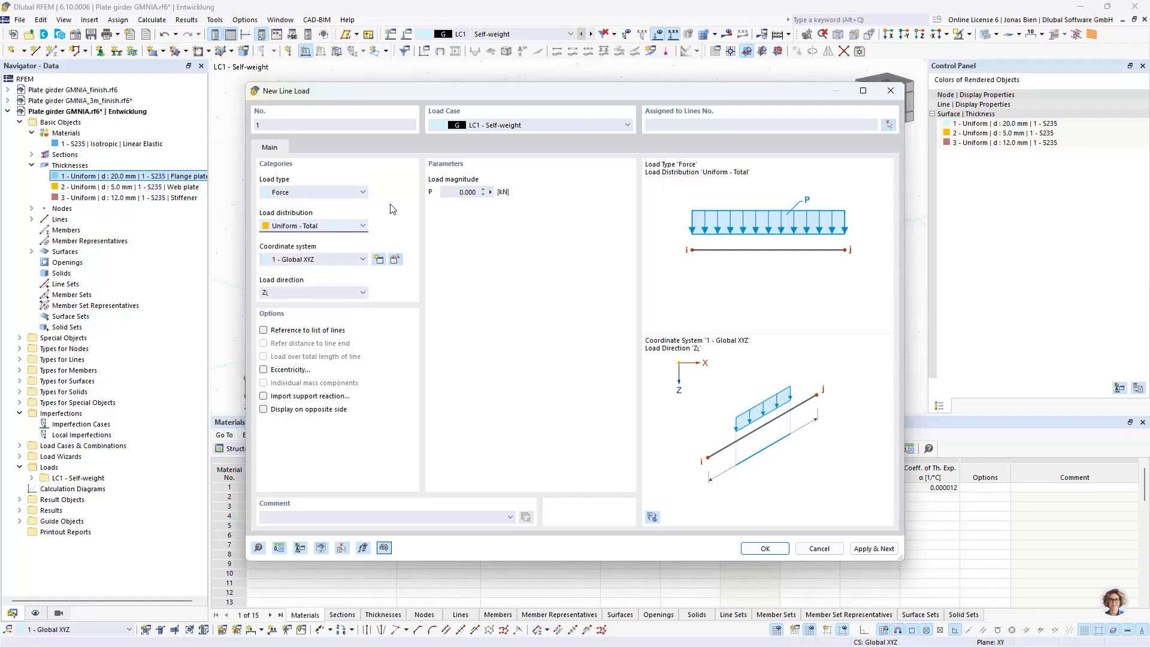
left_click(459, 190)
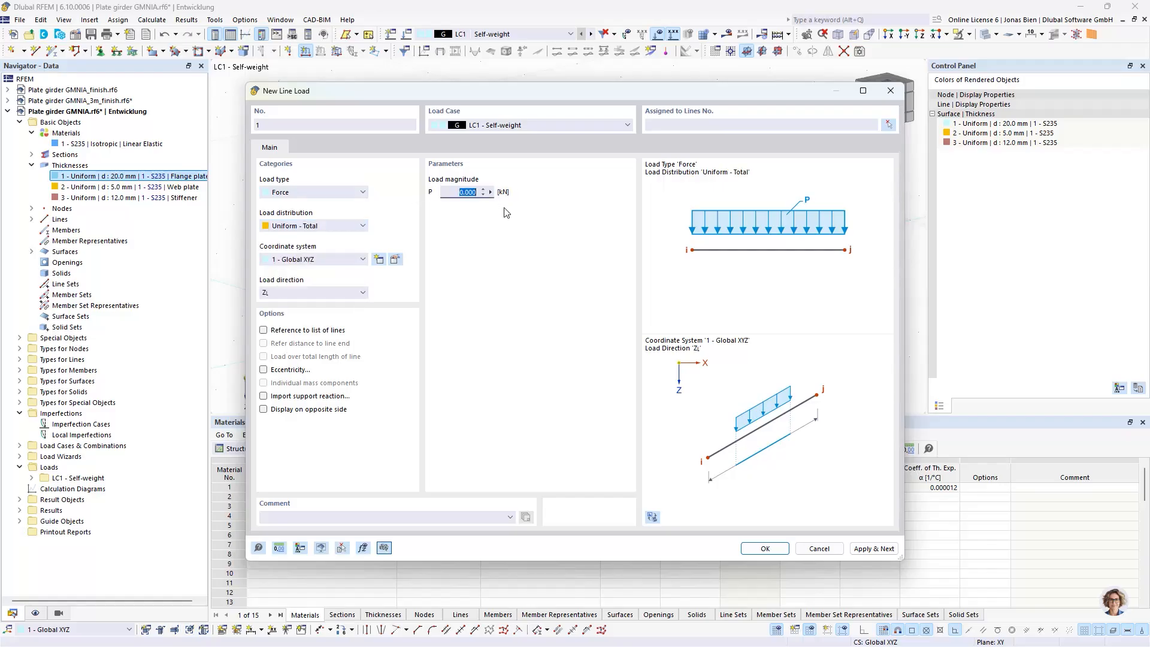
type("7")
left_click_drag(476, 95, 651, 120)
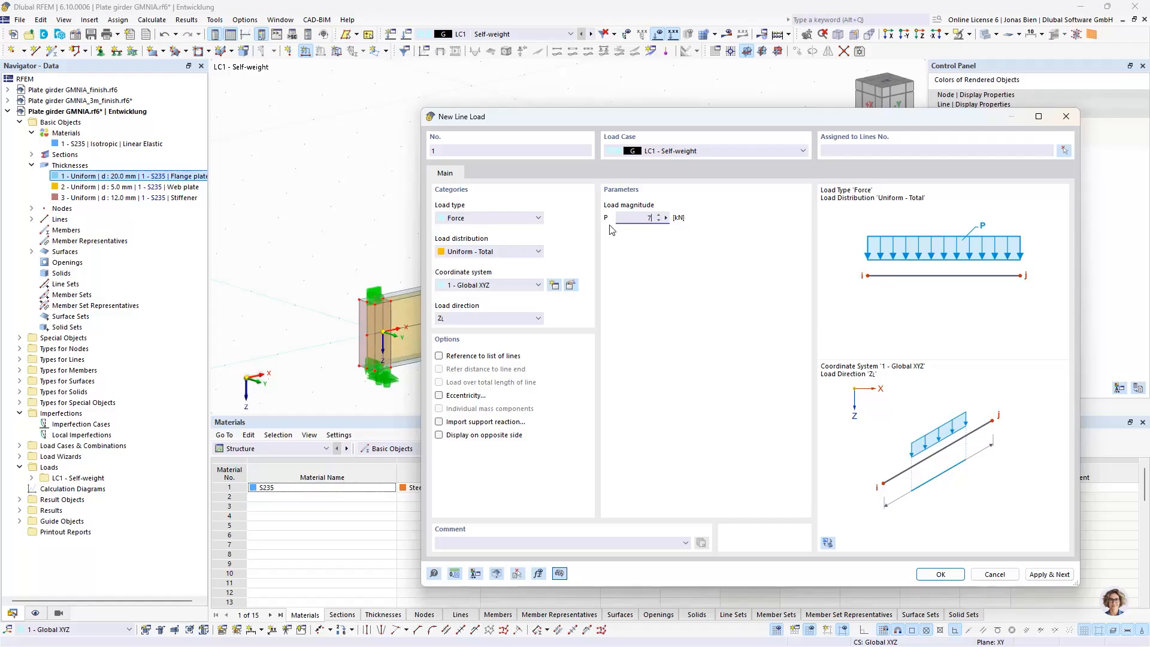
left_click_drag(637, 220, 671, 222)
left_click(532, 253)
left_click(527, 263)
Assign the line load to both halves of the upper stiffener edge at the origin, lines 30 and 61
left_click(1063, 151)
scroll(414, 299, "up", 5)
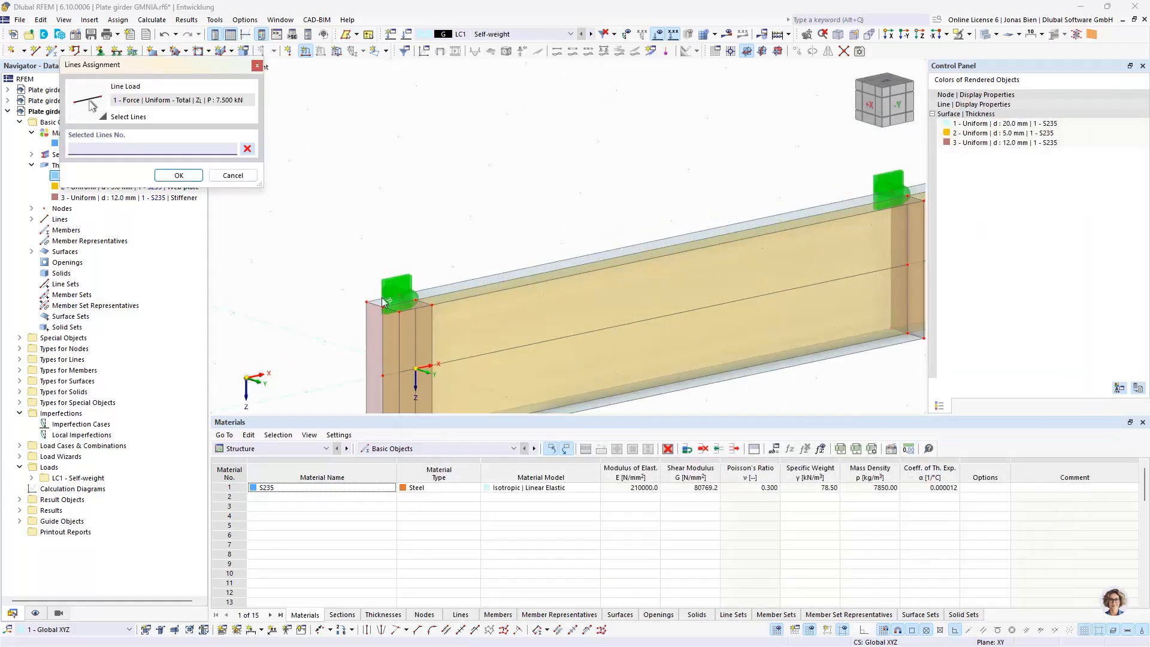
left_click(429, 301)
left_click(429, 301)
left_click(178, 175)
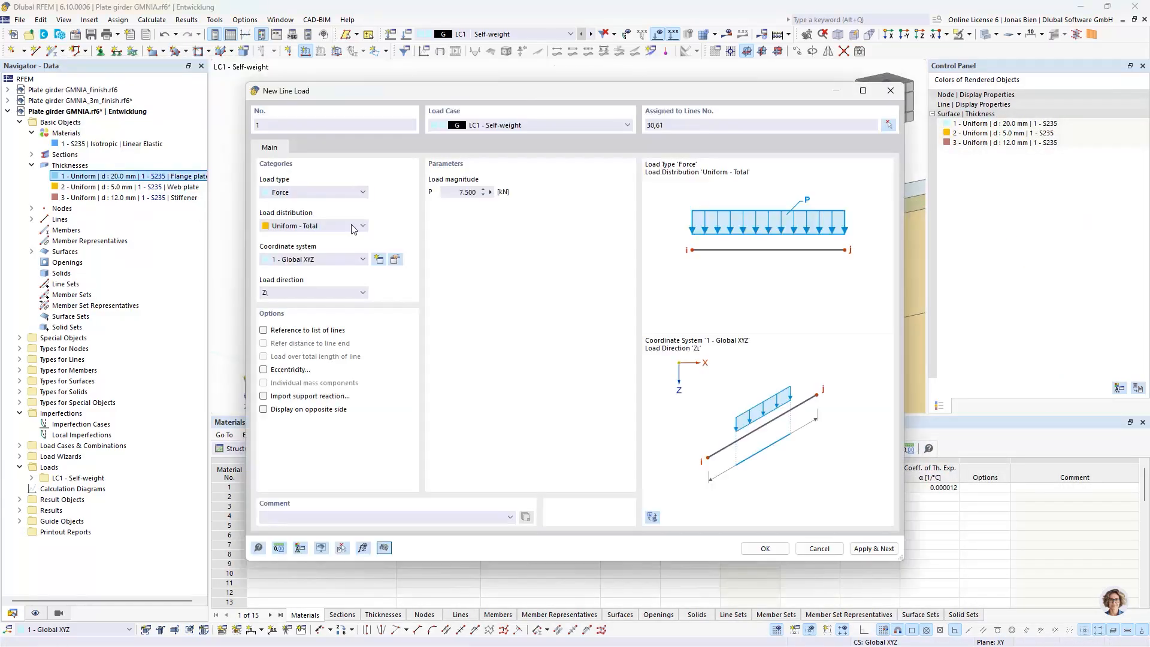
Confirm the new line load and copy it from the origin stiffener to the upper edge of the middle stiffener
left_click(765, 548)
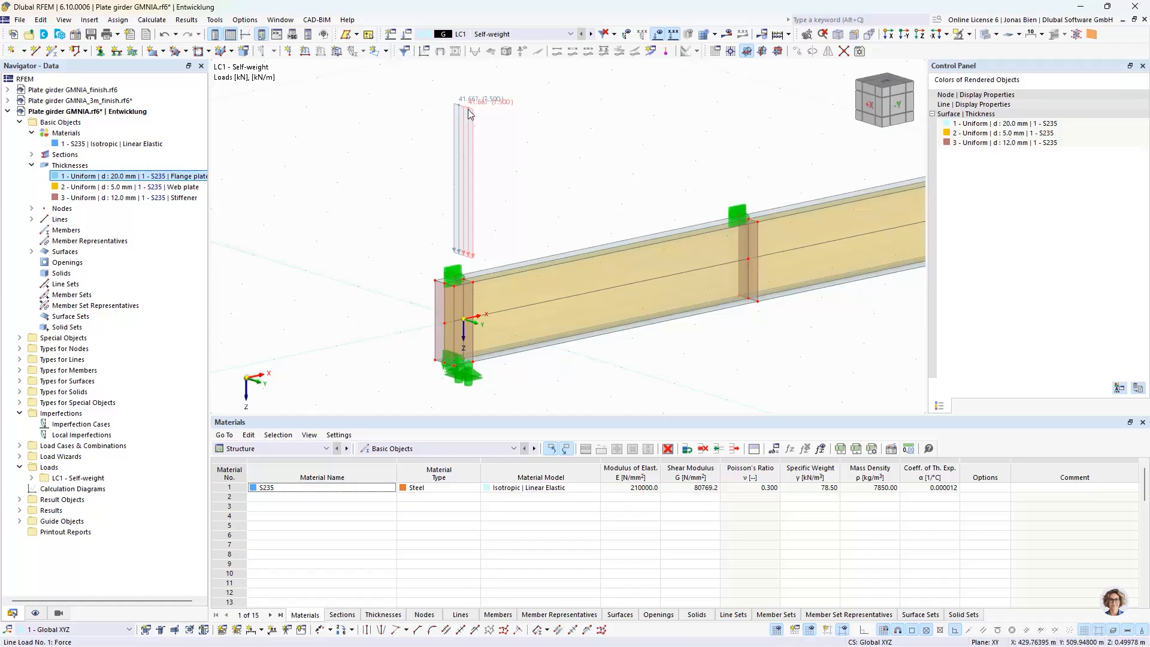
mouse_move(470, 114)
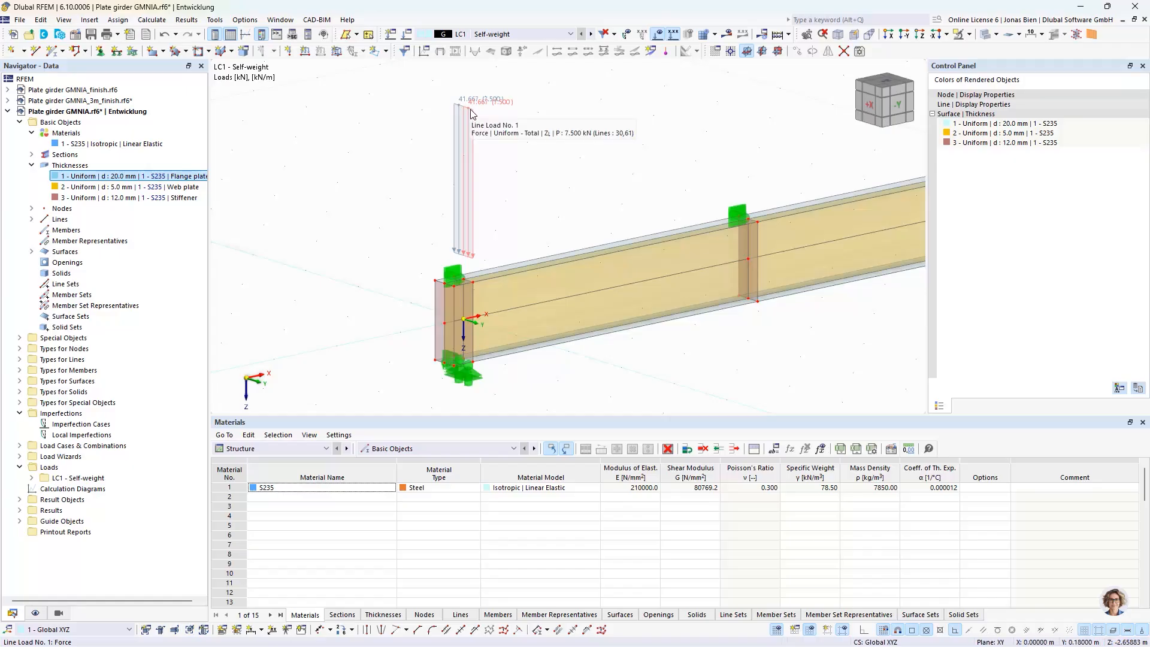
scroll(470, 114, "up", 1)
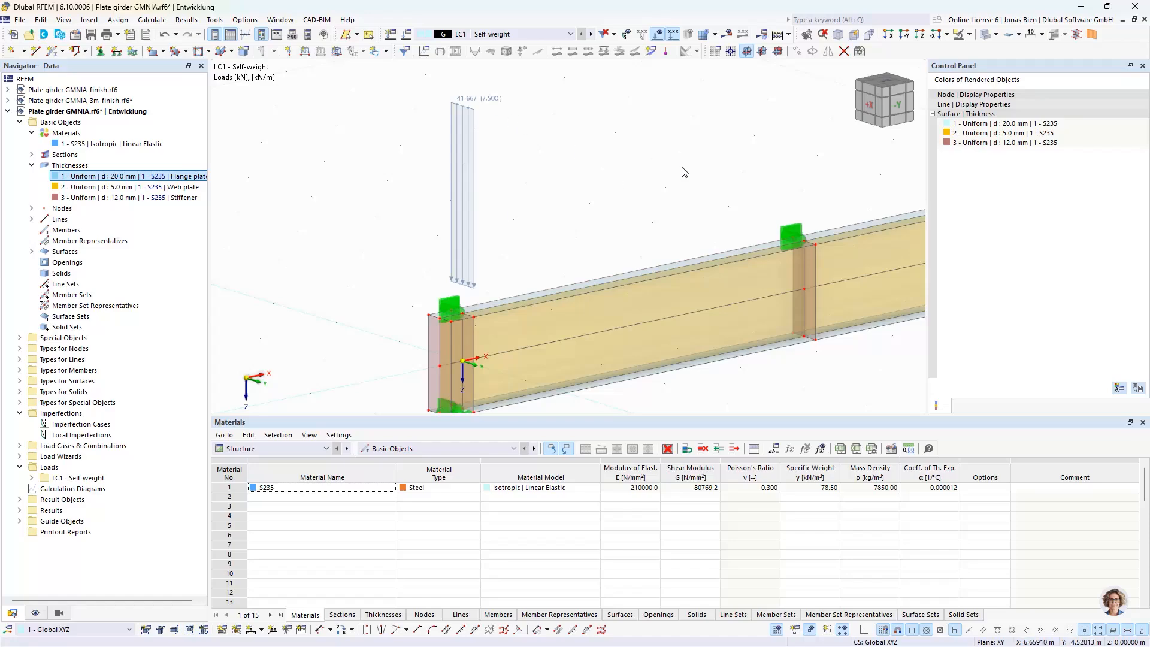
left_click_drag(592, 198, 358, 51)
left_click_drag(477, 302, 814, 258)
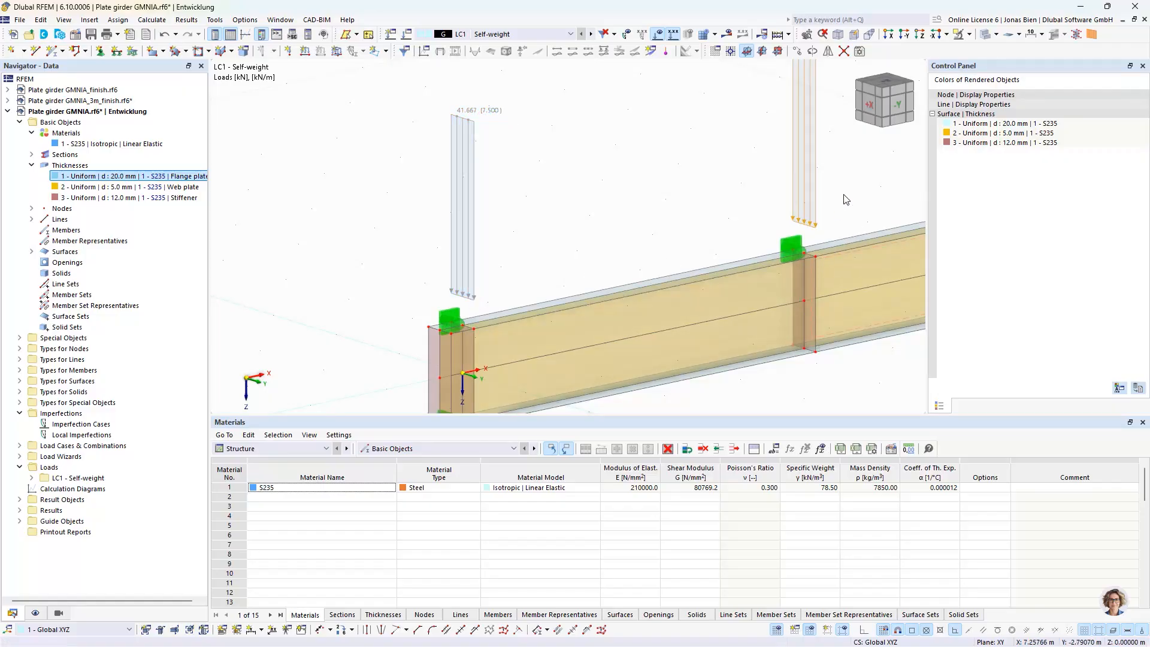
middle_click_drag(844, 181, 665, 228)
scroll(623, 293, "down", 1)
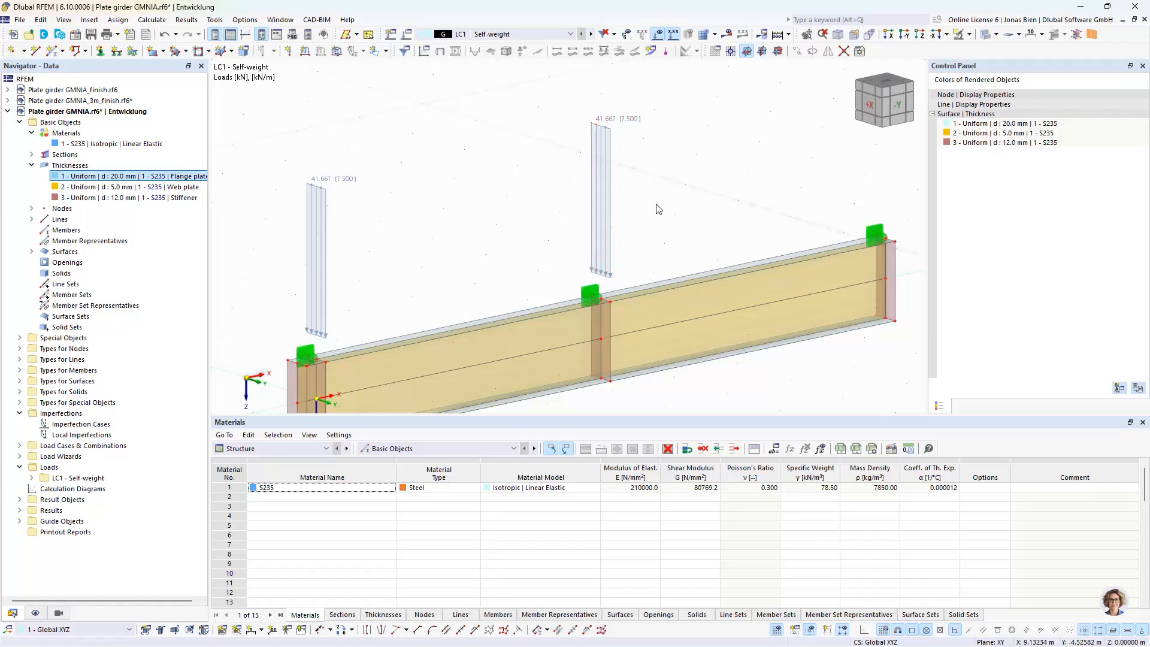
Set the magnitude of the line load on the middle stiffener, lines 34 and 63, to 12.5 kN
left_click(602, 194)
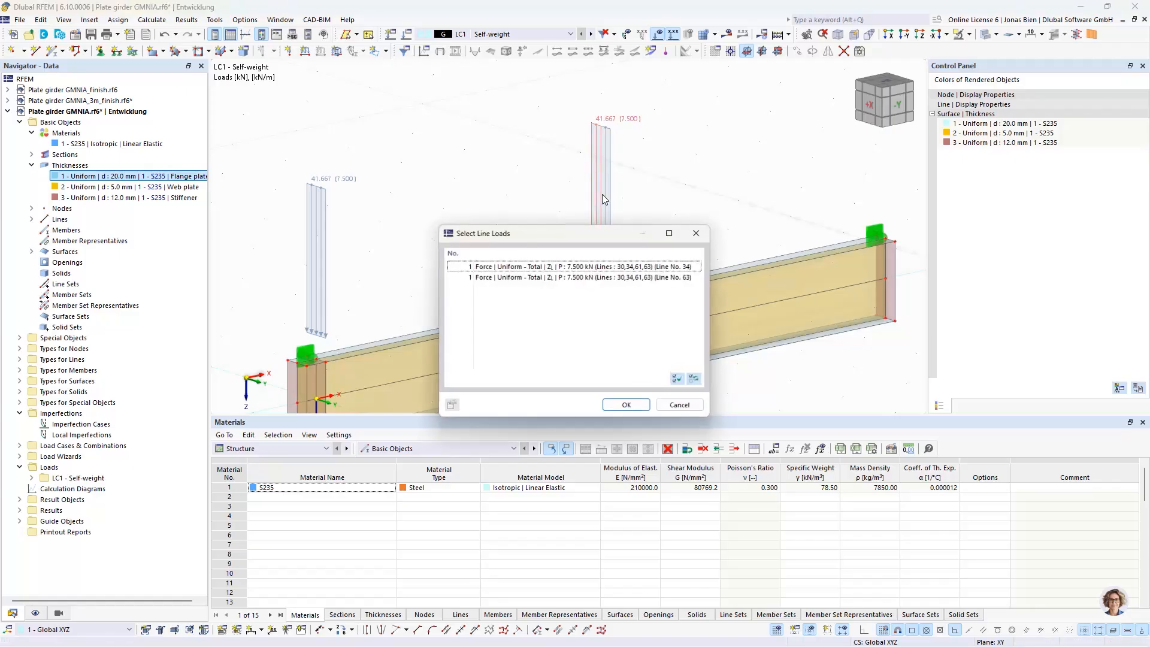
left_click(626, 404)
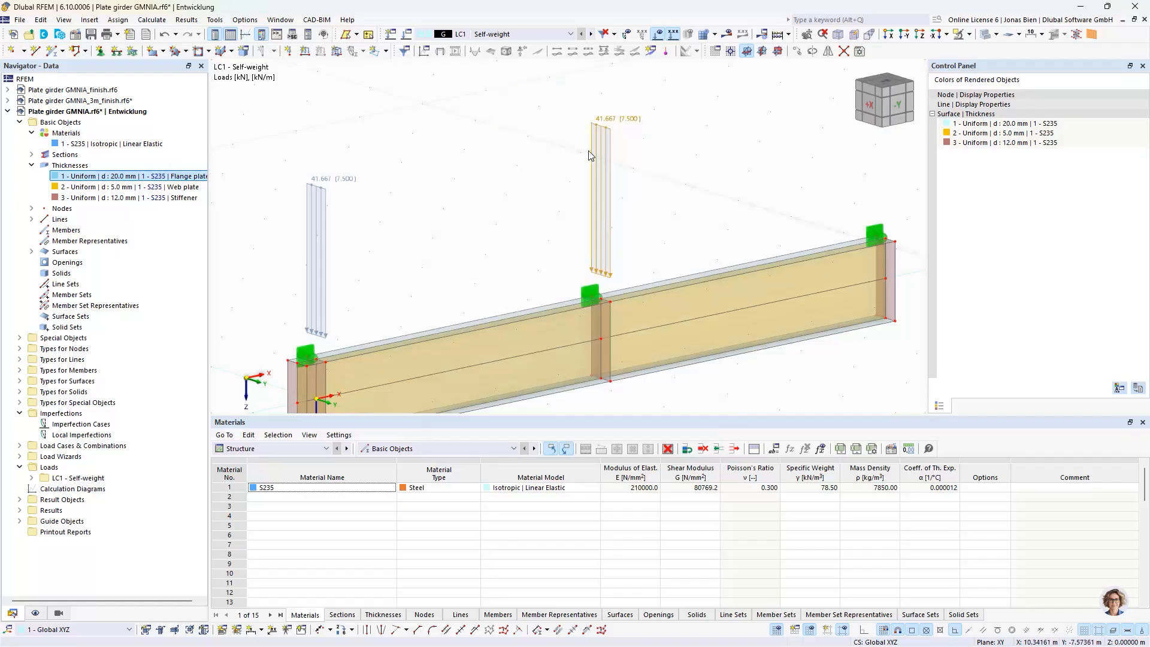
double_click(603, 152)
left_click_drag(458, 193, 542, 197)
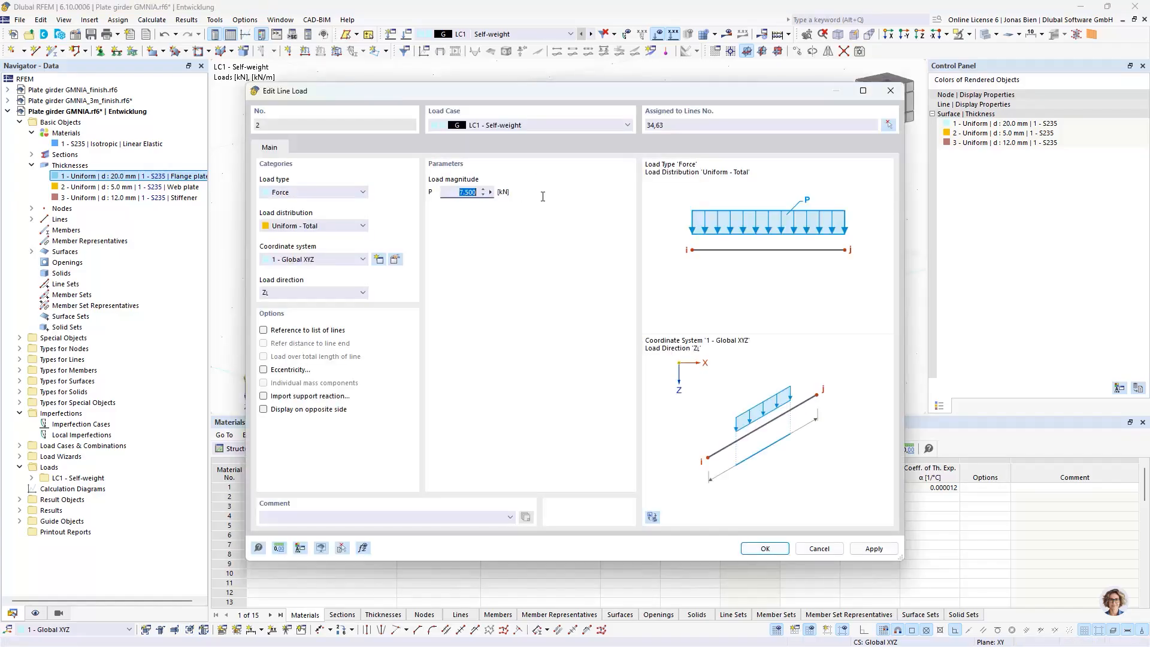
type("25/2")
left_click(764, 549)
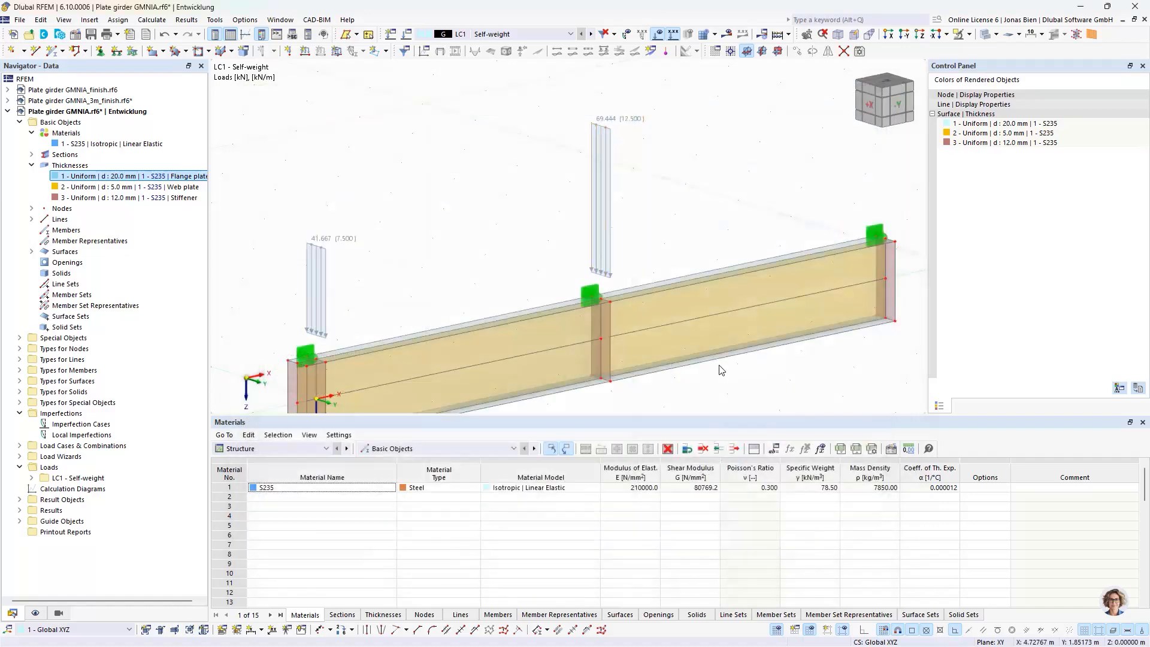
Copy the 12.5 kN line load from the middle stiffener to the upper edge of the stiffener at the far girder end
left_click_drag(606, 258, 894, 242, "ctrl")
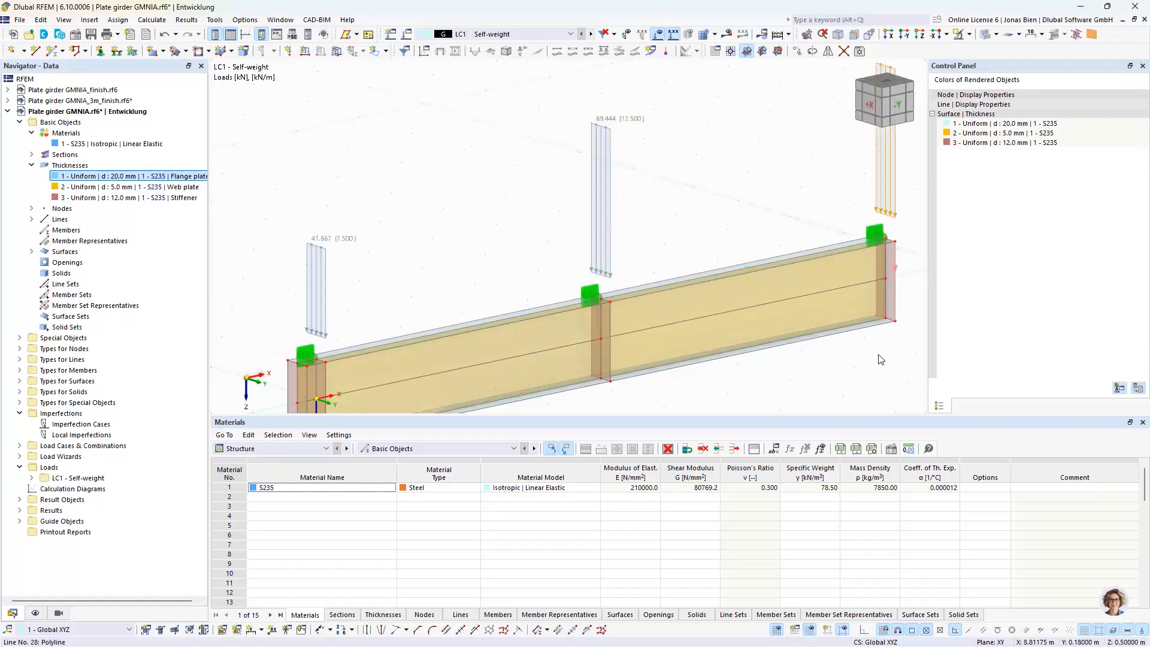
scroll(866, 395, "down", 3)
middle_click_drag(867, 394, 816, 337)
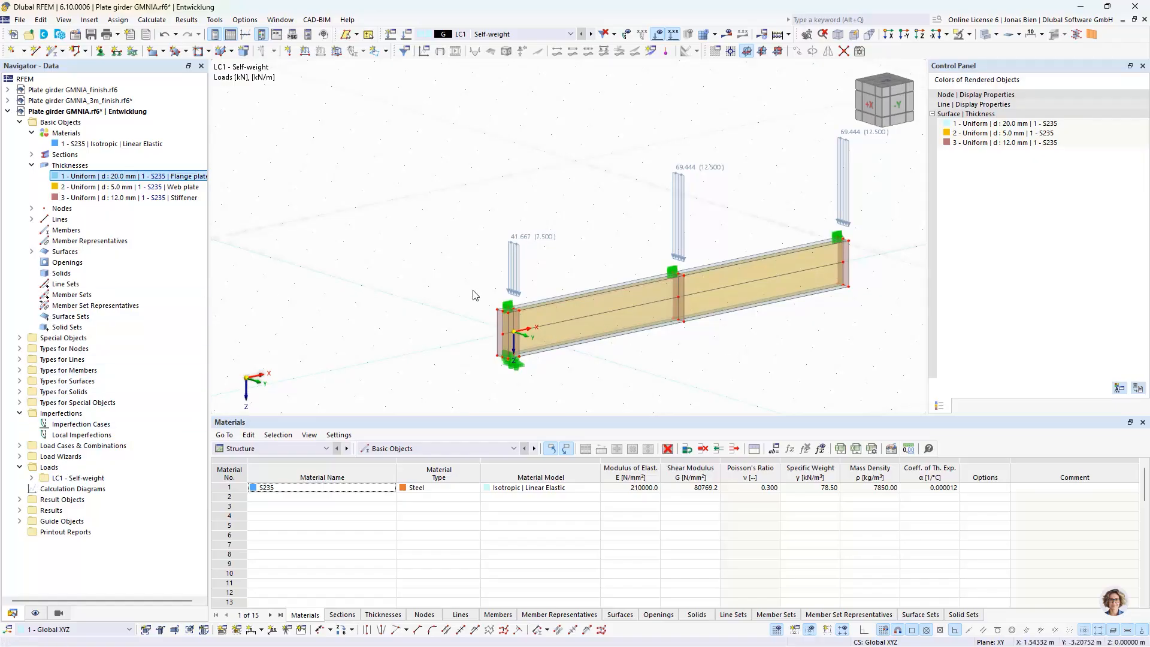
middle_click_drag(837, 323, 790, 331)
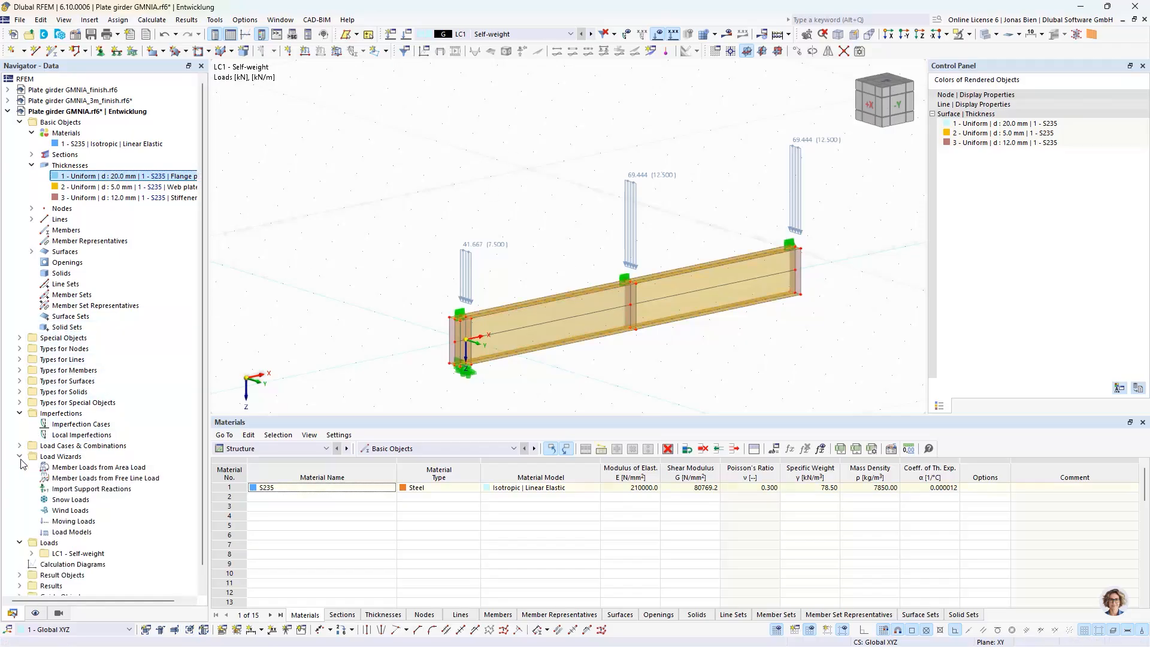
Duplicate load case LC1 Self-weight with its loads as a new load case LC2
left_click(30, 478)
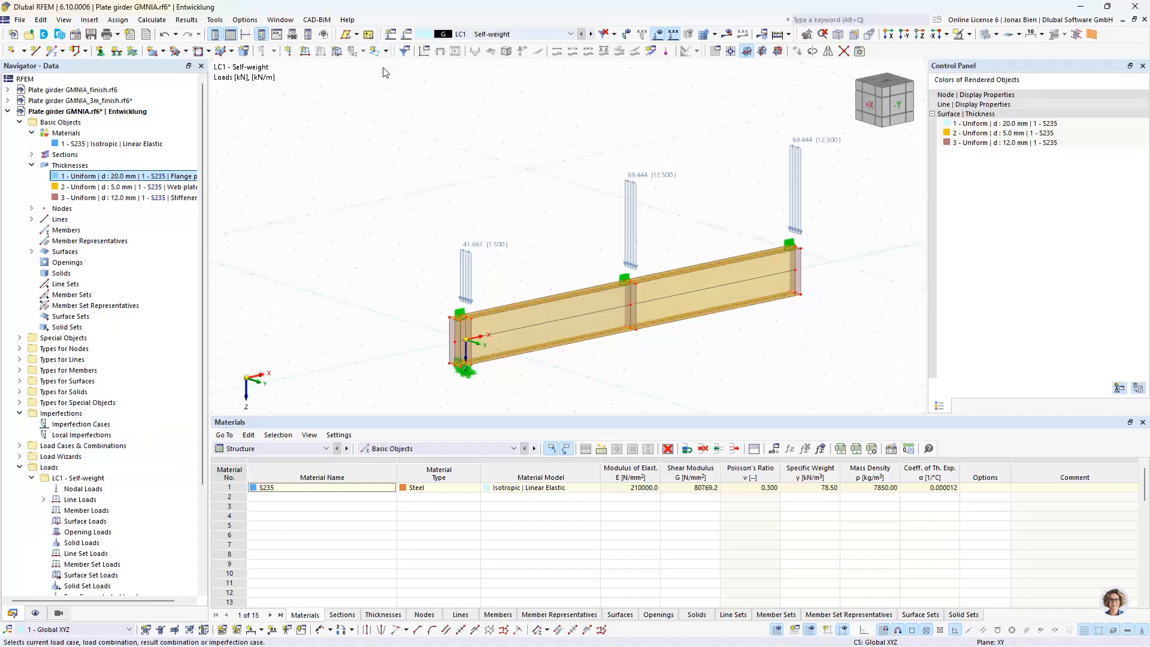
double_click(507, 231)
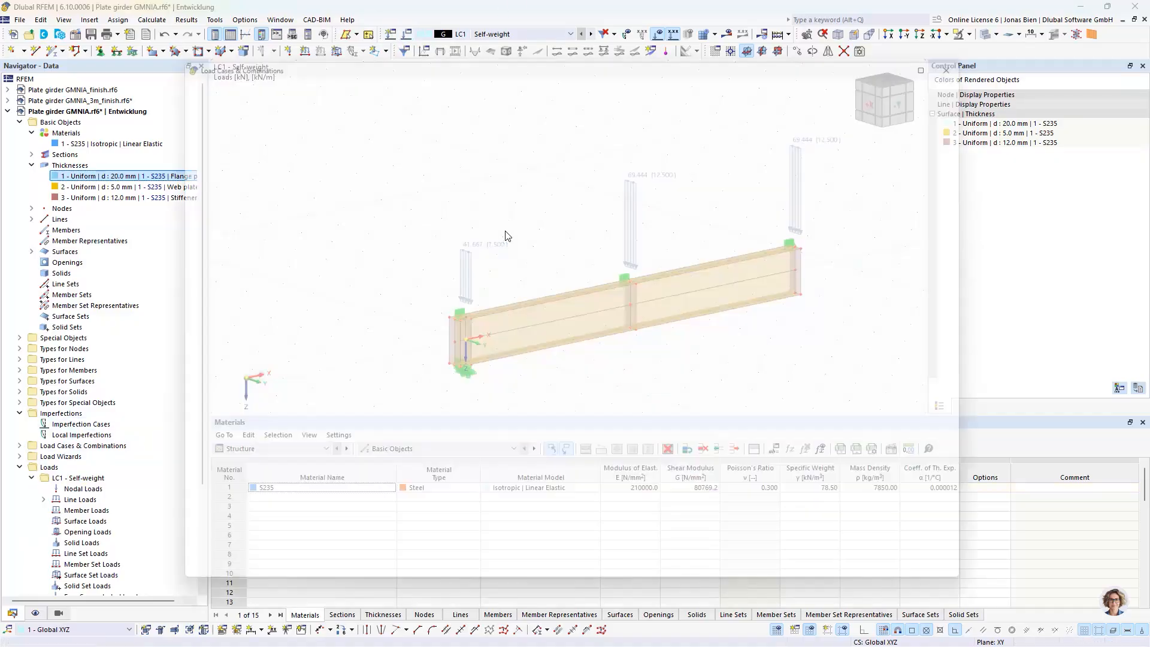
left_click(198, 538)
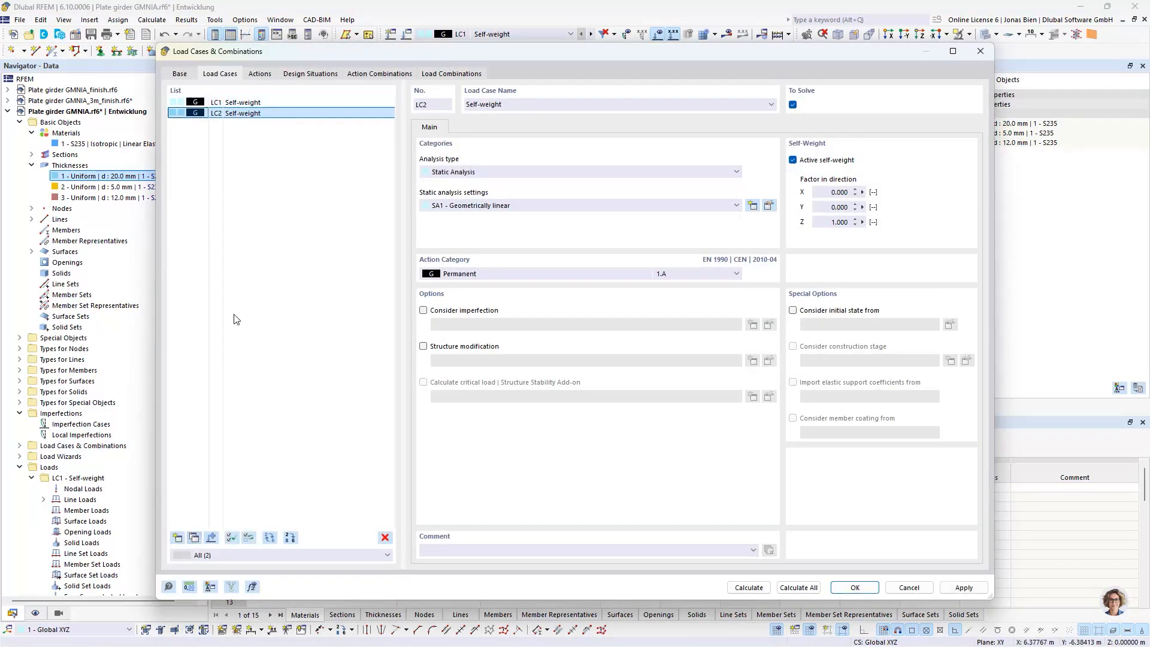
left_click_drag(451, 54, 484, 242)
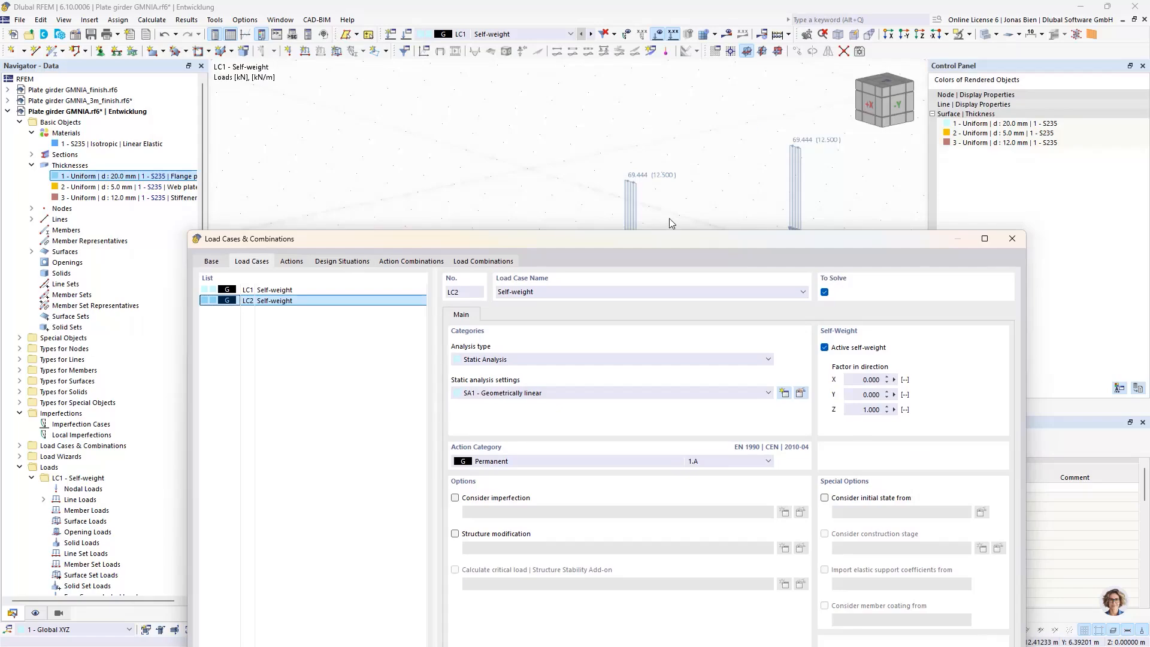
left_click_drag(554, 244, 537, 83)
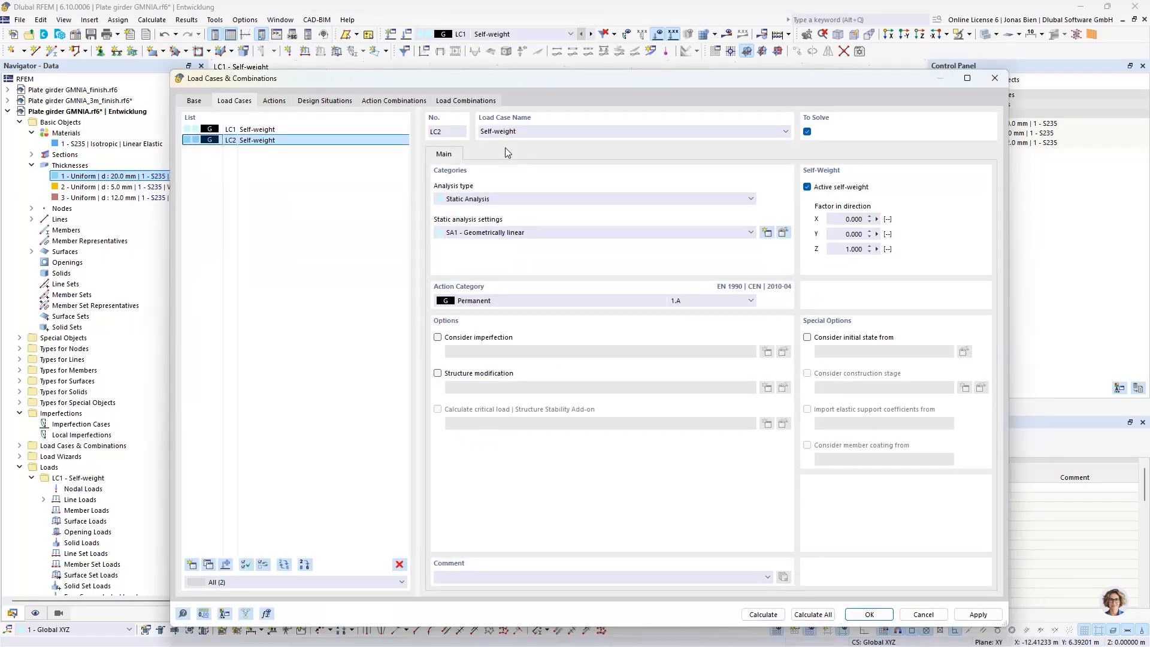
Give LC2 the action category Snow/Ice loads - H <= 1000 m, deactivate its self-weight and name it Snow
left_click(503, 300)
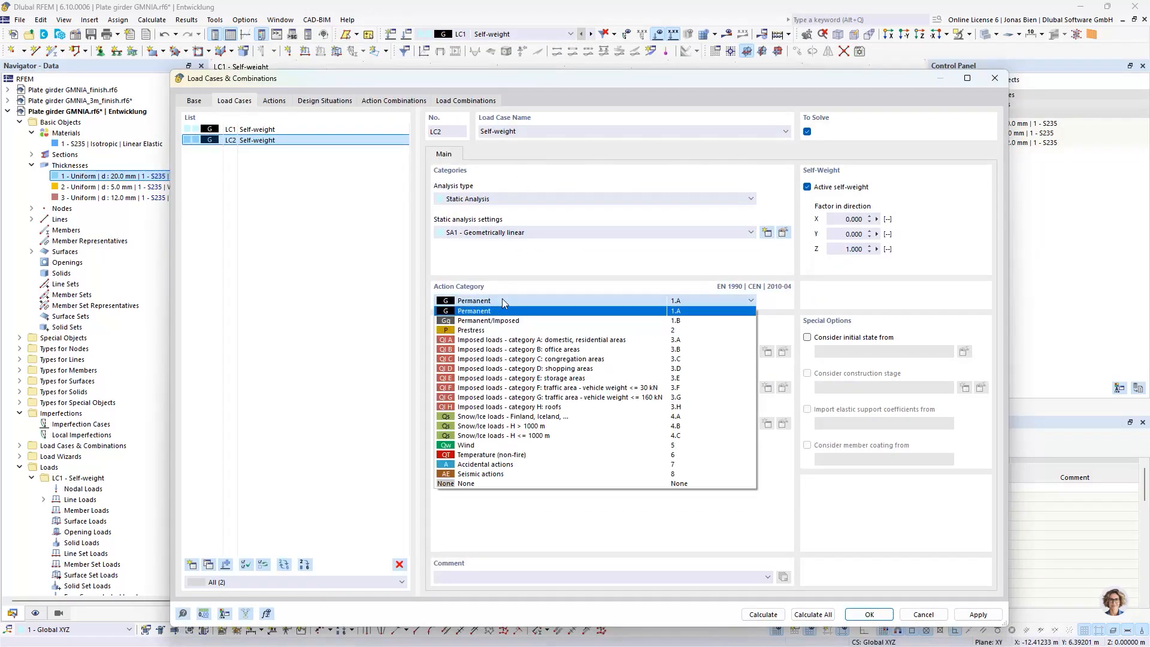
left_click(489, 436)
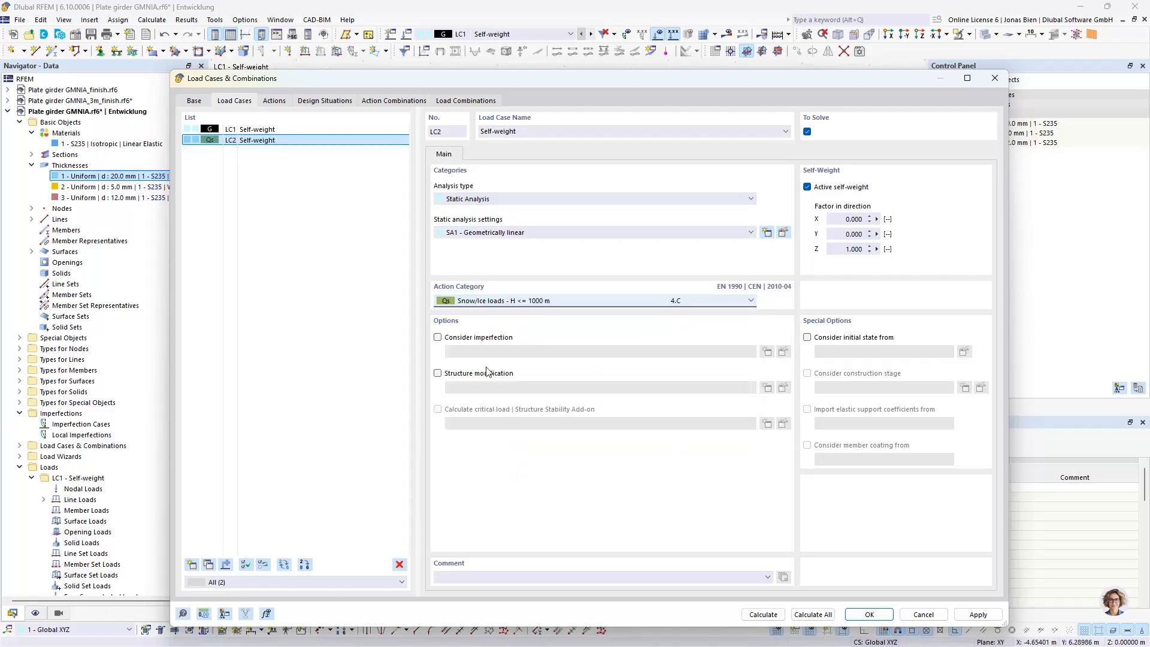
left_click(807, 188)
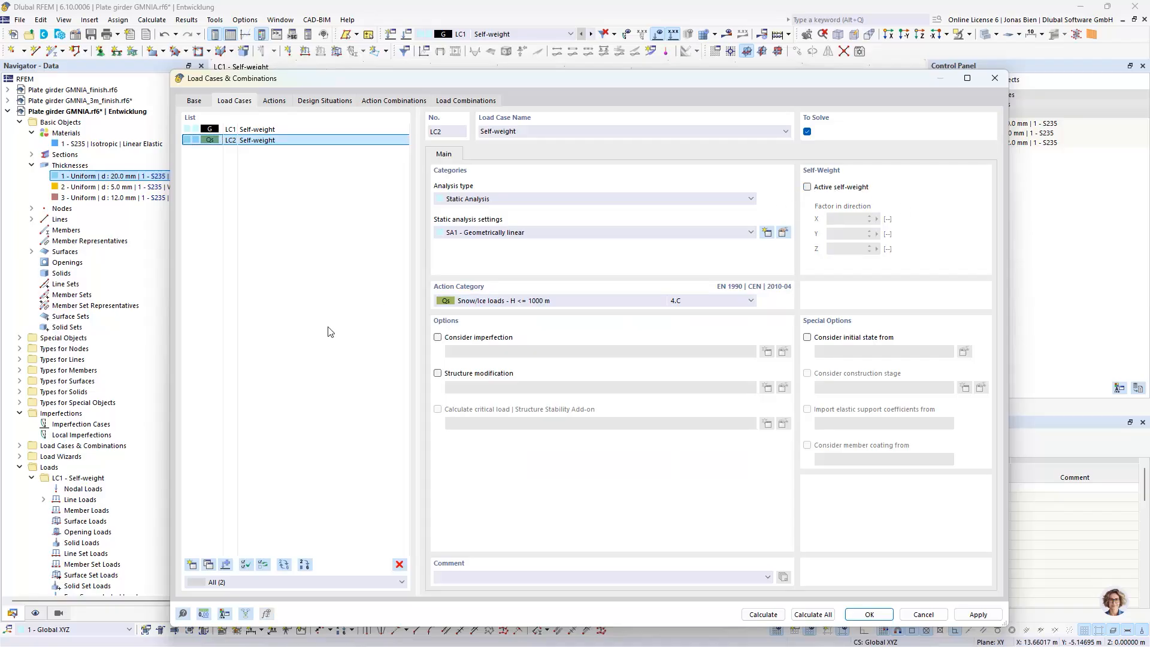
left_click(553, 129)
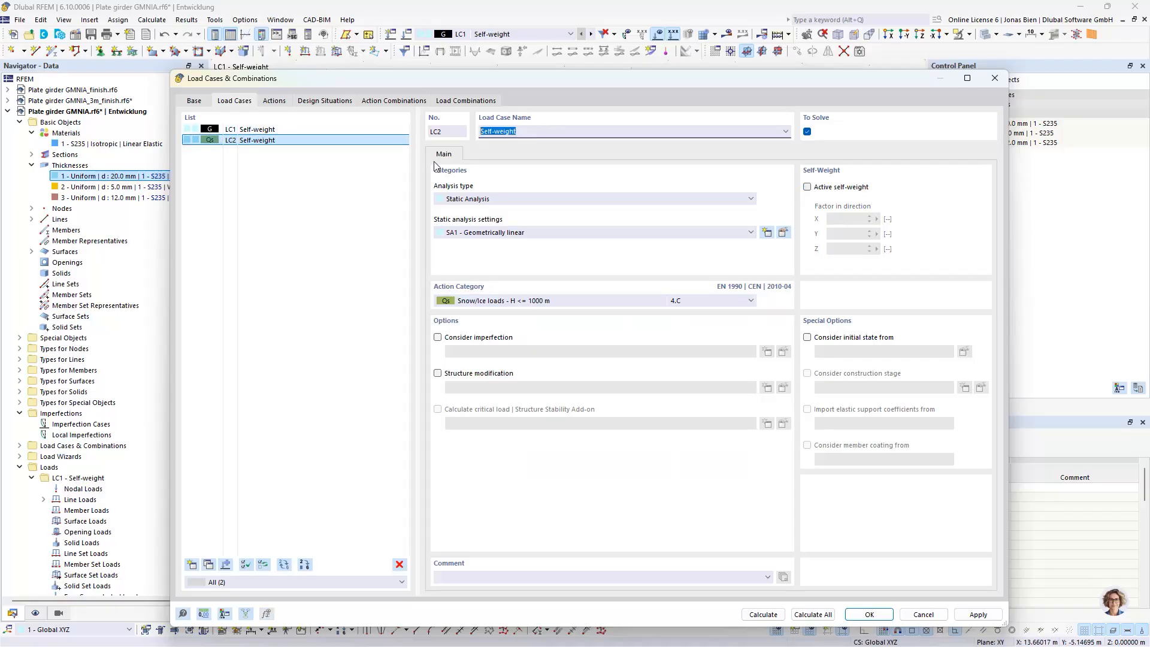
type("Snow")
Duplicate the Snow load case as LC3, name it Wind, assign the Wind action category and accept the load cases
left_click(208, 564)
left_click(521, 129)
type("Wind")
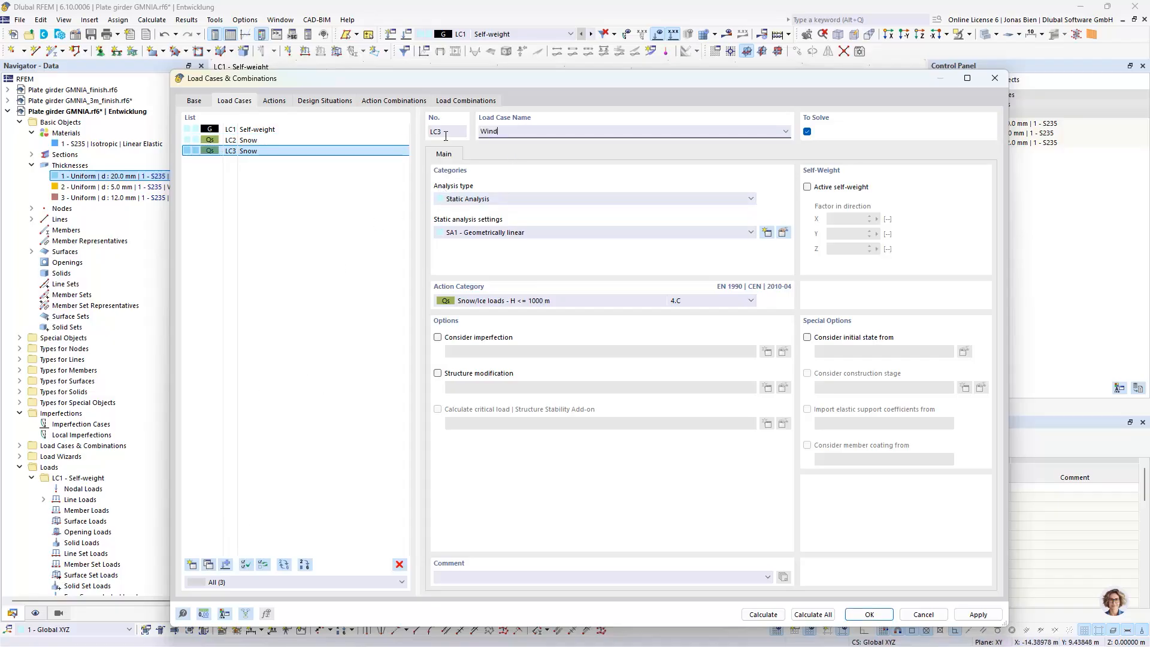
left_click(513, 300)
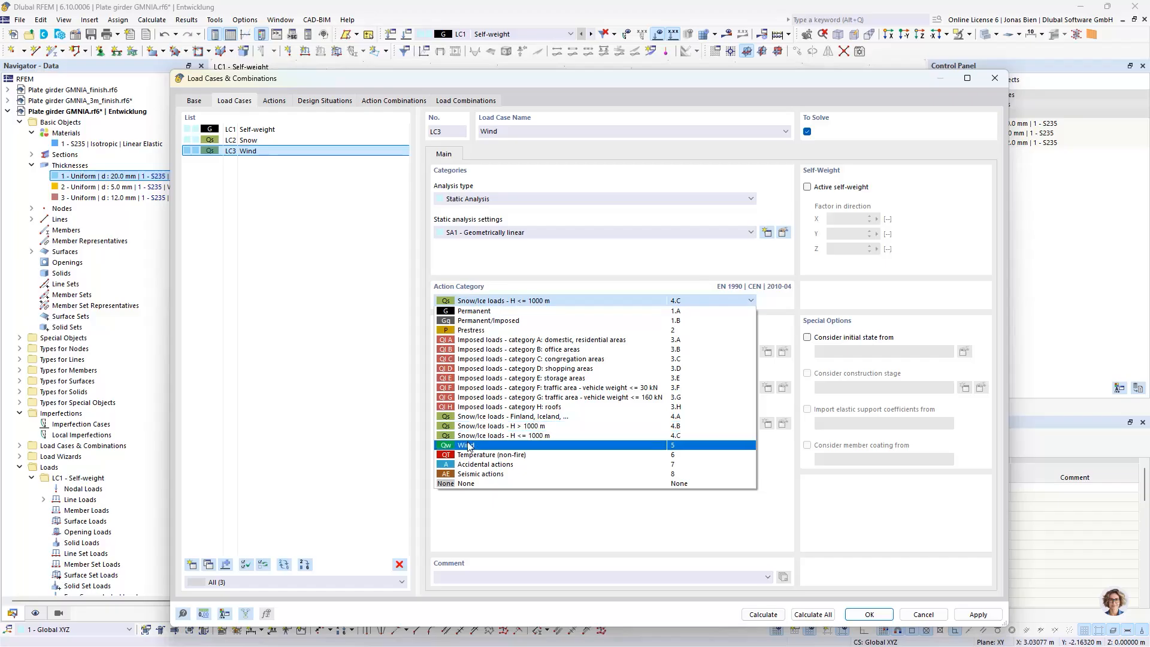
left_click(479, 463)
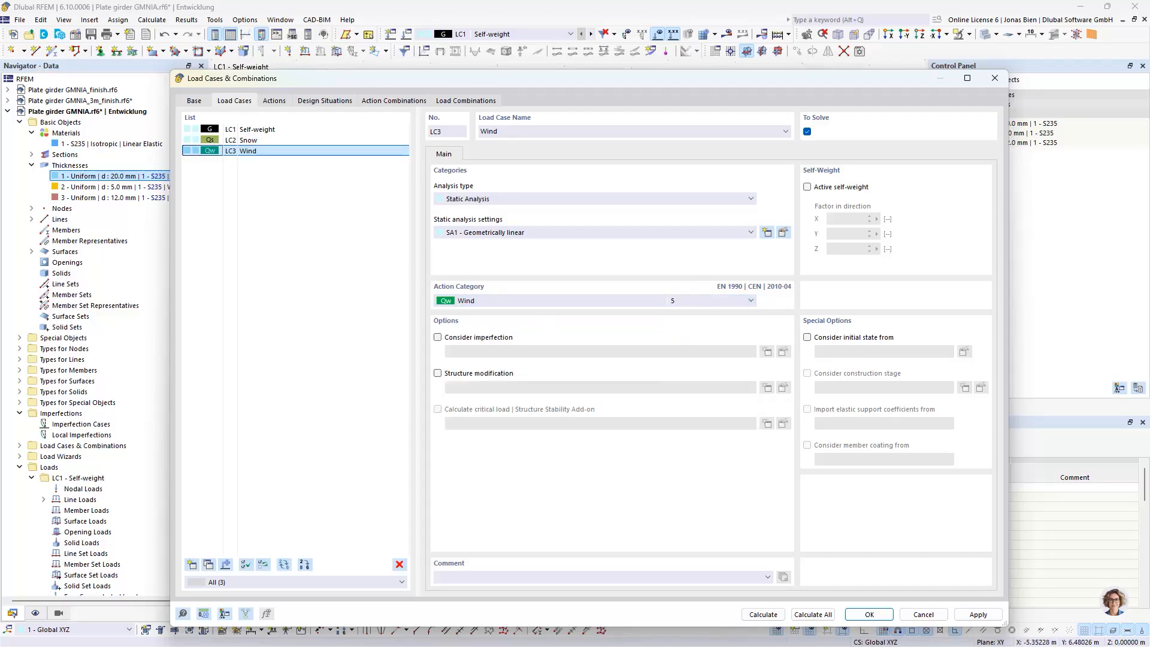
left_click(869, 615)
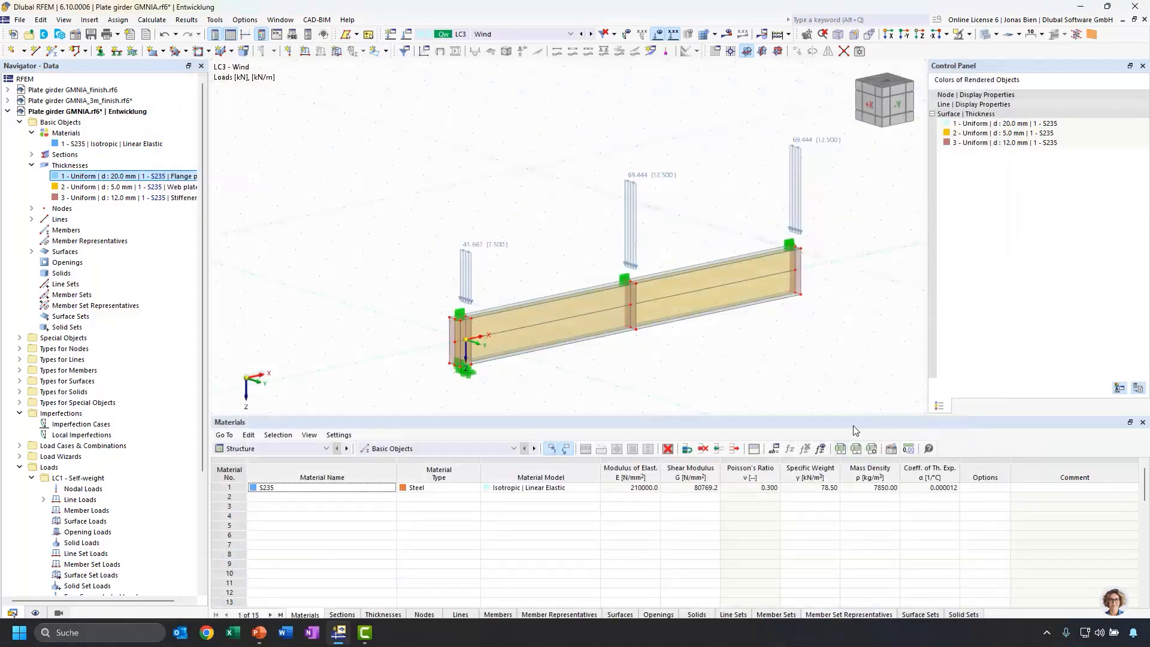
Show the line loads in the table and set LC1 Self-weight as the active load case
left_click(326, 449)
left_click(258, 500)
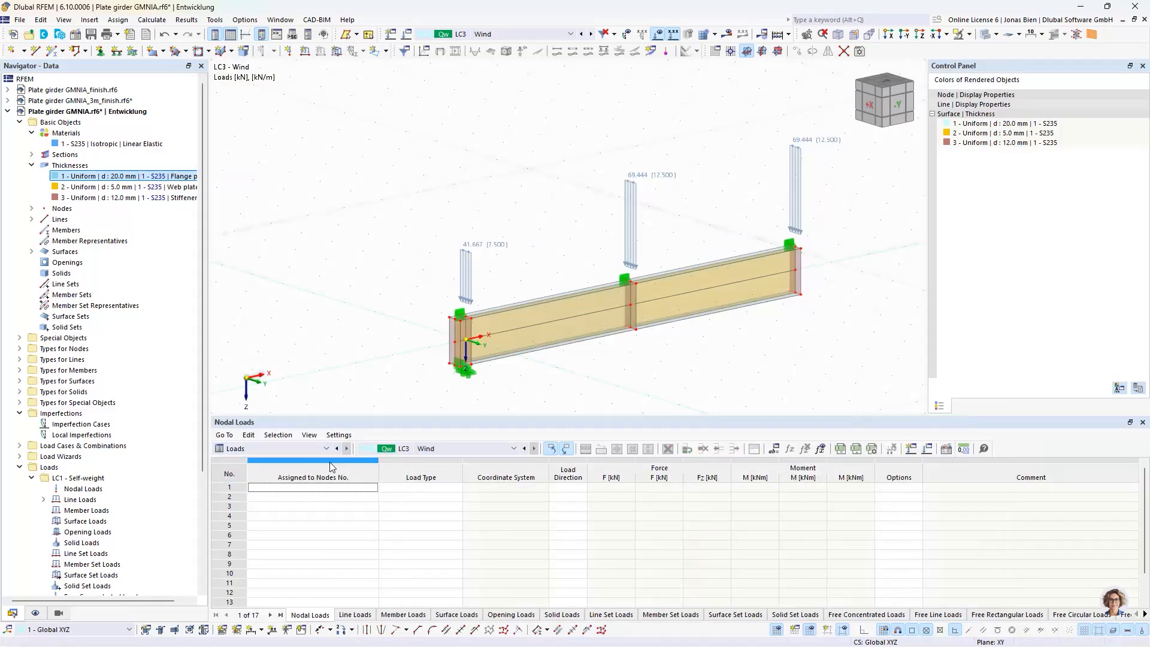
right_click(466, 278)
left_click(496, 336)
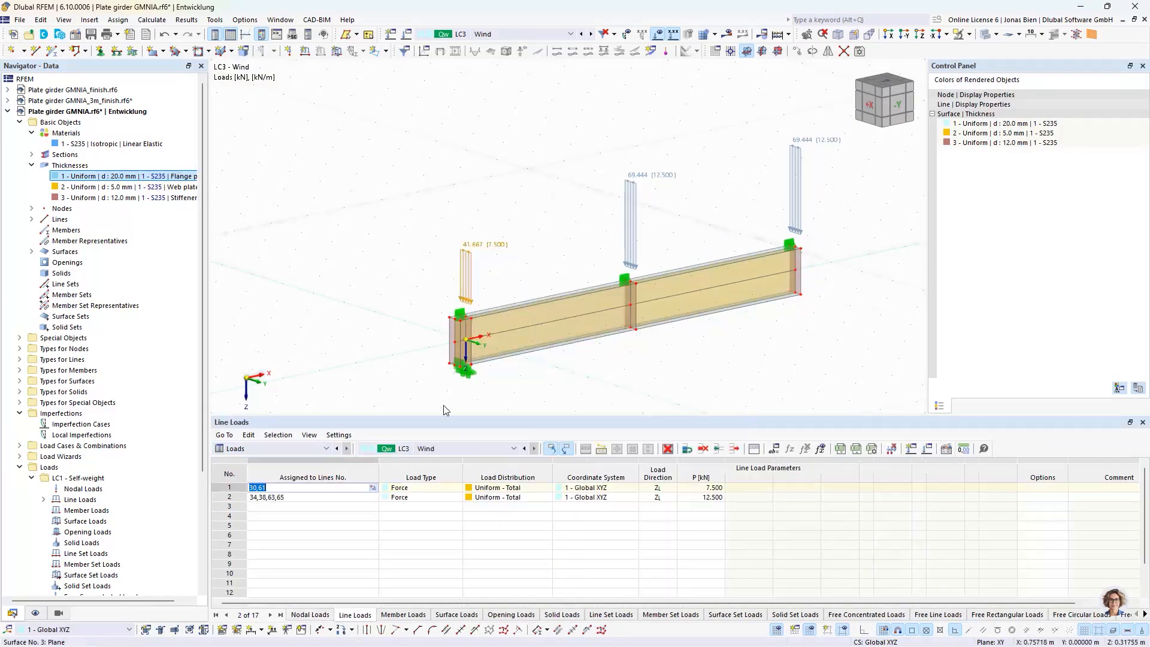
left_click(436, 452)
left_click(431, 462)
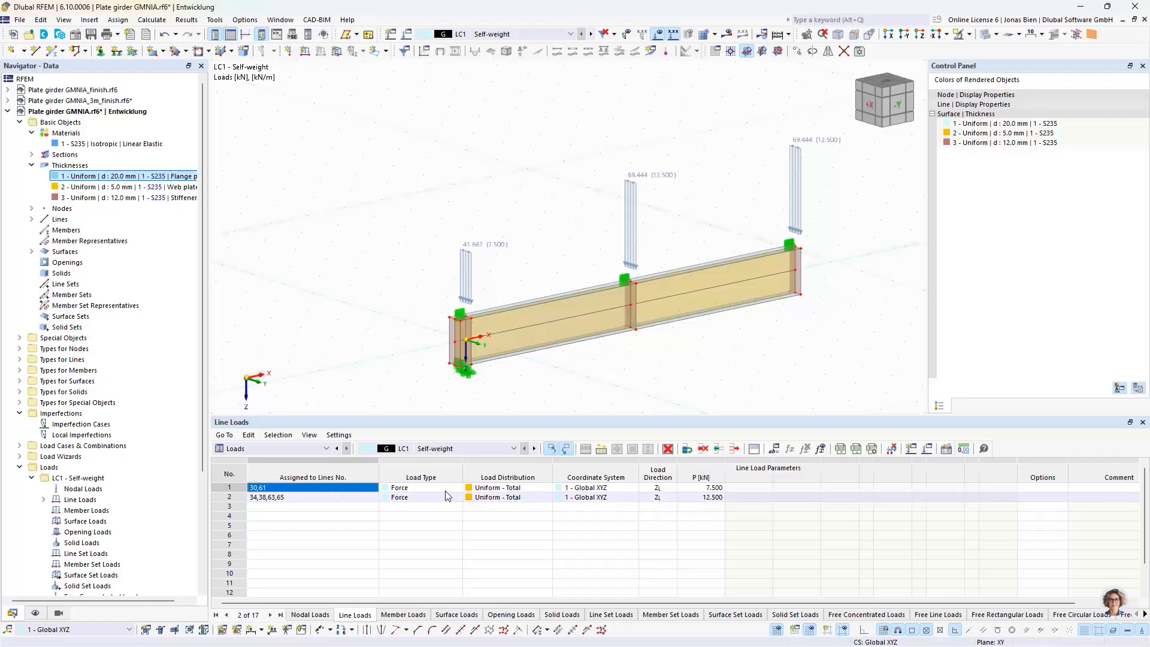
In LC2 Snow, set the line loads to 20/2 = 10 kN on lines 30,61 and 40/2 = 20 kN on lines 34,38,63,65
left_click(533, 449)
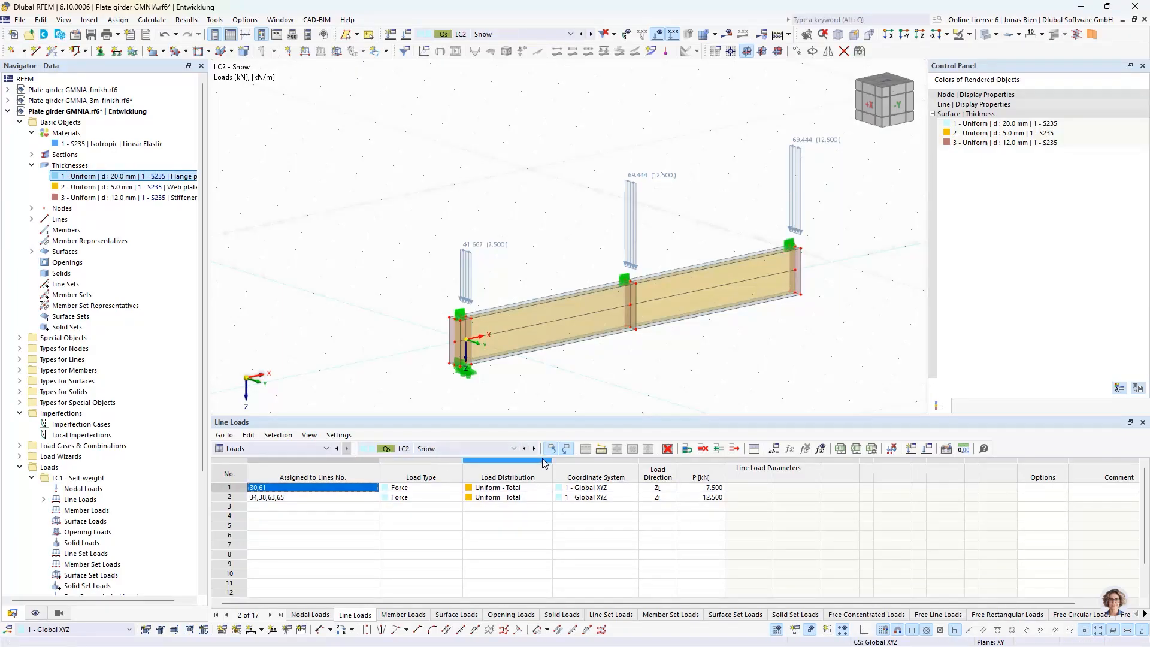
left_click(710, 488)
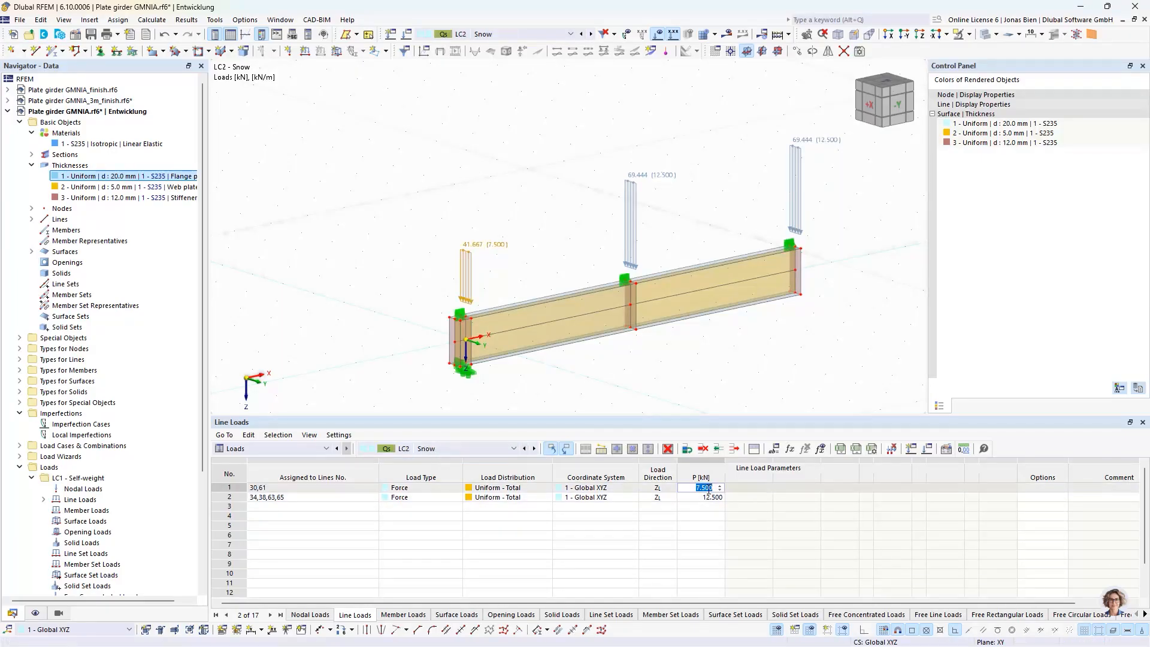
type("20/2")
key("Return")
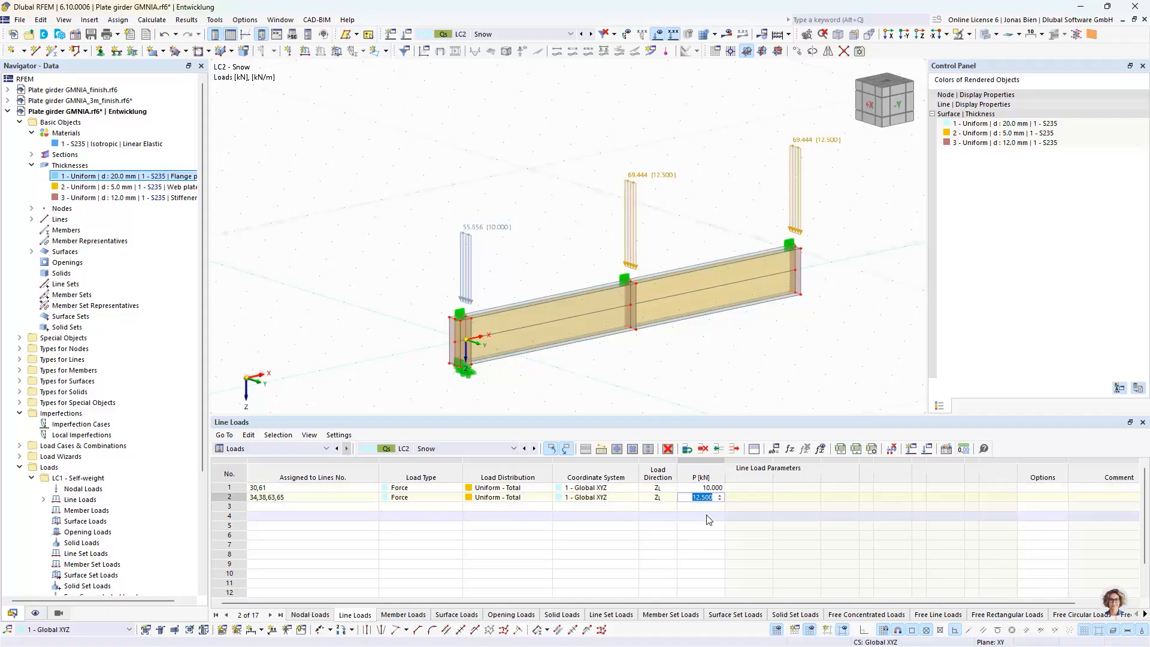
type("40")
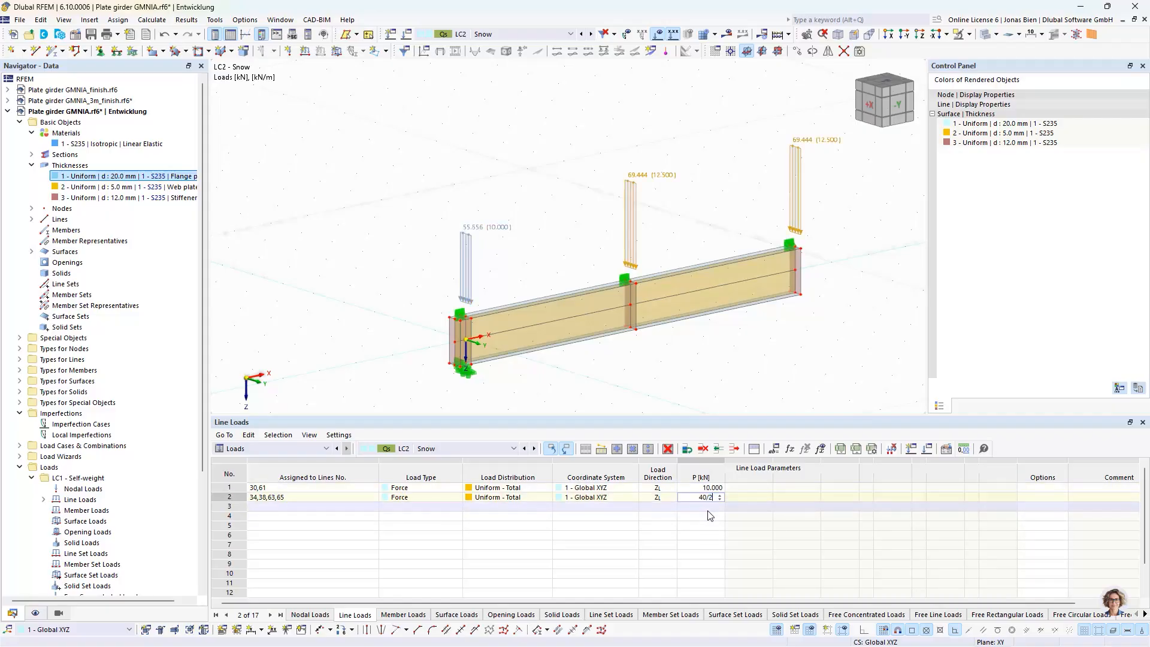
type("/2")
key("Return")
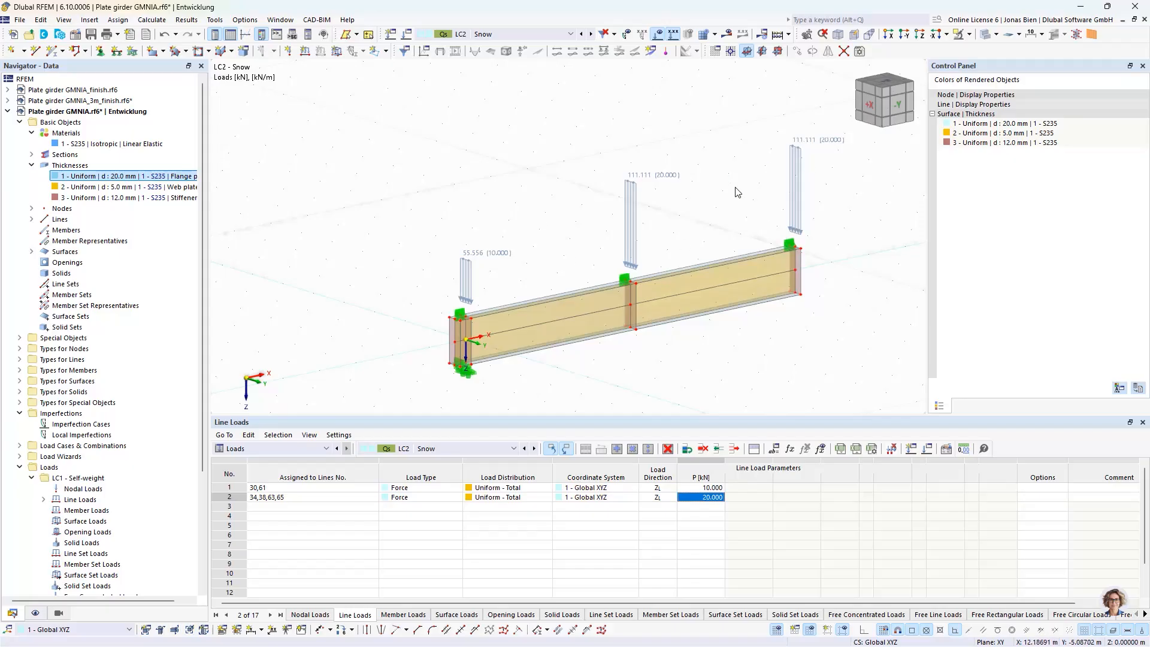
In LC3 Wind, set the line loads to 2.75/2 = 1.375 kN on lines 30,61 and 2.75 kN on lines 34,38,63,65
left_click(534, 449)
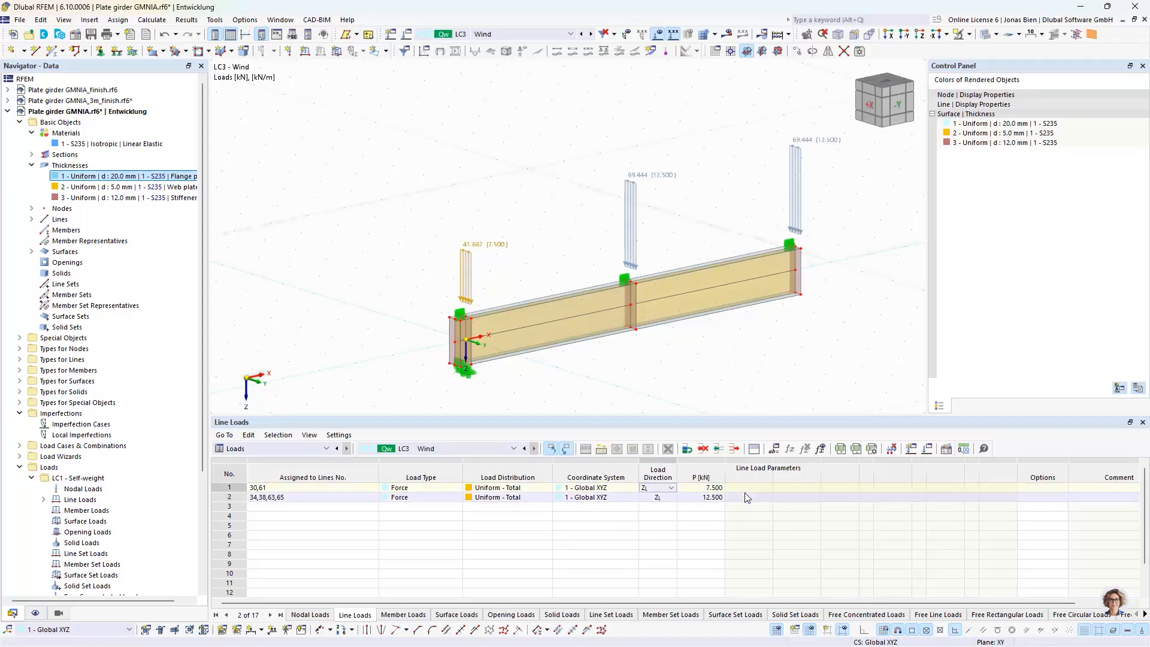
left_click(713, 487)
type("2")
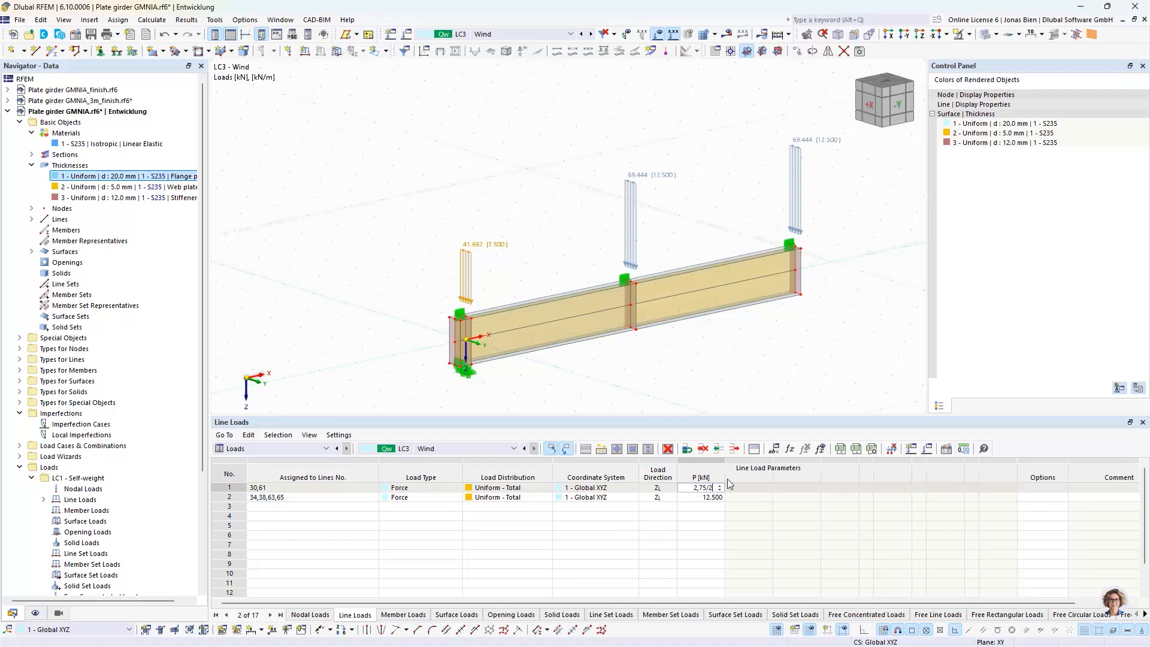
type(",75/2")
key("Return")
left_click(705, 498)
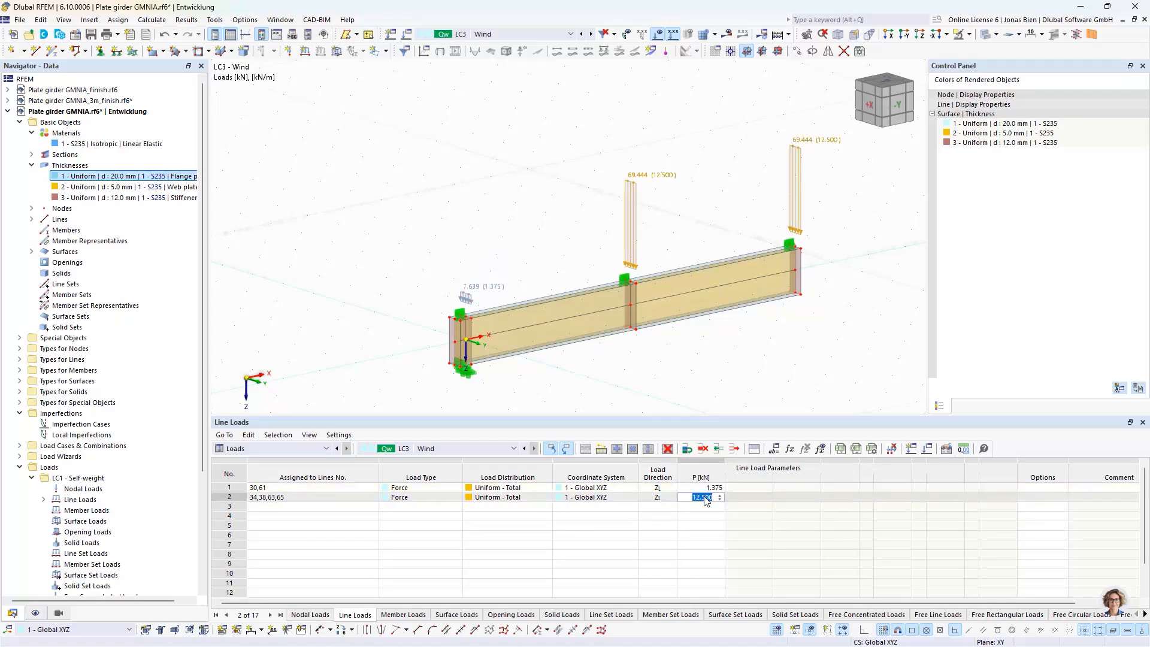
type("2,5")
key("Return")
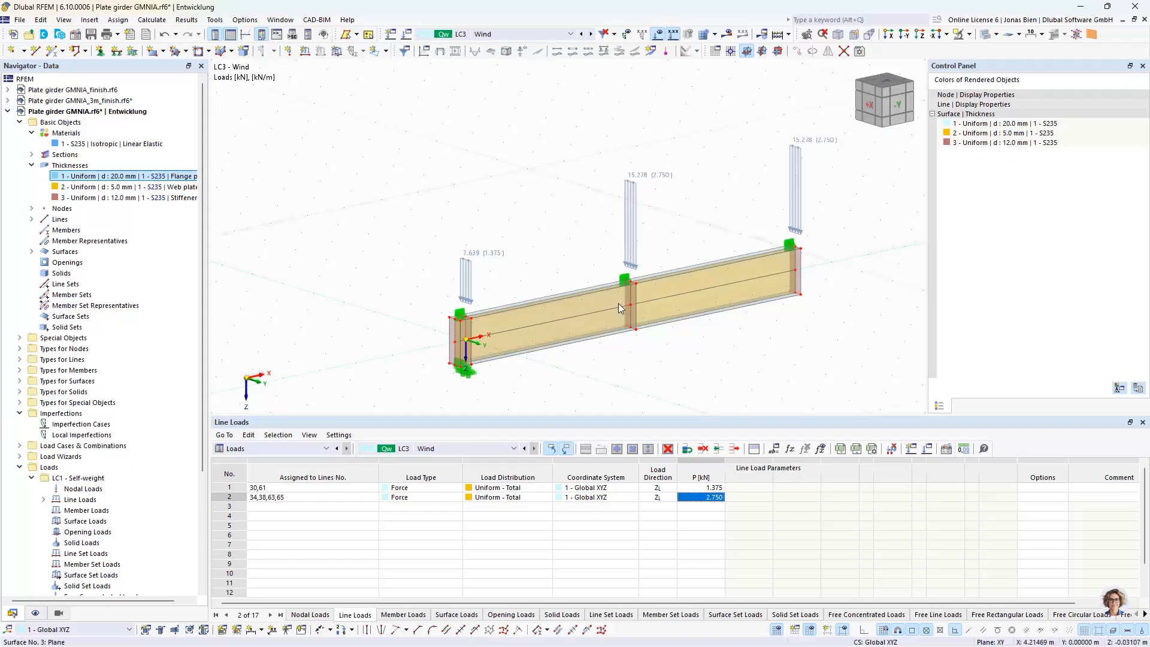
Mirror the half girder, leaving out the midspan line load, as a copy about the YZ plane through X = 9 m, including loading
left_click_drag(362, 88, 876, 410)
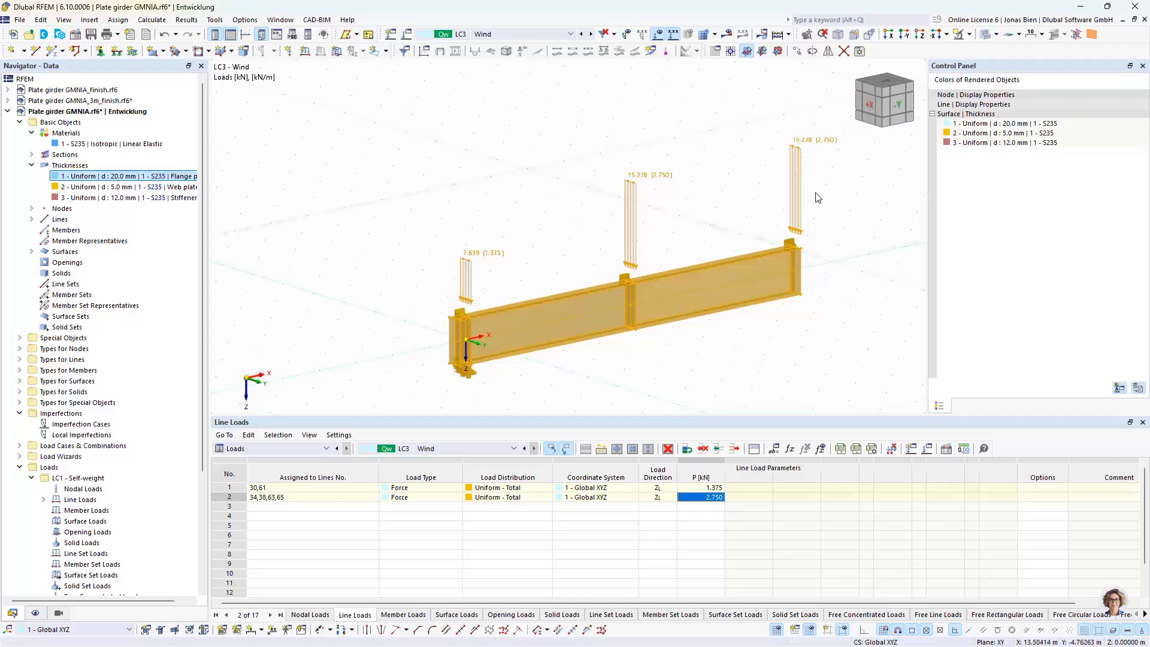
left_click(791, 158)
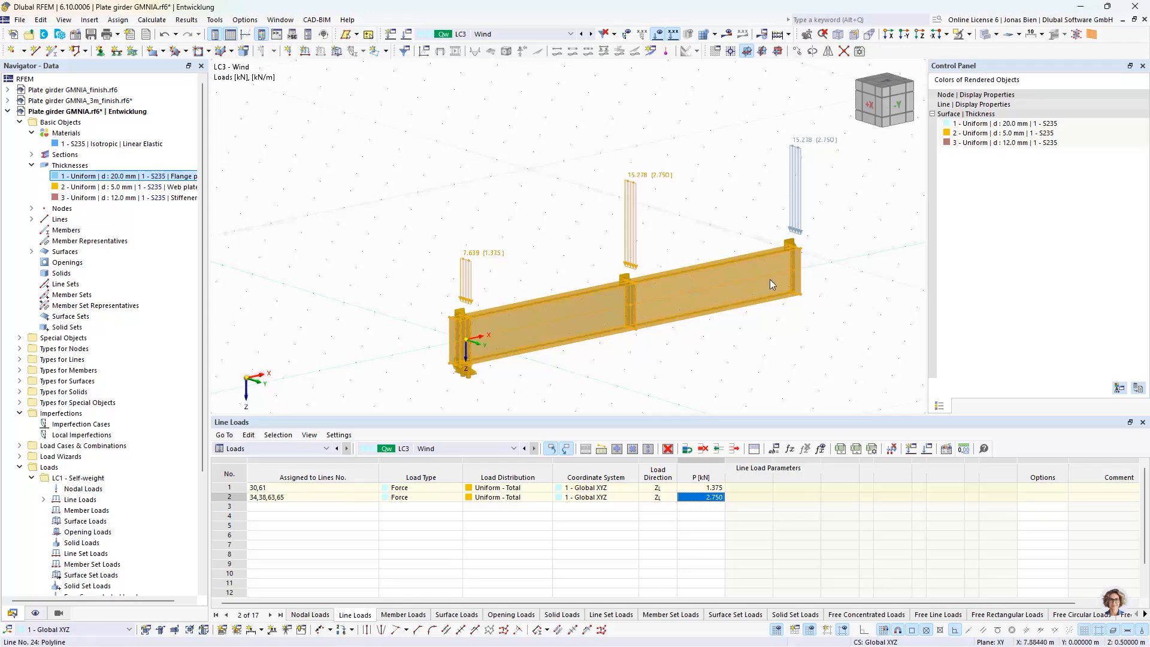
left_click(828, 51)
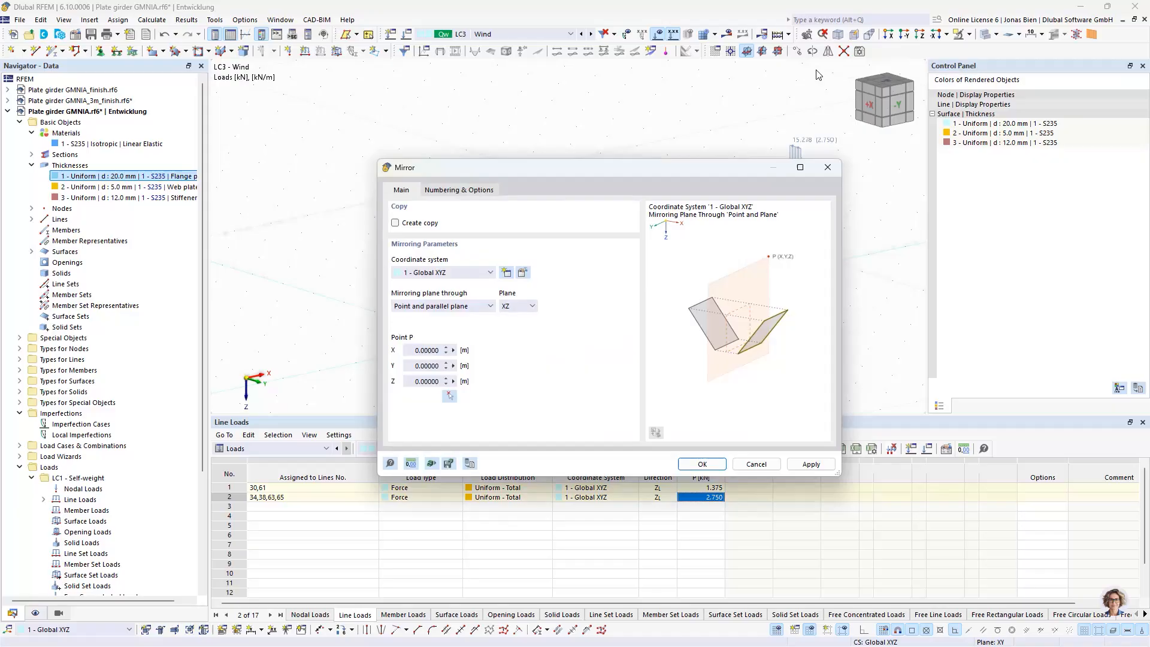
left_click(416, 224)
left_click(513, 306)
left_click(514, 325)
left_click(449, 397)
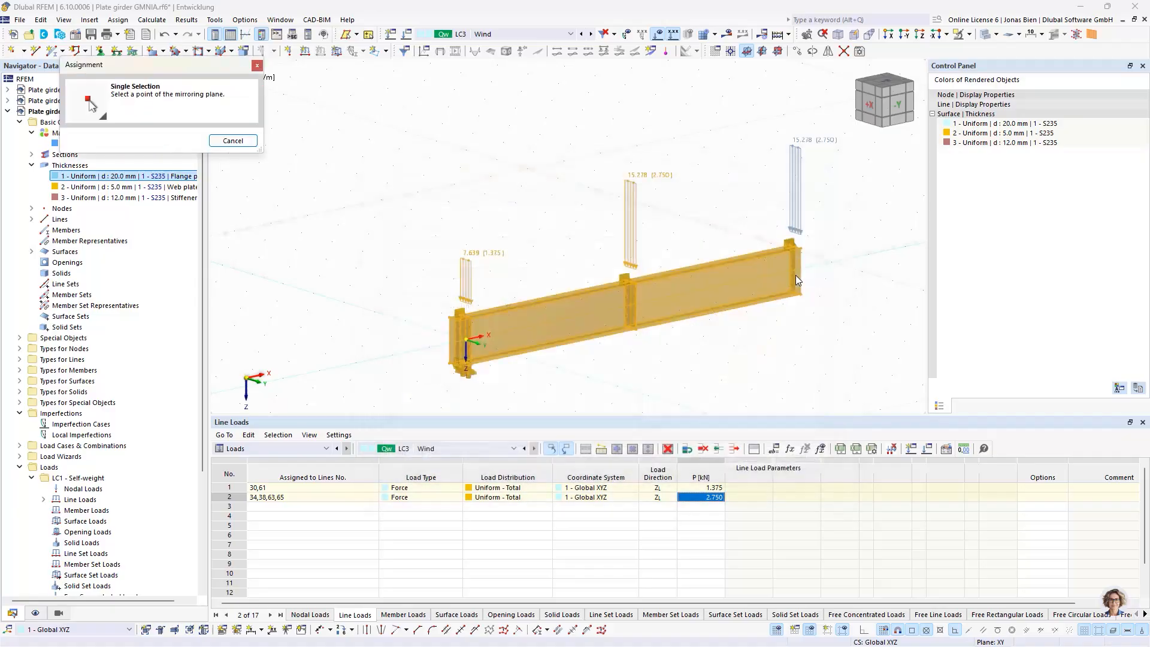
scroll(803, 269, "up", 3)
left_click(770, 281)
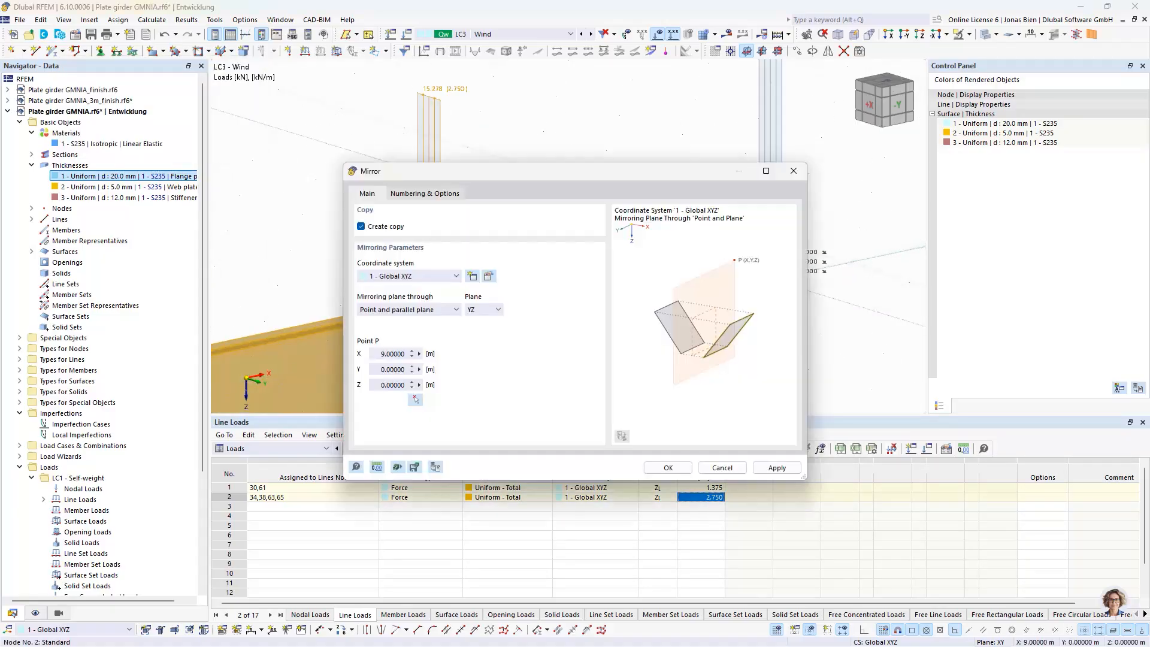
left_click(434, 195)
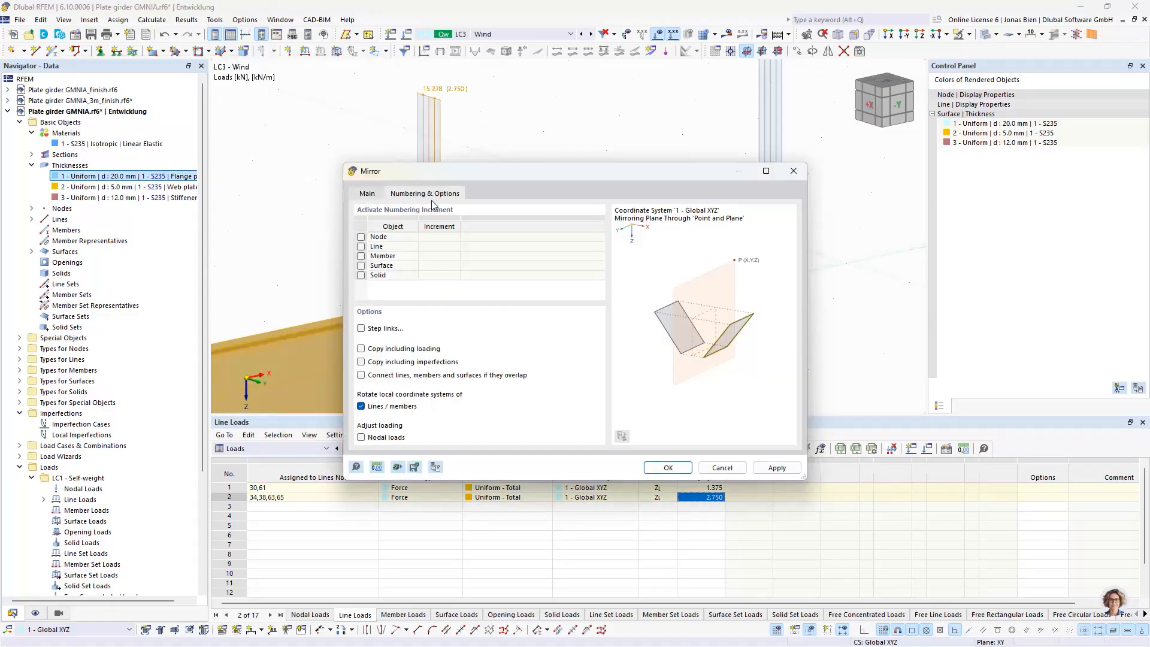
left_click(389, 351)
left_click(668, 468)
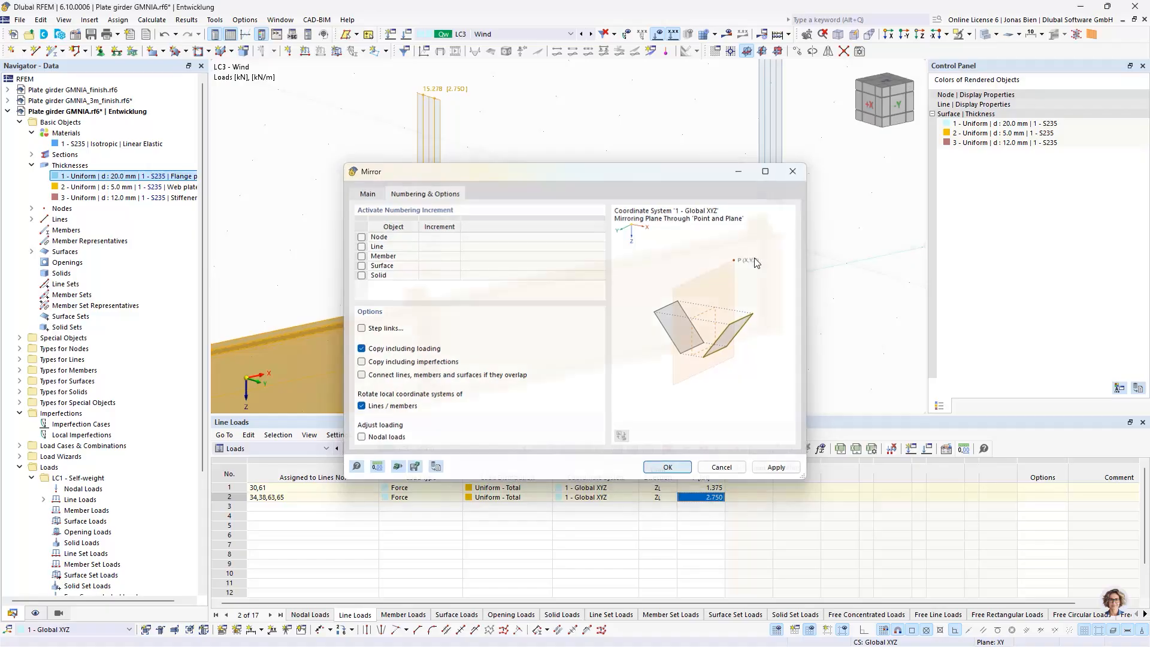
Make LC1 Self-weight the active load case and delete the duplicate upper line load at midspan
middle_click_drag(857, 288, 693, 328)
left_click(756, 341)
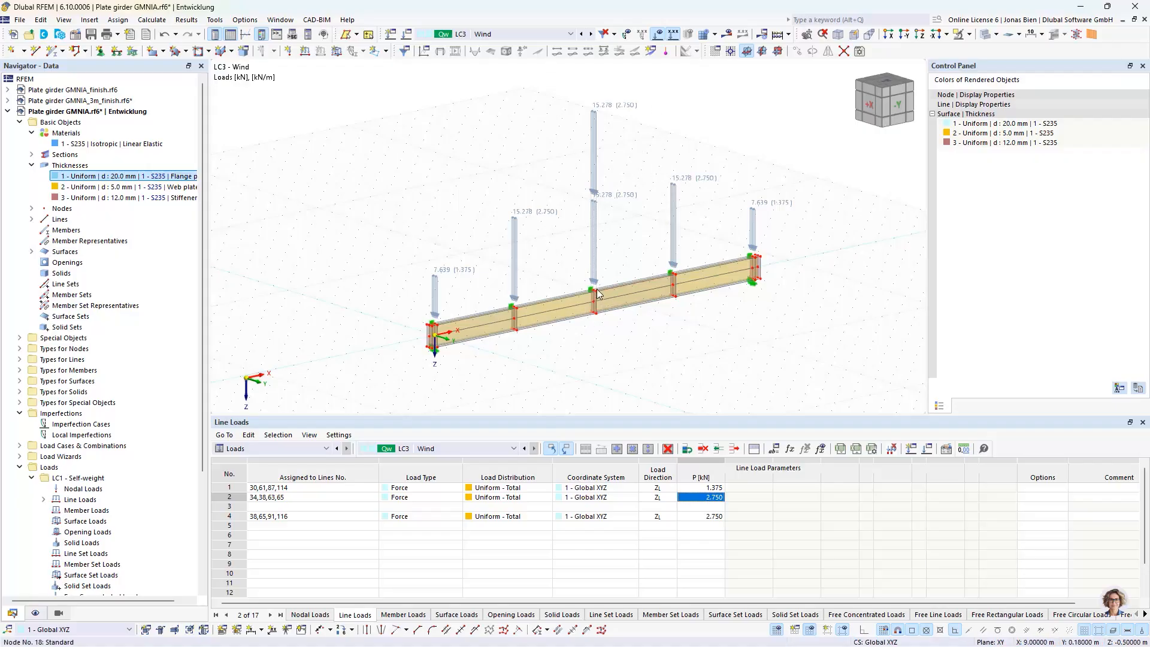
scroll(593, 294, "up", 5)
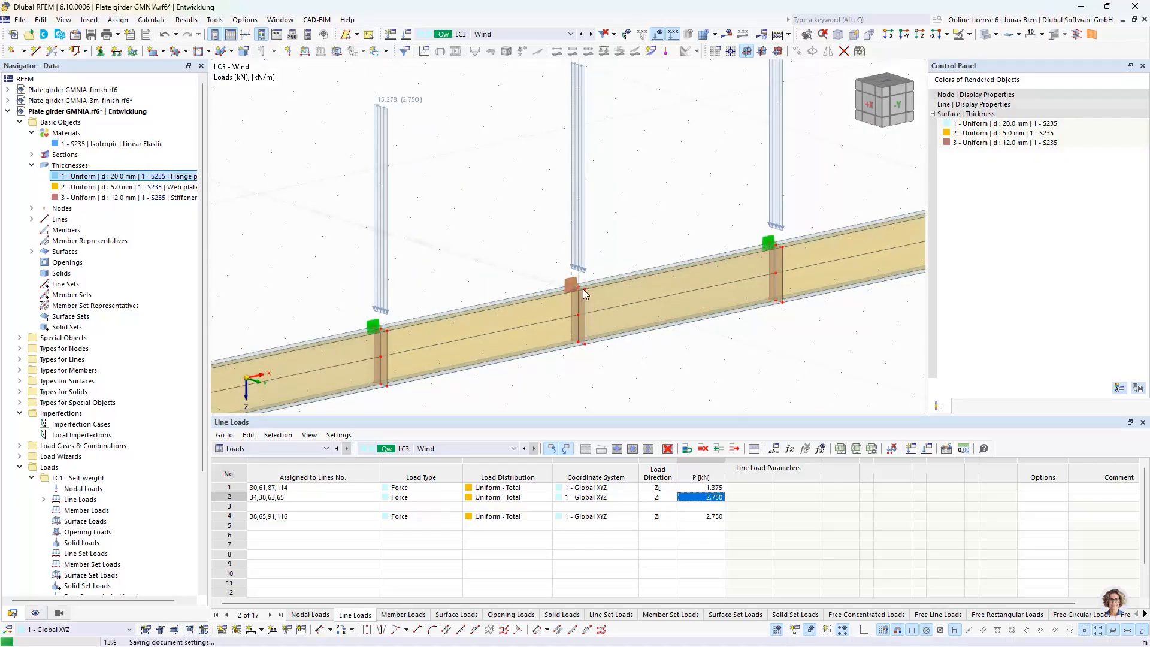
scroll(584, 290, "down", 5)
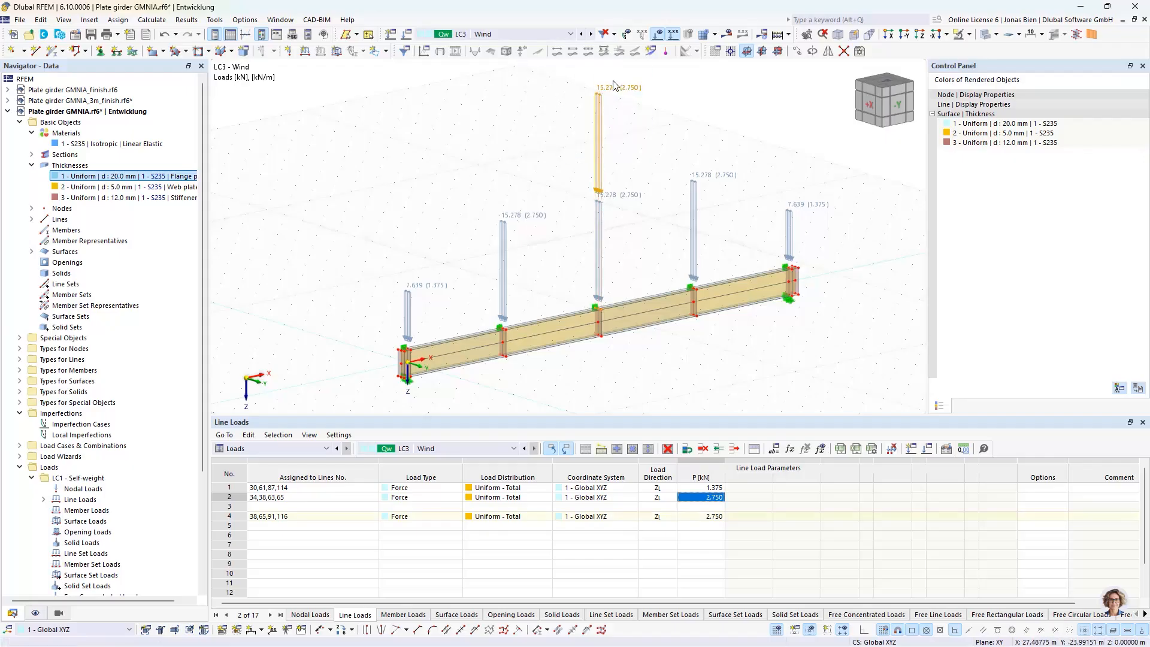
left_click(590, 35)
left_click(591, 34)
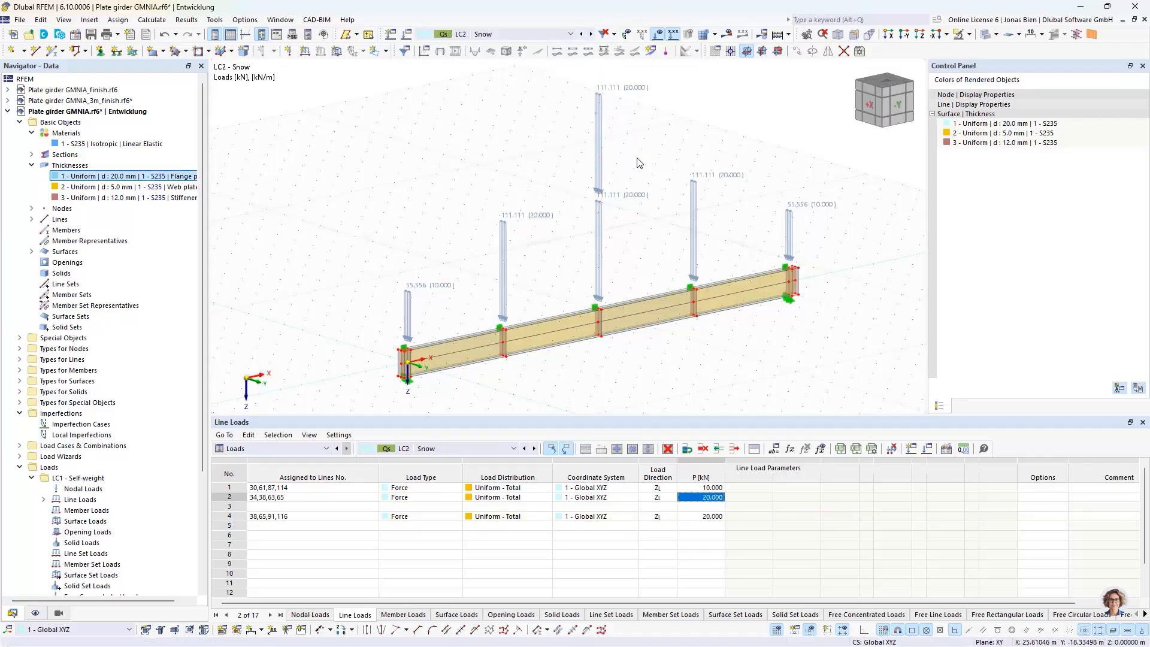
left_click(582, 34)
left_click_drag(636, 154, 554, 69)
key("Delete")
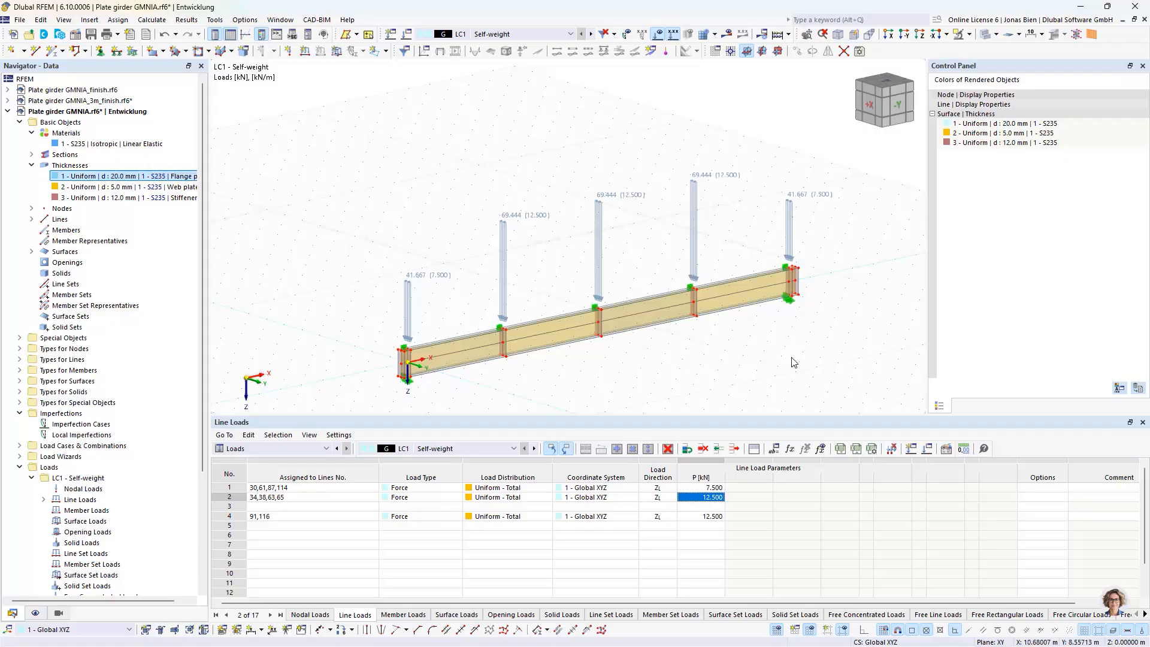
Examine the supports at the mirrored end of the girder, including the one at the lower flange, and compare both ends
scroll(794, 360, "up", 3)
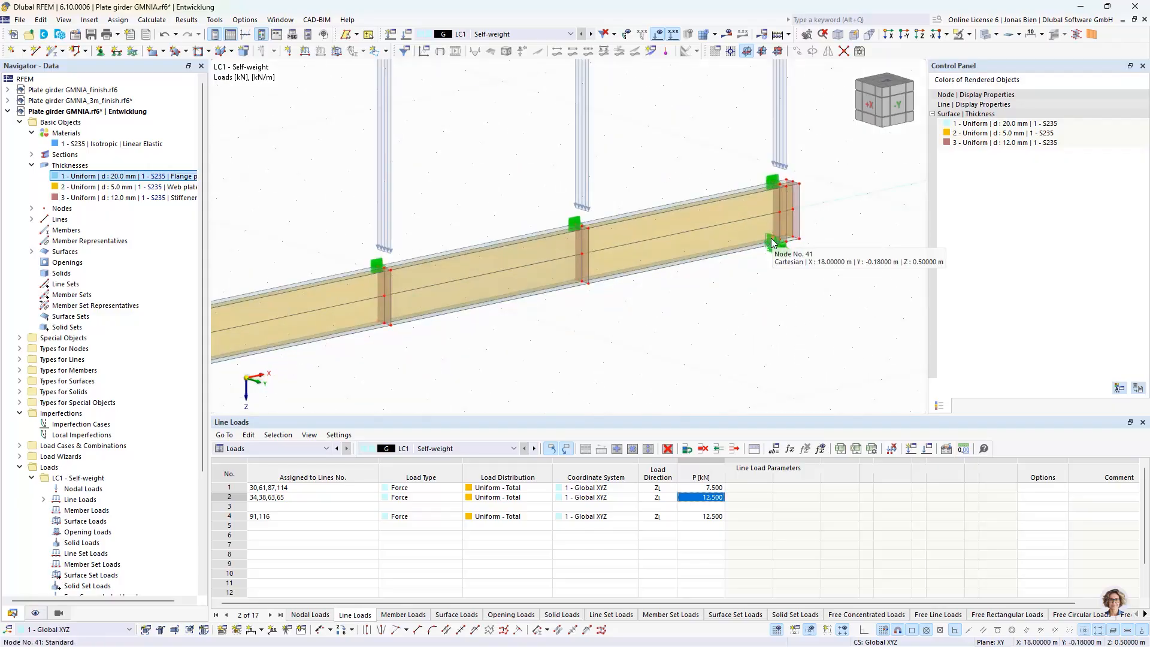
left_click(772, 242)
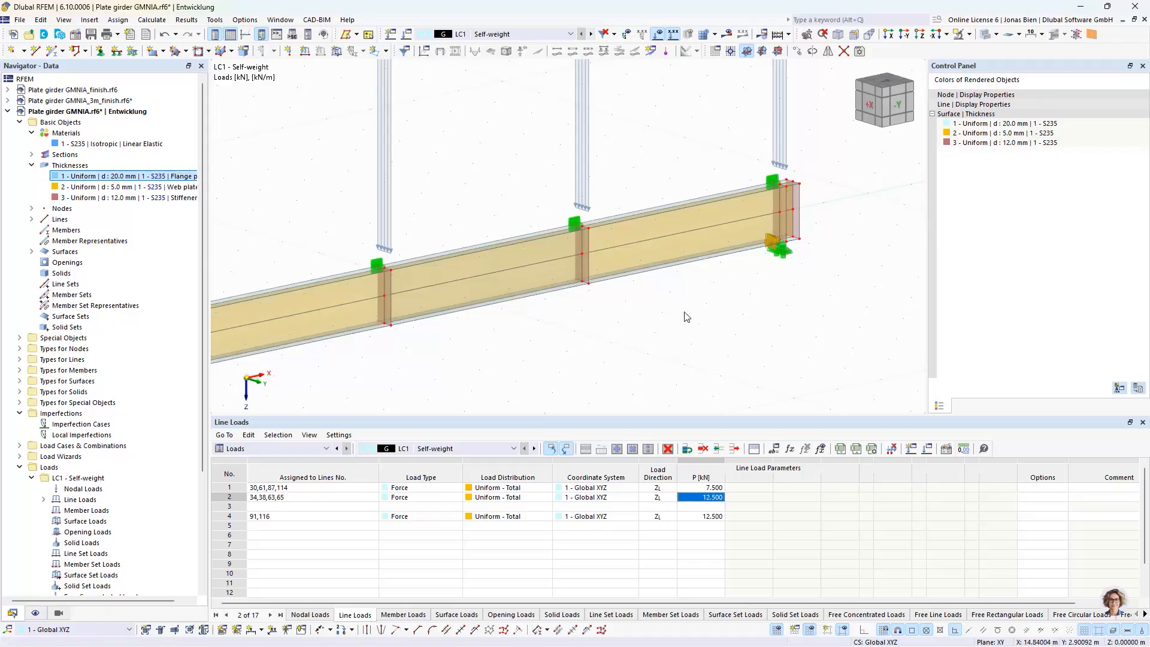
scroll(639, 312, "down", 2)
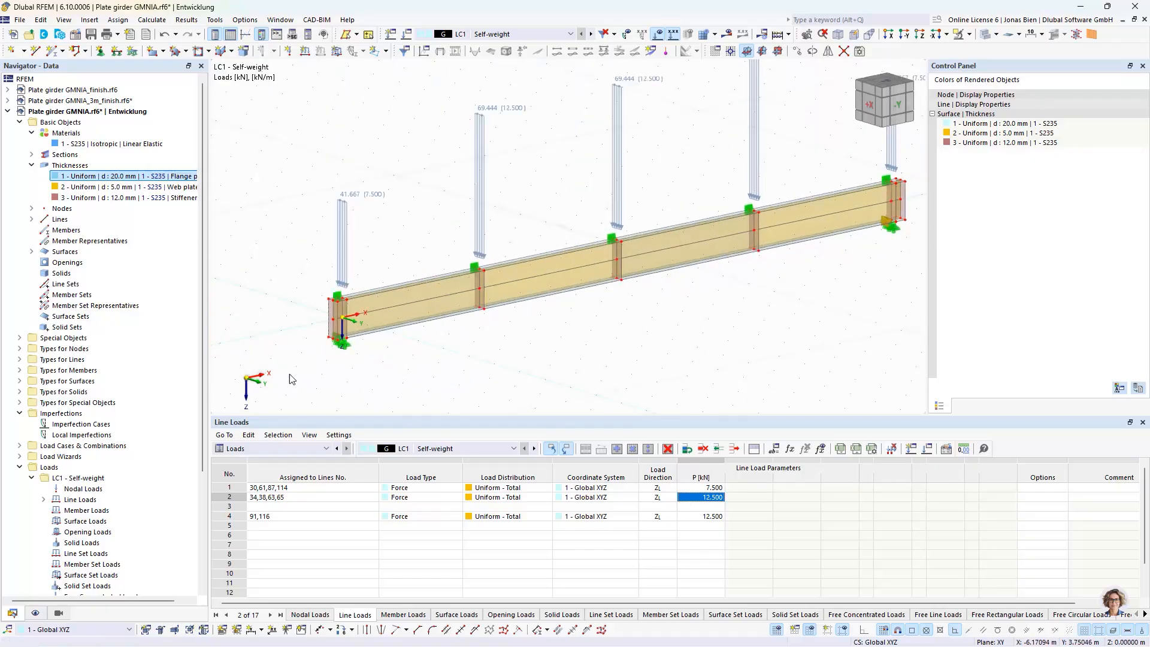
middle_click_drag(901, 243, 712, 286)
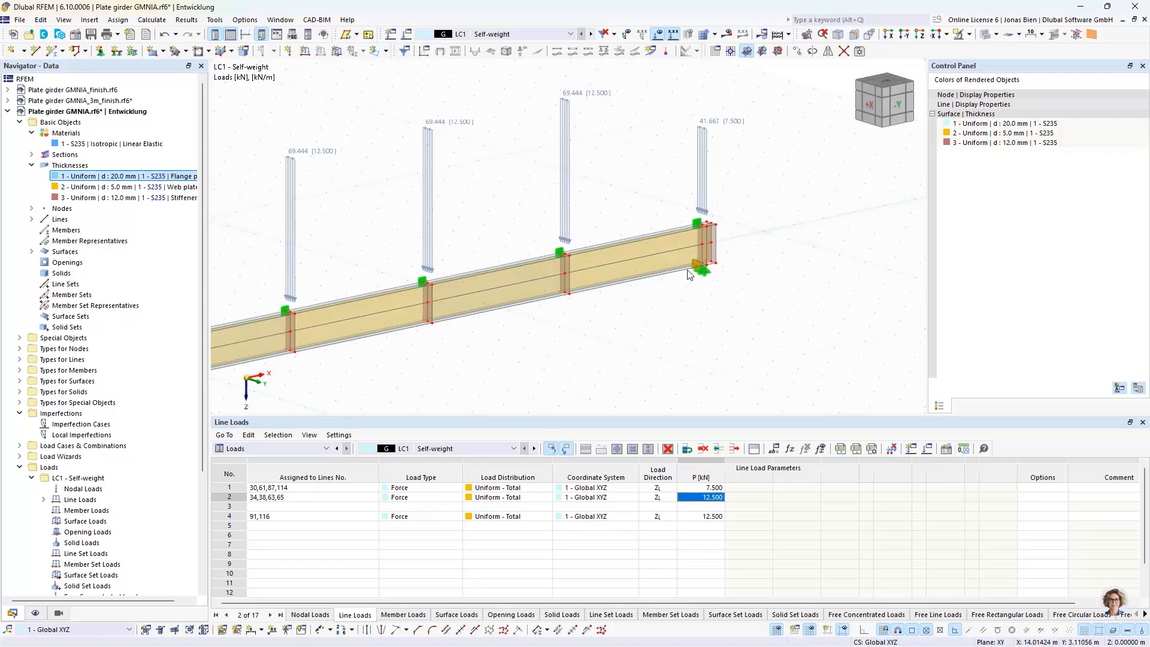
middle_click_drag(586, 322, 666, 306)
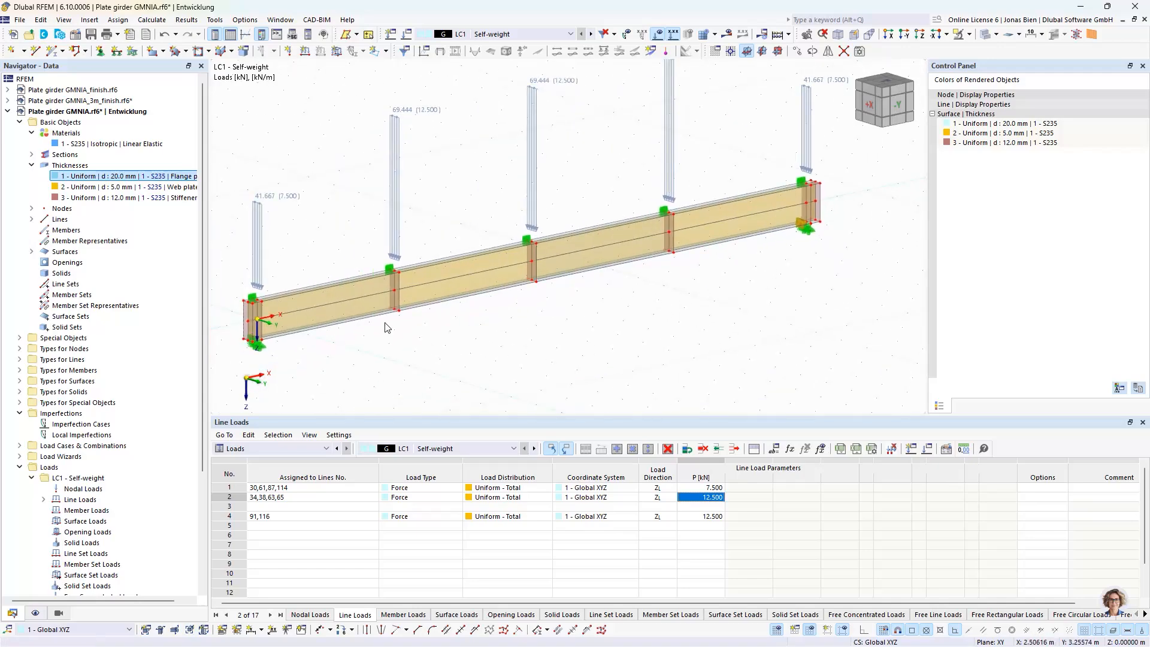
scroll(791, 219, "up", 2)
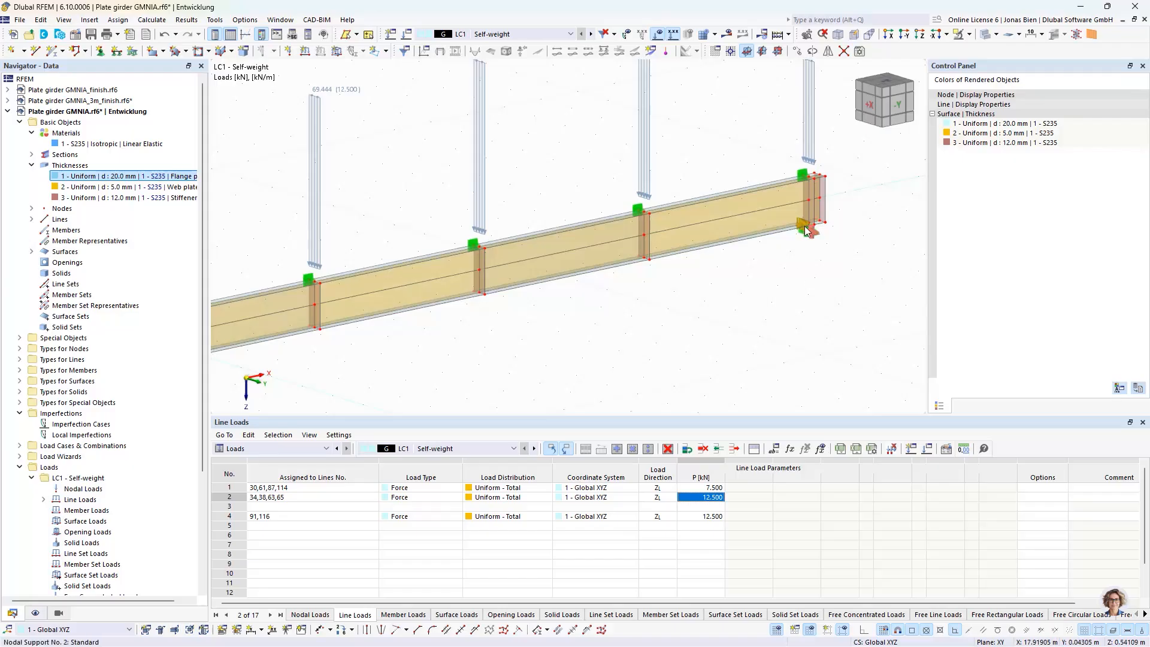
scroll(800, 222, "up", 3)
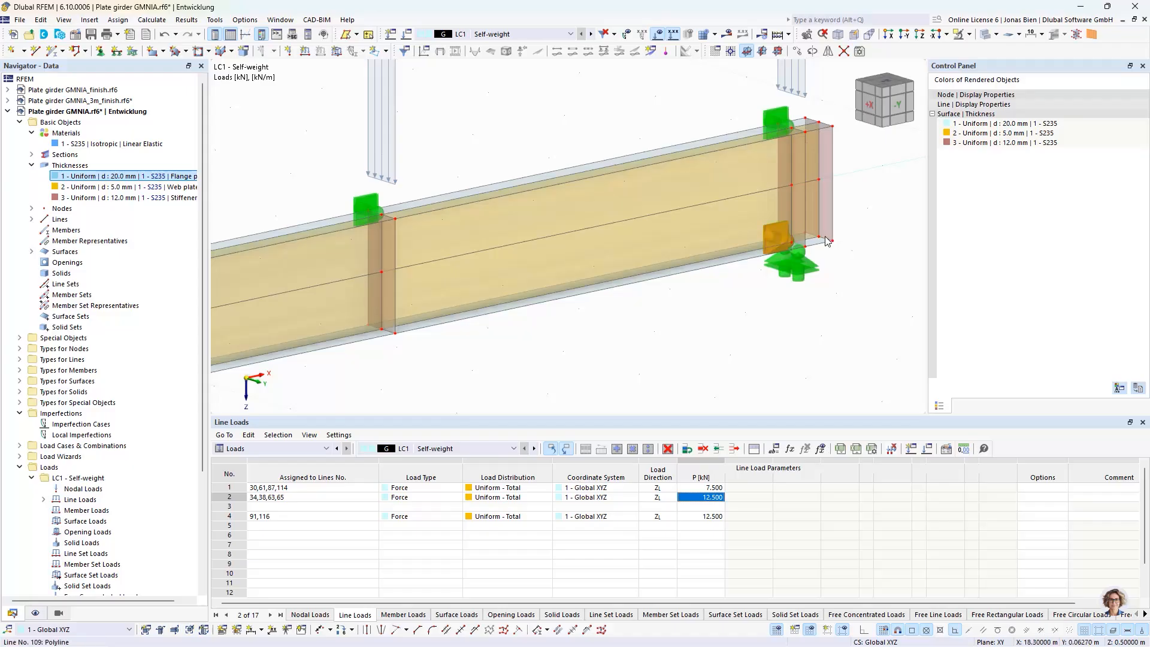
scroll(738, 306, "down", 3)
scroll(739, 306, "down", 2)
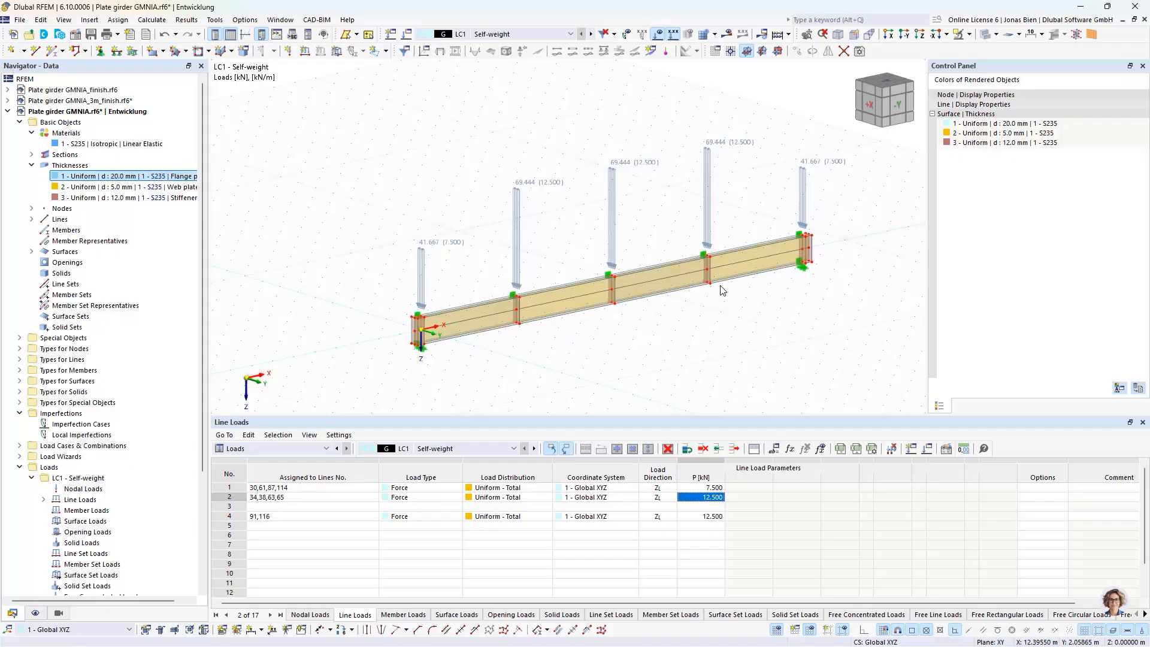
Set the target length of finite elements to 0.05 m in the mesh settings and generate the mesh
left_click(245, 19)
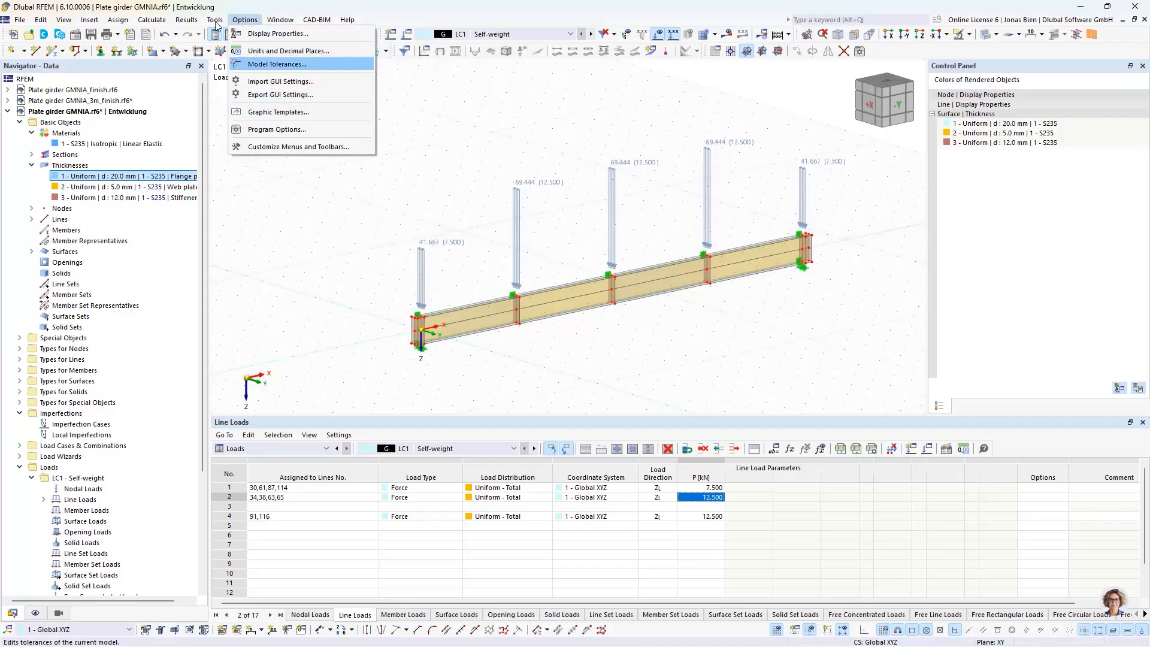
mouse_move(188, 21)
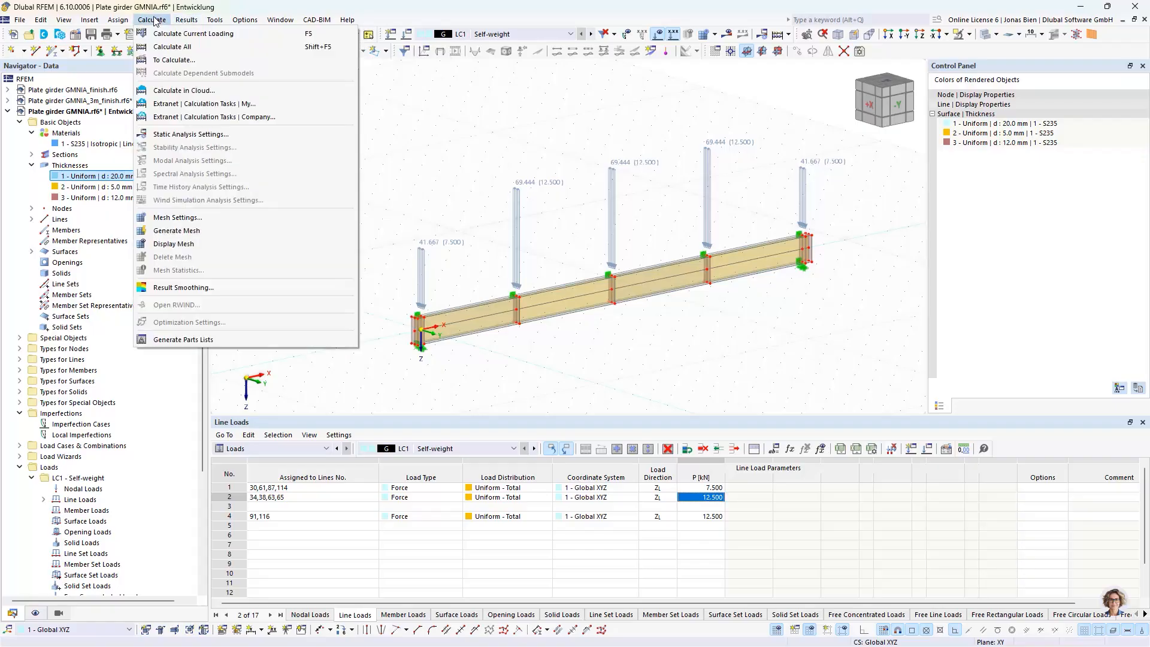
left_click(168, 218)
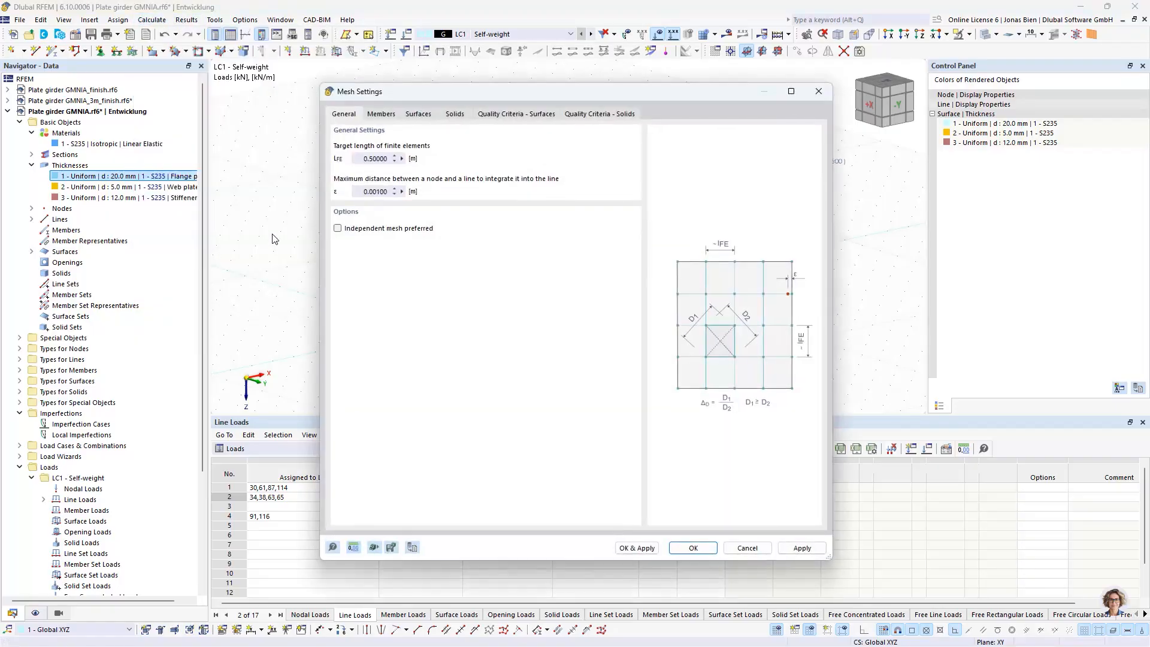
left_click(370, 159)
left_click_drag(493, 95, 671, 137)
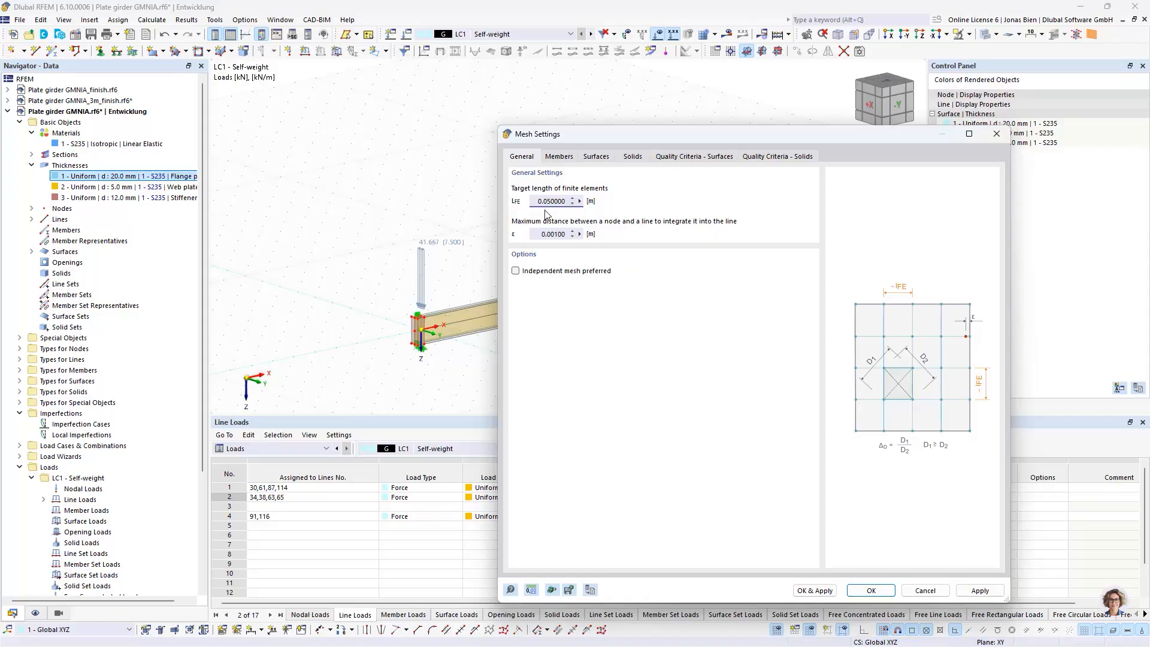
left_click(816, 591)
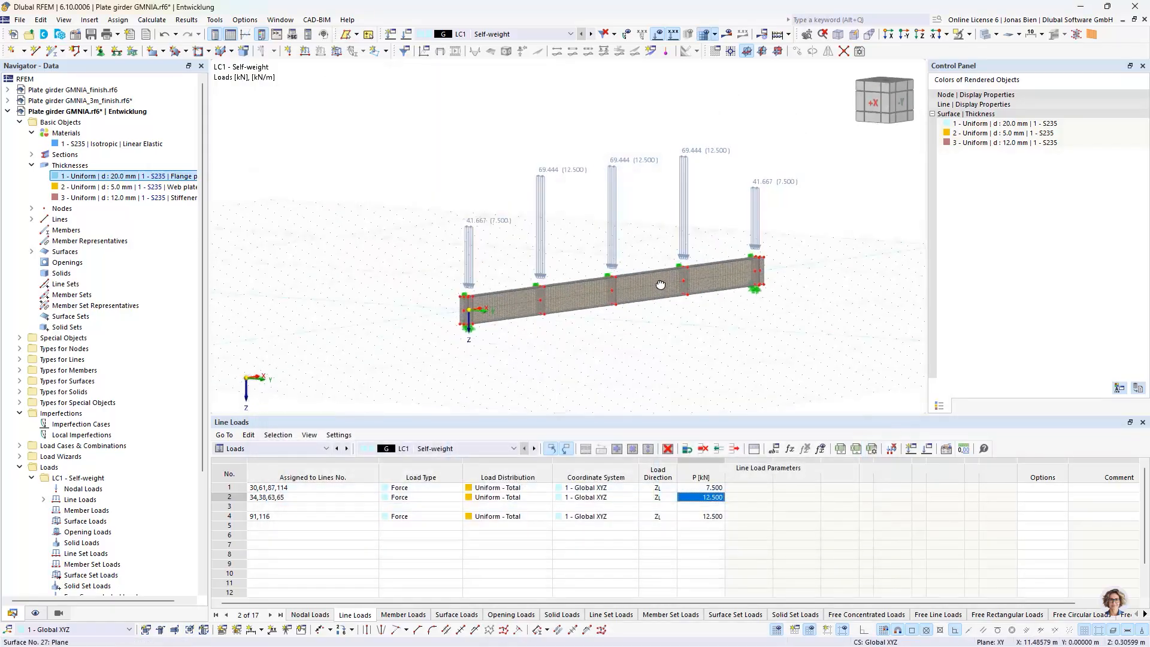
Check the mesh along the girder, and calculate LC1 Self-weight and show its results
scroll(660, 285, "up", 5)
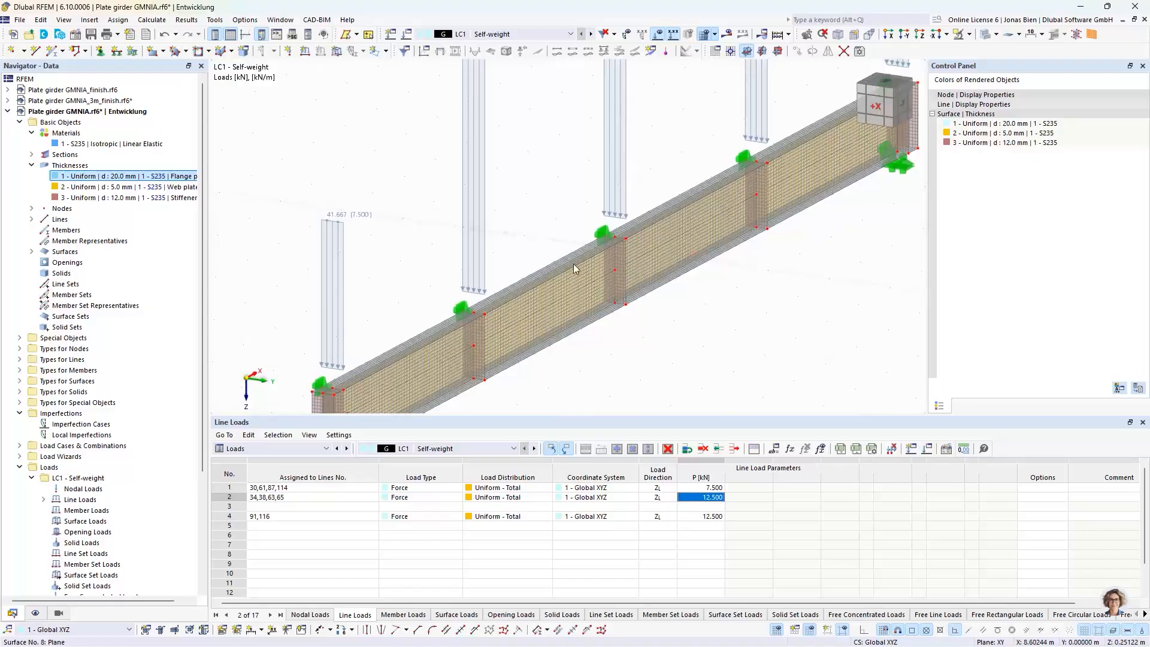
mouse_move(653, 311)
middle_mouse_down("ctrl")
mouse_move(665, 303)
mouse_move(614, 334)
mouse_move(702, 239)
mouse_move(666, 308)
middle_mouse_up("ctrl")
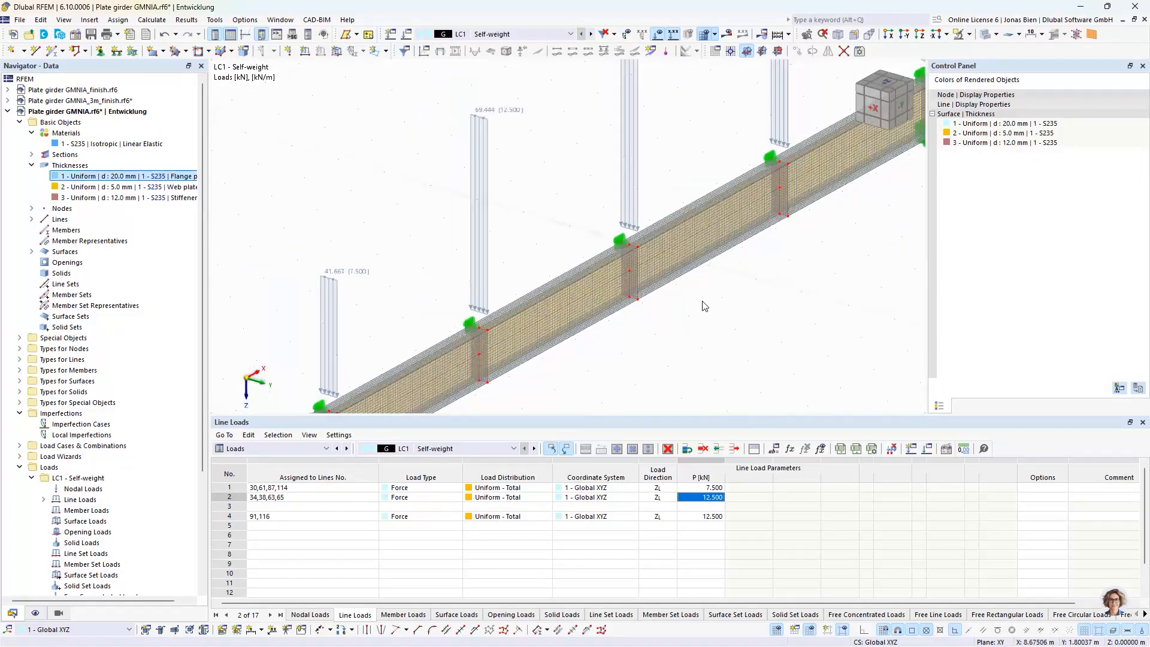
scroll(694, 300, "down", 1)
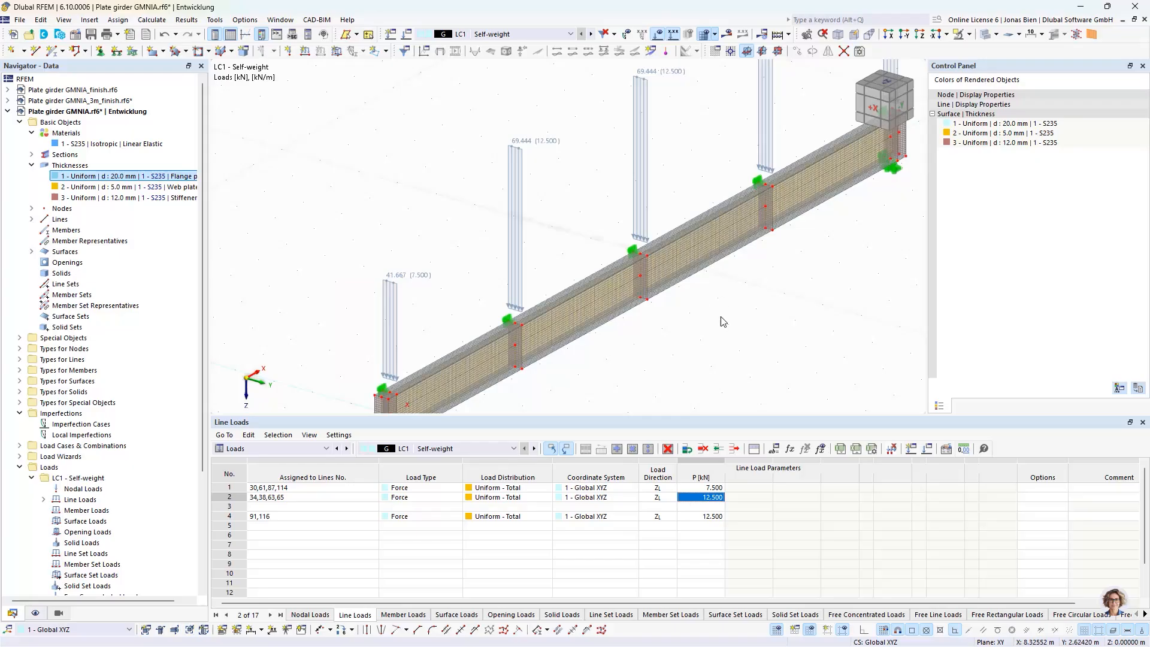
middle_click_drag(712, 317, 671, 301, "ctrl")
scroll(702, 306, "down", 2)
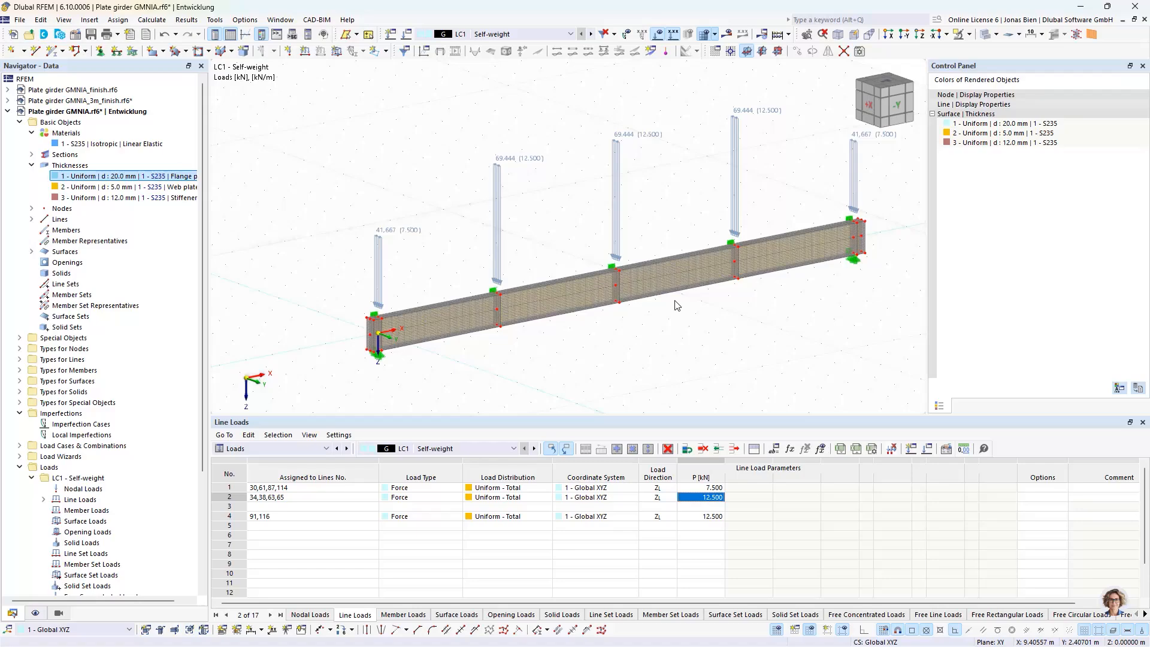
middle_click_drag(684, 301, 666, 305)
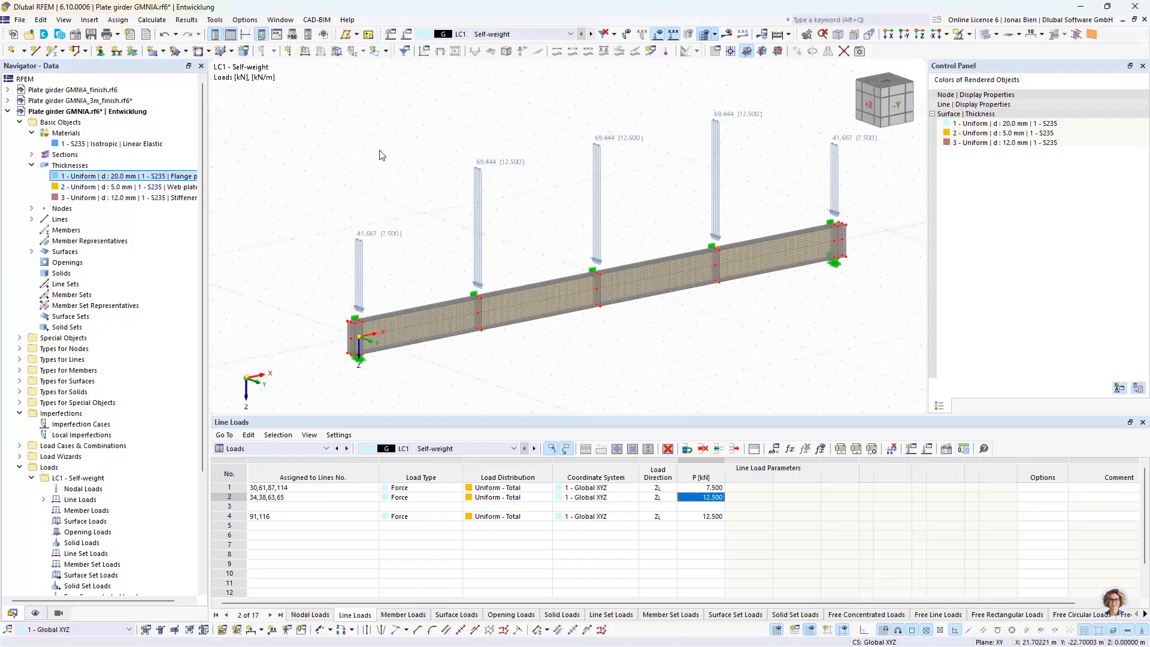
left_click(729, 36)
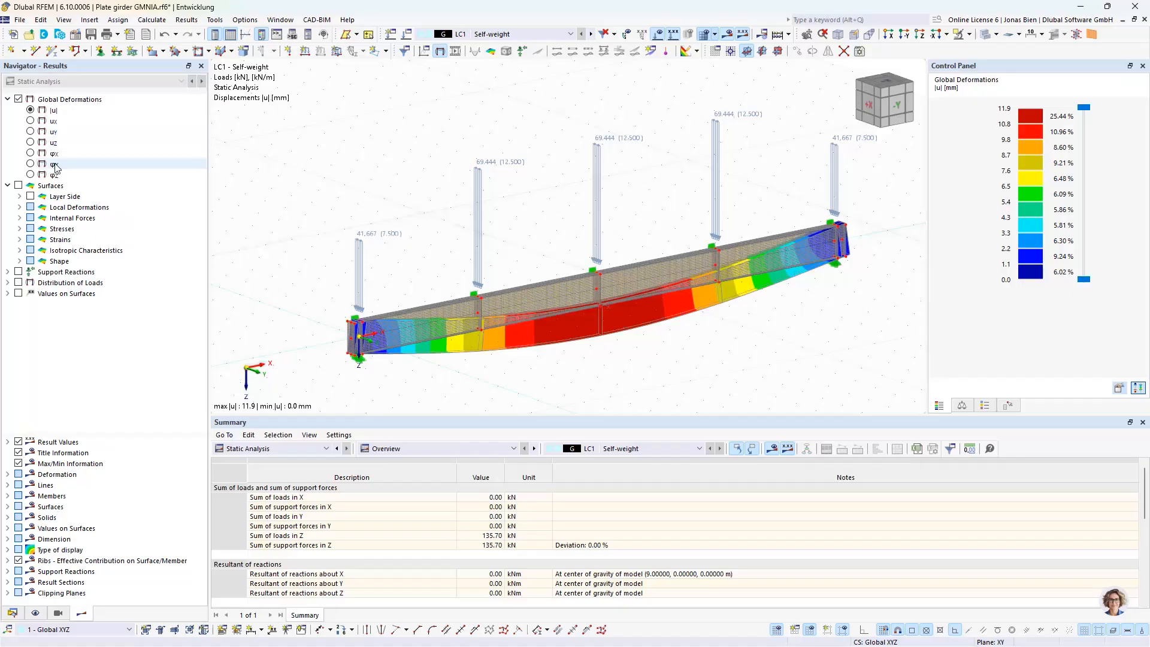
Examine the global deformation |u| of LC1 along the whole girder and at both end supports in side view
mouse_move(601, 231)
middle_mouse_down("ctrl")
mouse_move(654, 161)
mouse_move(630, 219)
mouse_move(603, 233)
middle_mouse_up("ctrl")
scroll(503, 313, "up", 3)
middle_click_drag(527, 210, 450, 178, "ctrl")
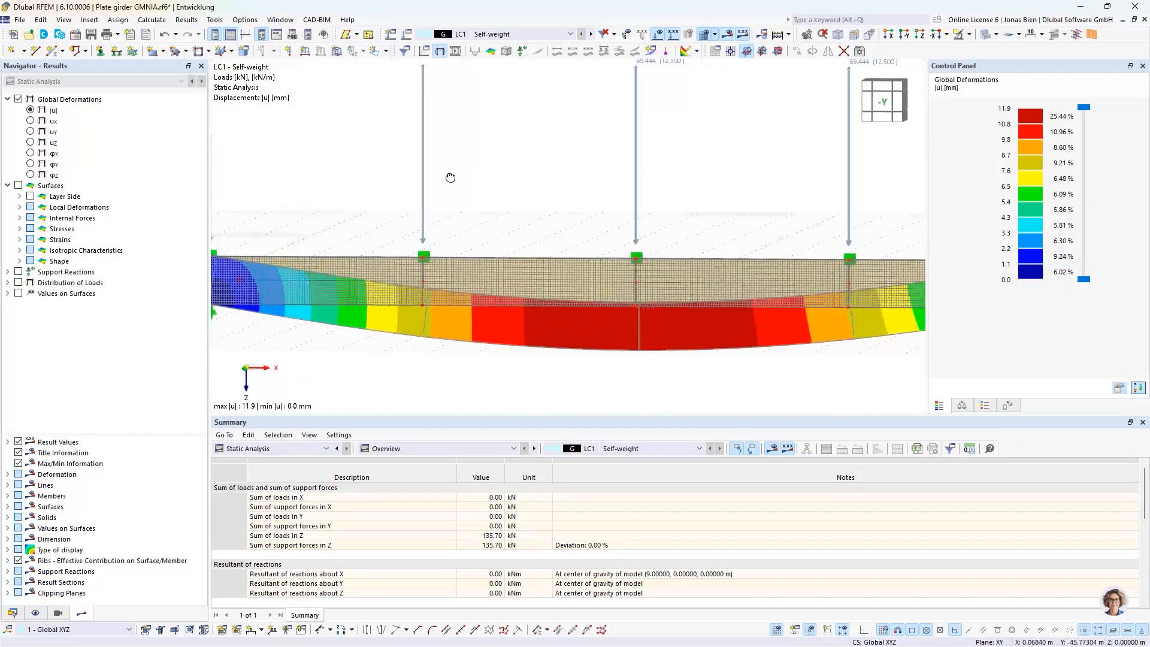
scroll(450, 178, "down", 2)
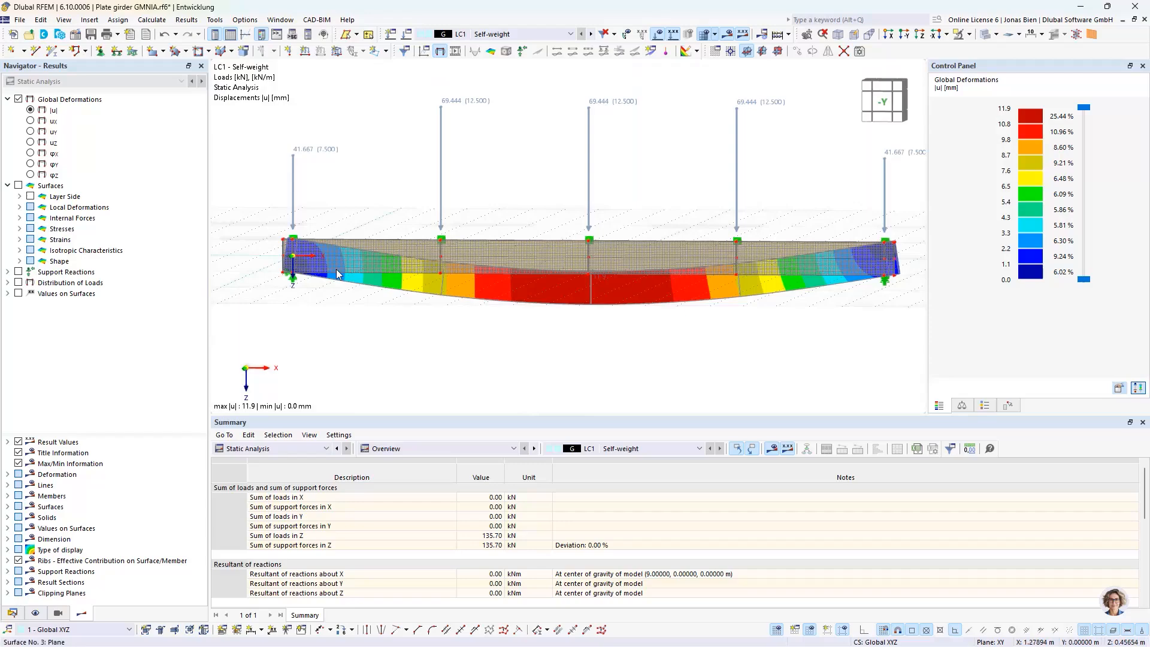
scroll(911, 279, "up", 2)
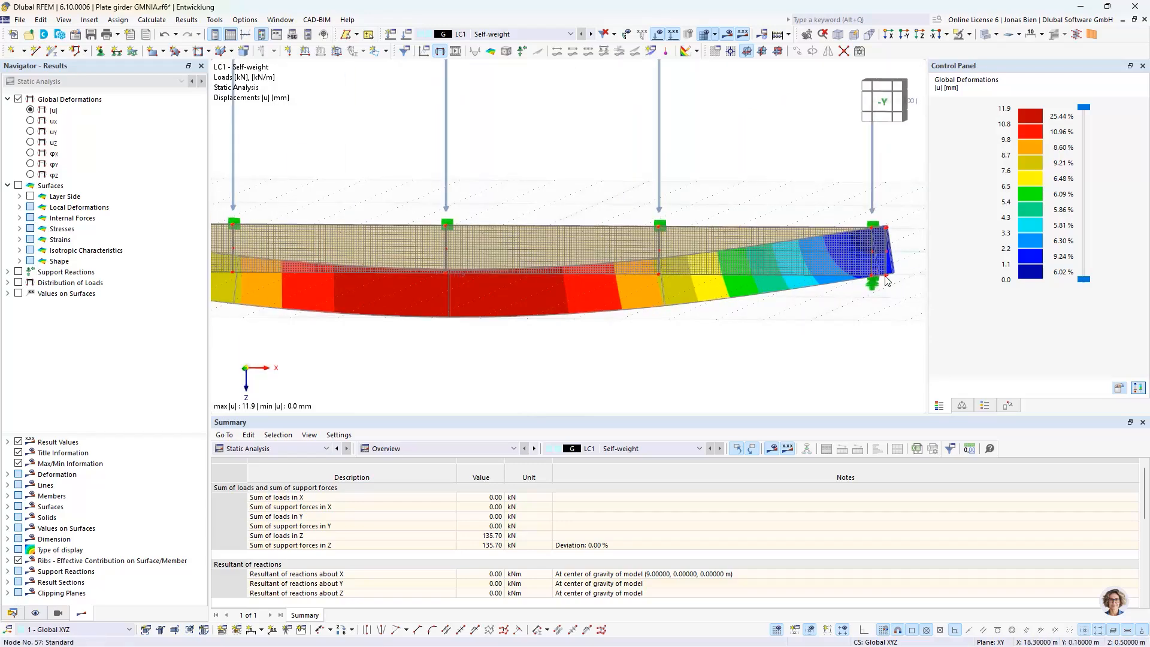
scroll(470, 271, "down", 3)
middle_click_drag(470, 236, 513, 247)
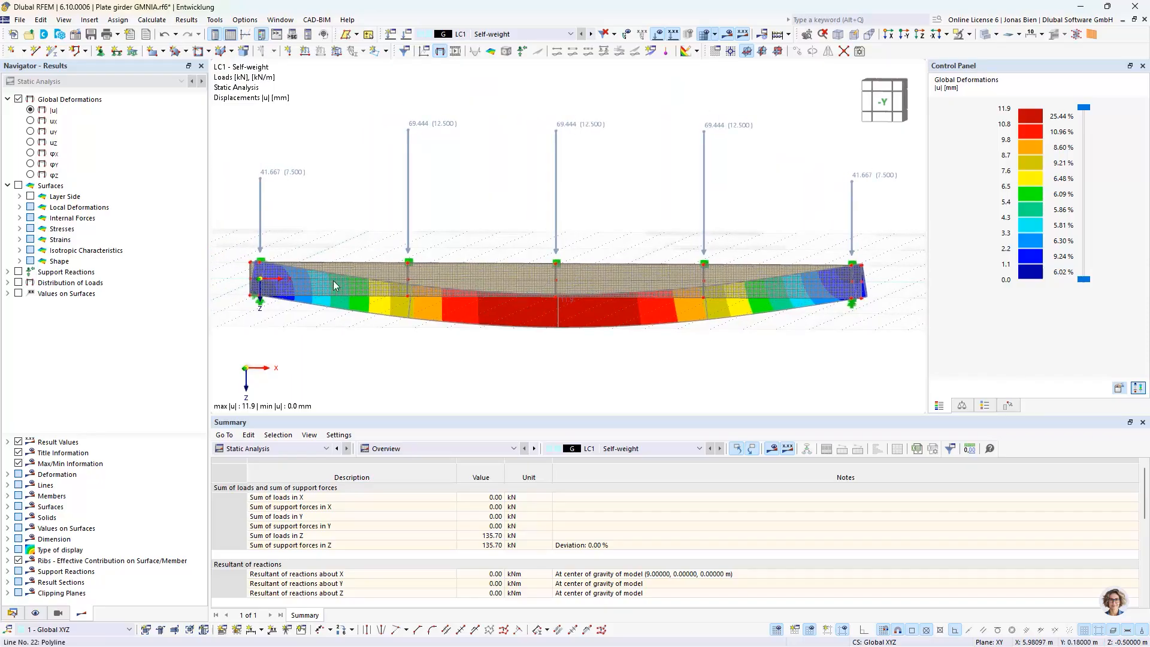
Display the basic axial stress σx,+ on the surfaces and hide the finite element mesh
left_click(19, 228)
left_click(31, 240)
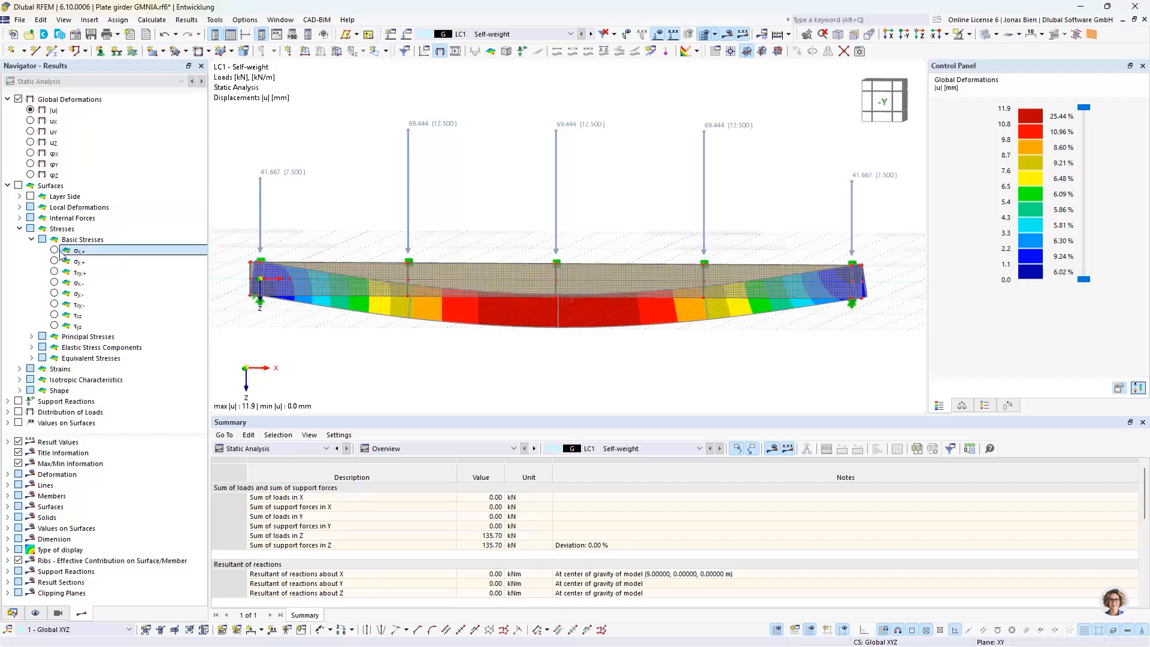
left_click(92, 254)
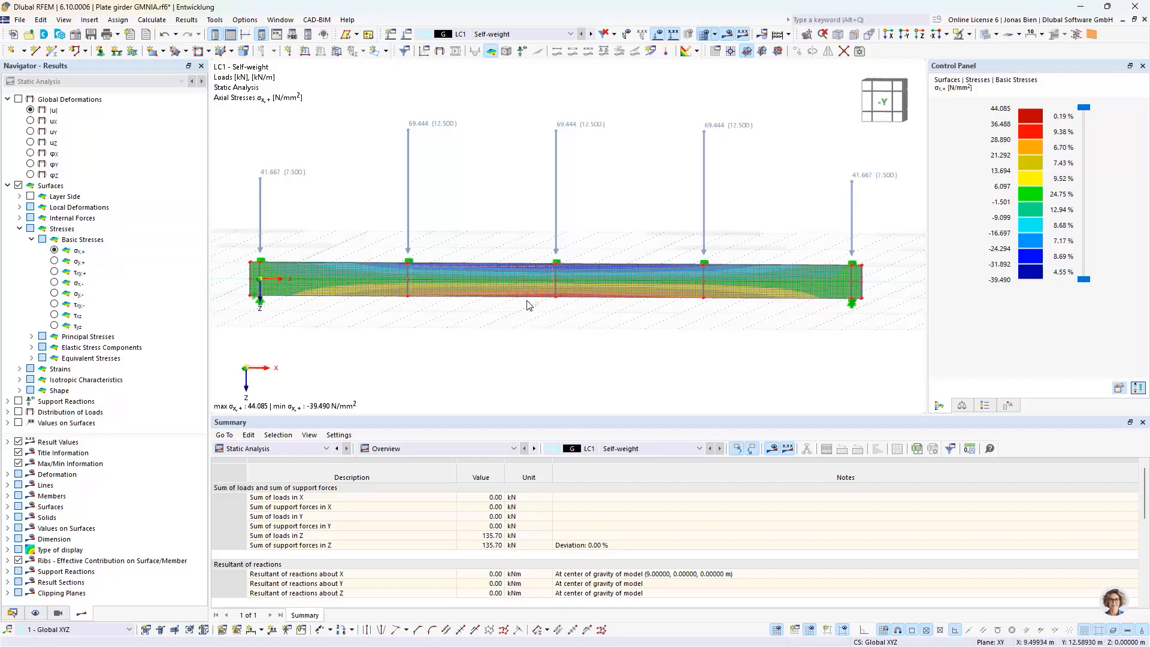
middle_click_drag(526, 301, 647, 314, "ctrl")
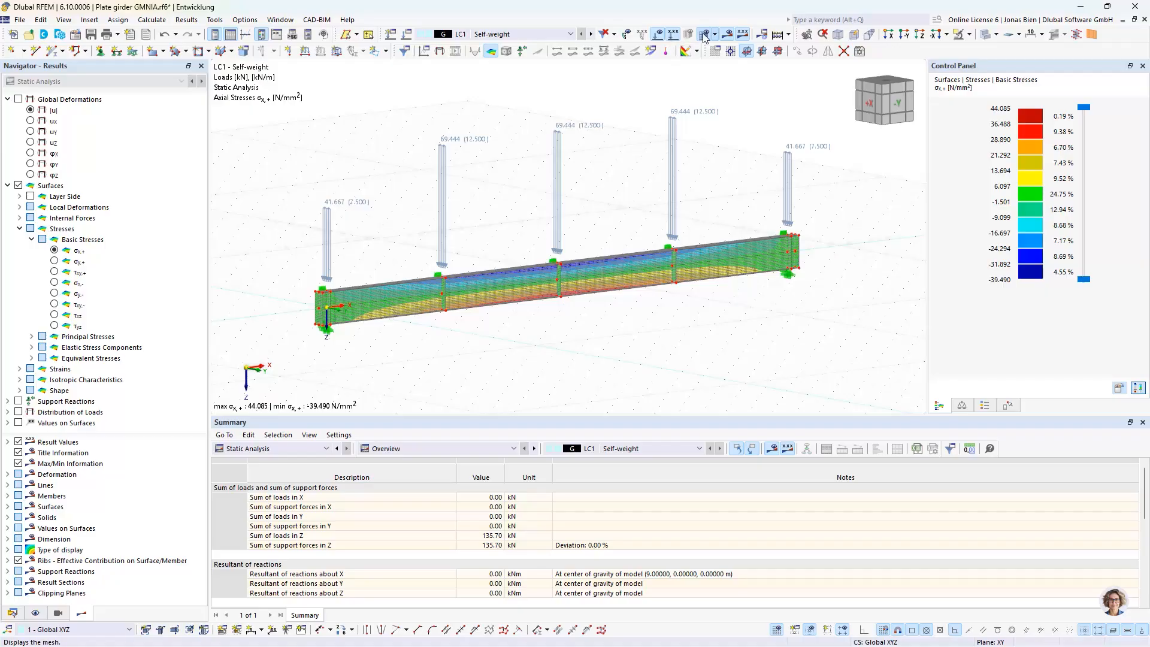
left_click(673, 35)
scroll(561, 311, "up", 1)
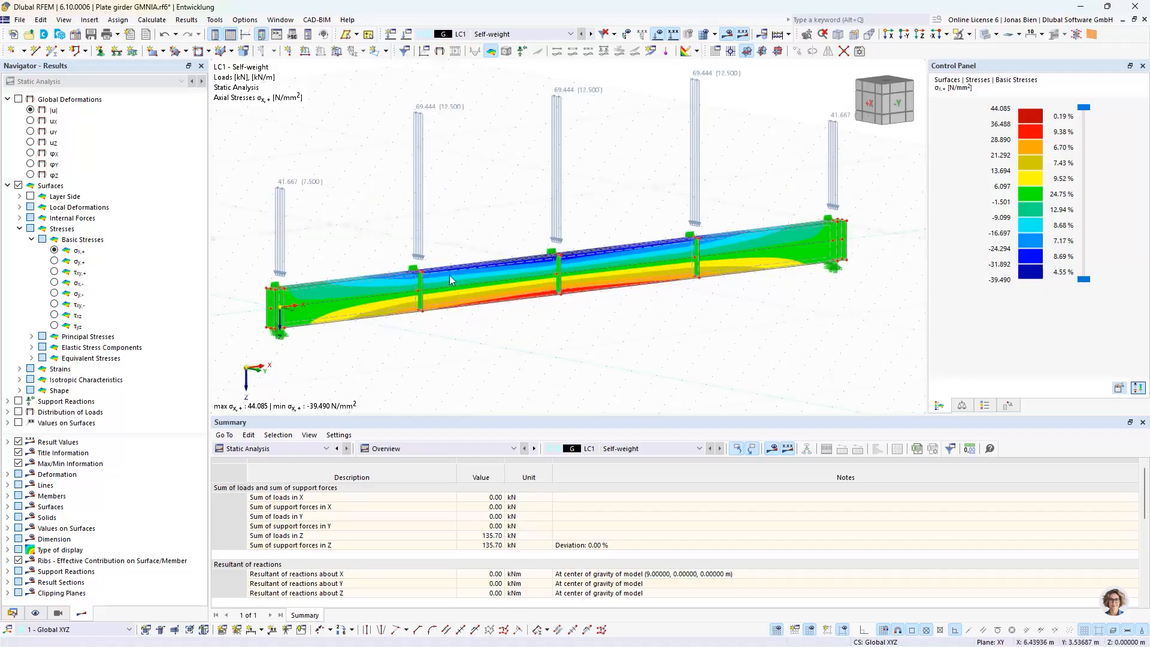
Delete the SLS design situations DS2 Characteristic, DS3 Frequent and DS4 Quasi-permanent from the load cases and combinations
left_click(33, 611)
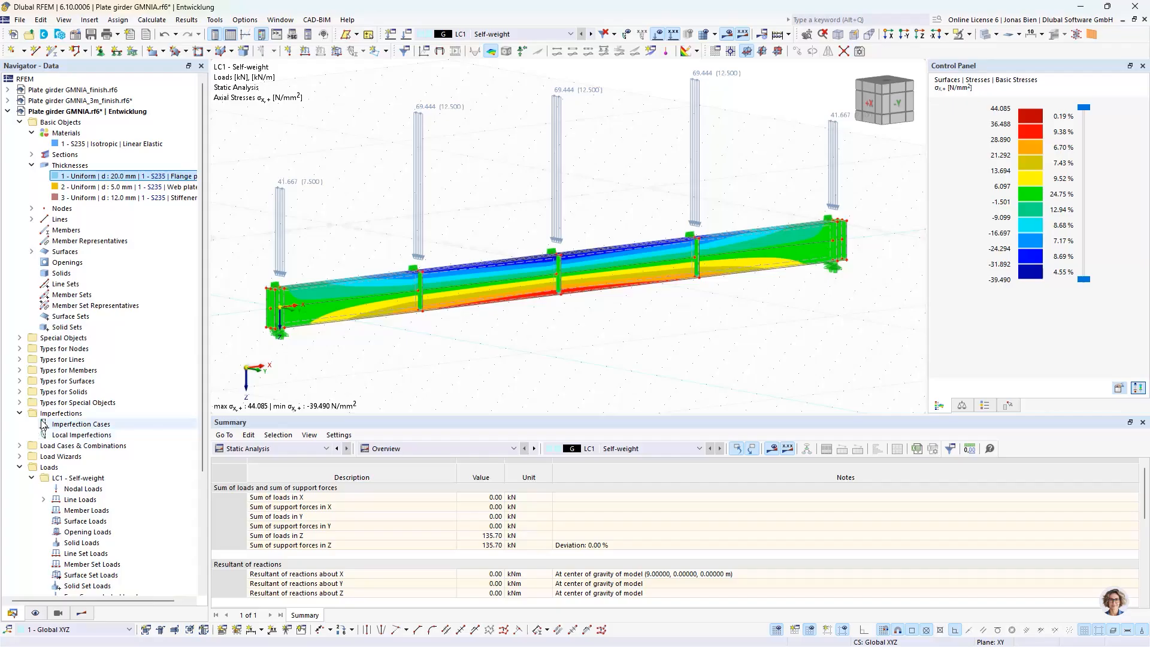
scroll(42, 431, "down", 5)
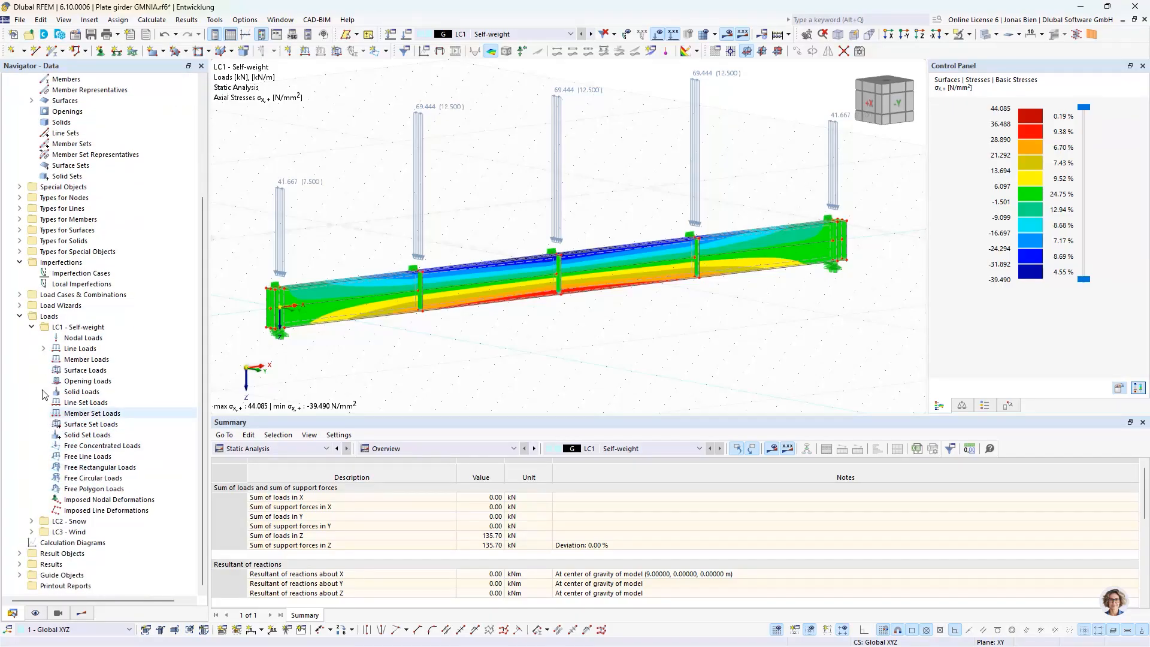
left_click(406, 34)
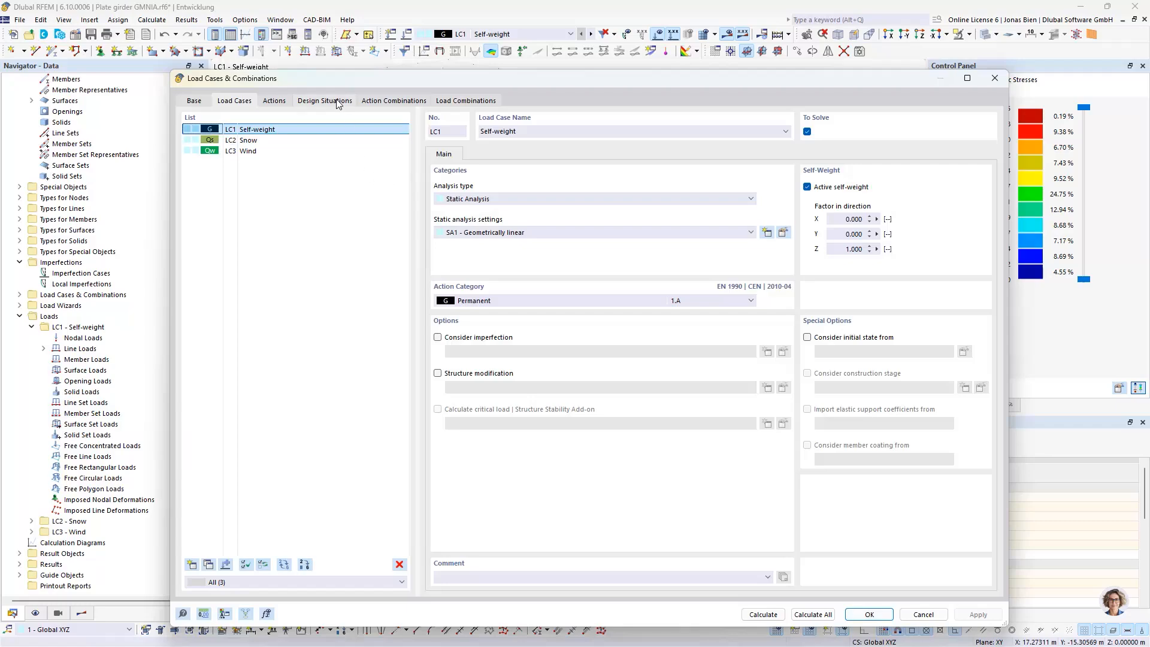
left_click(334, 101)
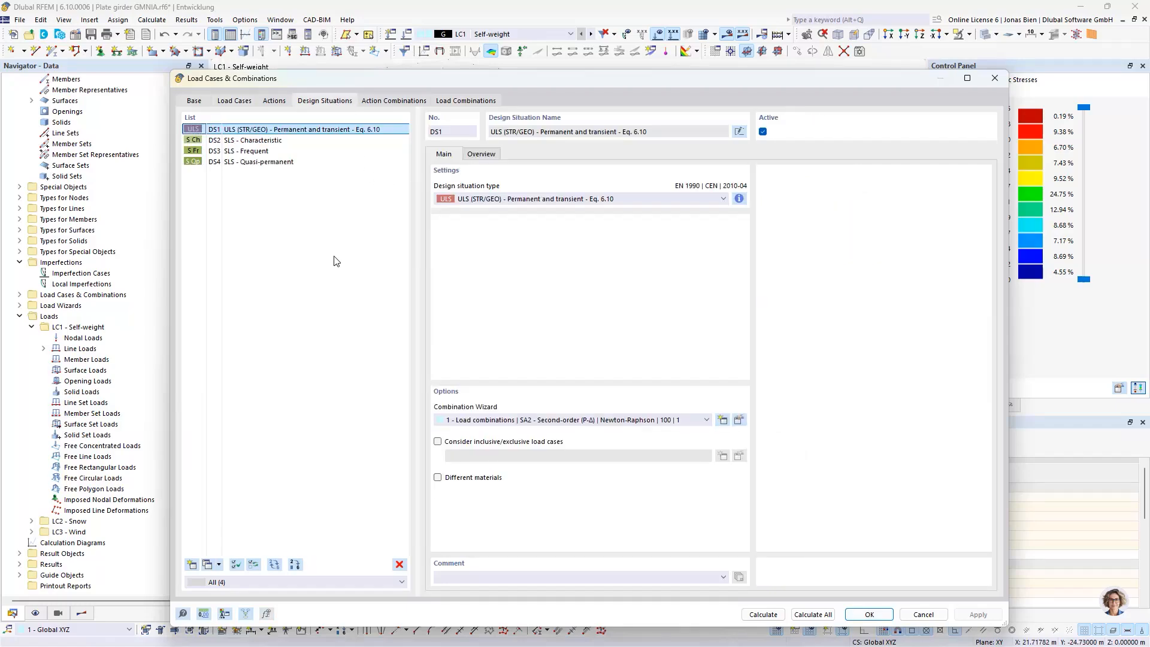
left_click(303, 141)
left_click(287, 161, "shift")
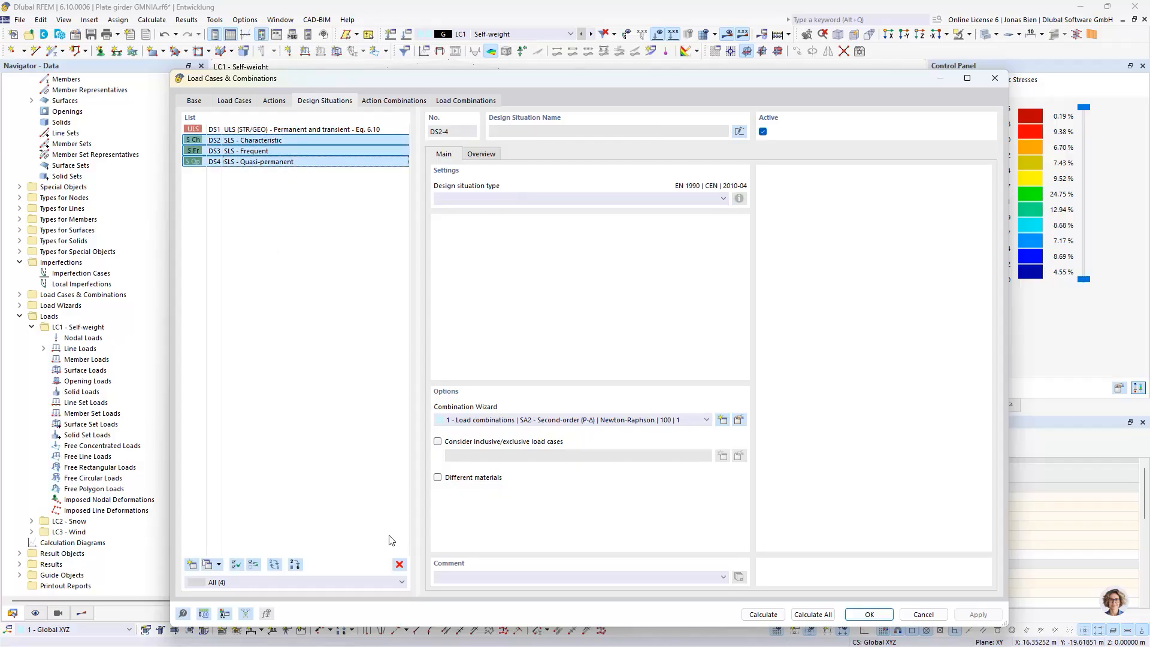
left_click(399, 565)
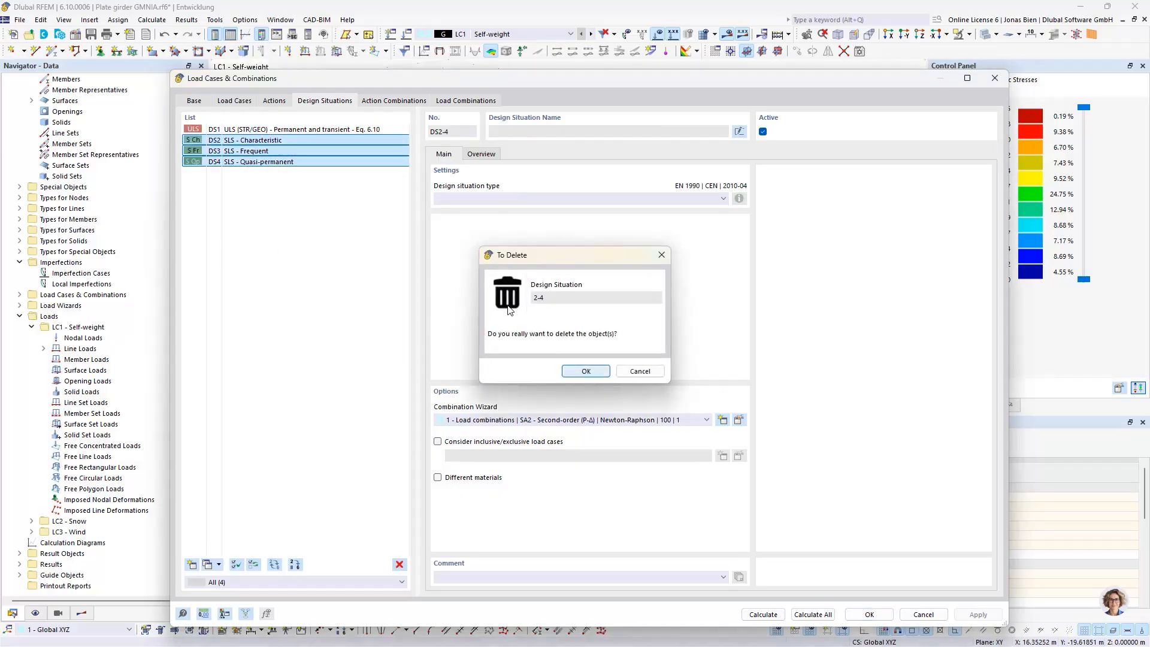
key("Return")
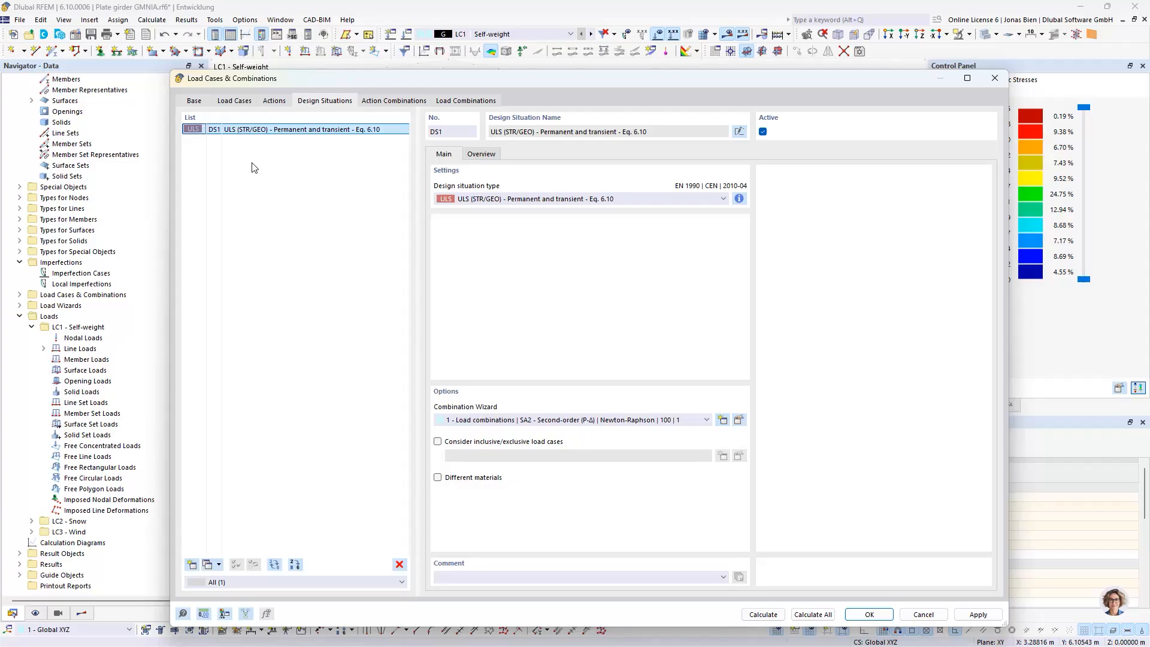
Review the generated load combinations, turn off the combination wizard and keep the existing combinations as user-defined
left_click(451, 105)
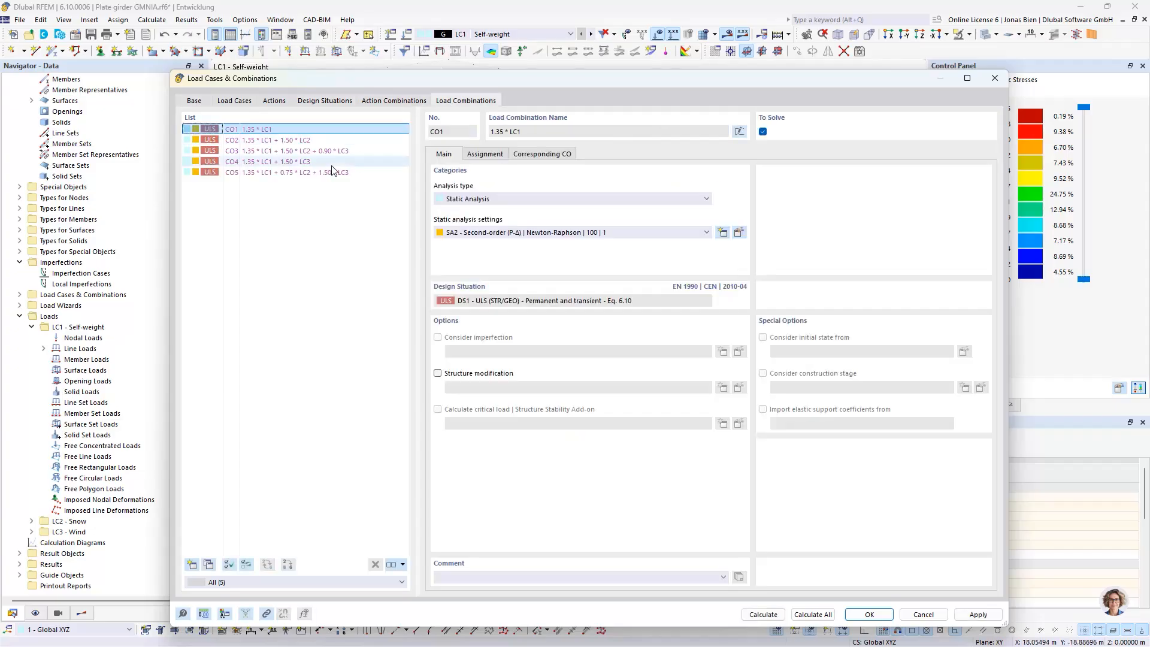
left_click(203, 103)
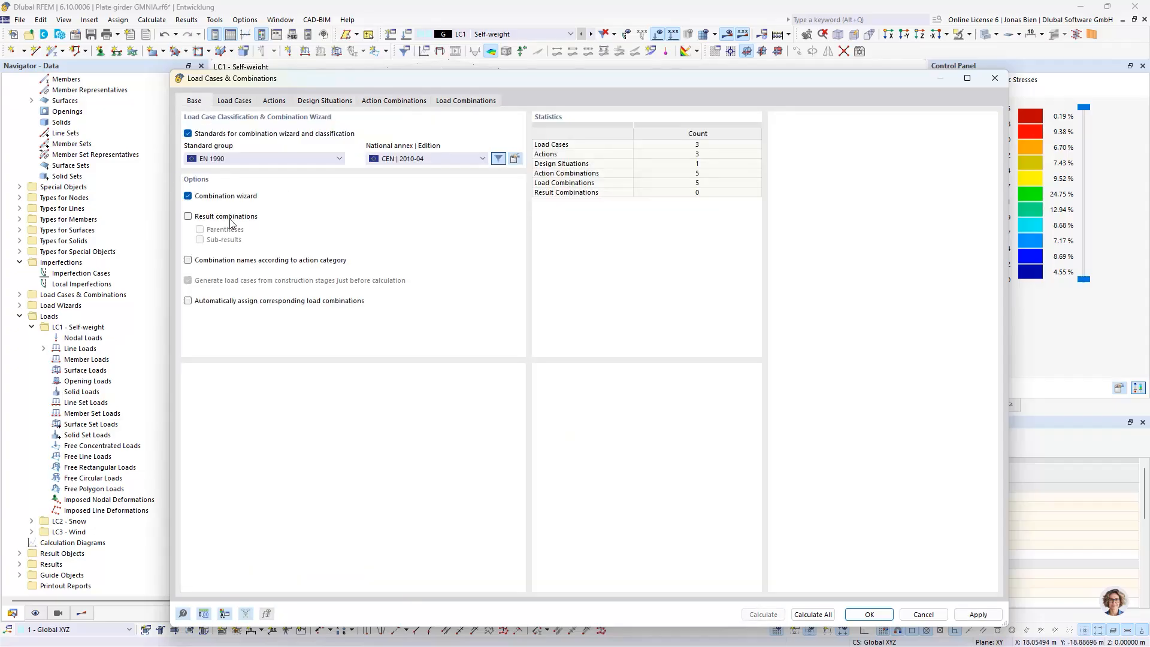
left_click(478, 103)
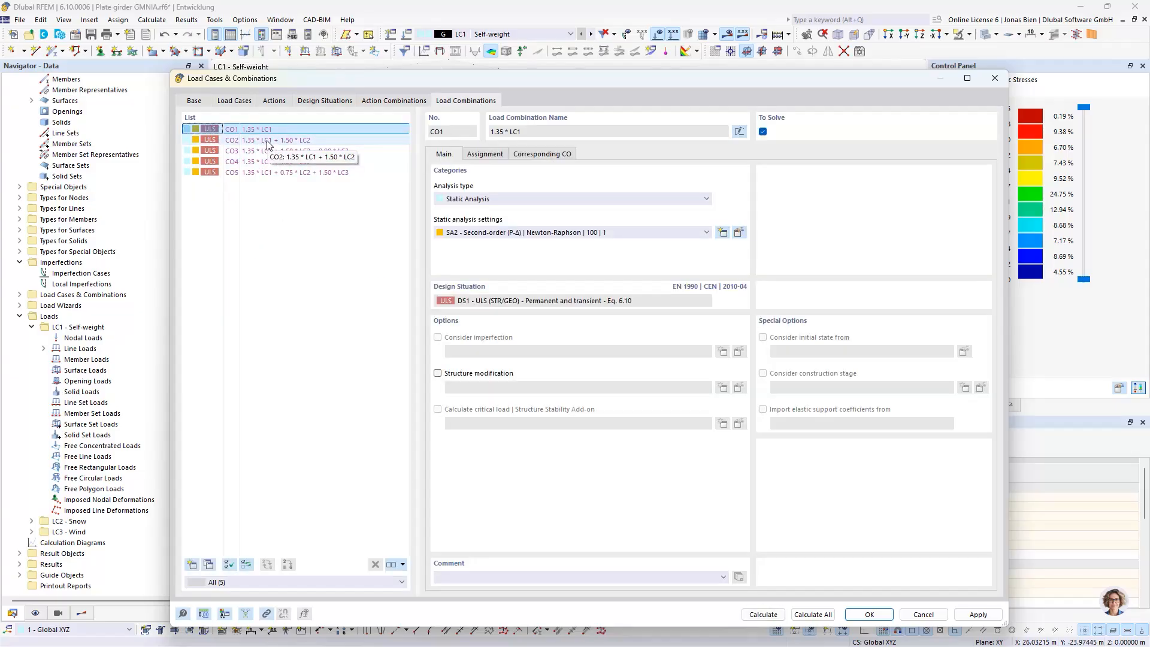
left_click(267, 141)
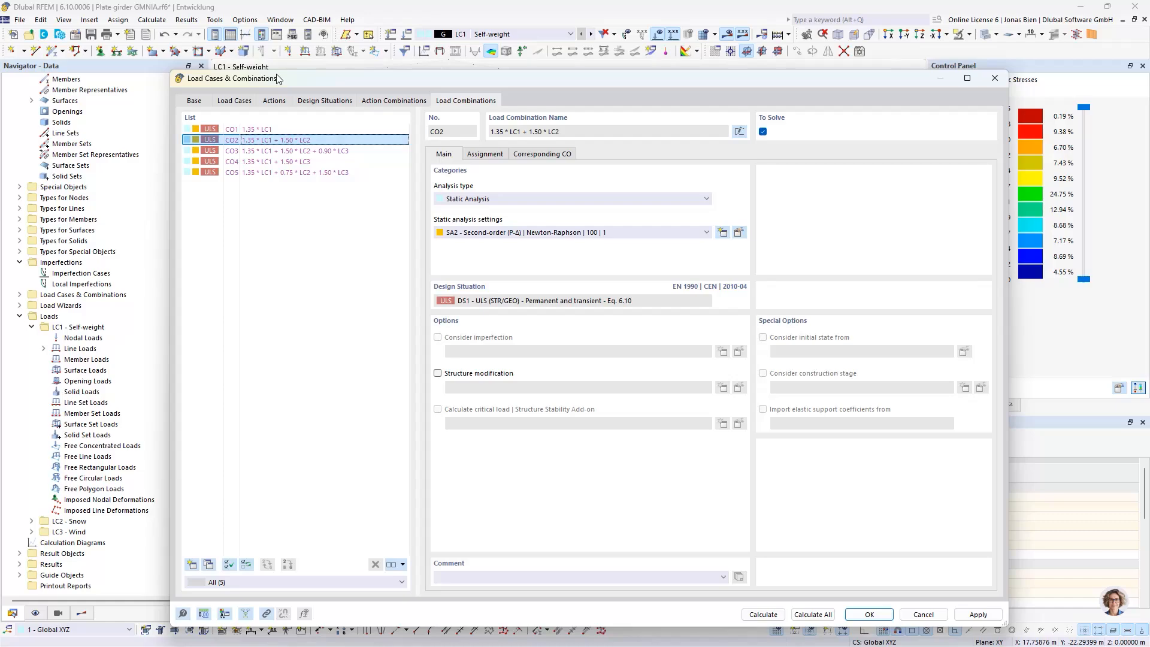
left_click(278, 152)
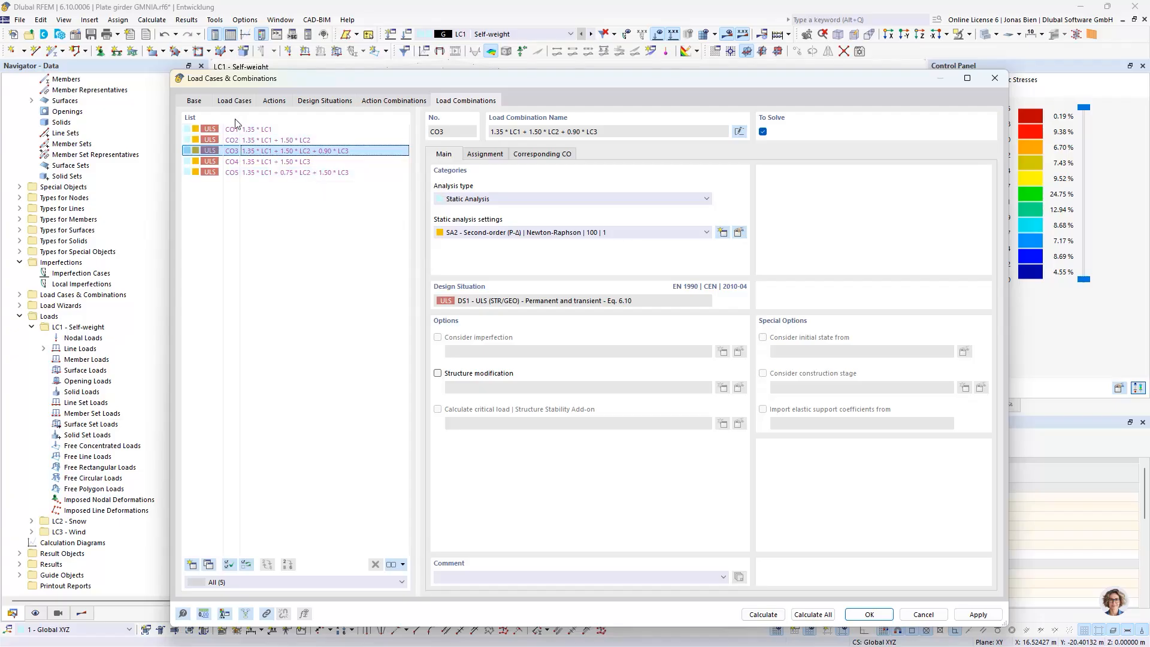
left_click(202, 107)
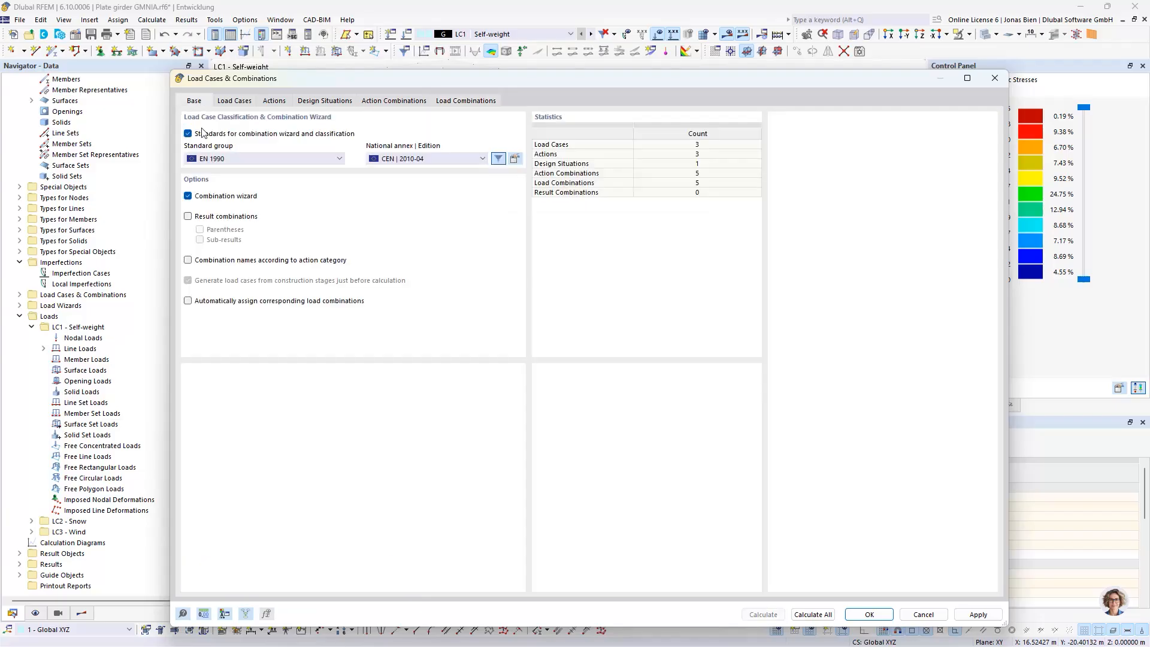
left_click(221, 199)
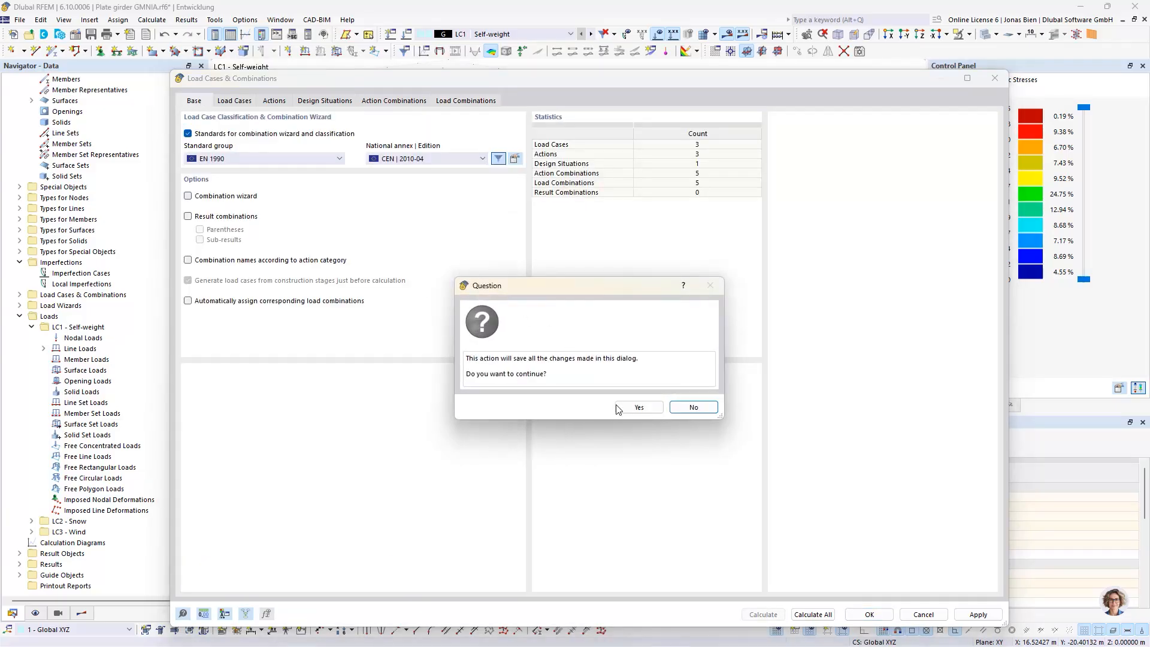
left_click(639, 409)
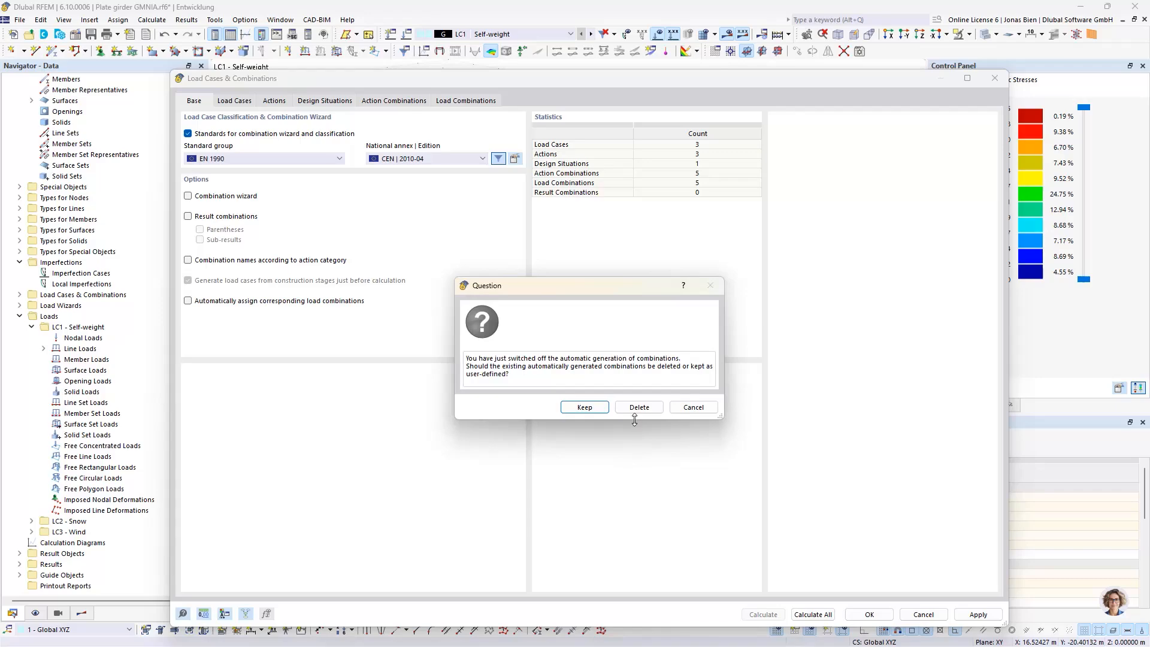
left_click(584, 408)
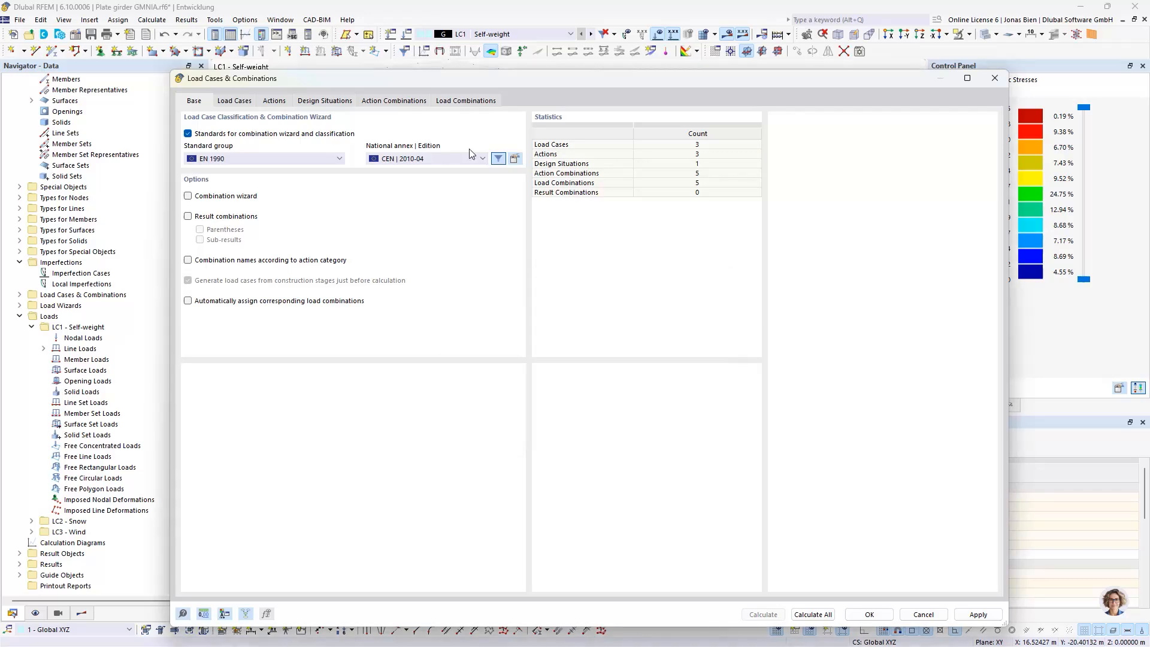
Delete load combinations CO1, CO2, CO4 and CO5, keeping only CO3 (1.35 * LC1 + 1.50 * LC2 + 0.90 * LC3)
left_click(336, 101)
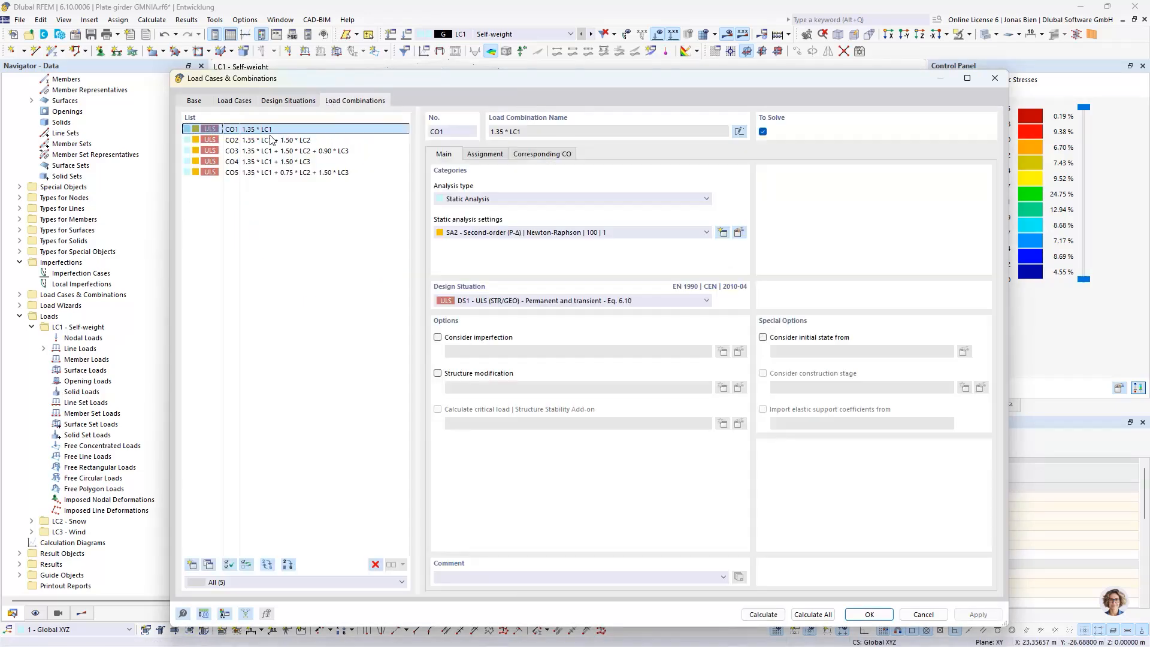
left_click(254, 141, "ctrl")
left_click(251, 141)
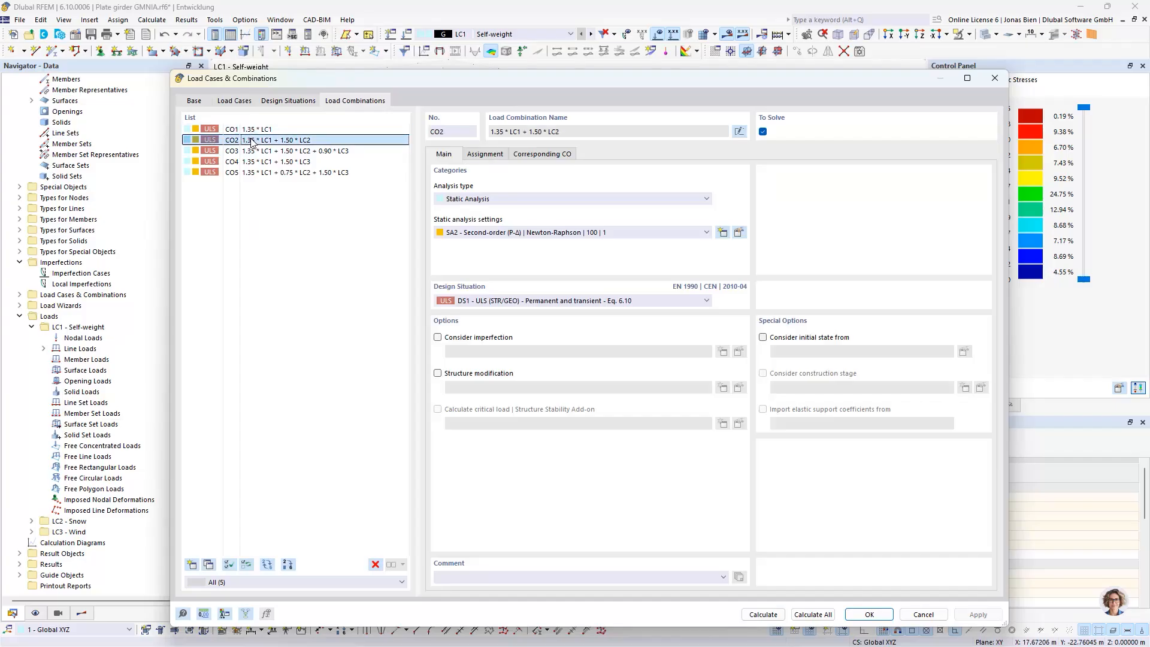
left_click(249, 130)
left_click(248, 140, "ctrl")
left_click(246, 162, "ctrl")
left_click(245, 172, "ctrl")
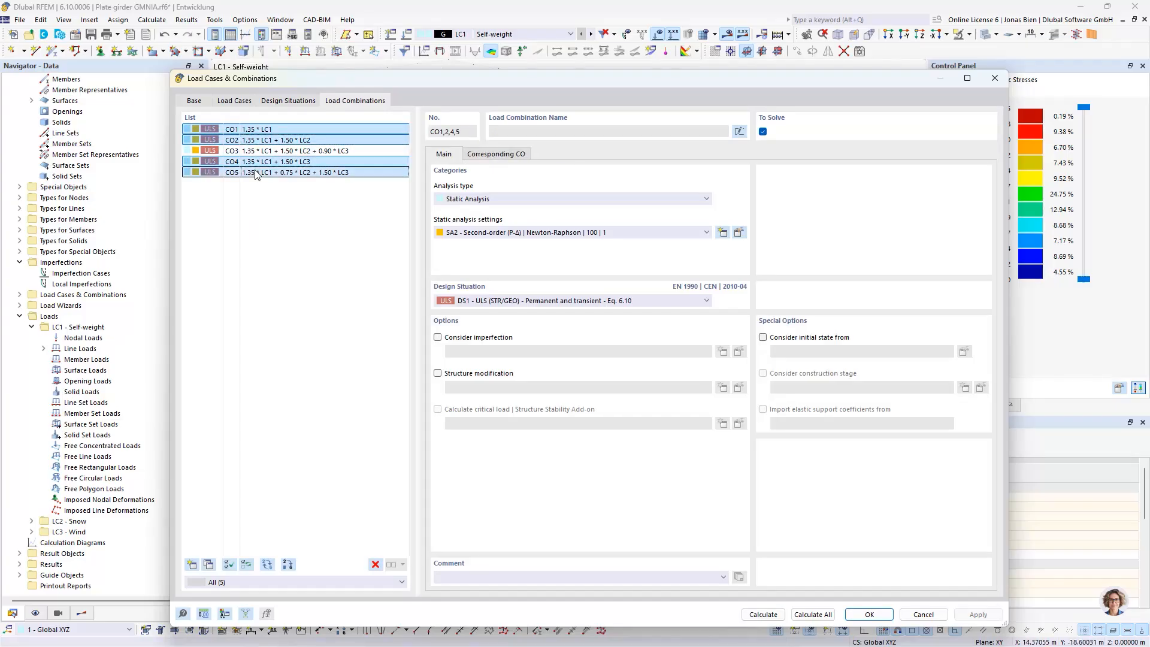
left_click(375, 564)
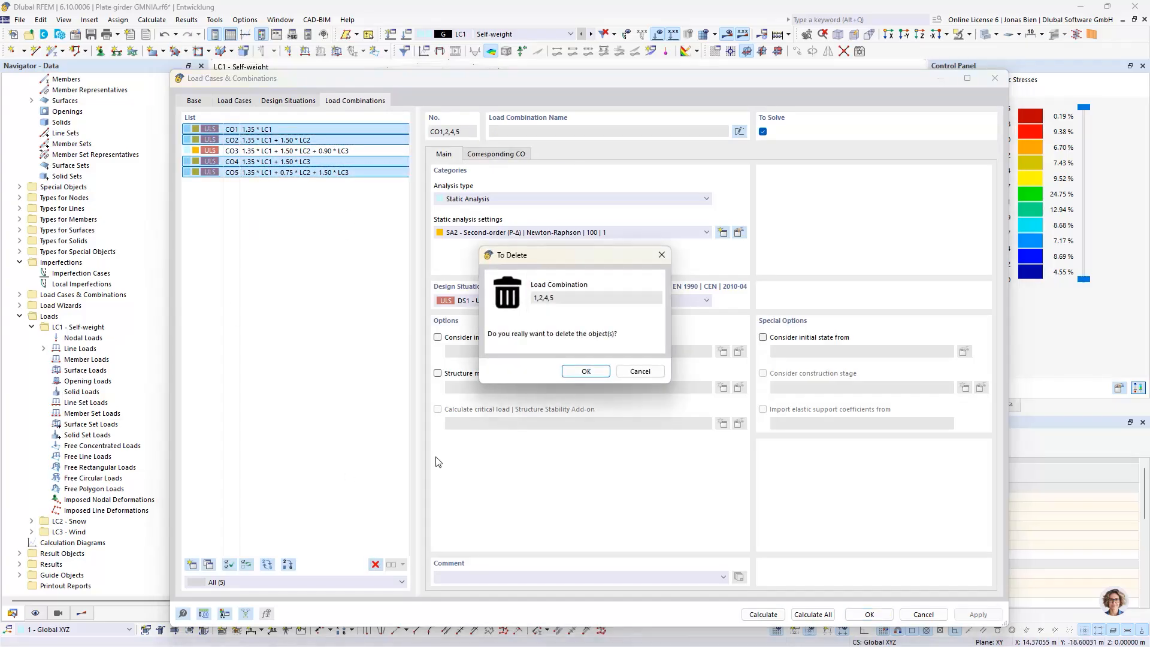
left_click(584, 371)
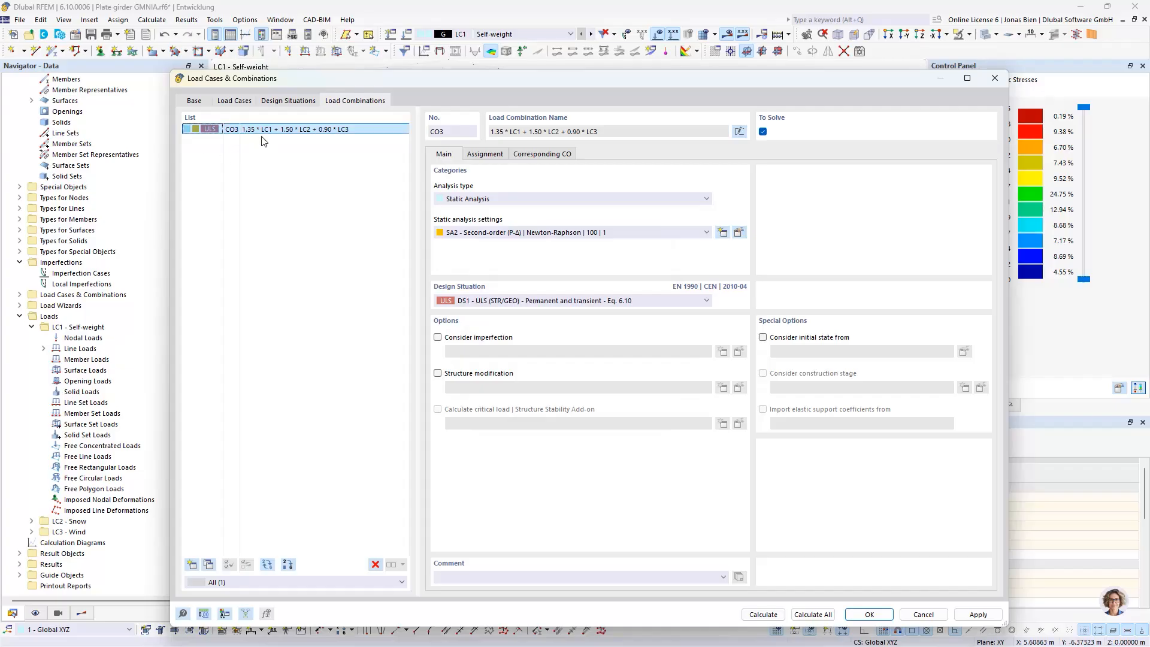
Set the static analysis settings of CO3 to SA1 - Geometrically linear, apply them and view the combined loads on the girder
left_click(508, 232)
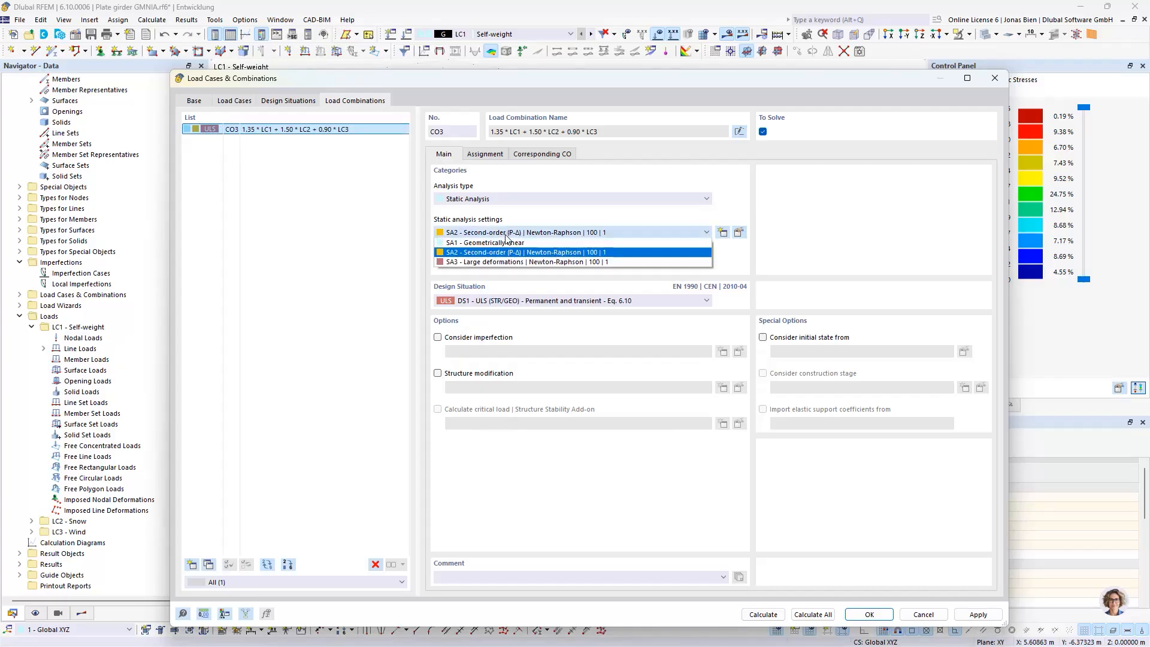
left_click(501, 242)
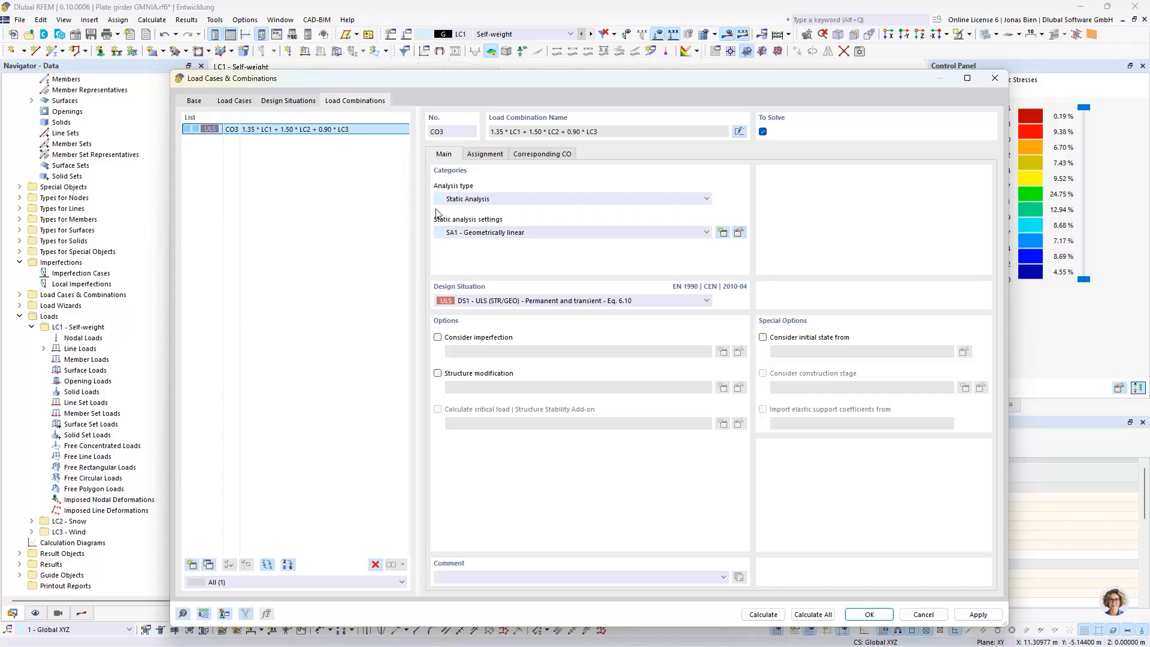
key("Return")
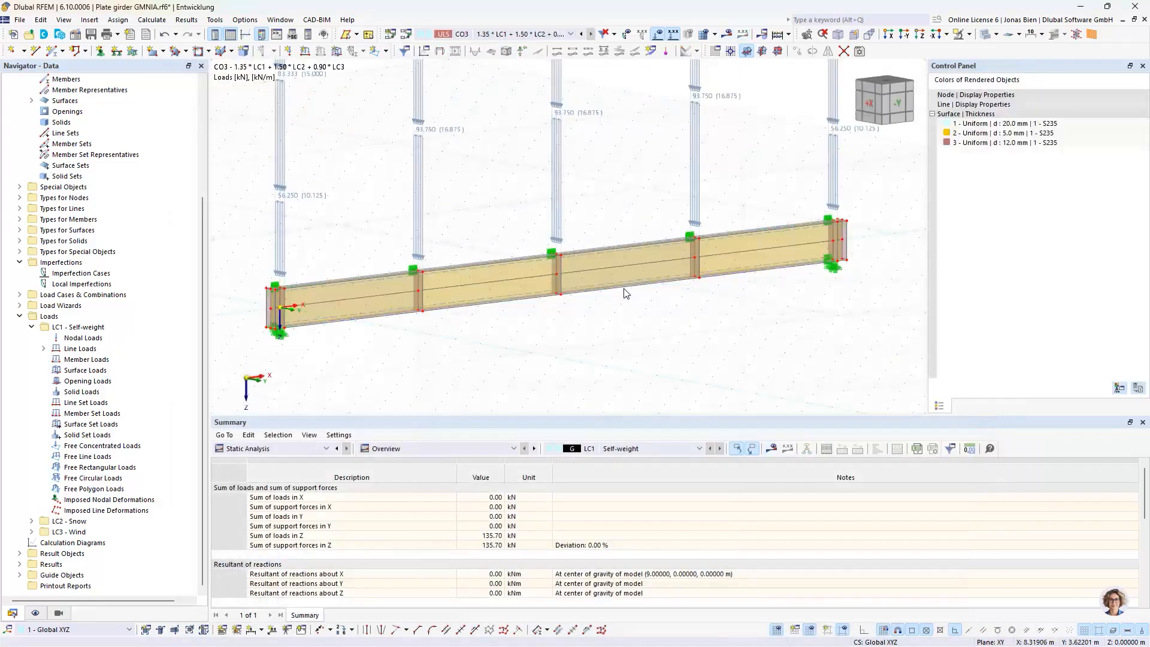
scroll(628, 368, "down", 2)
middle_click_drag(628, 369, 626, 367)
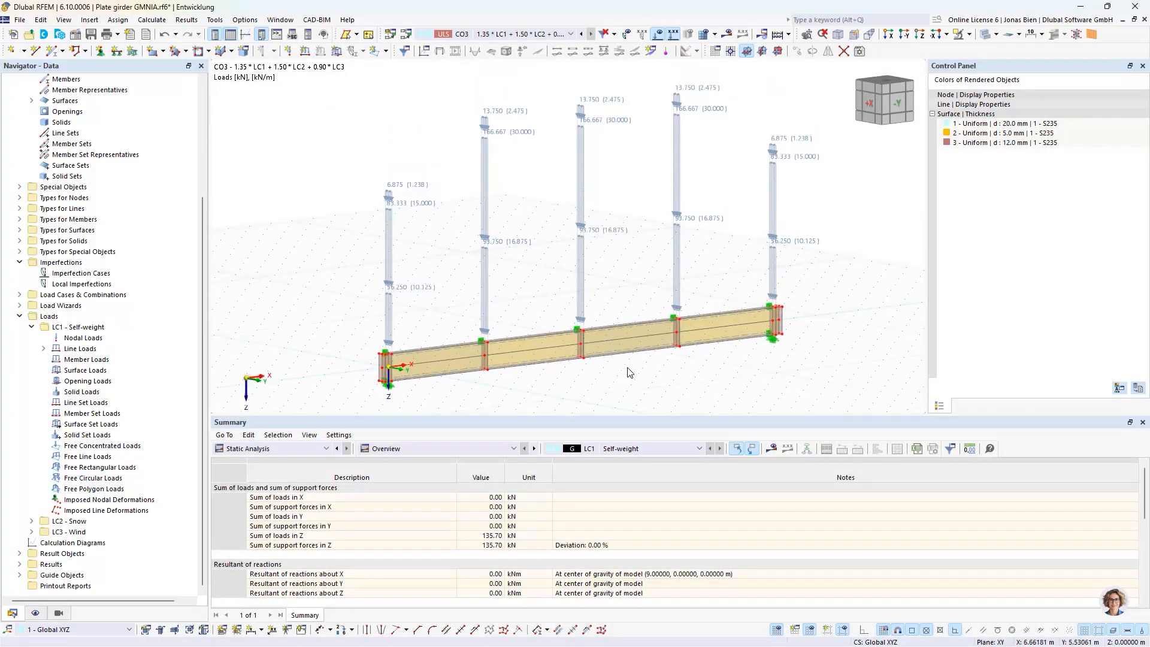
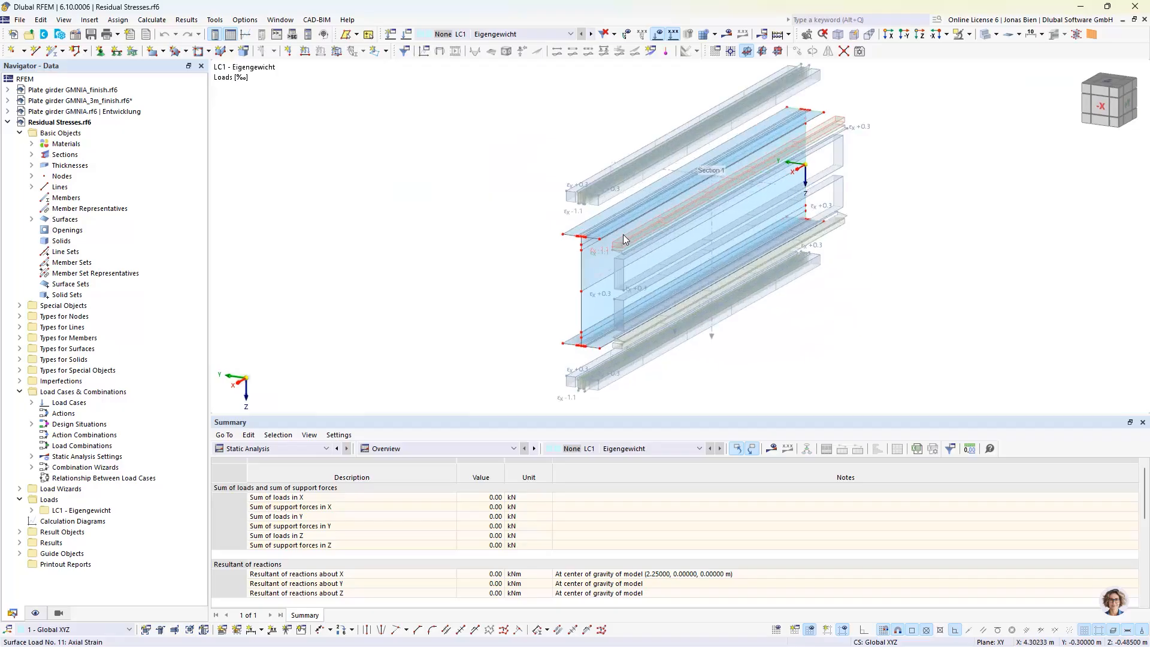
Open the strain load on the outer strip of the top flange and examine its load type and distribution options
mouse_move(621, 240)
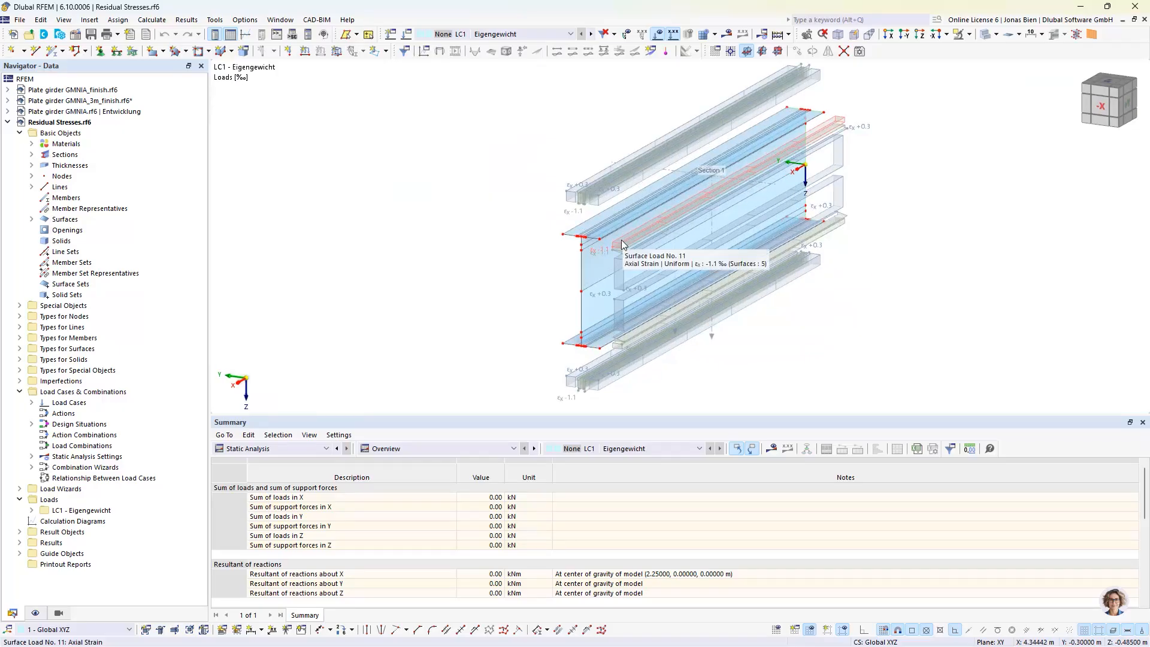
scroll(622, 244, "up", 5)
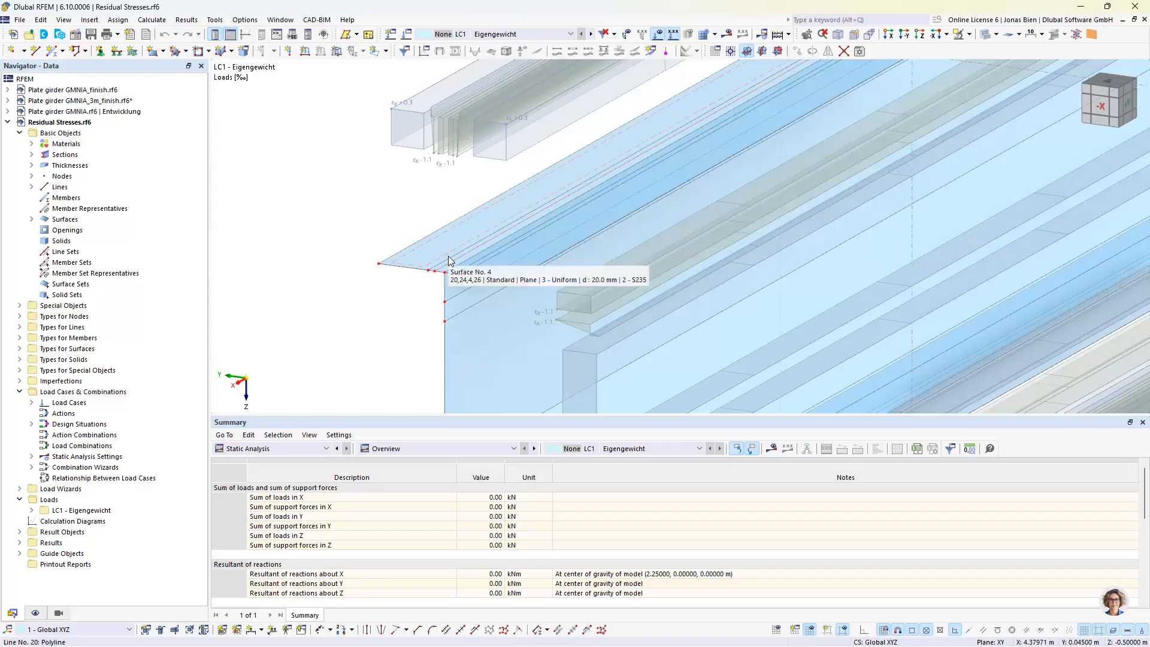
scroll(521, 225, "down", 1)
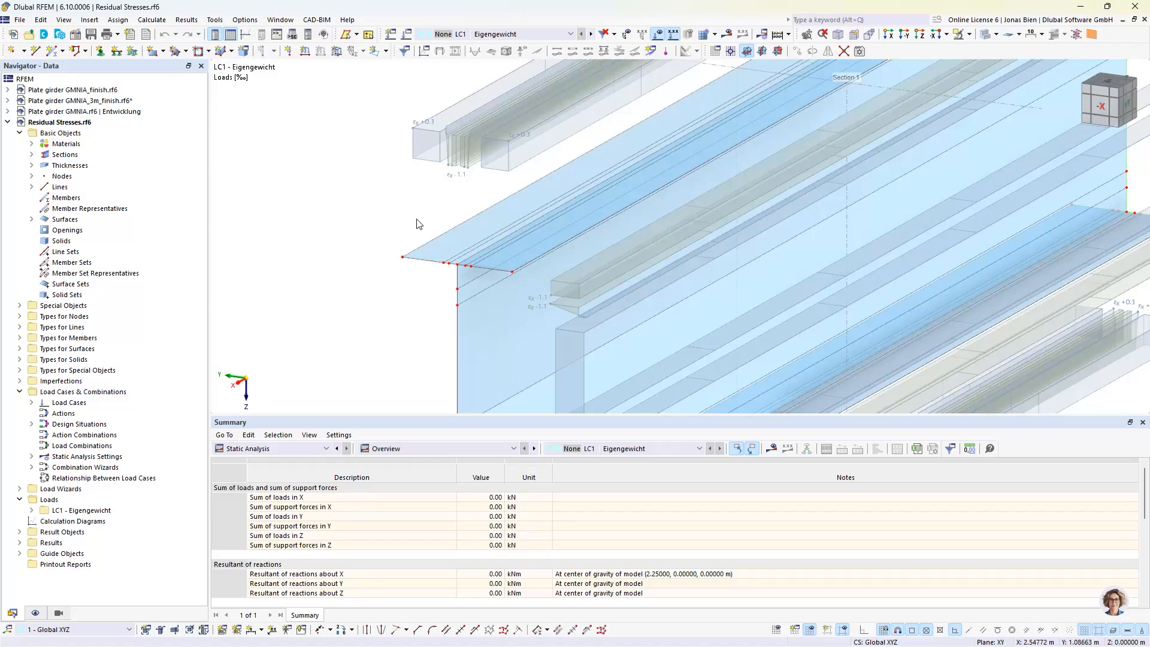
scroll(679, 220, "down", 1)
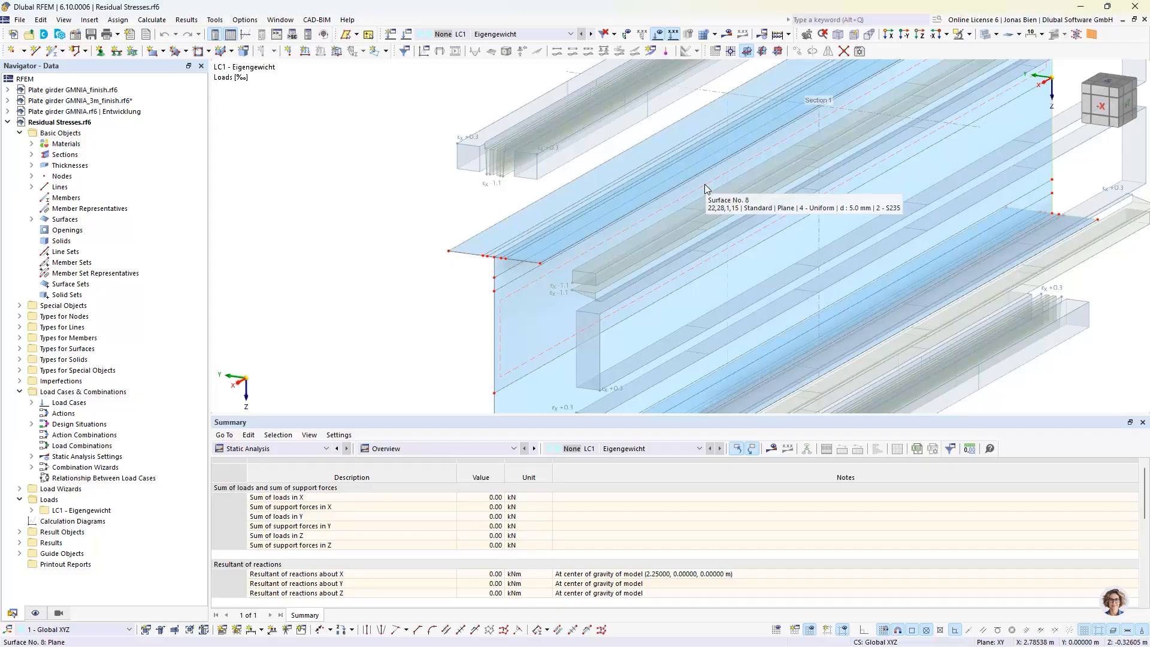
mouse_move(598, 197)
middle_mouse_down()
mouse_move(619, 185)
mouse_move(587, 195)
middle_mouse_up()
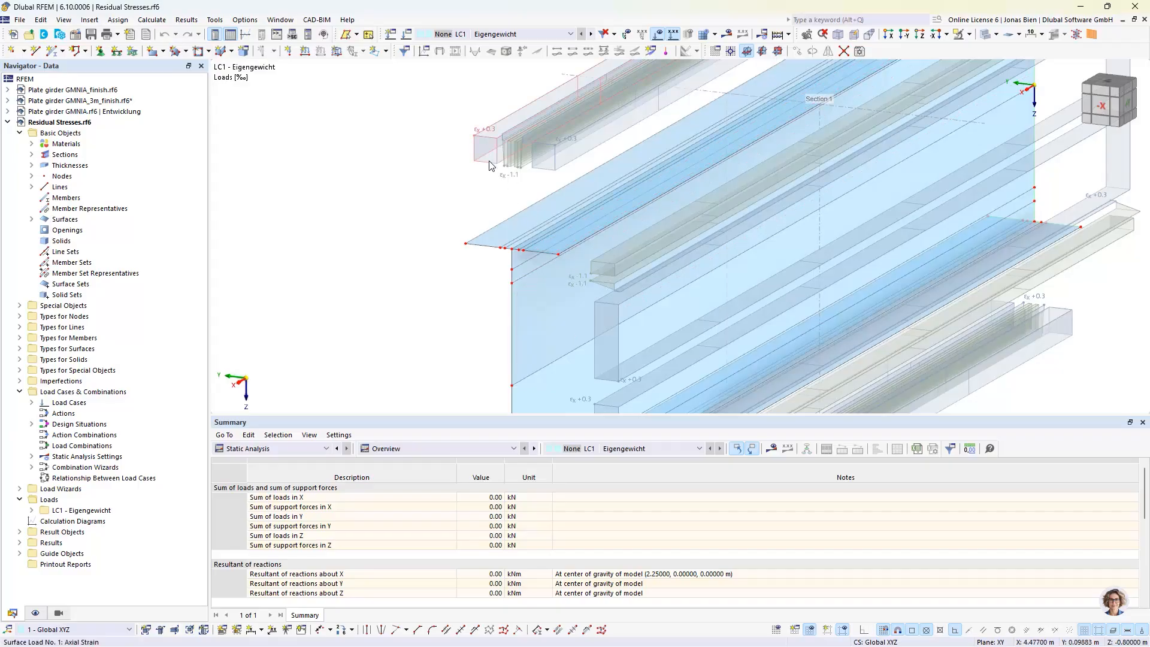
mouse_move(490, 166)
double_click(489, 166)
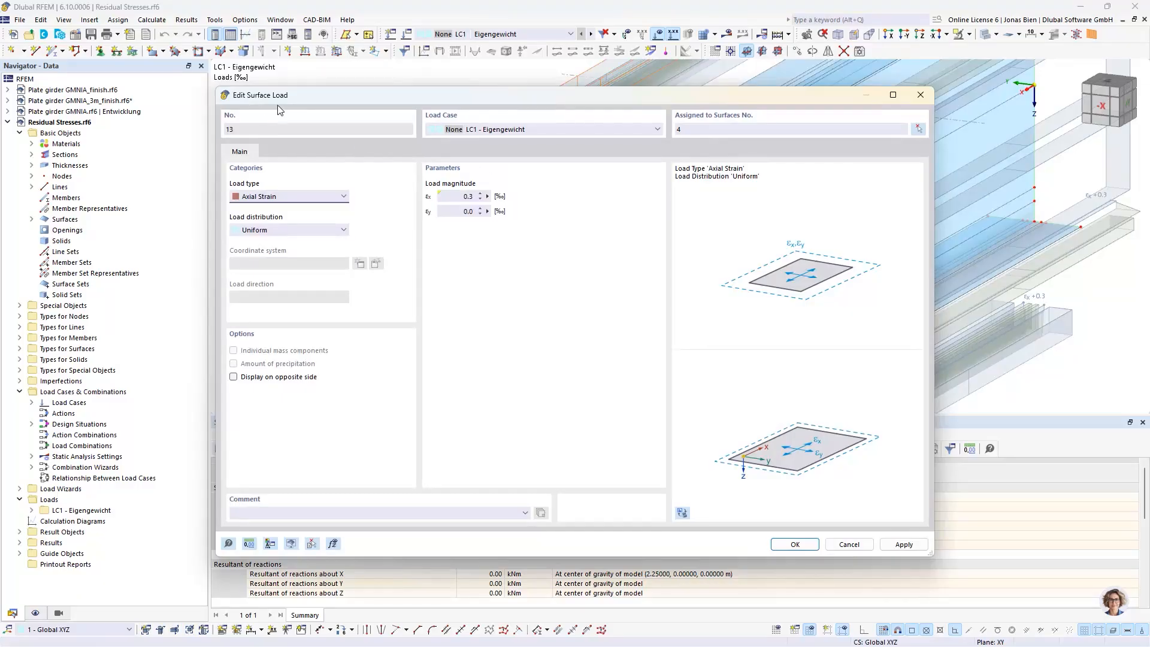
left_click(276, 197)
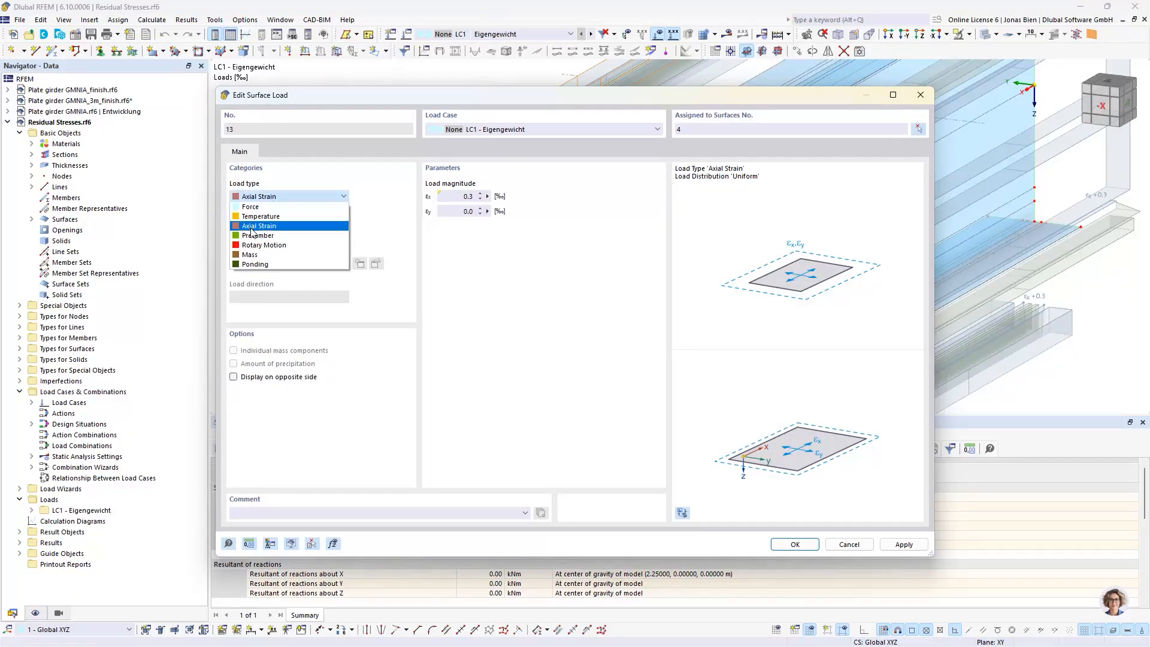
left_click(285, 195)
left_click(277, 230)
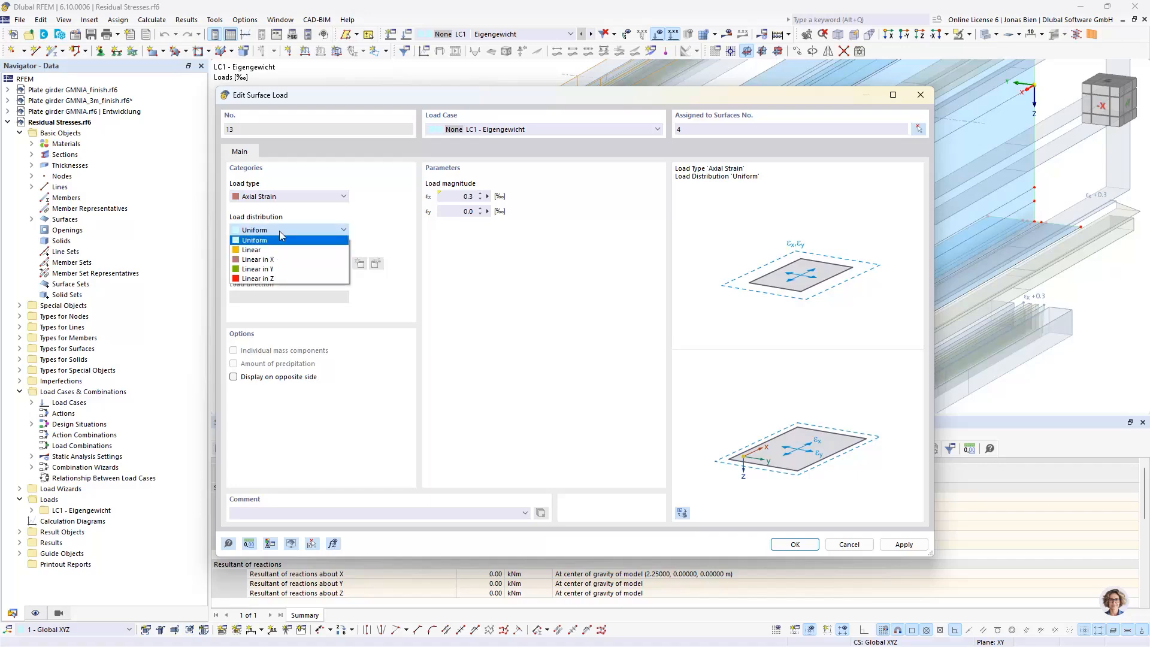
left_click(281, 239)
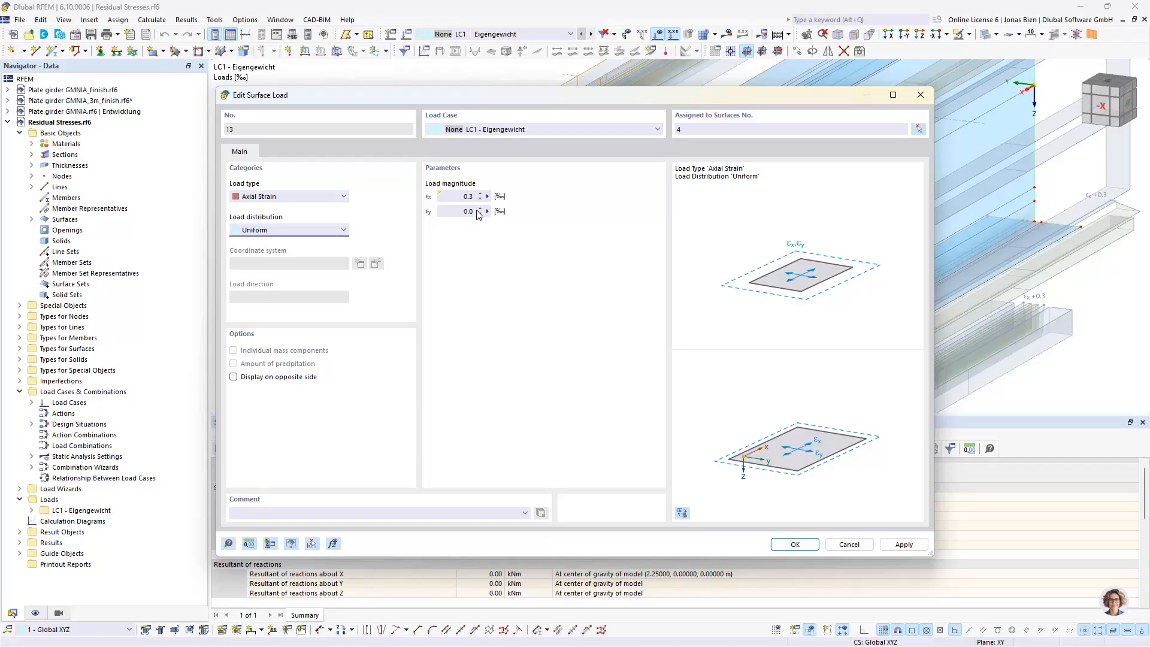
Inspect the formula behind the εx magnitude of the outer flange strain load and close the load without applying changes
left_click_drag(542, 95, 538, 210)
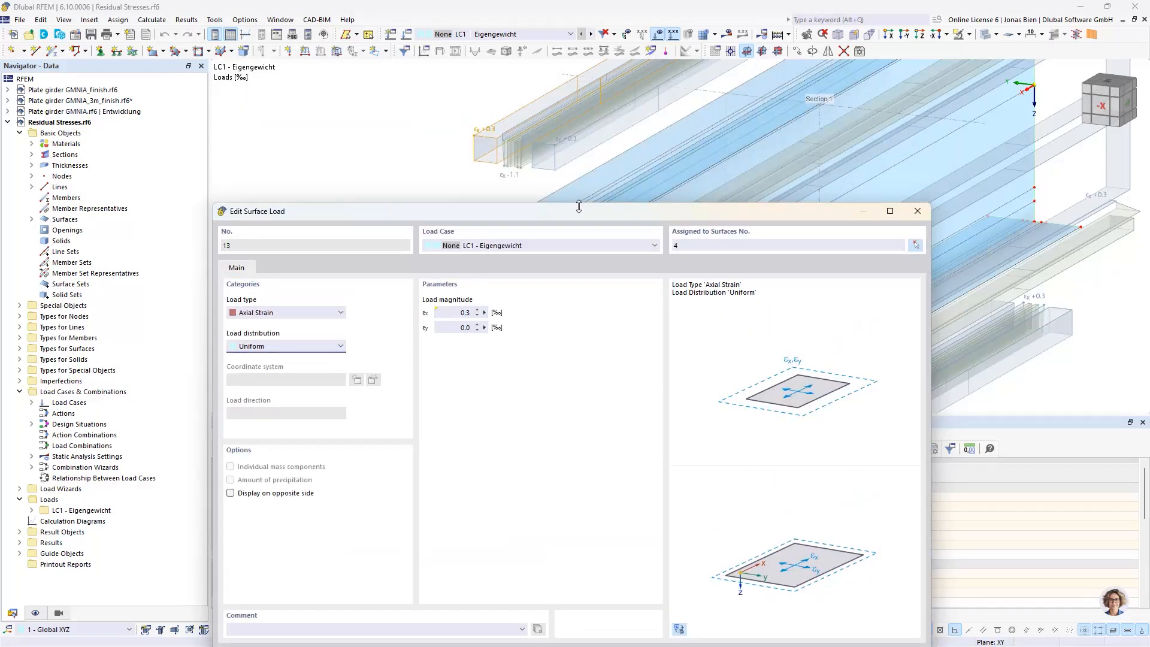
left_click(485, 313)
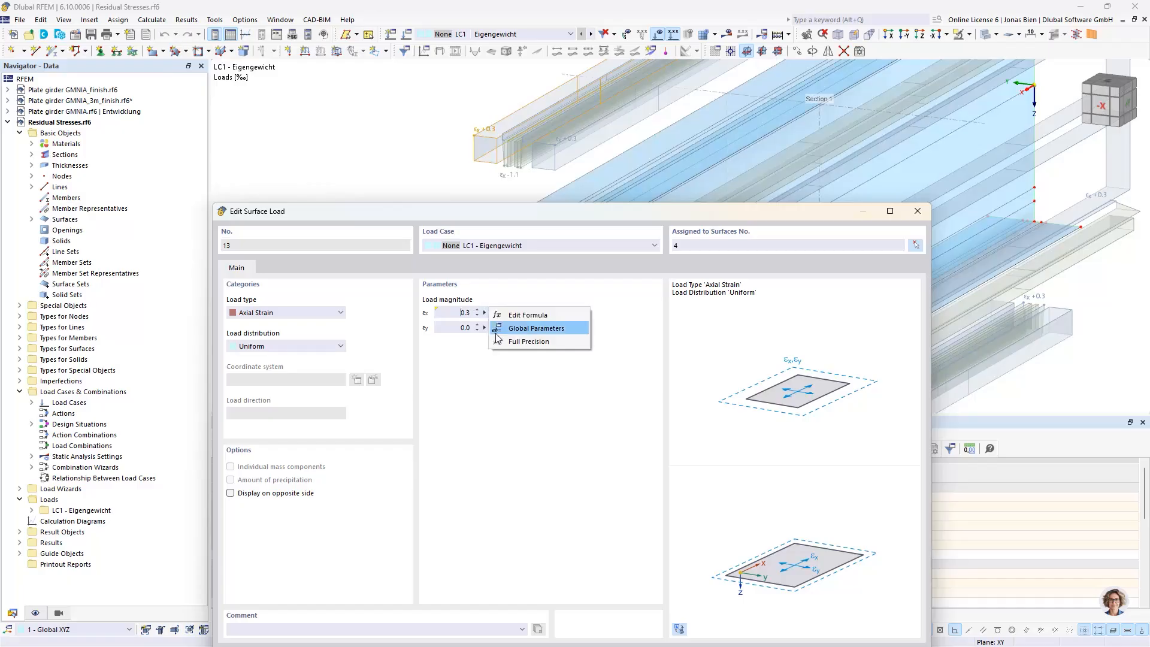
left_click(524, 317)
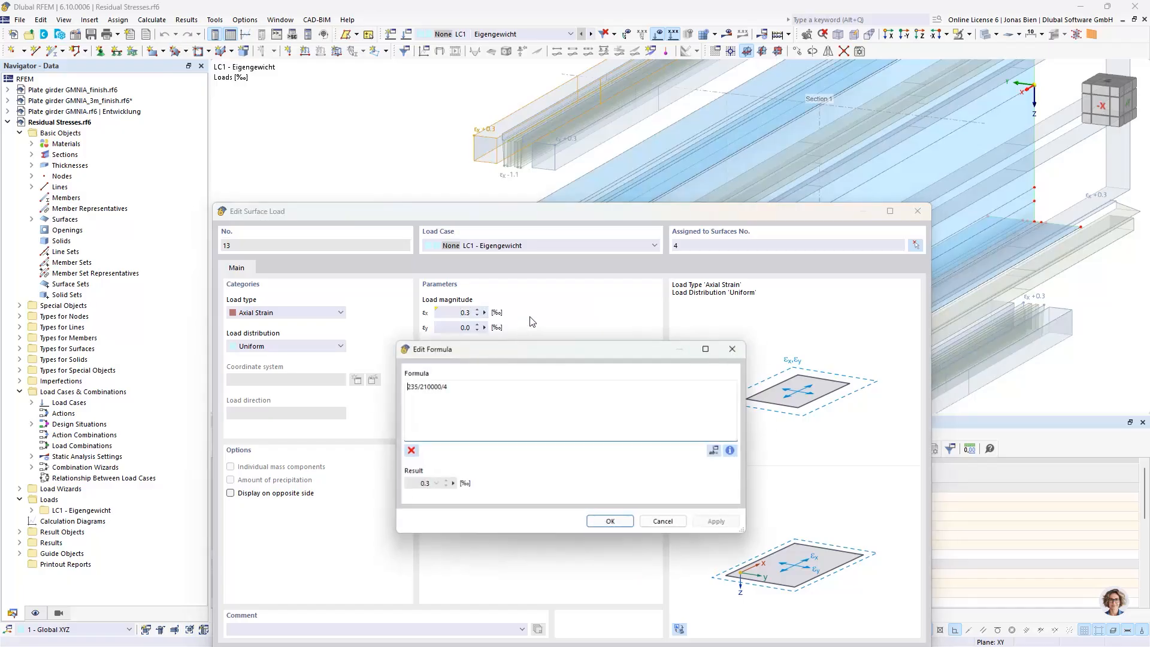
left_click_drag(403, 385, 417, 385)
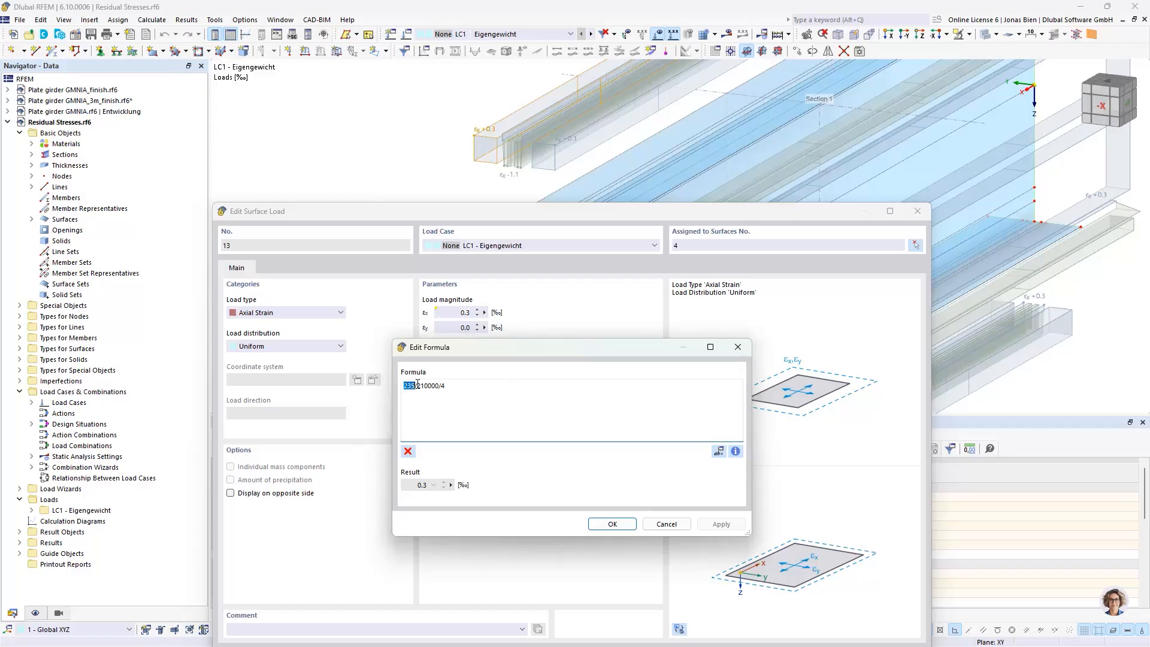
double_click(431, 385)
double_click(442, 385)
left_click(666, 524)
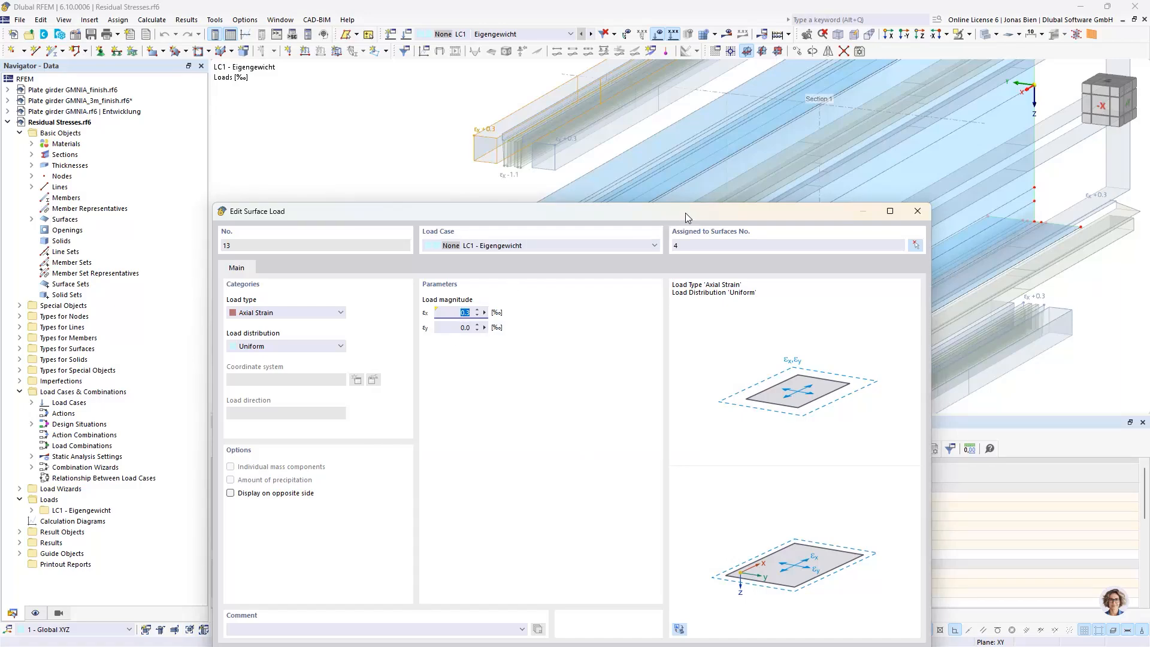
left_click_drag(686, 213, 684, 245)
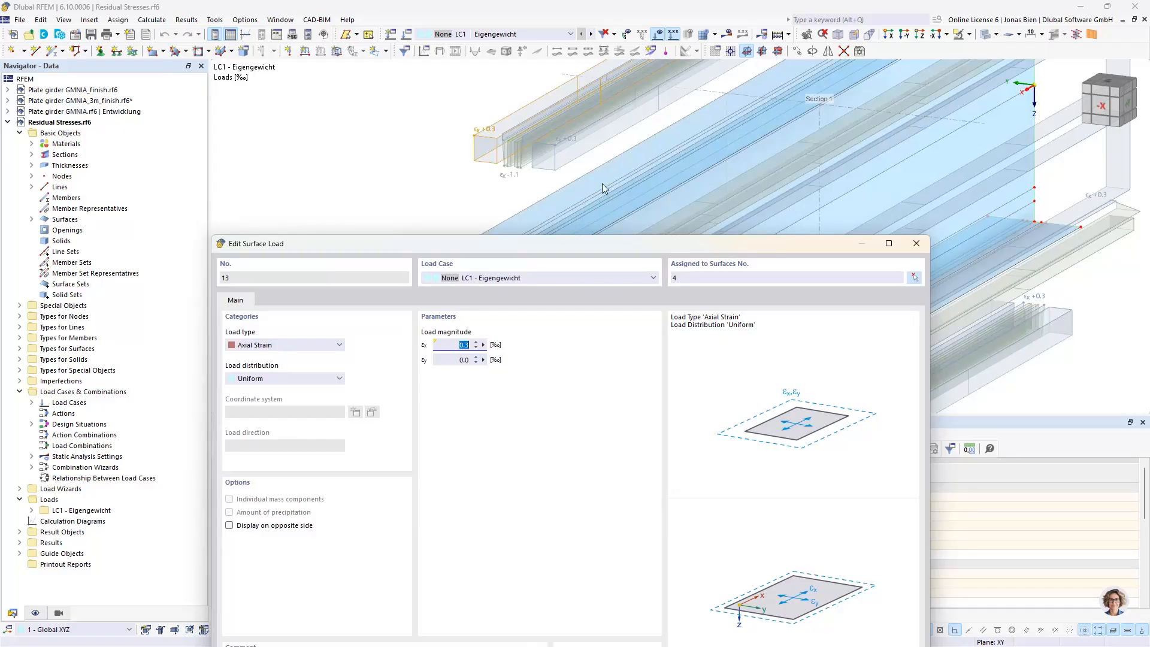
left_click(916, 245)
left_click(648, 525)
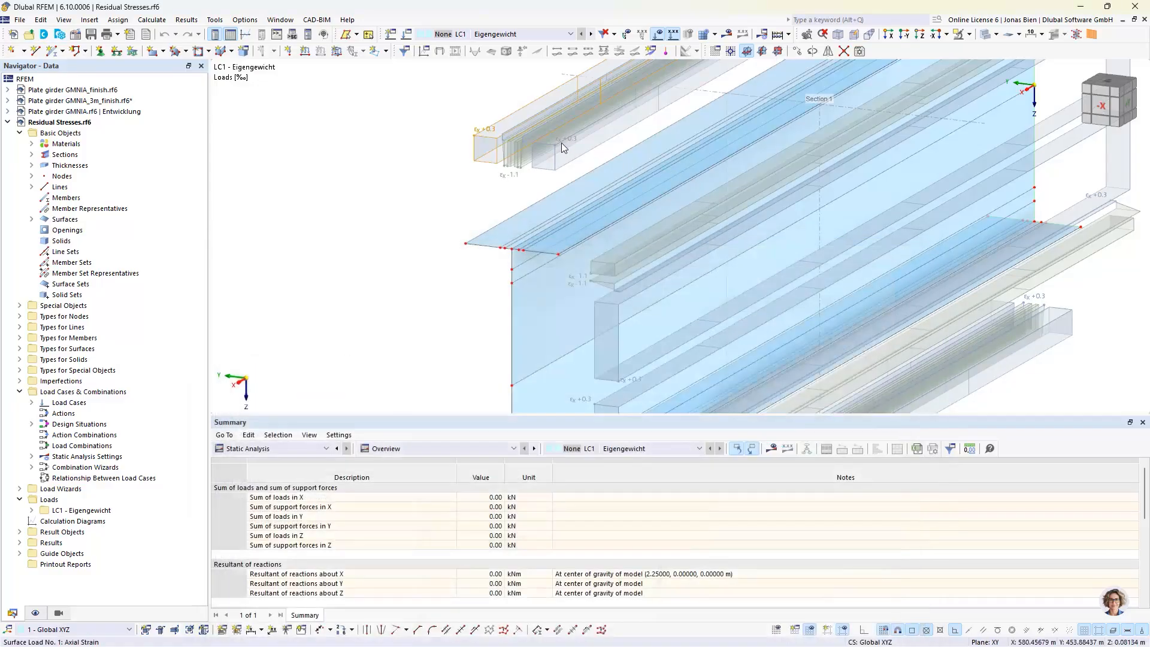
Examine the uniform strain load on the flange strip beside the web and the linear strain load on the adjacent strip
scroll(560, 147, "up", 1)
scroll(538, 157, "up", 3)
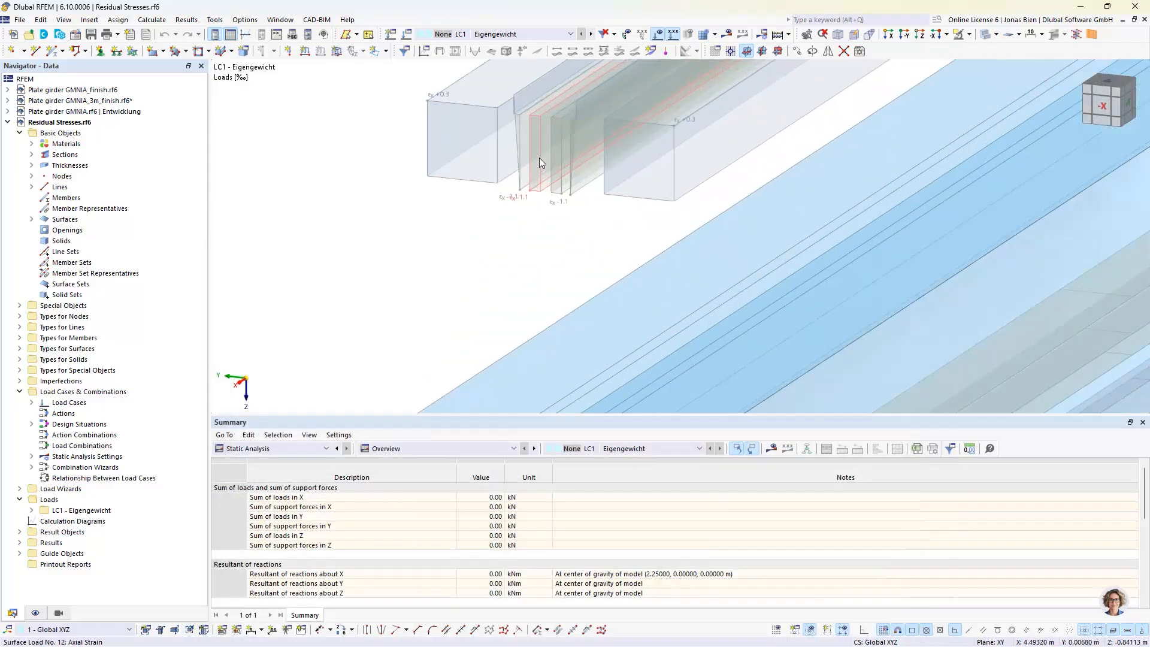
middle_click_drag(539, 157, 632, 146)
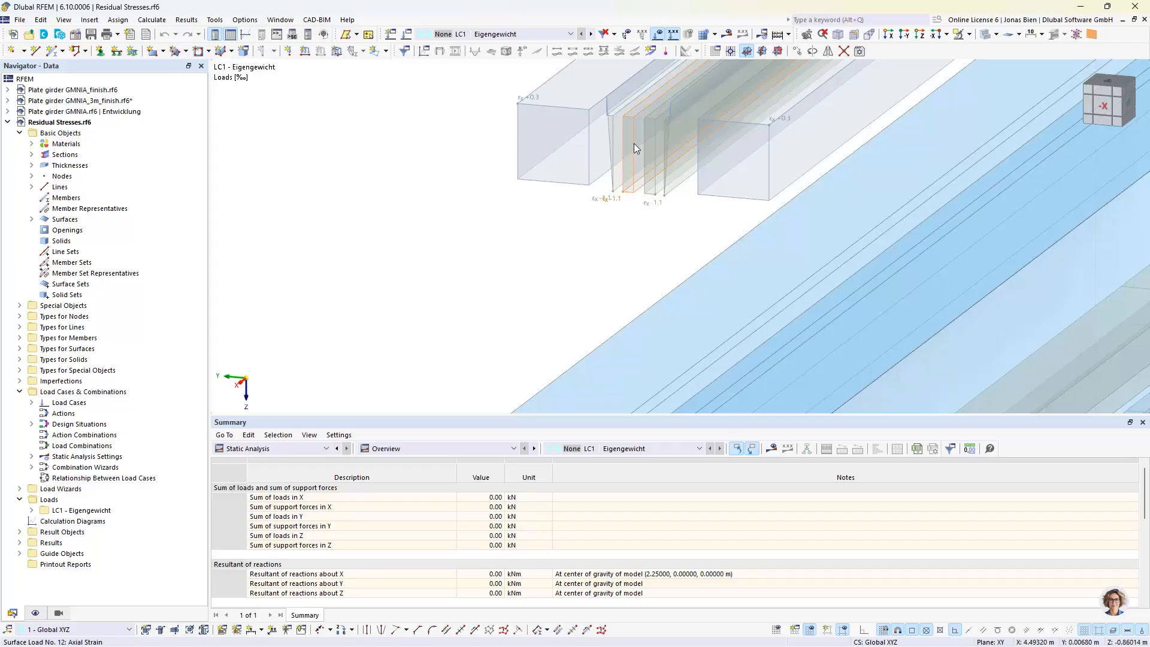
double_click(623, 156)
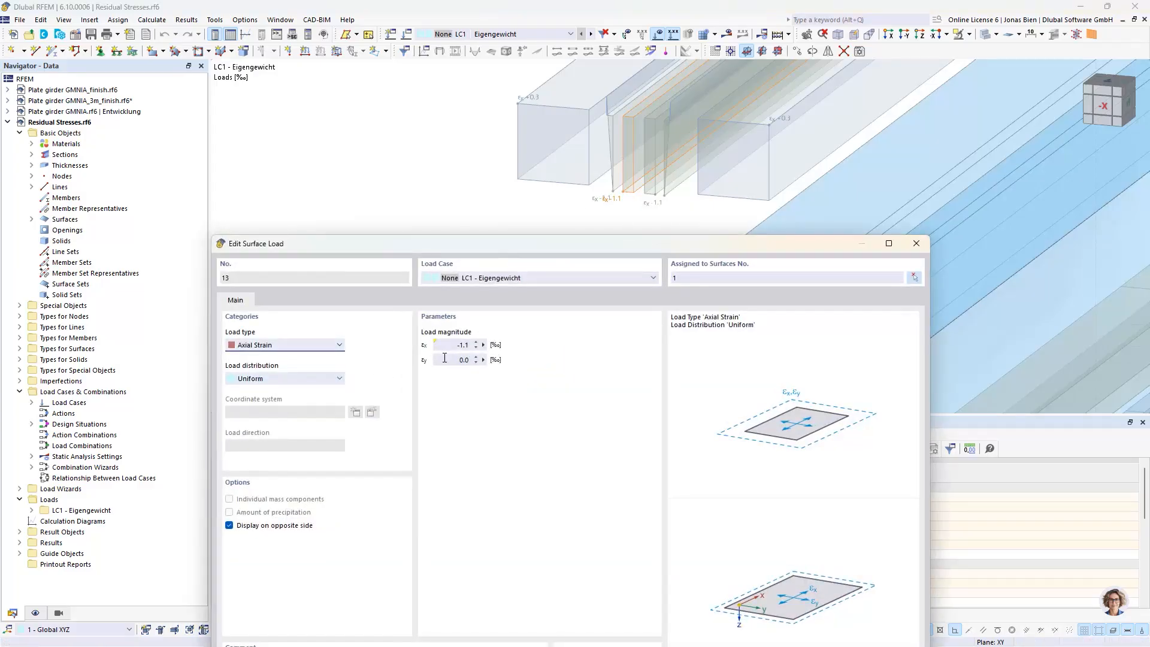
mouse_move(453, 345)
left_click(917, 243)
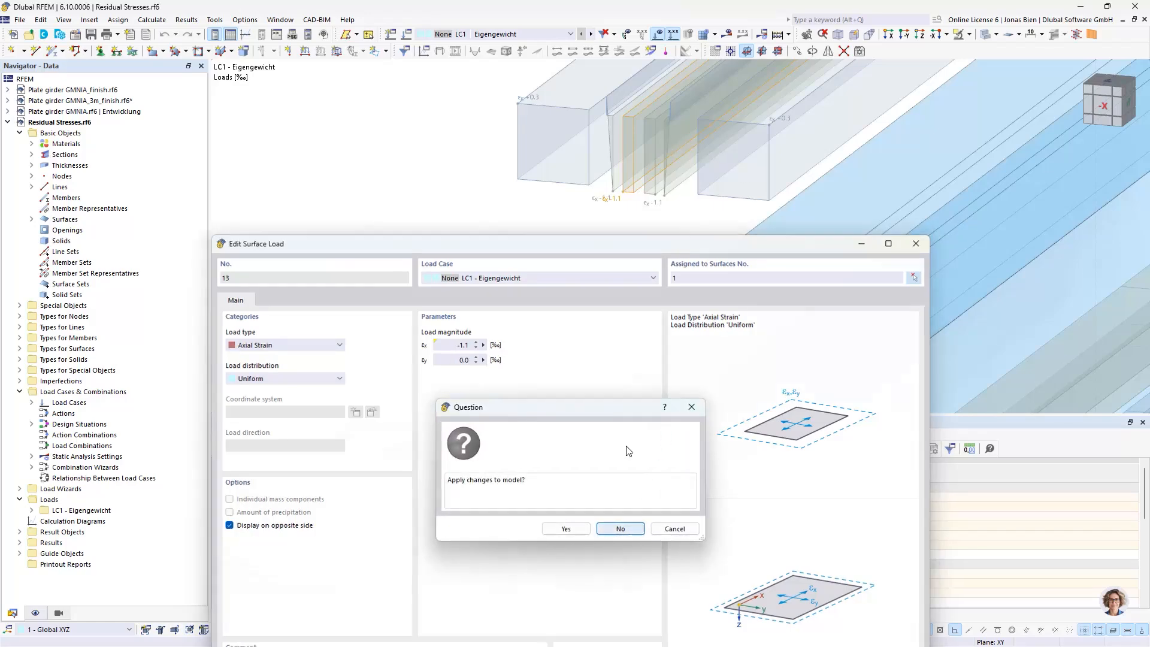
left_click(629, 527)
double_click(612, 148)
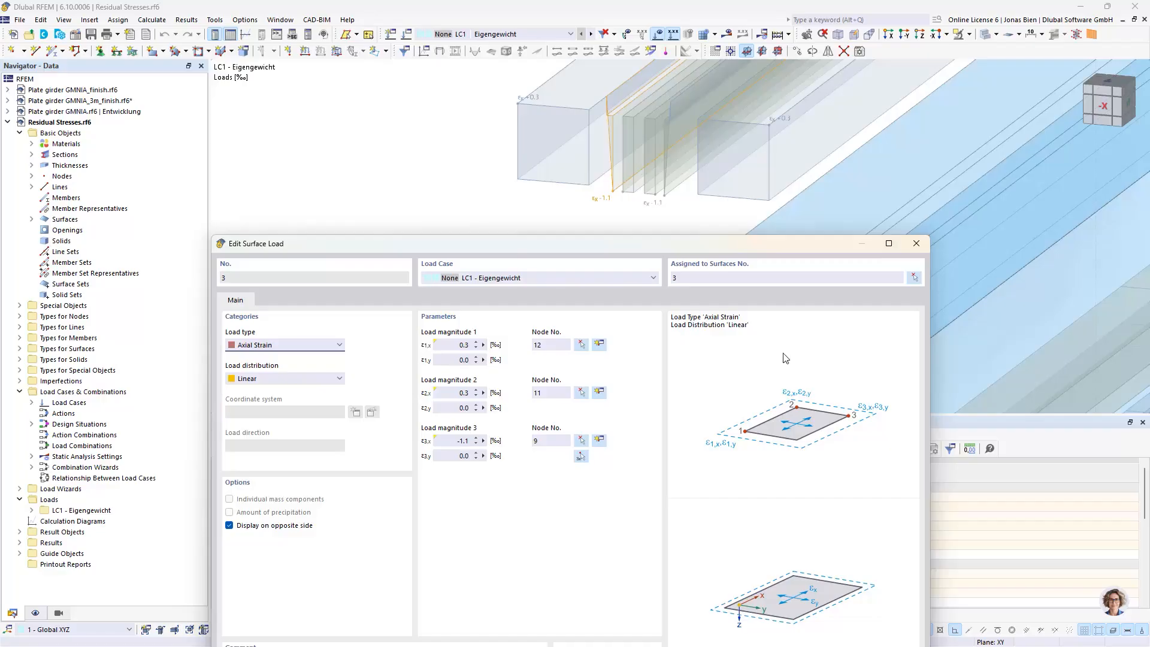
left_click(916, 244)
Examine the distribution of the axial strain loads over the girder's cross-section, viewed in the -X direction and obliquely
scroll(863, 273, "down", 3)
middle_click_drag(809, 274, 914, 236)
left_click(1105, 105)
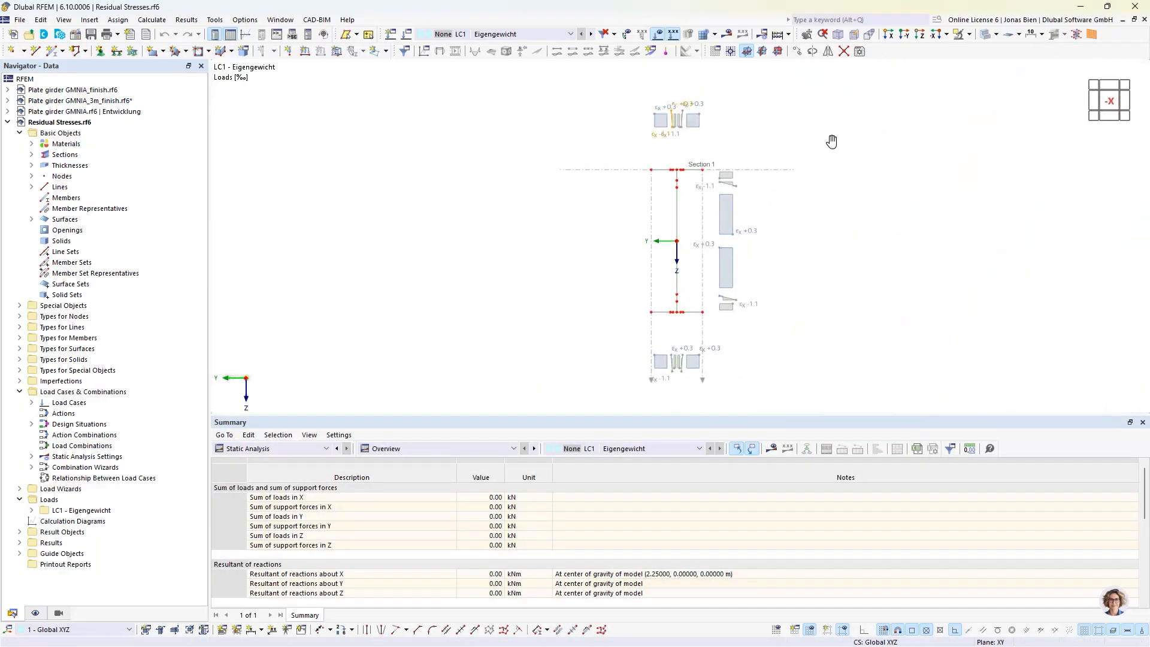
scroll(683, 111, "up", 5)
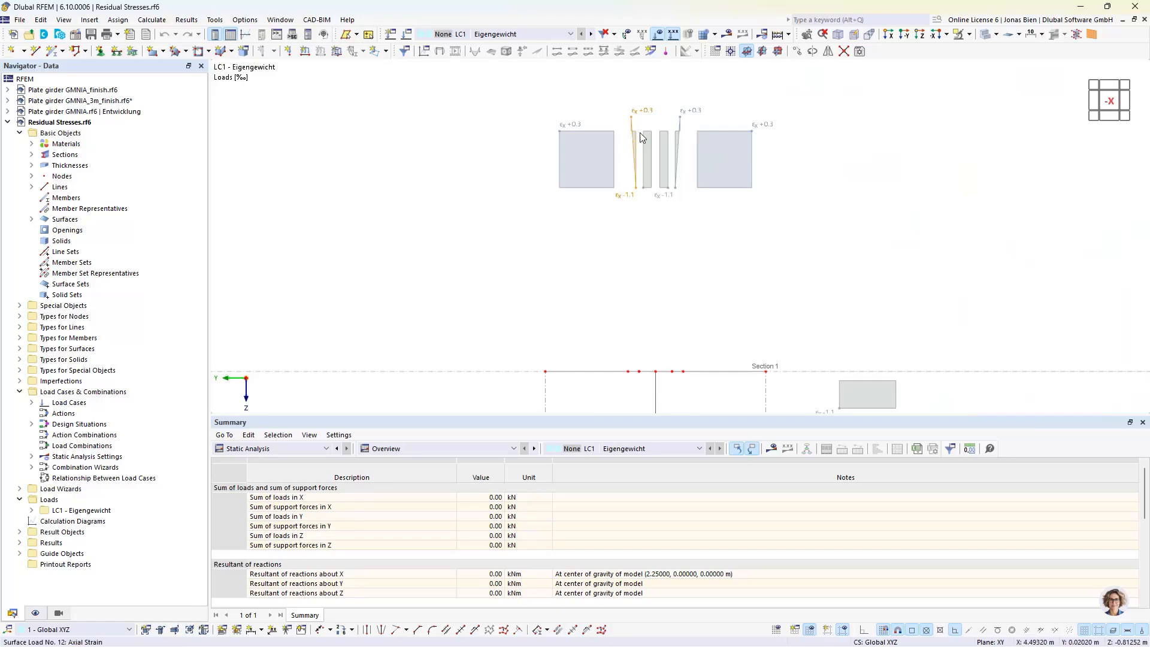
scroll(928, 255, "down", 5)
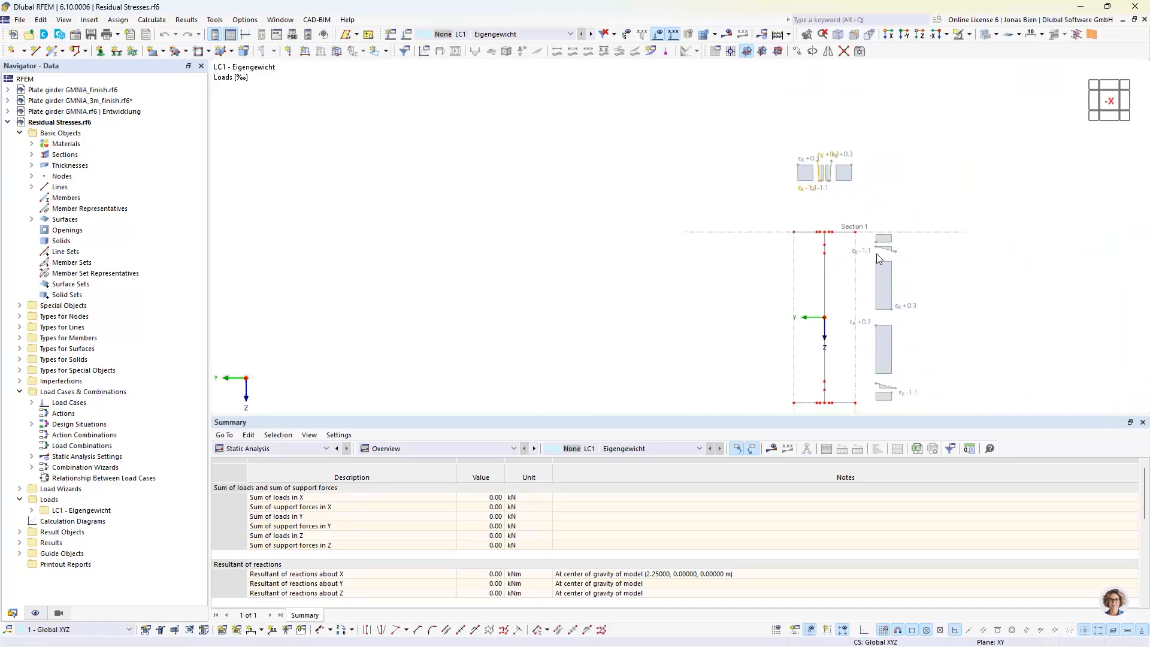
middle_click_drag(955, 280, 934, 290, "ctrl")
middle_click_drag(966, 327, 951, 248)
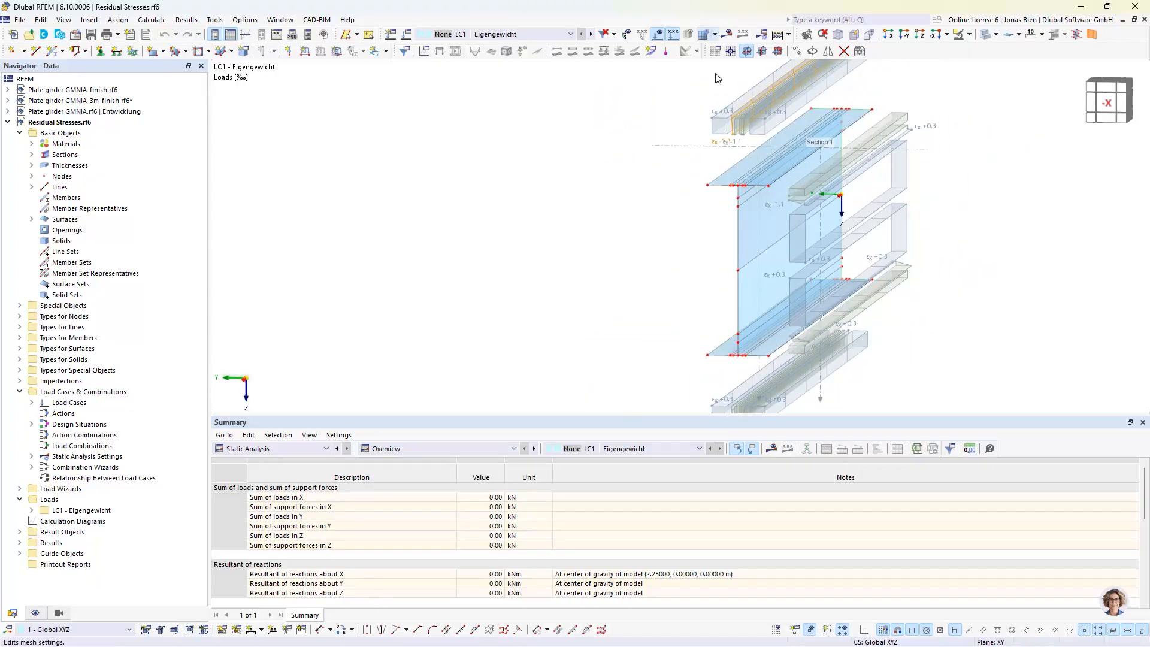
Check the target length of finite elements in the mesh settings and leave it as it is
scroll(739, 167, "up", 5)
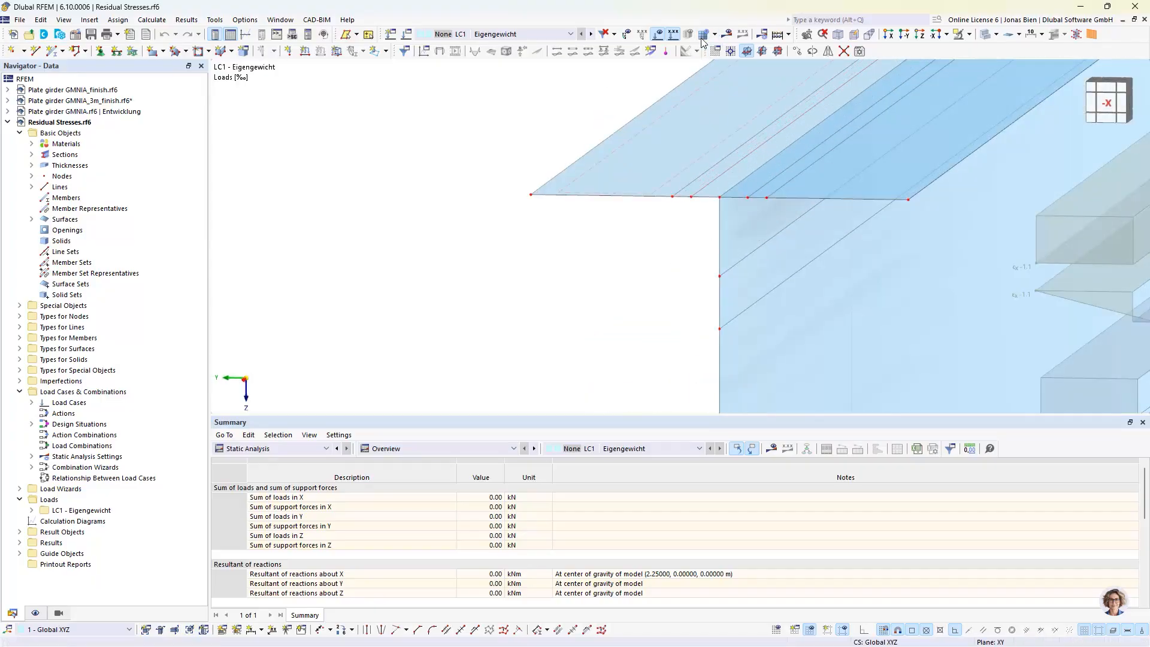
left_click(715, 34)
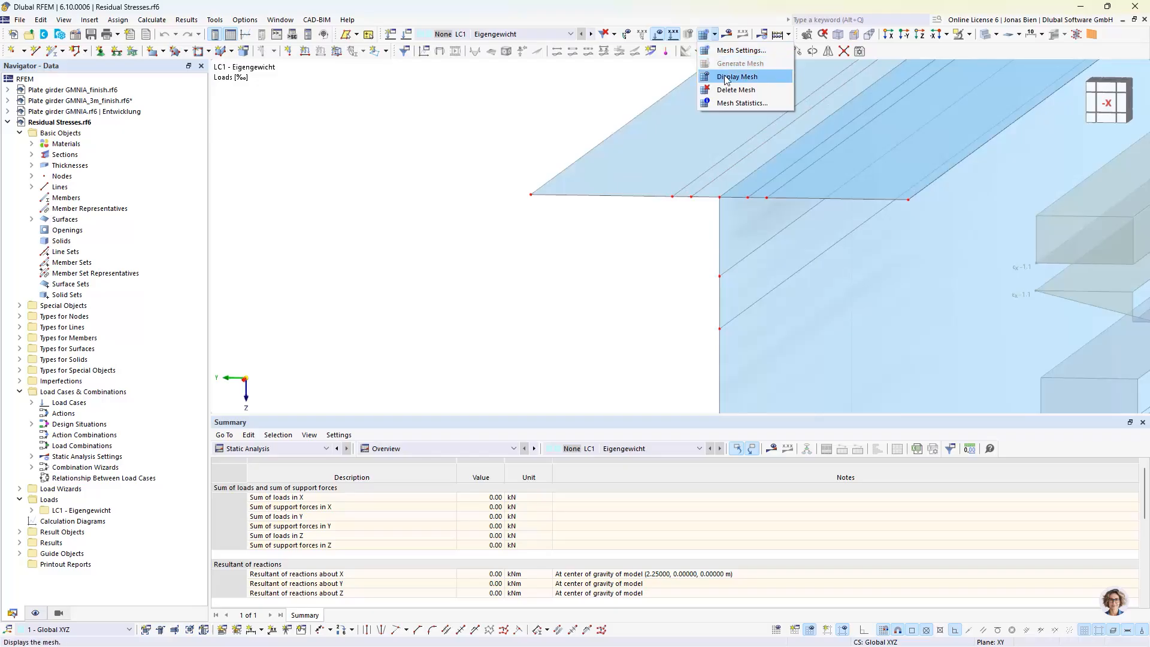
left_click(740, 50)
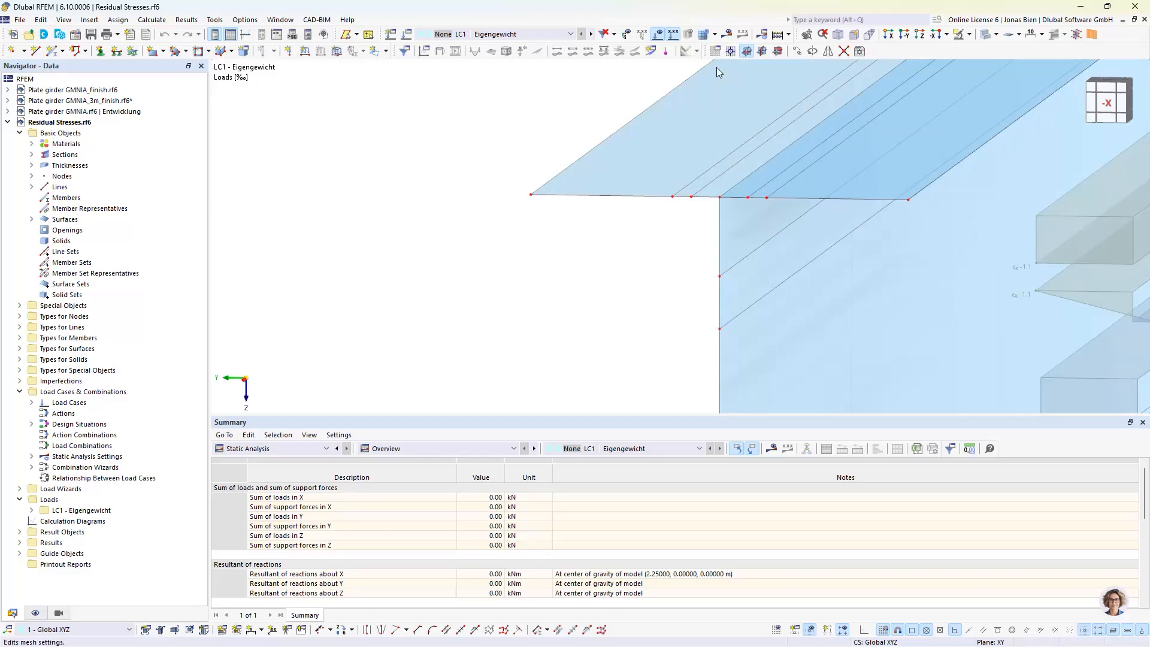
left_click(375, 158)
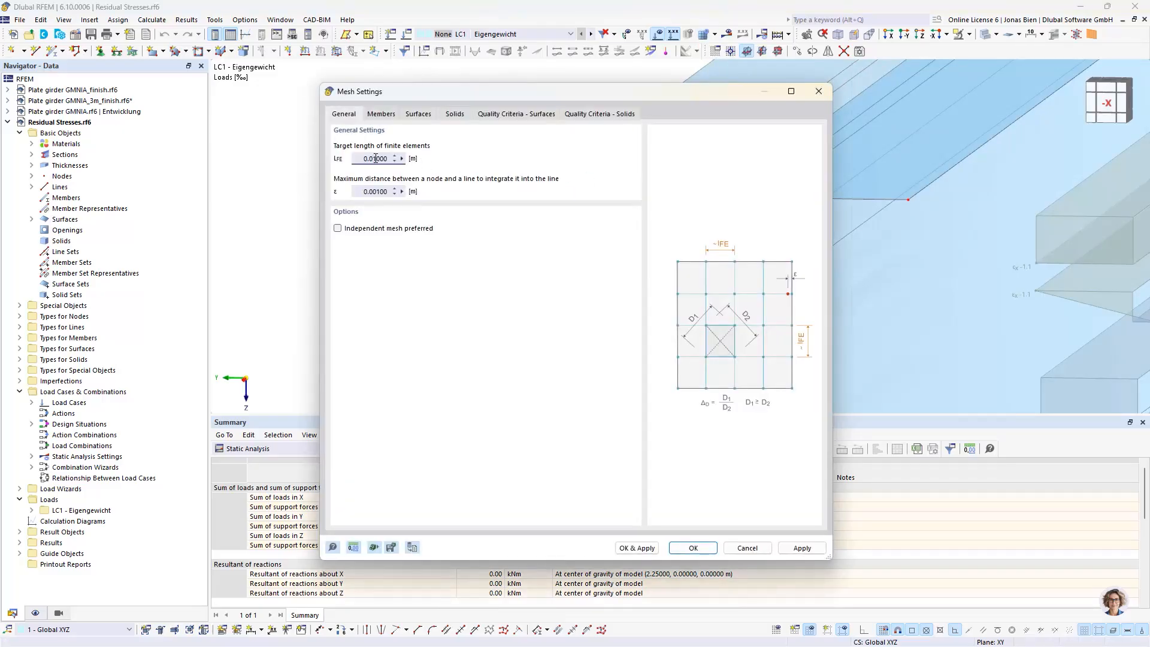
left_click_drag(375, 160, 378, 160)
left_click(815, 94)
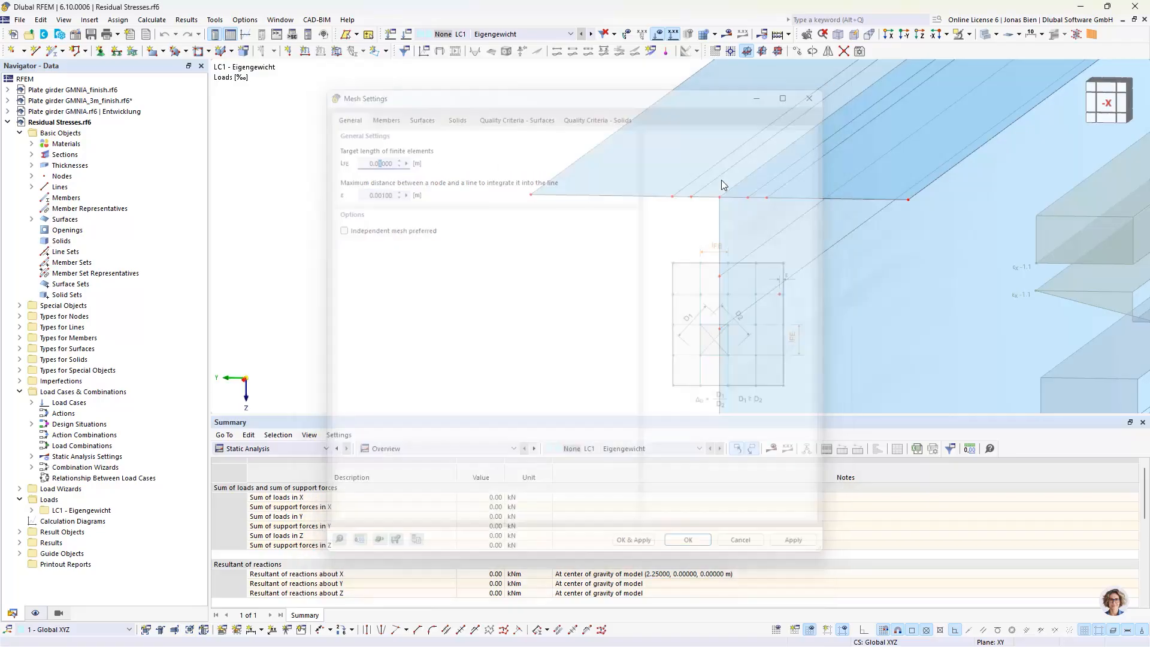
Display the finite element mesh on the girder and examine the element division of the narrow transition strip in the top flange
left_click(715, 34)
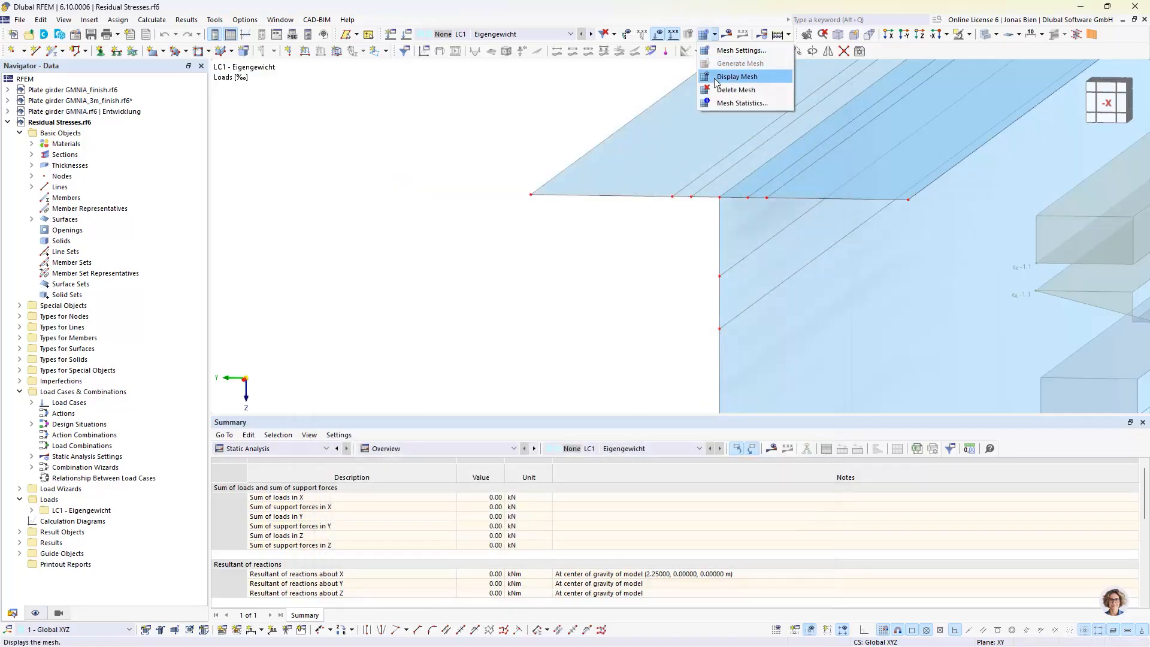
left_click(717, 77)
scroll(693, 198, "up", 4)
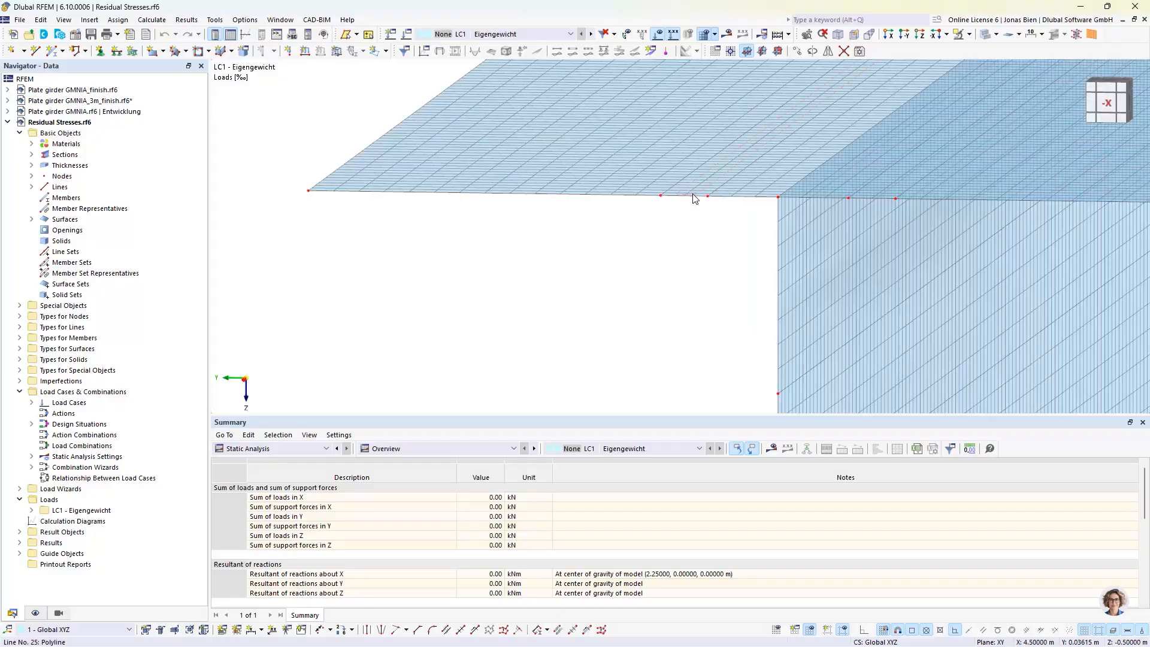
left_click(690, 188)
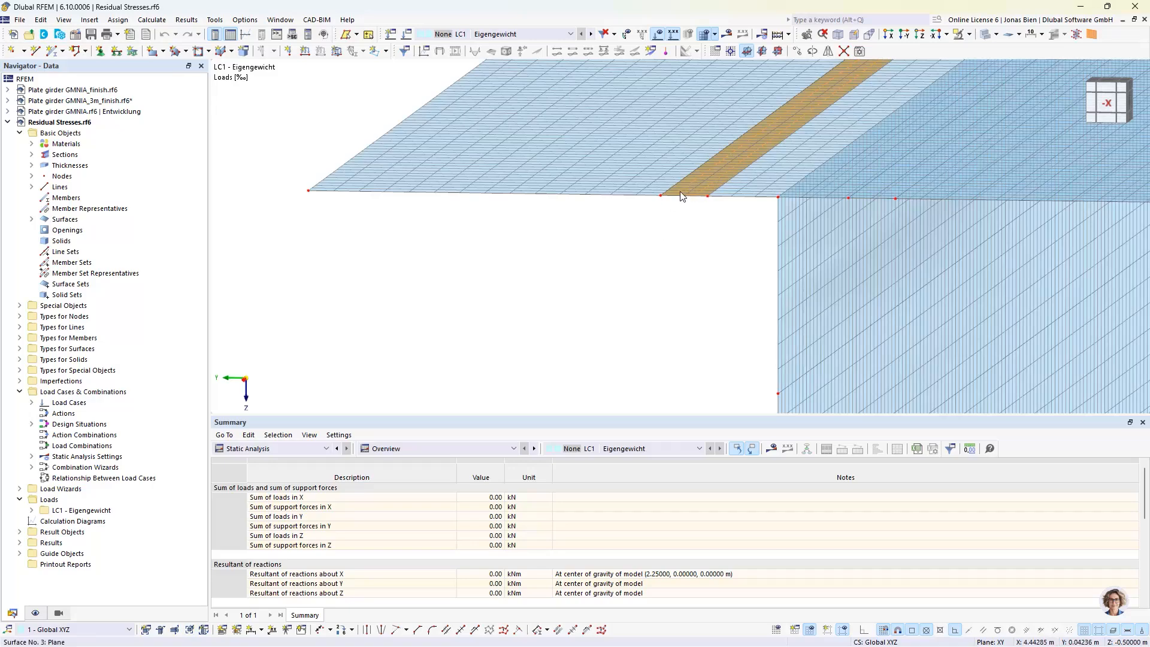
scroll(669, 222, "down", 1)
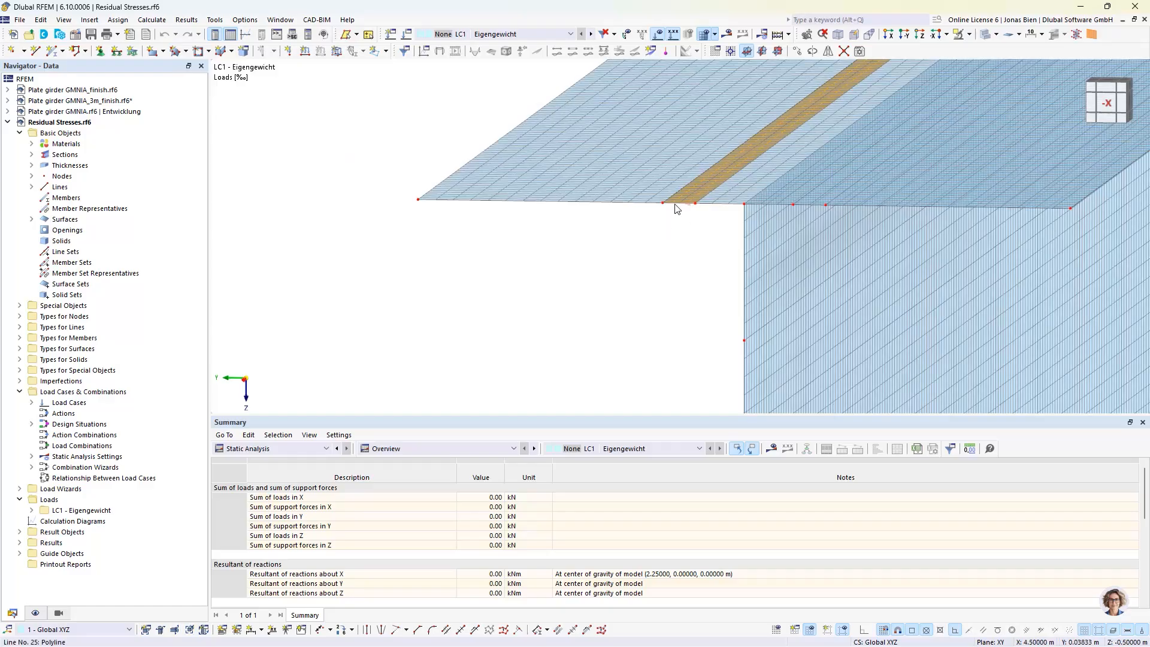
scroll(670, 228, "down", 3)
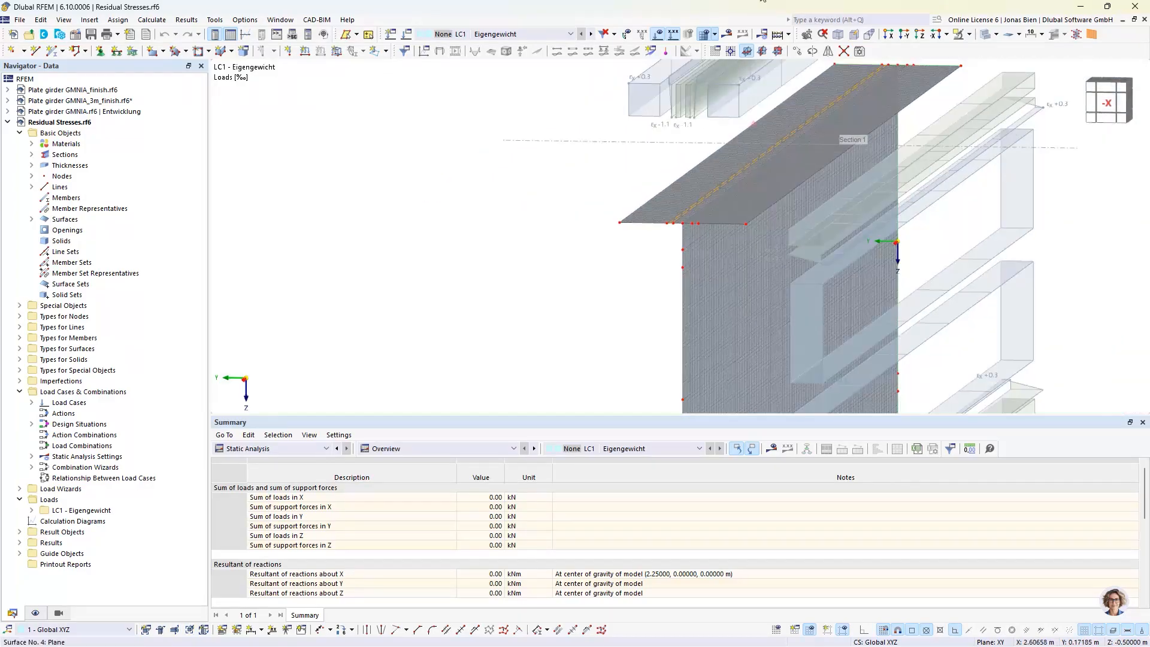
Hide the loads and the finite element mesh, and display the axial stress results on the girder's surfaces
left_click(660, 35)
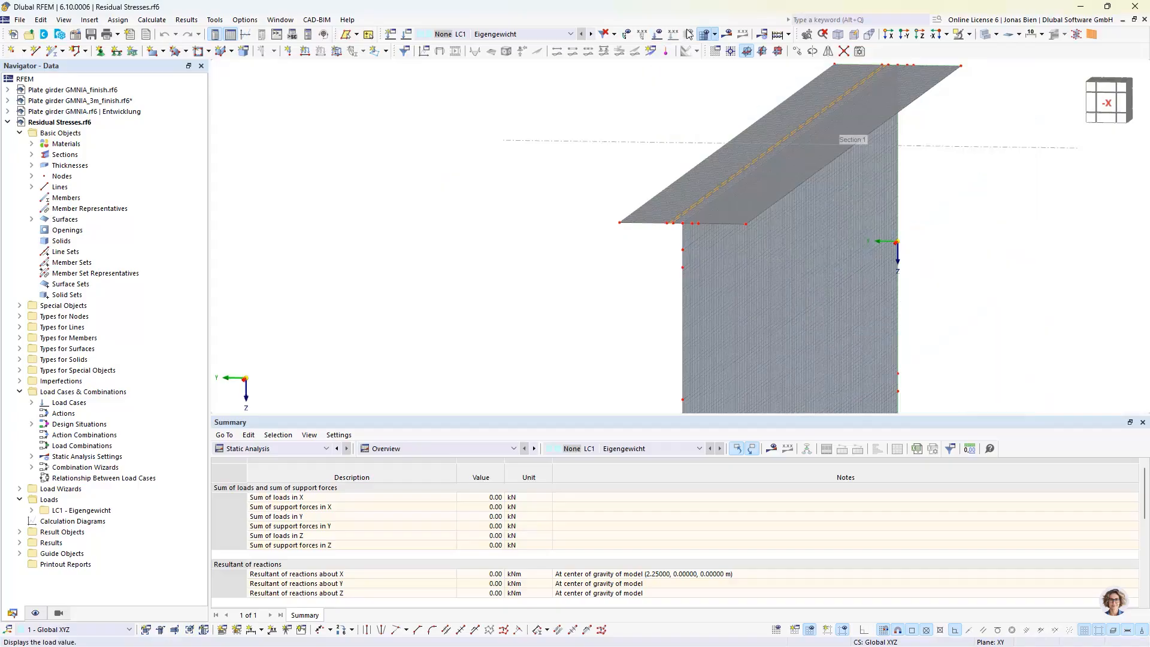
left_click(717, 36)
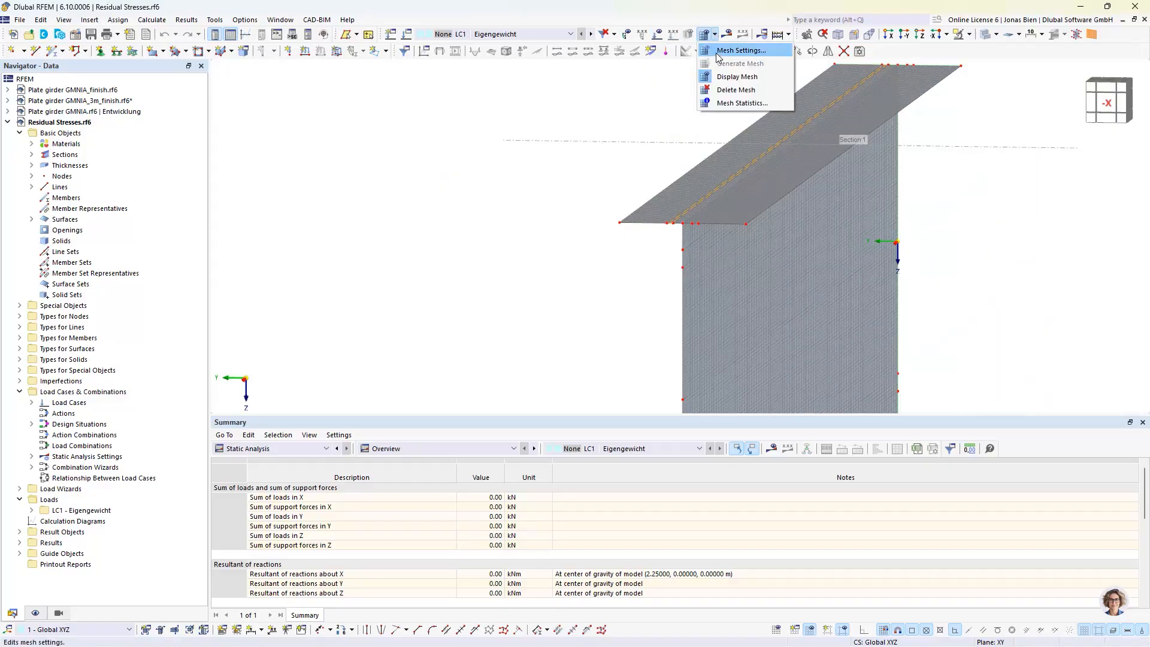
left_click(717, 58)
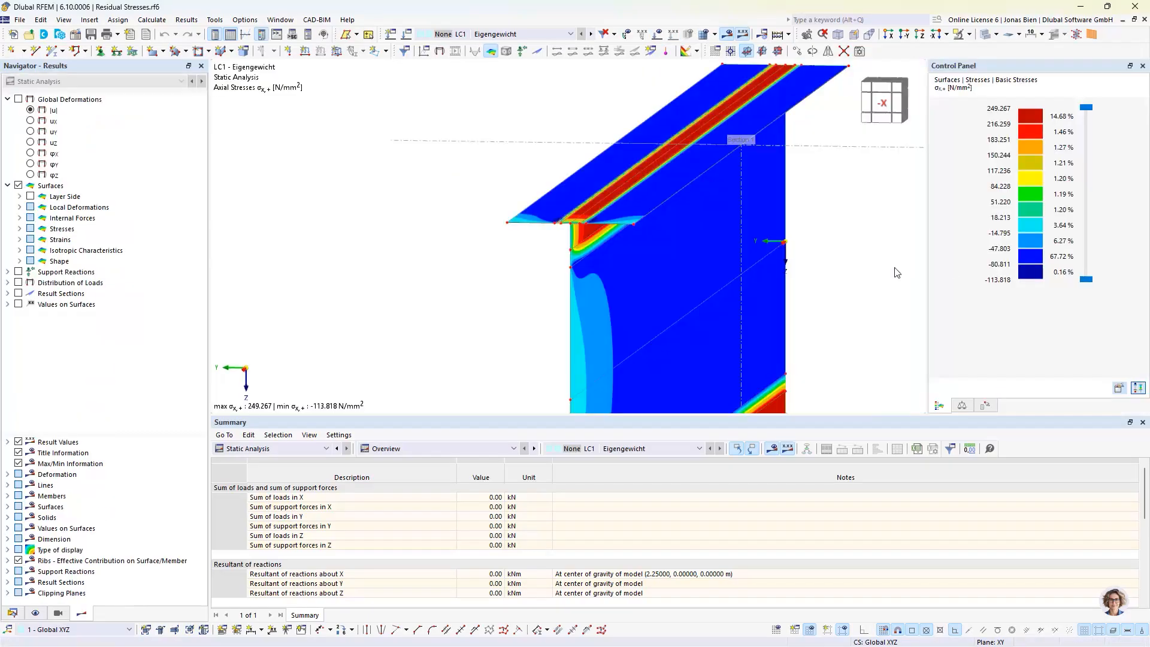
scroll(852, 282, "down", 5)
middle_click_drag(703, 295, 841, 283, "ctrl")
middle_click_drag(695, 273, 471, 329, "ctrl")
scroll(471, 329, "up", 2)
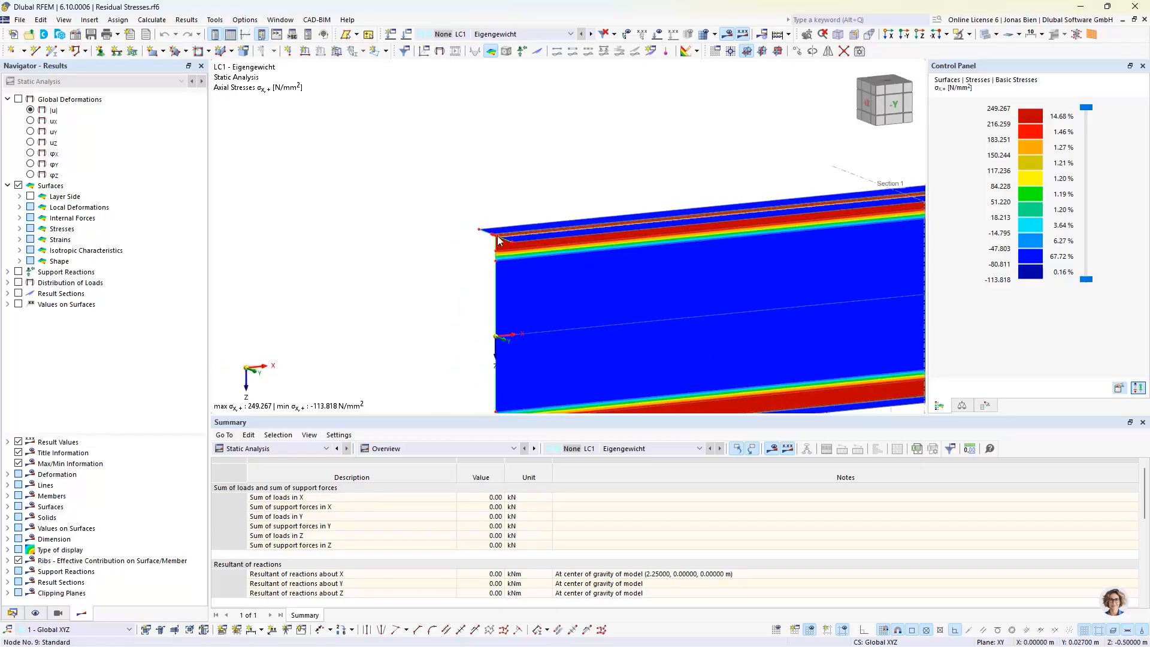
Hide the results and check which line support is assigned to the web's end line at the origin, leaving it as it is
left_click(728, 37)
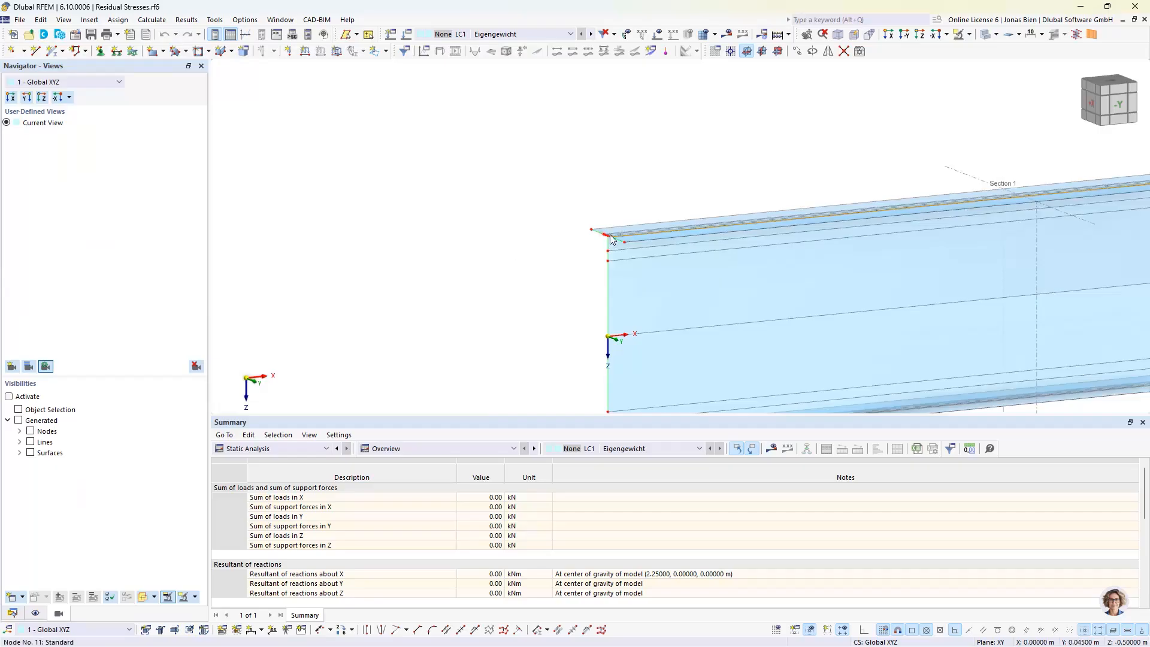
scroll(601, 249, "up", 2)
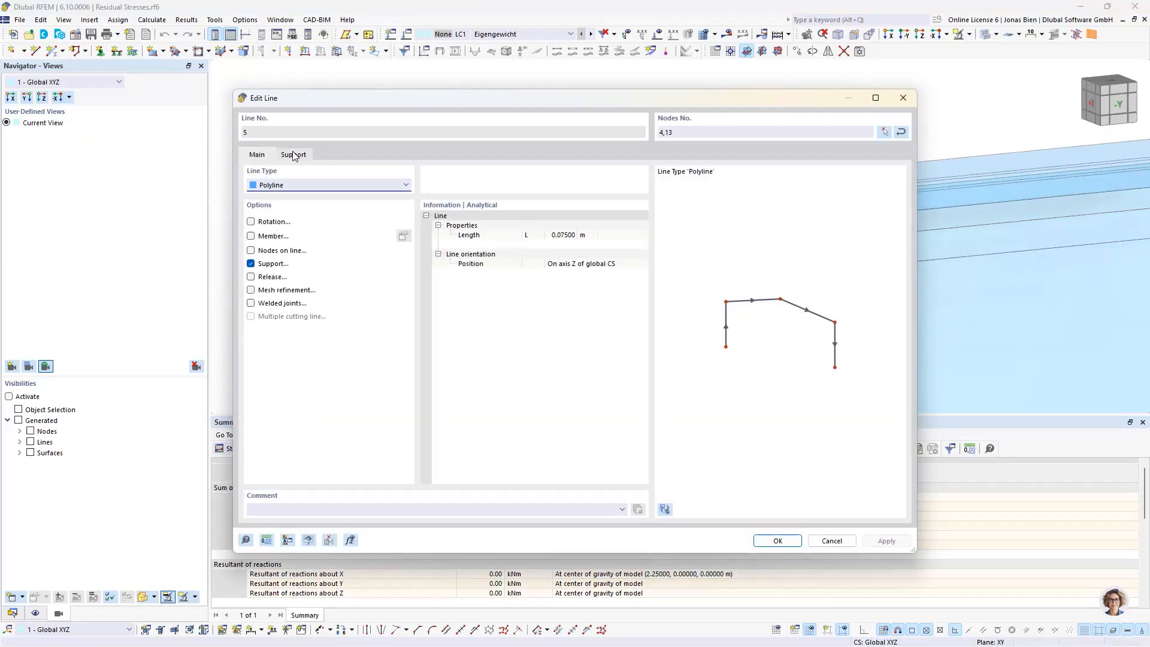
left_click(292, 155)
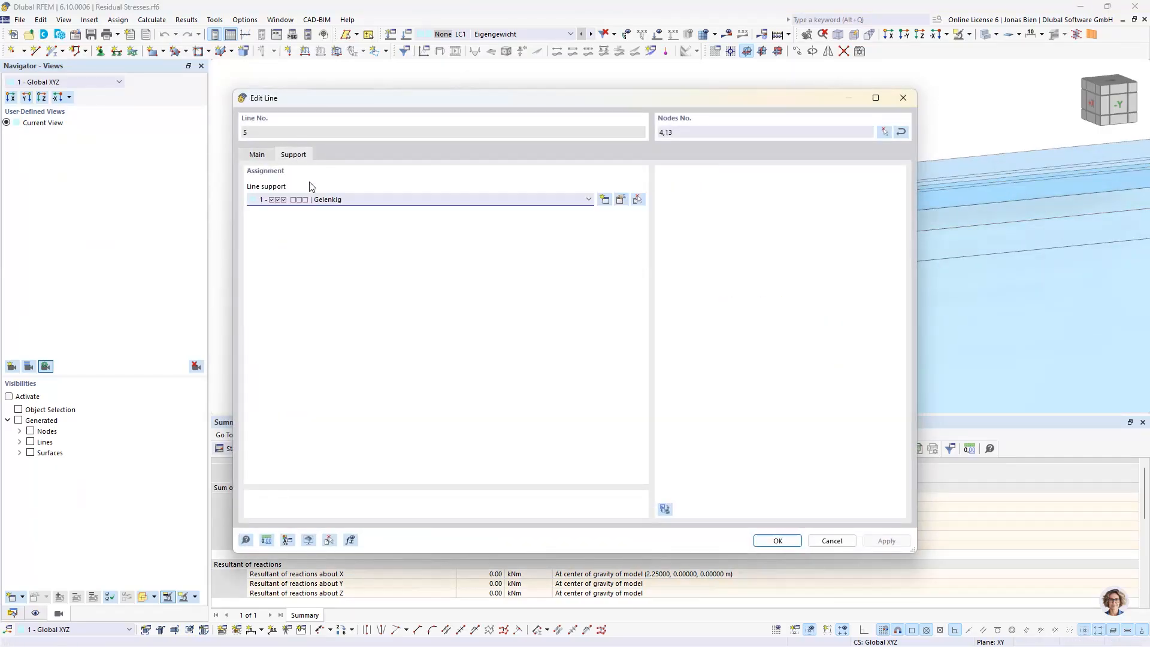
left_click(903, 98)
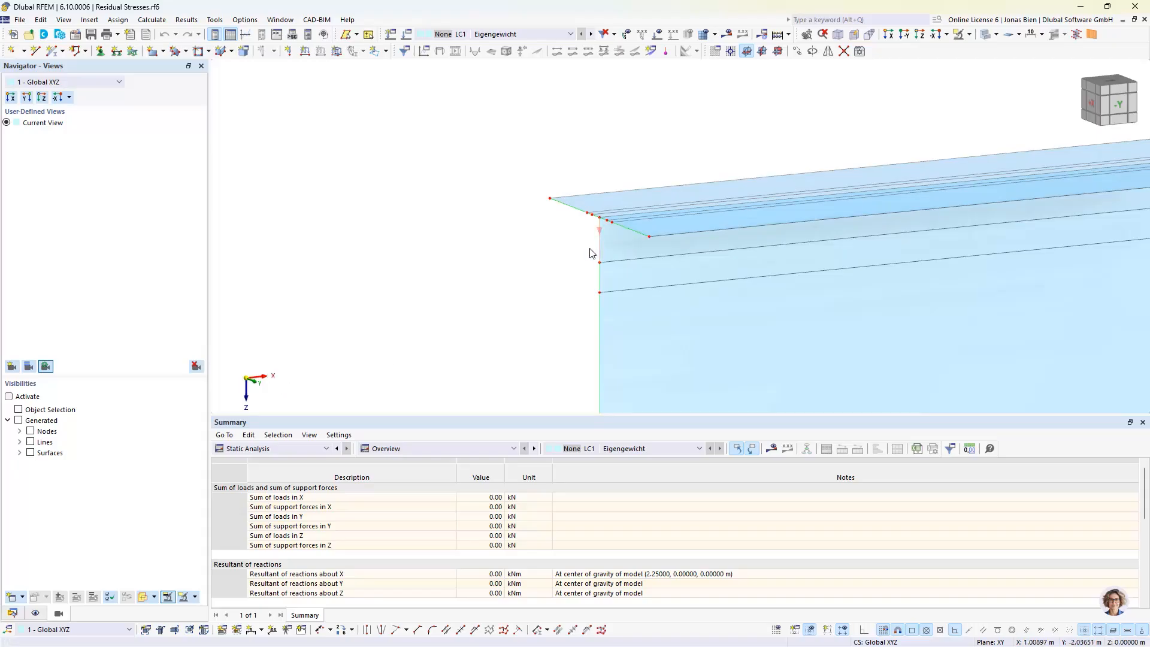
Examine the support conditions along the web and flanges at both ends of the girder
scroll(589, 248, "down", 1)
scroll(561, 277, "down", 2)
middle_click_drag(525, 293, 495, 220)
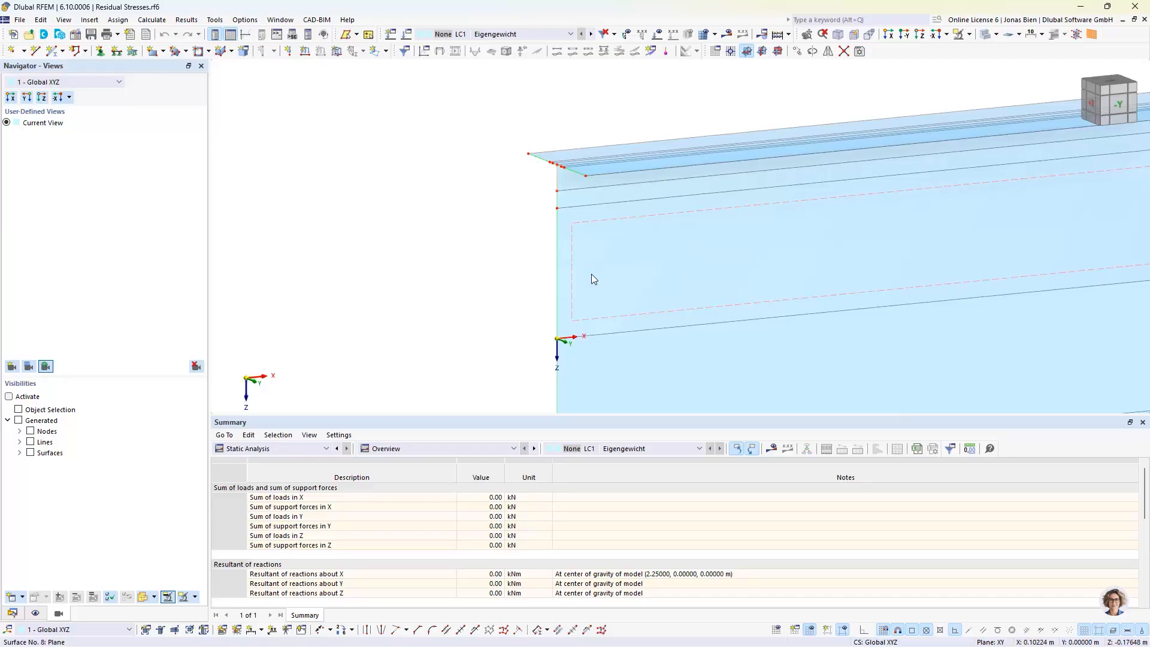
mouse_move(591, 274)
scroll(415, 314, "down", 2)
middle_click_drag(1078, 157, 577, 241)
middle_click_drag(649, 308, 659, 238)
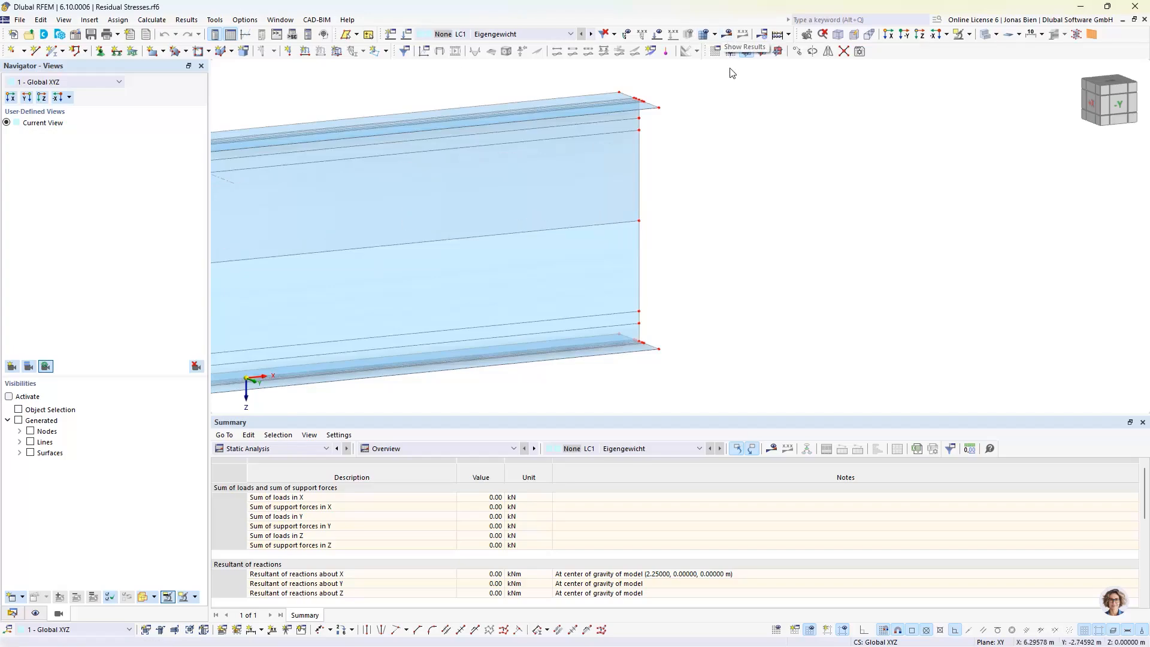
Display the axial stresses again and examine their distribution near the girder's free end in the -Y view
left_click(726, 37)
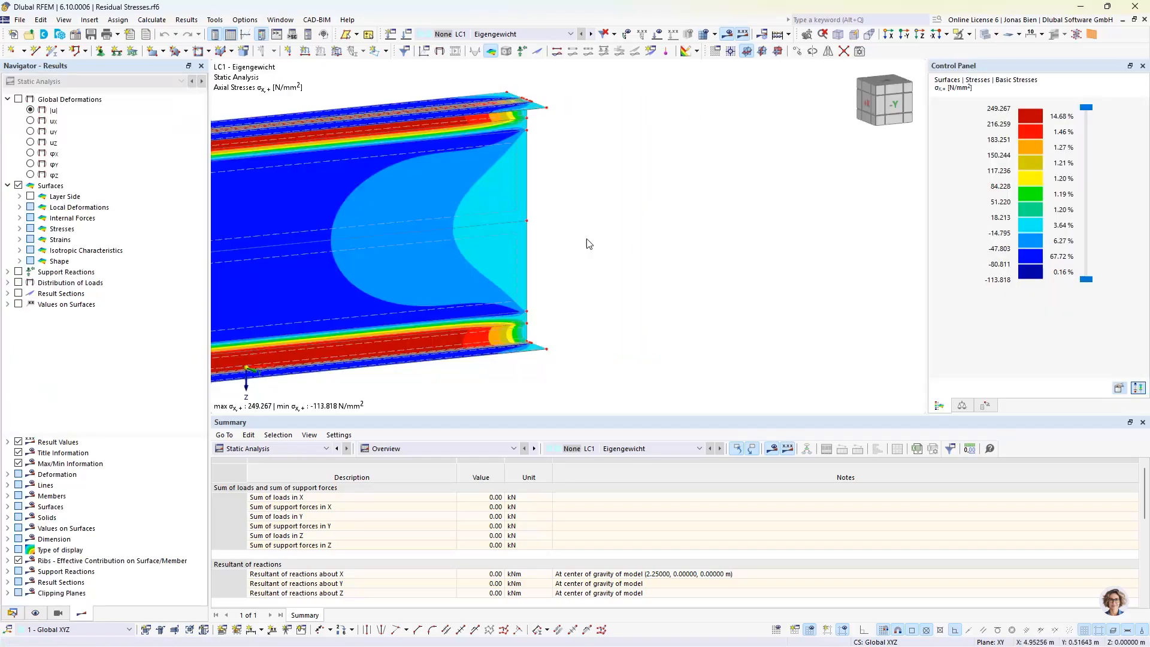
middle_click_drag(580, 210, 795, 172)
left_click(896, 110)
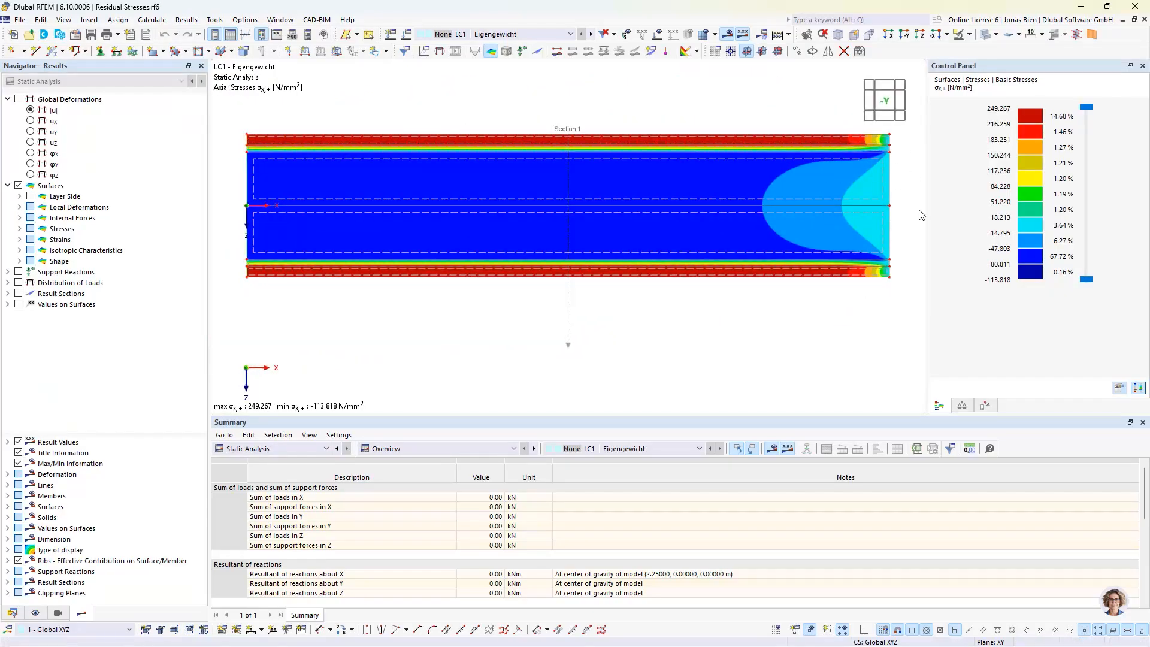
middle_click_drag(904, 180, 758, 186)
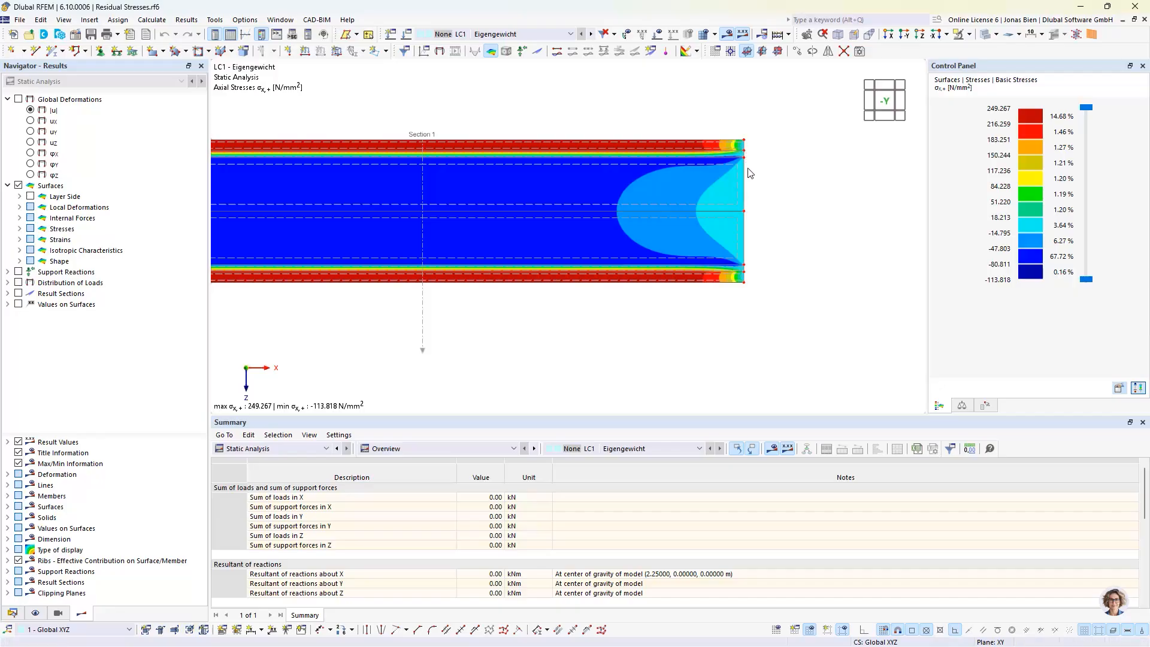
scroll(774, 182, "up", 1)
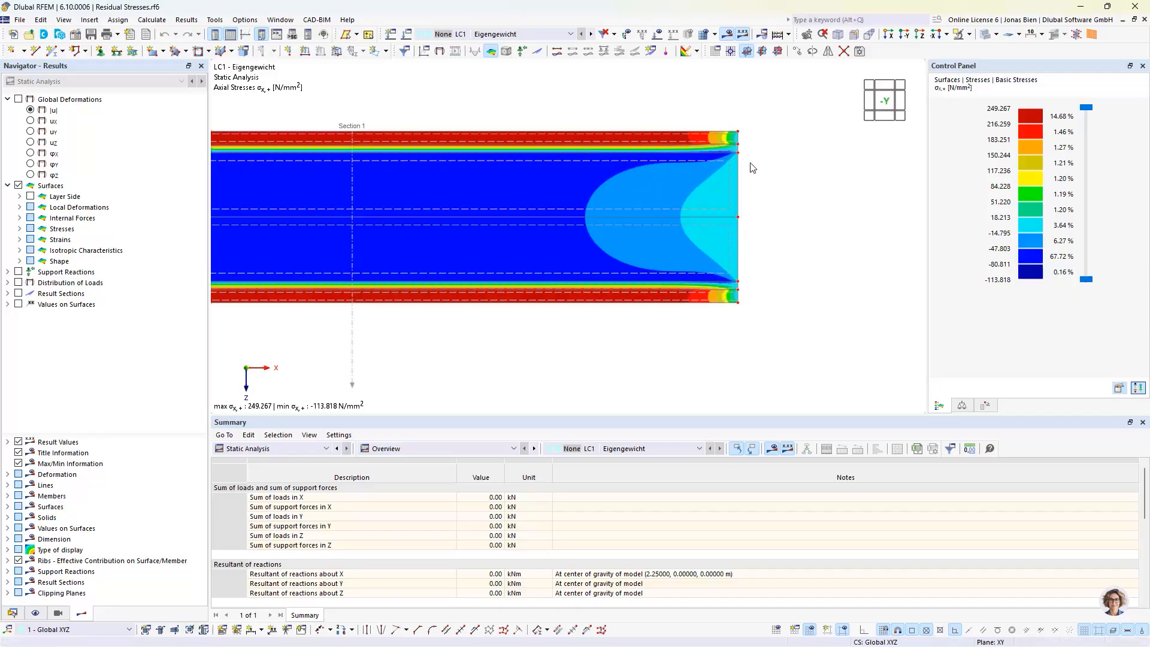
middle_click_drag(755, 188, 700, 207)
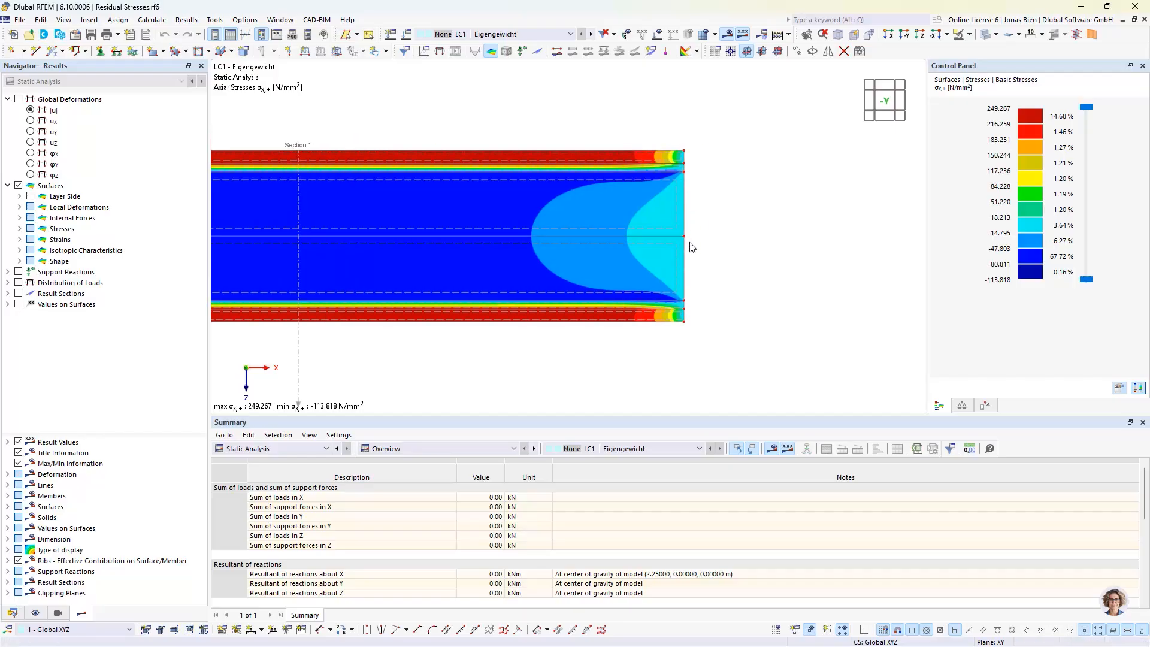
scroll(695, 239, "up", 1)
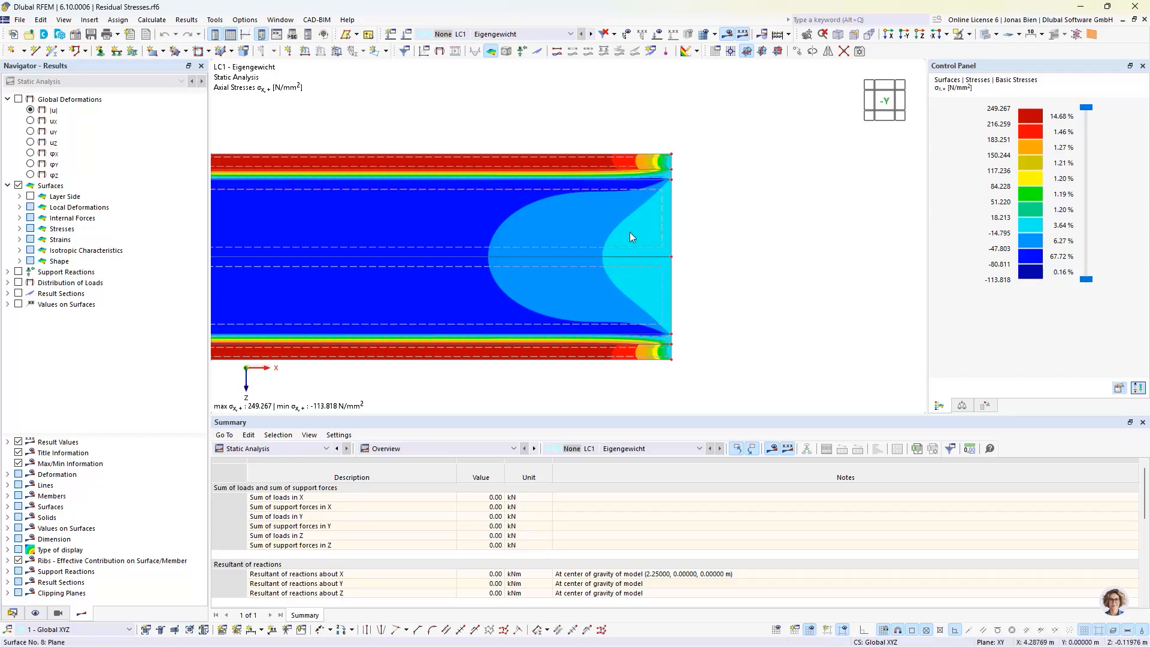
mouse_move(632, 241)
Display the global deformations |u| and compare the displacements at the girder's free end with those at its supported end
left_click(30, 110)
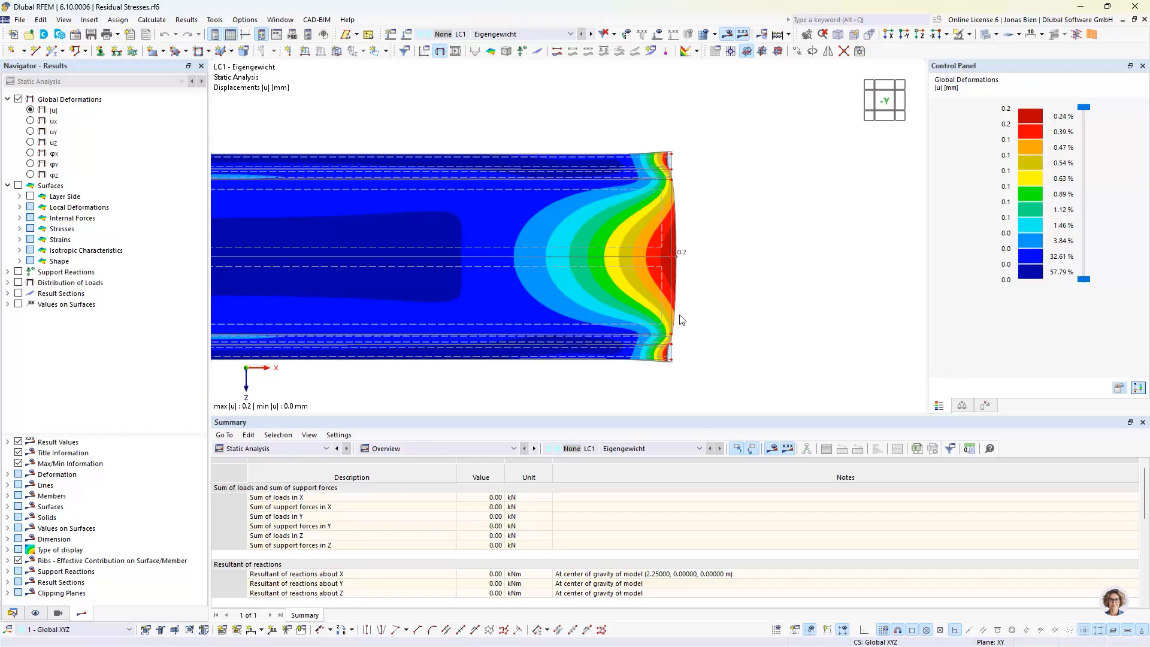
middle_click_drag(767, 265, 693, 249, "ctrl")
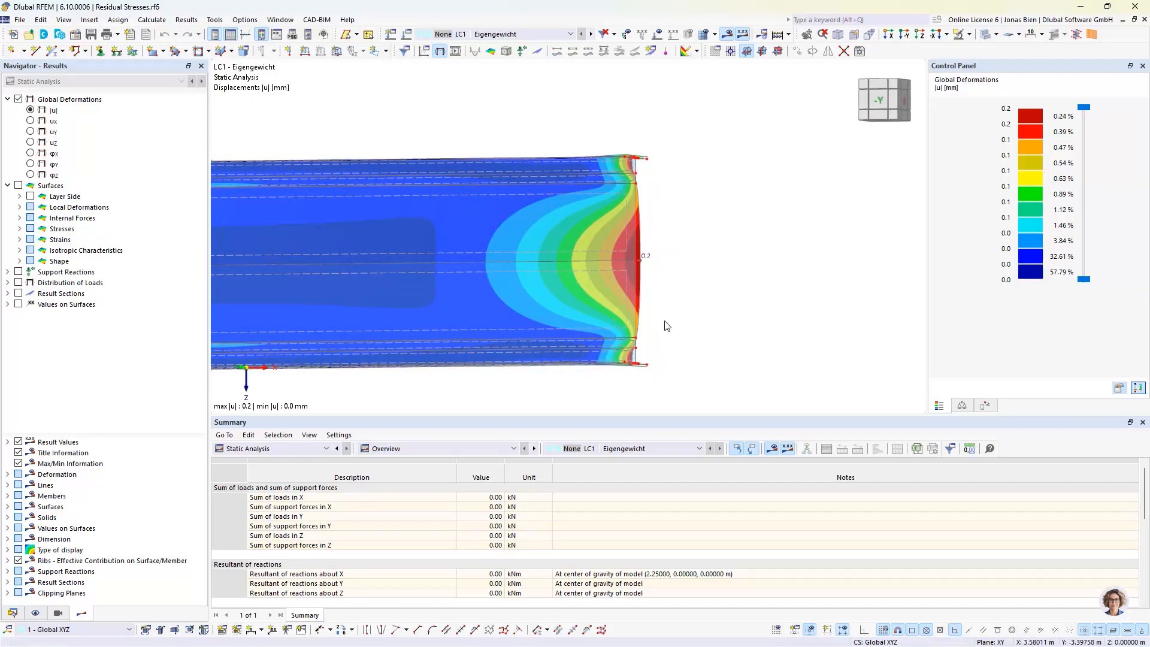
scroll(665, 366, "up", 1)
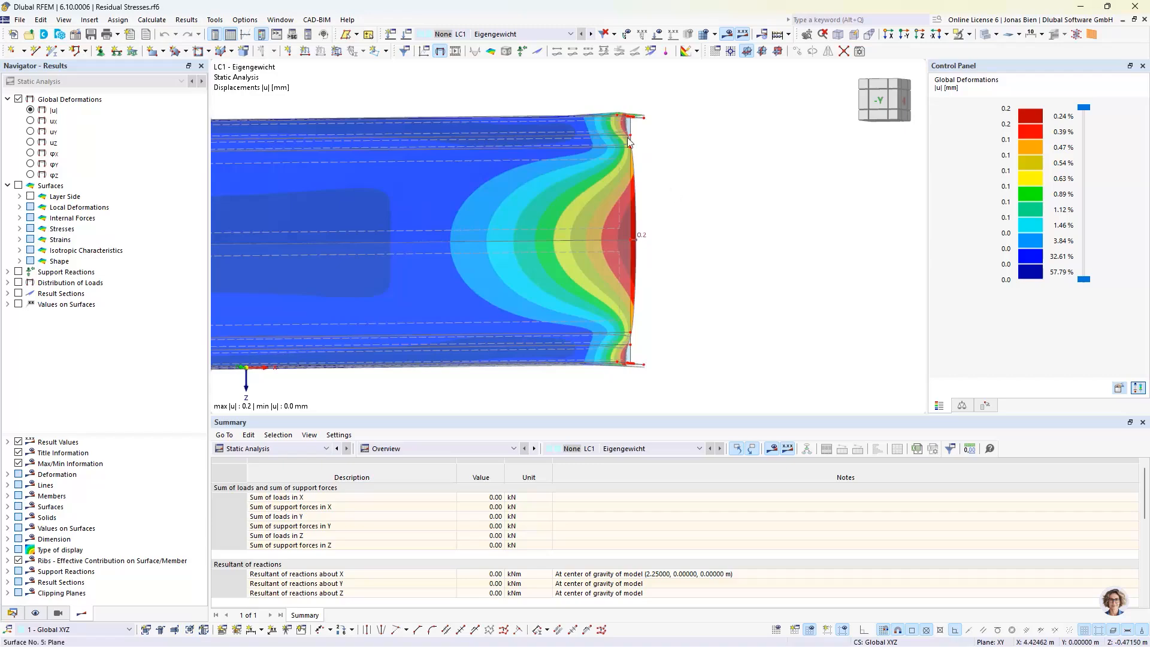
middle_click_drag(711, 208, 756, 214, "ctrl")
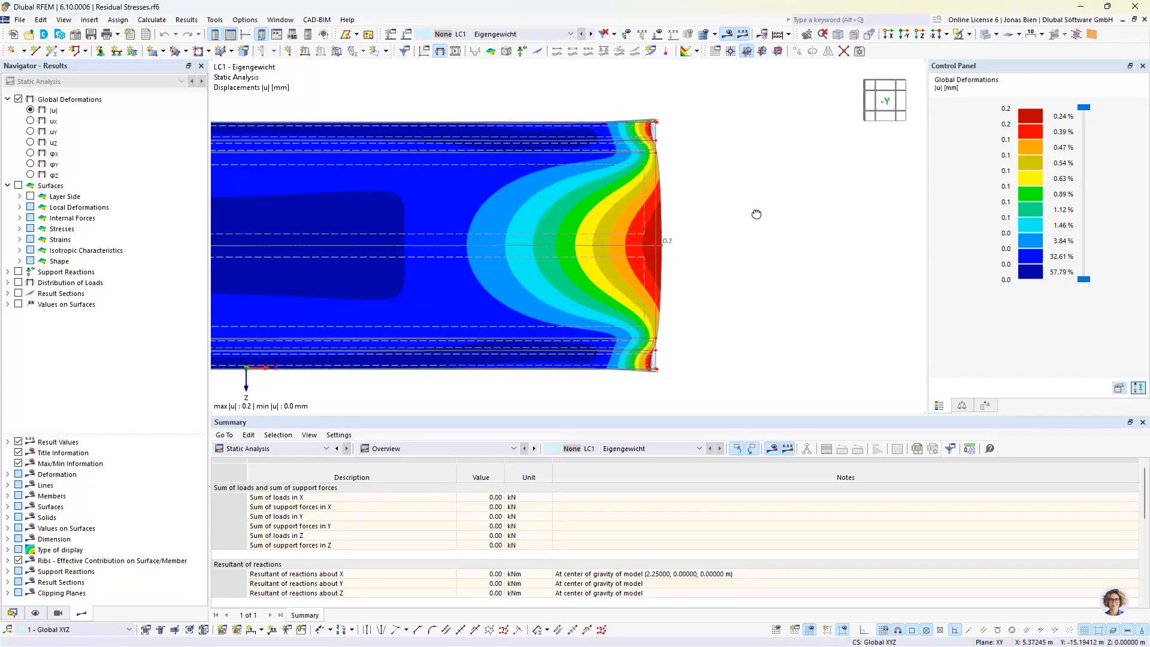
scroll(741, 275, "down", 3)
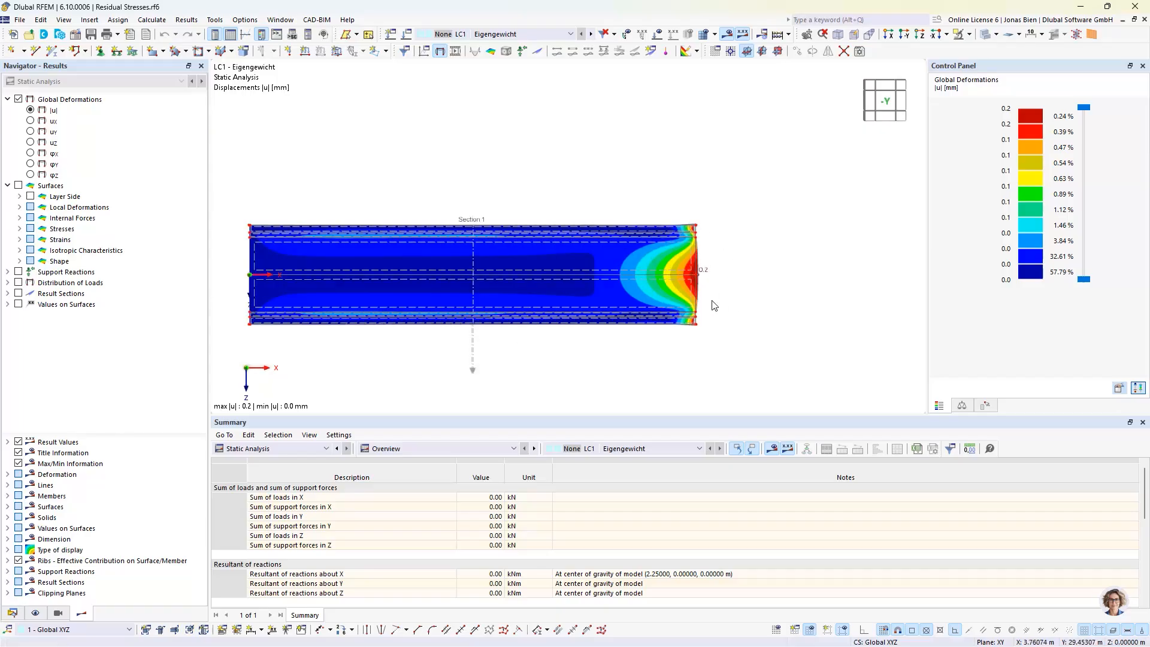
middle_click_drag(325, 367, 461, 361)
scroll(372, 259, "up", 5)
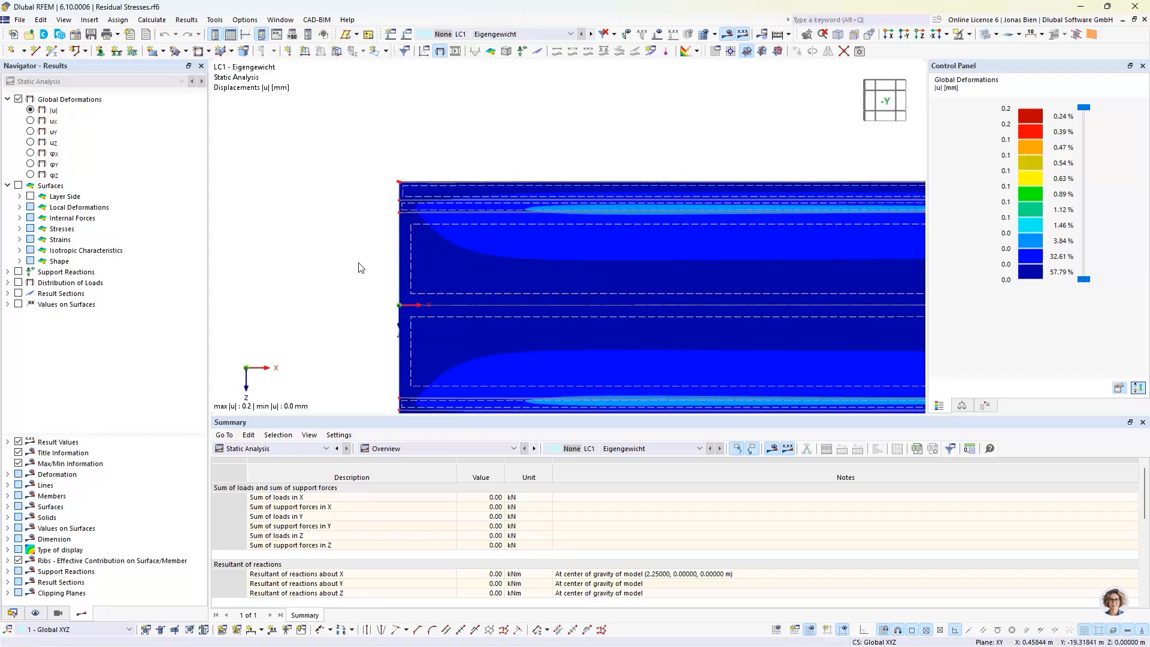
scroll(665, 239, "down", 4)
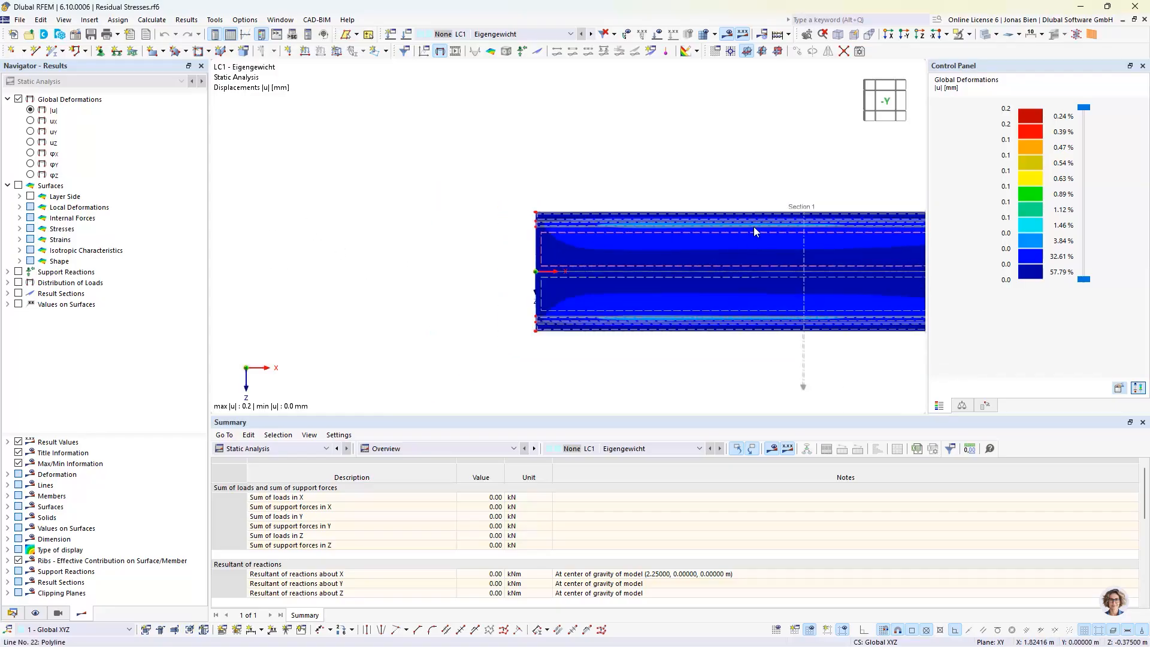
middle_click_drag(784, 241, 602, 244)
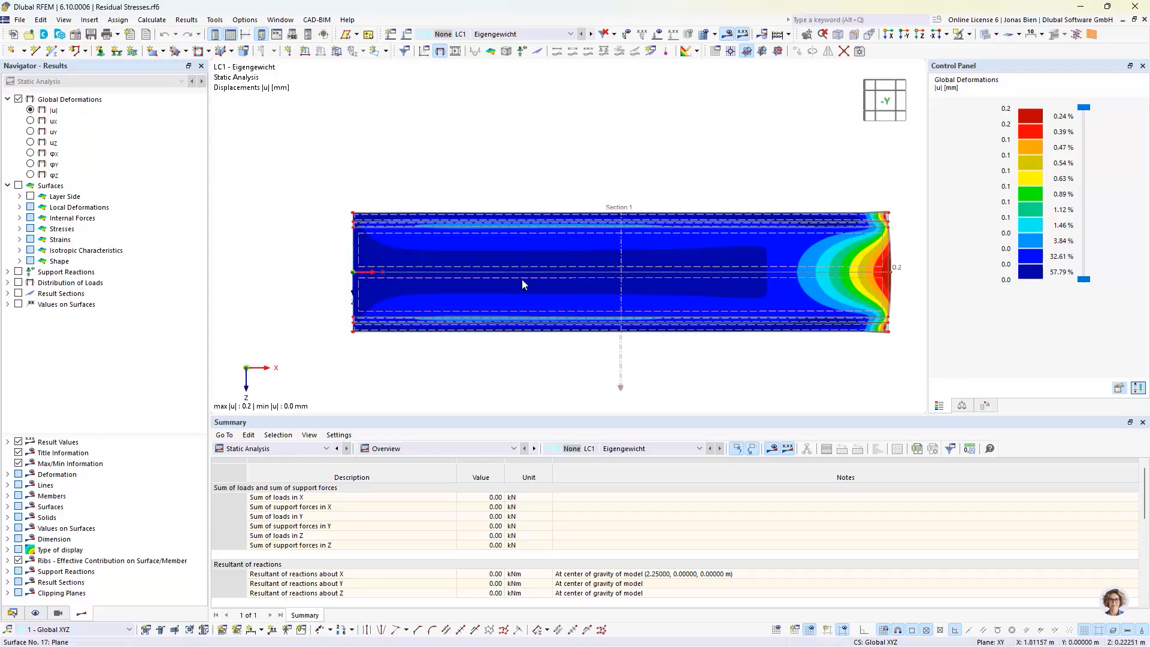
Display the basic surface stress σx,+ instead of the deformations and examine its distribution along the girder's web and flanges in oblique views
left_click(20, 228)
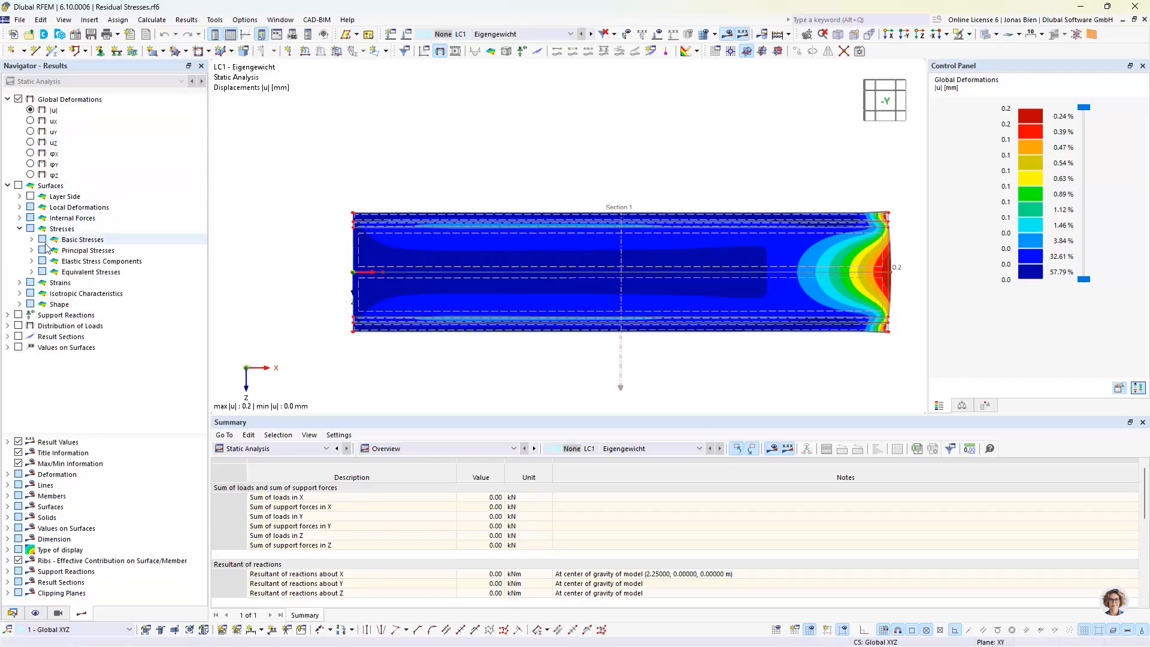
left_click(31, 239)
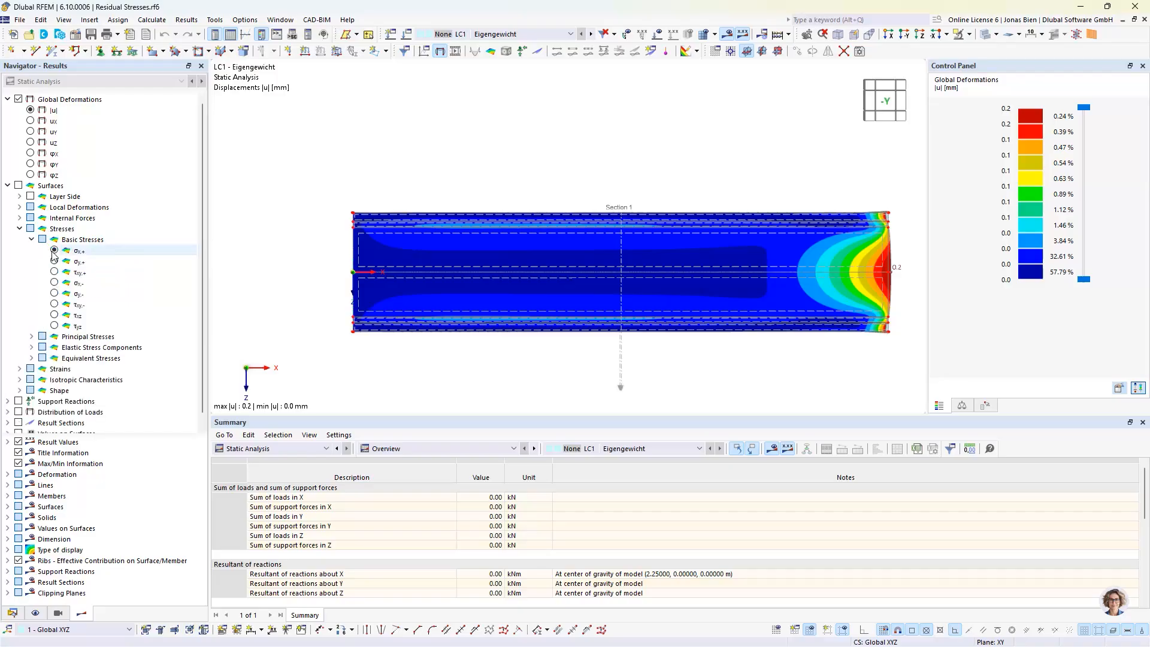
left_click(54, 250)
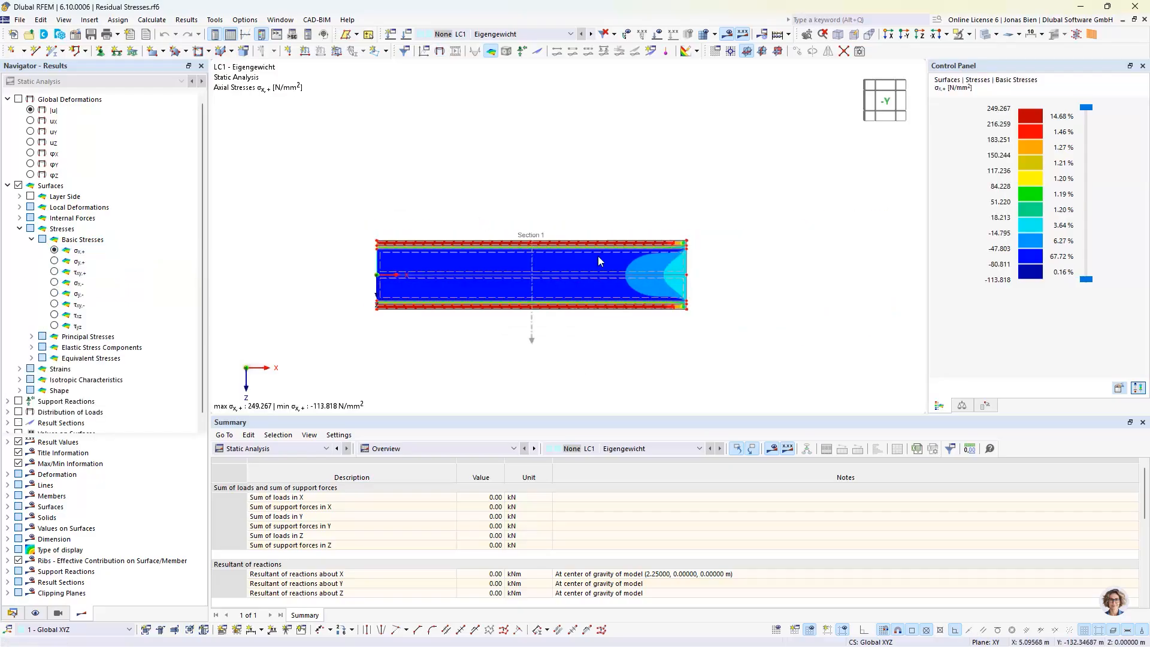
middle_click_drag(598, 256, 544, 290, "ctrl")
scroll(539, 275, "up", 3)
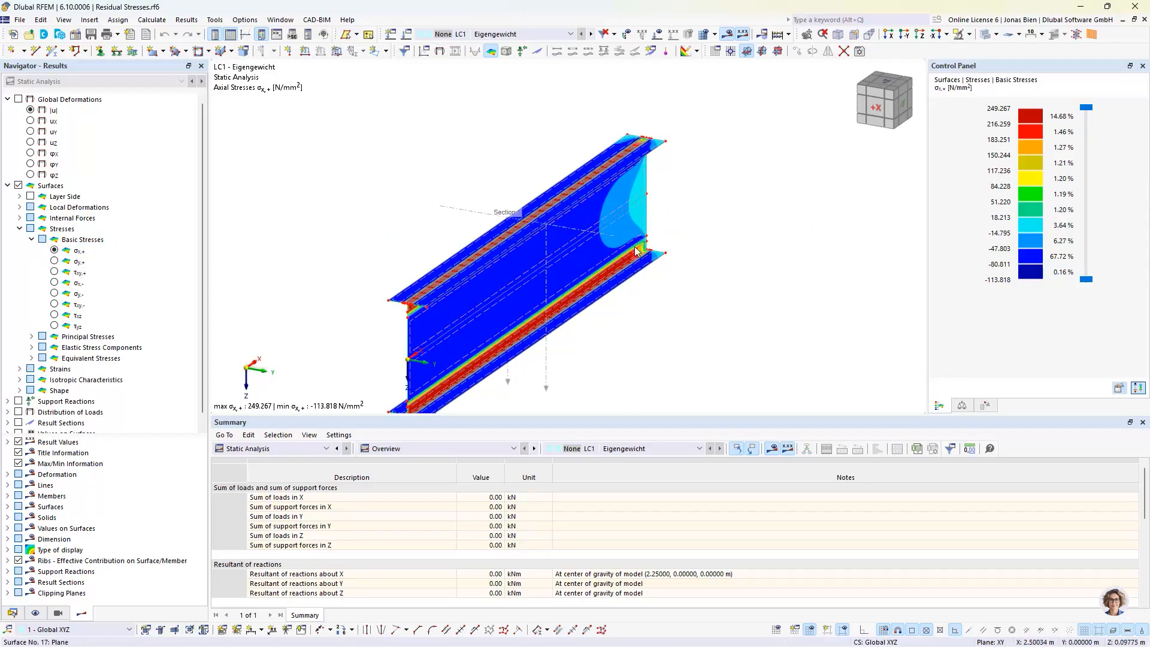
scroll(515, 359, "up", 2)
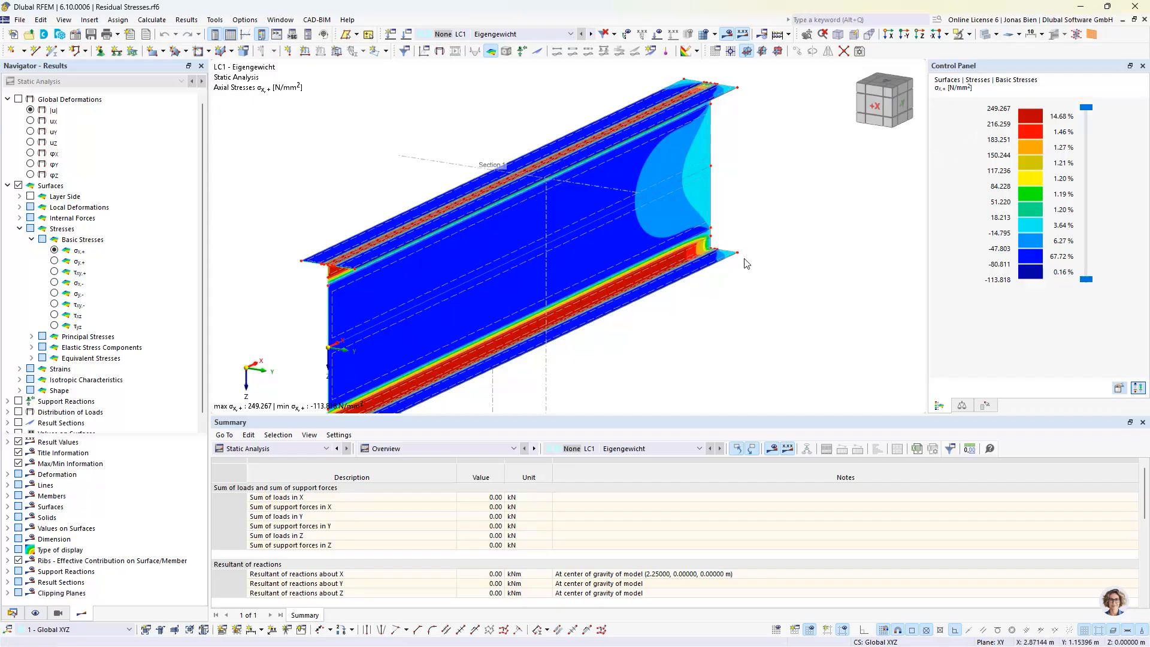
middle_click_drag(594, 342, 550, 354, "ctrl")
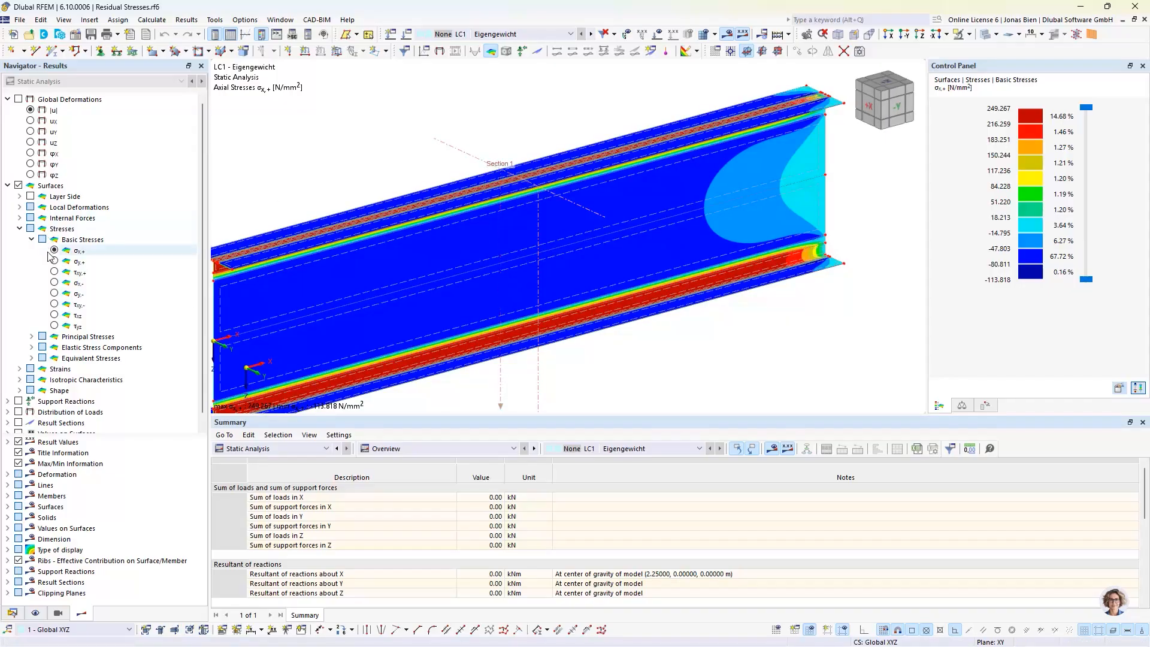
scroll(669, 282, "down", 3)
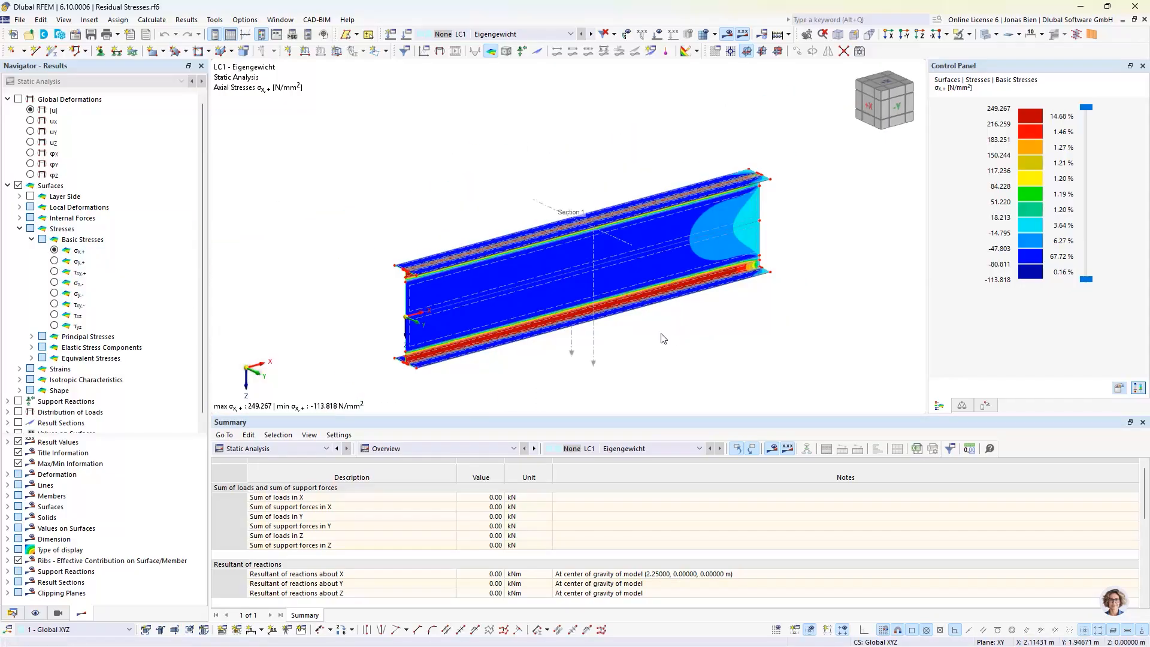
middle_click_drag(663, 337, 539, 331, "ctrl")
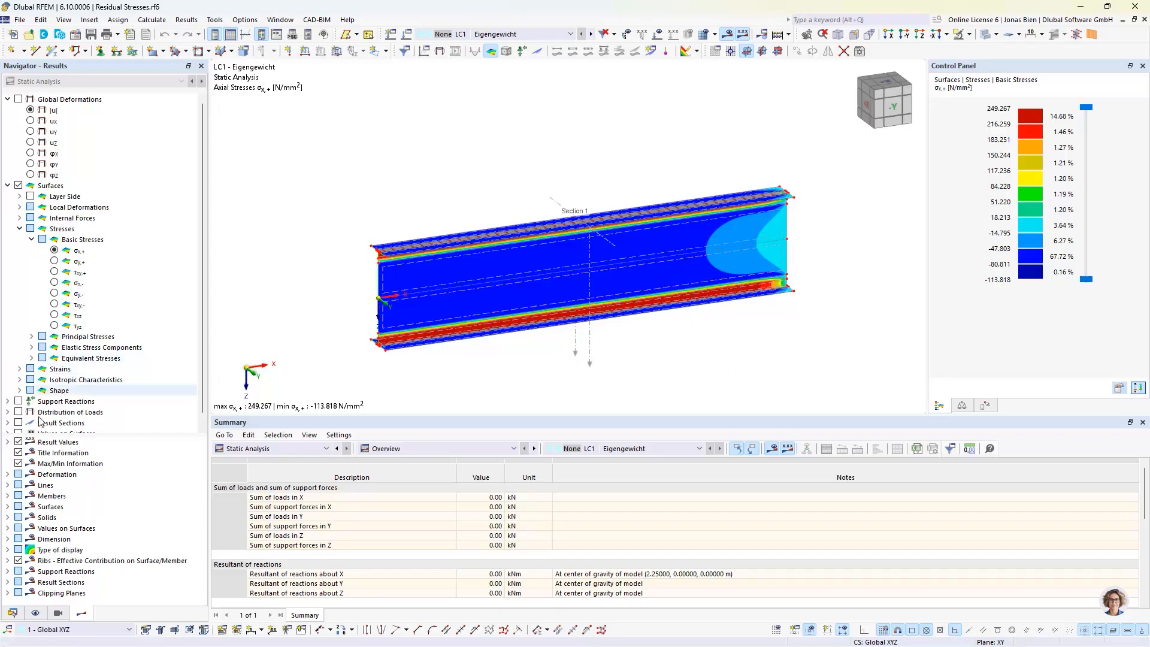
Display the result section diagram of σx,+ with the surface results hidden, and examine the stresses in the flanges and web
left_click(60, 423)
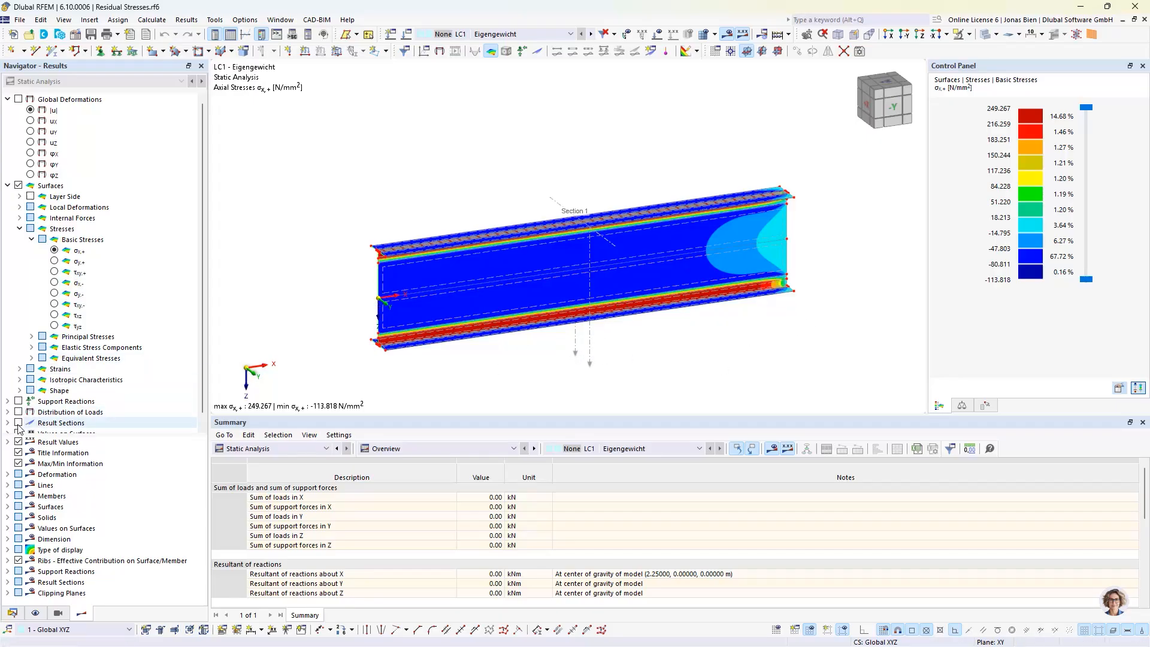
left_click(19, 186)
scroll(646, 339, "up", 3)
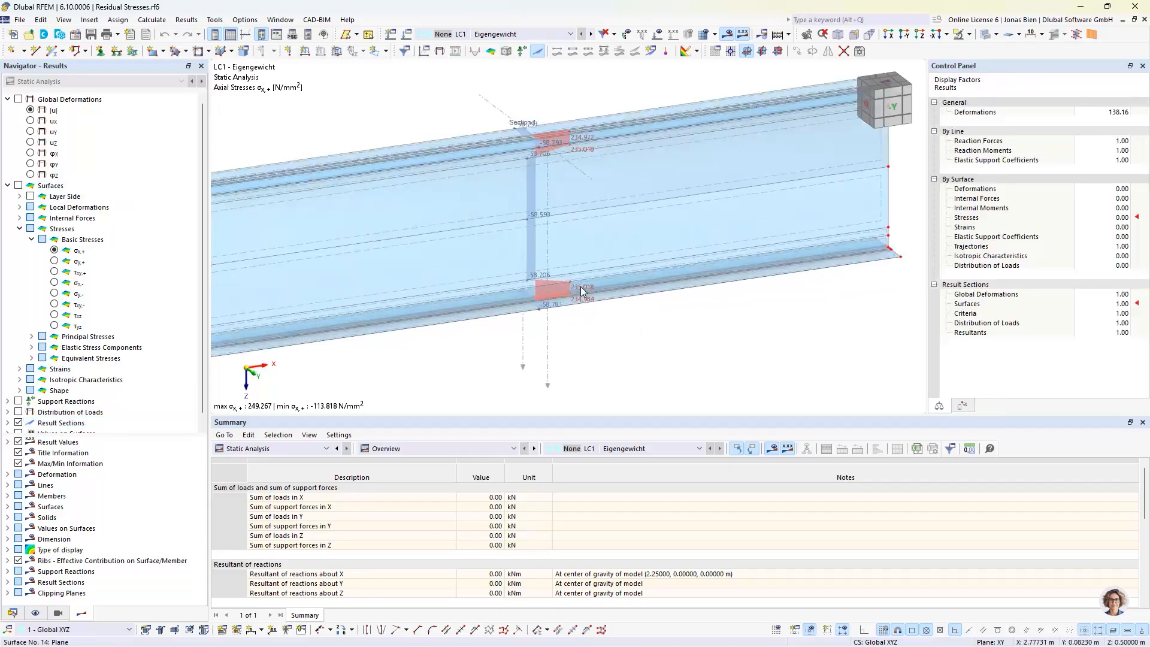
middle_click_drag(581, 287, 624, 305, "ctrl")
scroll(630, 303, "up", 4)
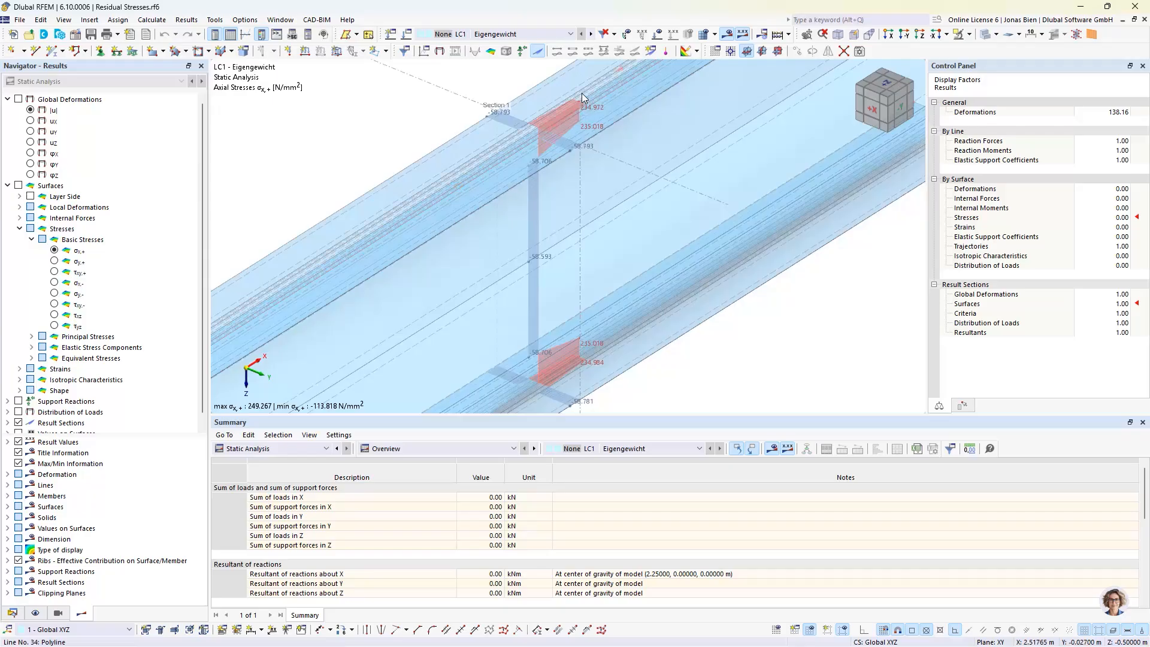
Examine the σx,+ result section diagram at Section 1 across the web and both flanges, close up and on the whole girder
scroll(581, 92, "up", 1)
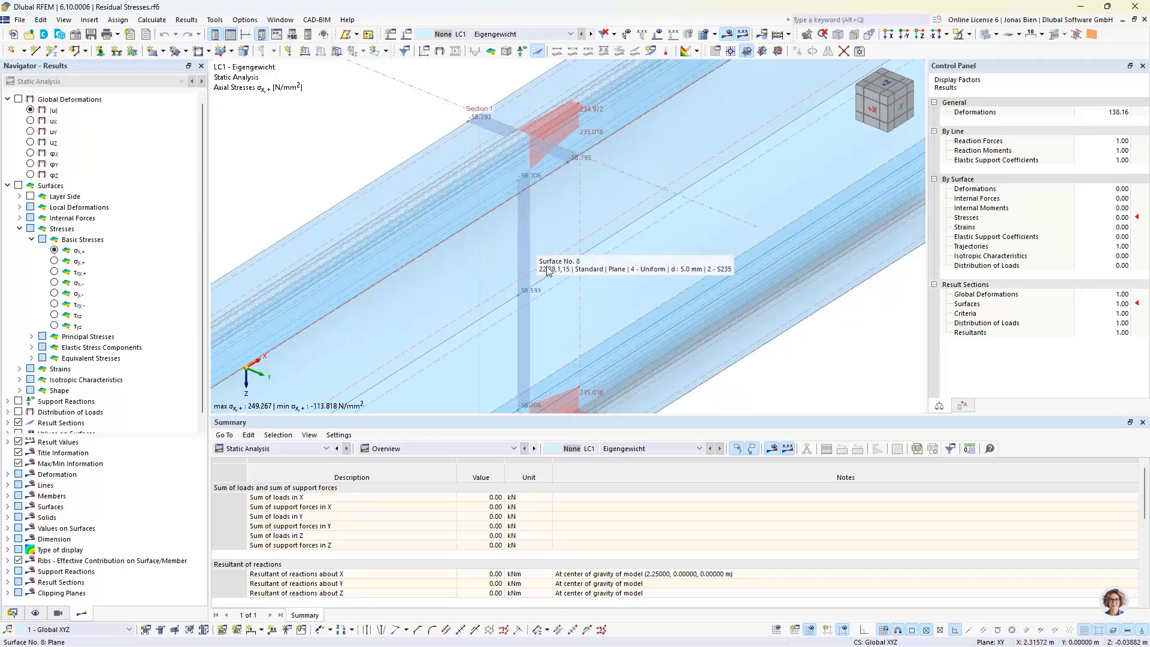
scroll(544, 268, "down", 2)
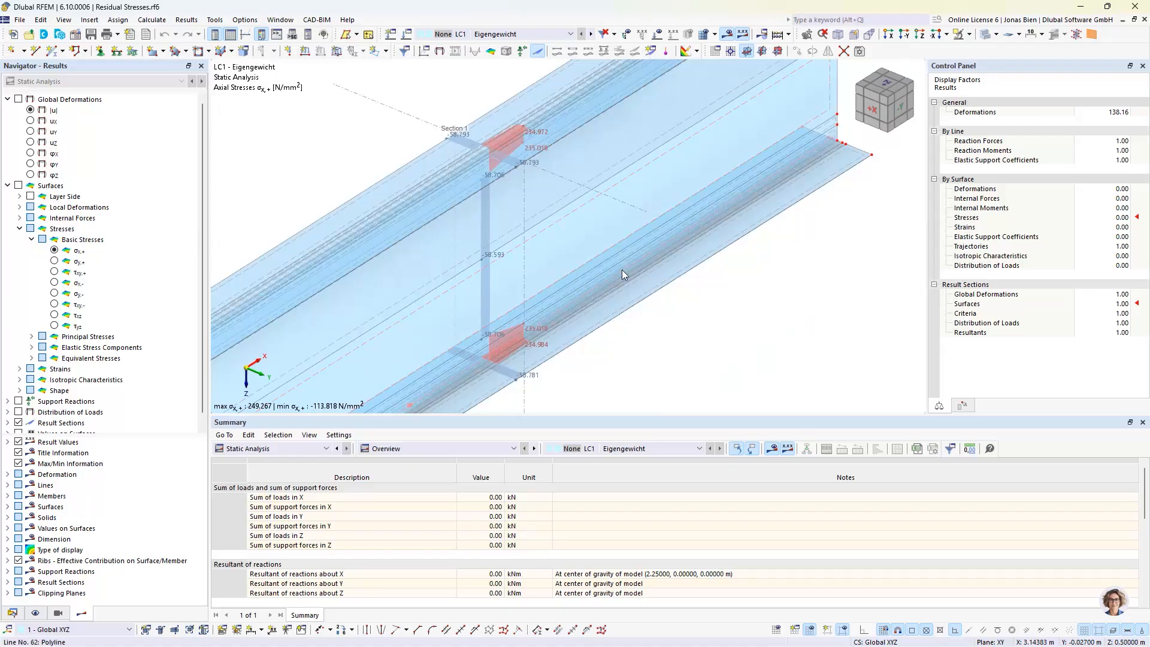
middle_click_drag(622, 269, 693, 256)
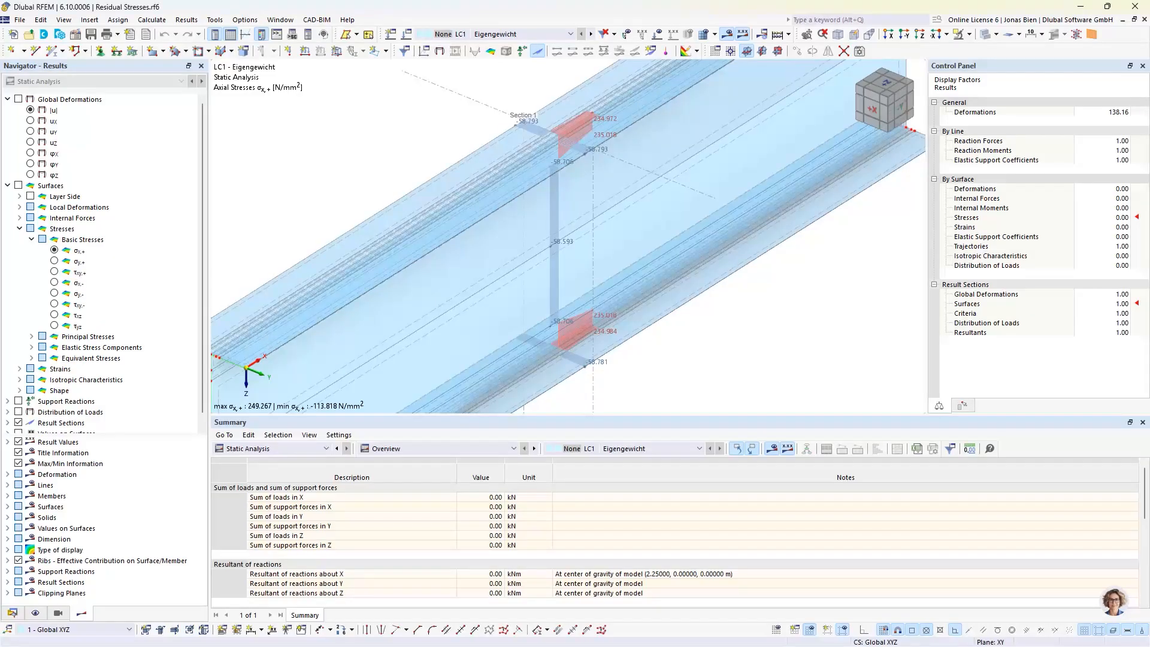
scroll(361, 166, "down", 3)
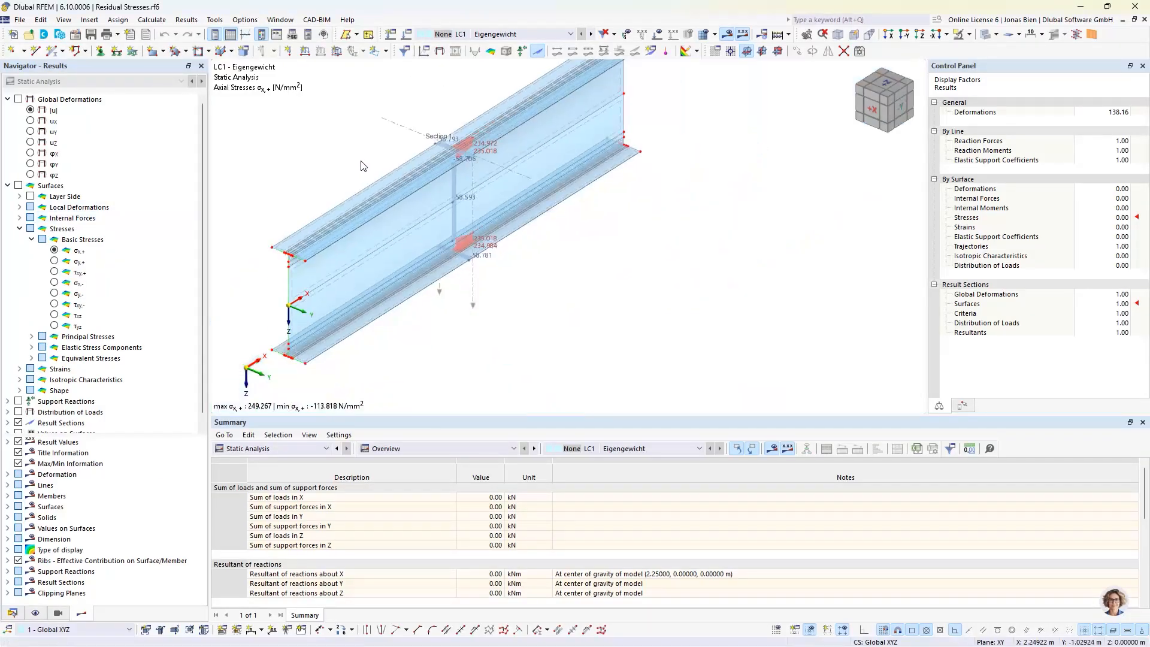
middle_click_drag(361, 166, 376, 164)
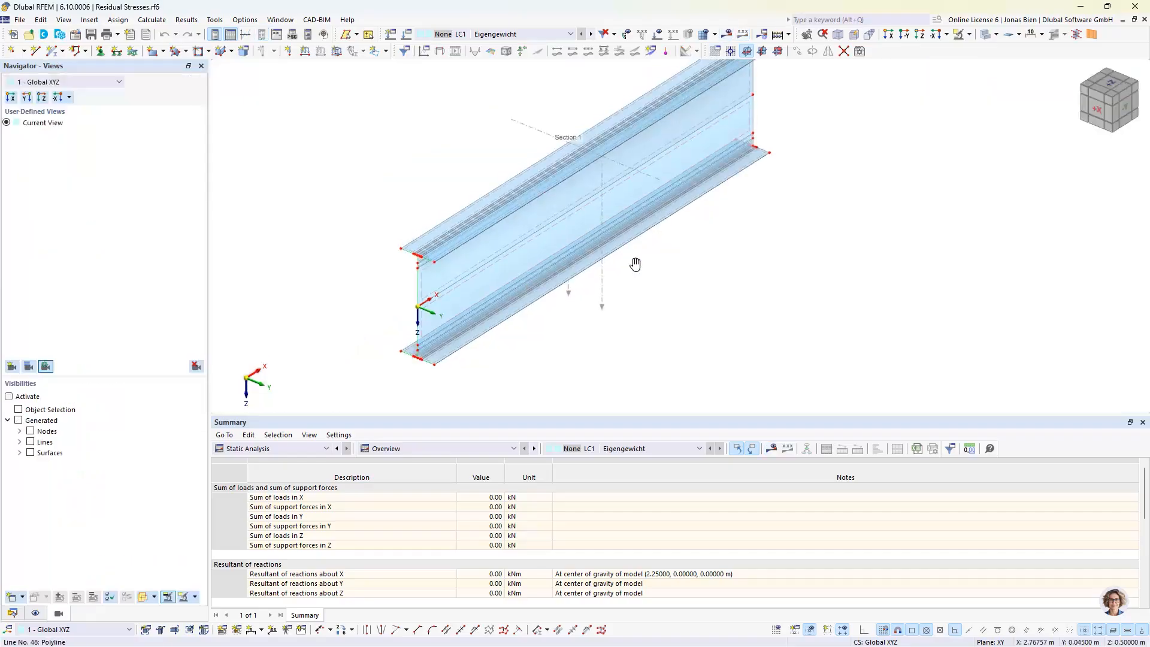
Show the LC1 loads instead of the results and inspect the load types offered for the top flange's axial strain surface load, discarding changes
middle_click_drag(635, 264, 655, 331)
left_click(657, 34)
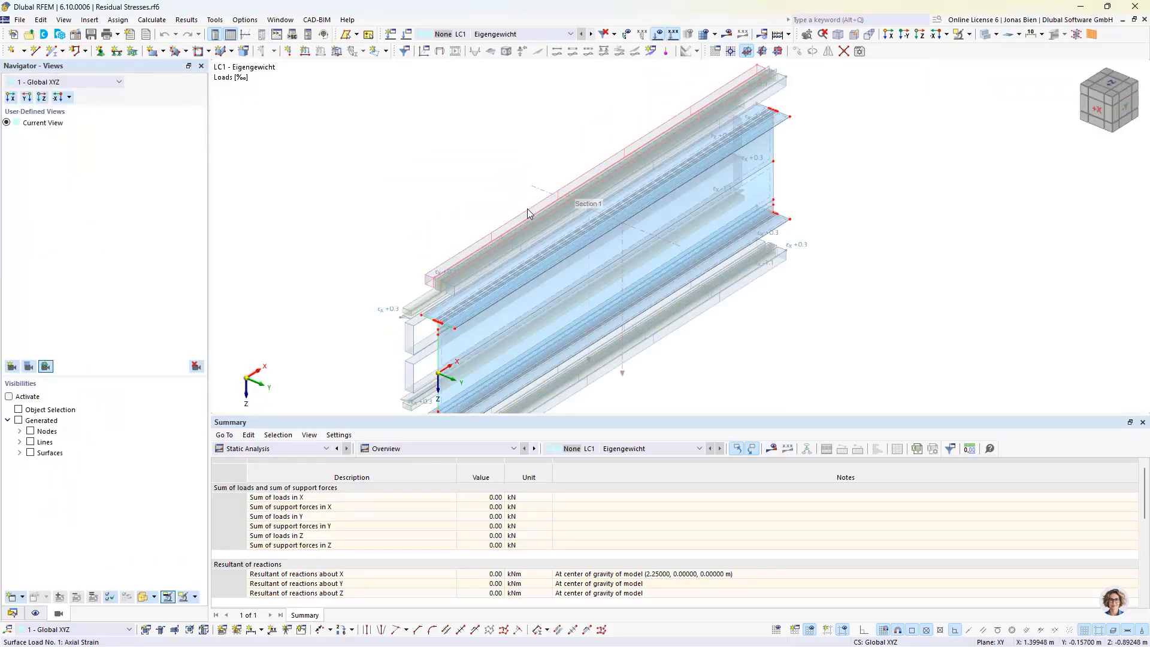
double_click(528, 209)
left_click(267, 346)
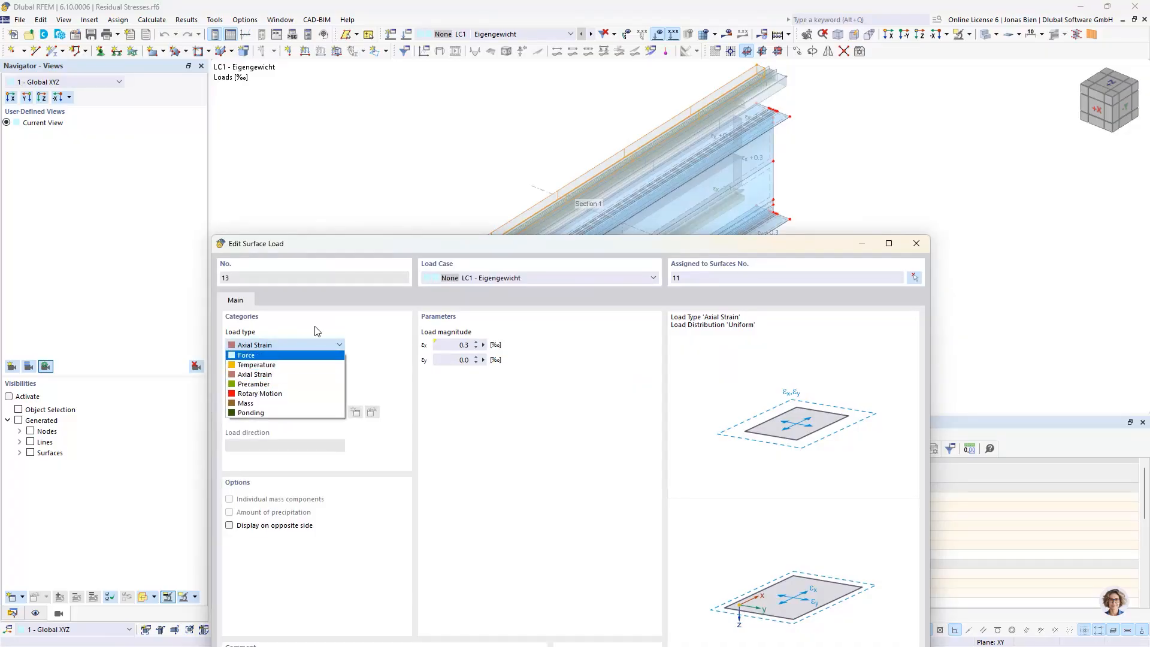
left_click(333, 318)
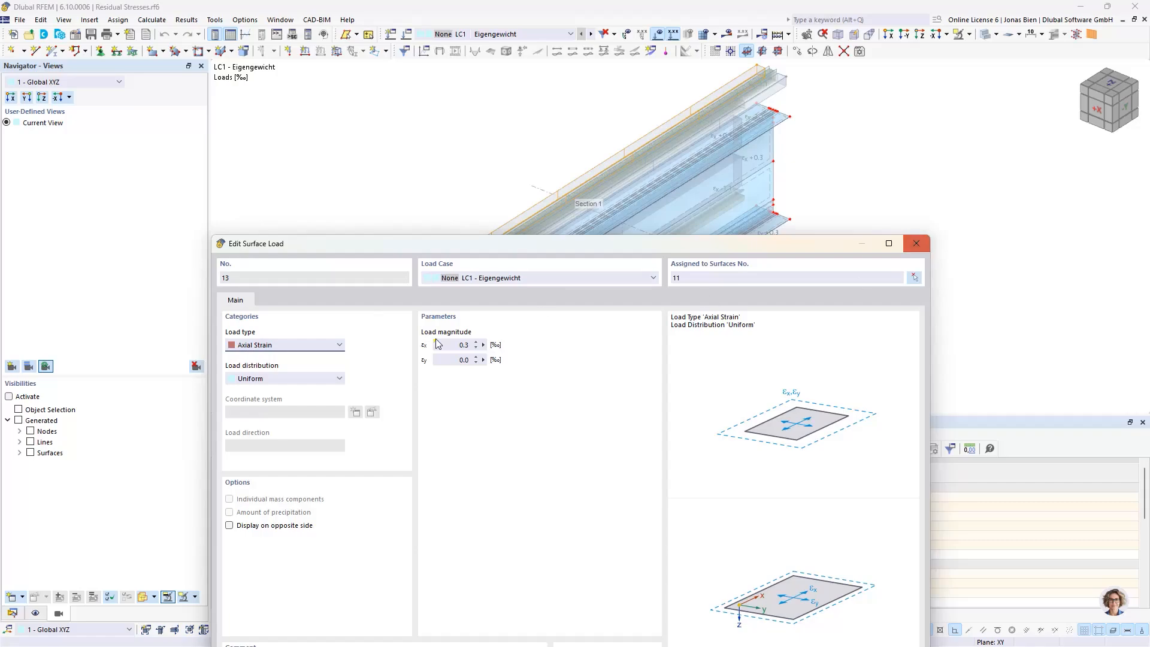
left_click(915, 245)
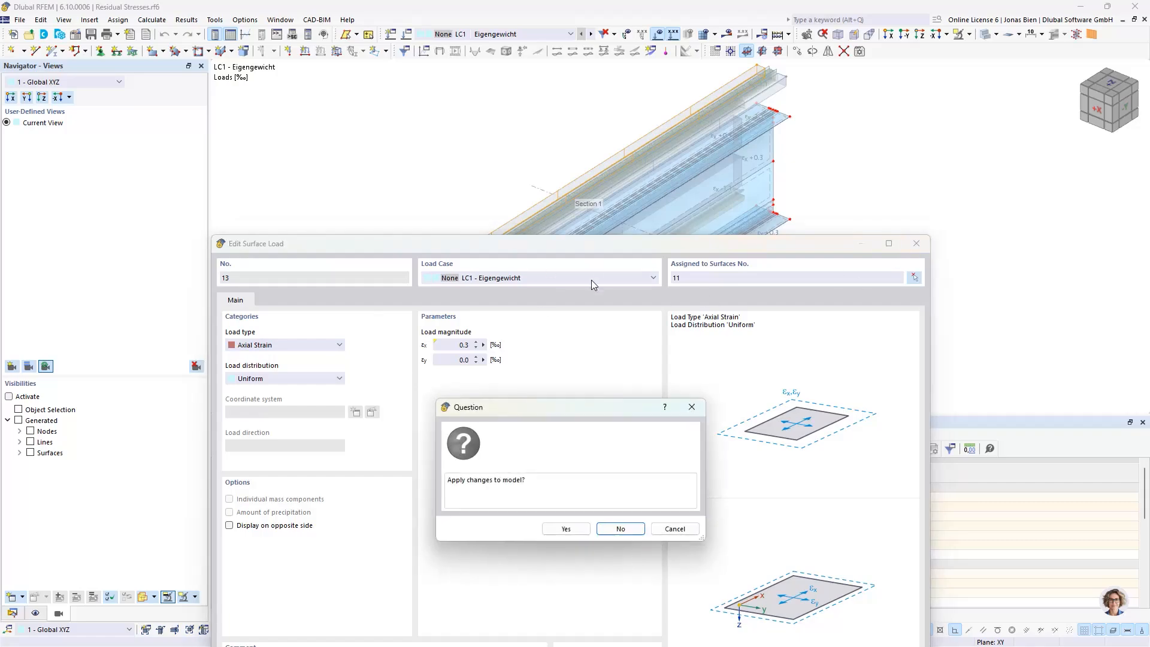
left_click(623, 528)
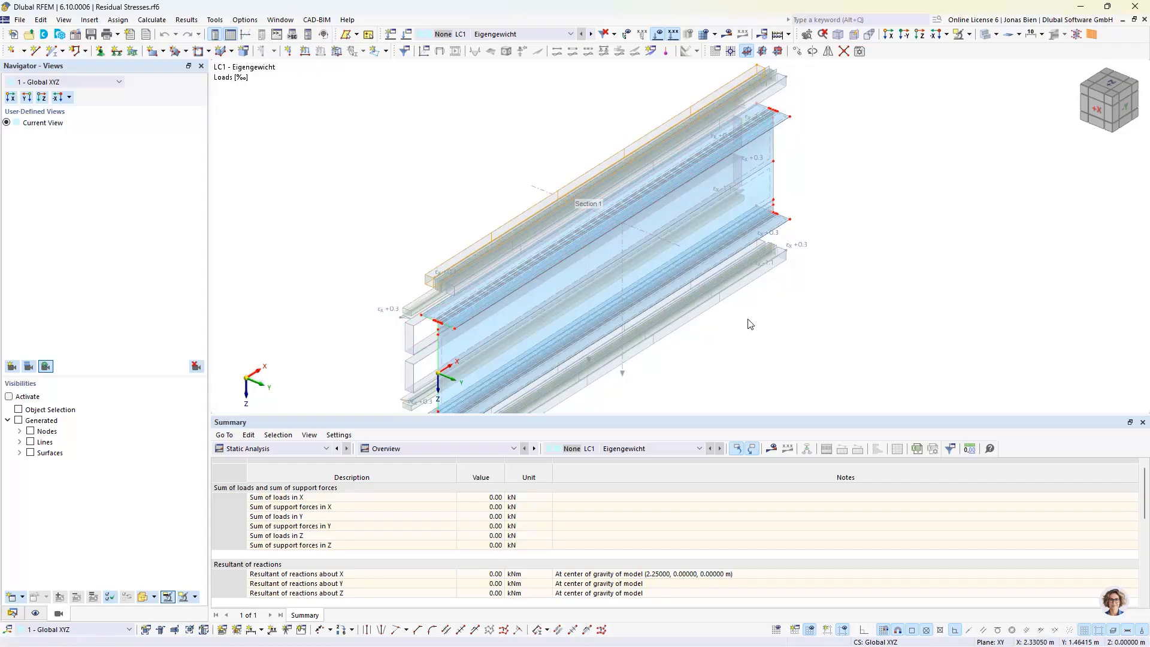
Show the model data tree, review the axial strain loads along the girder, and close the Residual Stresses model
middle_click_drag(751, 324, 776, 248)
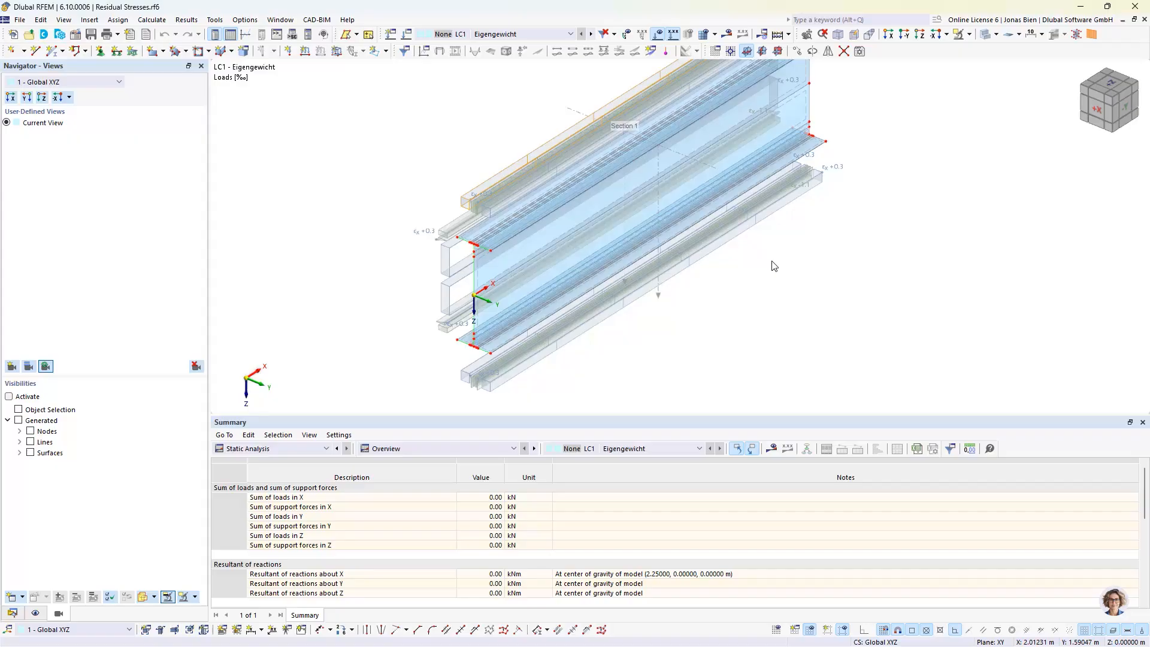
left_click(12, 612)
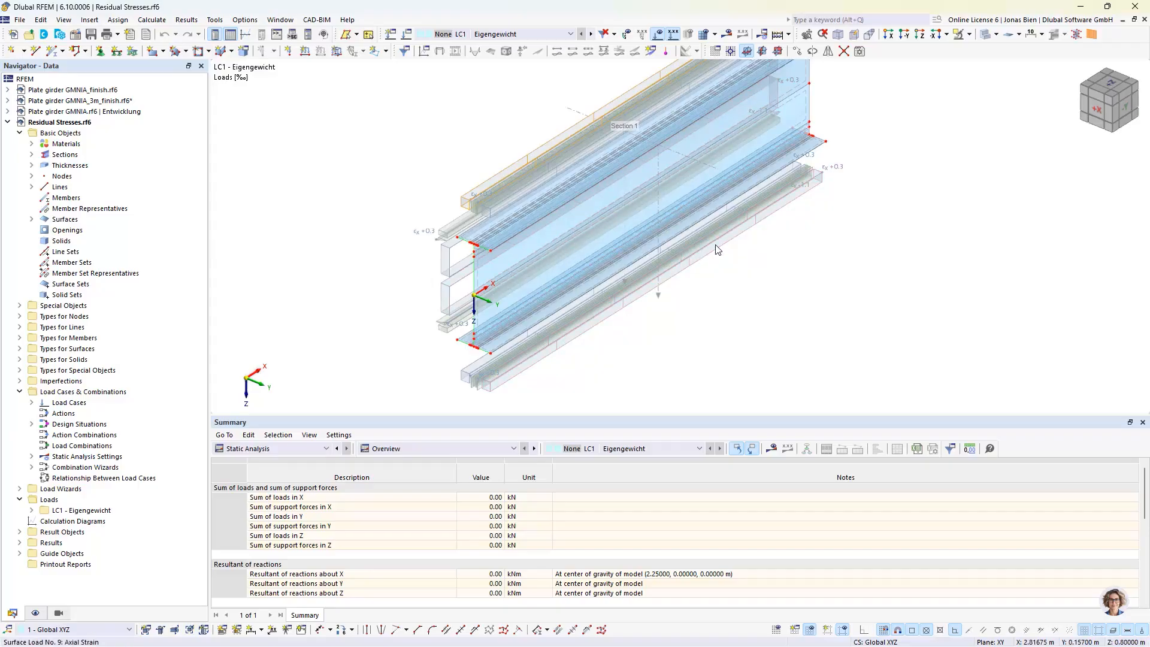
middle_click_drag(752, 228, 740, 245)
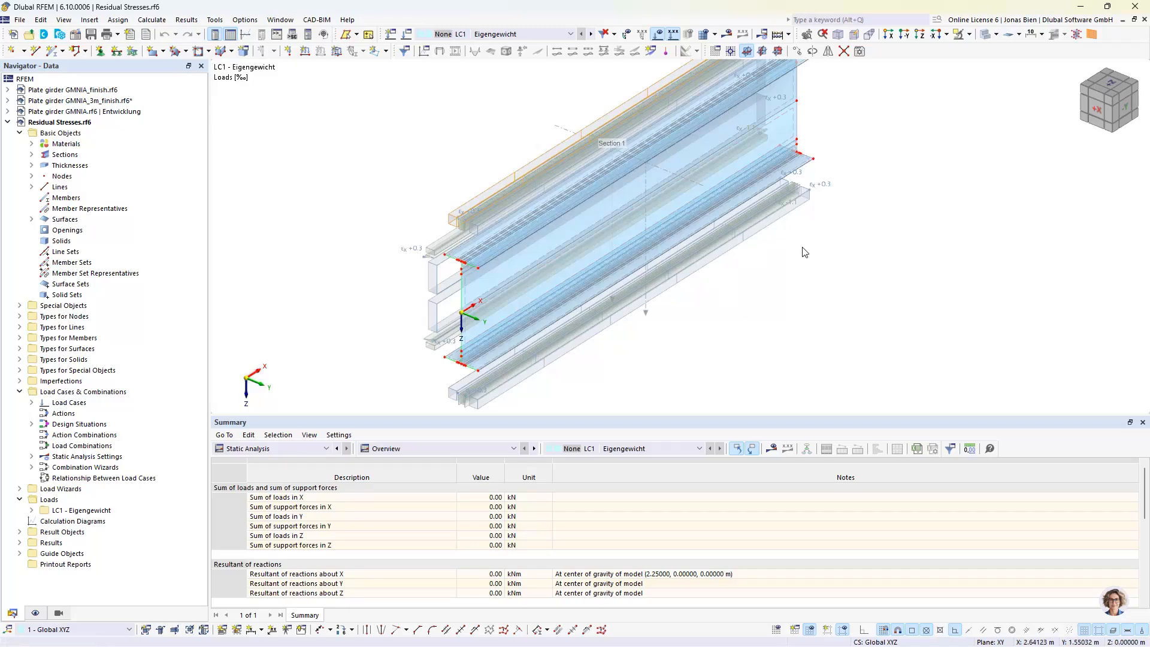
left_click(1144, 21)
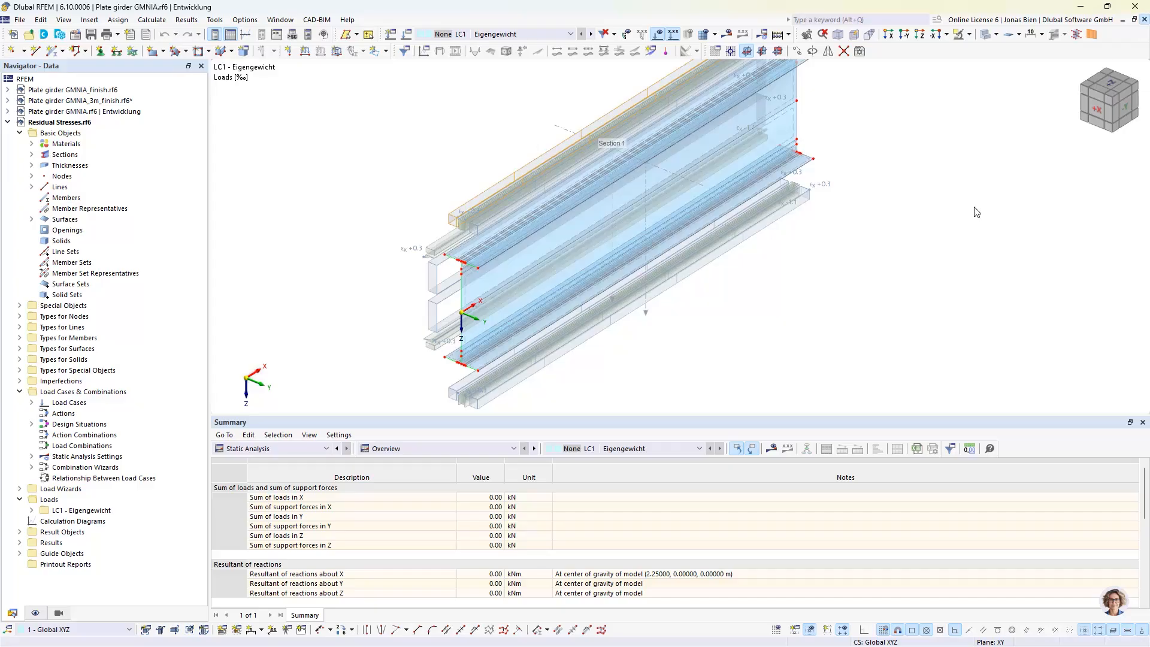
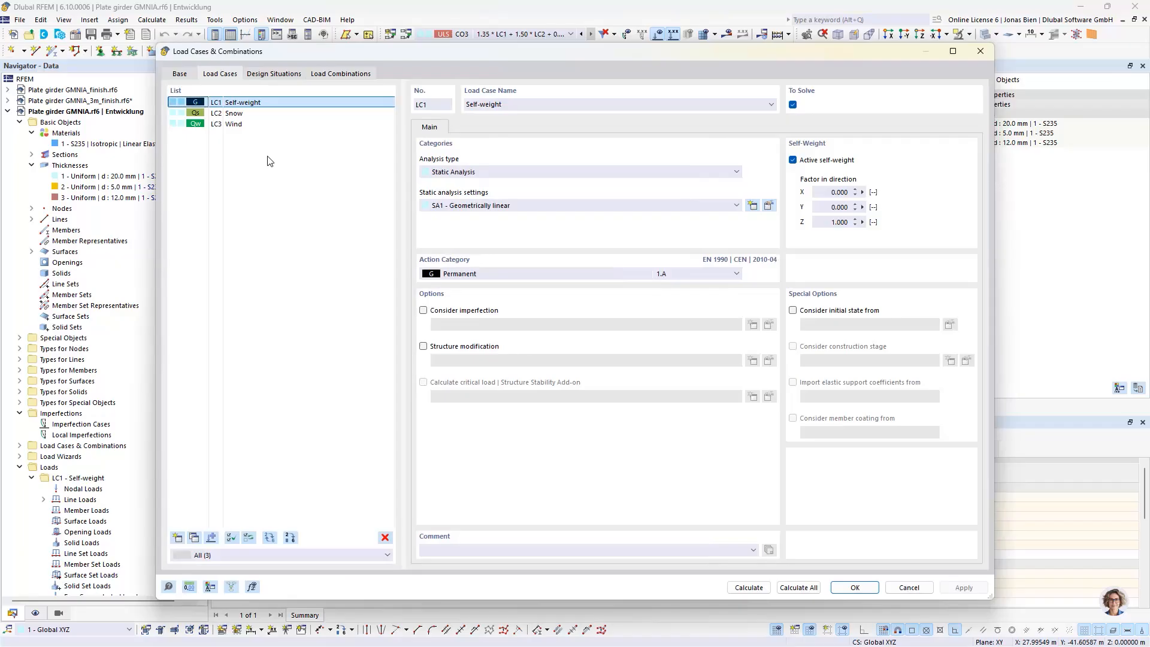
Create load case LC4 named "Bow imperfection (static)" with the action category None
left_click(179, 541)
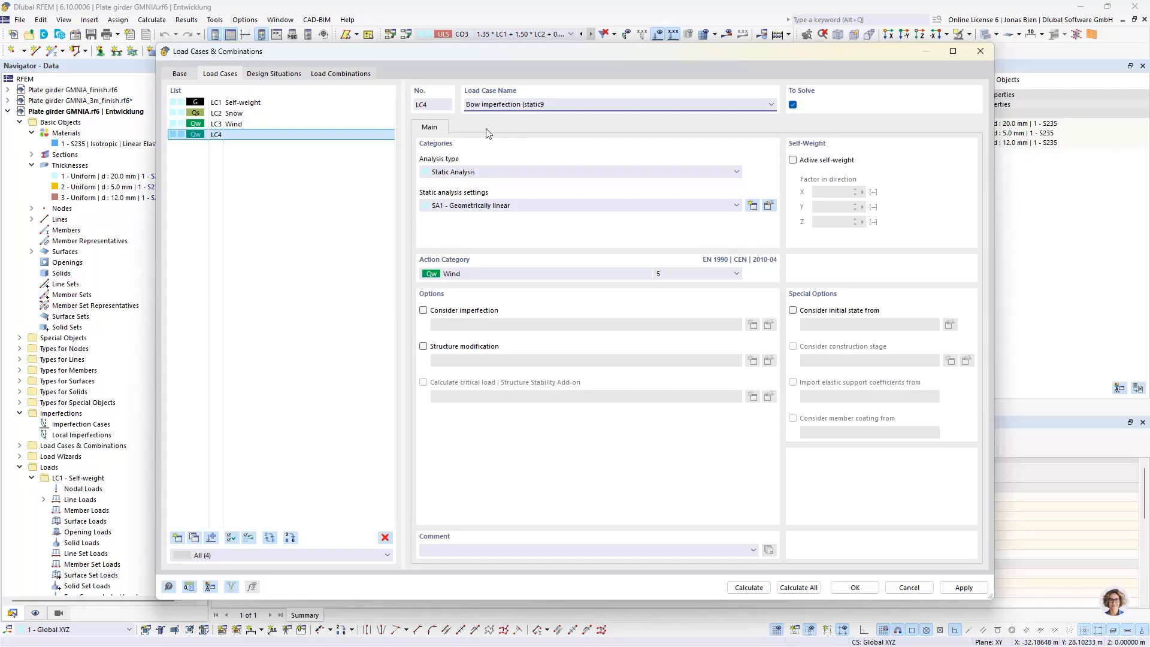
left_click(472, 274)
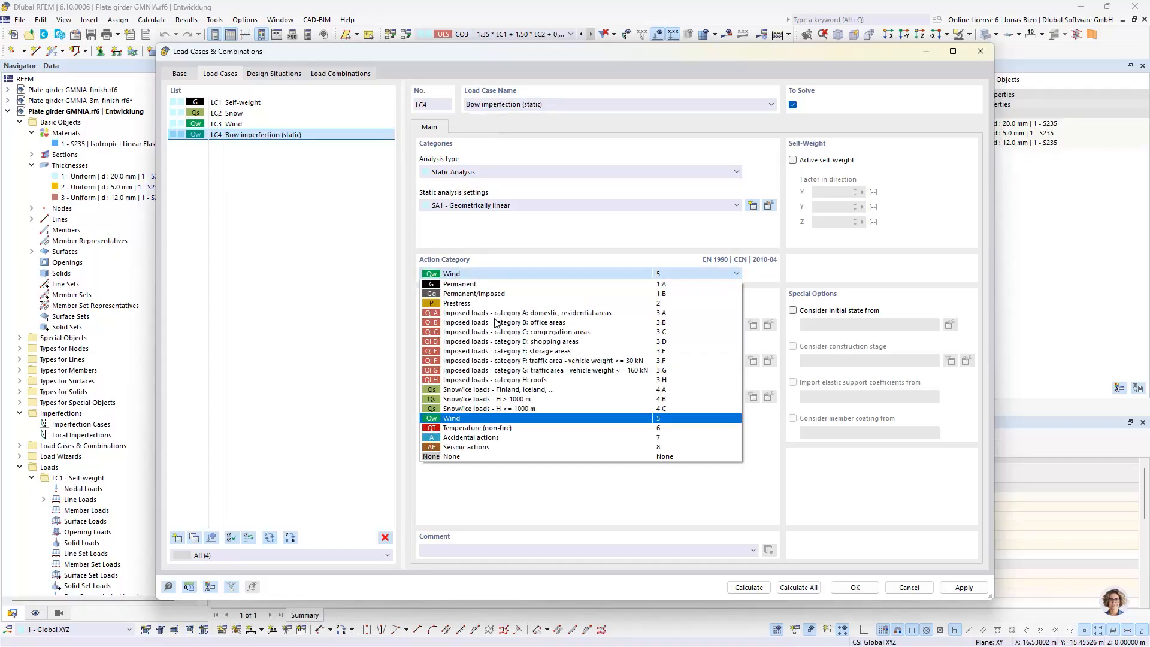
left_click(456, 457)
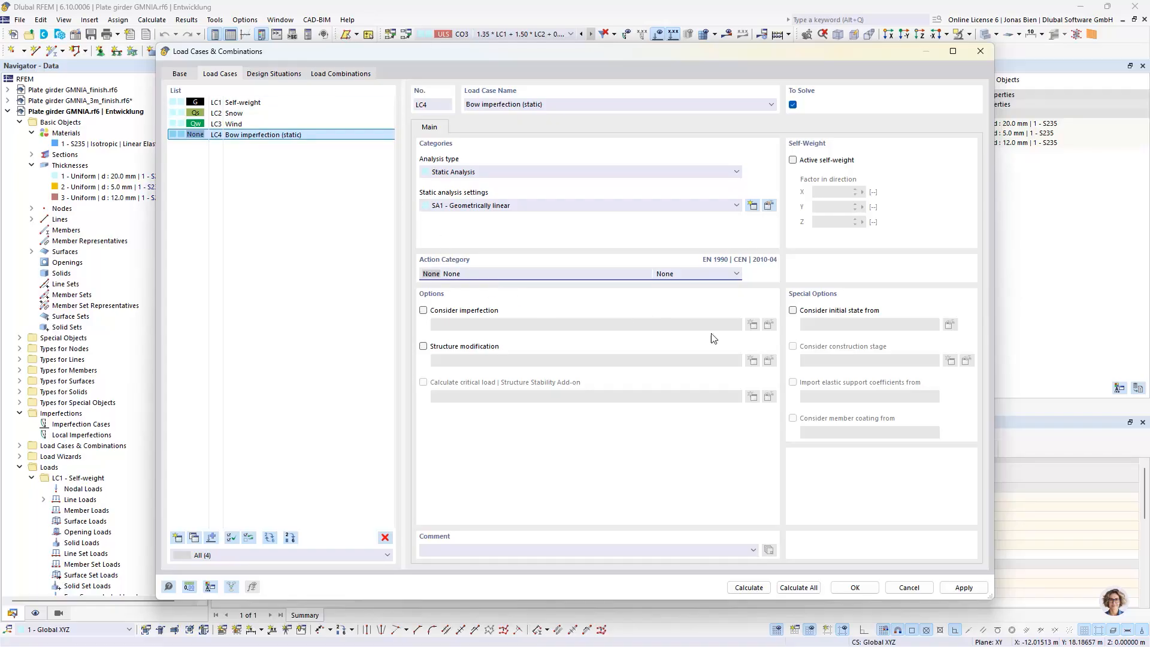
left_click(855, 587)
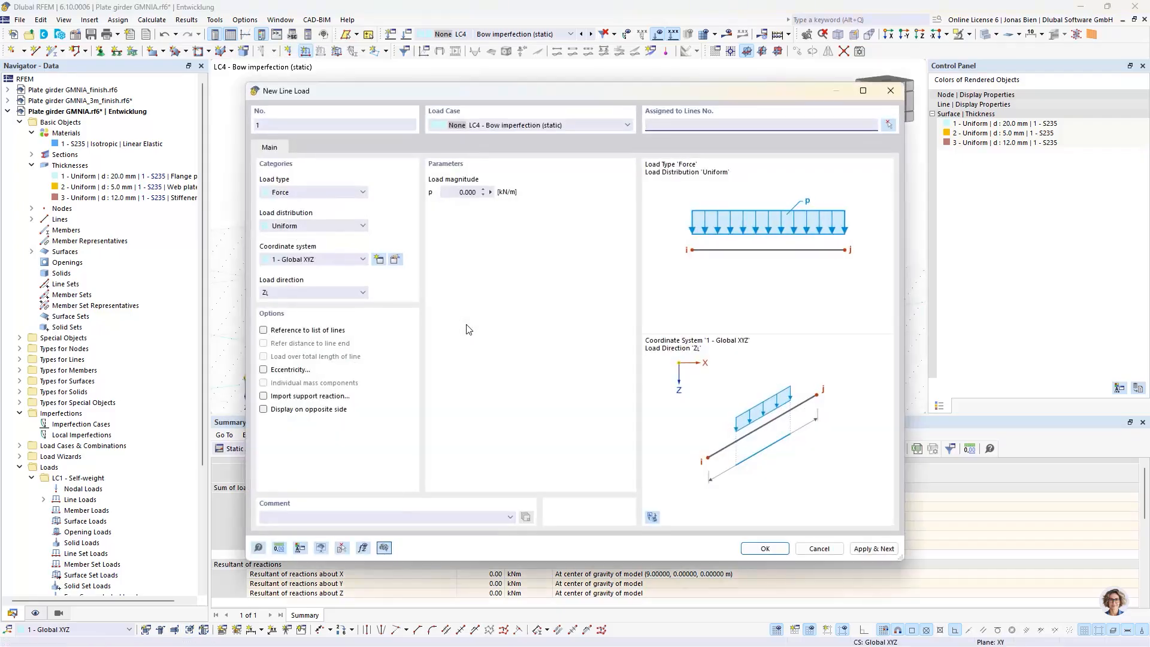
Define the new LC4 line load as a uniform force of 1 kN/m in global Y on true length
left_click(474, 193)
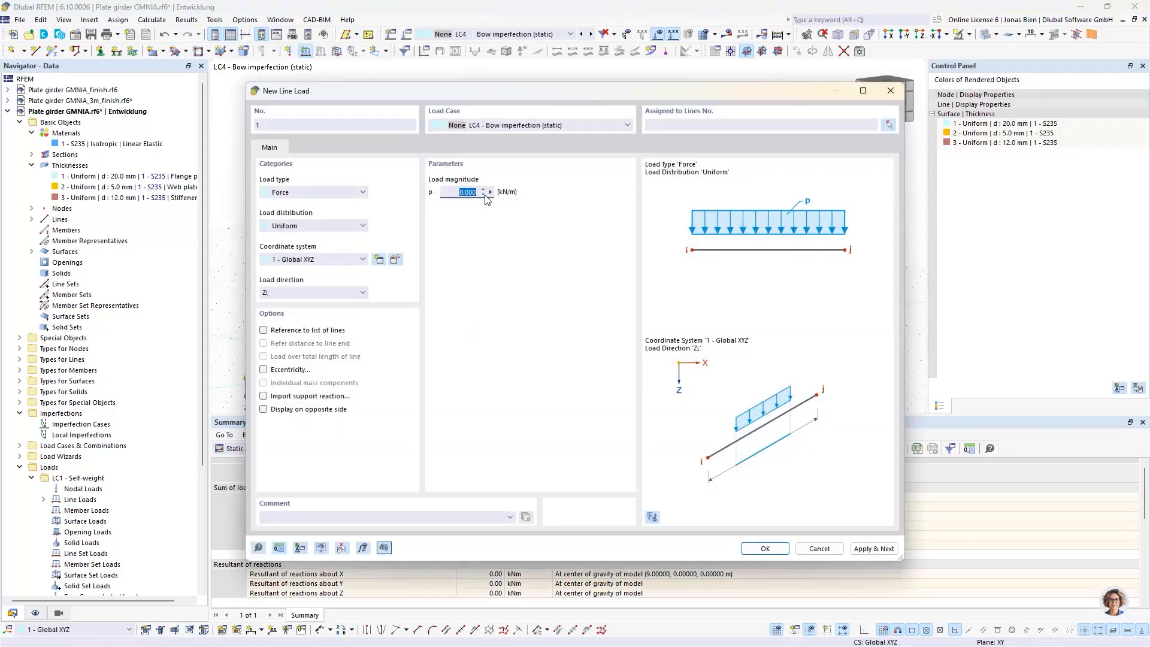
type("1")
left_click(339, 296)
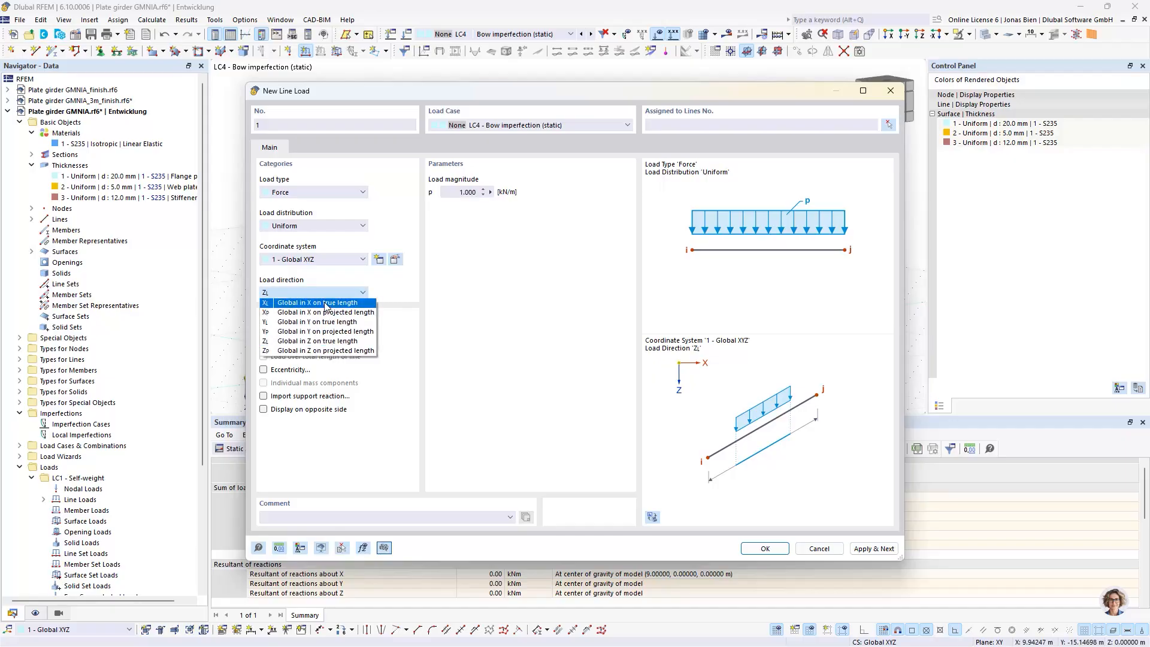
left_click(389, 92)
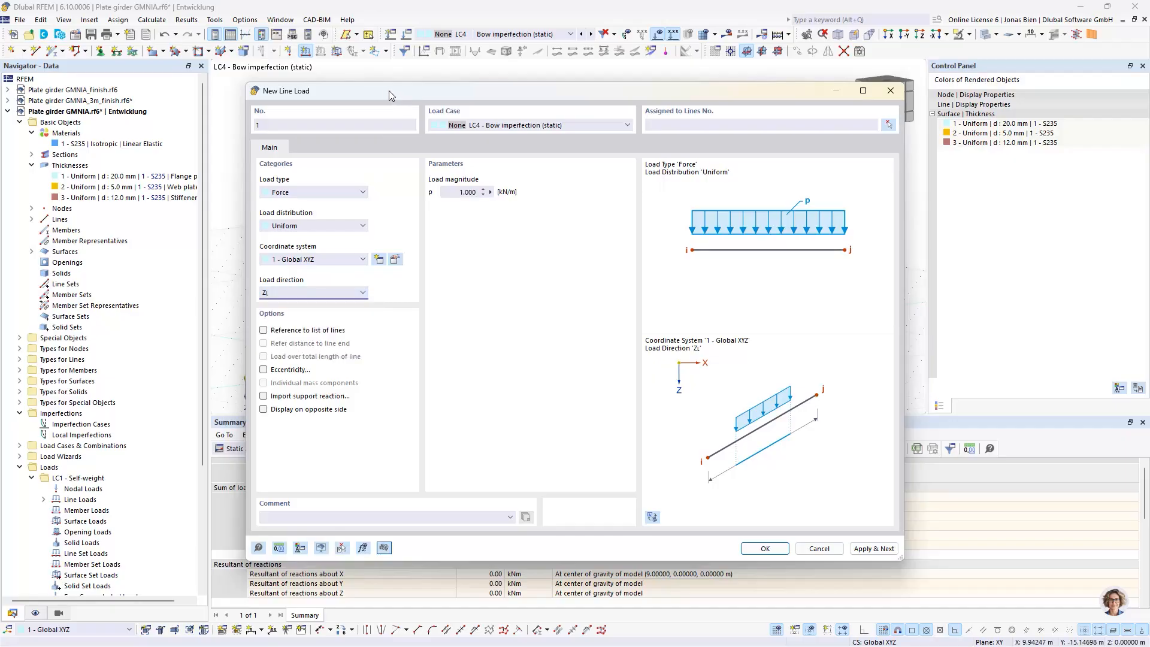
left_click_drag(389, 91, 500, 93)
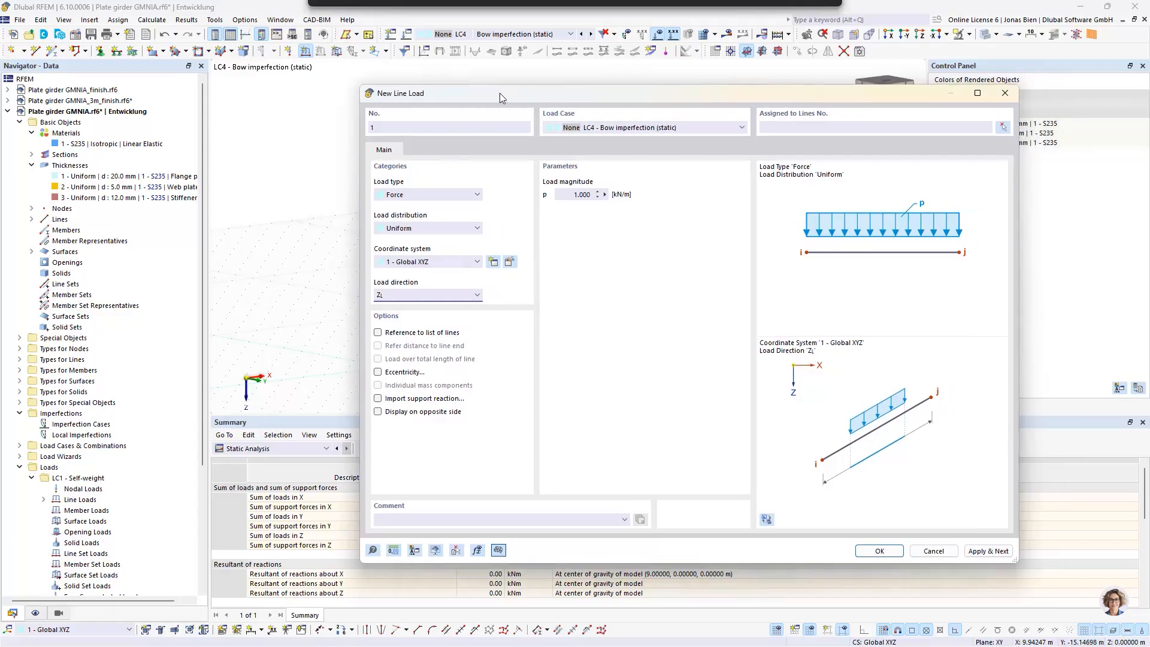
left_click(401, 294)
left_click(400, 324)
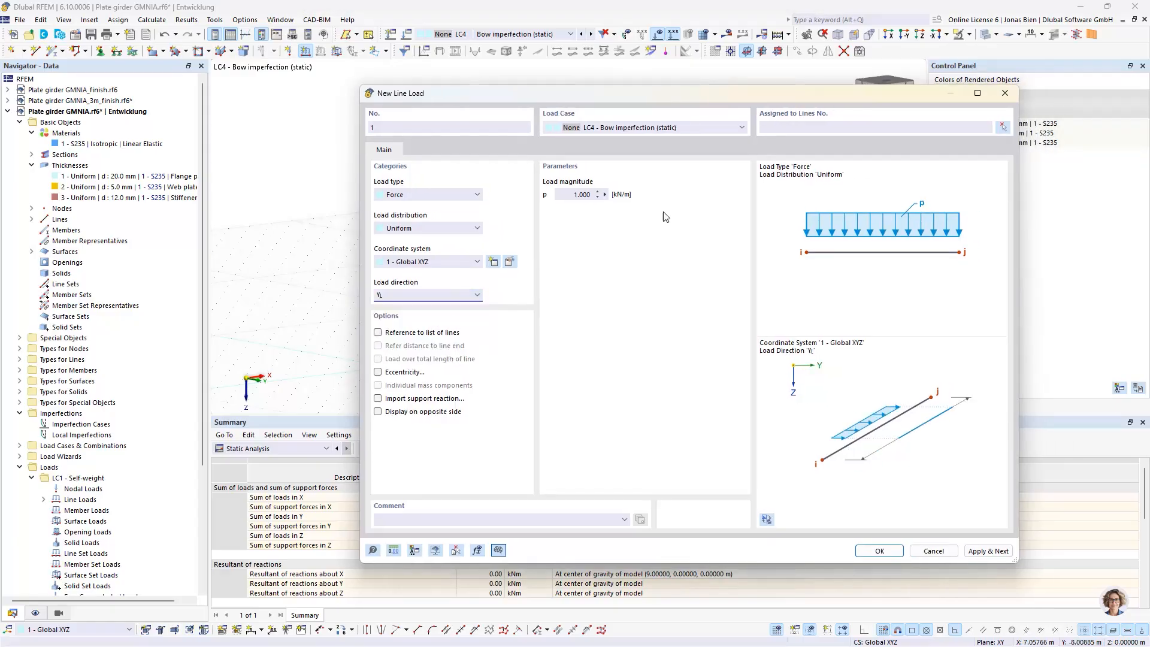
Assign the line load to the top and bottom flange lines in all four bays, lines 4, 11, 19, 24, 72, 76, 80 and 83
left_click(1003, 127)
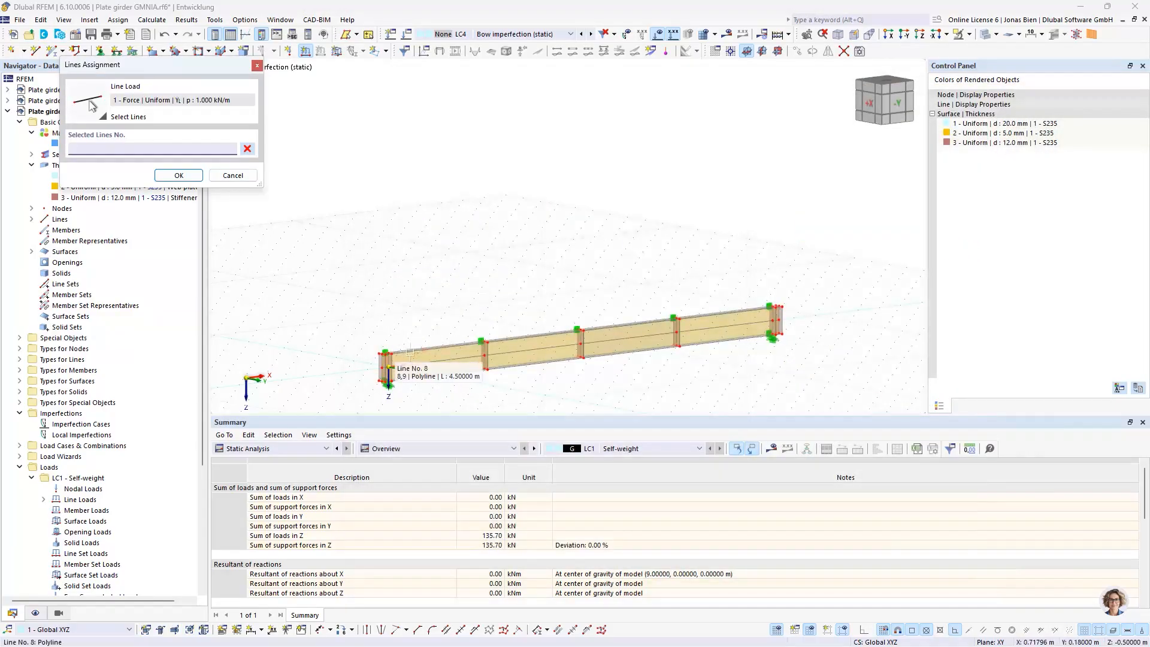
scroll(470, 295, "up", 5)
middle_click_drag(475, 327, 559, 81)
scroll(548, 150, "up", 1)
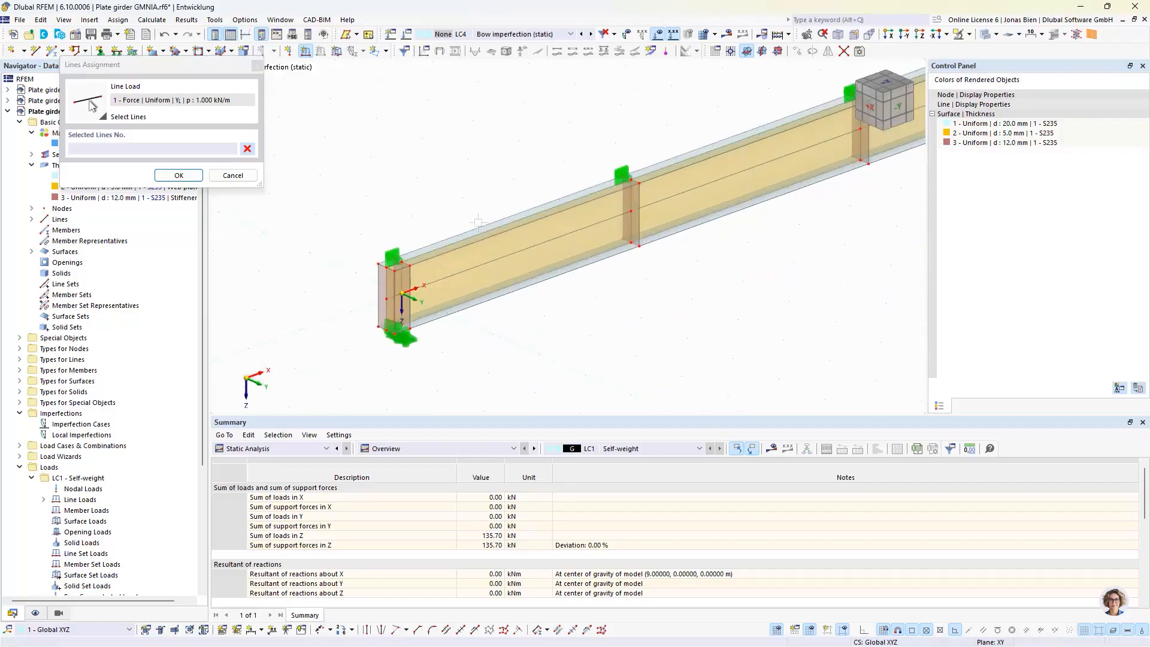
left_click(484, 232)
left_click(490, 293)
middle_click_drag(763, 236, 515, 344)
left_click(522, 238)
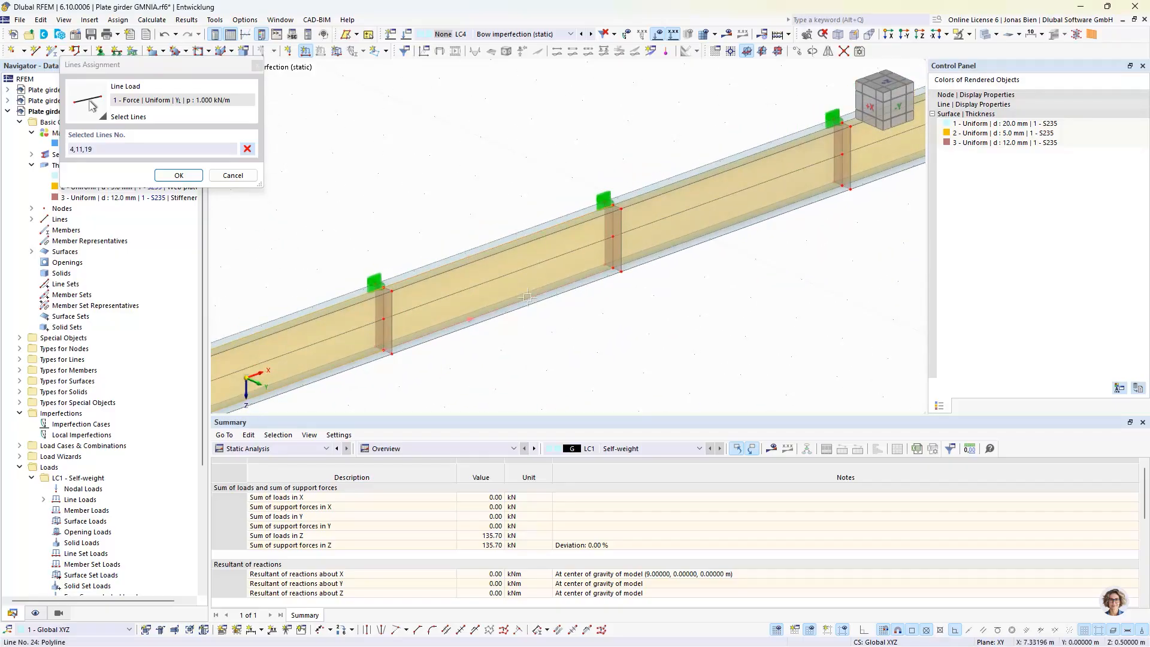
left_click(529, 298)
left_click(701, 174)
left_click(720, 231)
middle_click_drag(734, 277, 511, 413)
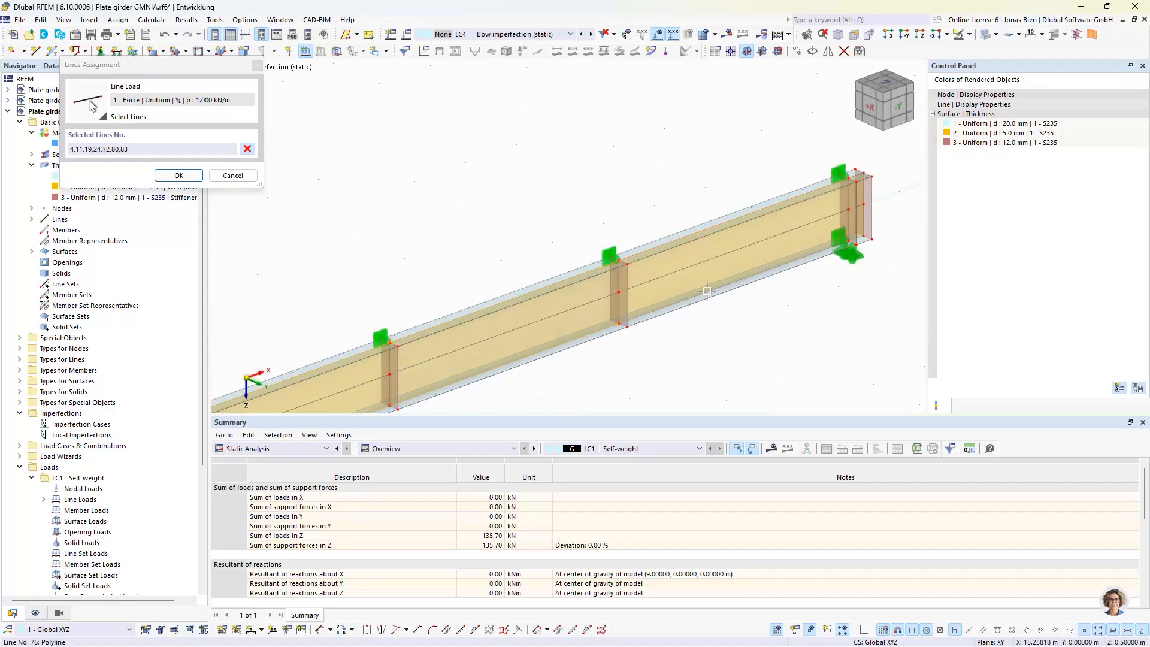
left_click(184, 174)
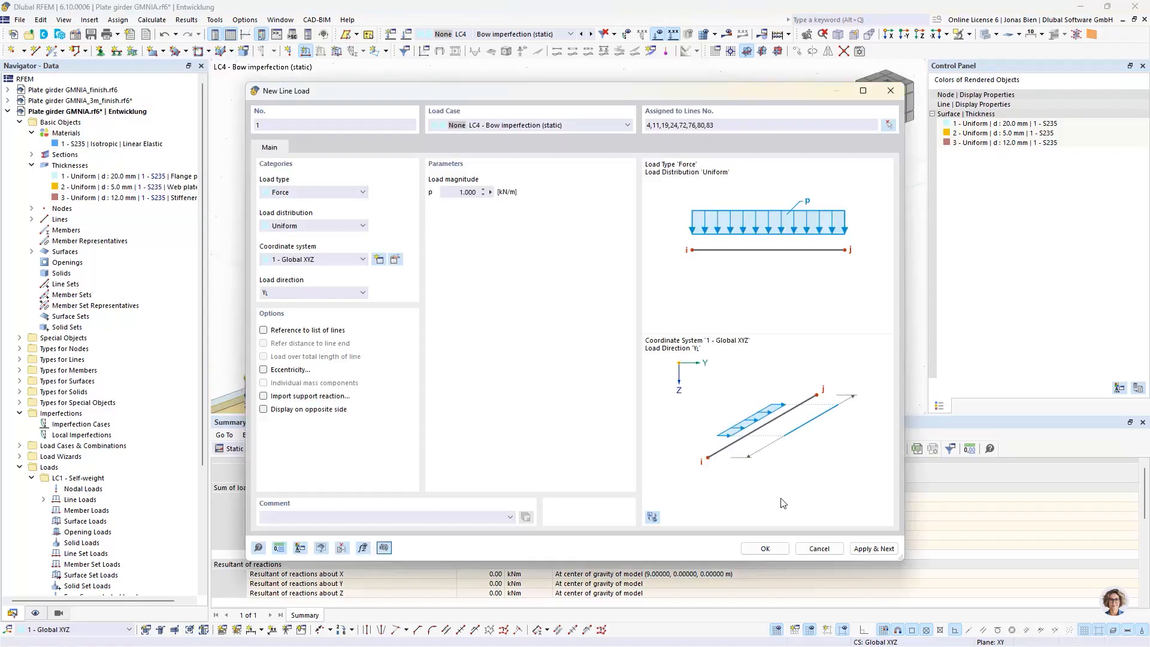
left_click(778, 549)
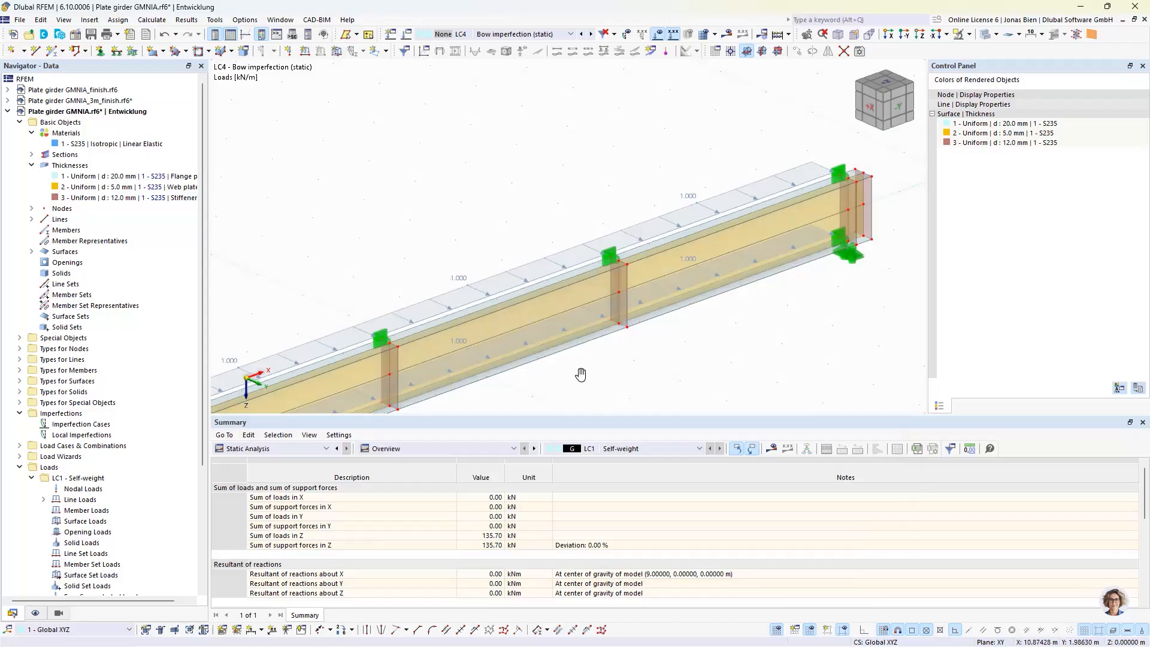
Reverse the 1 kN/m line loads in the second and fourth bays so the lateral load alternates from bay to bay
scroll(713, 300, "down", 2)
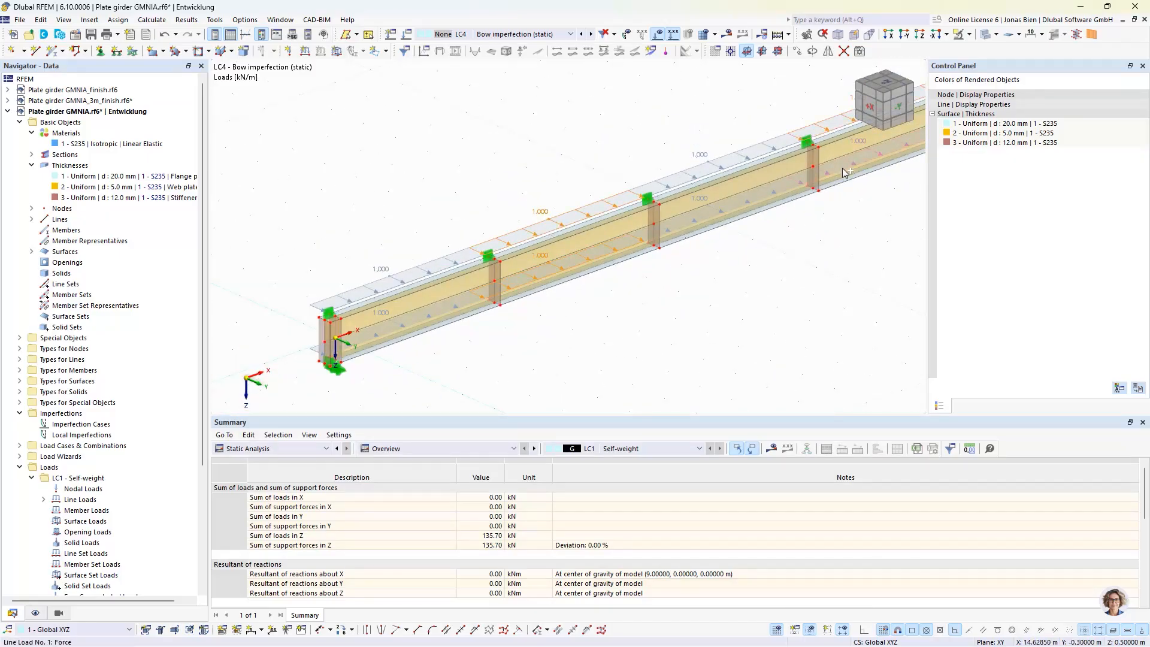
double_click(576, 215)
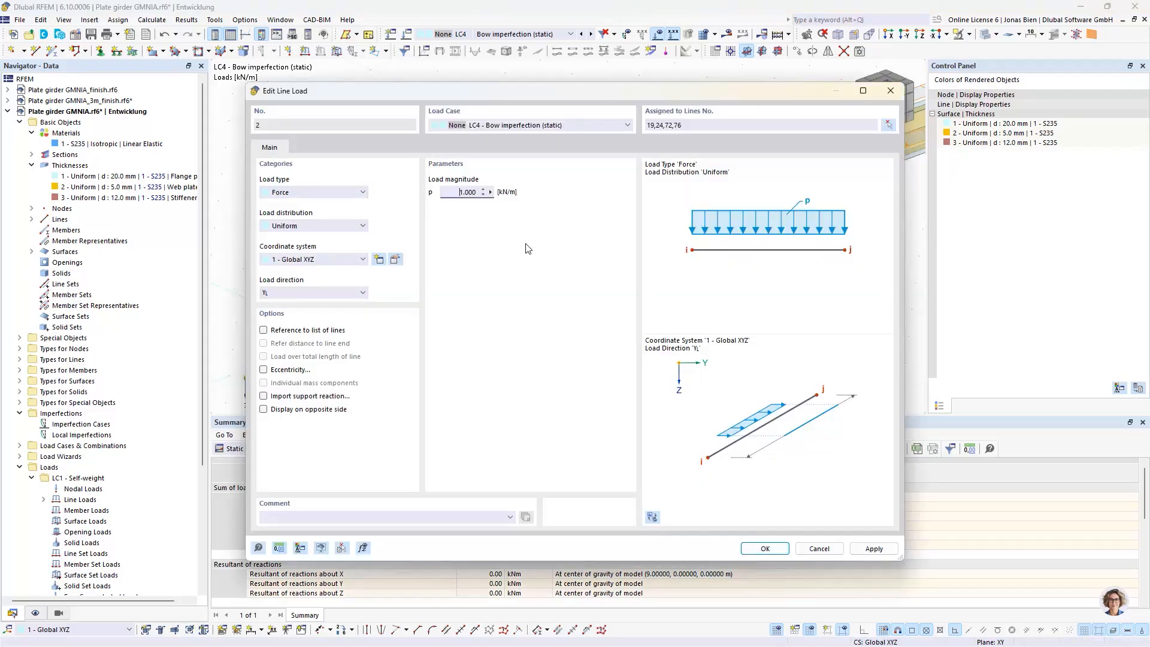
left_click(759, 549)
middle_click_drag(777, 258, 723, 276)
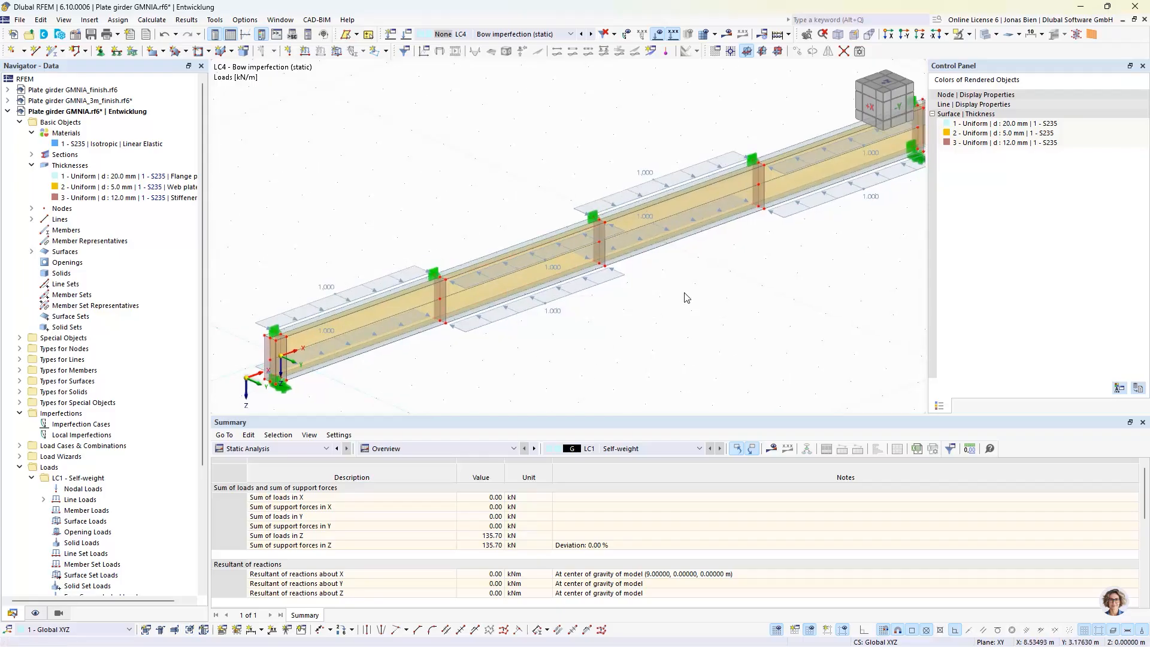
scroll(690, 296, "up", 1)
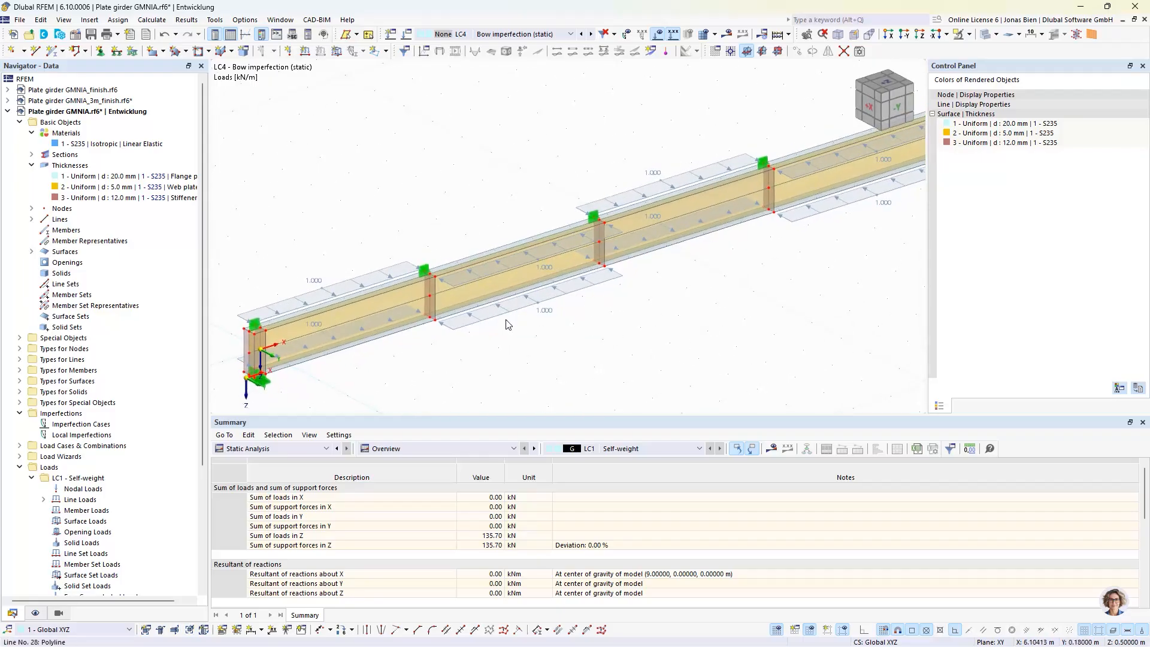
Calculate LC4 and display its global deformation |u| on the whole girder instead of the surface stresses
middle_click_drag(487, 282, 638, 293, "ctrl")
middle_click_drag(709, 325, 691, 291)
scroll(691, 311, "down", 1)
left_click(727, 33)
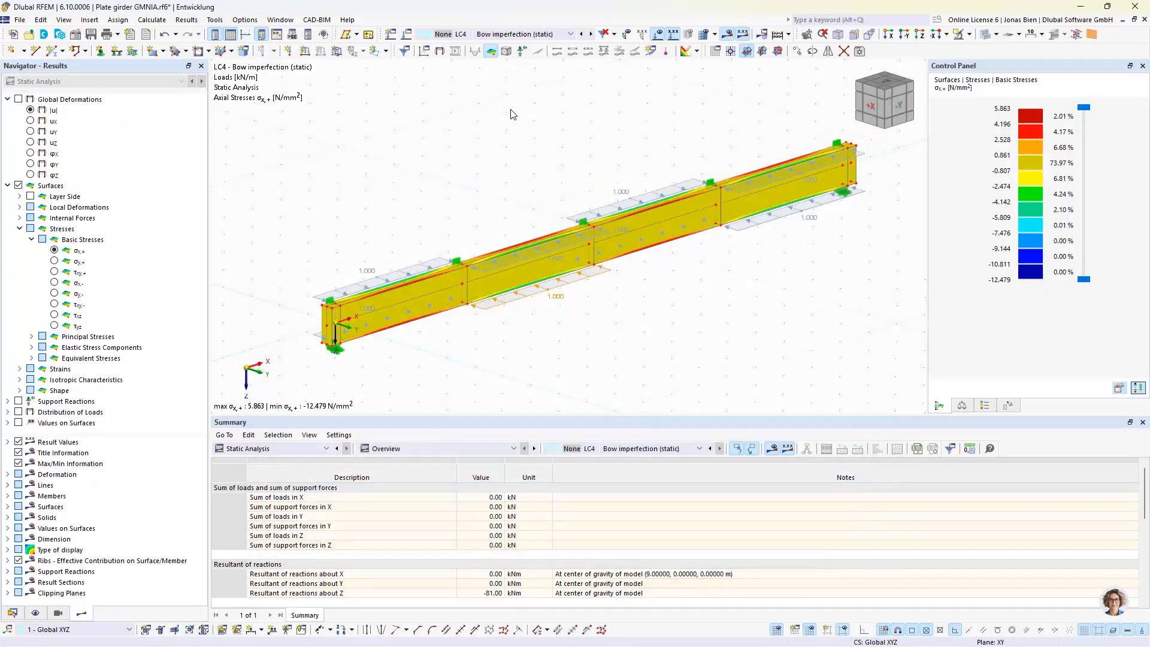
left_click(29, 110)
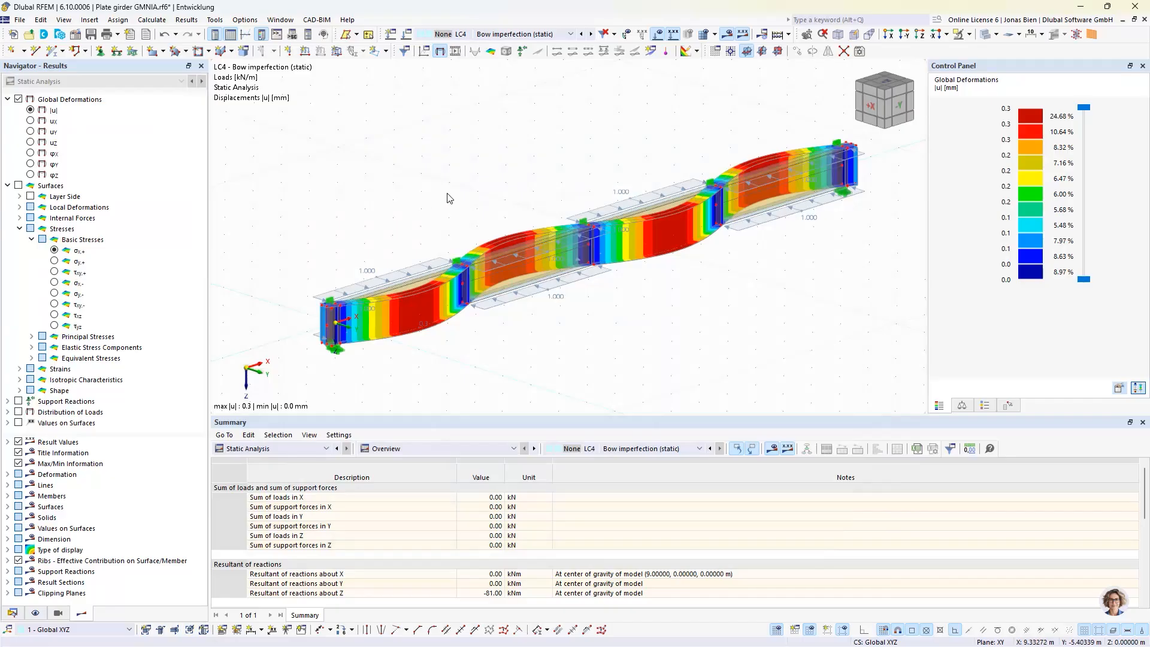
middle_click_drag(450, 197, 513, 235, "ctrl")
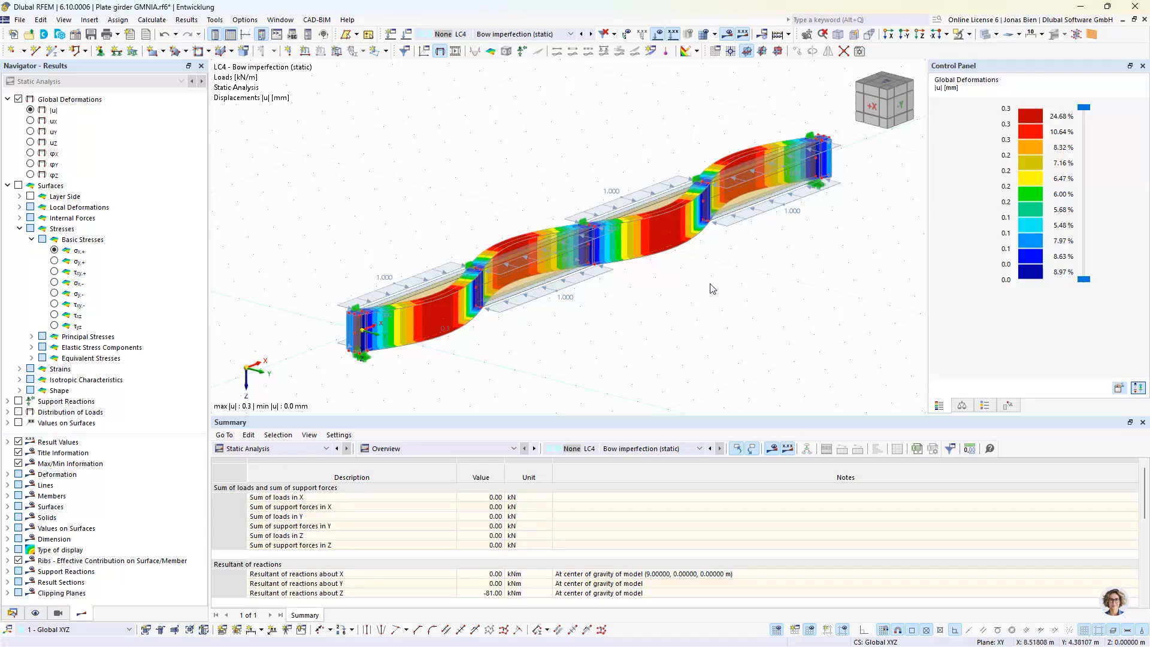
middle_click_drag(750, 258, 743, 253, "ctrl")
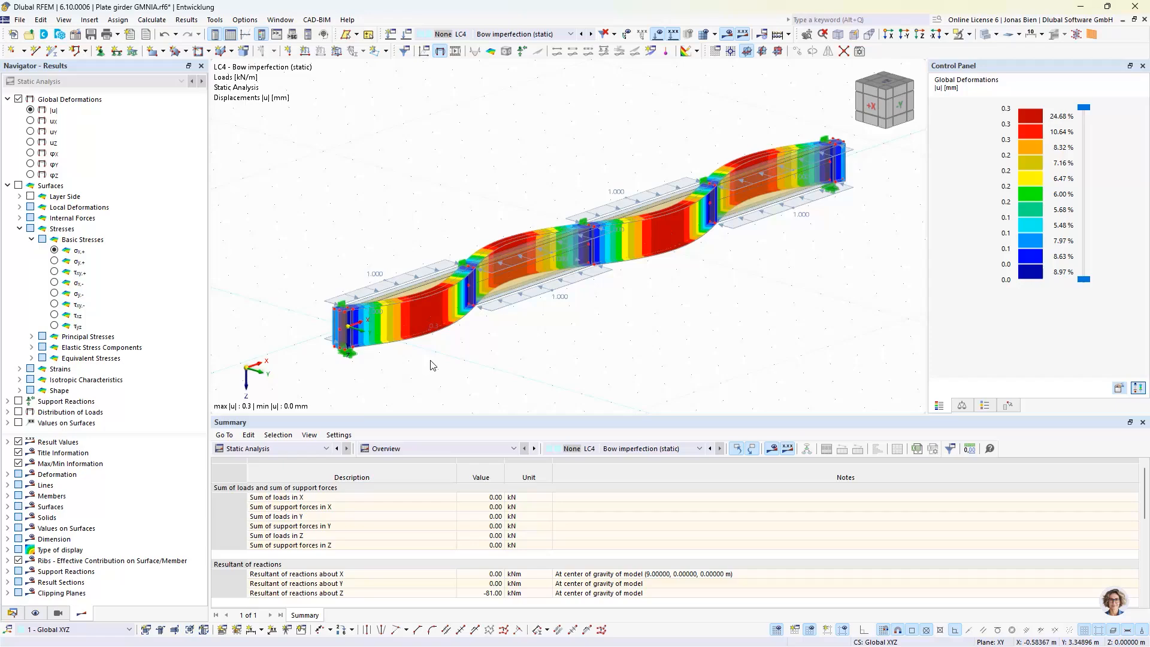
Create a new imperfection case of type Static Deformation with a load case as its source
left_click(14, 613)
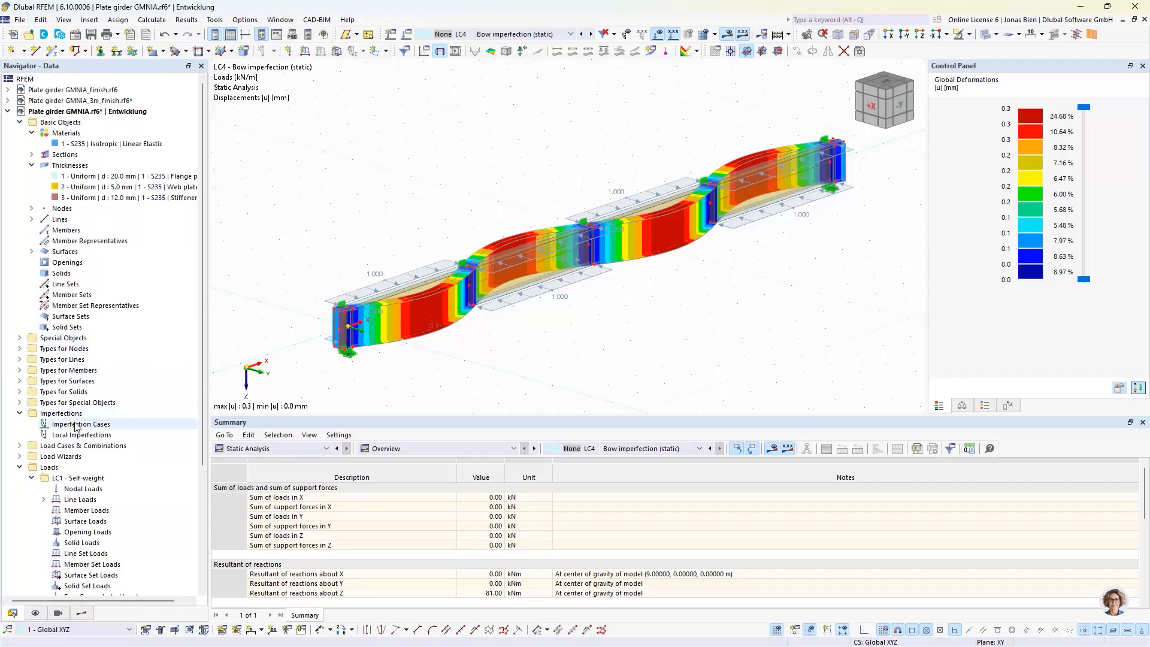
double_click(79, 424)
left_click(426, 223)
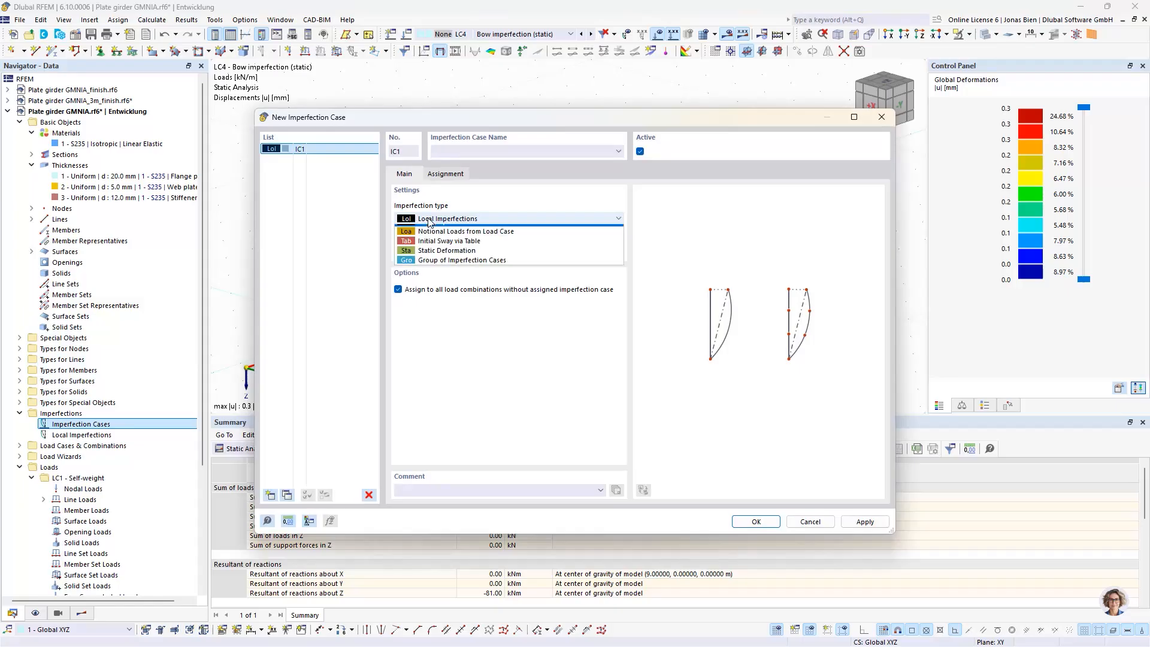
left_click(427, 258)
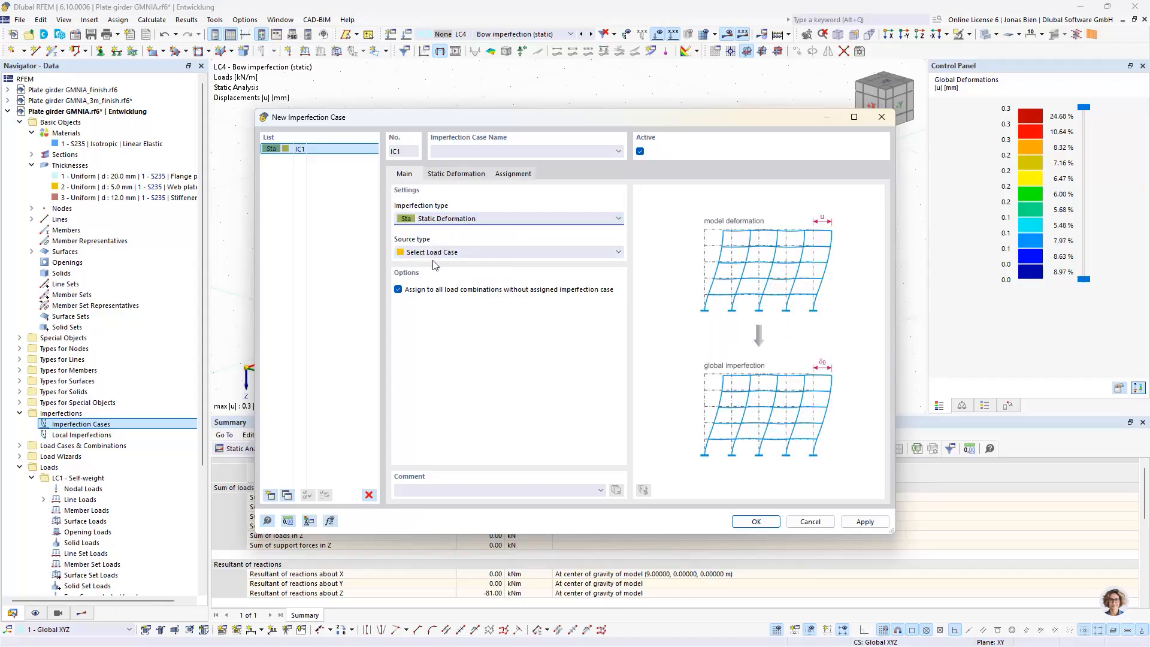
left_click(446, 257)
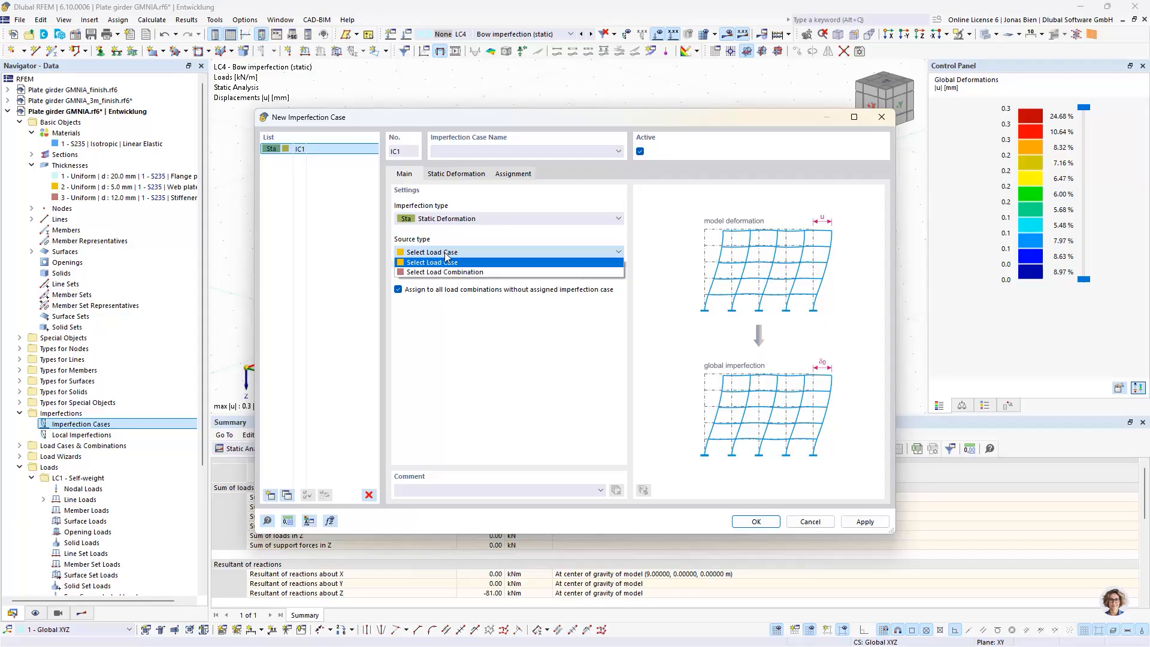
left_click(447, 258)
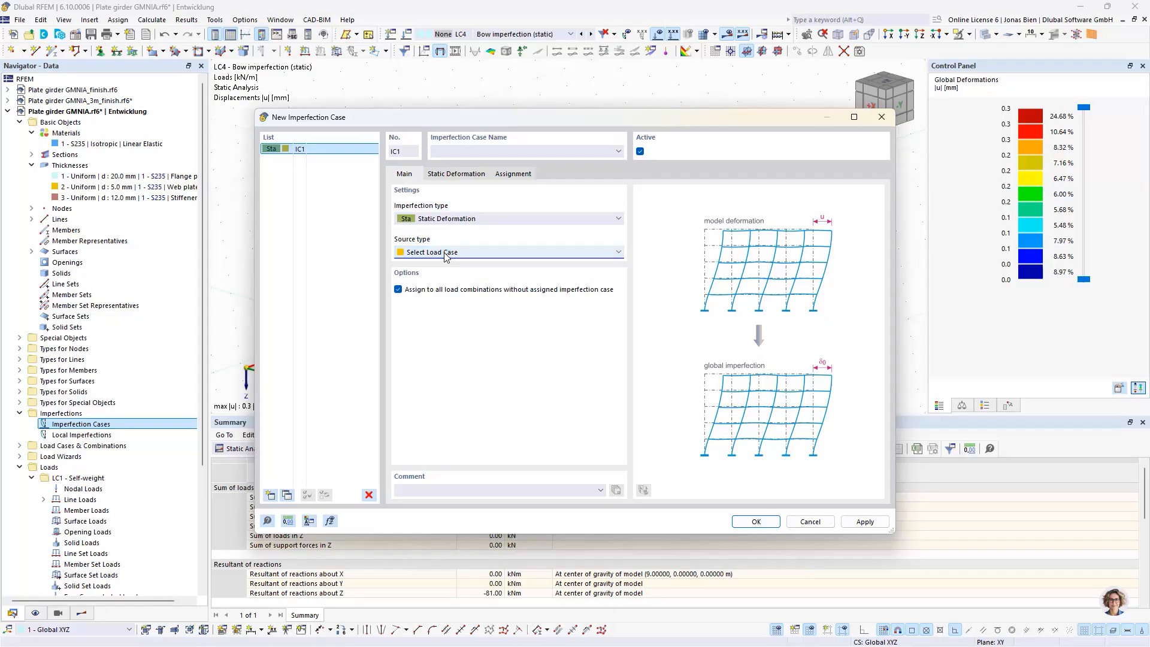
Take the imperfection shape from LC4 - Bow imperfection (static) and set the scaling direction to S
left_click(459, 175)
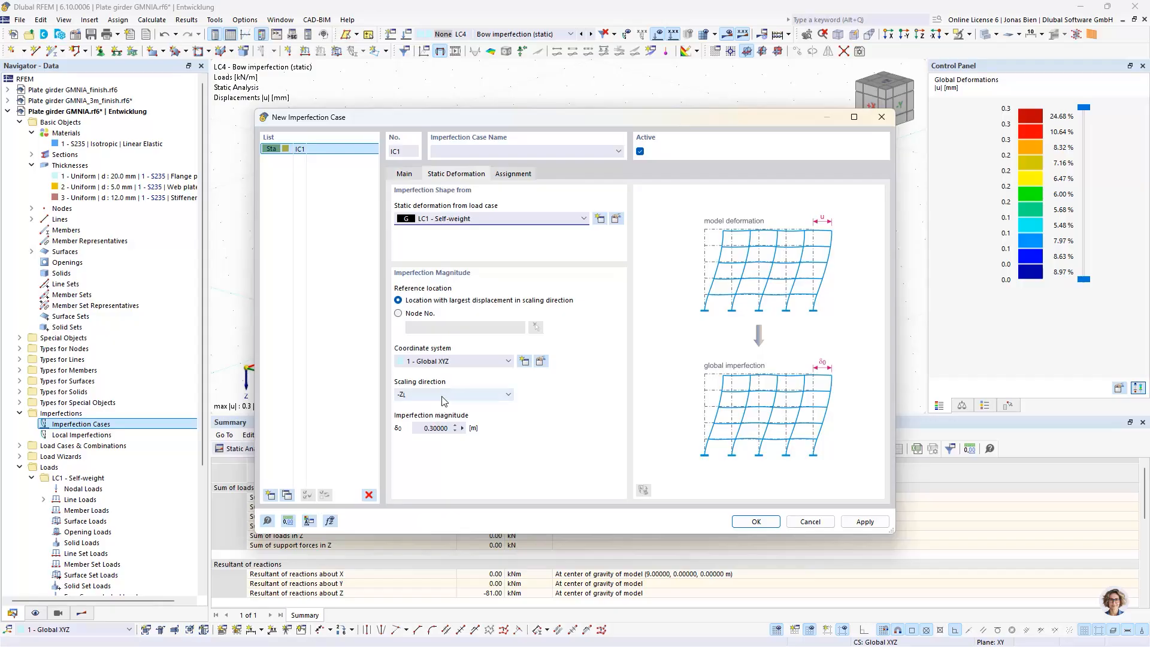
left_click(483, 220)
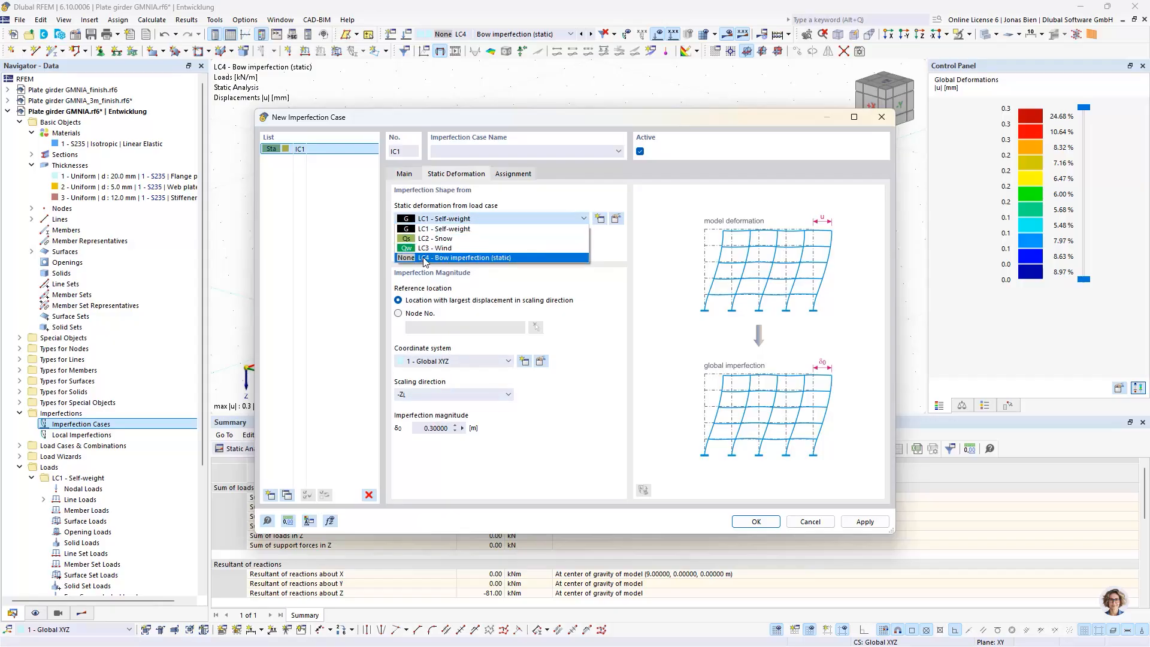
left_click(443, 257)
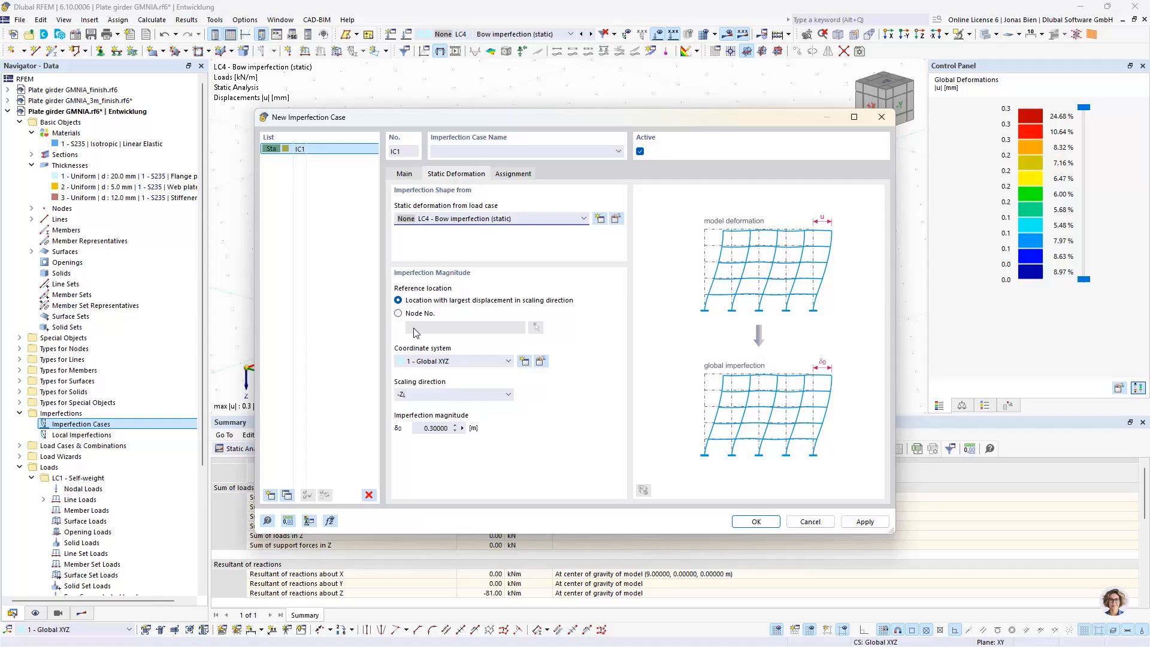
left_click(427, 395)
left_click(425, 462)
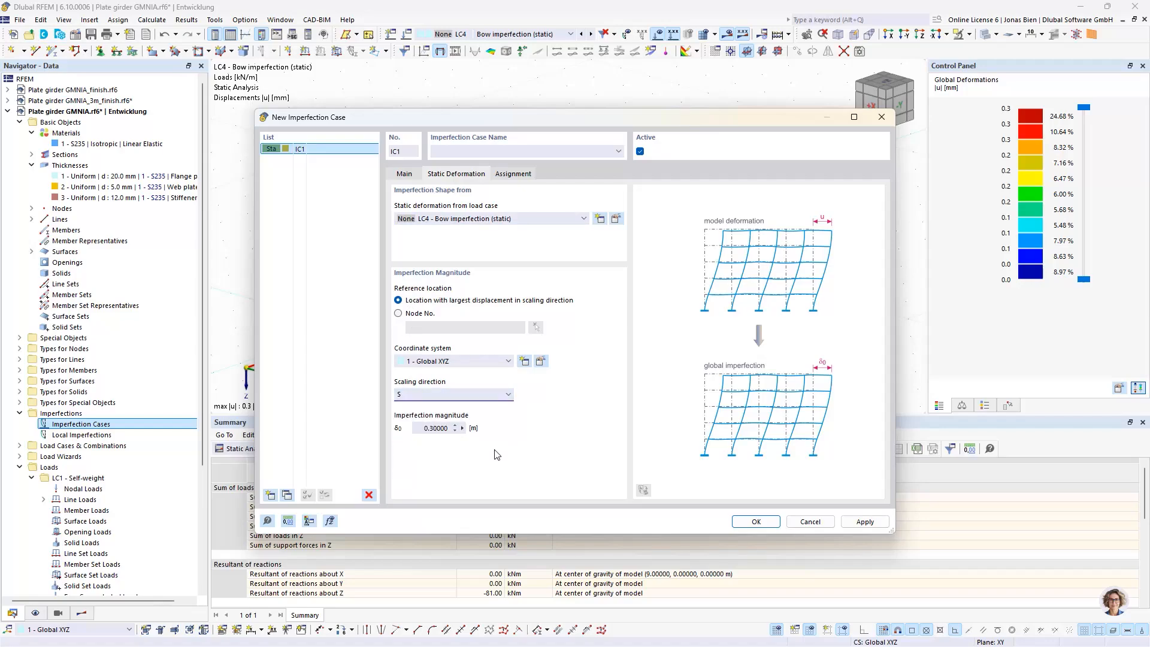
Define the imperfection magnitude with the formula 4.5/300 and save the new static deformation imperfection case
left_click_drag(537, 127, 812, 191)
left_click_drag(567, 196, 380, 124)
left_click(394, 430)
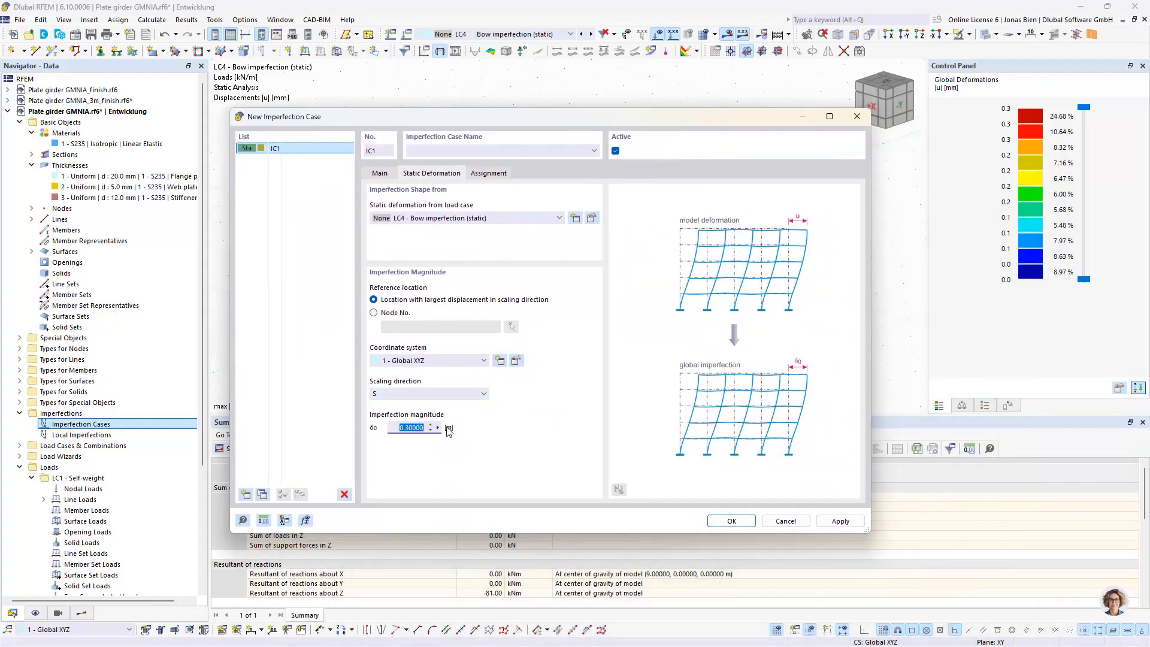
left_click(439, 427)
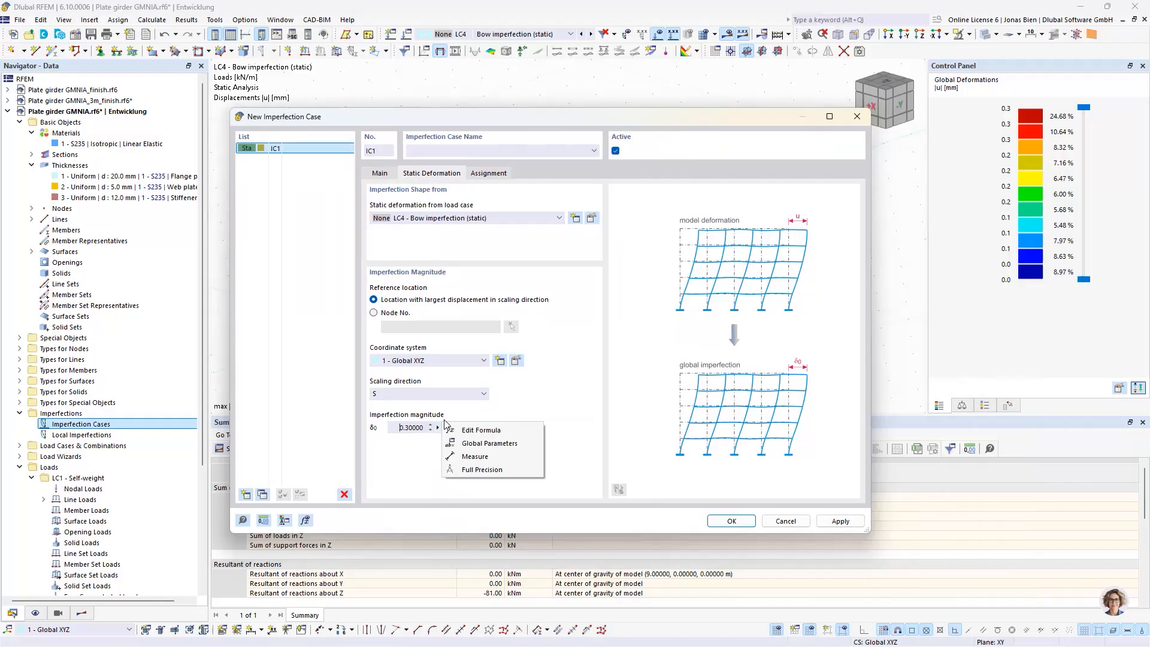
left_click(477, 430)
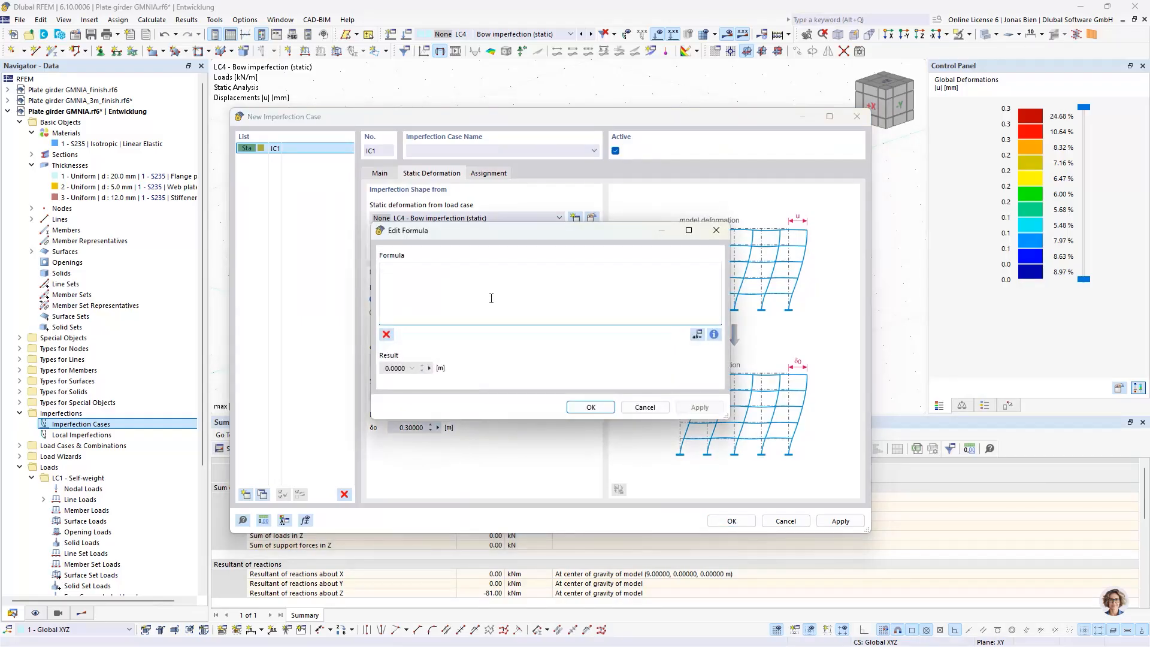
type("4.5/300")
left_click(591, 406)
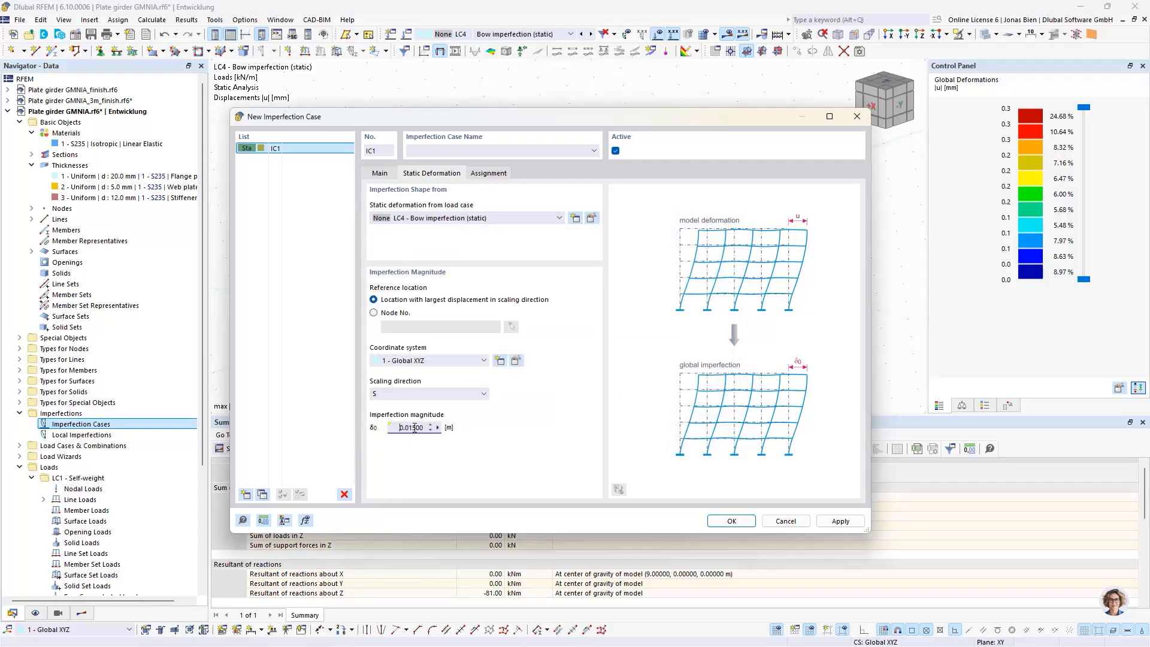
left_click(715, 523)
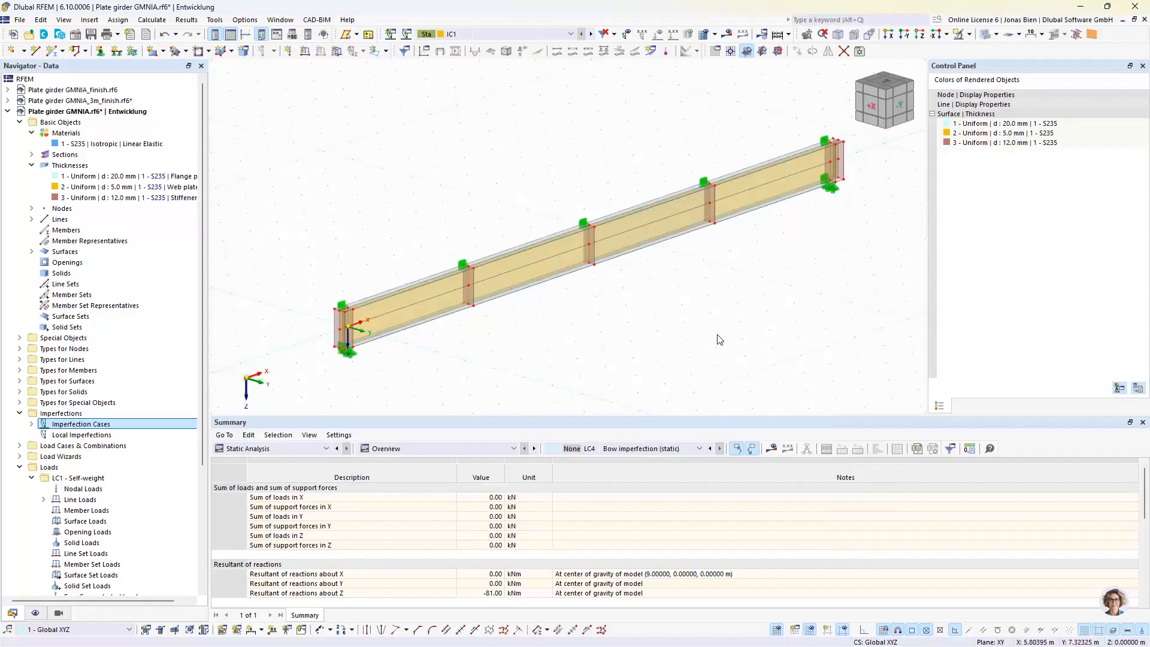
Display the global deformation results of imperfection case IC1 on the girder
left_click(465, 34)
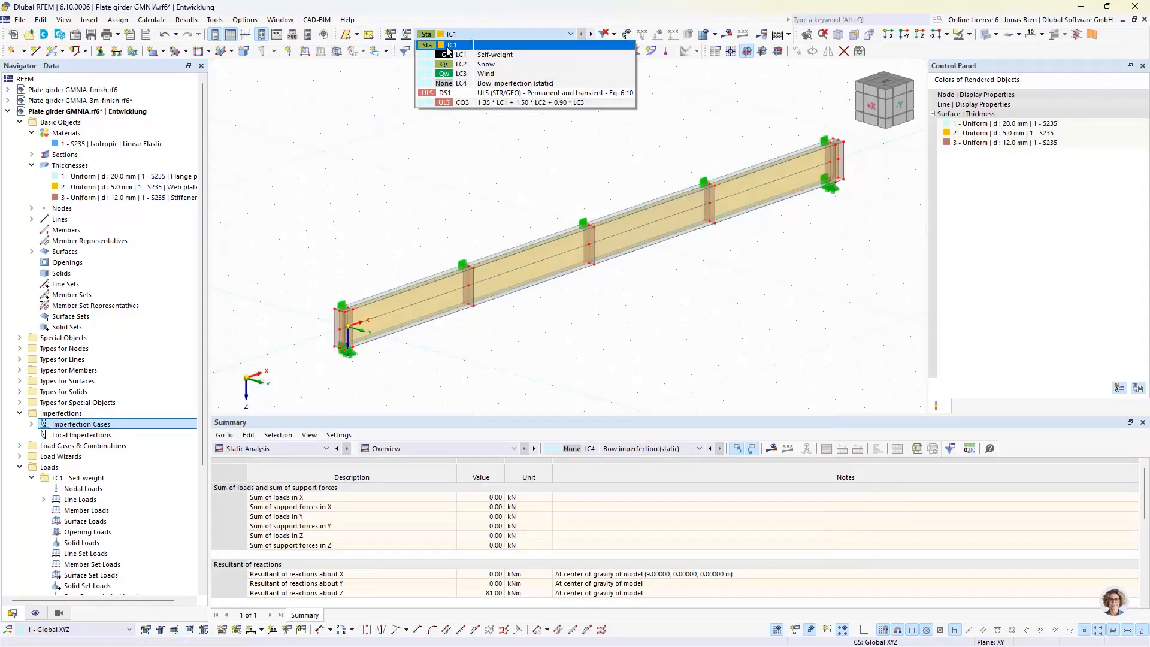
left_click(450, 45)
left_click(726, 33)
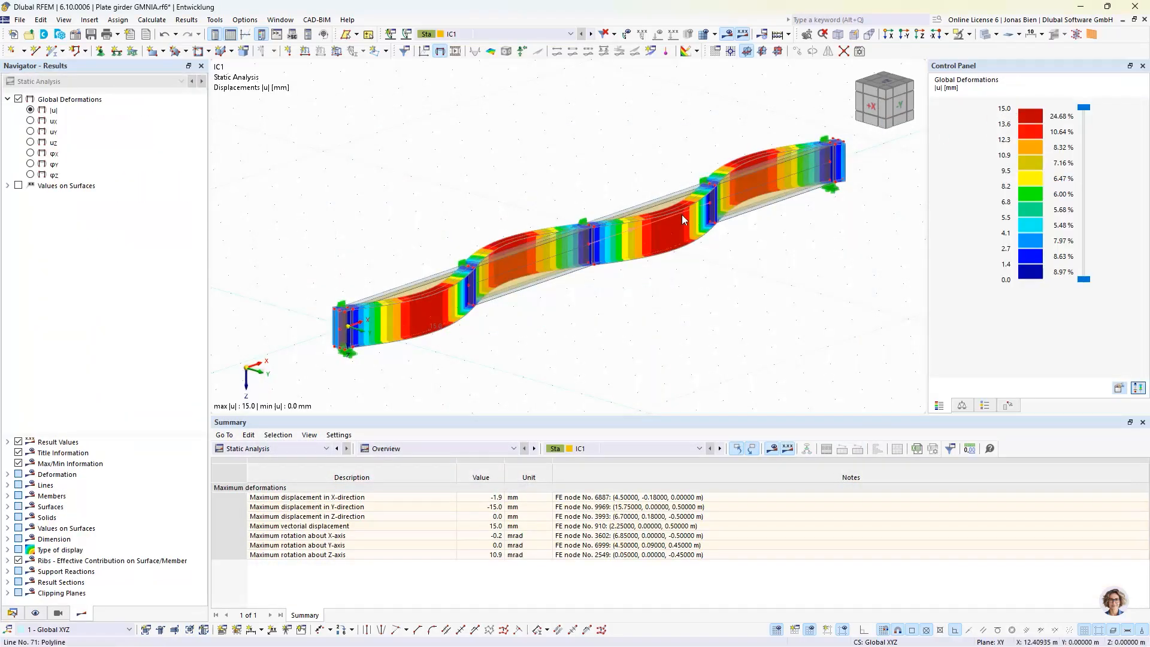
Review the main settings of imperfection case IC1, including its automatic assignment to load combinations, and leave them as they are
left_click(14, 608)
scroll(144, 479, "down", 2)
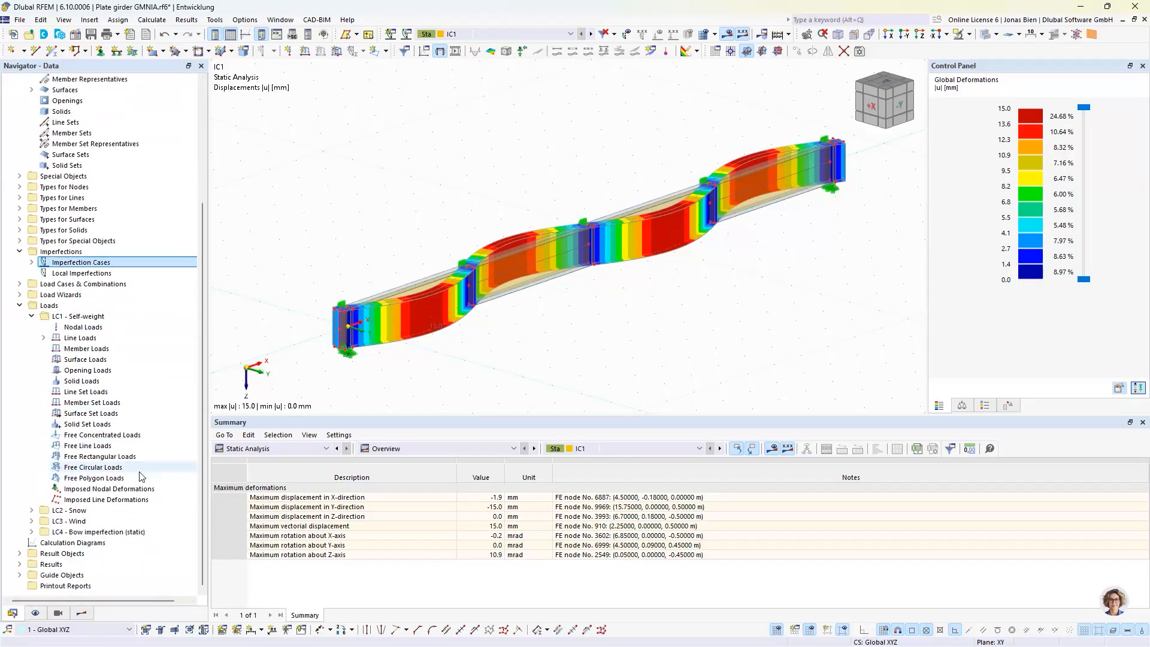
scroll(141, 476, "up", 1)
left_click(31, 294)
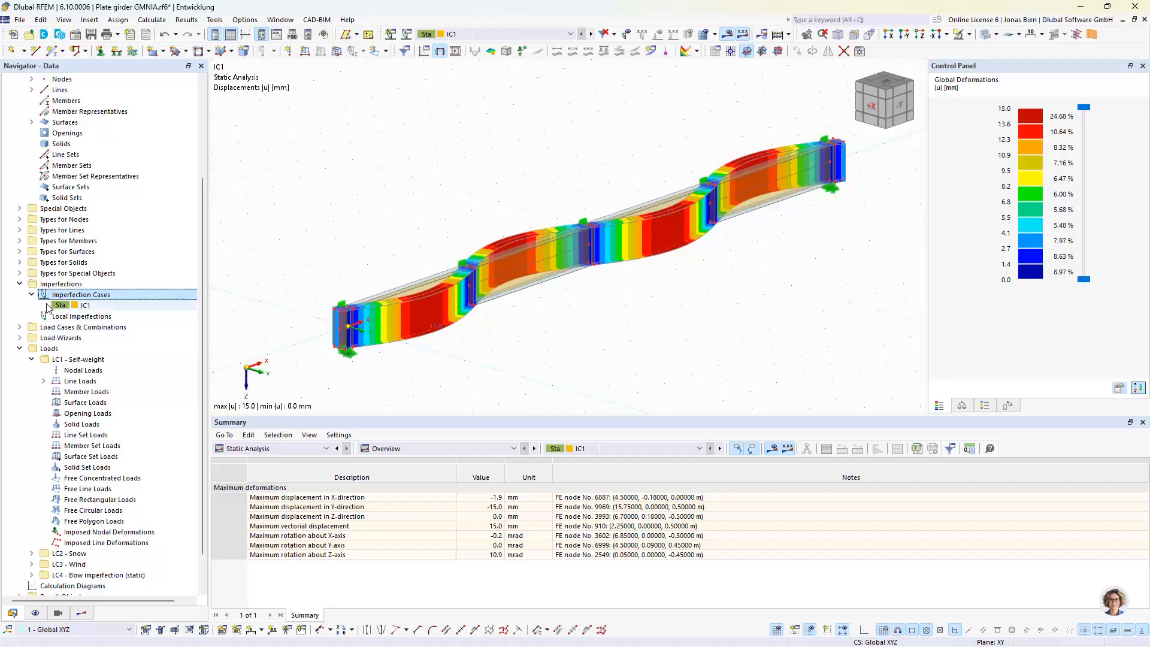
double_click(83, 305)
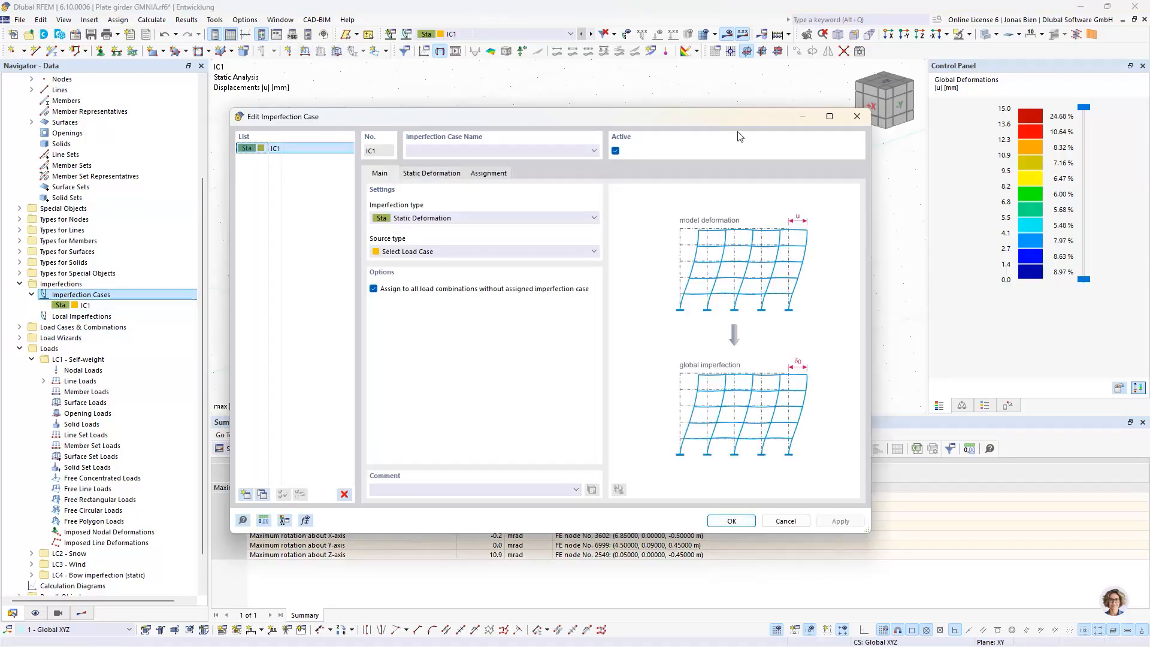
left_click(861, 117)
Inspect the analysis settings and imperfection option of load combination CO3 without applying any changes
left_click(20, 327)
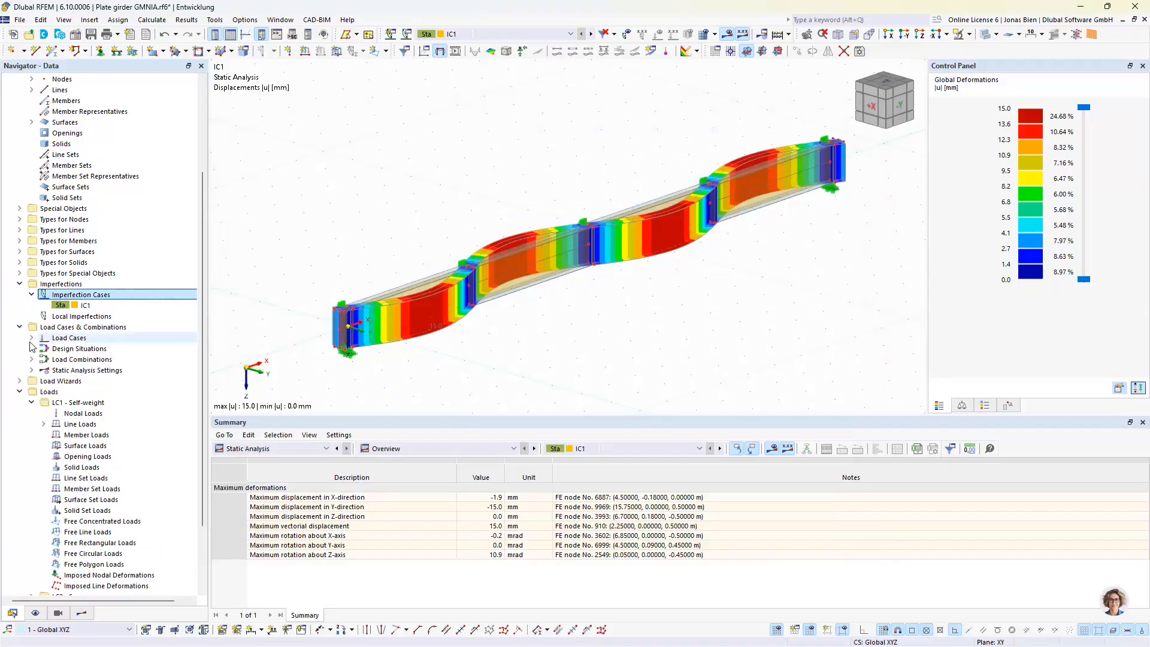
left_click(31, 338)
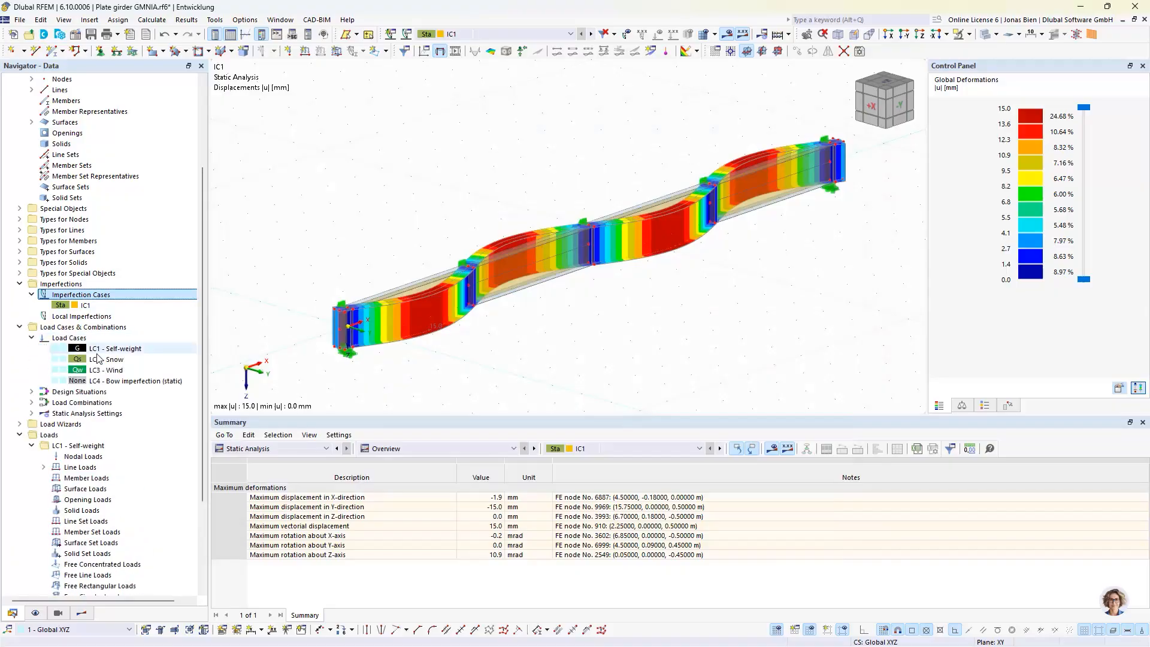
double_click(106, 359)
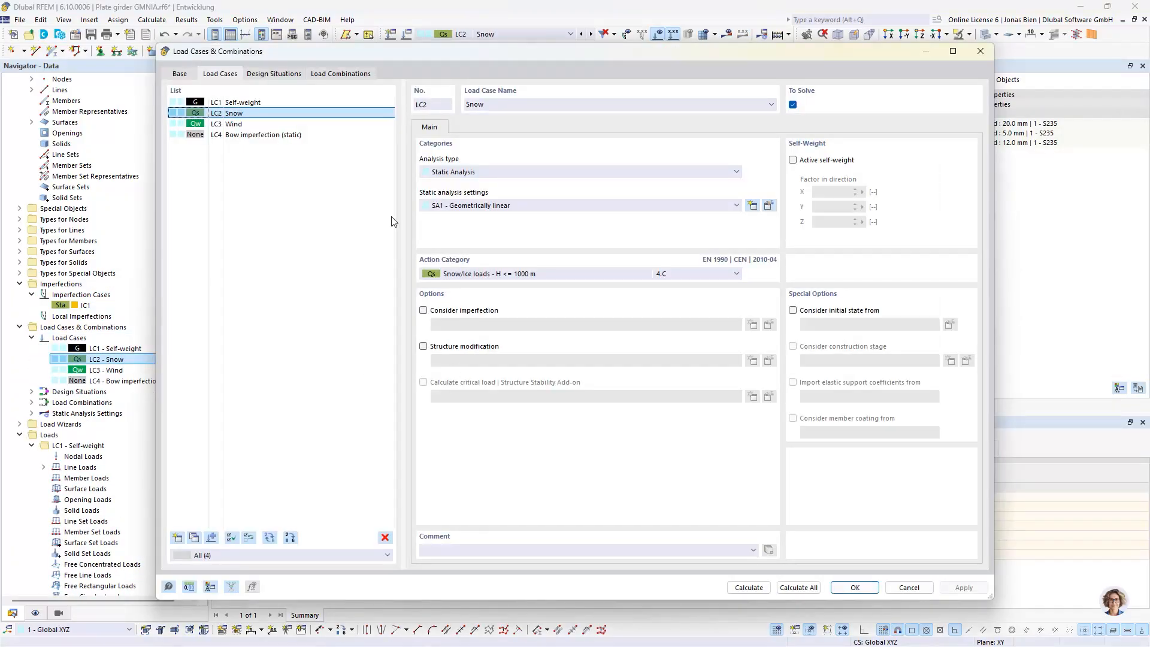
left_click(339, 73)
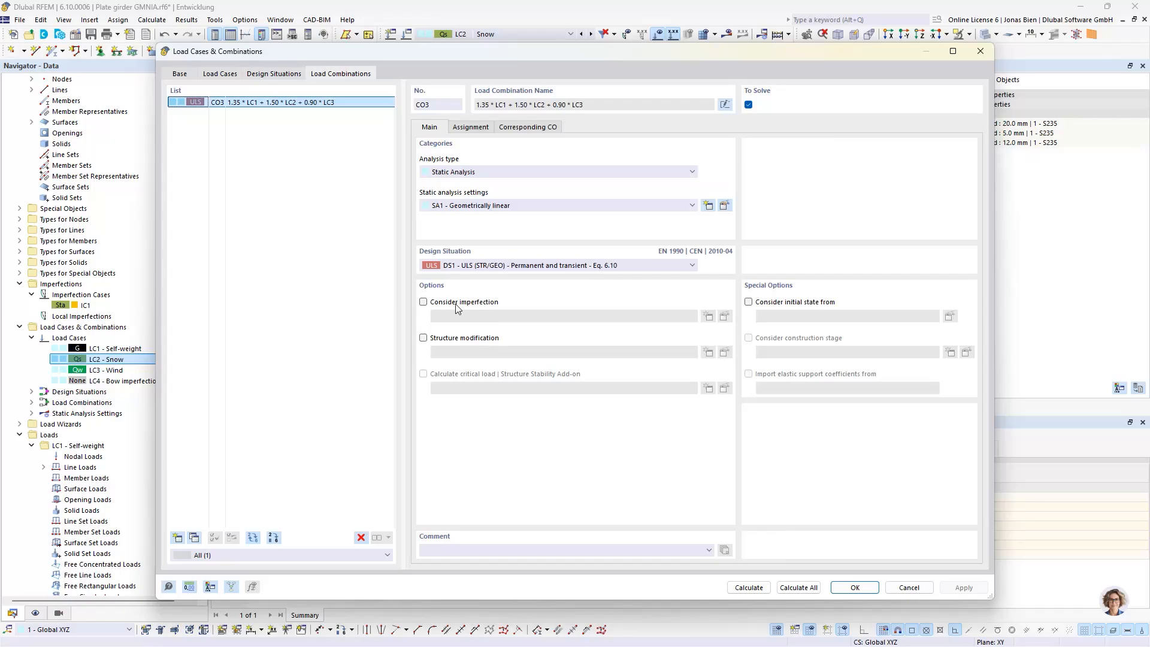
left_click(909, 587)
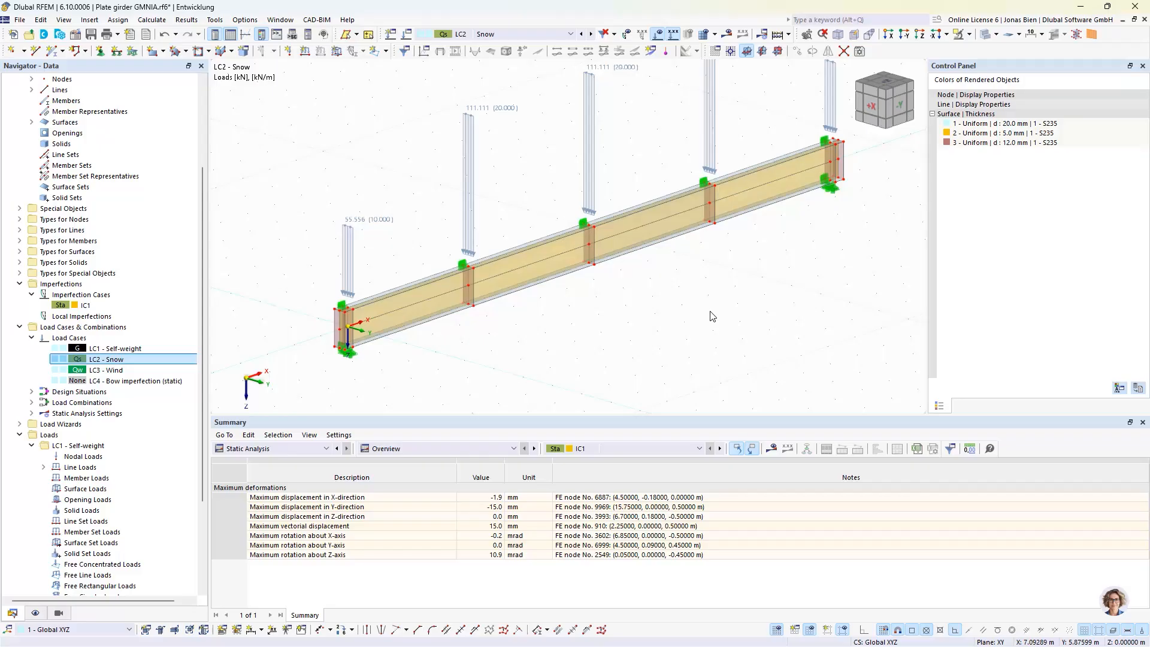
middle_click_drag(705, 264, 703, 296)
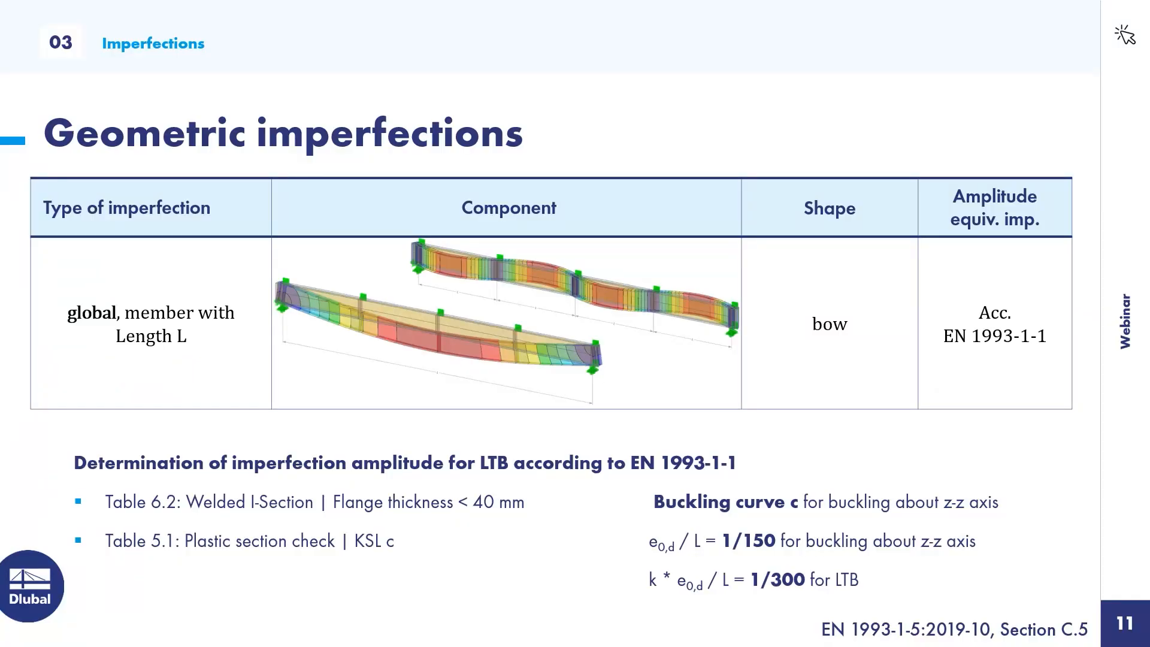
key("Right")
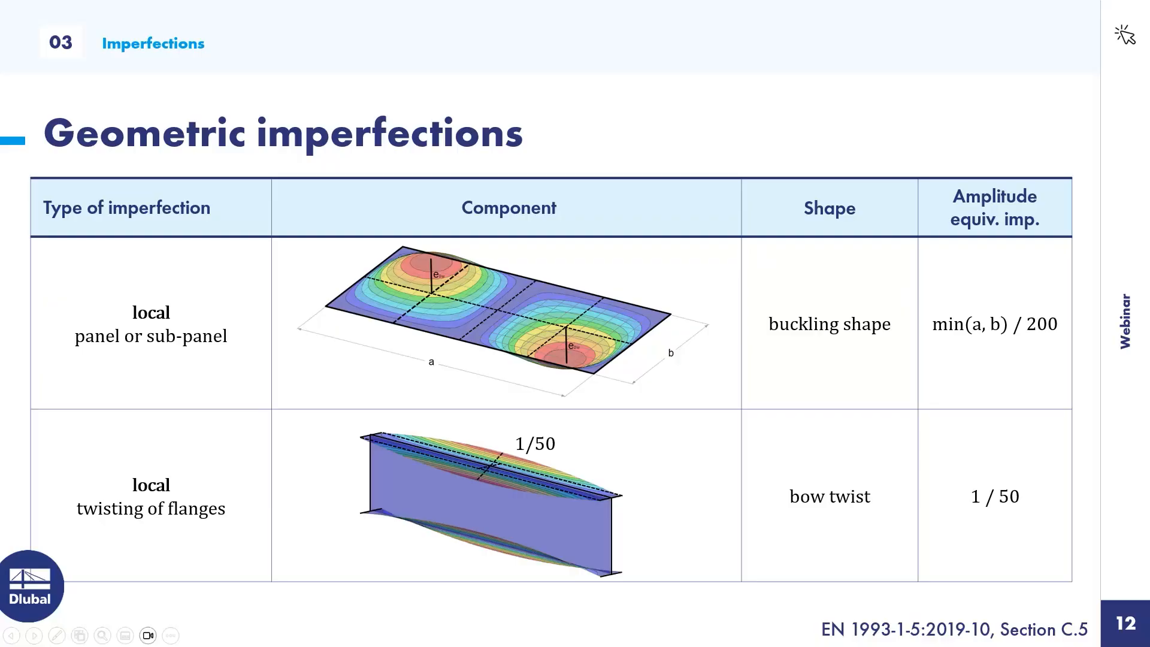
key("alt+Tab")
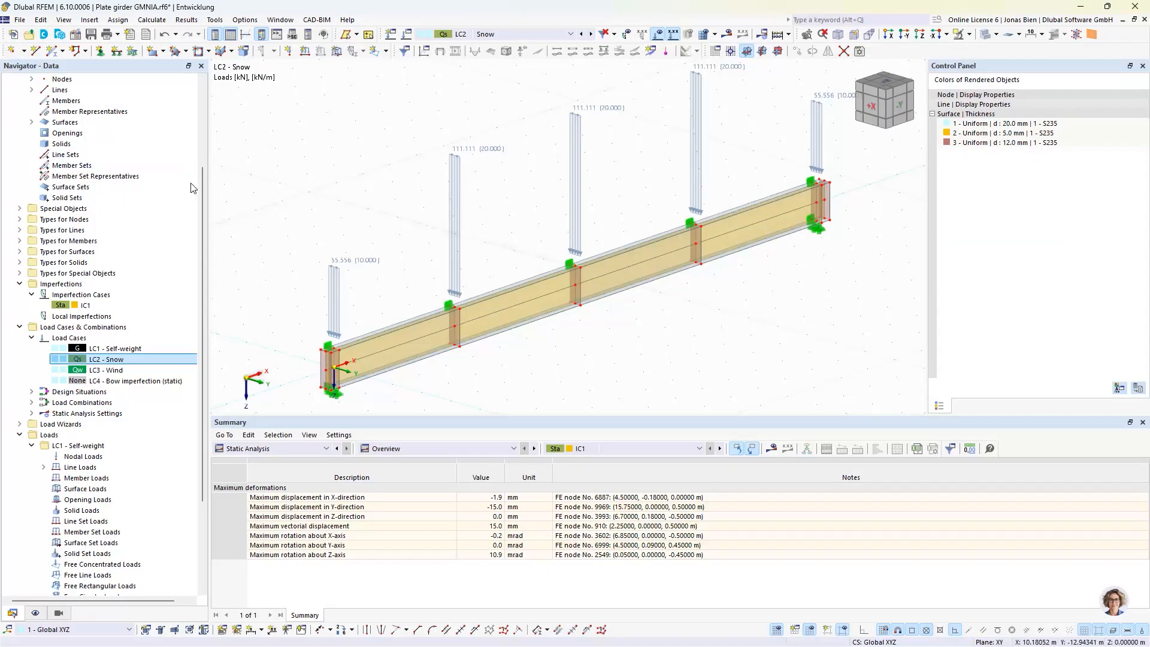
Activate the Structure Stability add-on in the base data of the Plate girder GMNIA model
scroll(192, 188, "up", 4)
right_click(106, 112)
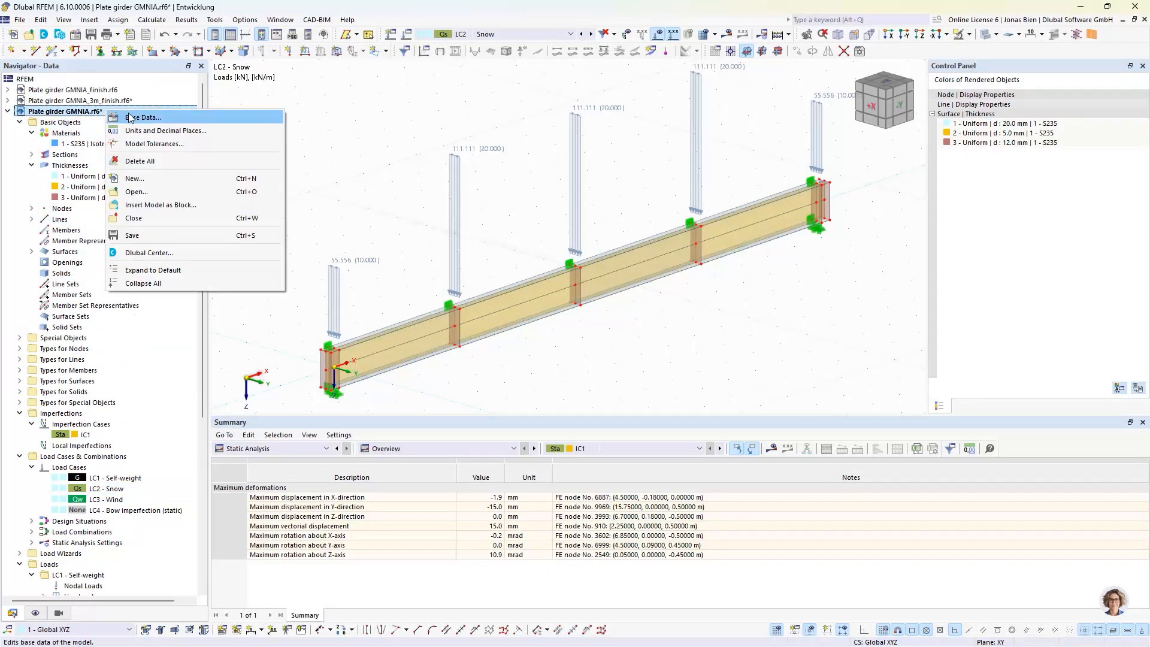
left_click(130, 118)
left_click(307, 77)
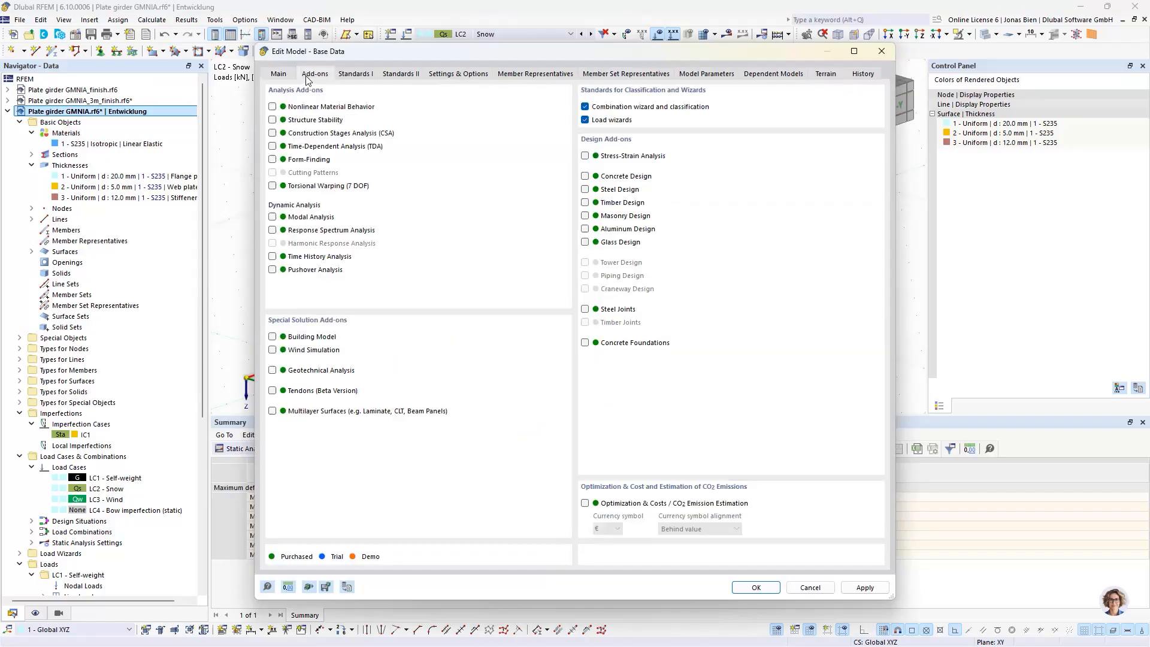
left_click(303, 121)
left_click(756, 588)
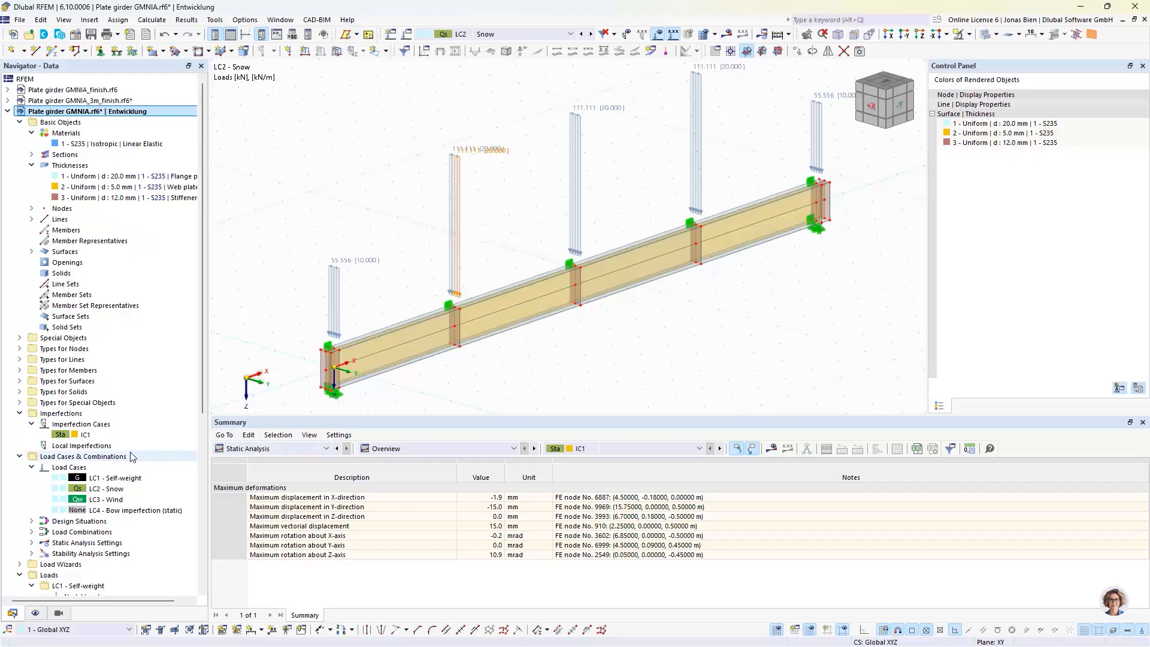
Enable the critical load calculation with the Structure Stability add-on for load combination CO3
left_click(32, 532)
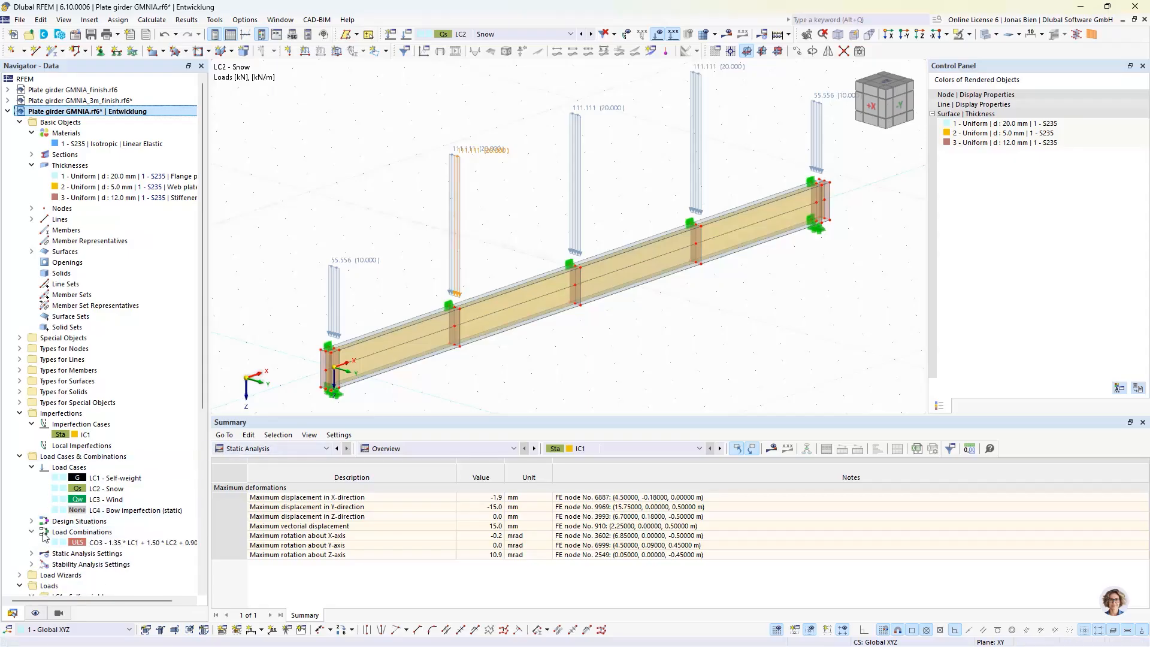
double_click(90, 543)
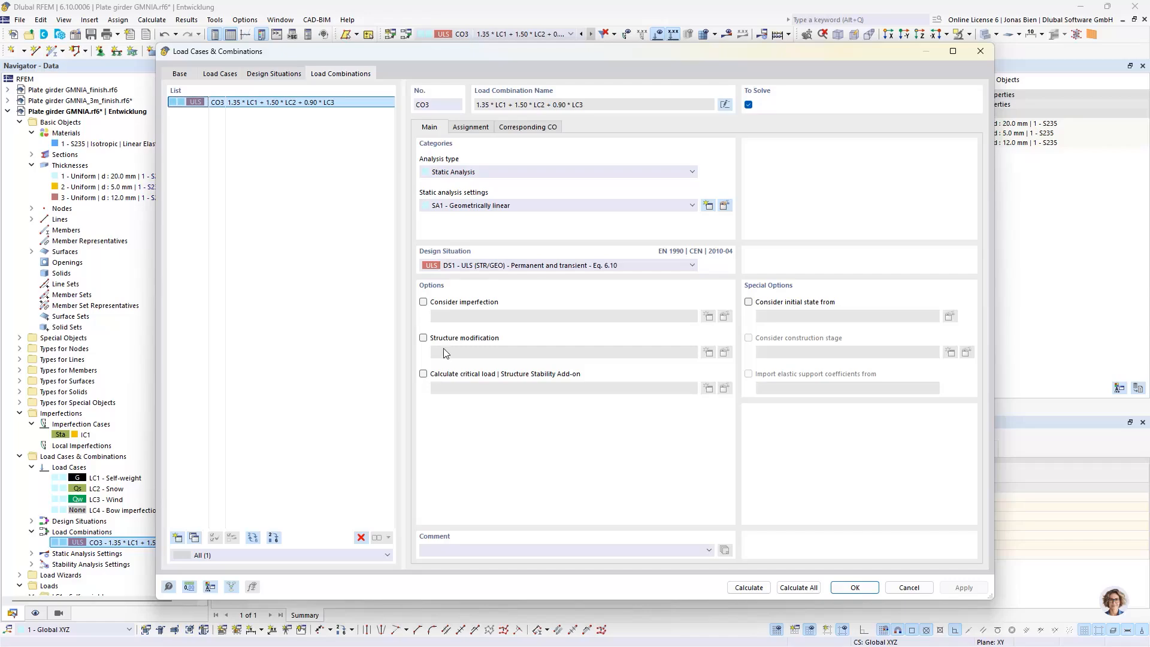
left_click(447, 373)
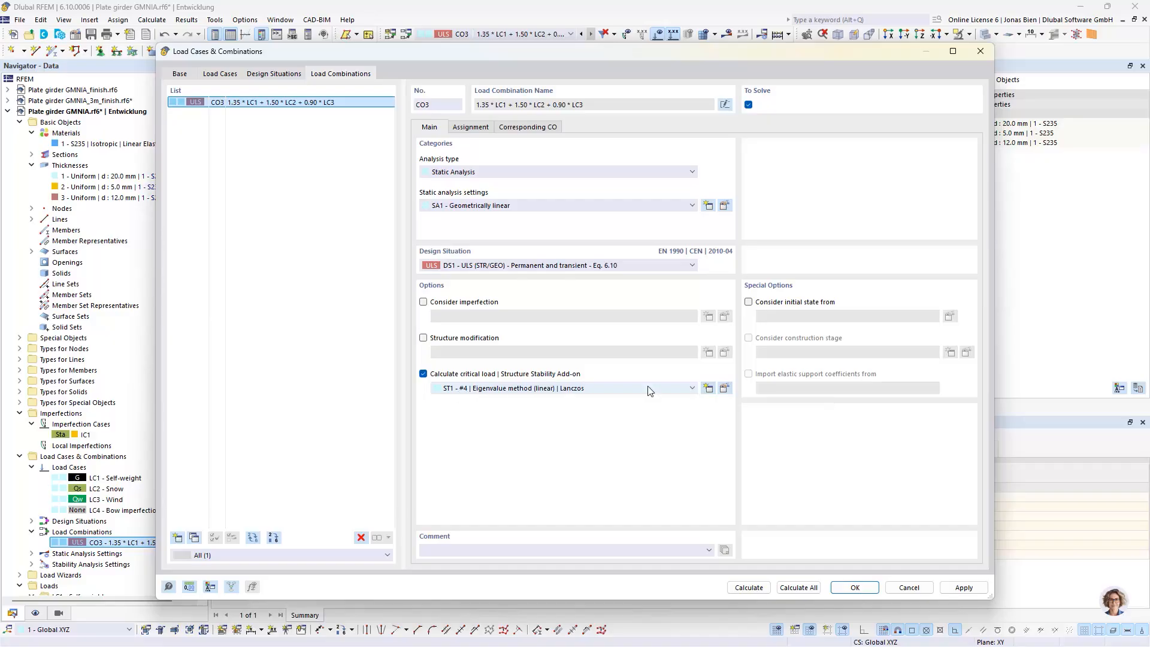
Set the number of lowest eigenvalues to 20 in stability analysis settings ST1 and calculate CO3
left_click(725, 388)
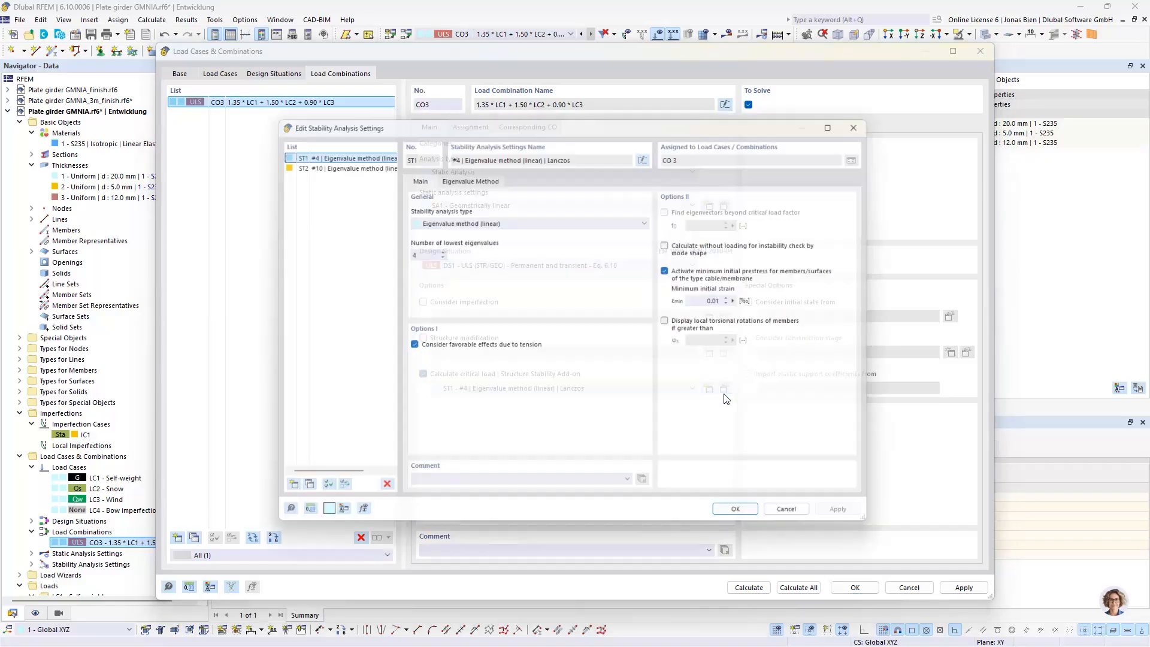
double_click(410, 252)
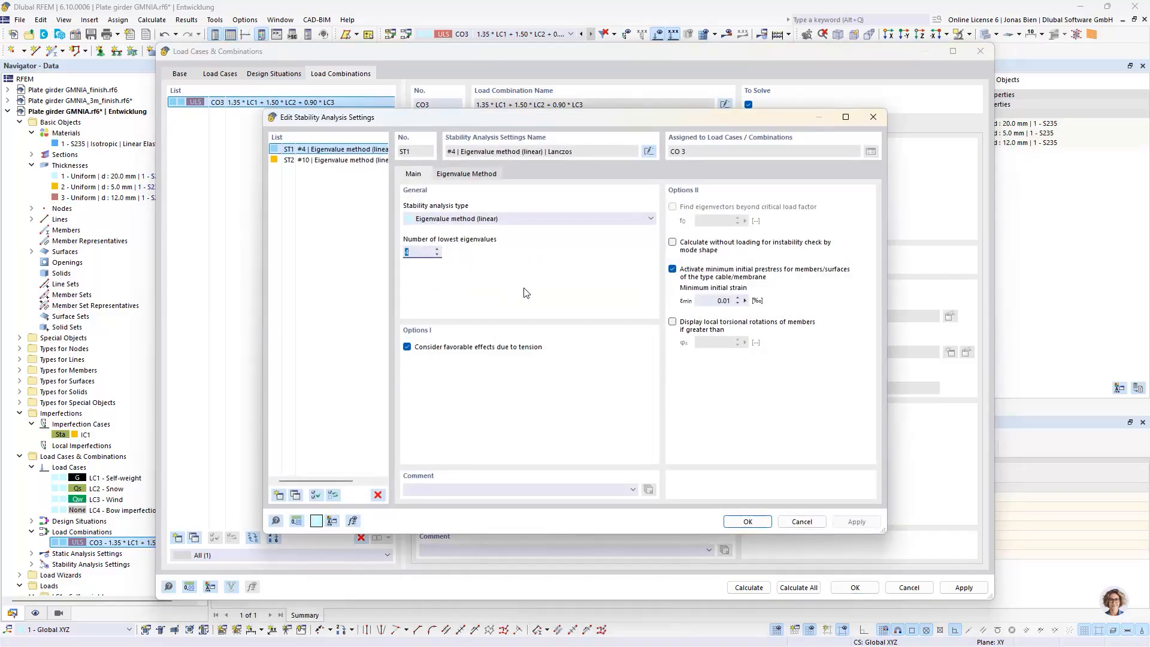
type("20")
left_click(745, 523)
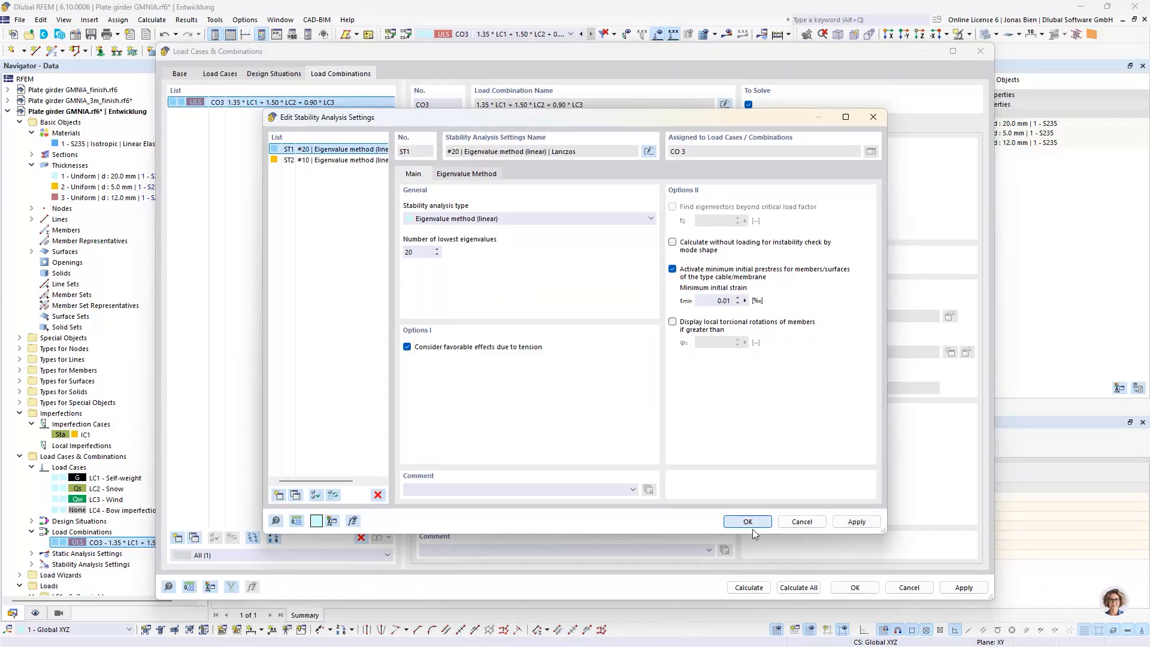
left_click(748, 587)
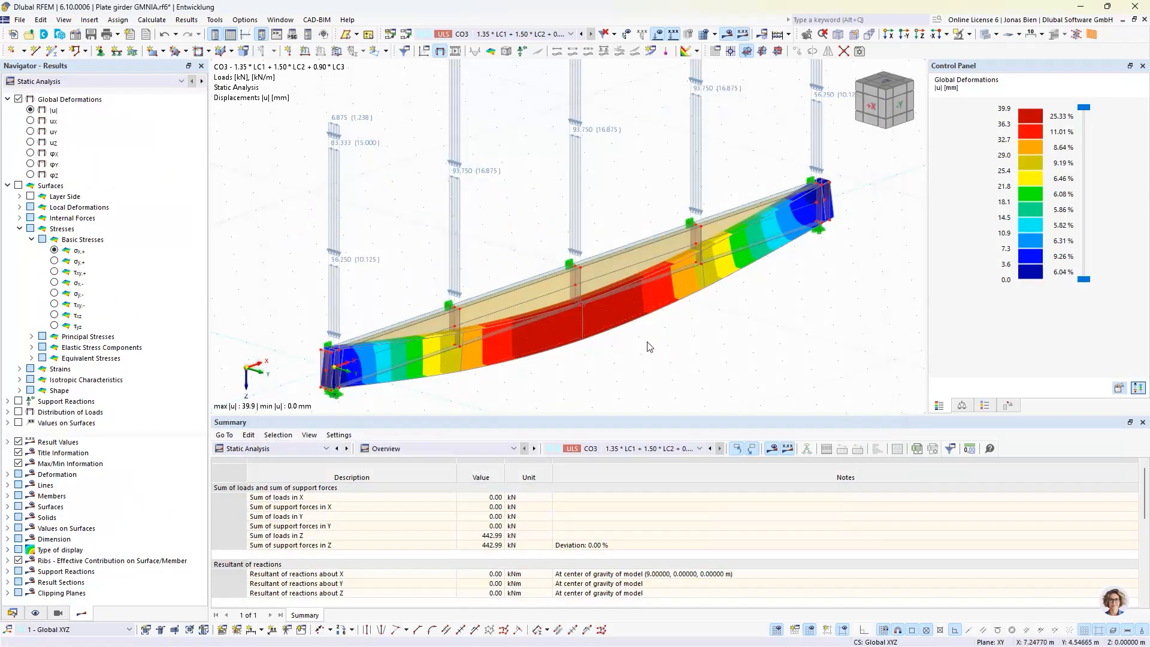
Show the stability analysis results of CO3 with the critical load factors and mode shape 1
left_click(270, 449)
left_click(249, 535)
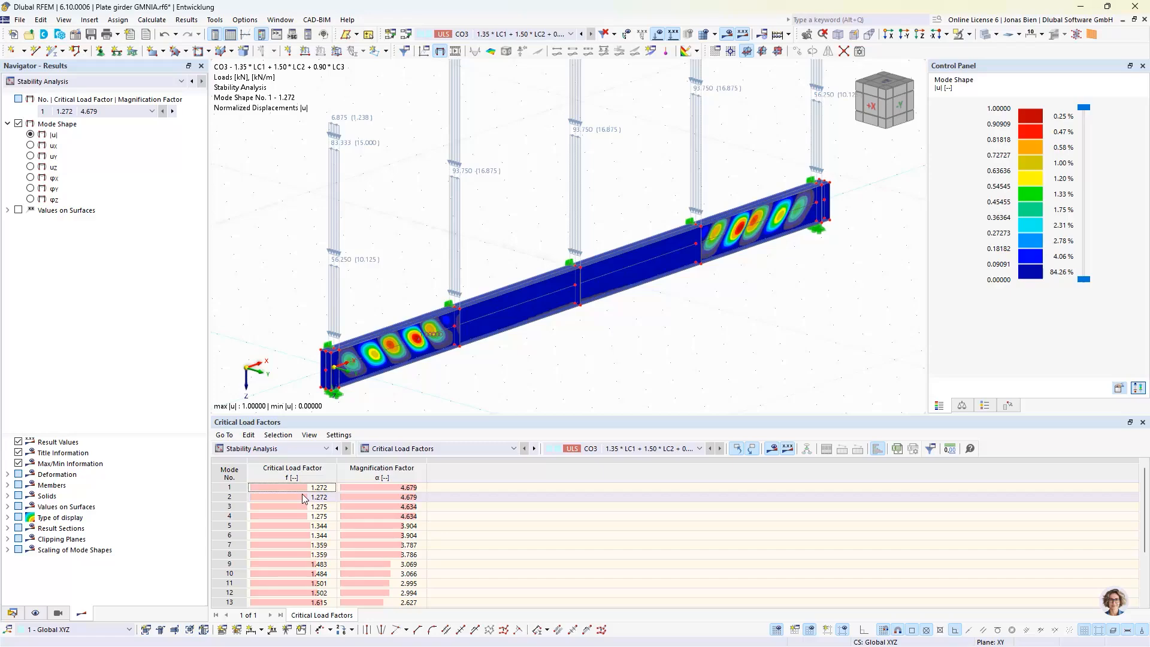
left_click(308, 490)
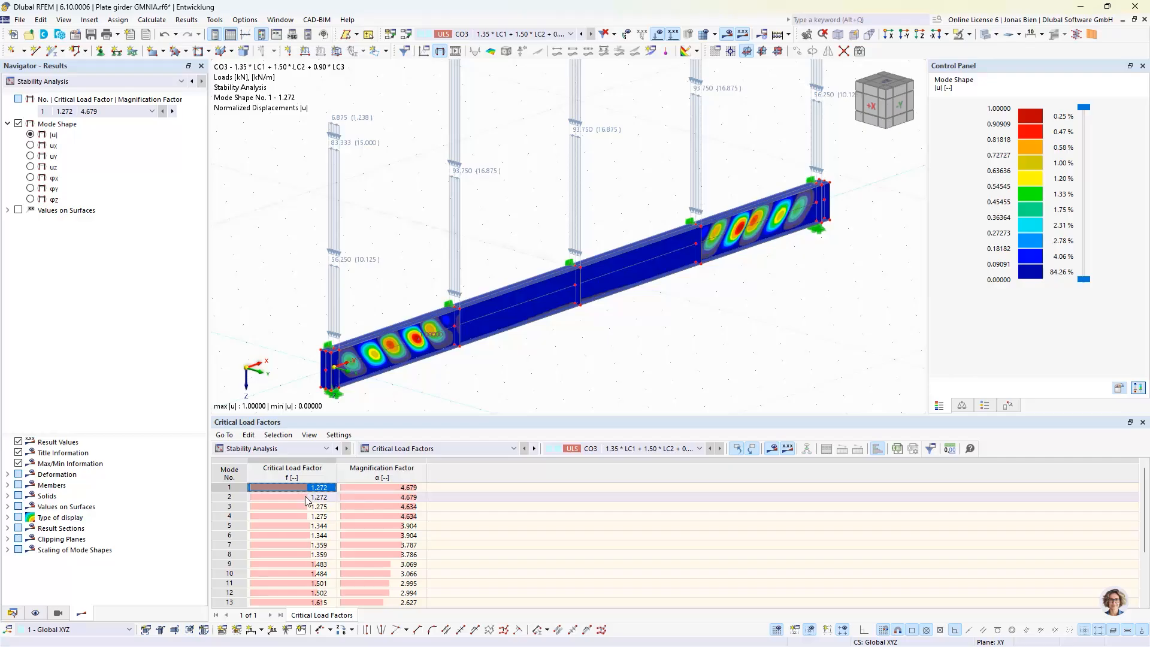
Examine the buckling shapes of CO3 one by one from mode 2 to mode 10 on the girder
left_click(306, 506)
left_click(302, 515)
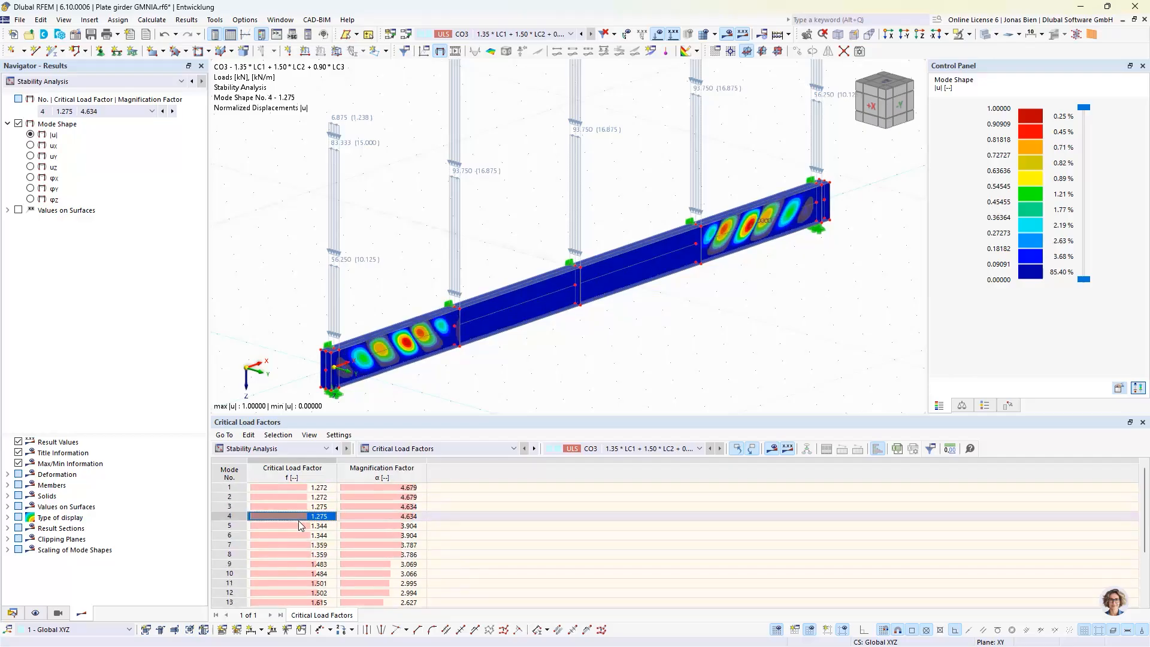
left_click(296, 525)
left_click(296, 535)
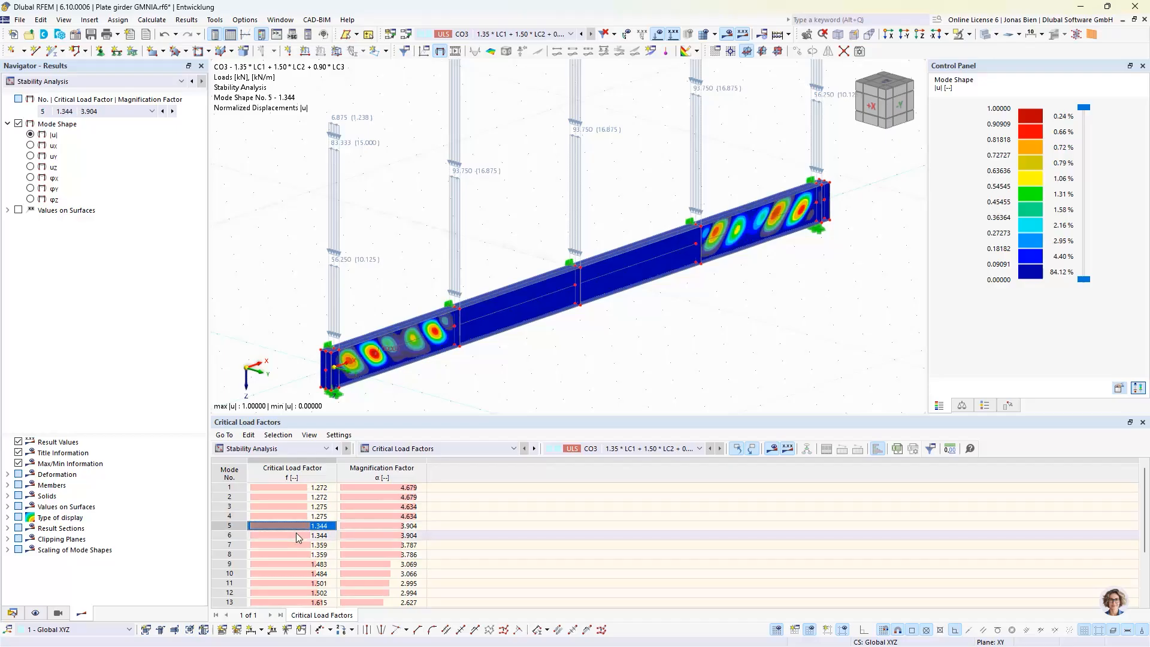
left_click(296, 542)
left_click(296, 552)
left_click(293, 562)
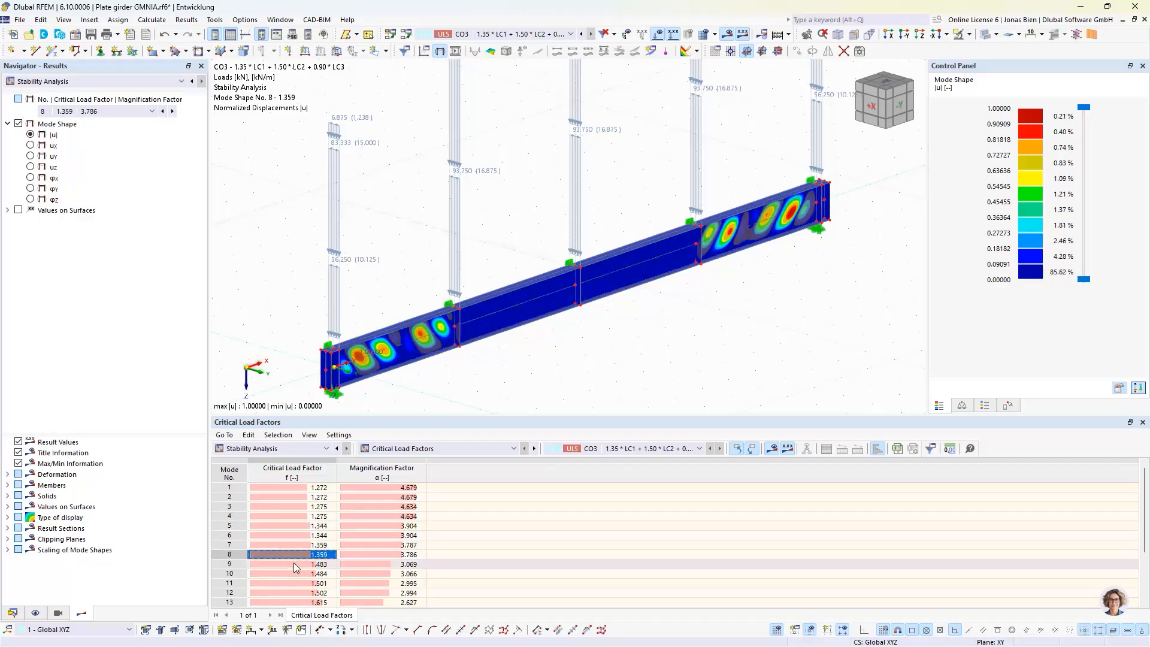
left_click(293, 572)
scroll(292, 572, "down", 2)
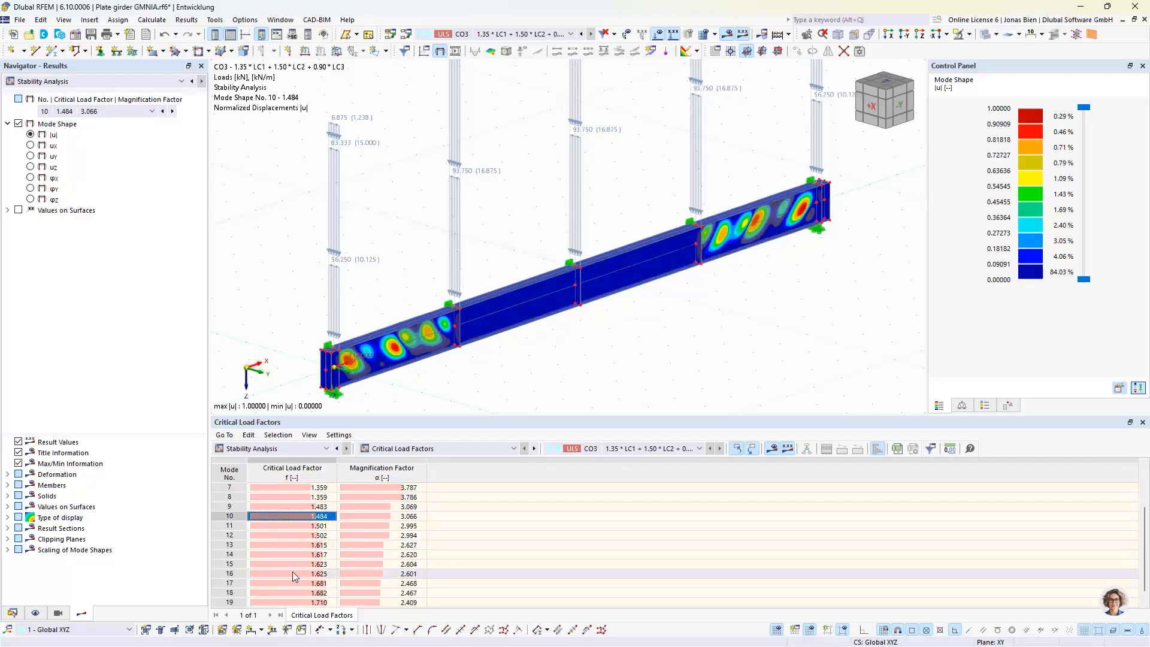
Compare the buckling shapes of modes 11, 12 and 13, and return to mode shape 1
left_click(305, 527)
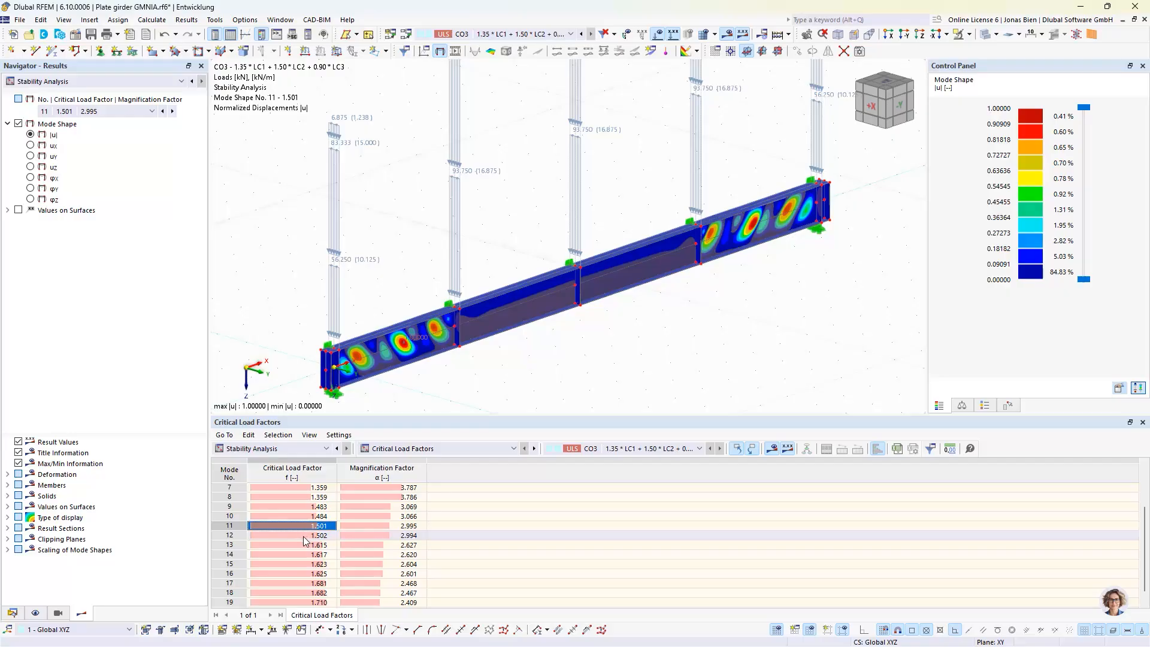
left_click(305, 536)
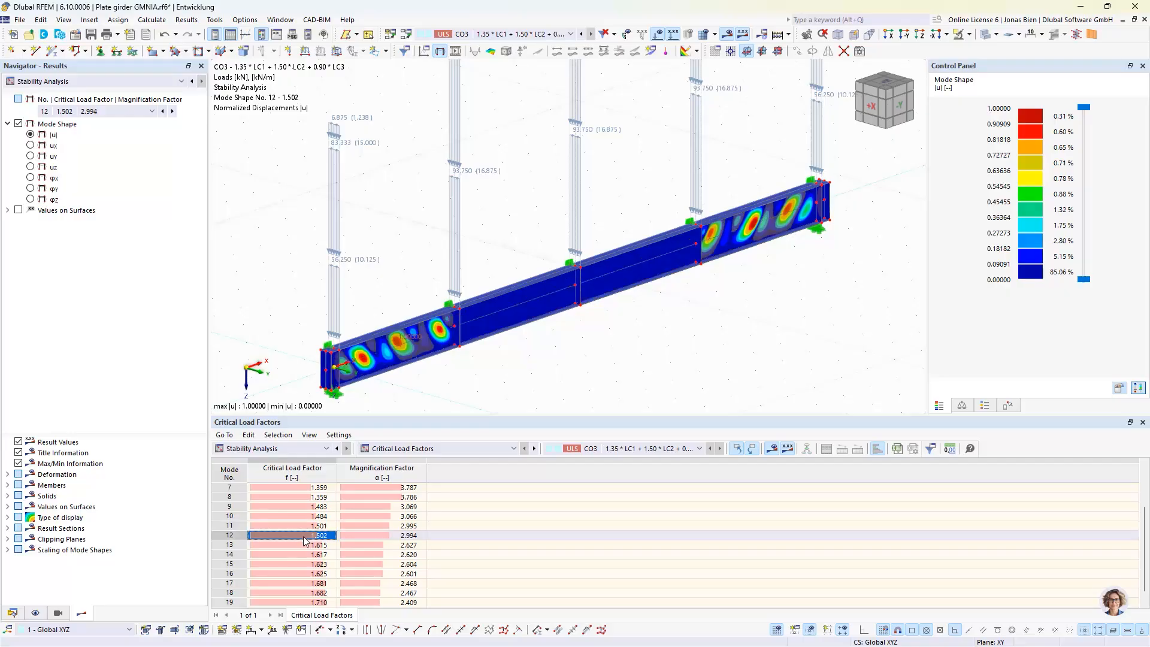
left_click(302, 545)
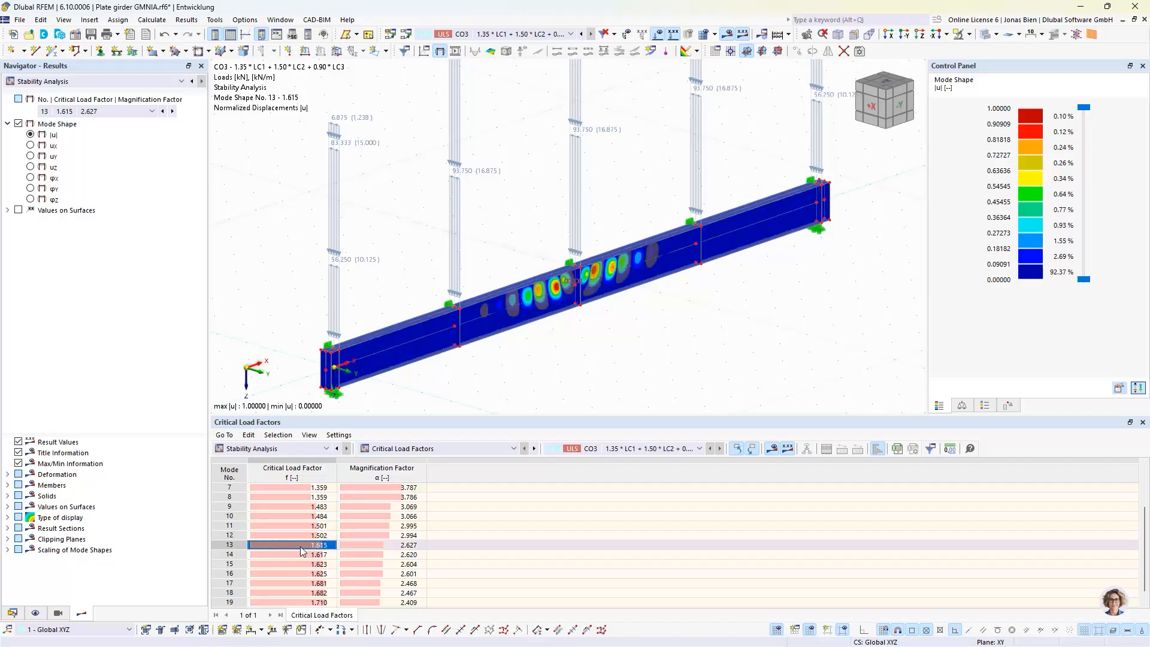
scroll(301, 544, "up", 2)
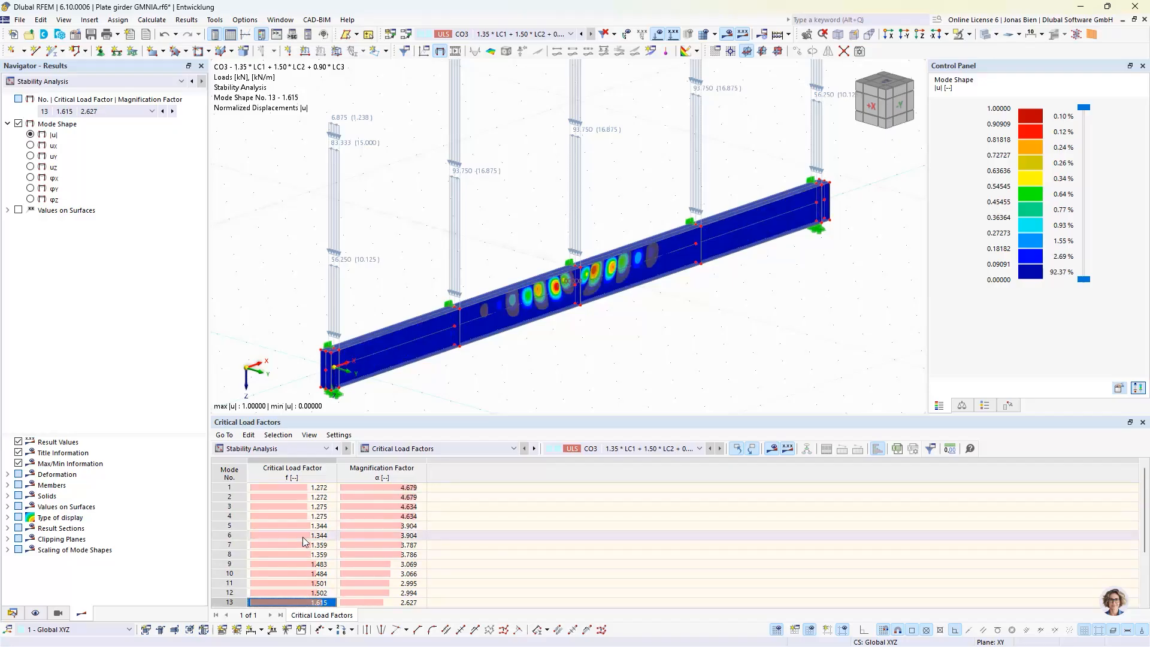
left_click(283, 590)
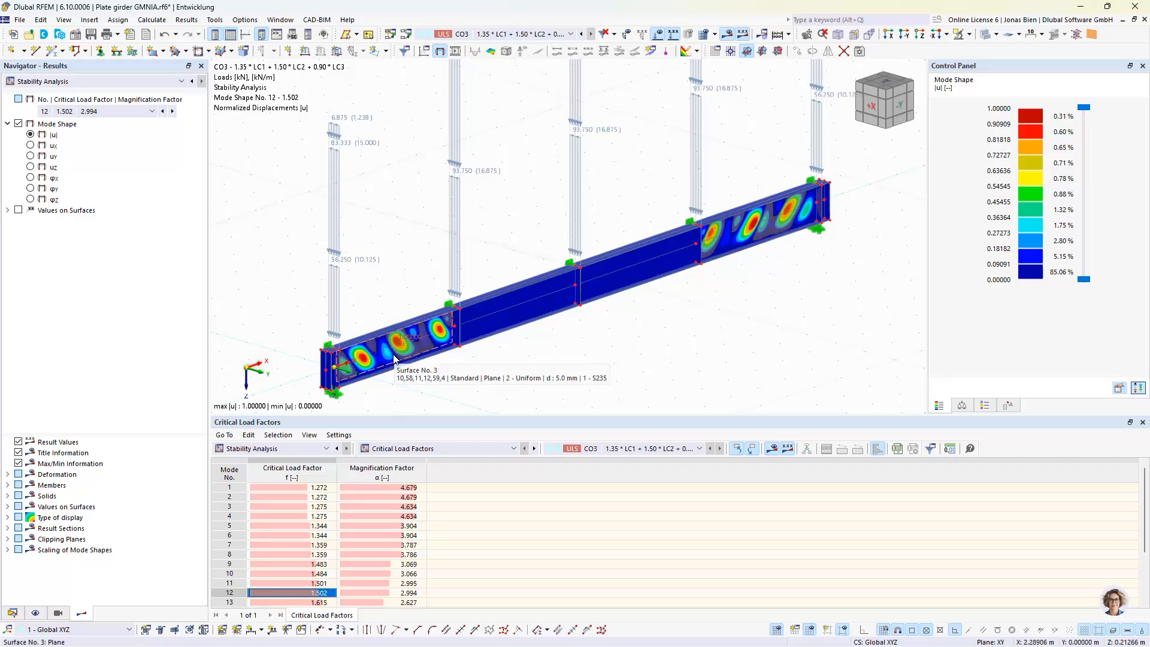
left_click(297, 602)
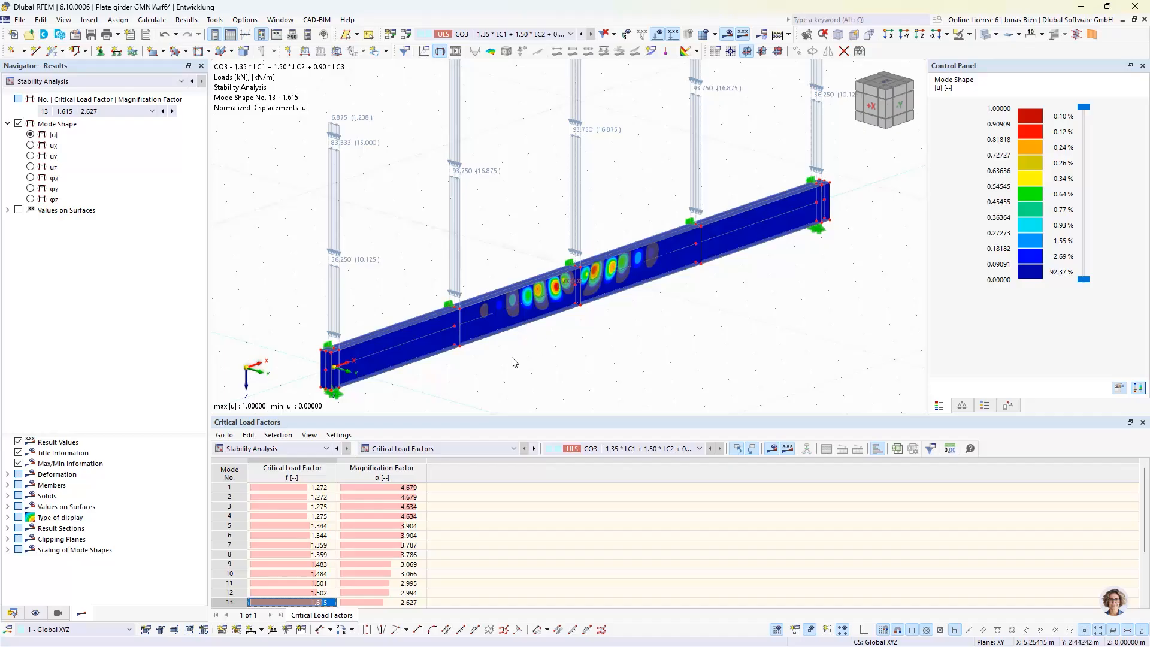
left_click(324, 487)
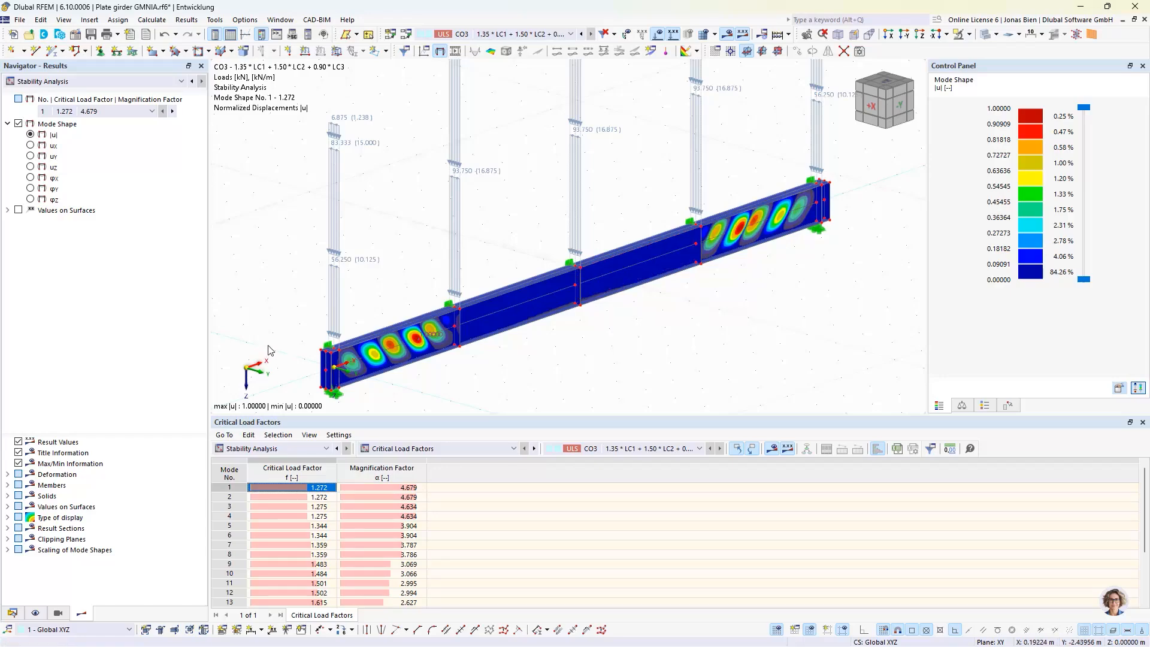
Create a new imperfection case IC2 of type Buckling Mode and name it "Local imp"
left_click(18, 611)
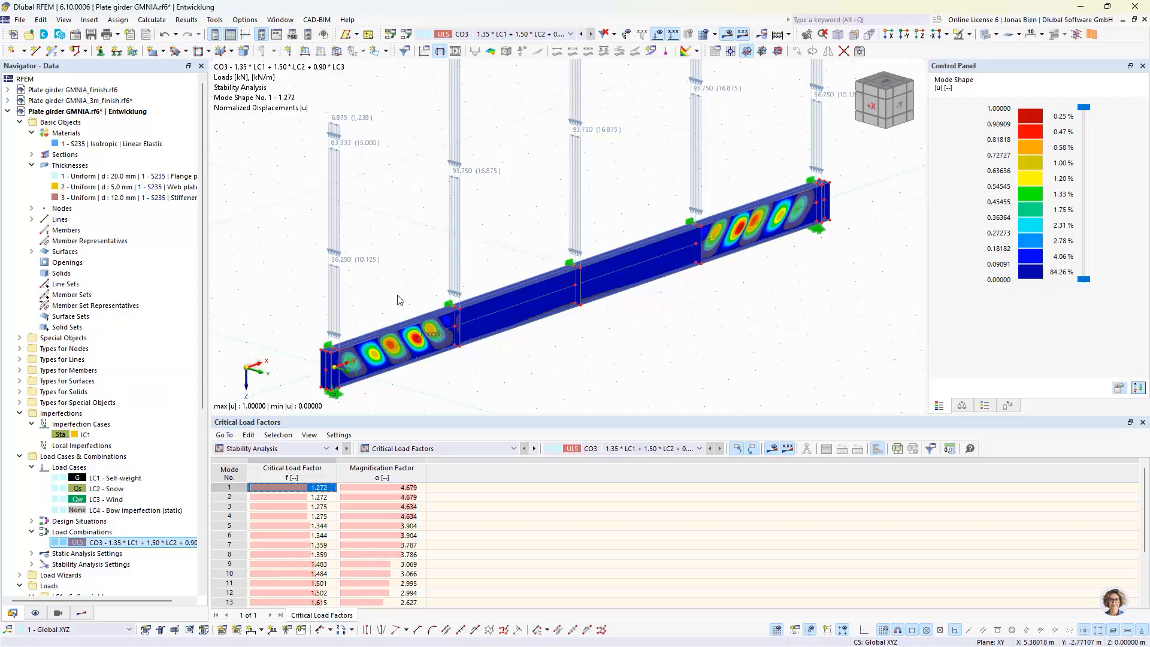
right_click(106, 424)
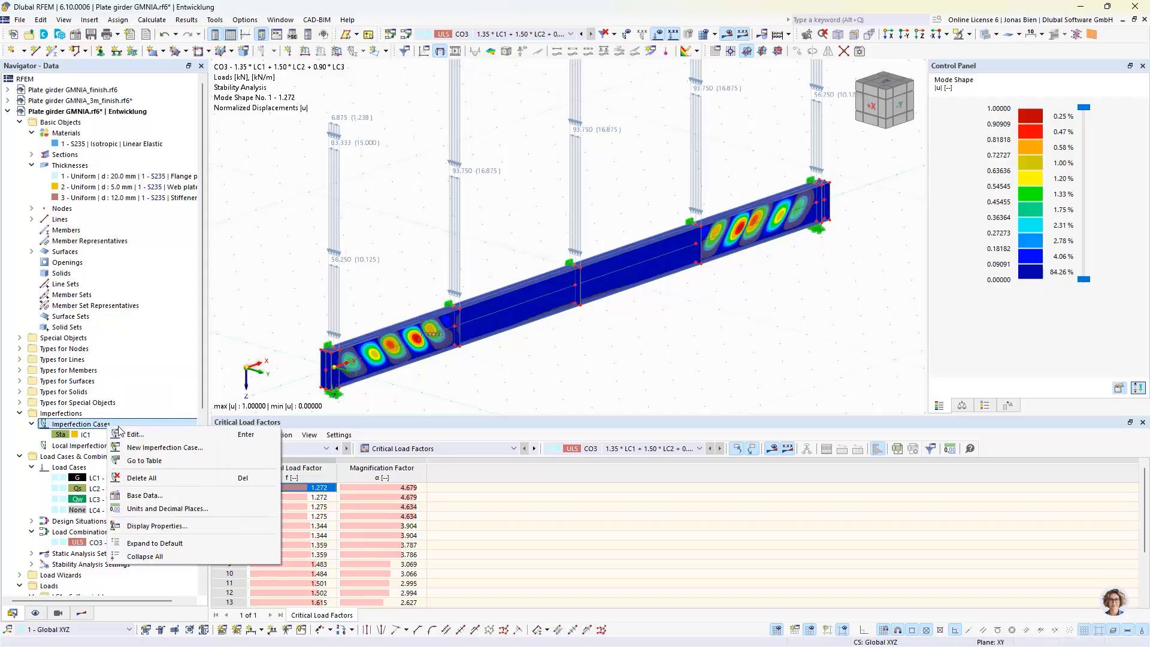
left_click(137, 447)
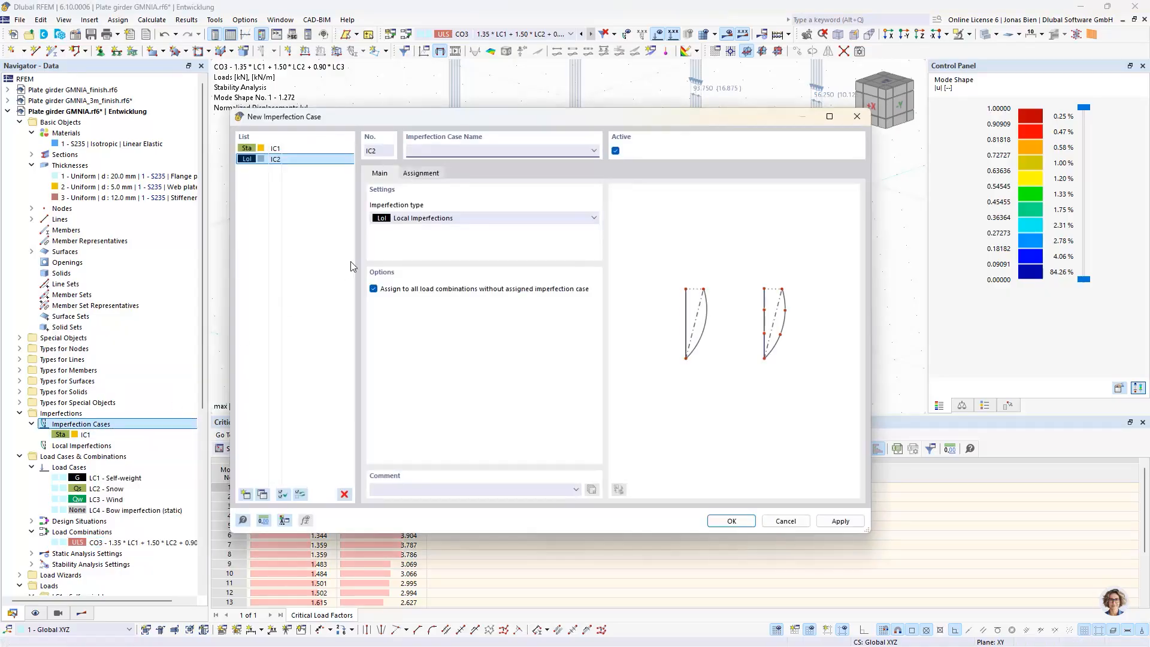
left_click(408, 219)
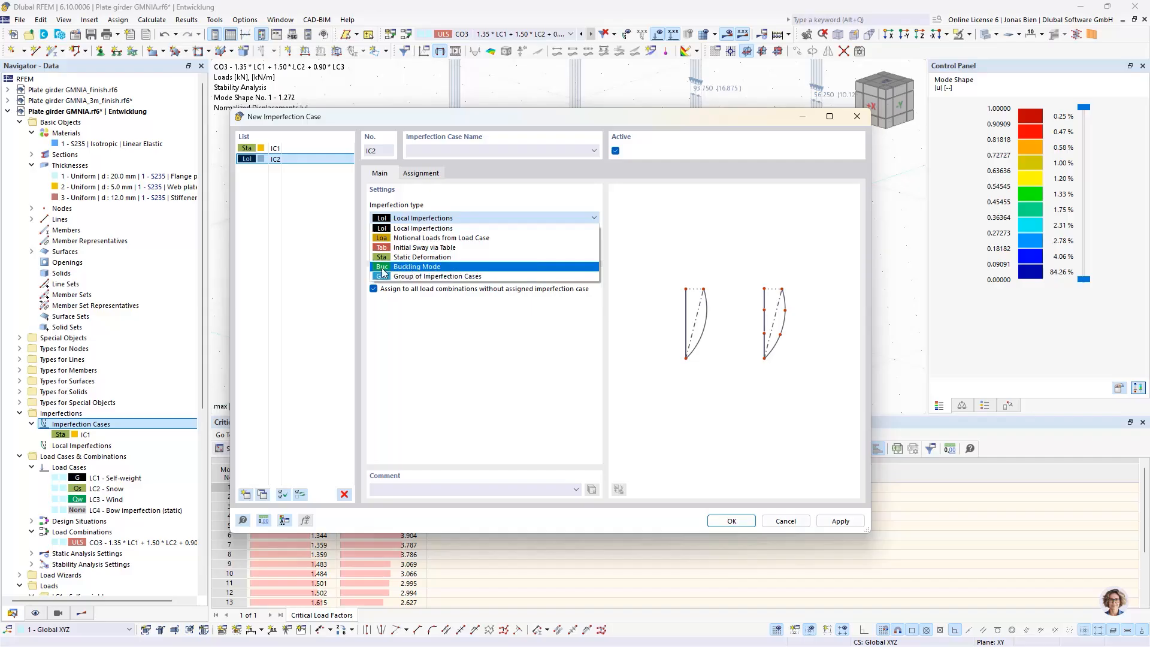
left_click(421, 268)
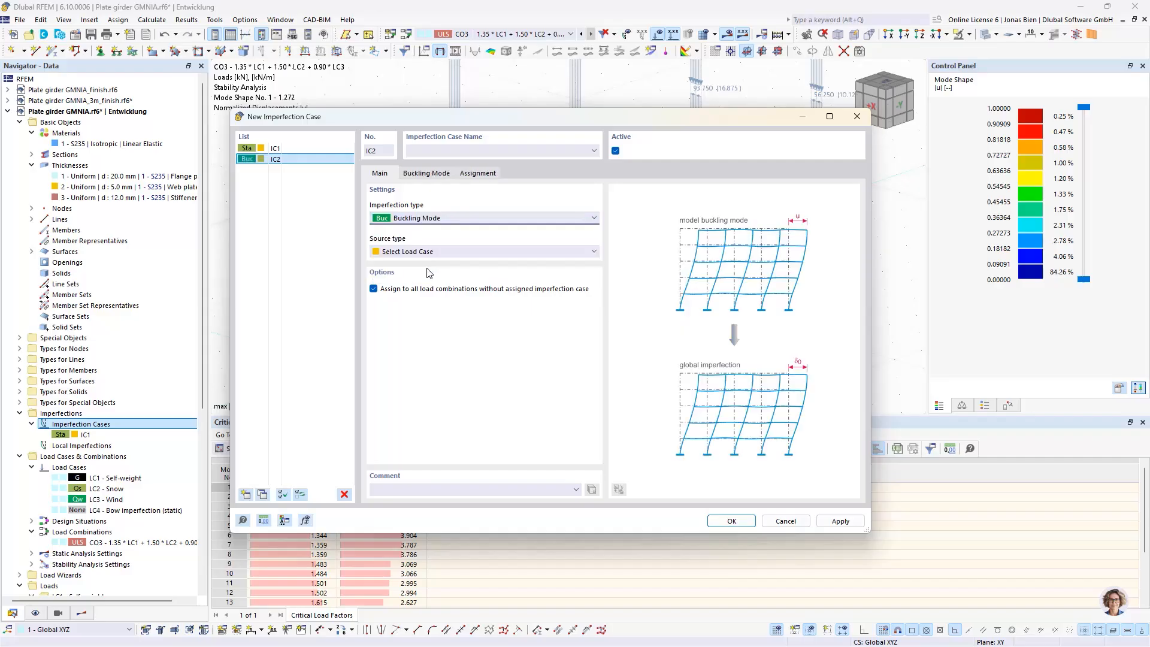
left_click(463, 148)
type("Local ")
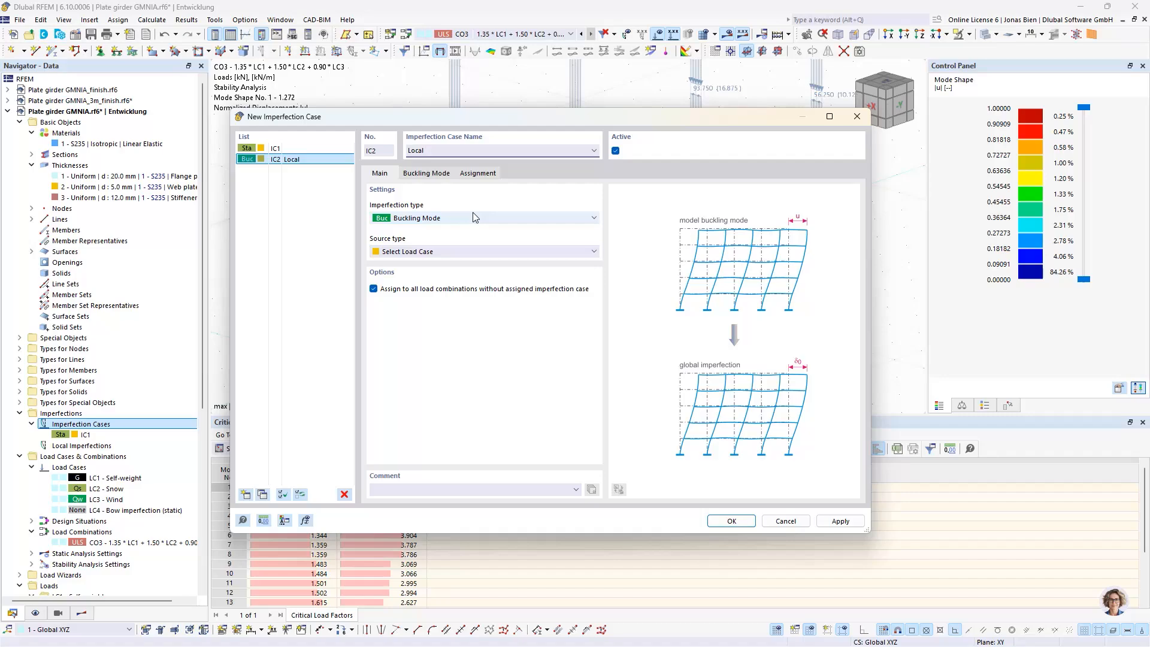
type("imp")
Set the source type of the Local imp imperfection case to a load combination
left_click(294, 146)
left_click(653, 407)
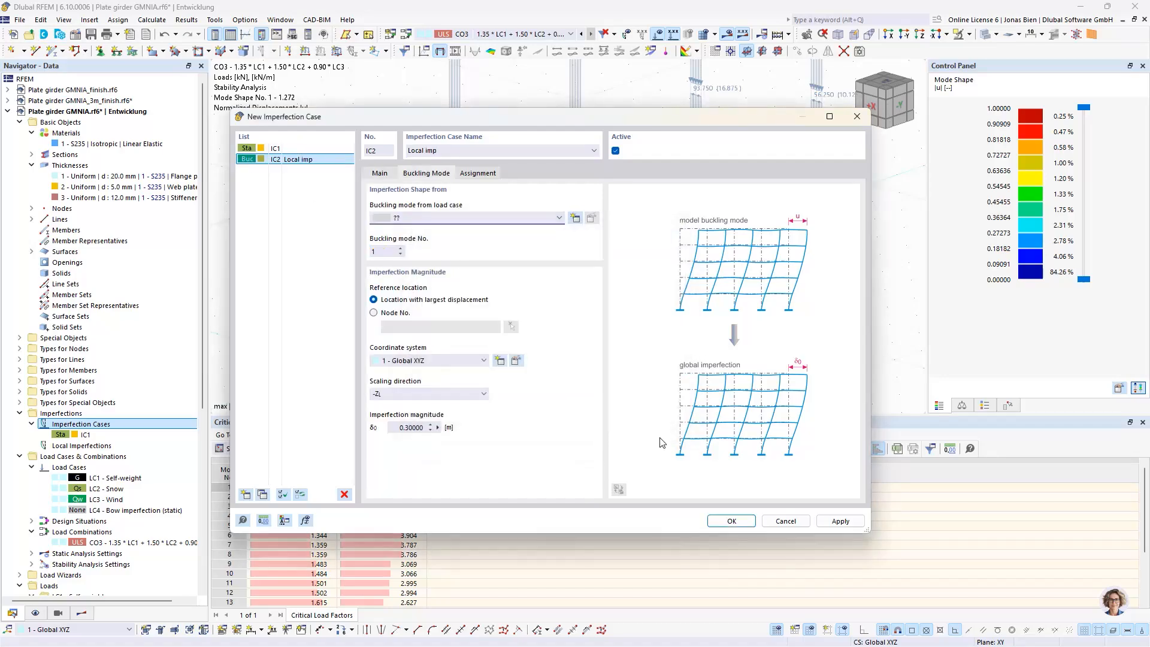
left_click(400, 251)
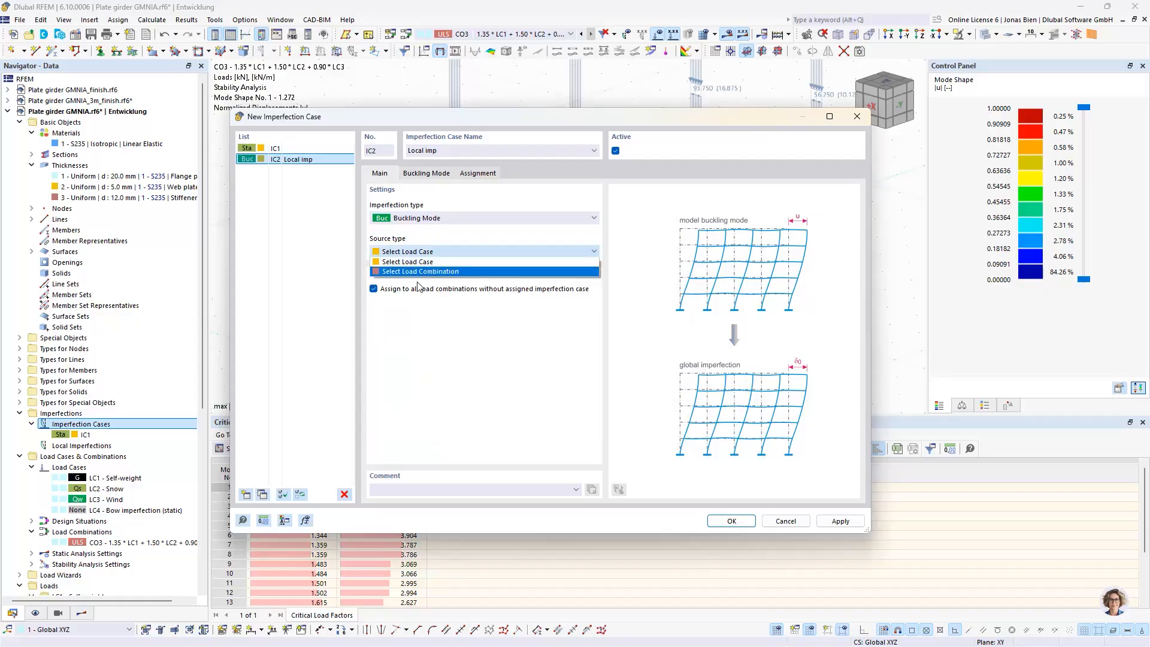
left_click(428, 275)
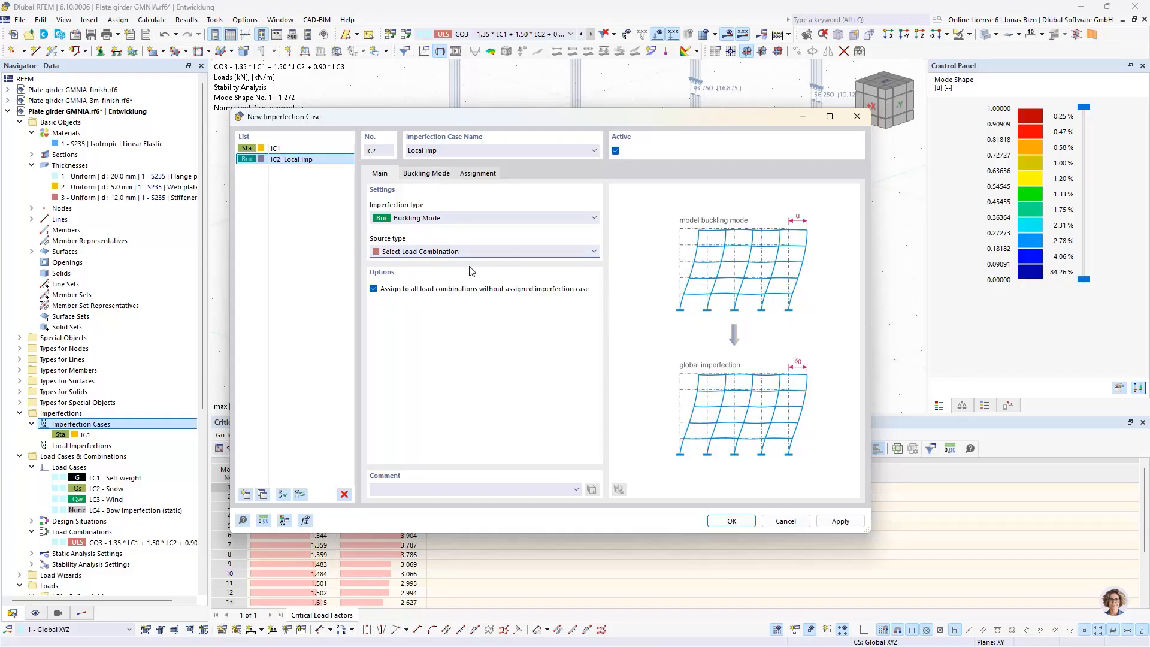
Set the scaling direction of buckling mode 1 from CO3 to S and its imperfection magnitude to the formula min(4.5,1)/200
left_click(428, 174)
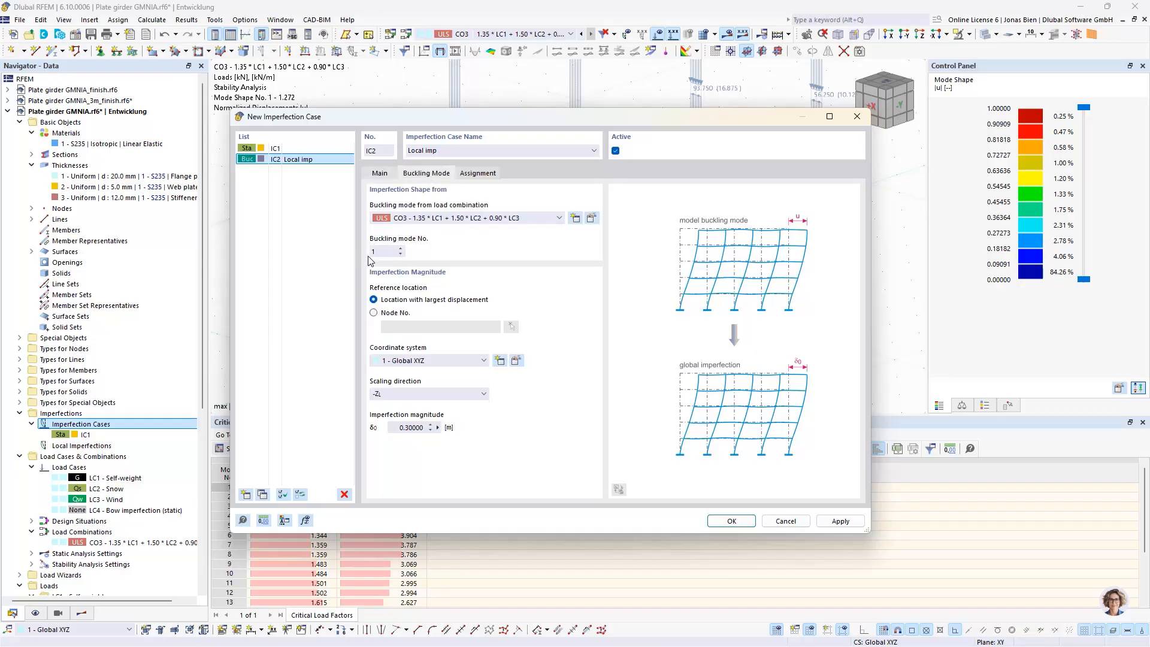
left_click(412, 394)
left_click(412, 461)
left_click(393, 427)
left_click(438, 427)
key("Escape")
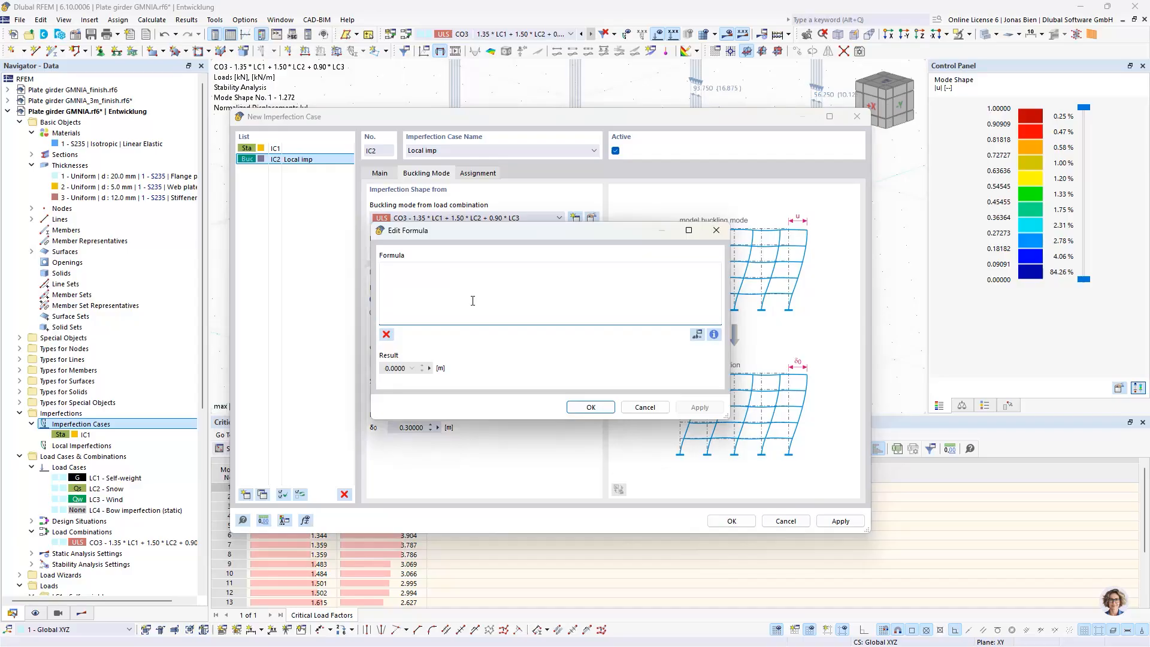
type("min(4.5,1)/200")
left_click(584, 408)
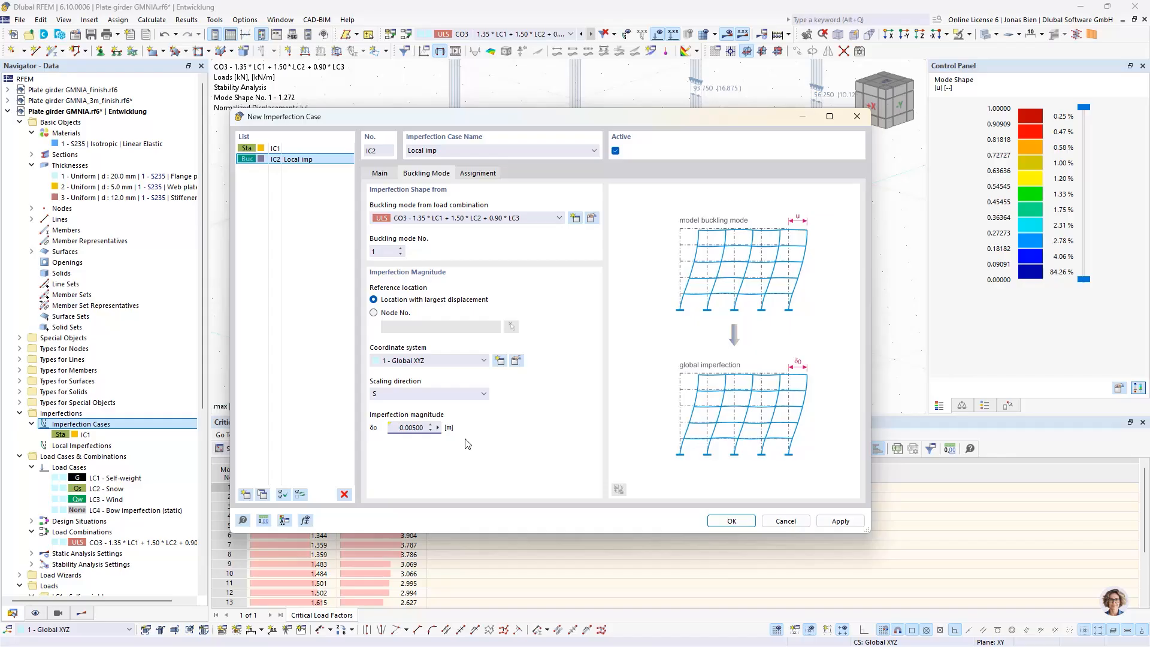
Name imperfection case IC1 "Global imp" and save both imperfection cases
left_click(380, 173)
left_click(281, 148)
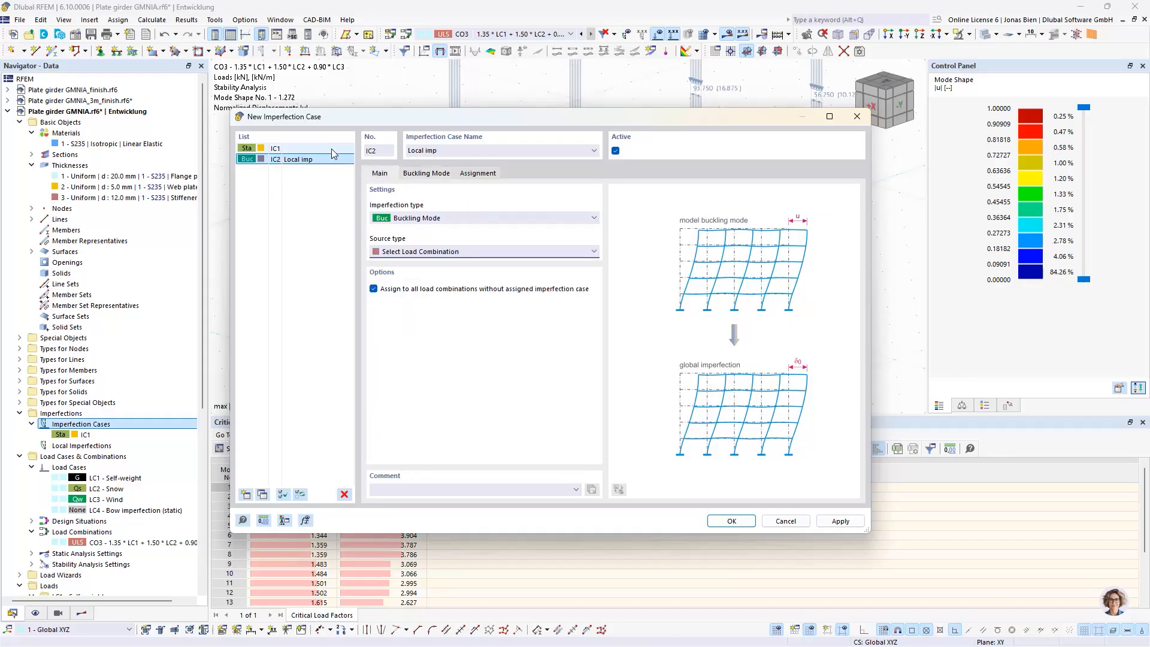
left_click(425, 149)
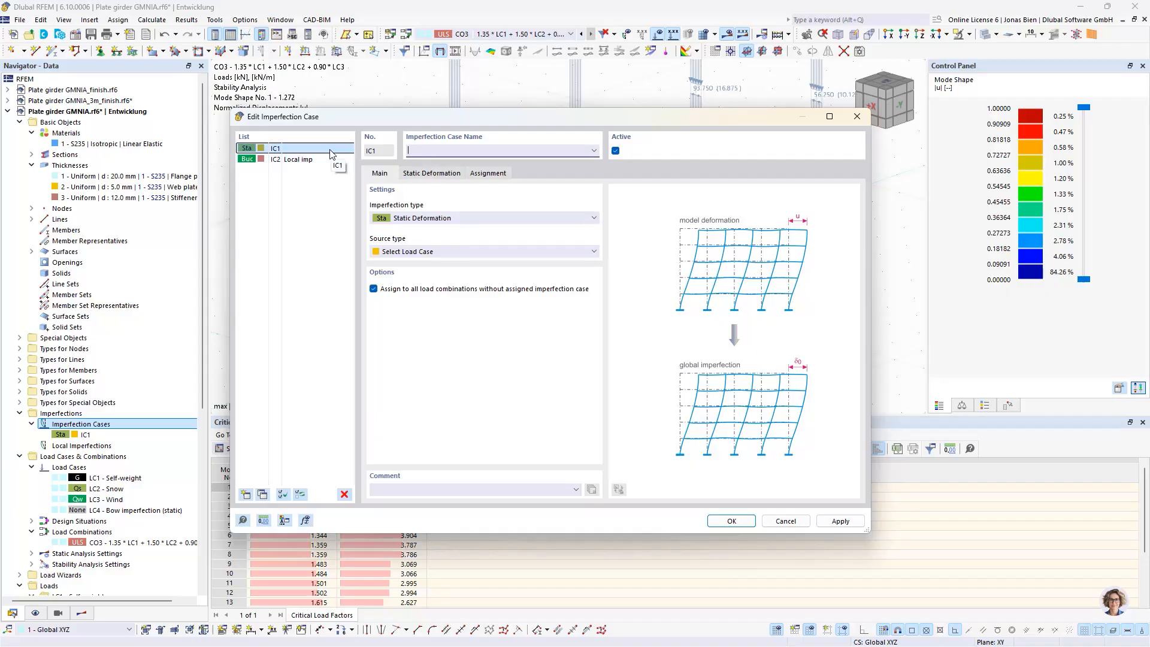
type("Global imp")
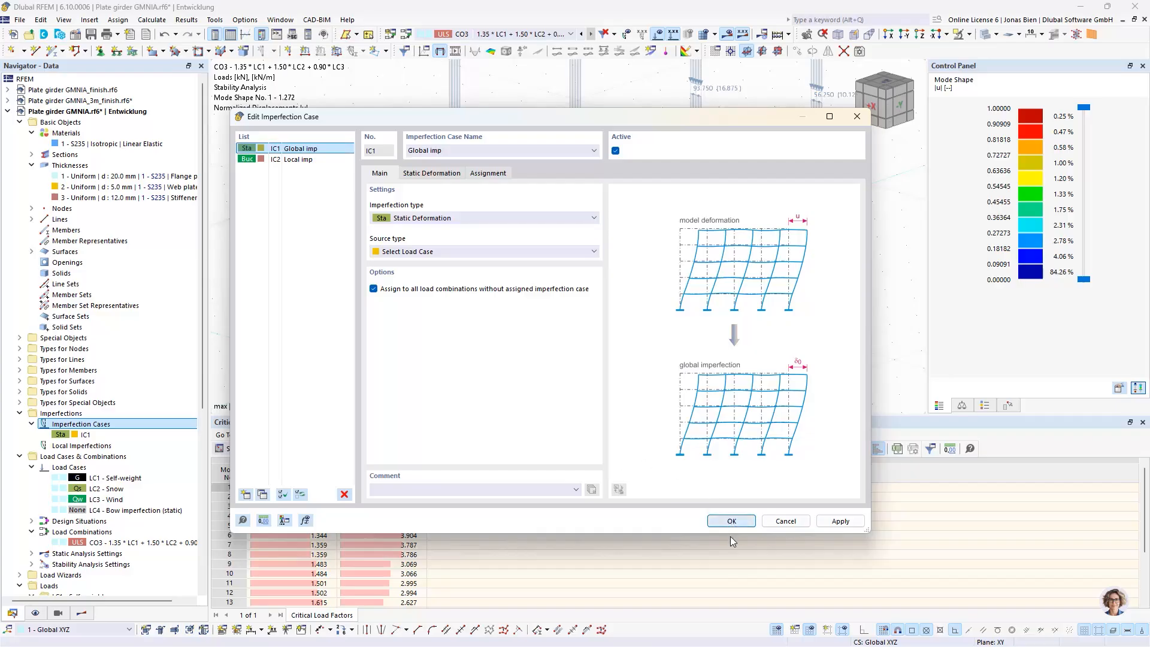
left_click(728, 520)
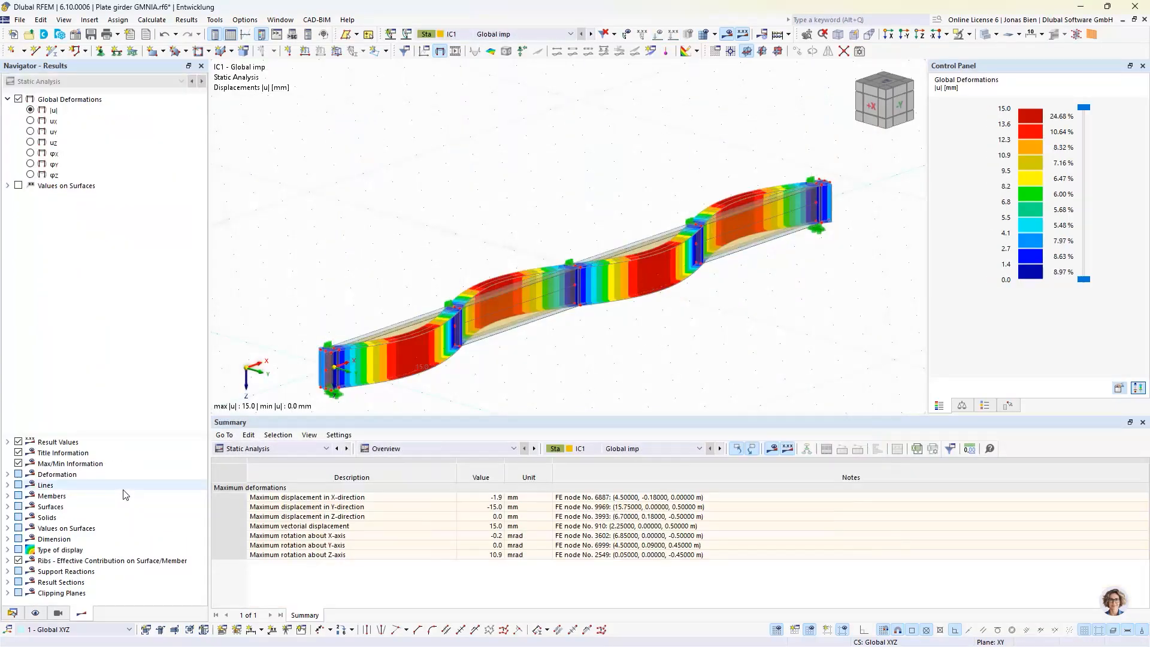
Display the displacements of imperfection case IC2 Local imp and switch to the presentation slide on geometric imperfections
left_click(468, 35)
left_click(488, 55)
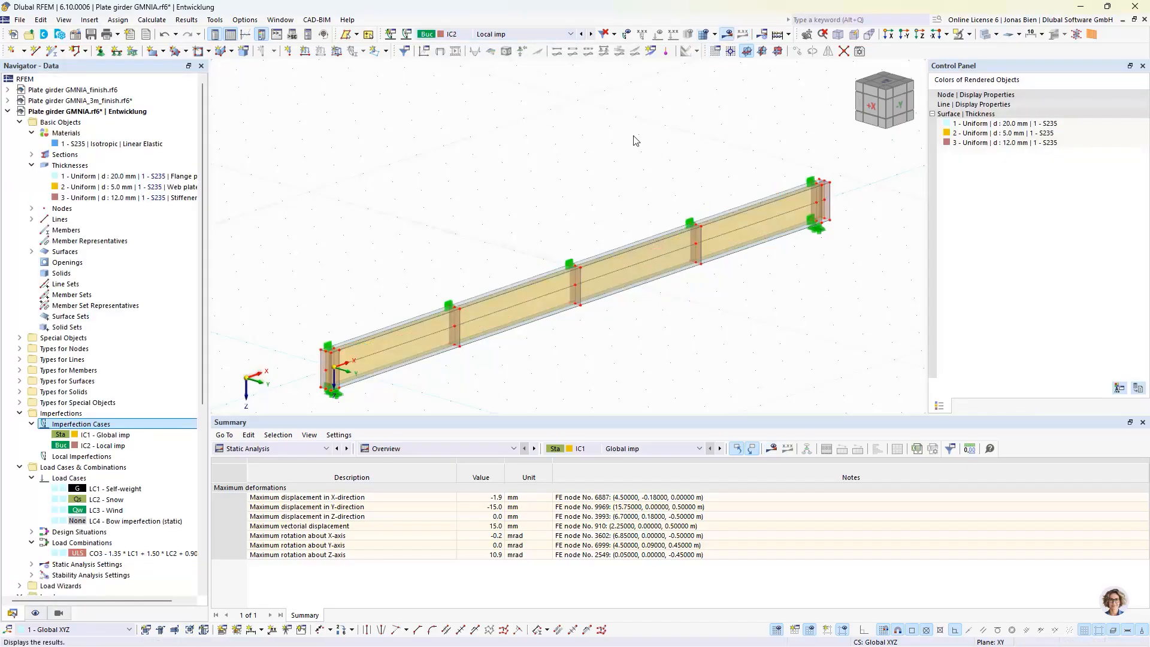
left_click(705, 35)
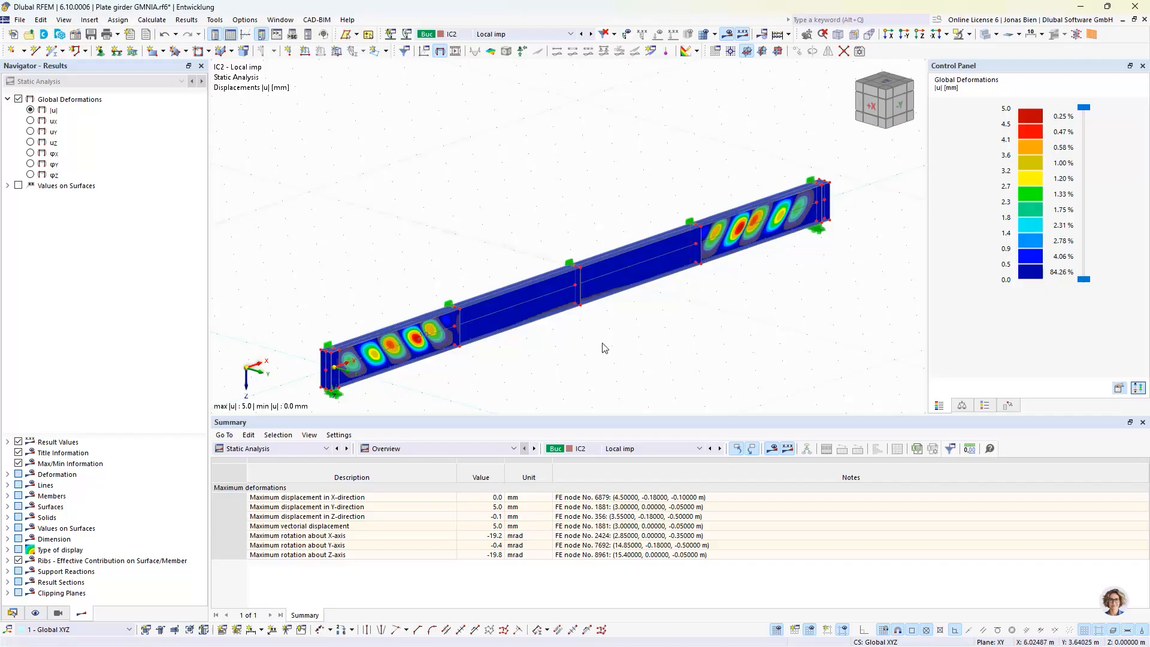
left_click(13, 614)
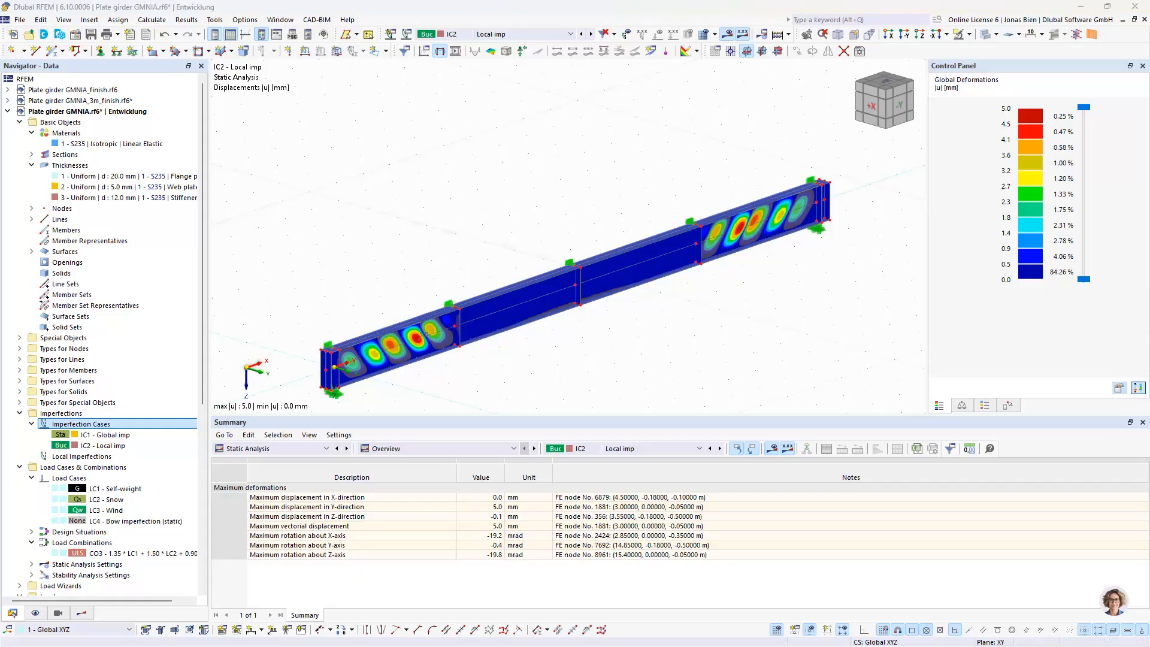
key("alt+Tab")
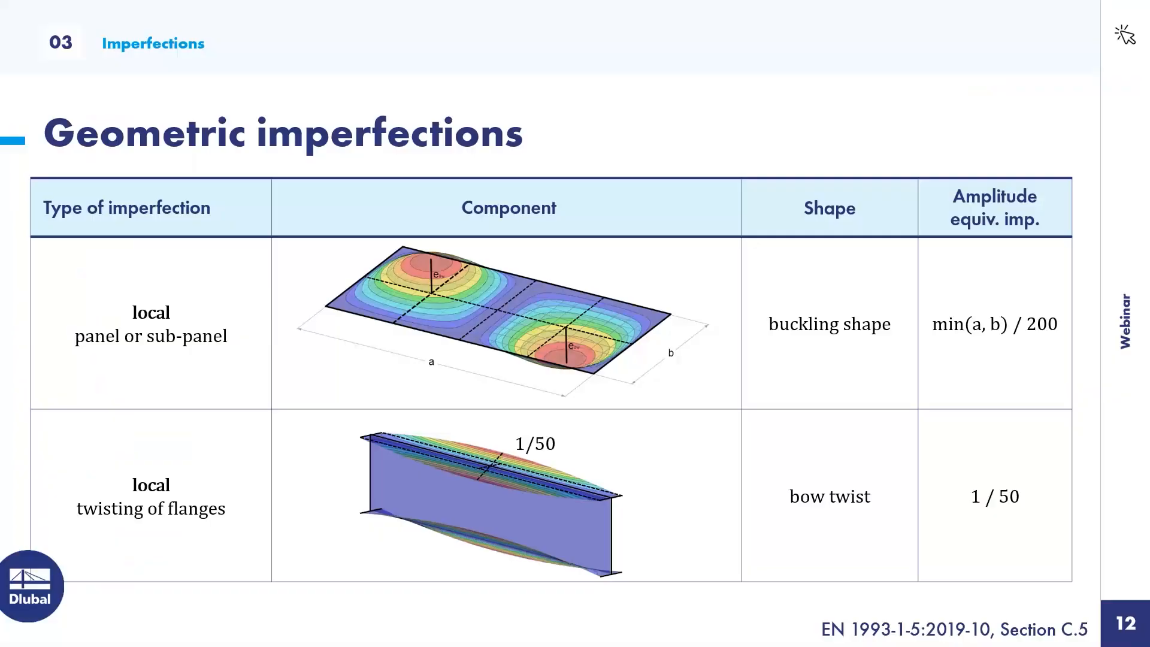
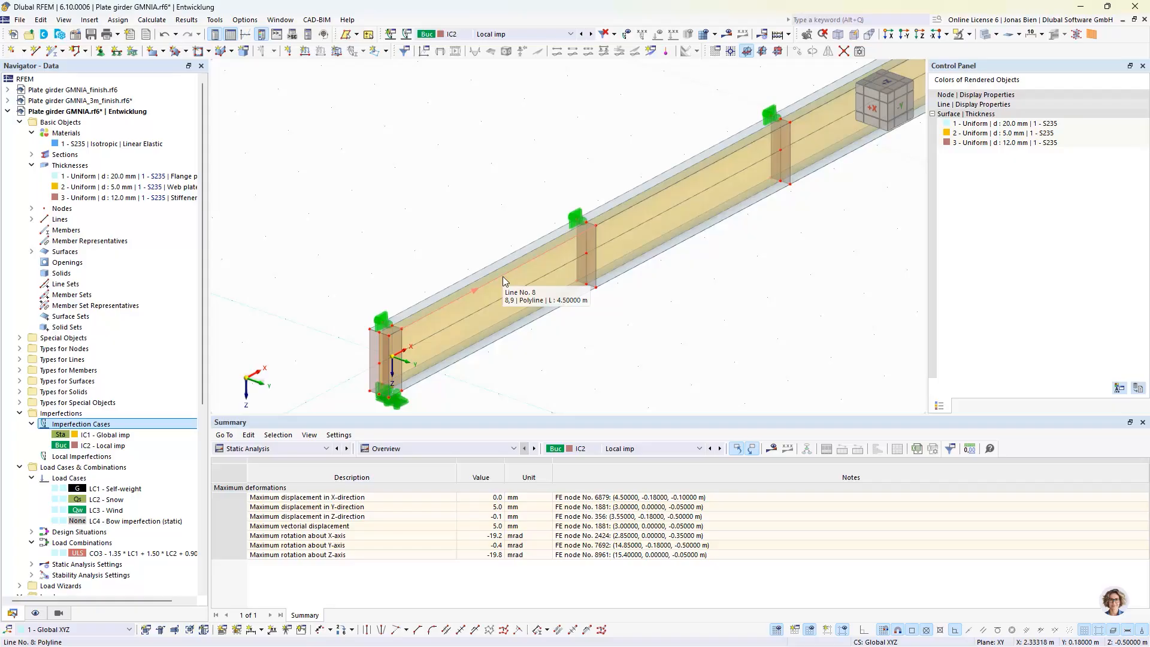
Change line 8 on the first bay's upper flange edge to an arc with its control point at the line's midpoint
double_click(503, 277)
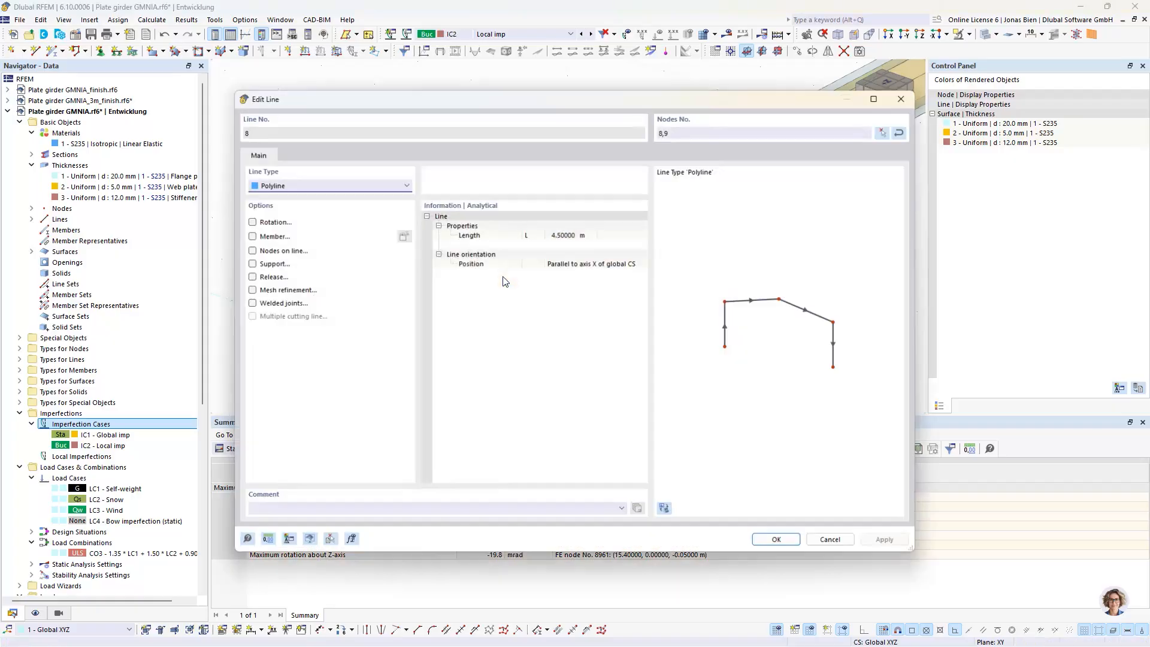
left_click(339, 184)
left_click(315, 206)
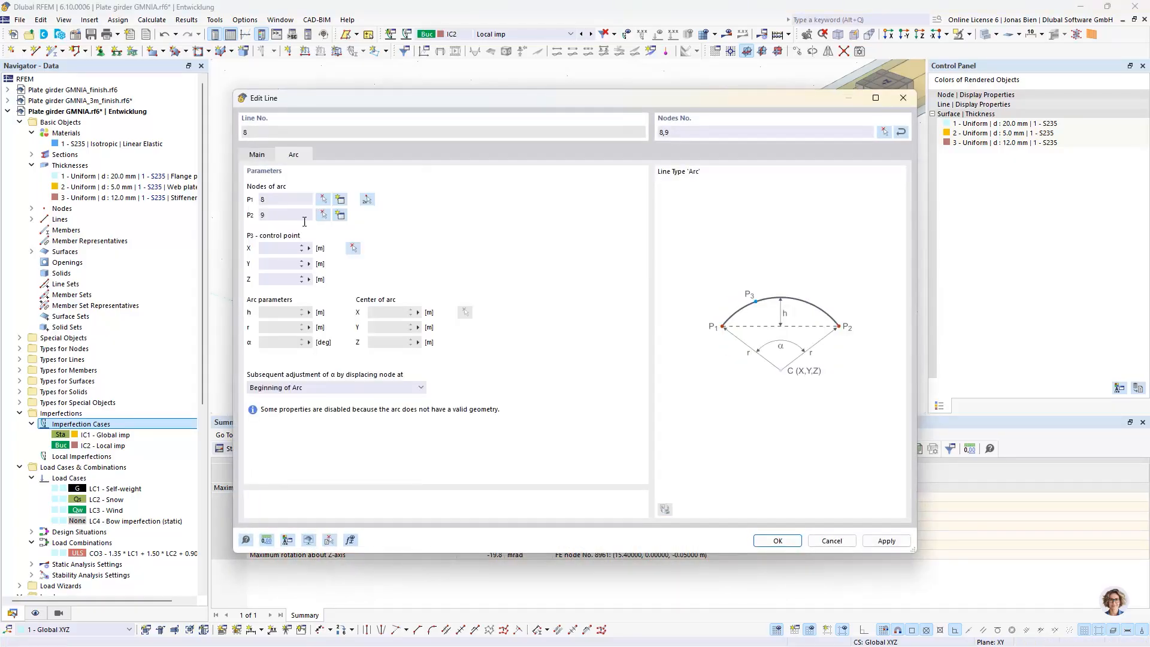
left_click(353, 249)
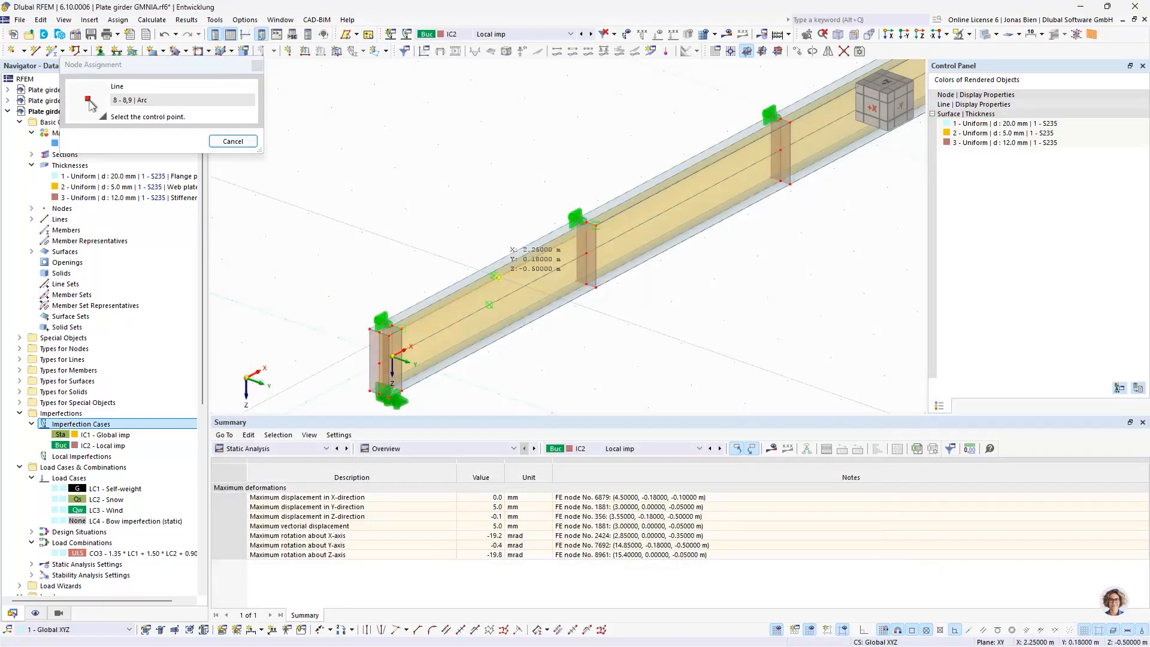
left_click(496, 276)
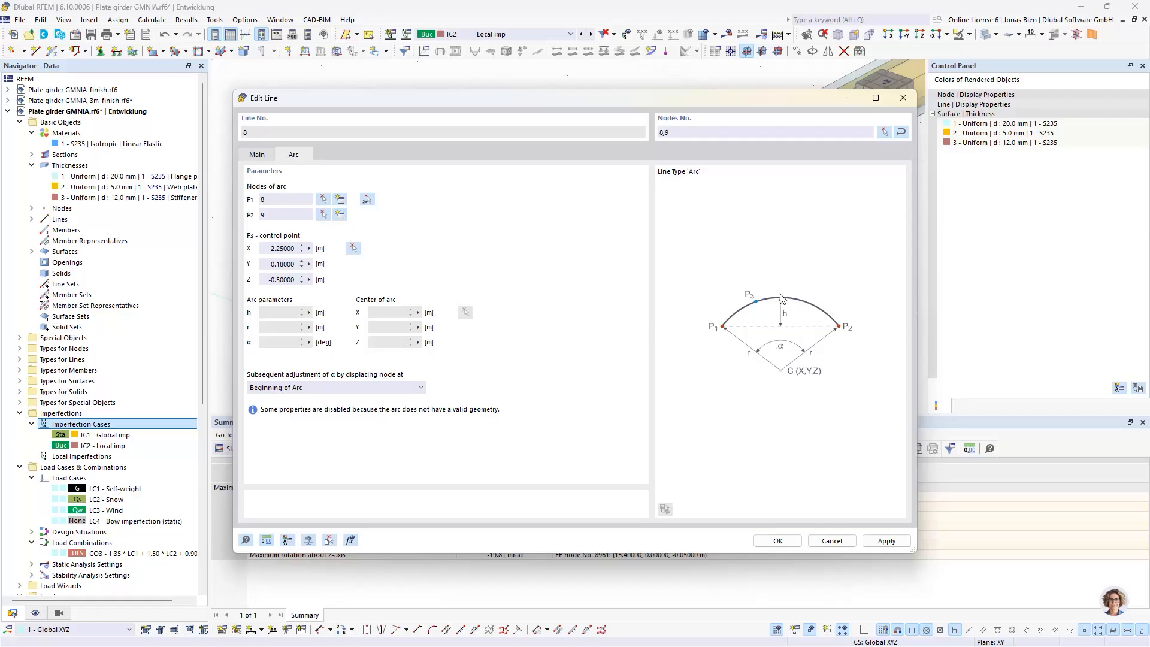
Set the Z coordinate of line 8's arc control point to -0.5036 m by formula and accept deletion of the results
left_click(270, 279)
right_click(310, 285)
left_click(360, 283)
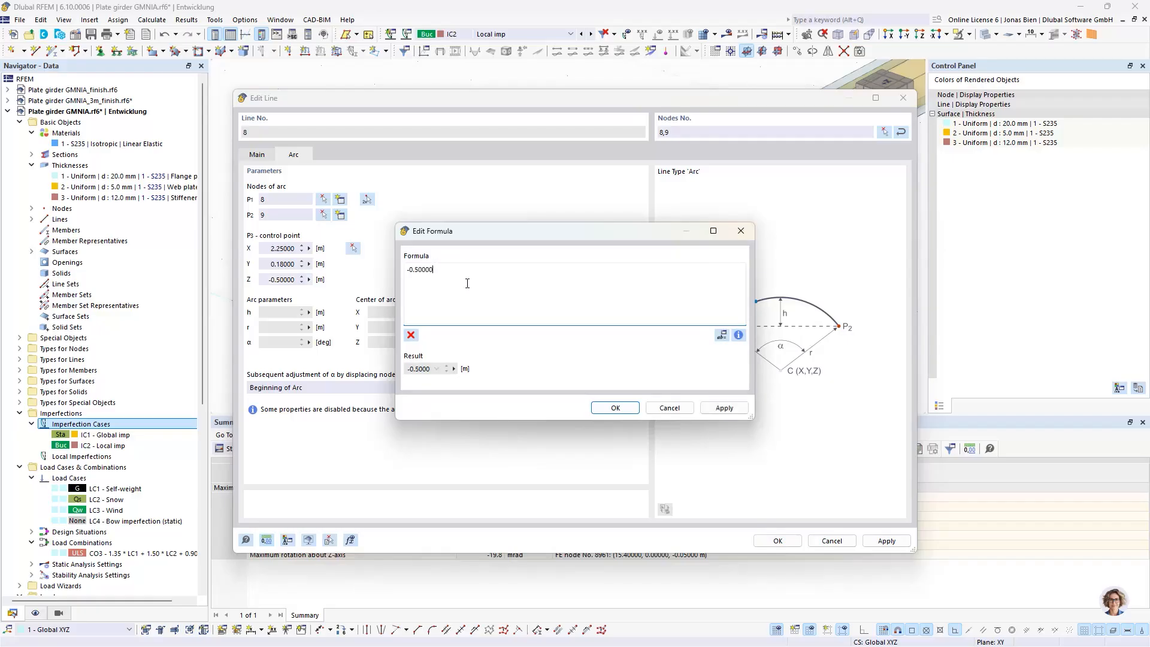
type("-")
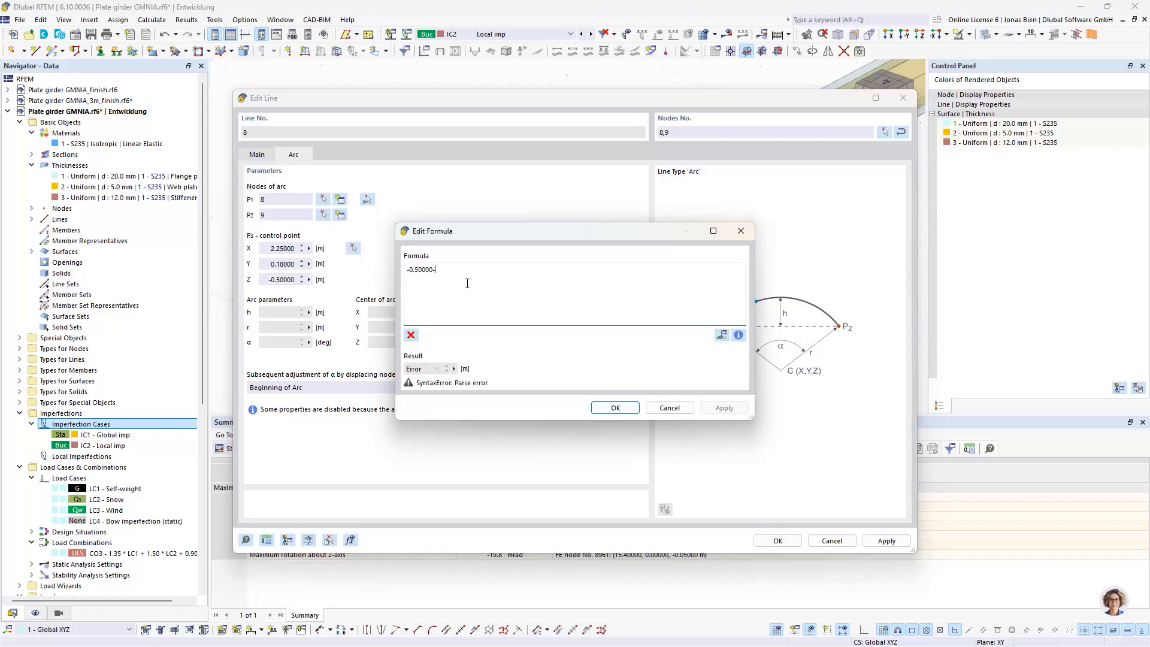
type("0.36")
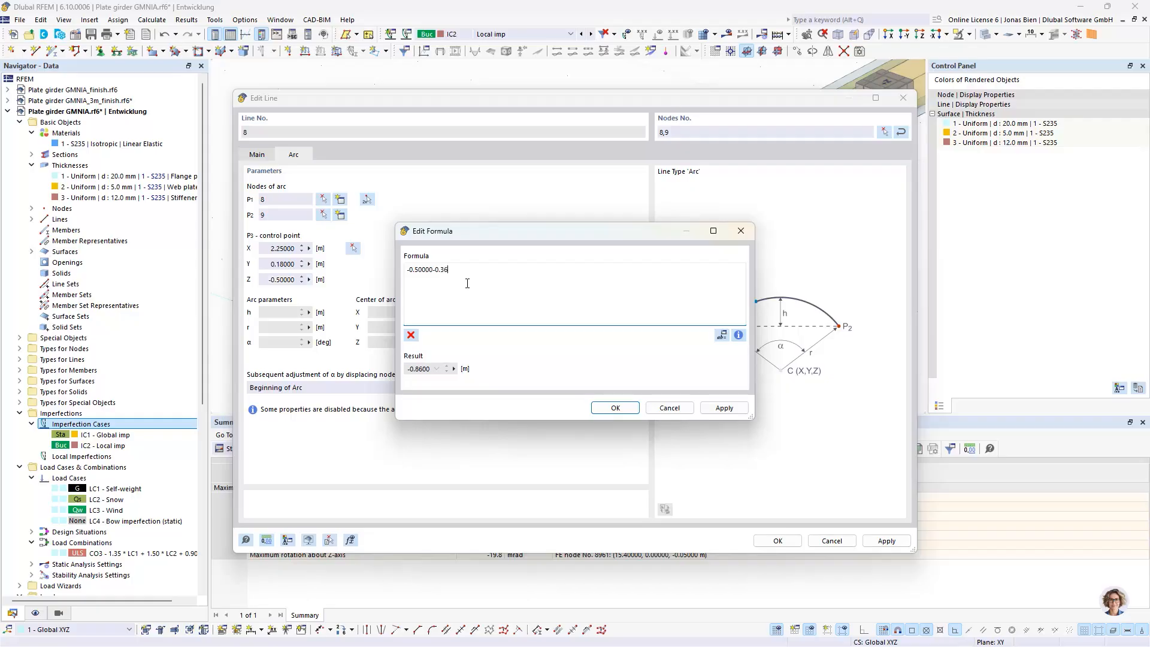
type("/2/50")
left_click_drag(473, 281, 405, 271)
left_click(614, 410)
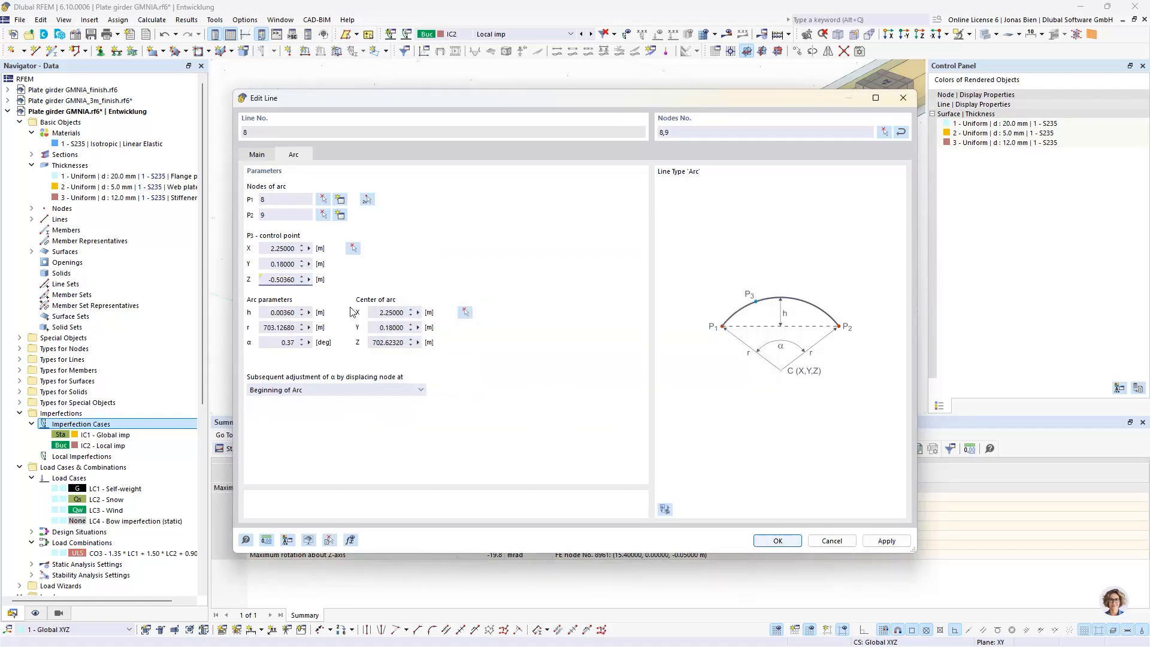
left_click(777, 540)
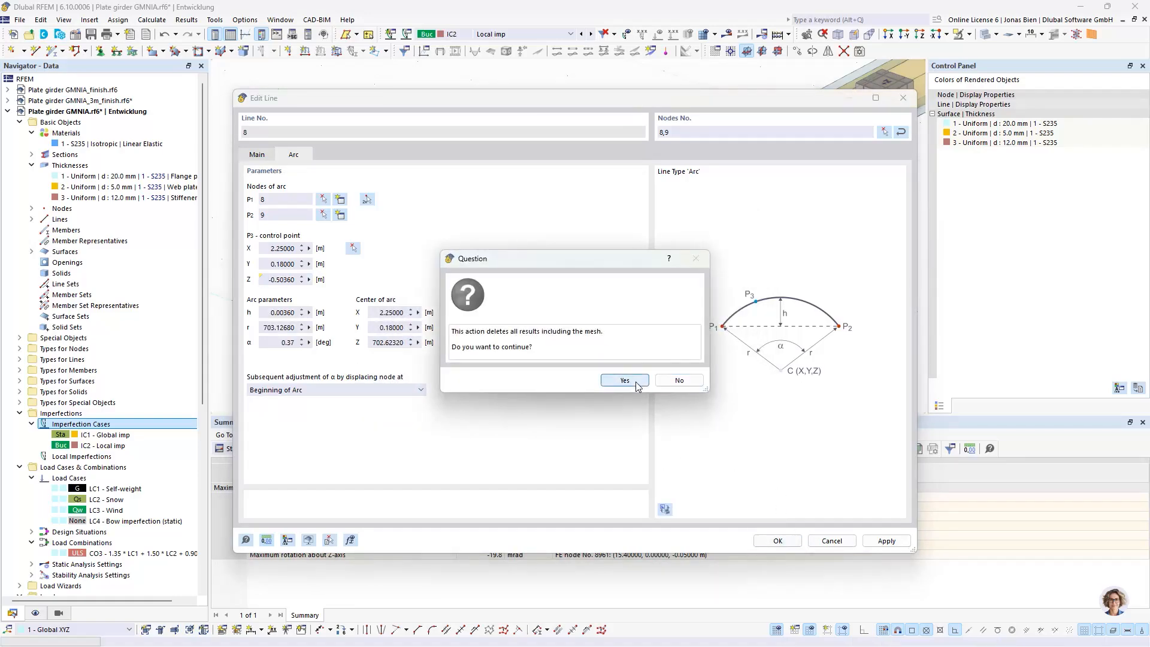
left_click(636, 383)
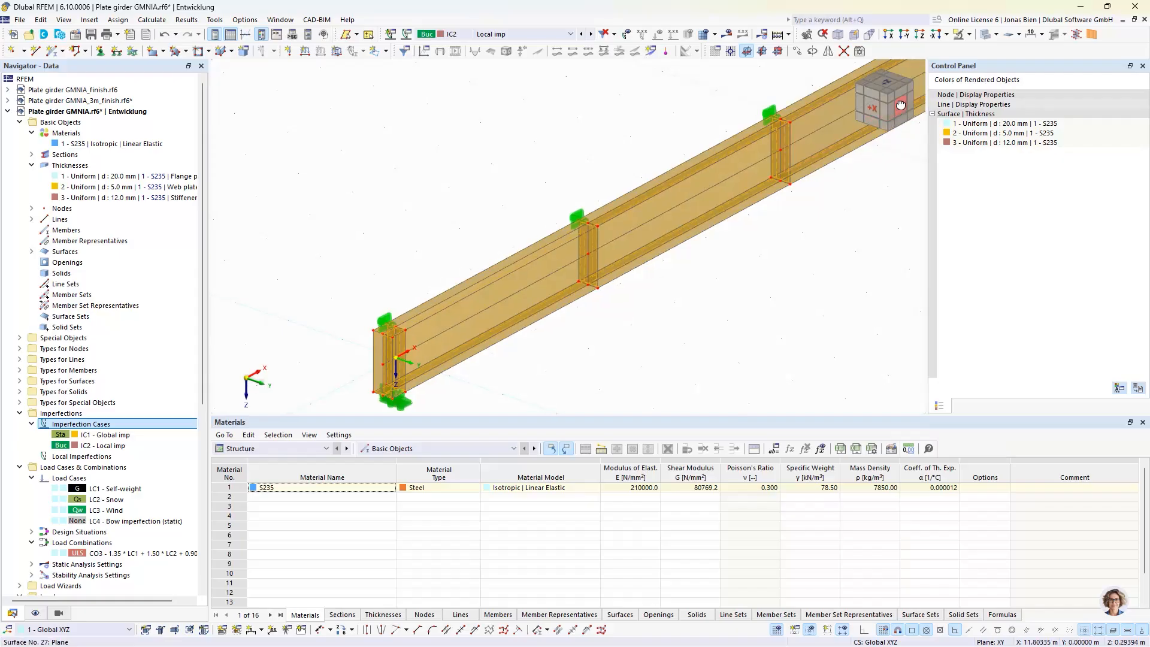
Change the geometry type of surface 2, the flange plate bounded by the arc, to Quadrangle
left_click(900, 106)
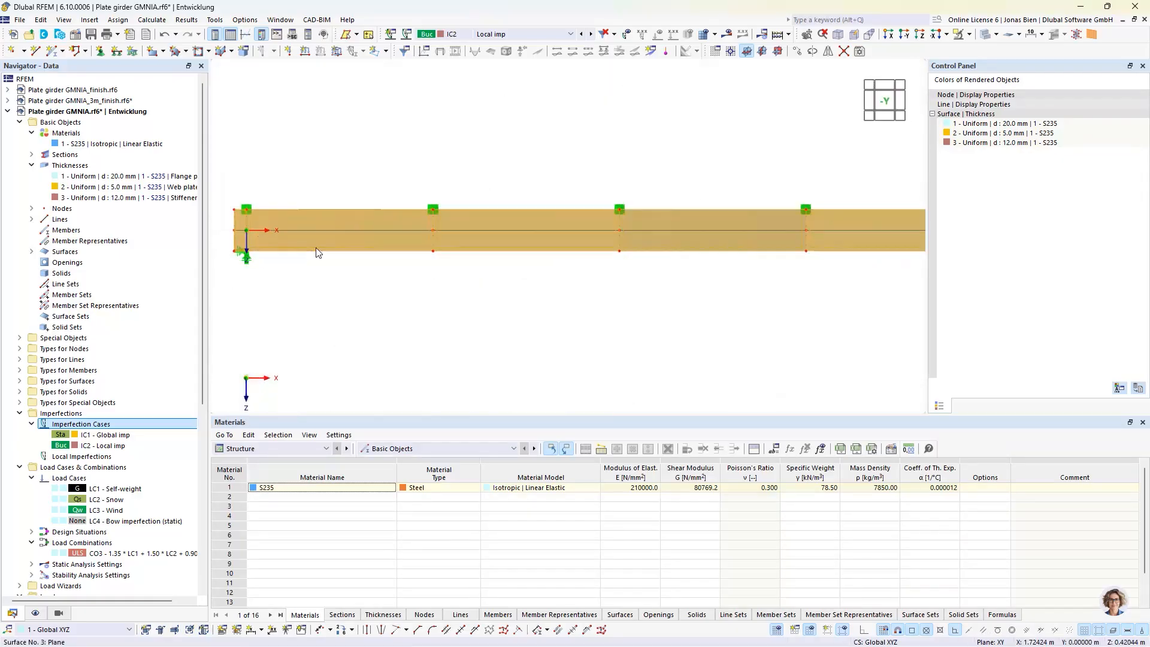
scroll(318, 252, "up", 8)
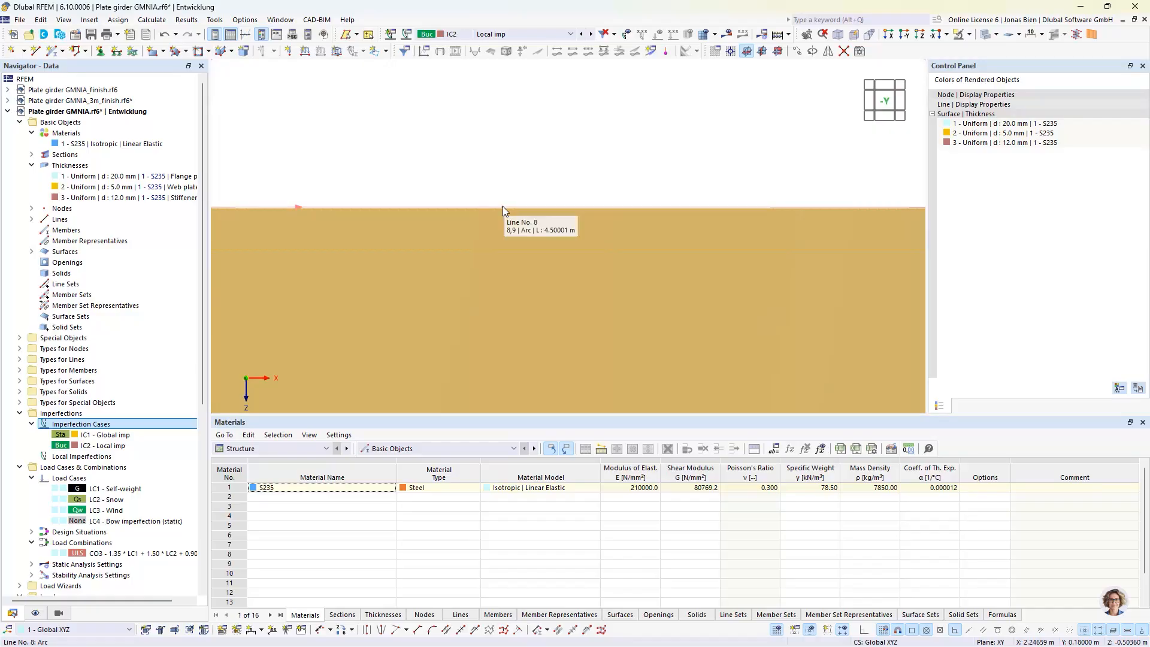
scroll(516, 175, "down", 6)
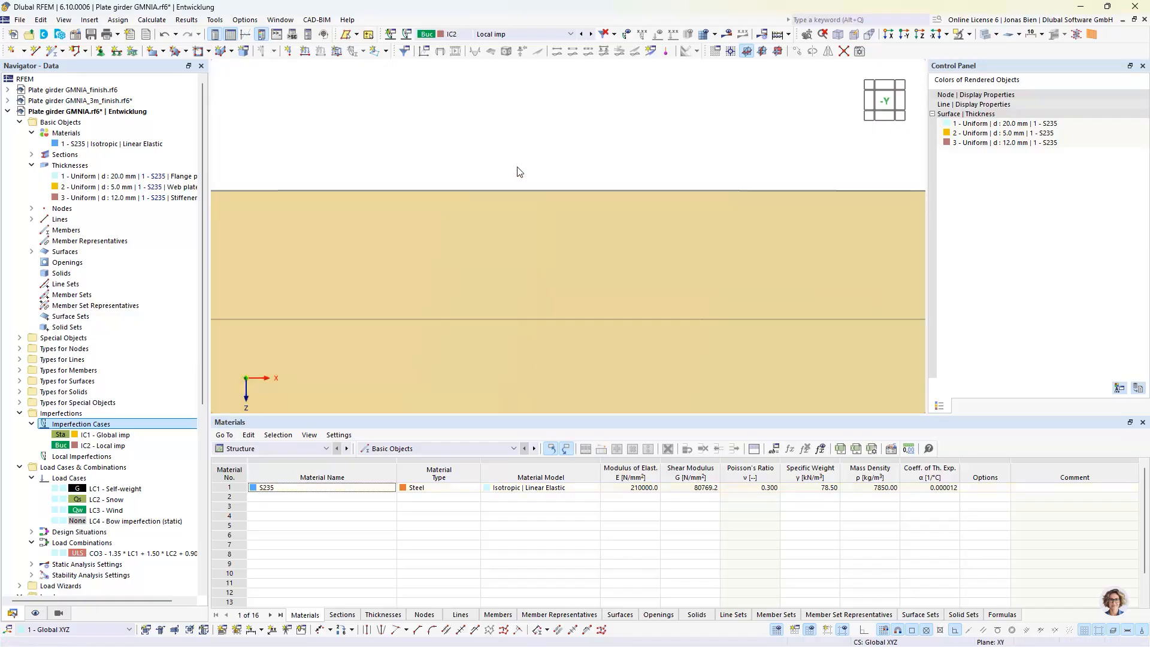
middle_click_drag(569, 292, 793, 290, "ctrl")
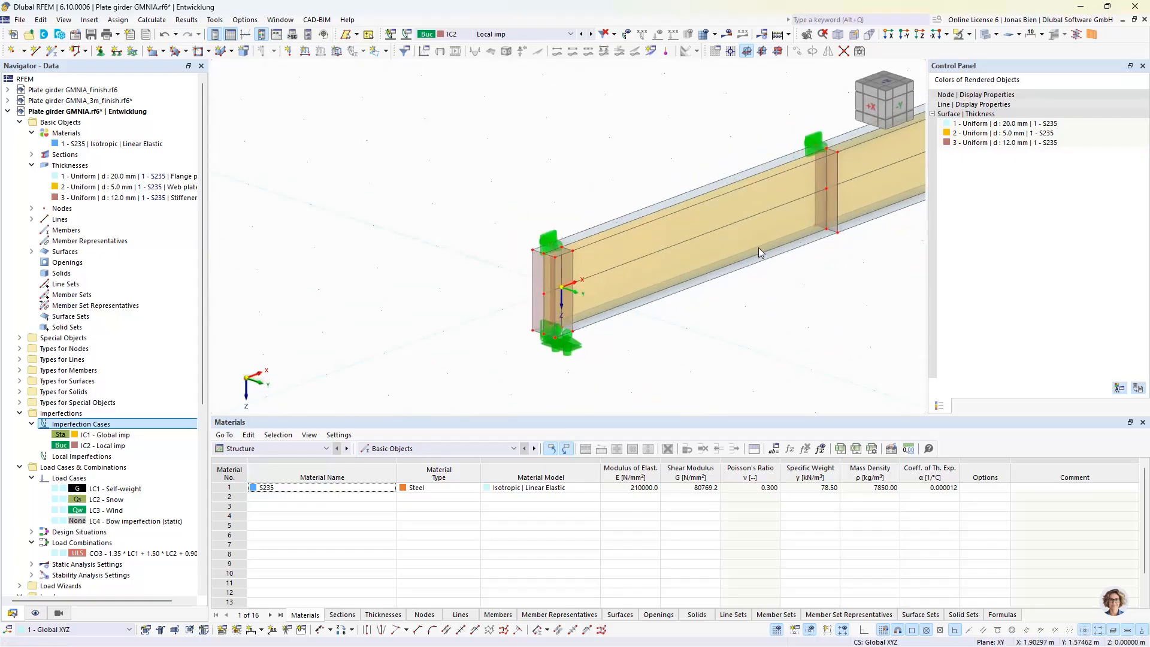
left_click(31, 252)
left_click(76, 274)
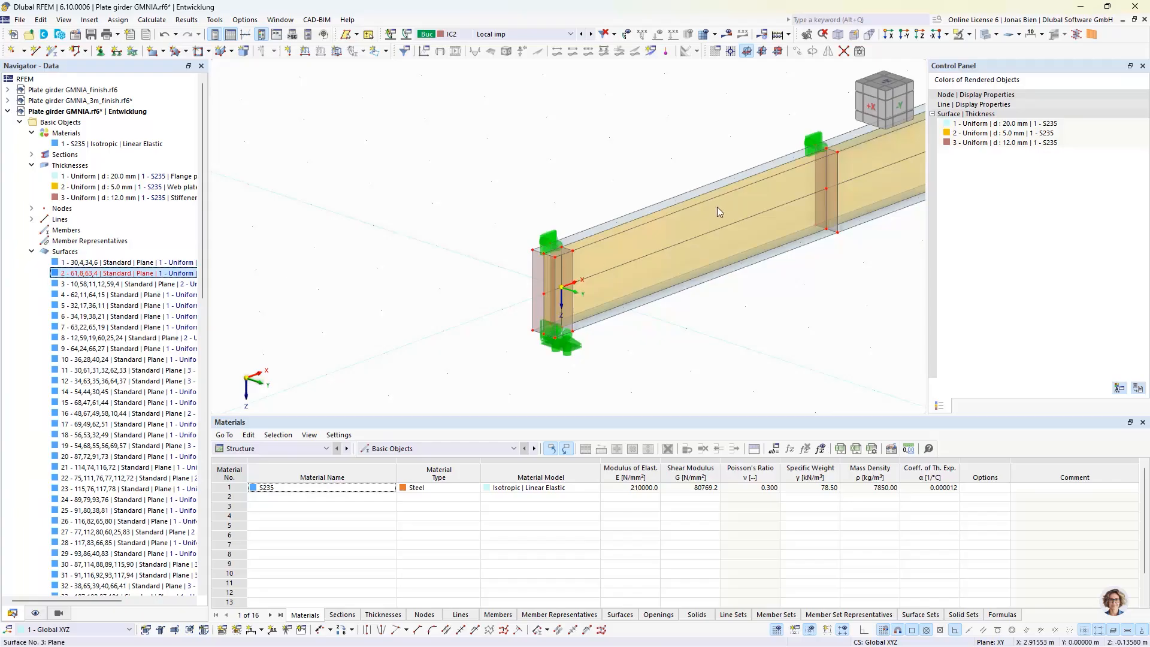
scroll(717, 207, "up", 2)
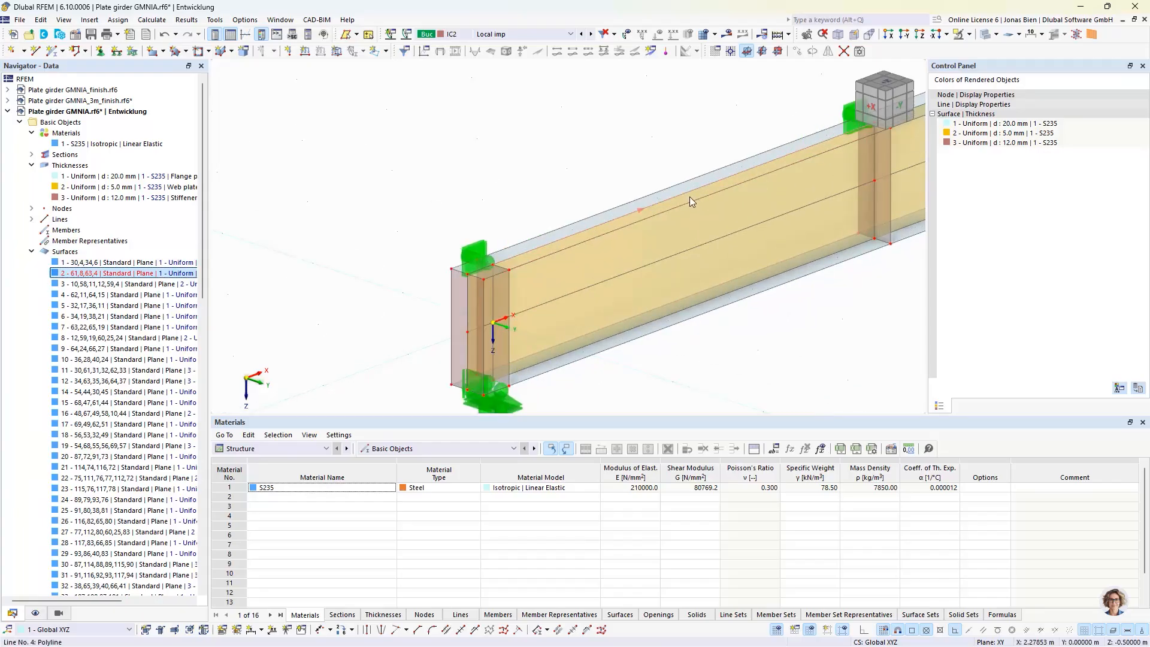
double_click(111, 275)
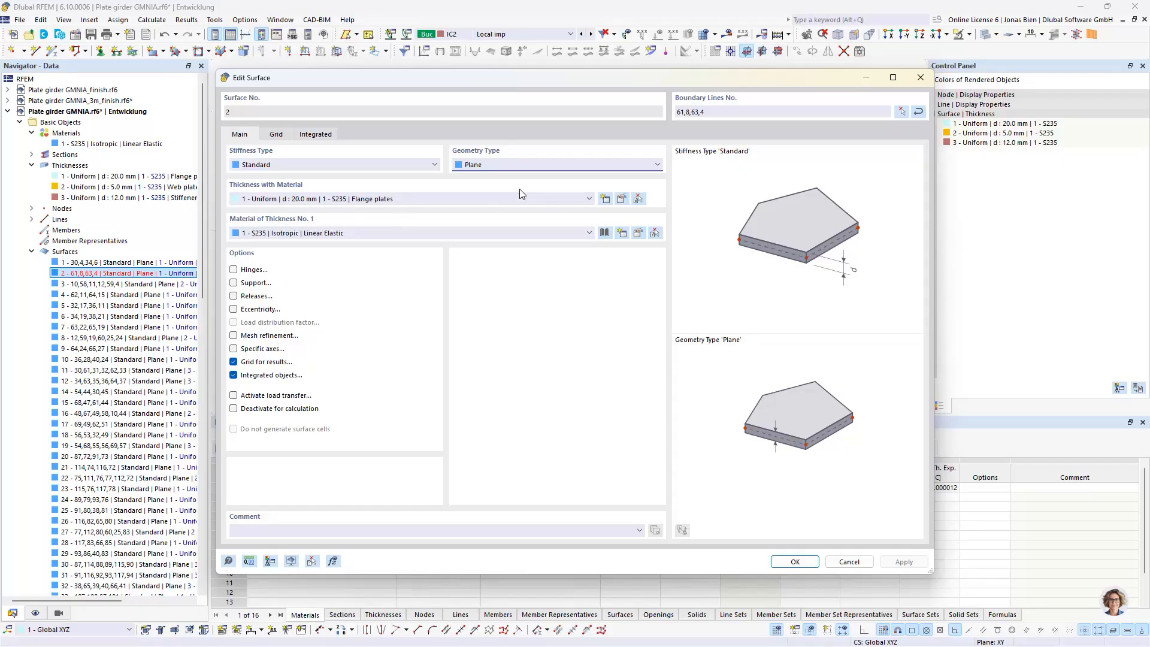
left_click(493, 168)
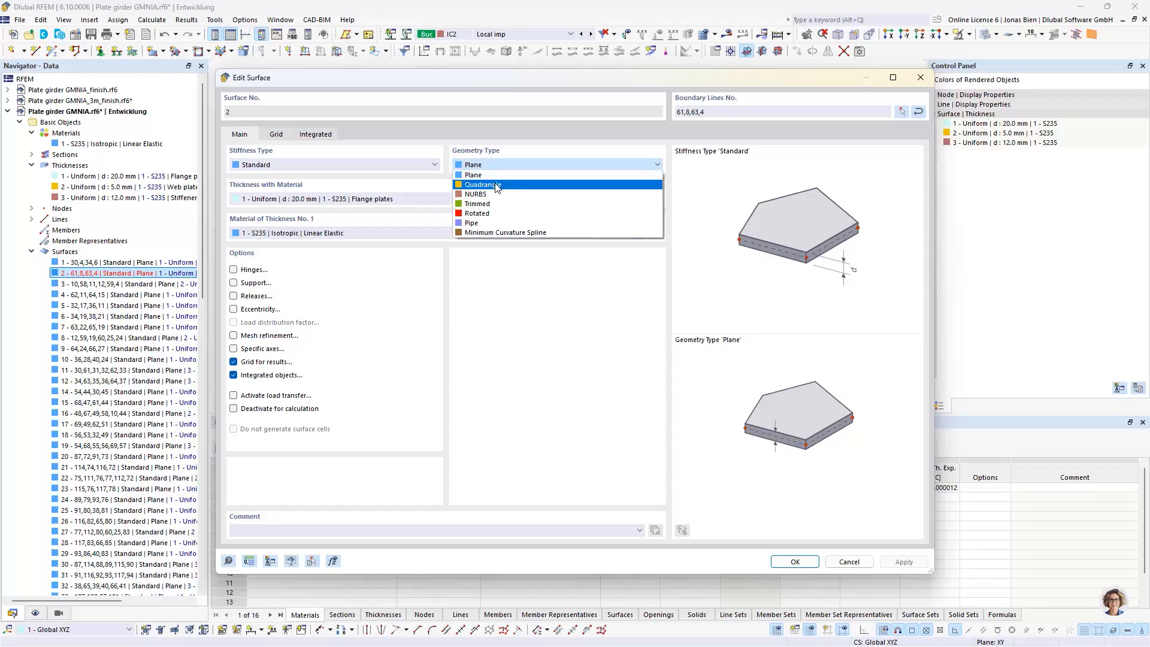
left_click(495, 185)
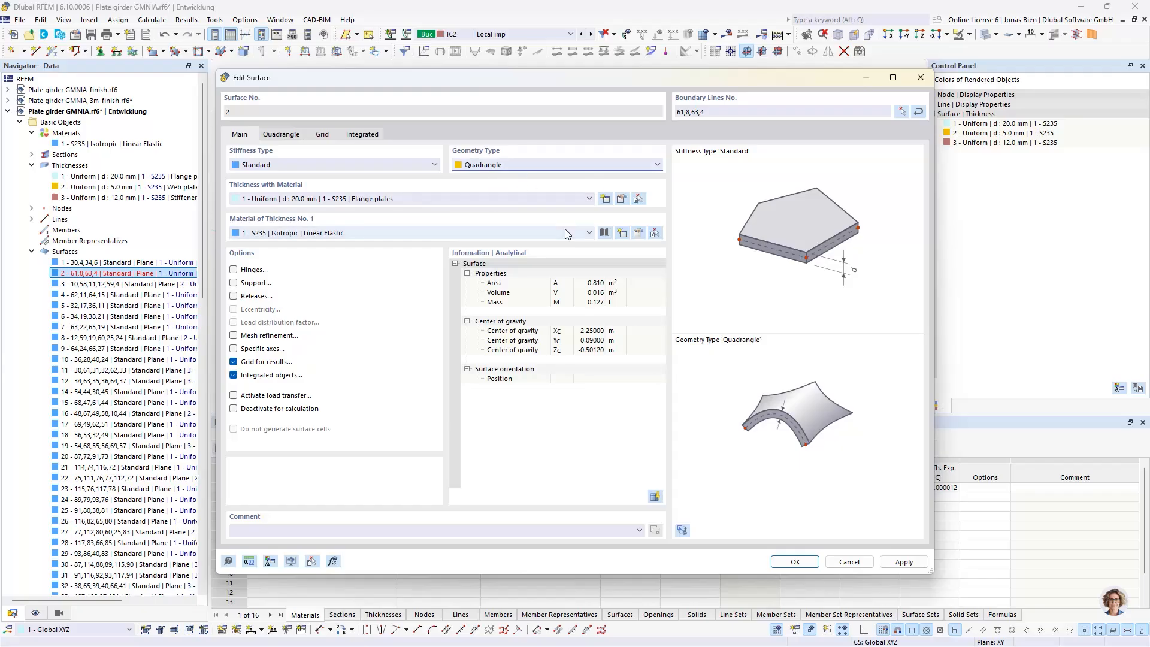
left_click(791, 563)
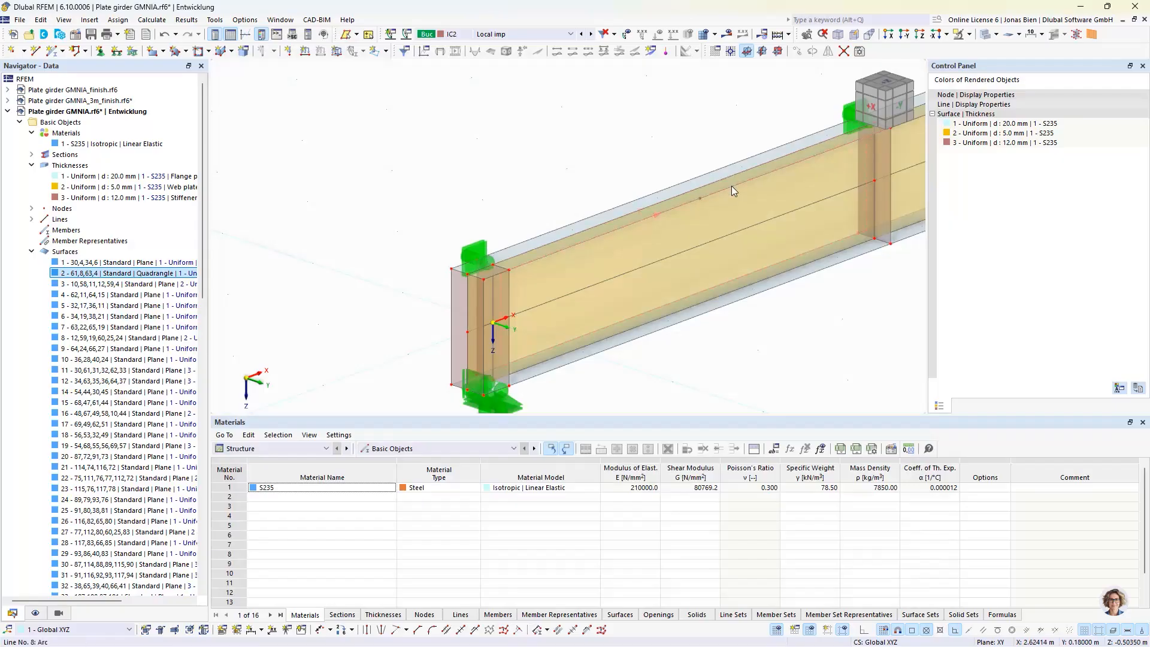
Delete the first bay's upper and lower flange surfaces other than the quadrangle surface 2
scroll(731, 246, "down", 2)
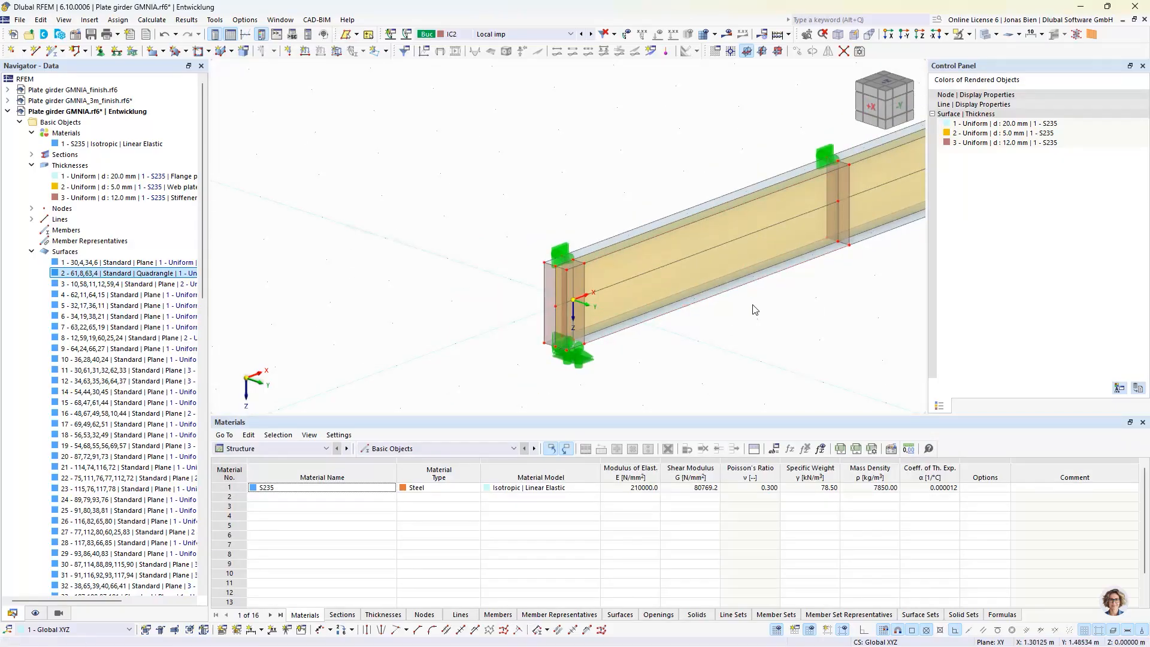
middle_click_drag(808, 316, 638, 335)
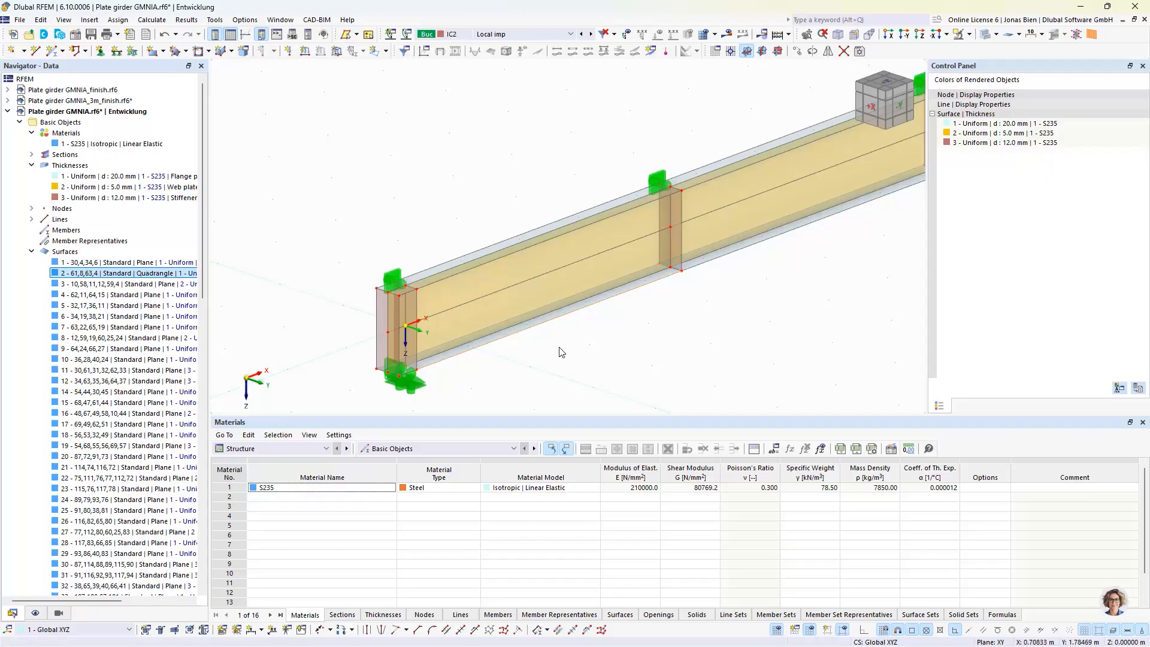
key("Delete")
left_click(501, 240)
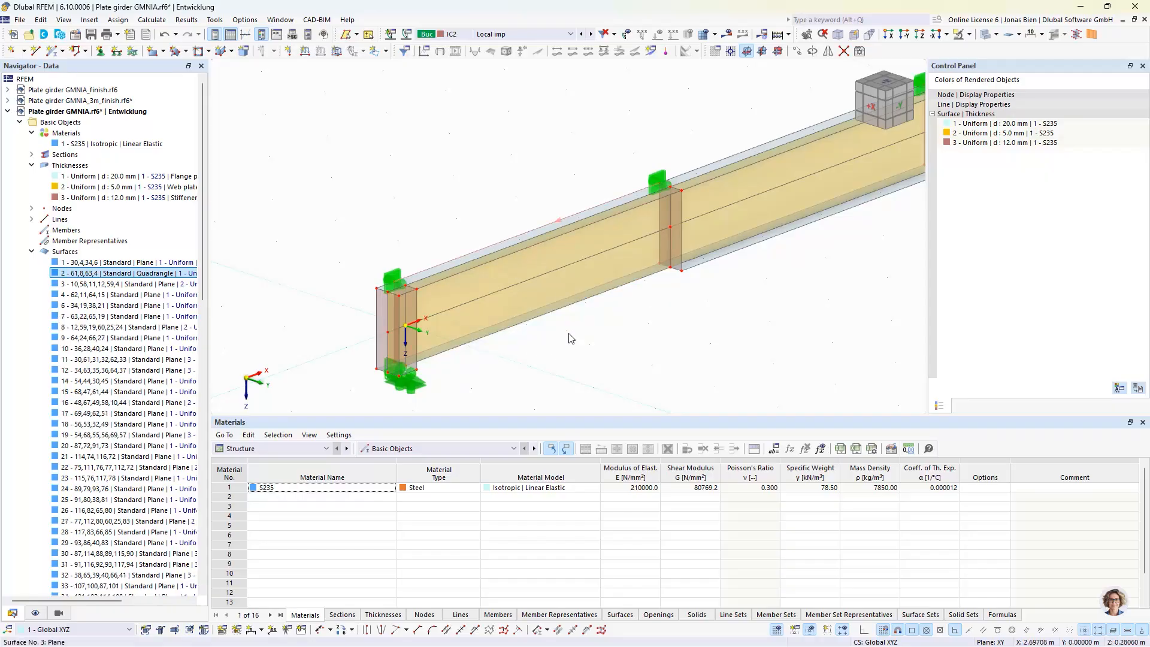
key("Delete")
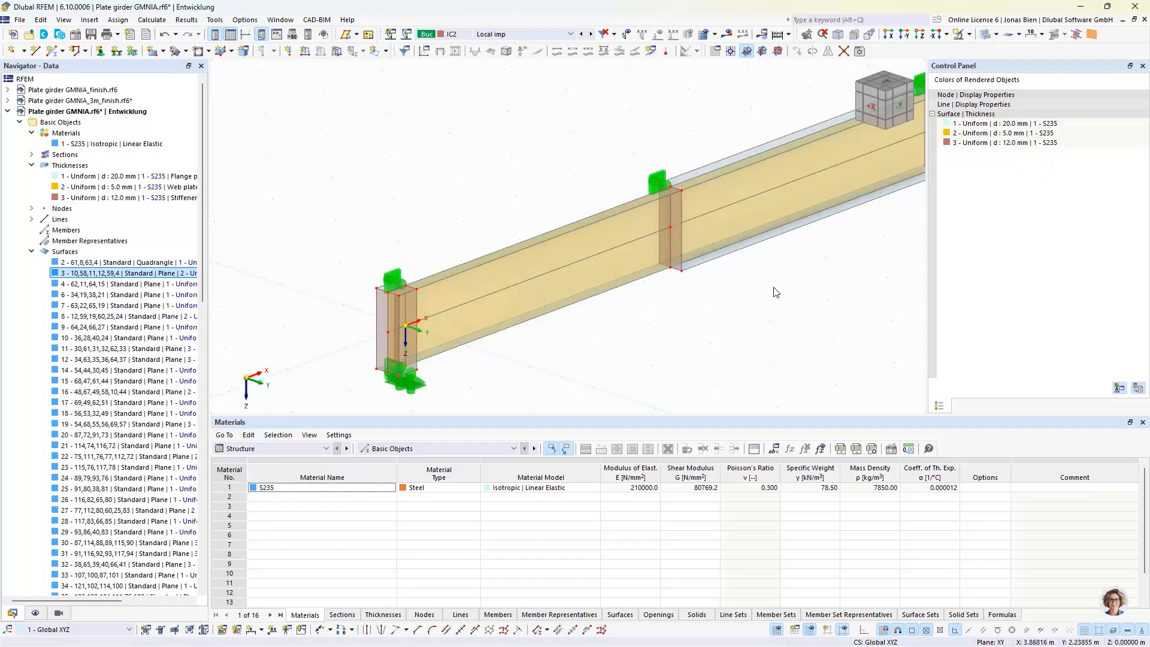
left_click(883, 82)
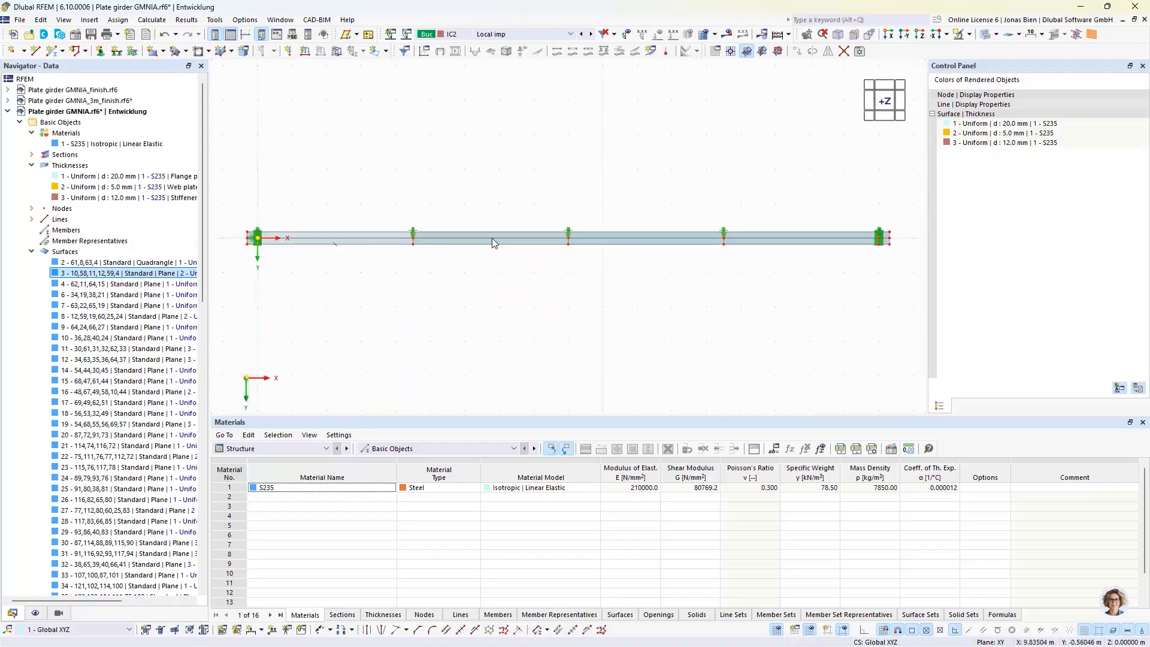
scroll(340, 236, "up", 3)
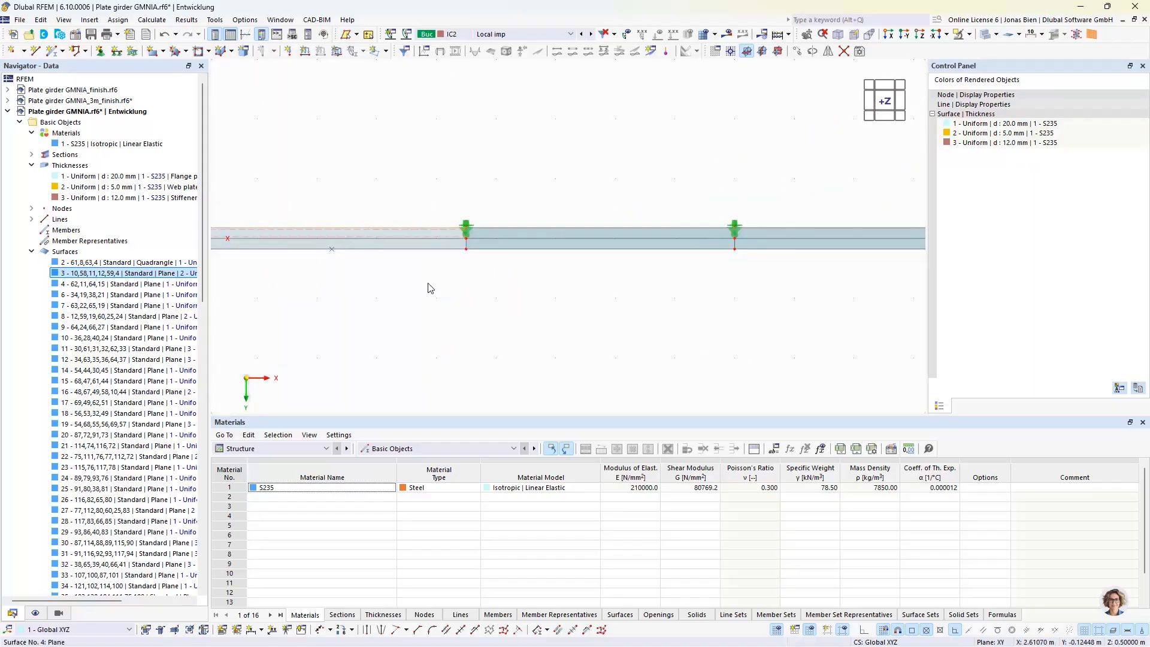
key("Delete")
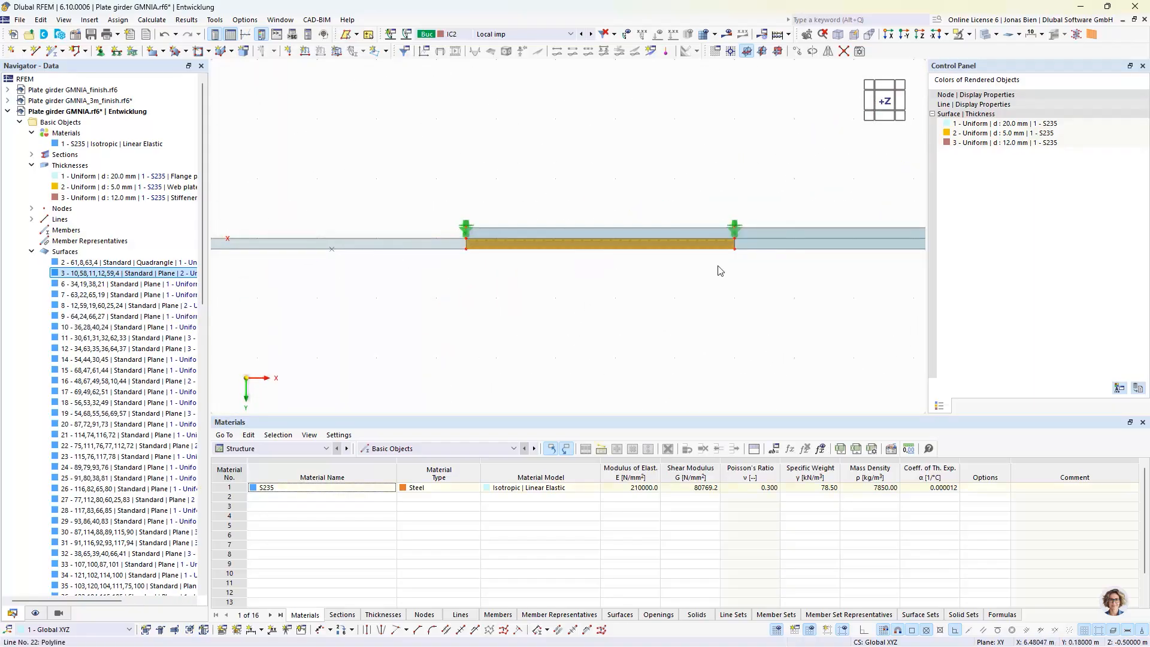
Delete the upper and lower flange surfaces in the remaining three bays of the girder
left_click(833, 246, "ctrl")
middle_click_drag(831, 285, 552, 288)
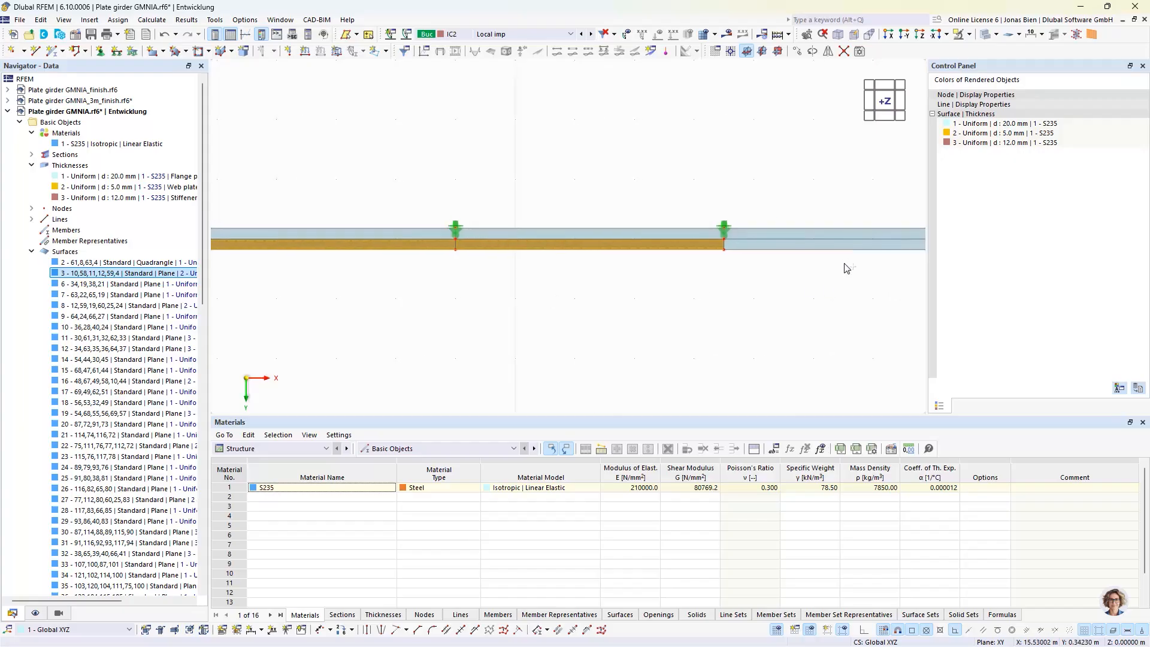
left_click(819, 247, "ctrl")
key("Delete")
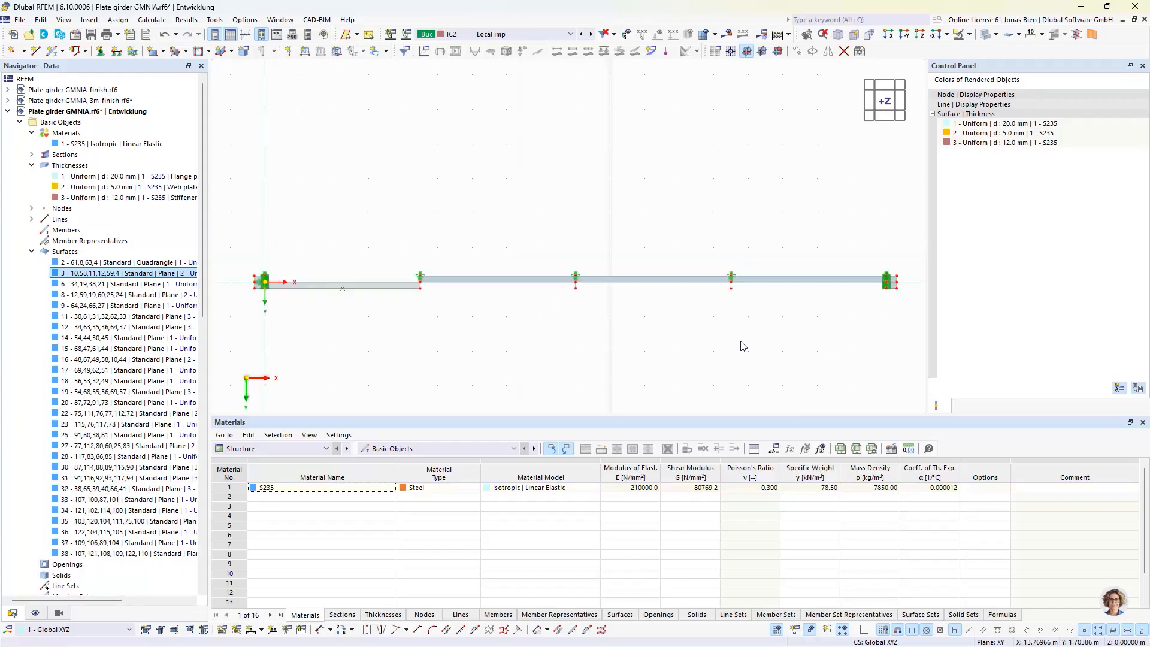
mouse_move(532, 367)
middle_mouse_down("ctrl")
mouse_move(744, 379)
mouse_move(917, 329)
mouse_move(526, 334)
mouse_move(547, 370)
middle_mouse_up("ctrl")
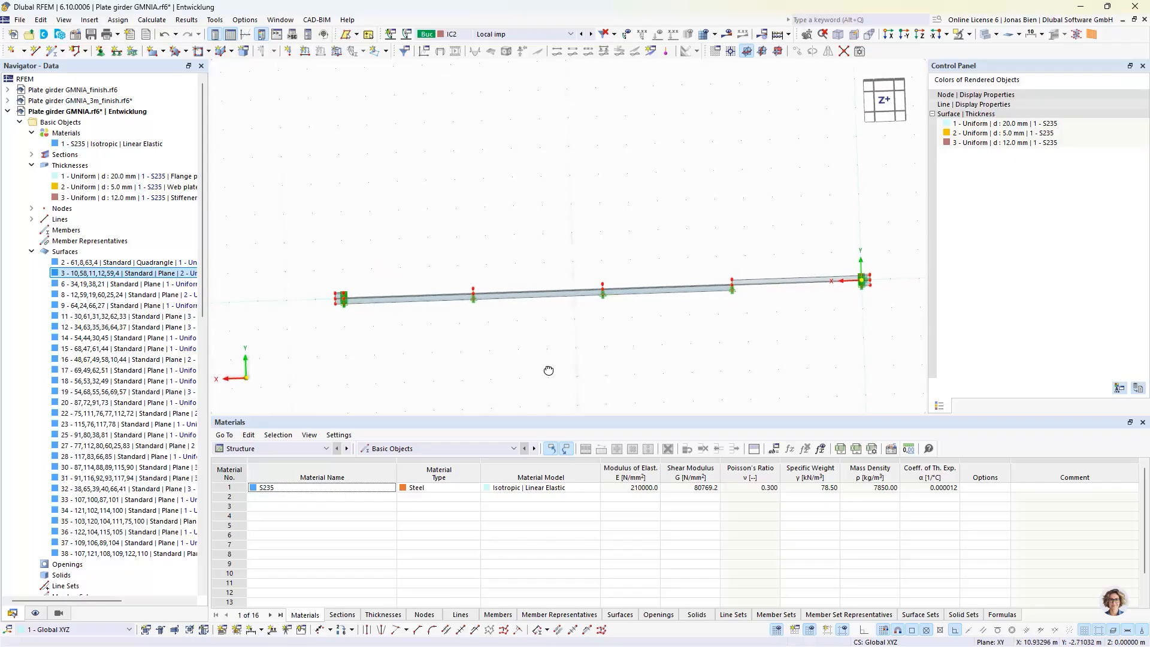
left_click(654, 298)
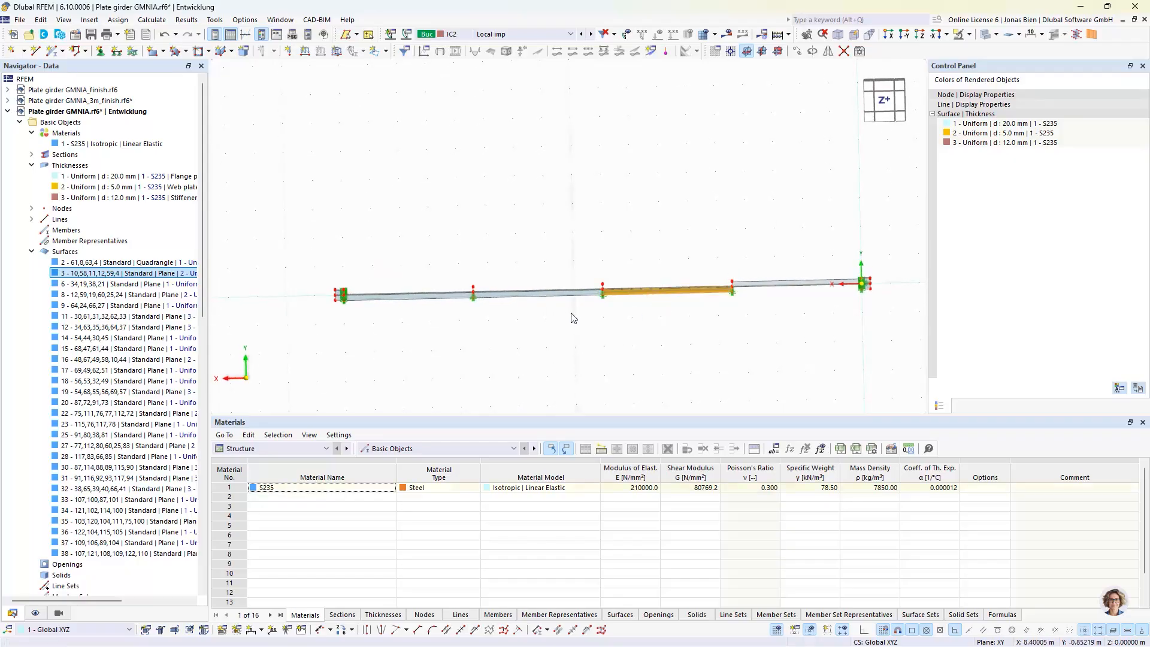
key("Delete")
left_click(552, 293)
key("Delete")
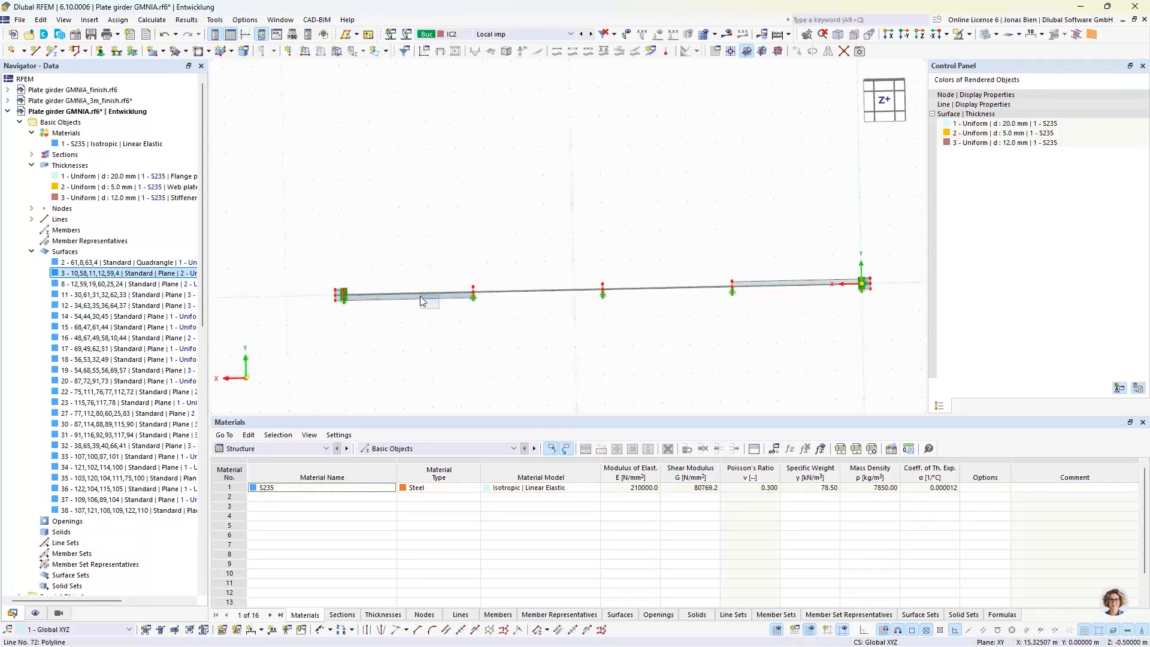
left_click(423, 297)
key("Delete")
Create one copy of curved flange surface 2 rotated 180° about the X axis through the girder-end node at (0, 0, -0.5) m
middle_click_drag(814, 348, 740, 214, "ctrl")
scroll(740, 213, "up", 2)
scroll(739, 214, "up", 2)
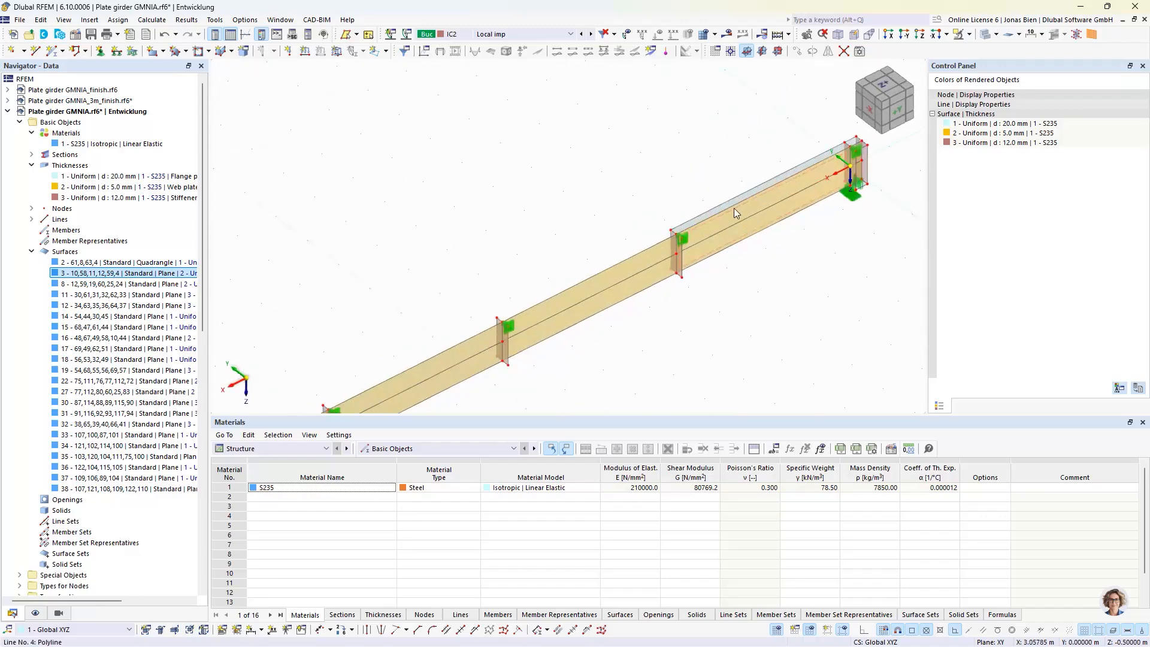
middle_click_drag(743, 287, 598, 336)
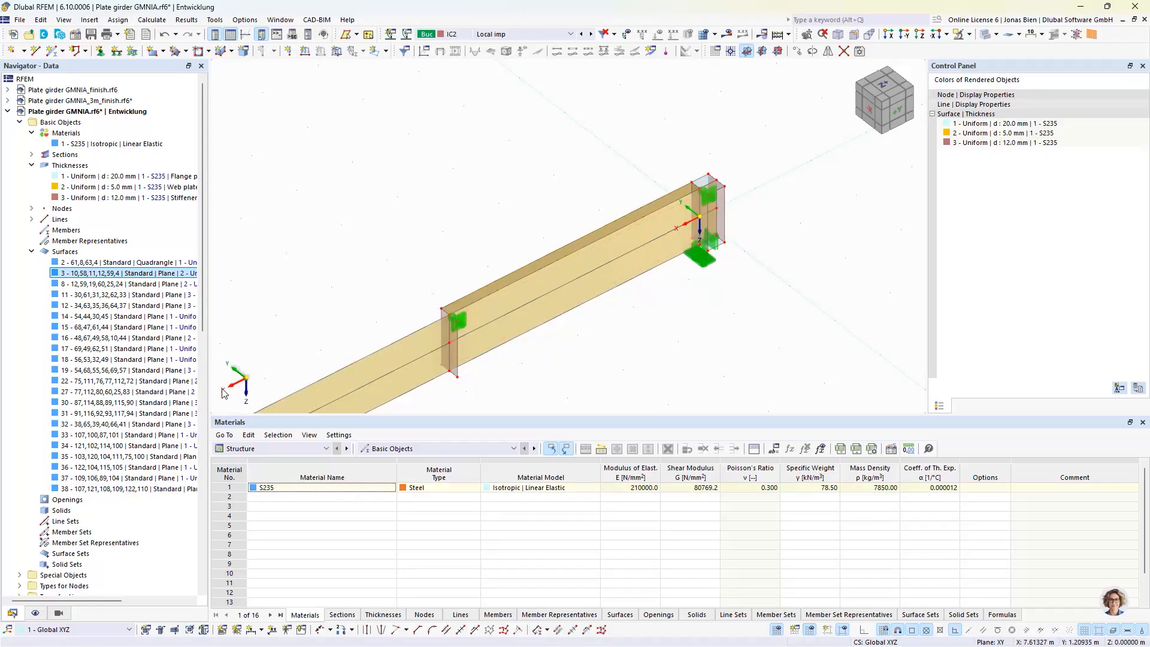
left_click(812, 51)
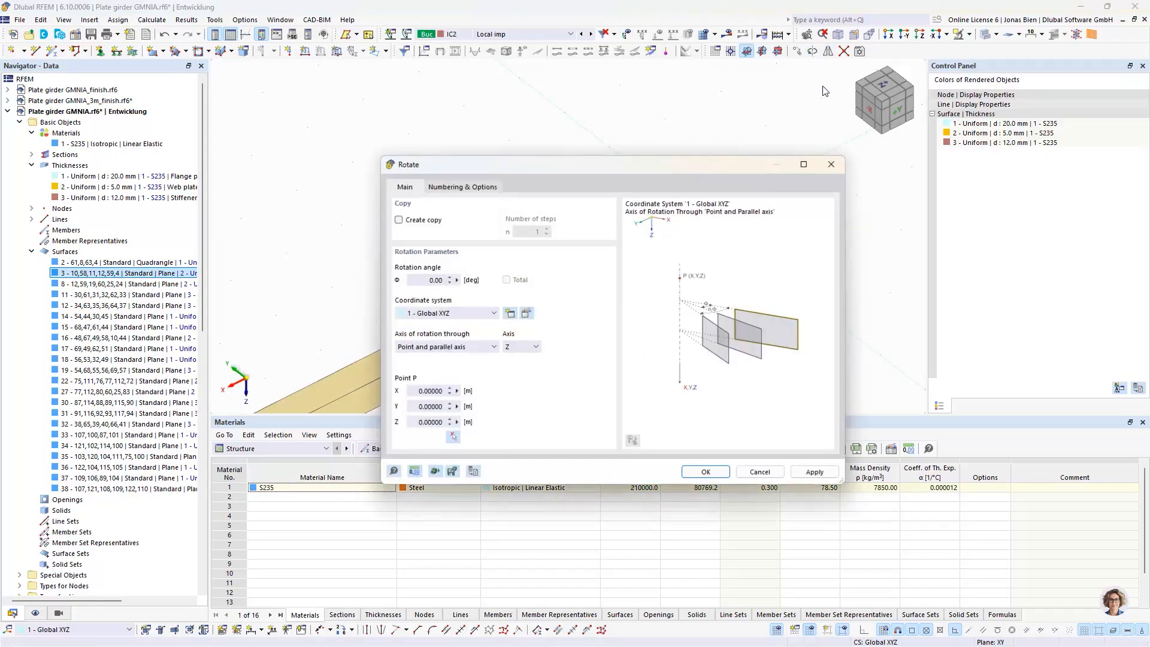
double_click(428, 281)
type("180")
left_click(425, 220)
left_click(521, 348)
left_click(520, 361)
left_click(453, 436)
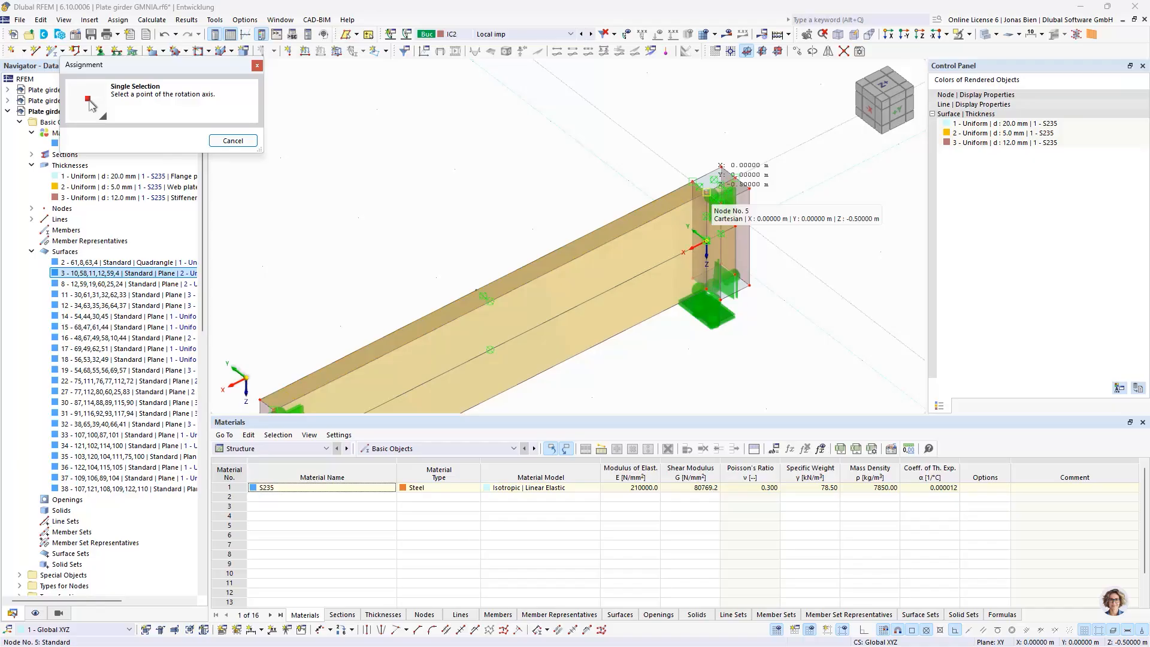
left_click(706, 192)
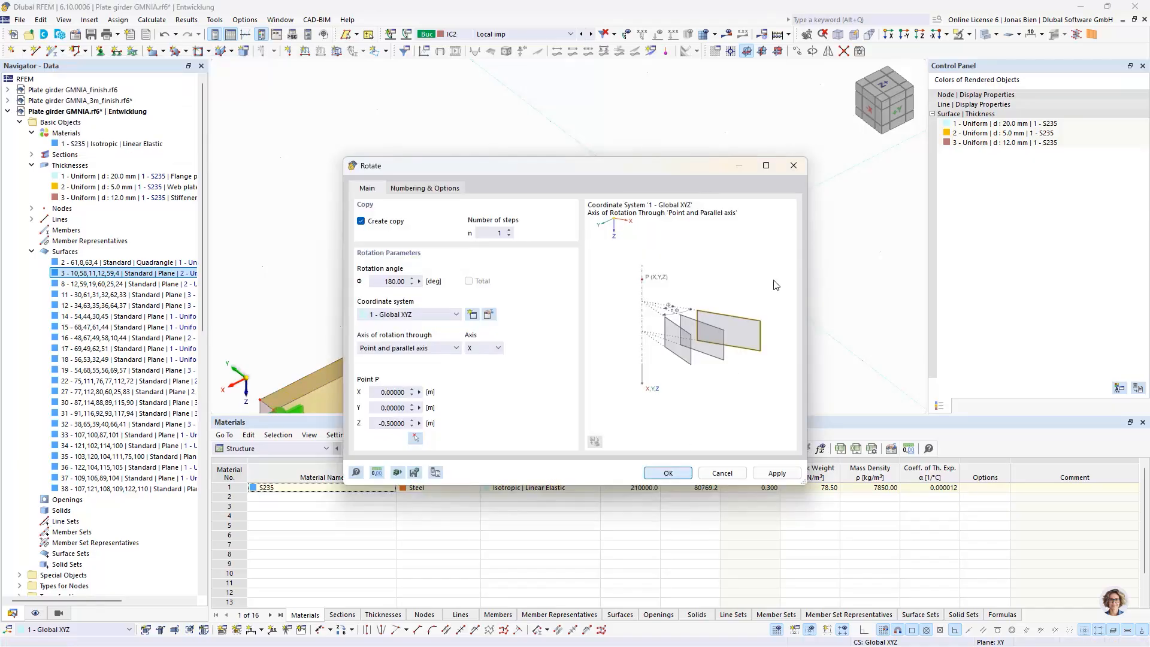
key("Return")
Copy the first bay's two upper flange halves to the bottom edge with a displacement vector of 1 m in Z
scroll(776, 277, "down", 3)
middle_click_drag(769, 257, 880, 164, "ctrl")
scroll(577, 286, "up", 7)
middle_click_drag(573, 267, 538, 264, "ctrl")
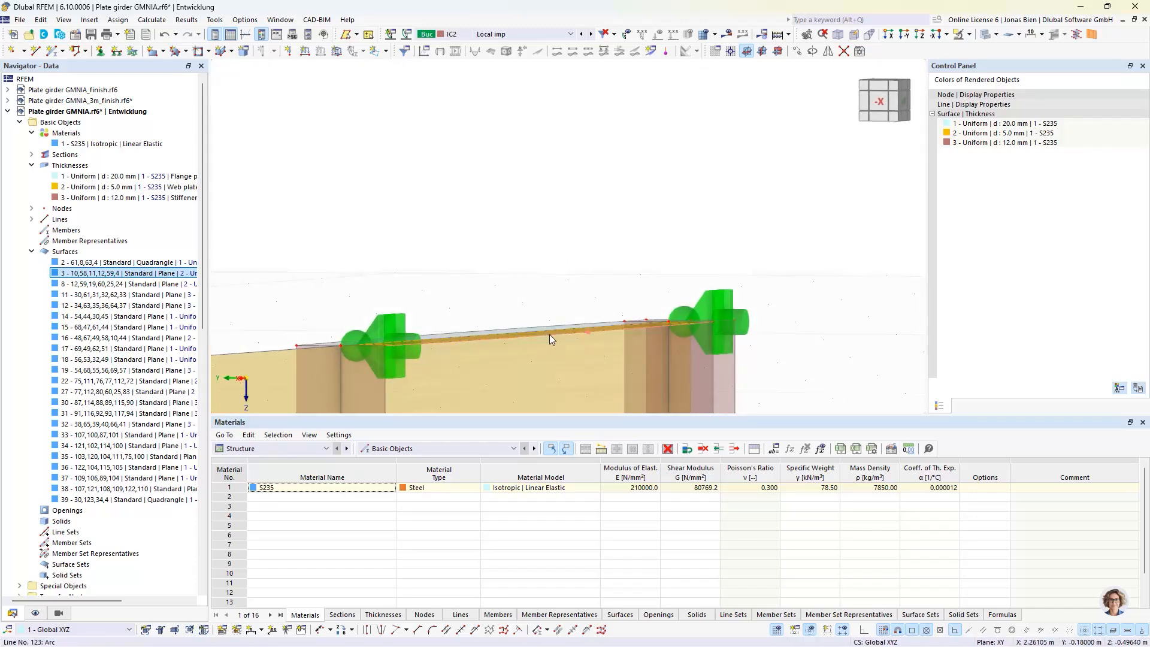
mouse_move(550, 339)
scroll(700, 303, "down", 5)
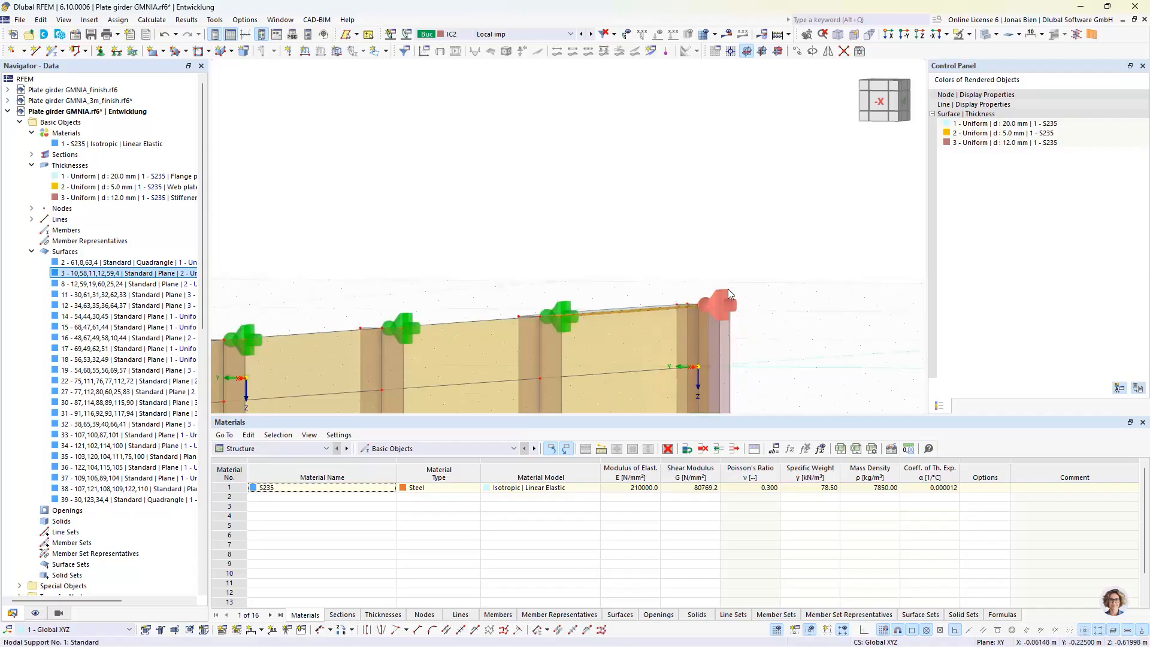
middle_click_drag(771, 282, 635, 317, "ctrl")
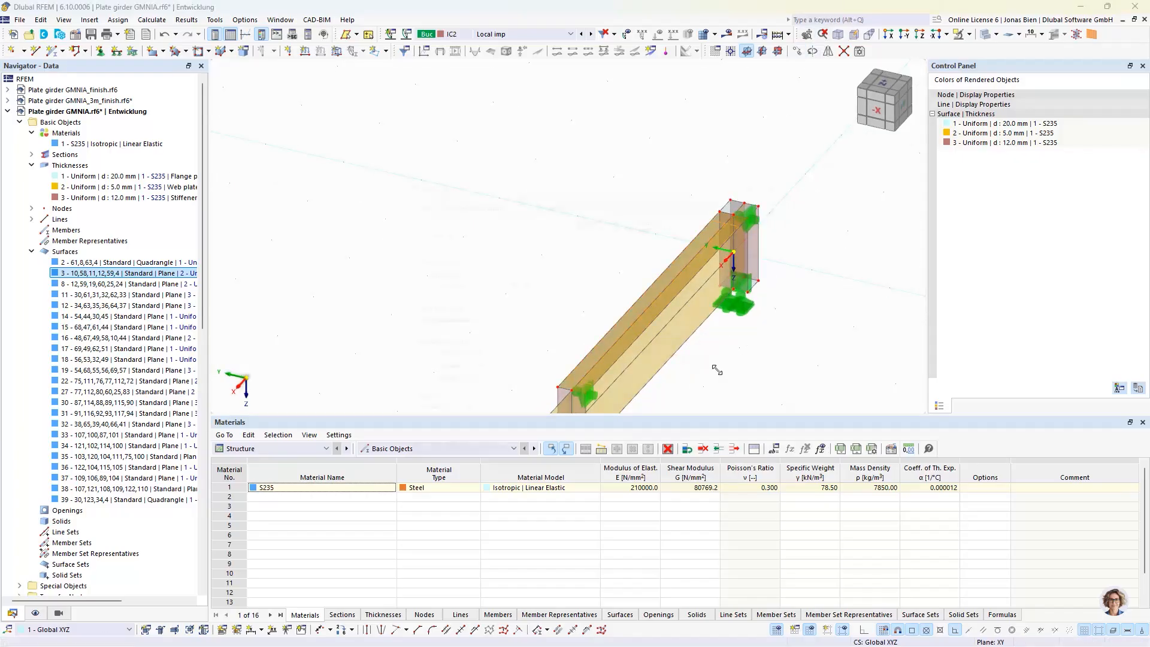
left_click(432, 224)
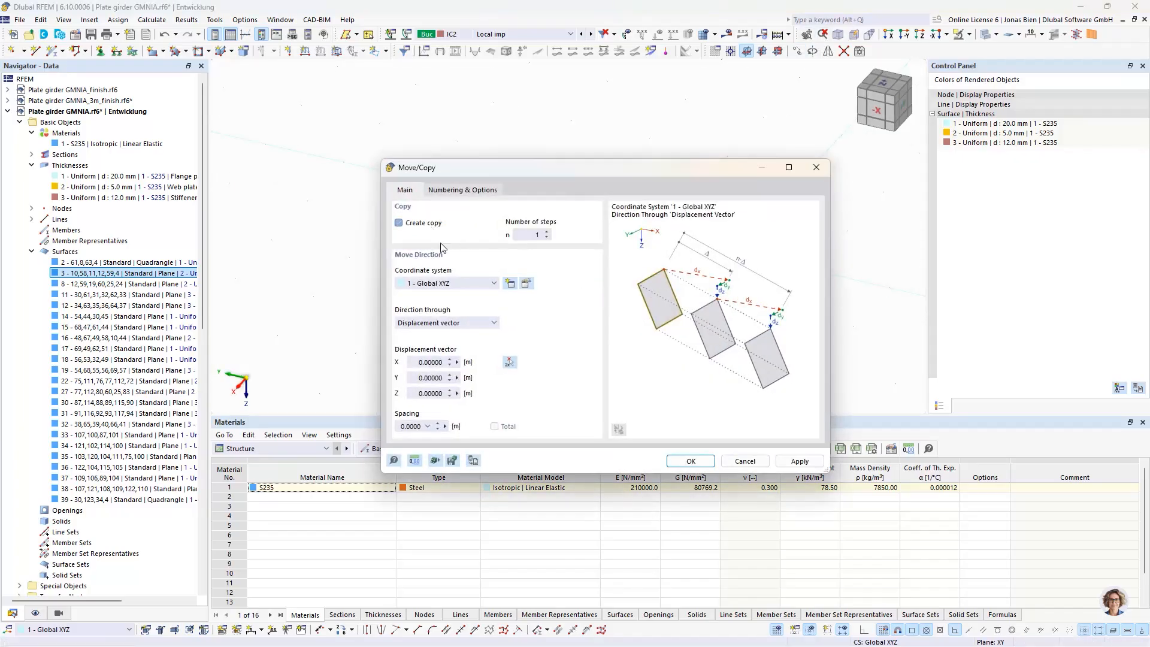
left_click(509, 363)
scroll(573, 224, "up", 5)
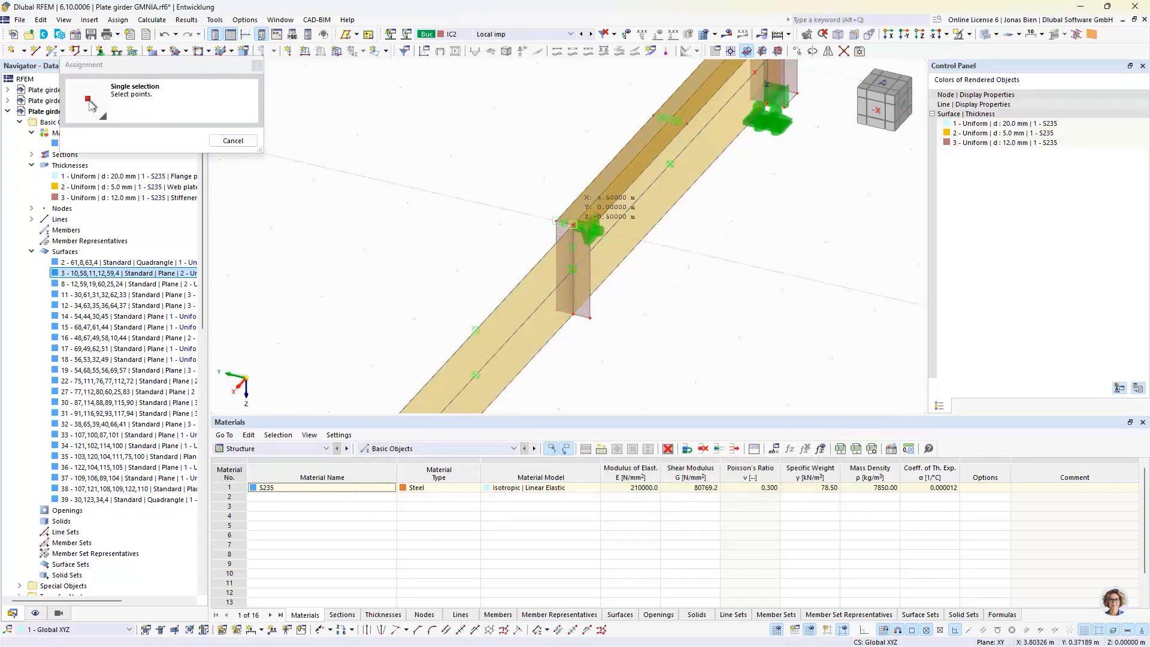
left_click(573, 225)
left_click(573, 313)
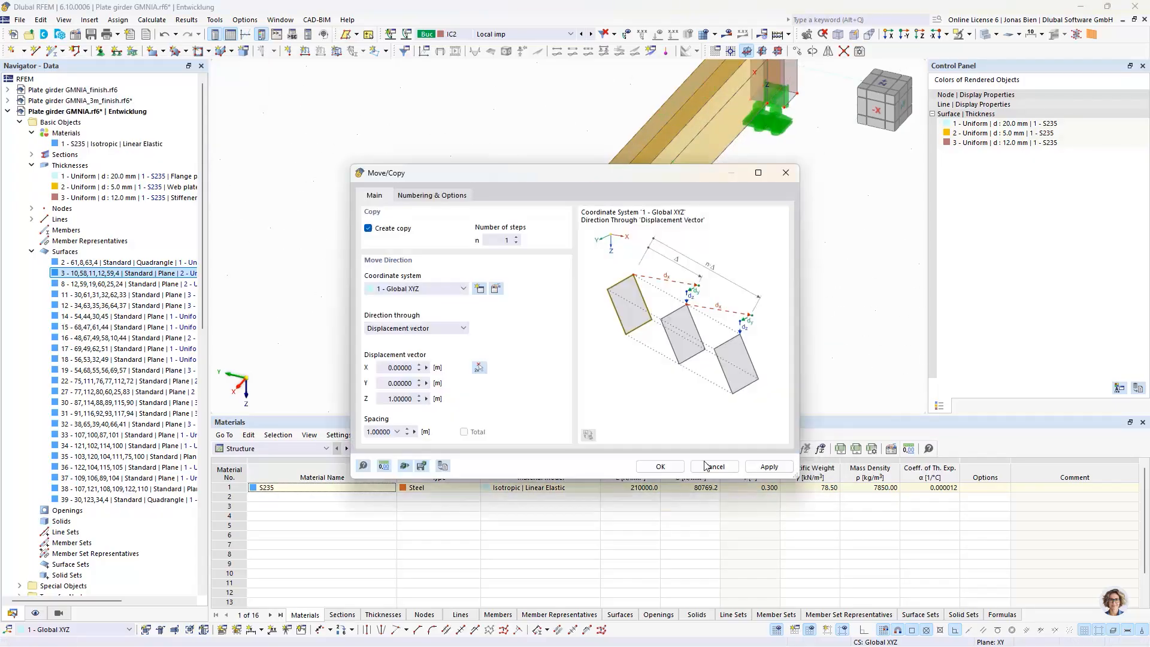
left_click(658, 467)
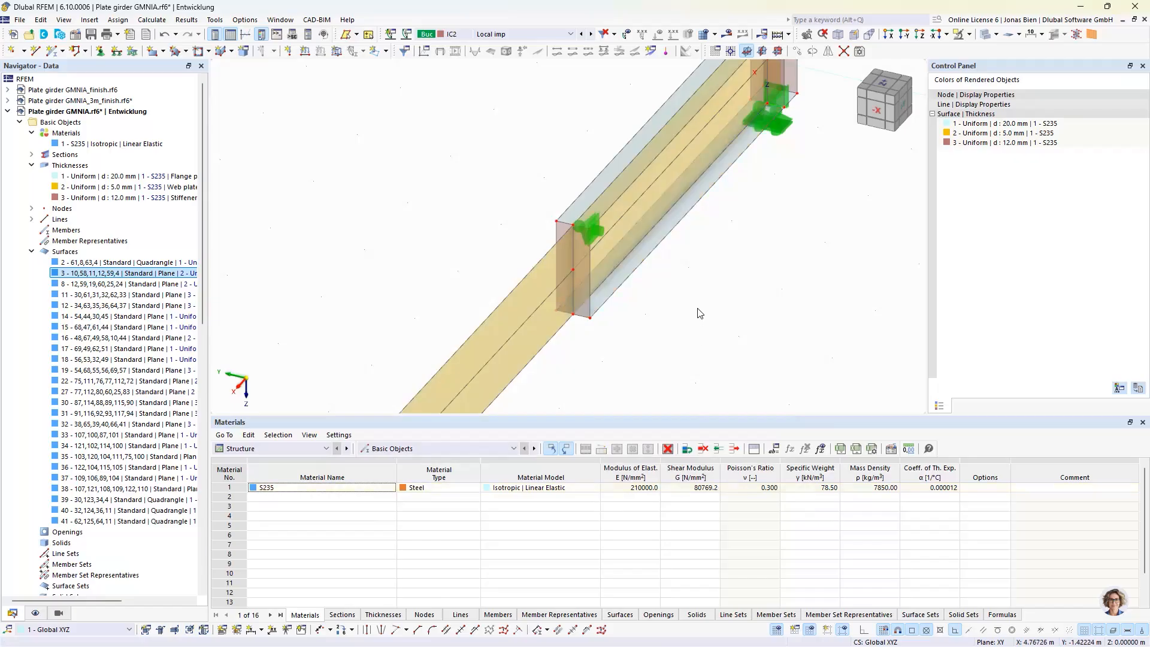
Select the first bay's upper and lower flange surfaces and copy them rotated 180° about the Z axis through X = 4.5 m
scroll(799, 223, "down", 3)
left_click(885, 96)
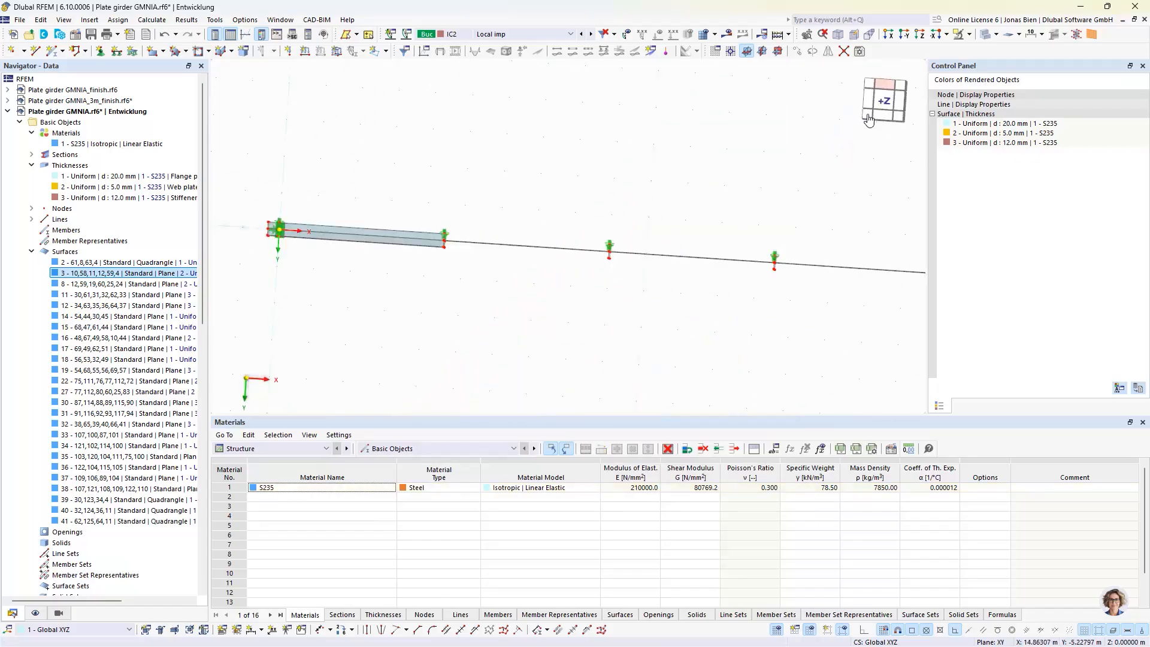
scroll(471, 279, "up", 1)
mouse_move(388, 301)
middle_mouse_down()
mouse_move(744, 349)
mouse_move(433, 349)
mouse_move(682, 357)
mouse_move(402, 299)
middle_mouse_up()
middle_click_drag(465, 332, 610, 314, "ctrl")
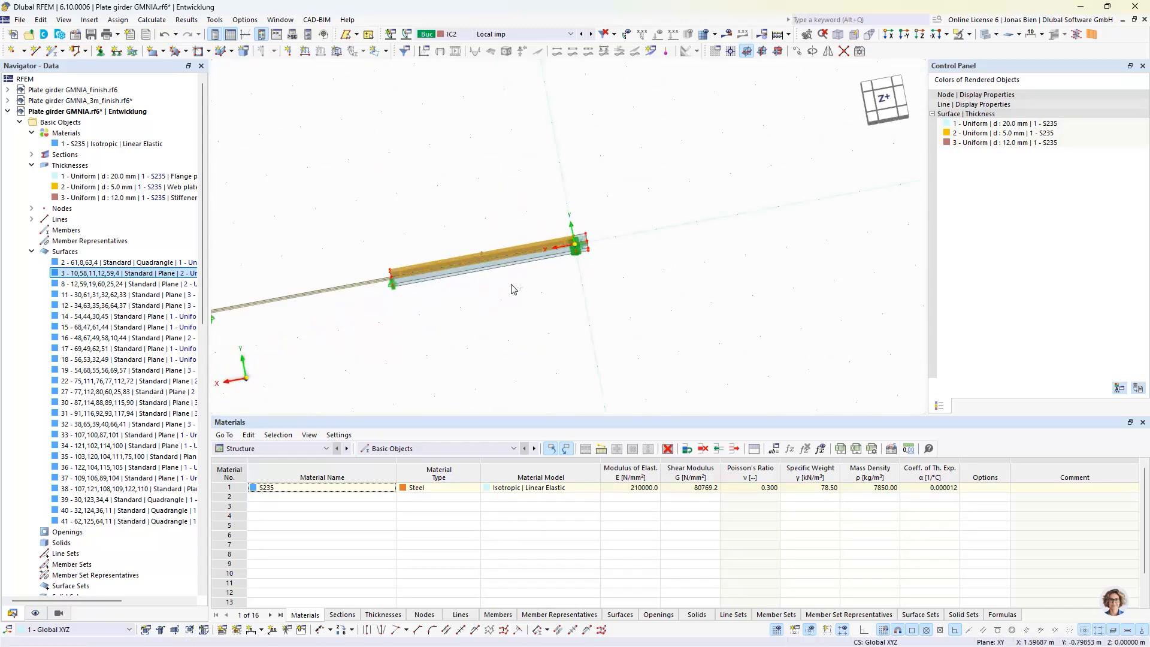
left_click_drag(516, 287, 486, 264, "ctrl")
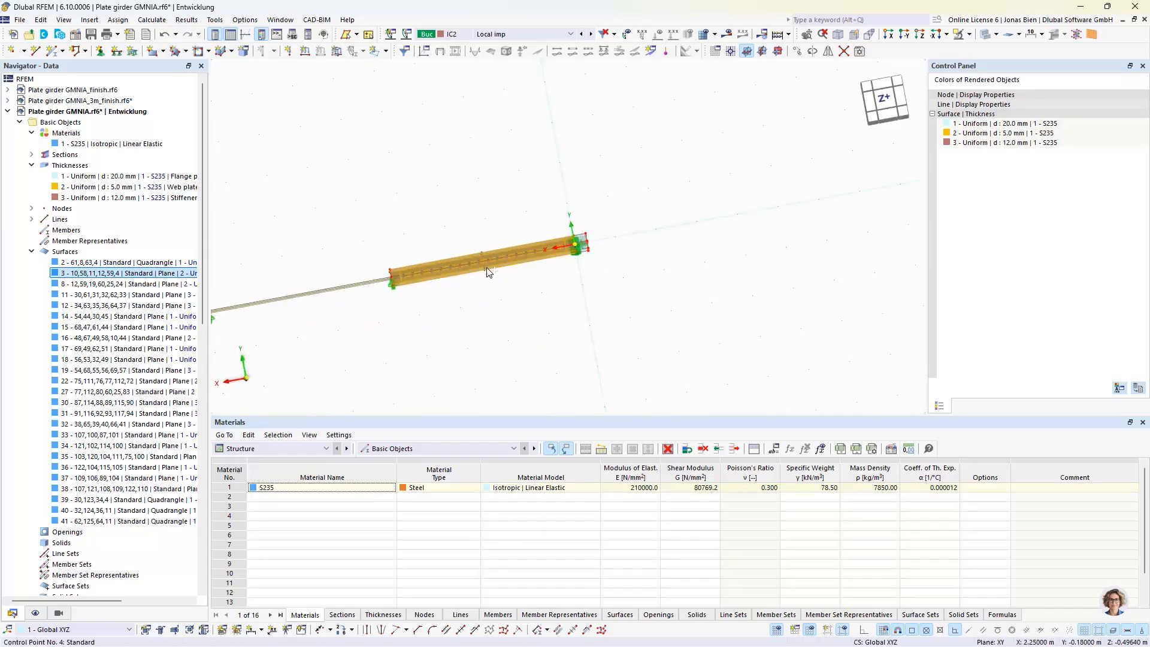
left_click(812, 51)
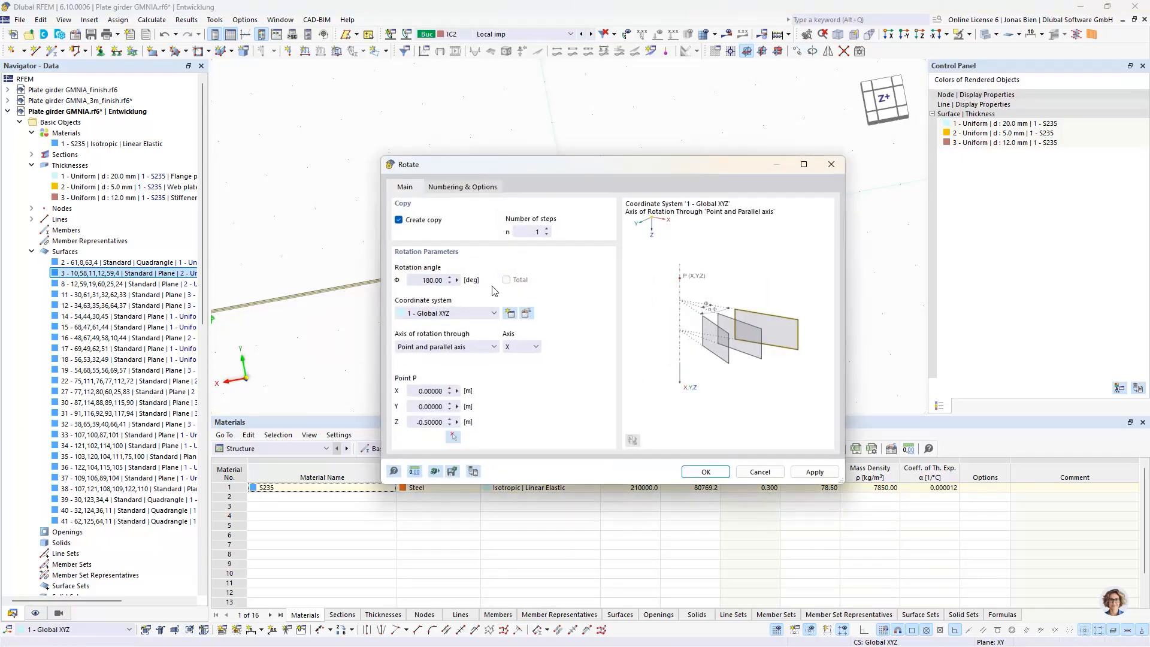
left_click(527, 349)
left_click(530, 376)
left_click(453, 437)
middle_click_drag(438, 327, 505, 279, "ctrl")
left_click_drag(505, 279, 513, 278, "ctrl")
scroll(422, 371, "up", 3)
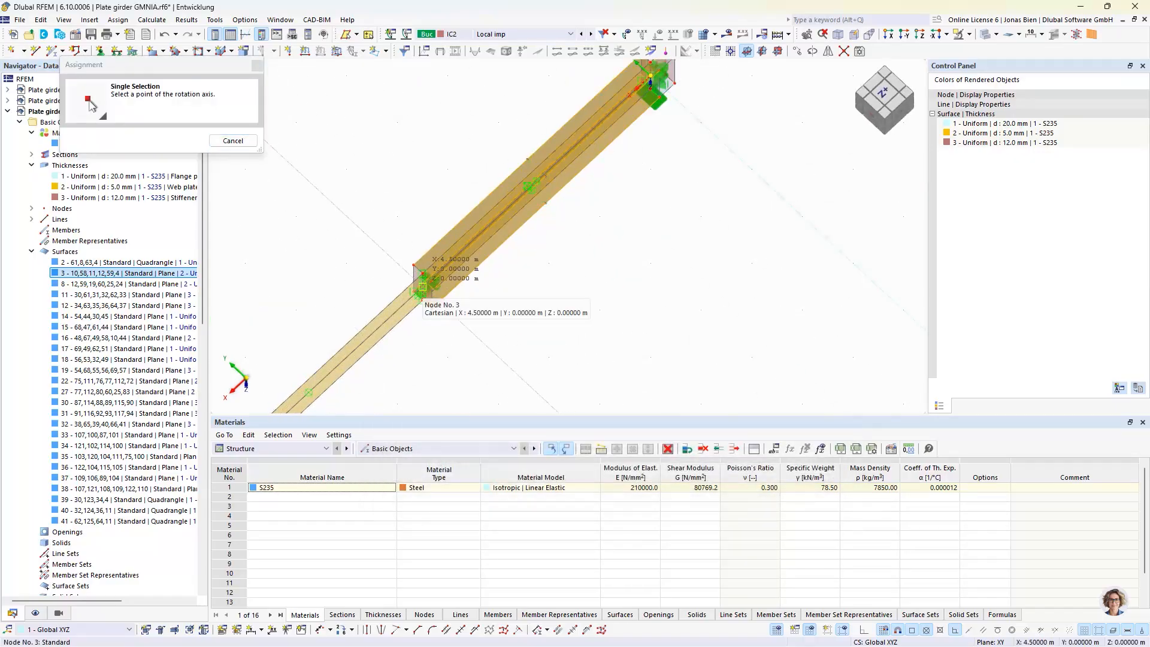
left_click(422, 287)
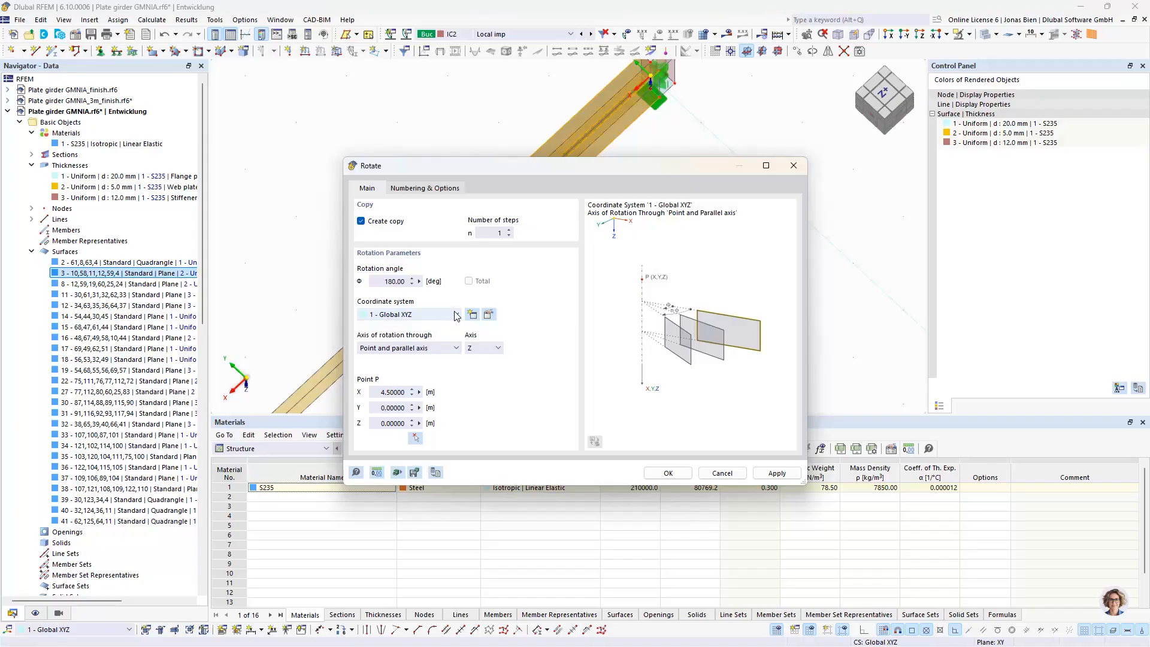
left_click(669, 473)
Copy the second bay's flange surfaces into the third bay, rotated 180° about the Z axis through X = 9 m
scroll(557, 290, "down", 2)
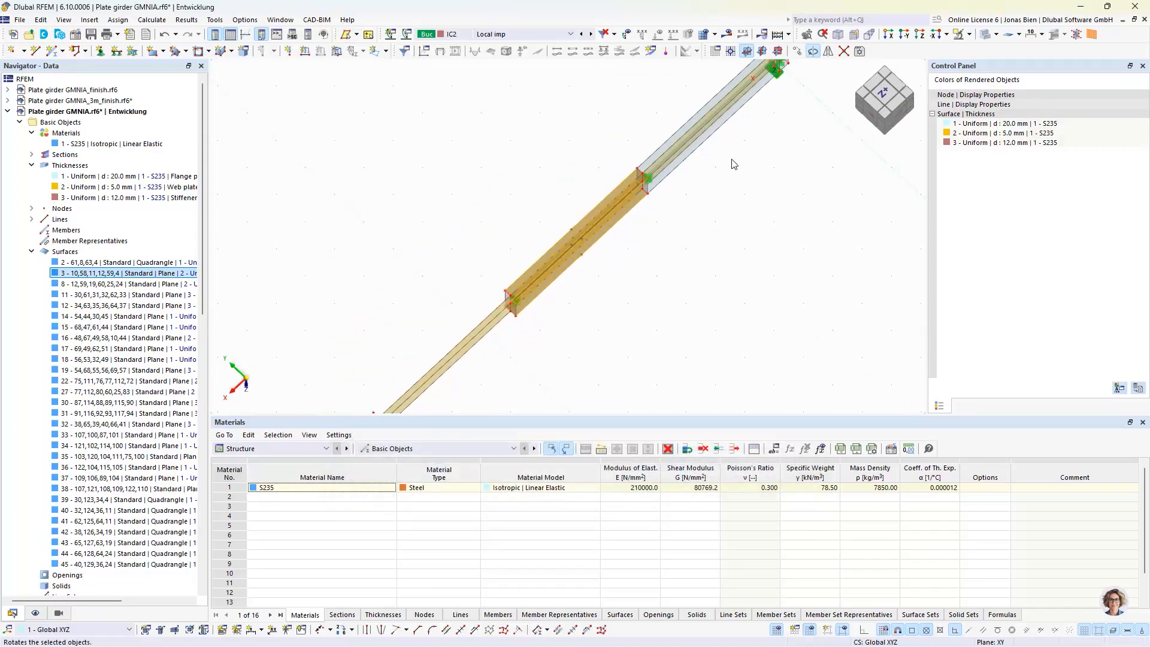
left_click(812, 50)
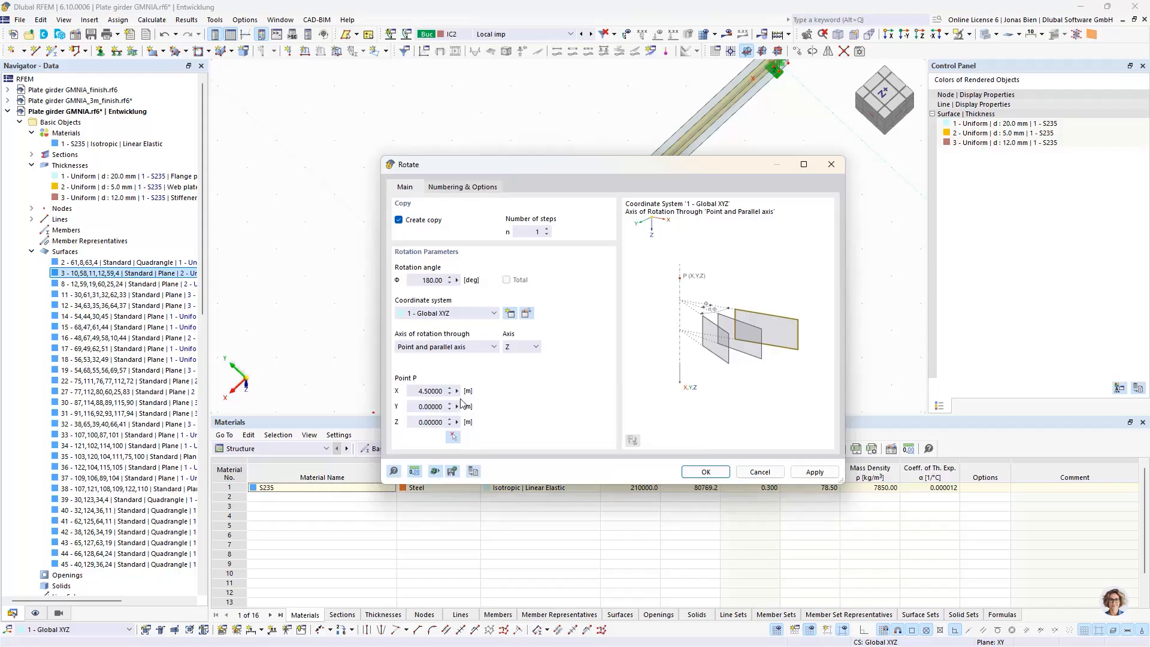
left_click(455, 436)
scroll(492, 292, "up", 5)
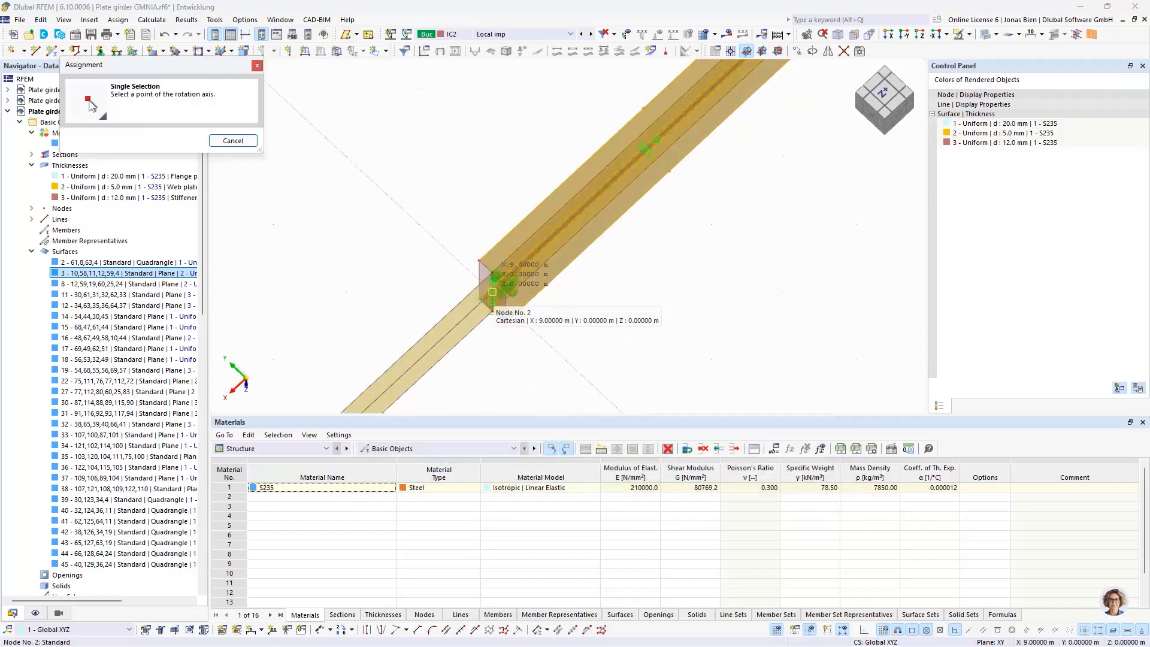
left_click(493, 292)
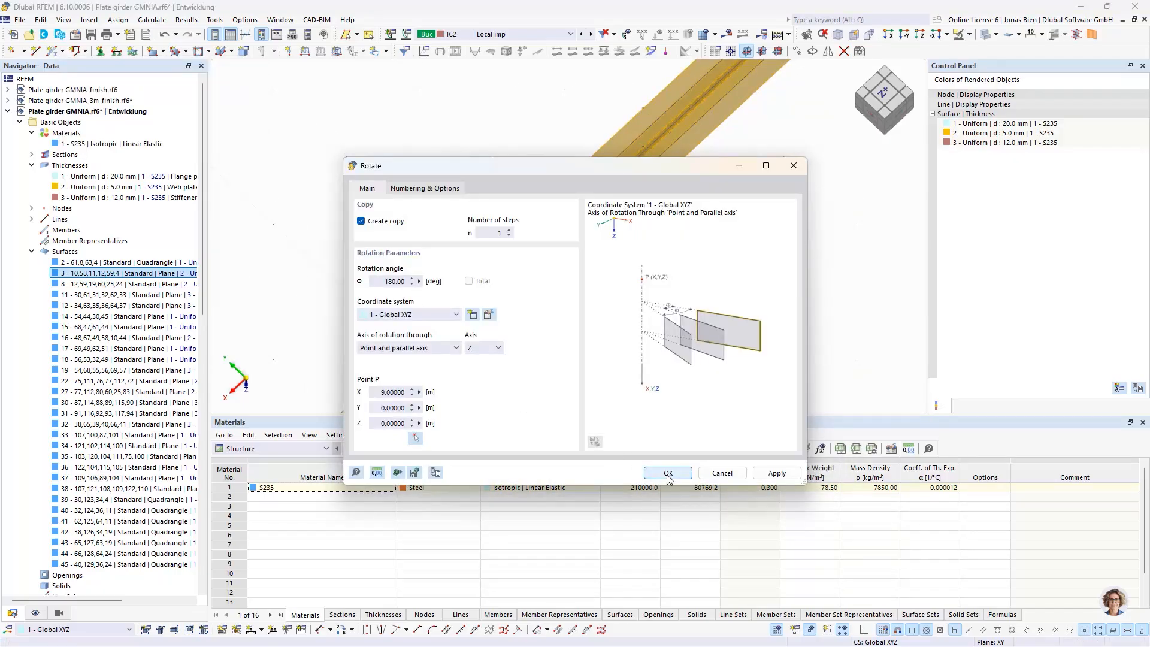
key("Return")
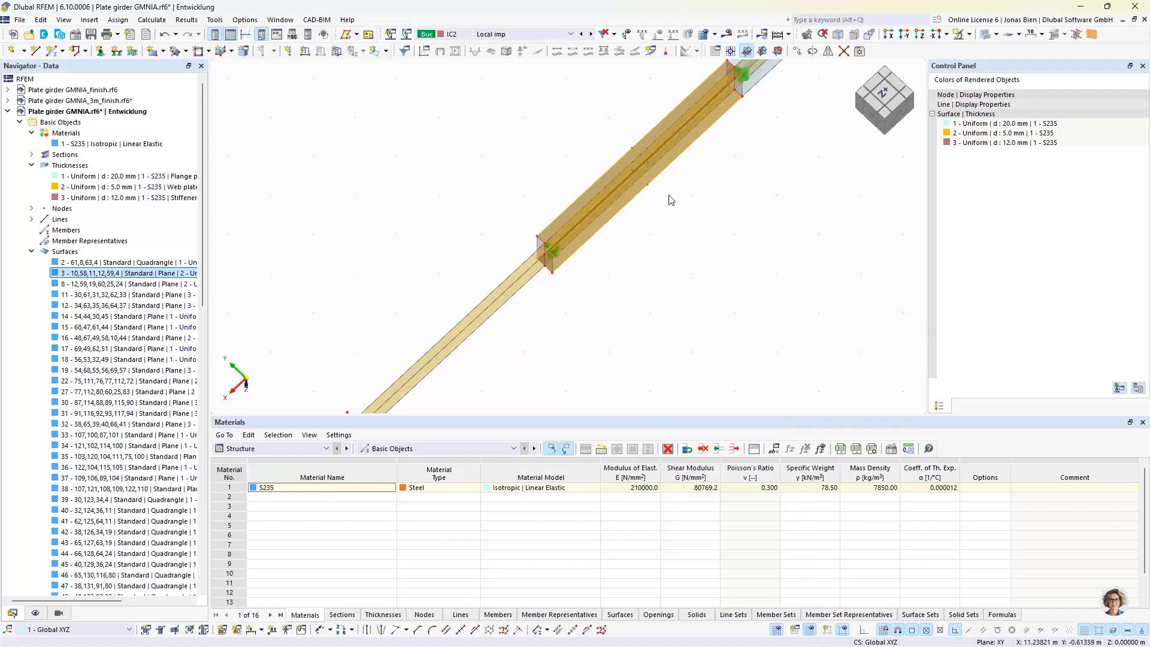
Copy the third bay's flange surfaces into the fourth bay, rotated 180° about the Z axis through X = 13.5 m, and clear the selection
left_click(810, 53)
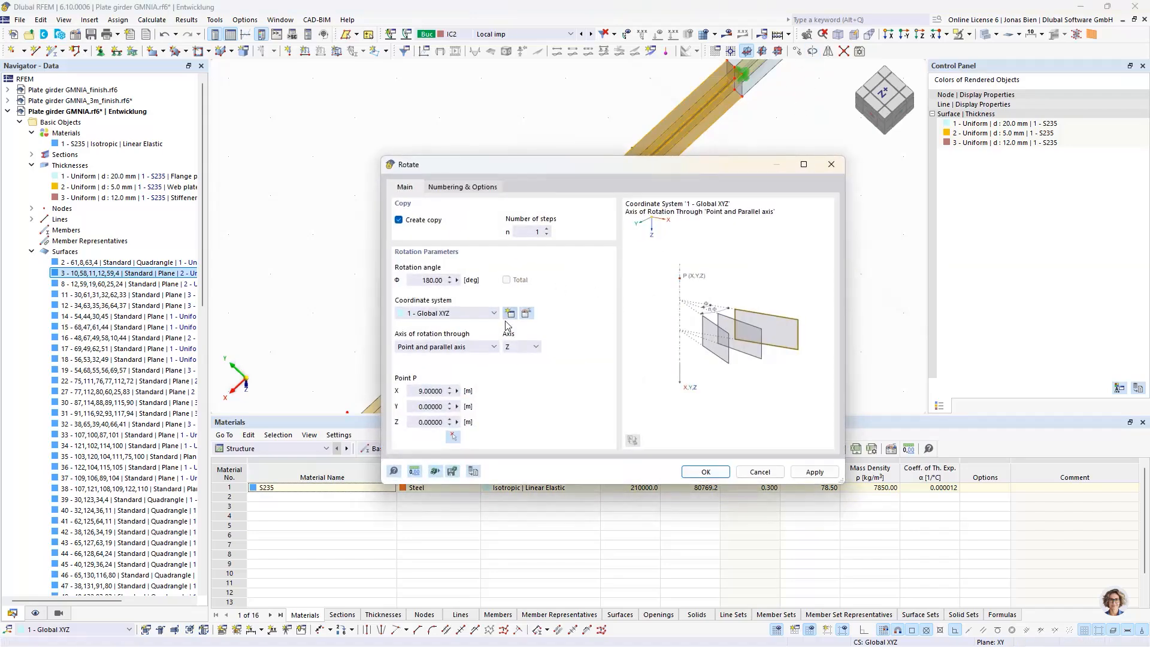
left_click(459, 430)
scroll(557, 248, "up", 4)
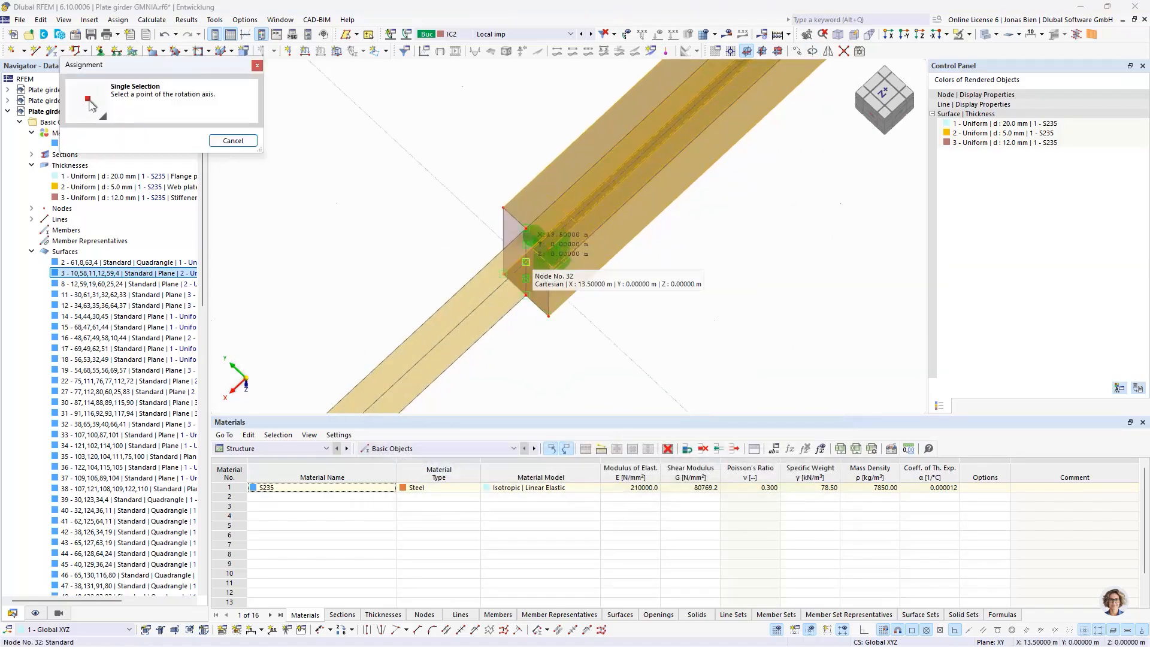
left_click(542, 245)
left_click(677, 474)
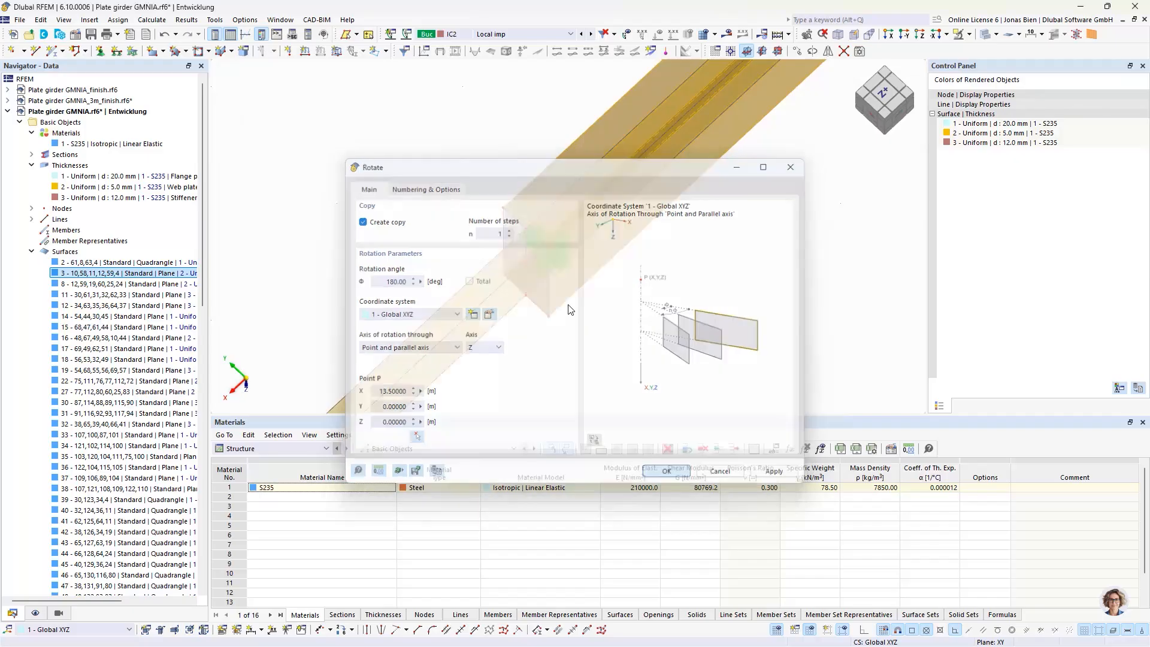
scroll(581, 301, "down", 3)
left_click(681, 296)
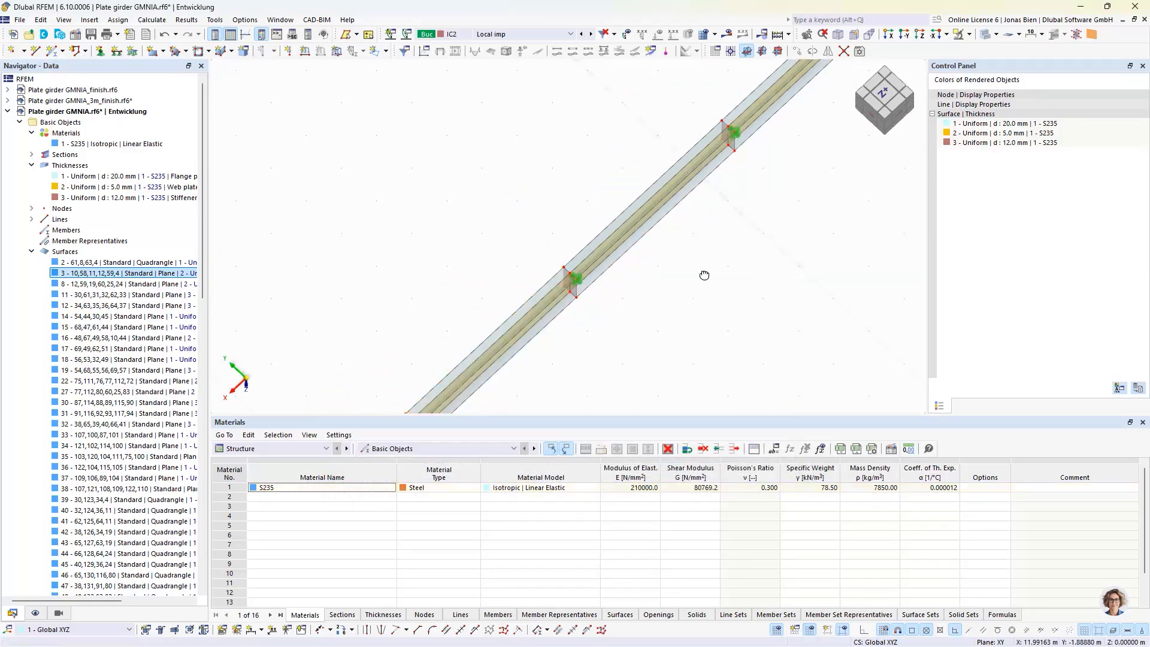
Hide the Types for Lines and Types for Nodes symbols so the supports no longer cover the model
middle_click_drag(704, 275, 744, 204, "ctrl")
left_click(35, 612)
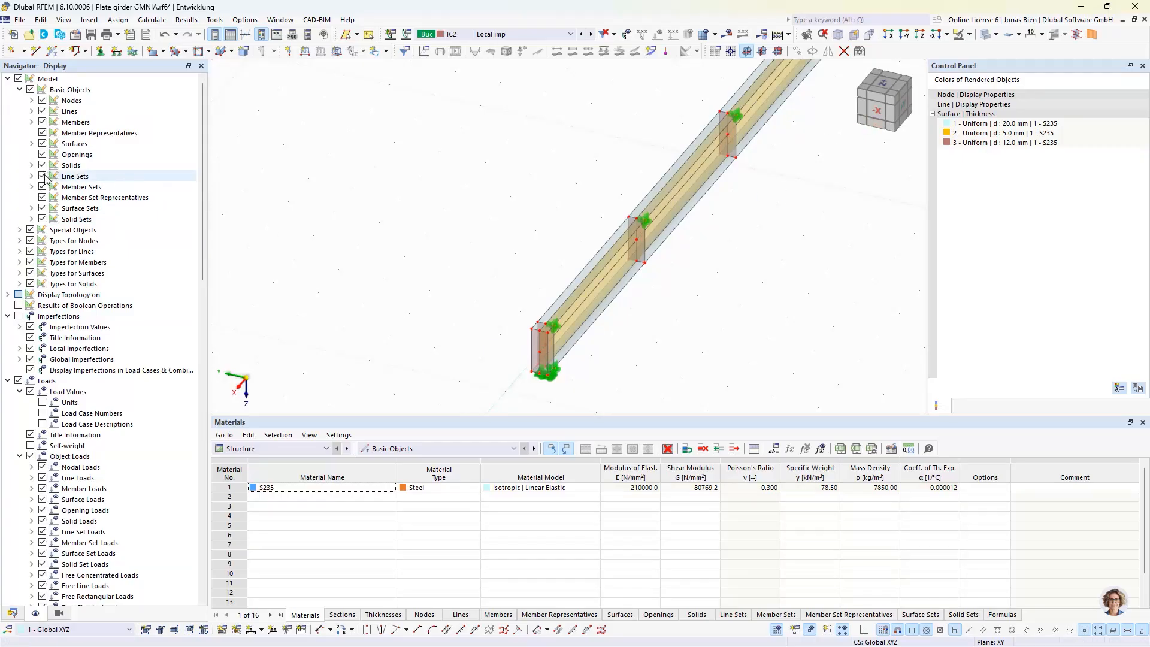
left_click(30, 251)
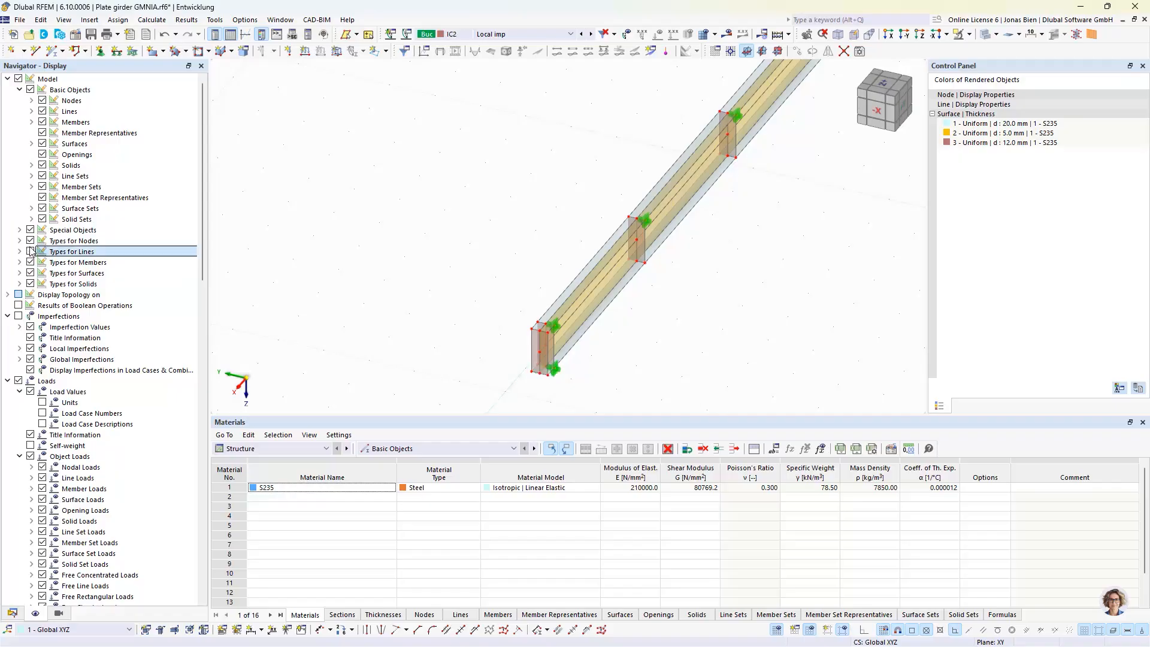
left_click(30, 241)
Examine the curved flange edges along the whole girder from the end view and in perspective
left_click(876, 111)
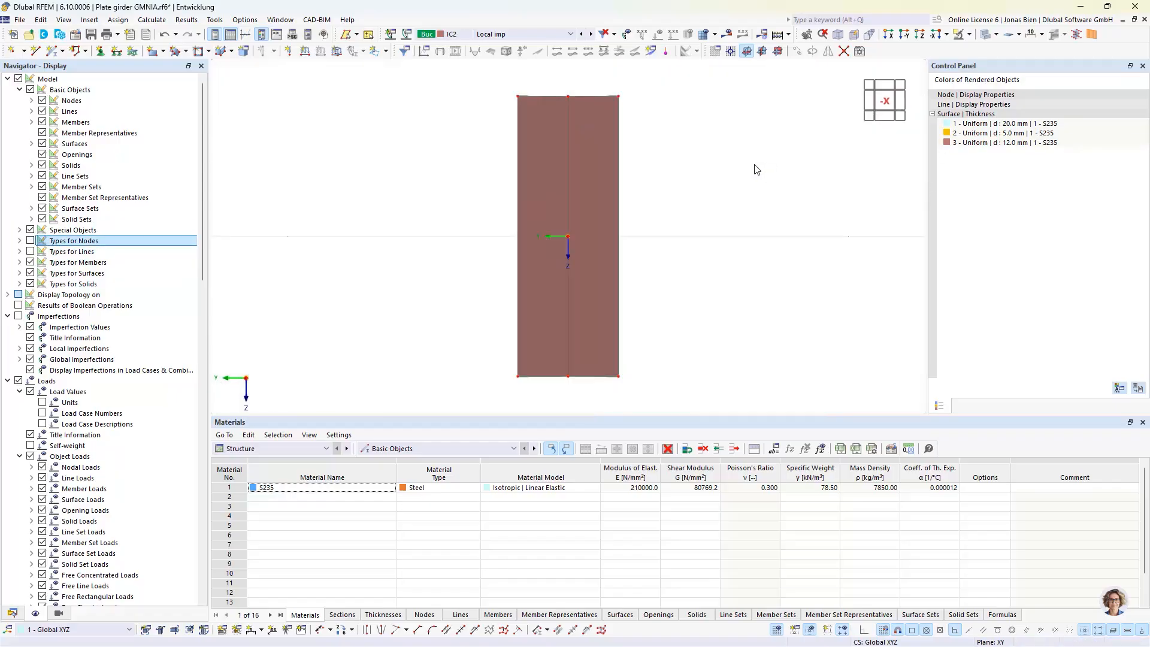
middle_click_drag(700, 117, 702, 119, "ctrl")
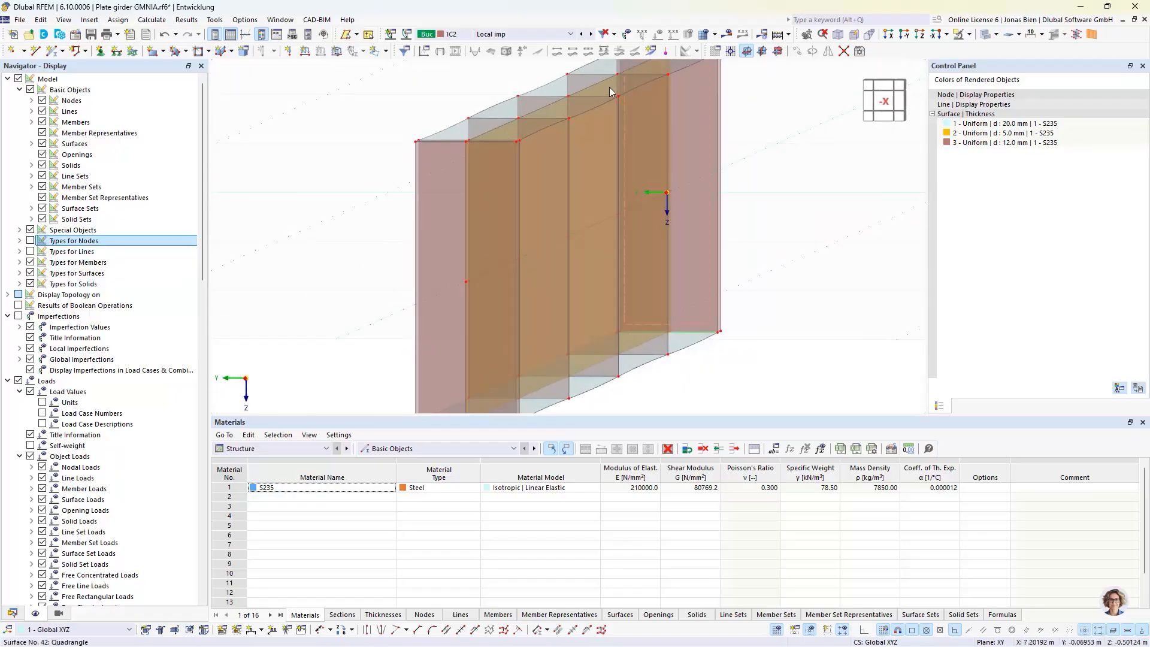
scroll(609, 87, "up", 3)
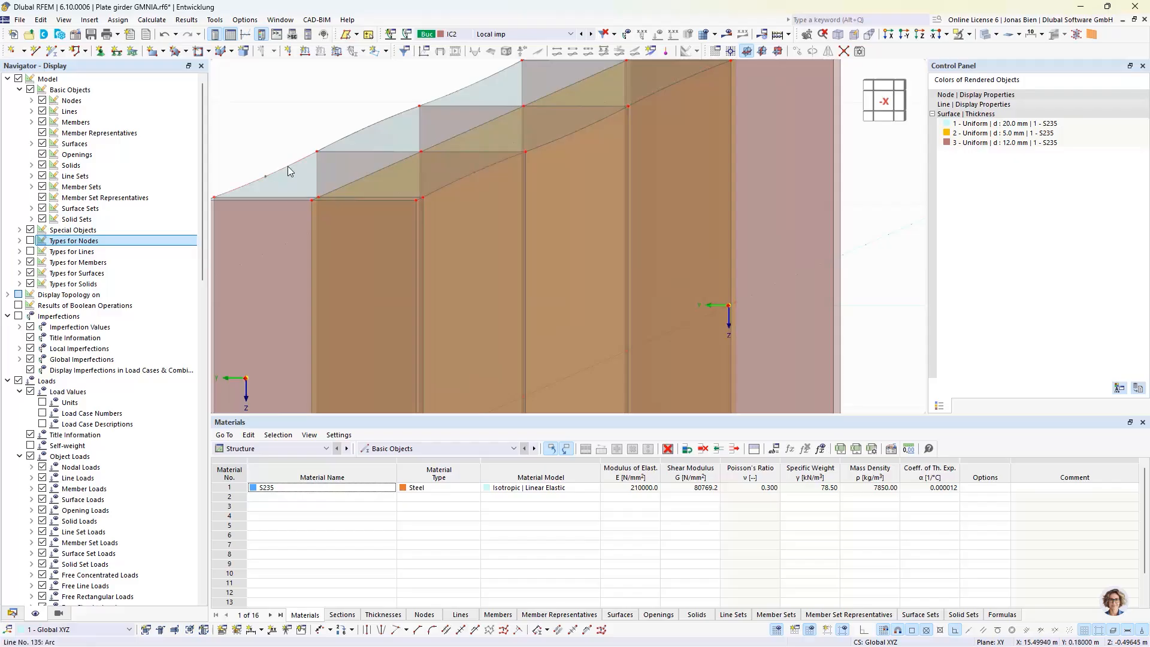
middle_click_drag(575, 192, 648, 274)
mouse_move(635, 222)
middle_mouse_down("ctrl")
mouse_move(621, 218)
mouse_move(639, 218)
middle_mouse_up("ctrl")
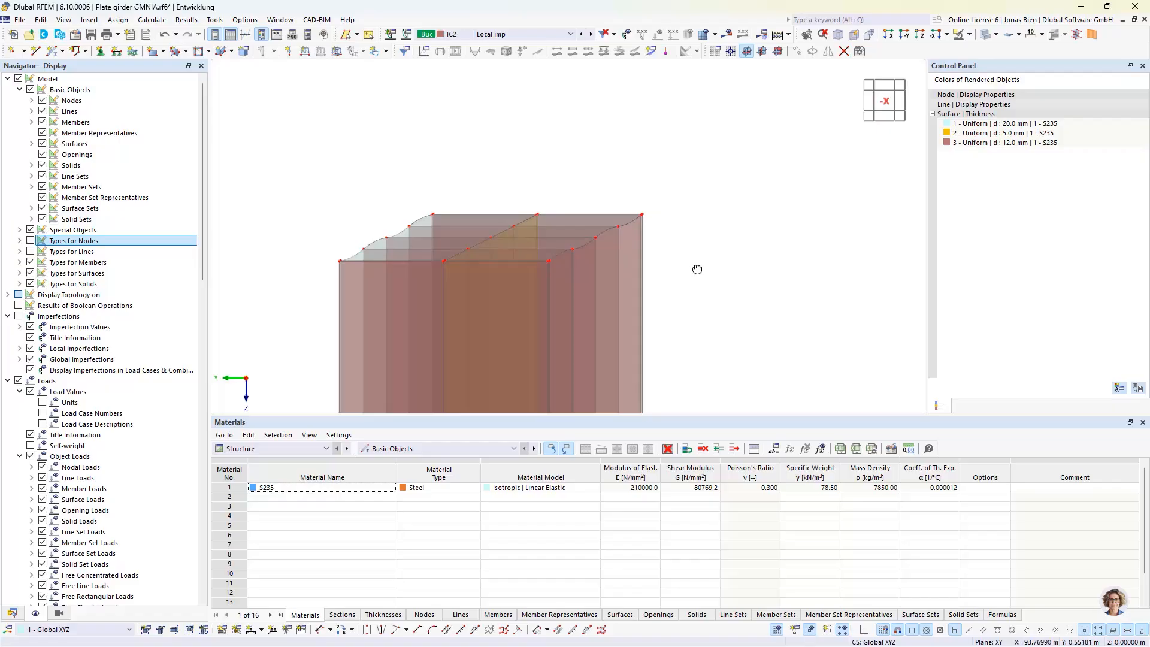
middle_click_drag(697, 269, 699, 272, "ctrl")
scroll(686, 280, "down", 5)
middle_click_drag(679, 192, 659, 227, "ctrl")
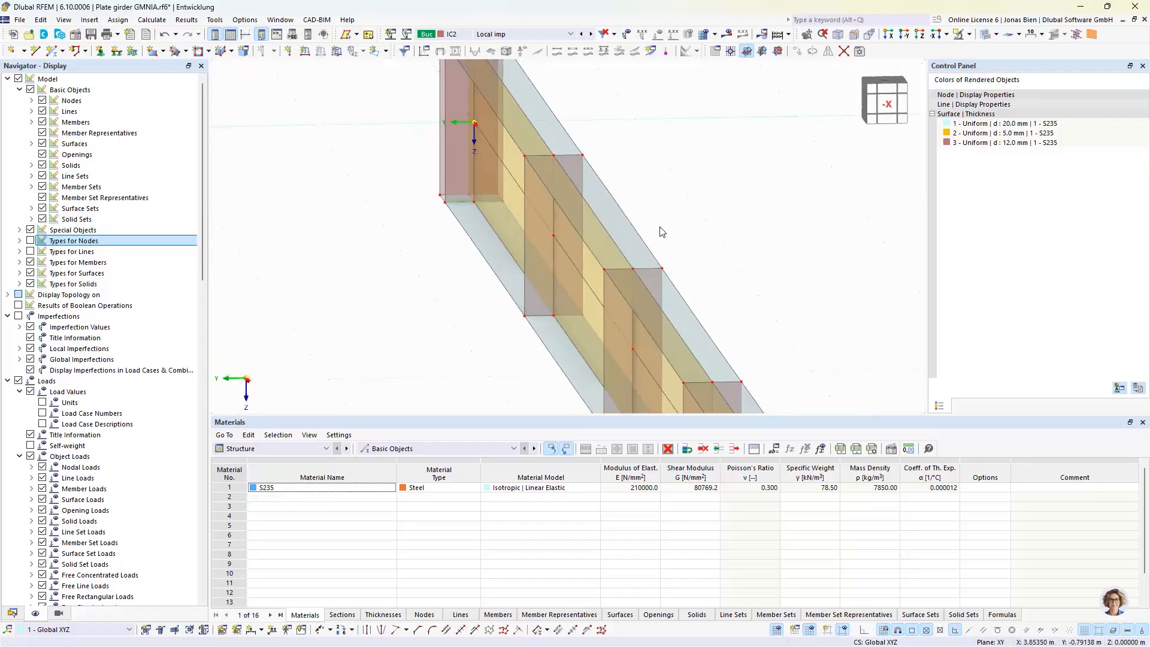
middle_click_drag(651, 274, 649, 185)
middle_click_drag(672, 240, 617, 195, "ctrl")
scroll(695, 219, "down", 3)
scroll(690, 223, "down", 3)
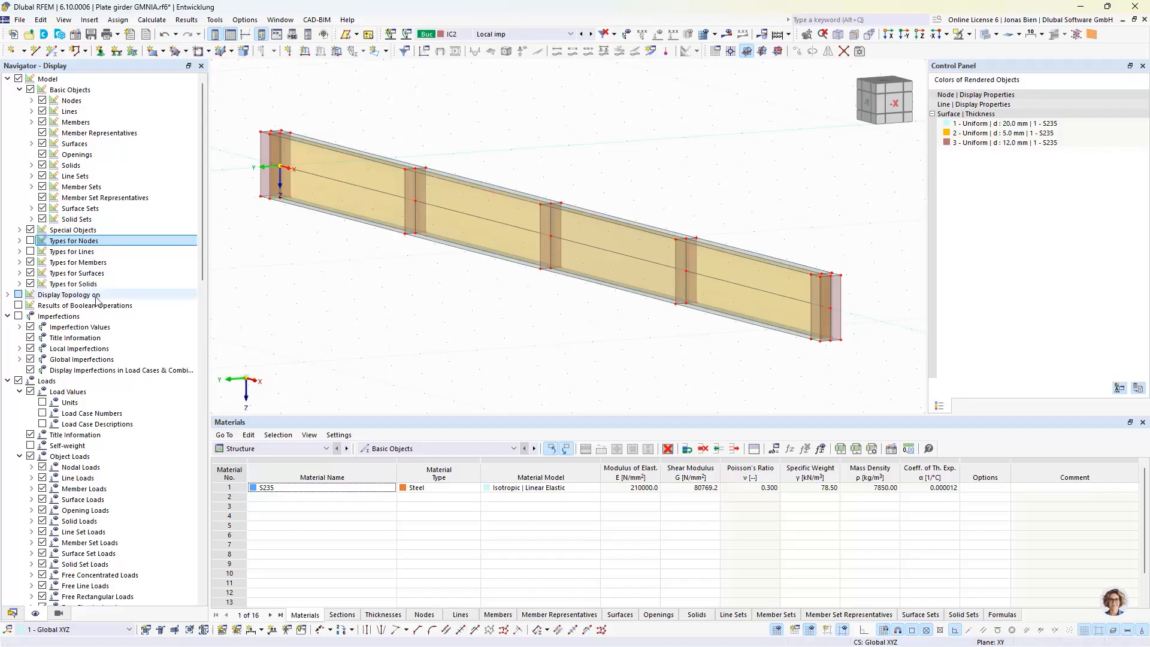
Show the Types for Nodes and Types for Lines symbols again so the supports are displayed on the girder
left_click(30, 240)
left_click(30, 251)
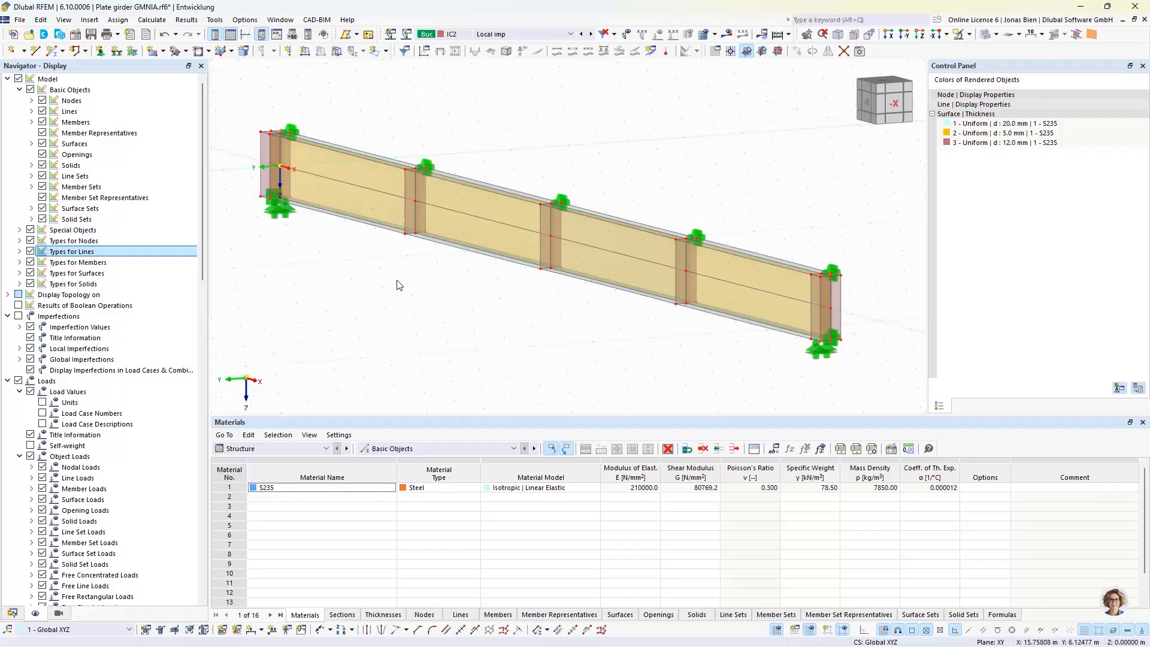
scroll(397, 250, "up", 2)
middle_click_drag(399, 257, 417, 264)
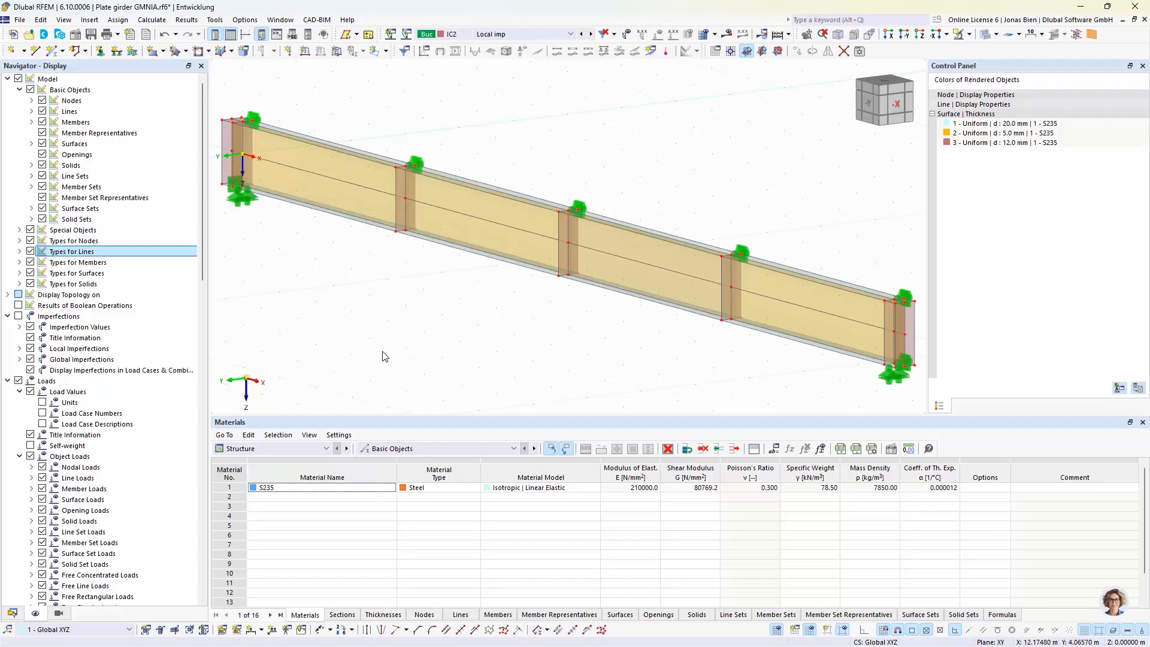
Create a new imperfection case IC3 of type Group of Imperfection Cases and name it "IC1 + IC2"
left_click(12, 613)
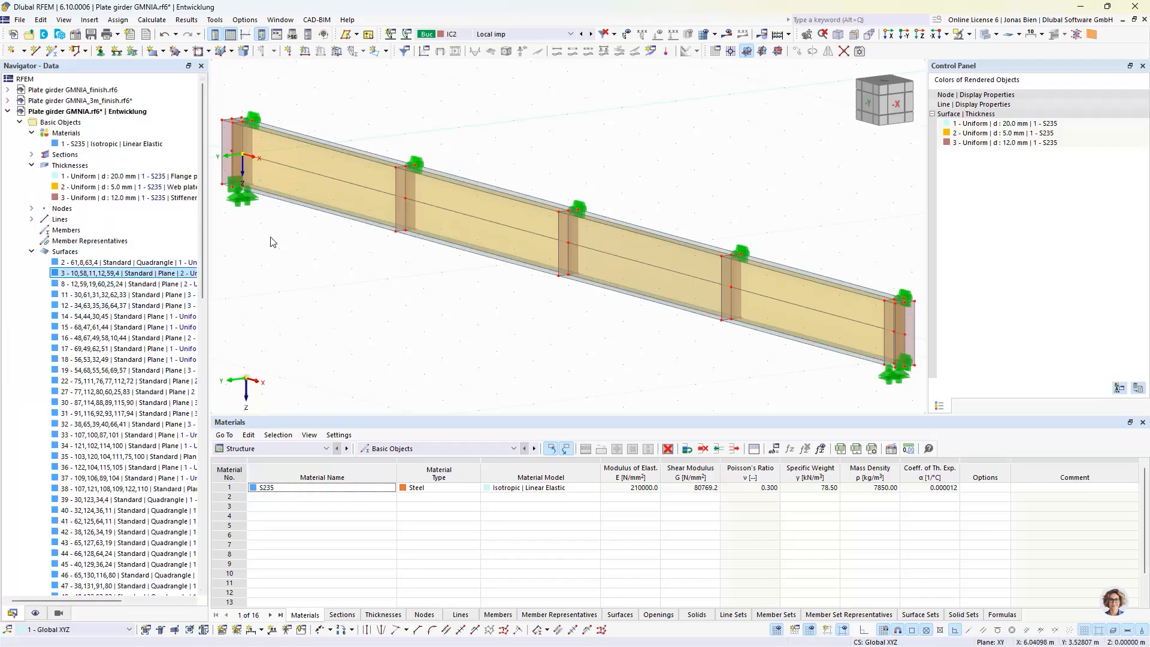
left_click(31, 251)
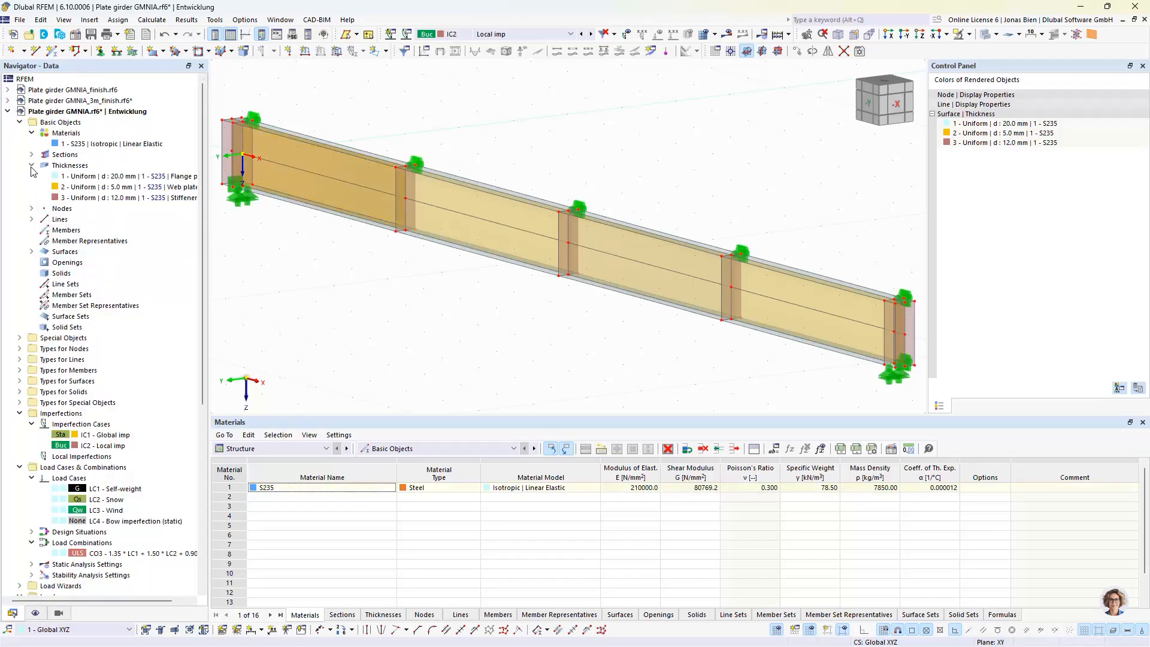
left_click(31, 166)
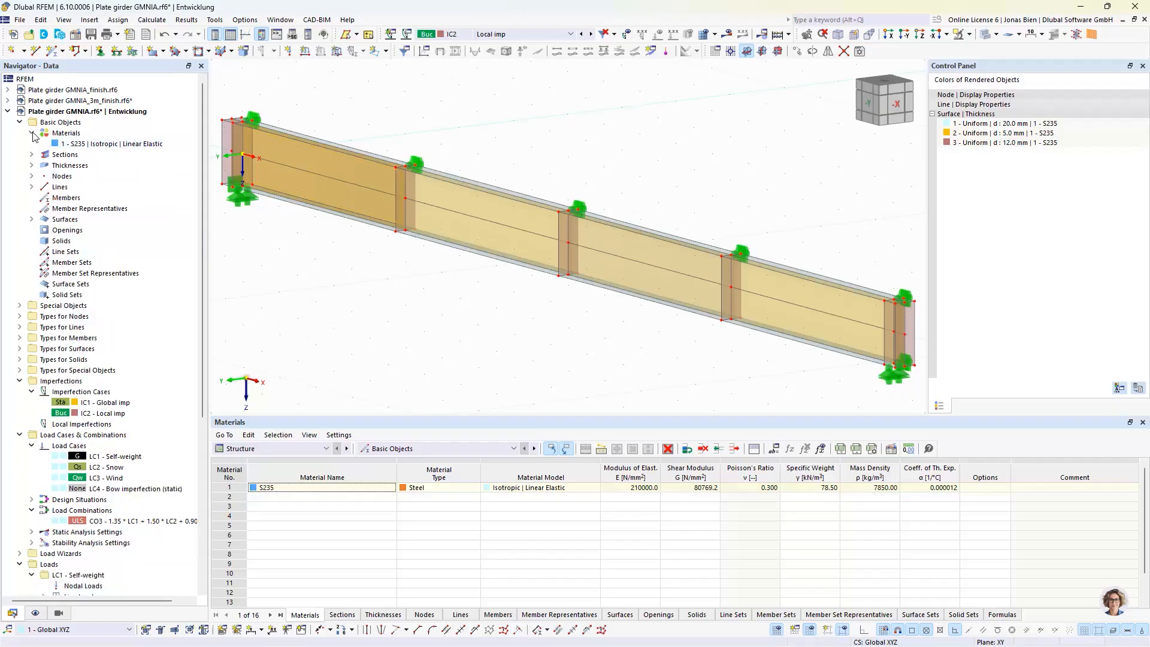
left_click(31, 133)
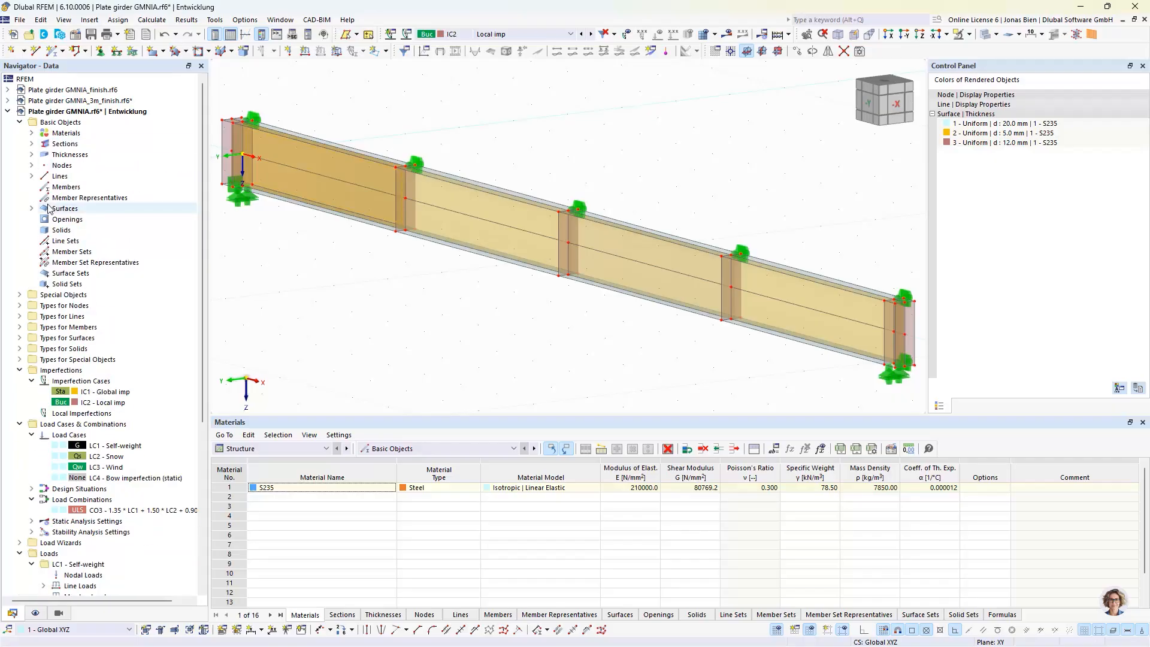
double_click(100, 404)
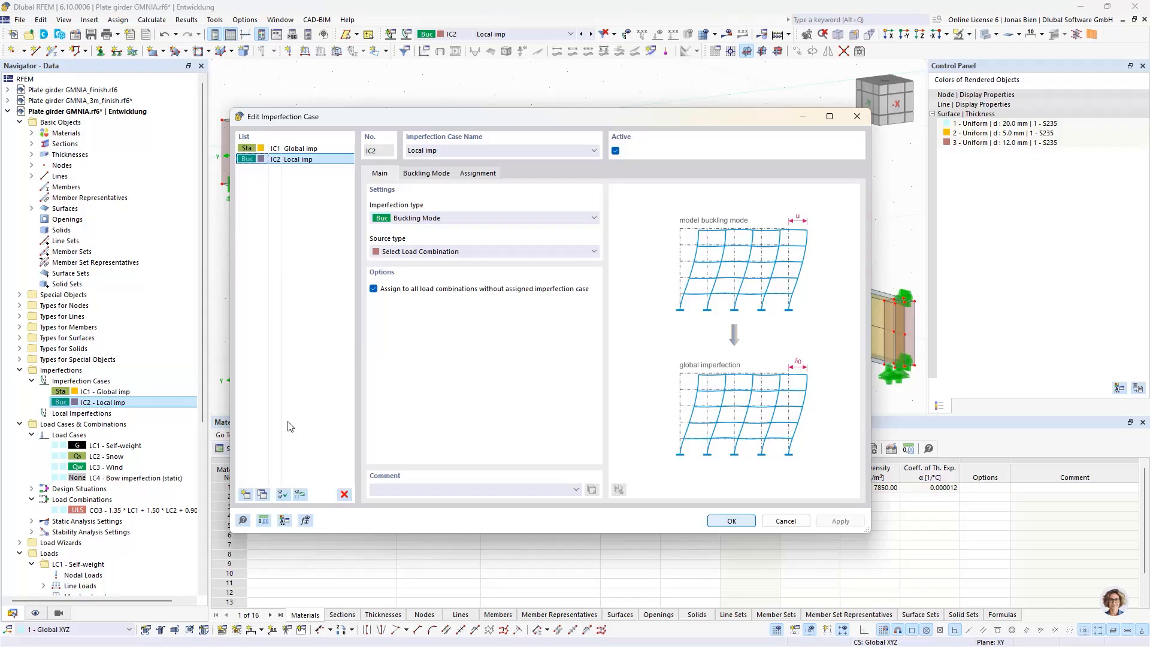
left_click(246, 495)
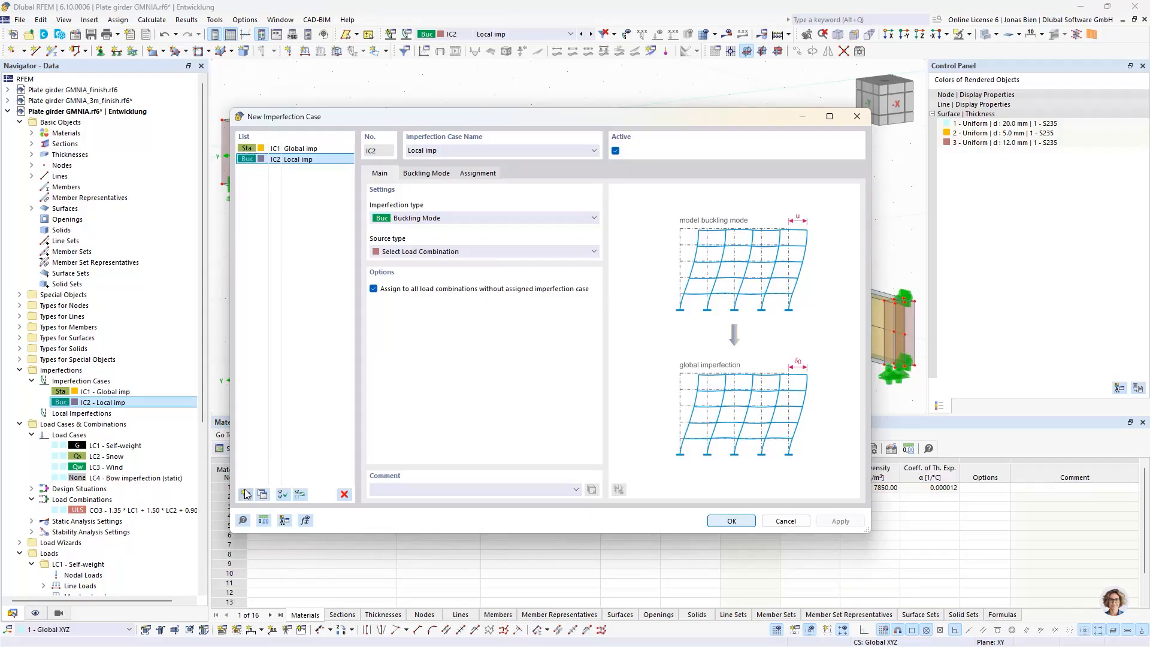
left_click(430, 221)
left_click(411, 276)
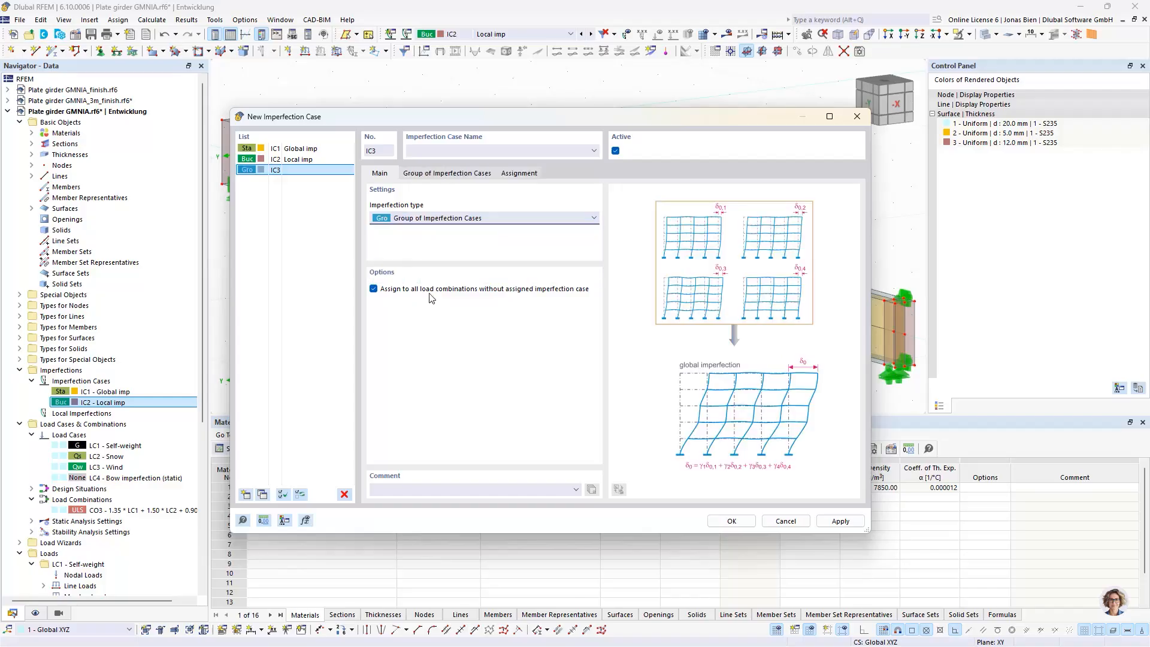
left_click(435, 152)
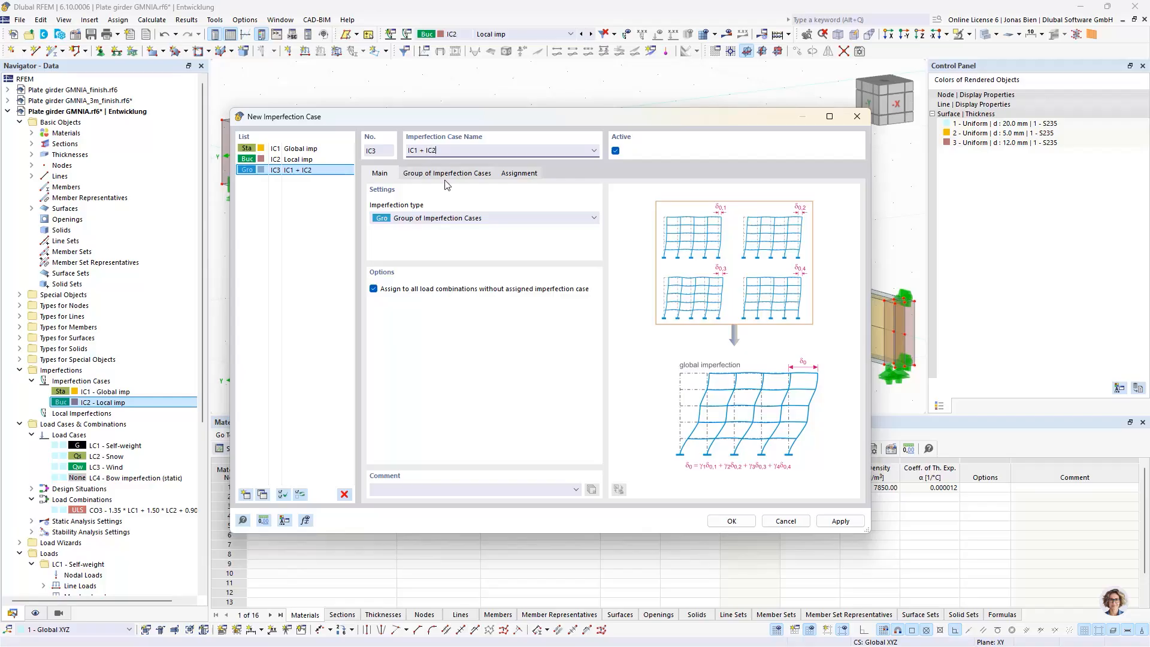
Add IC1 - Global imp as the first imperfection case in the IC3 group
left_click(446, 173)
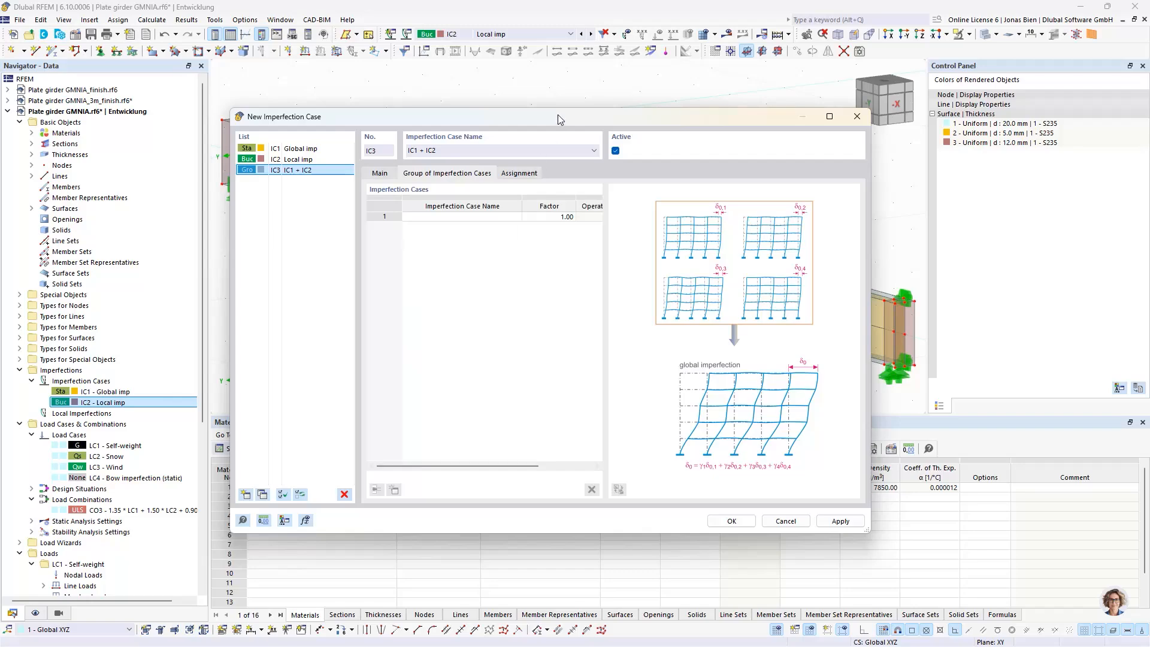
left_click_drag(875, 249, 1029, 248)
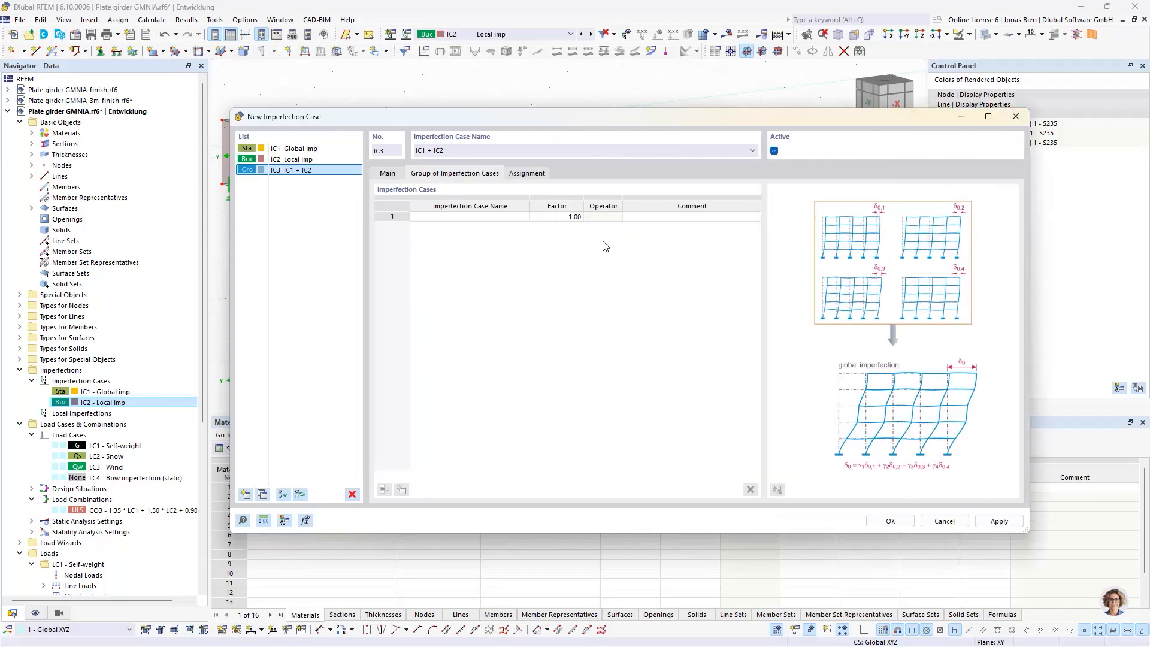
left_click(465, 226)
left_click(460, 217)
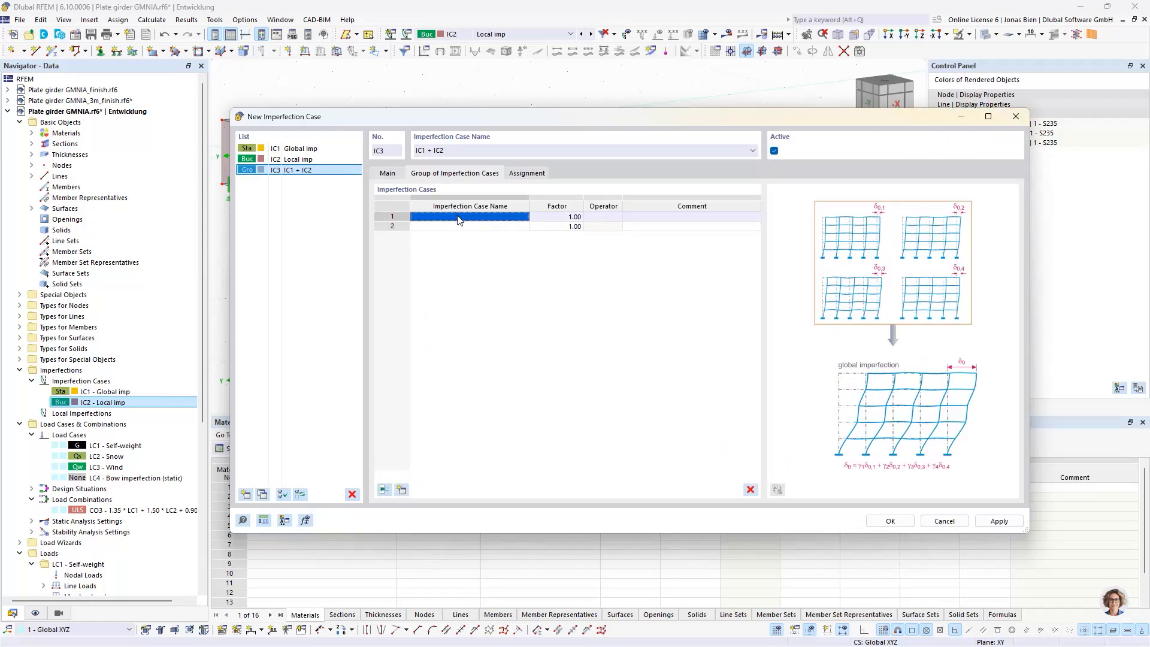
left_click(495, 217)
left_click(495, 217)
left_click(477, 226)
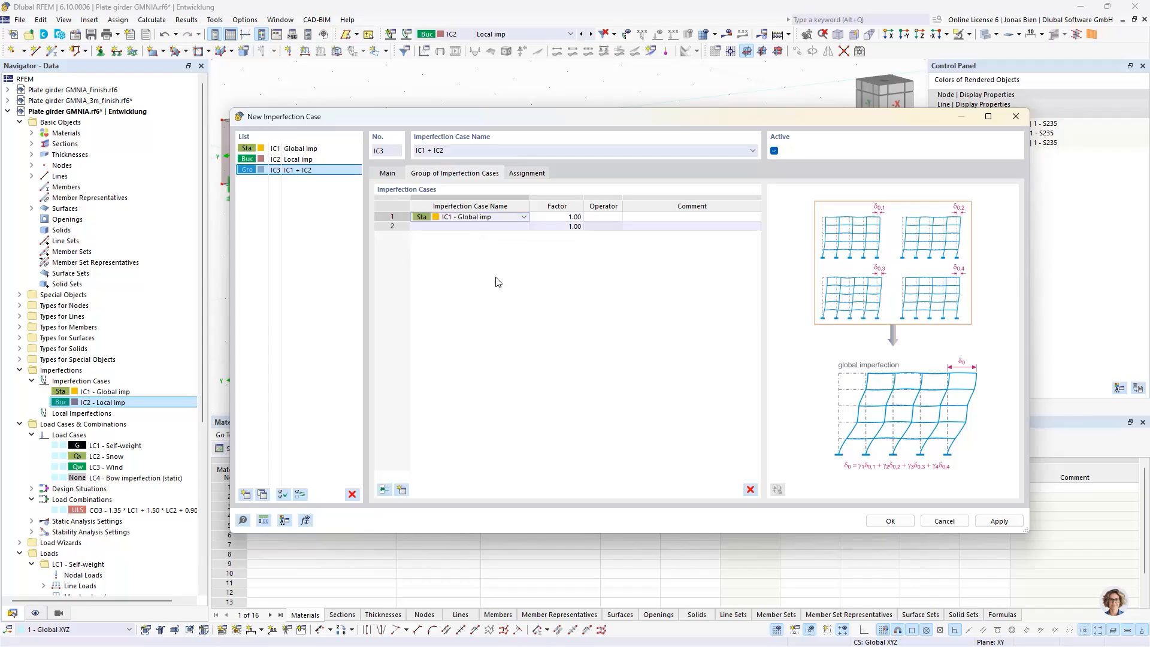
Combine it through the "and" operator with IC2 - Local imp as the second case and save the imperfection group
left_click(602, 217)
left_click(602, 217)
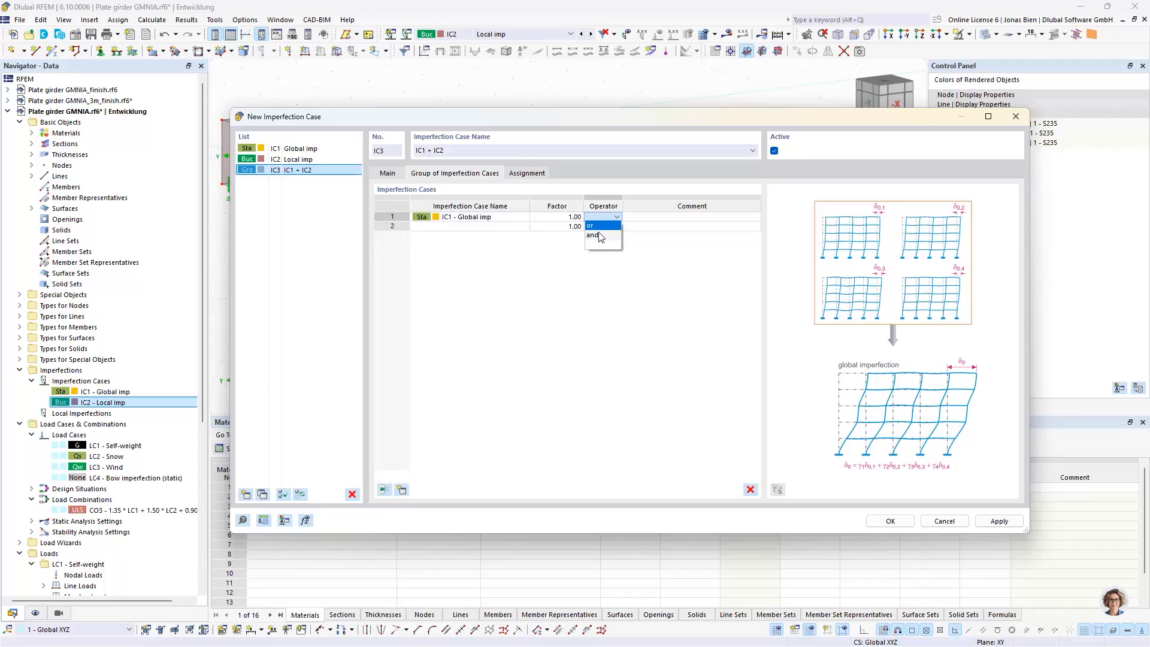
left_click(601, 235)
left_click(479, 227)
left_click(493, 227)
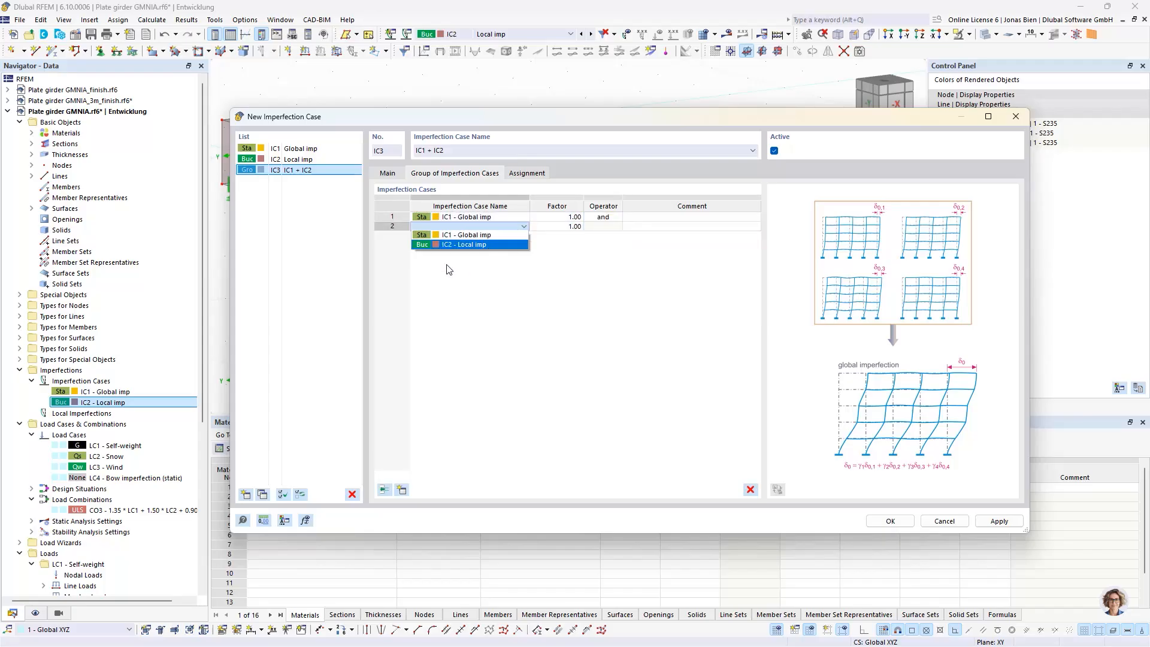
left_click(456, 245)
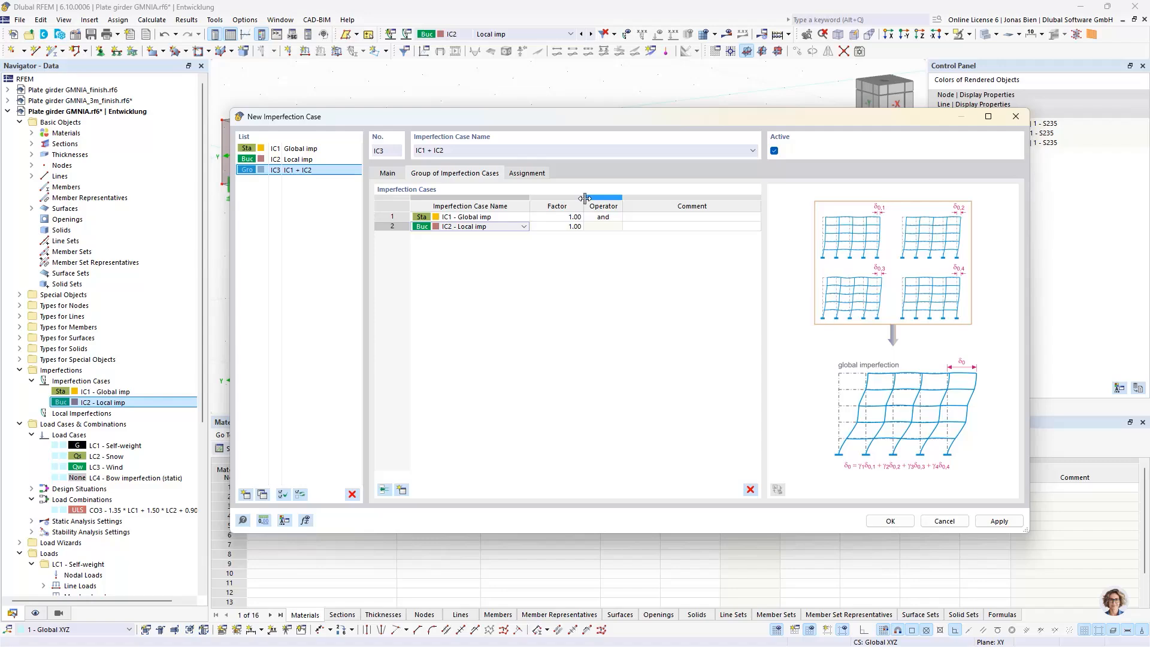
left_click(889, 521)
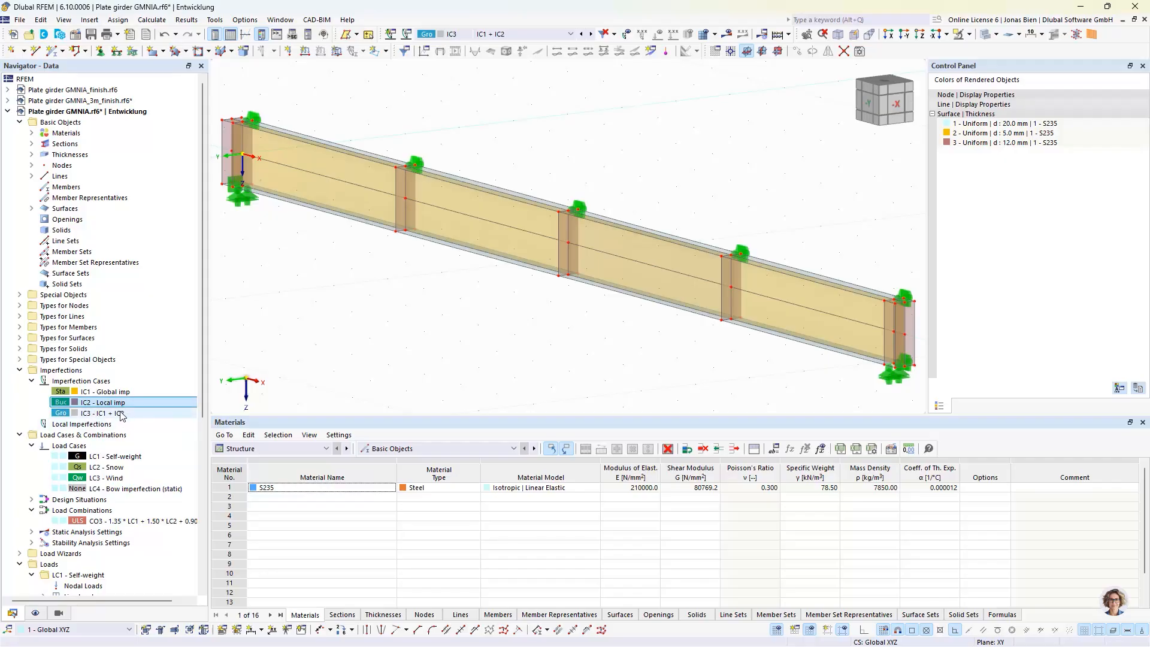
Rename load combination CO3 as "1.35 * LC1 + 1.50 * LC2 + 0.90 * LC3 (LBA)"
double_click(103, 525)
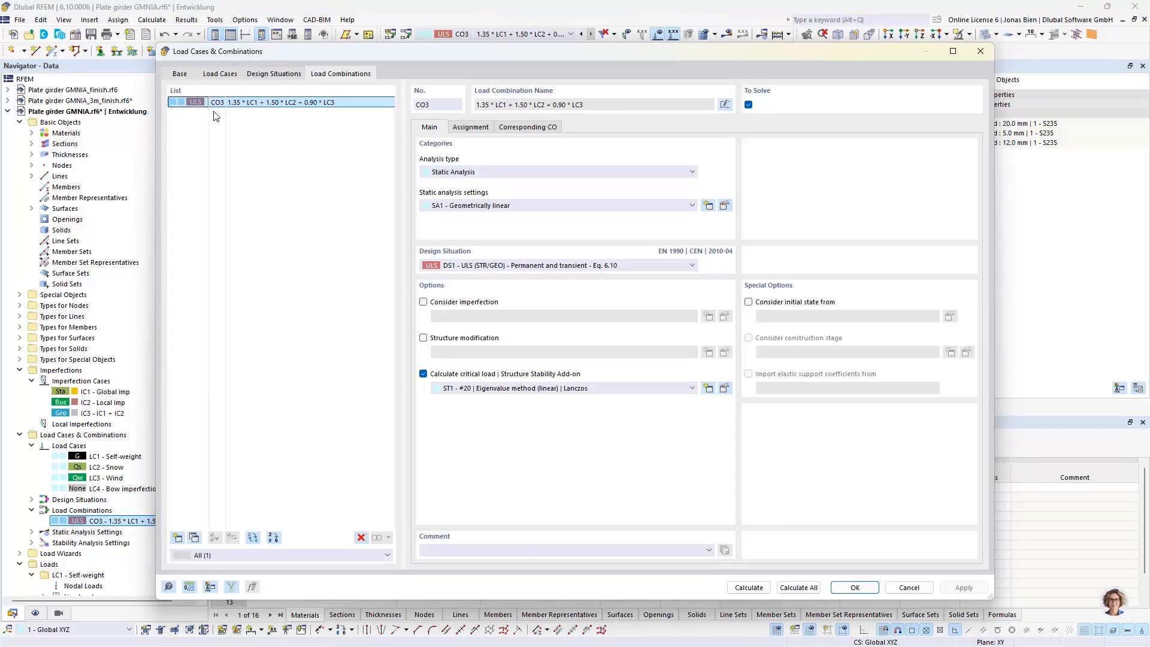
triple_click(570, 105)
left_click(603, 106)
left_click(724, 105)
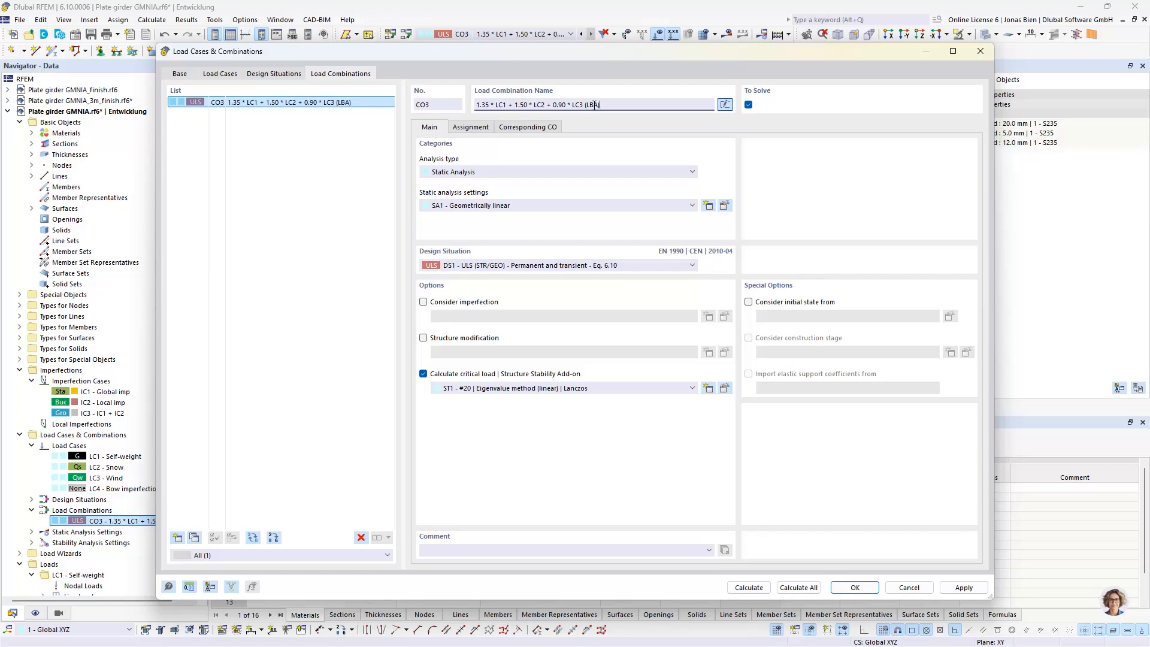
Copy load combination CO3 and change the suffix in the copy's name from LBA to GMNIA
left_click(194, 537)
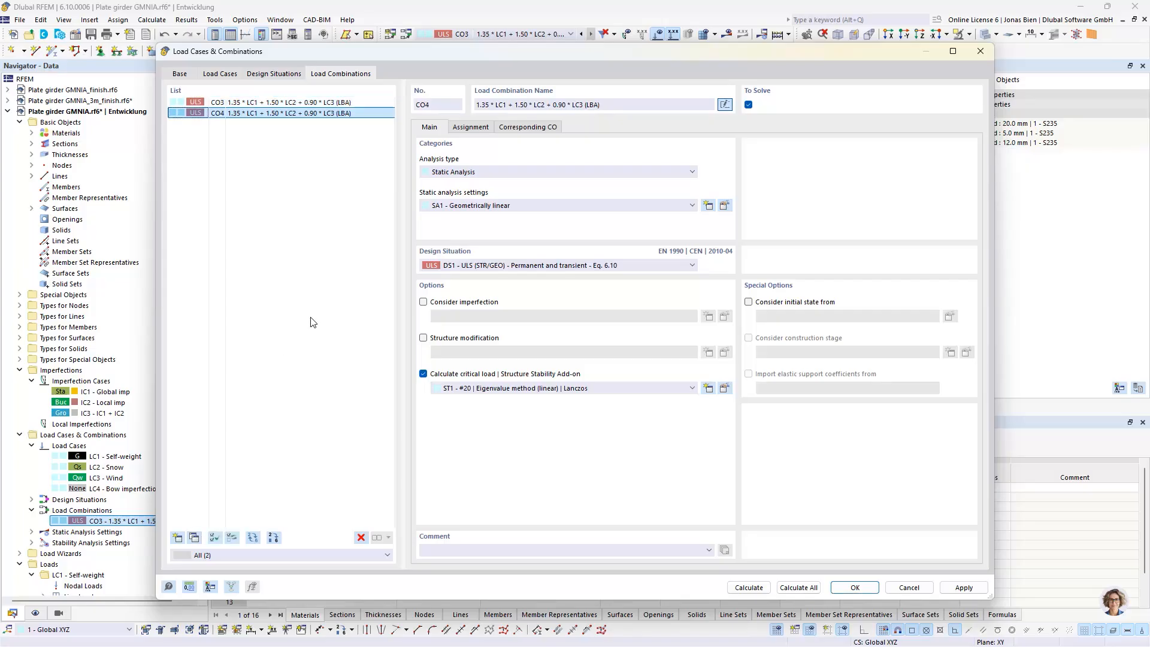
double_click(590, 106)
type("GMNIA")
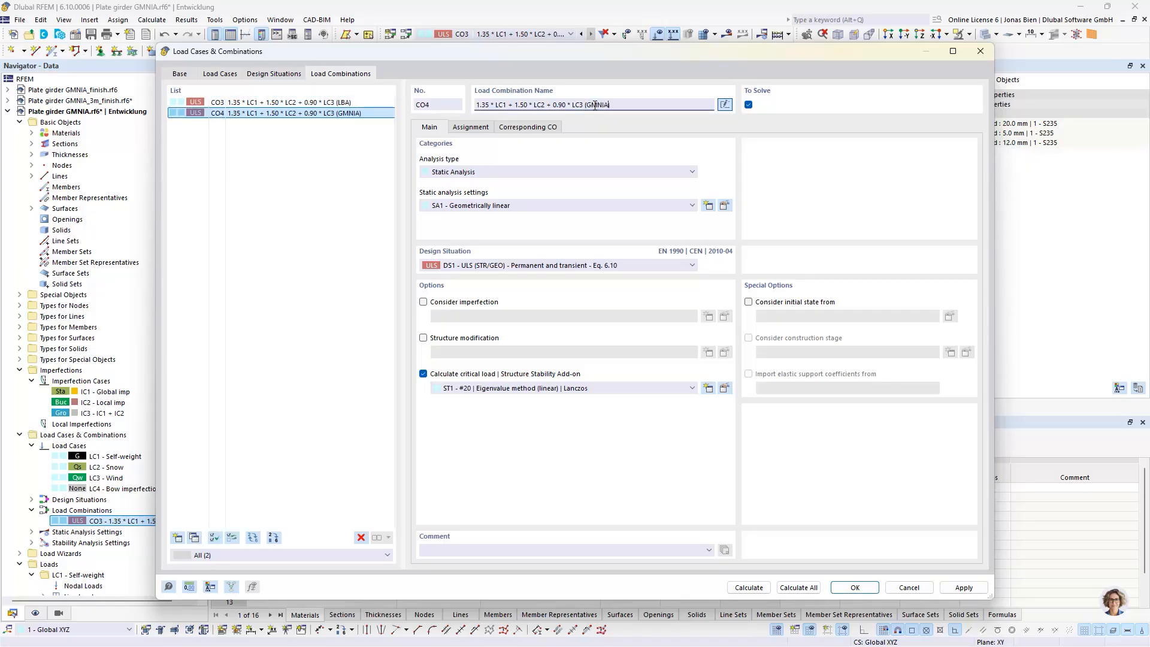
left_click(279, 146)
Turn off the critical load calculation for CO4 and make it consider imperfection case IC3 - IC1 + IC2
left_click(446, 375)
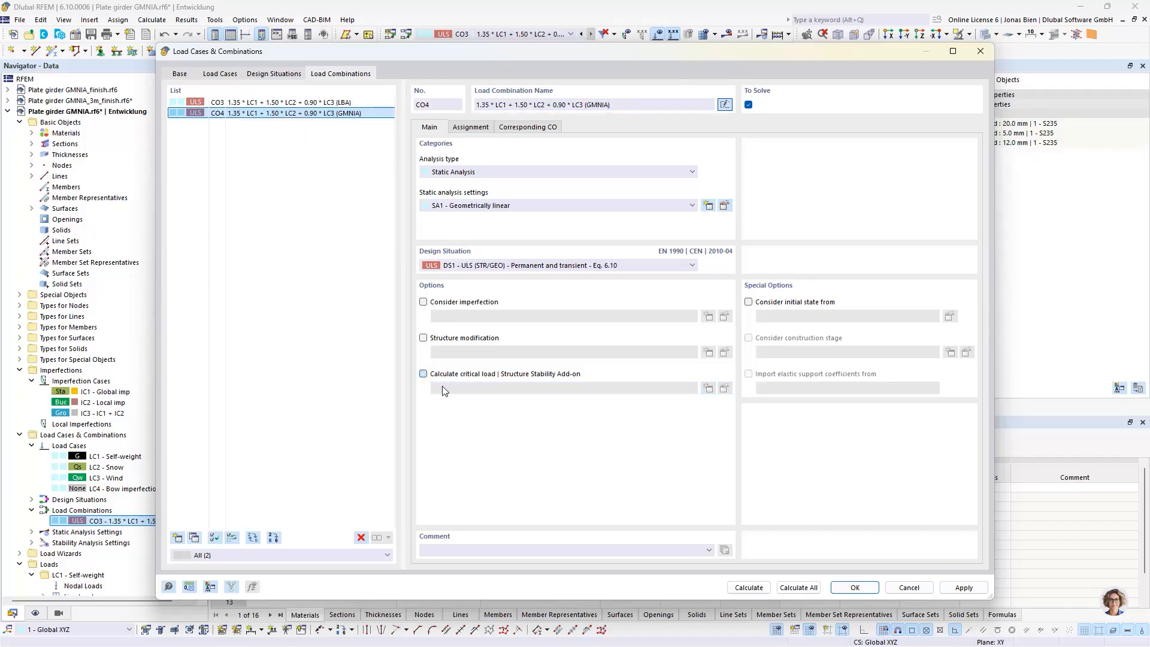
left_click(455, 305)
left_click(474, 316)
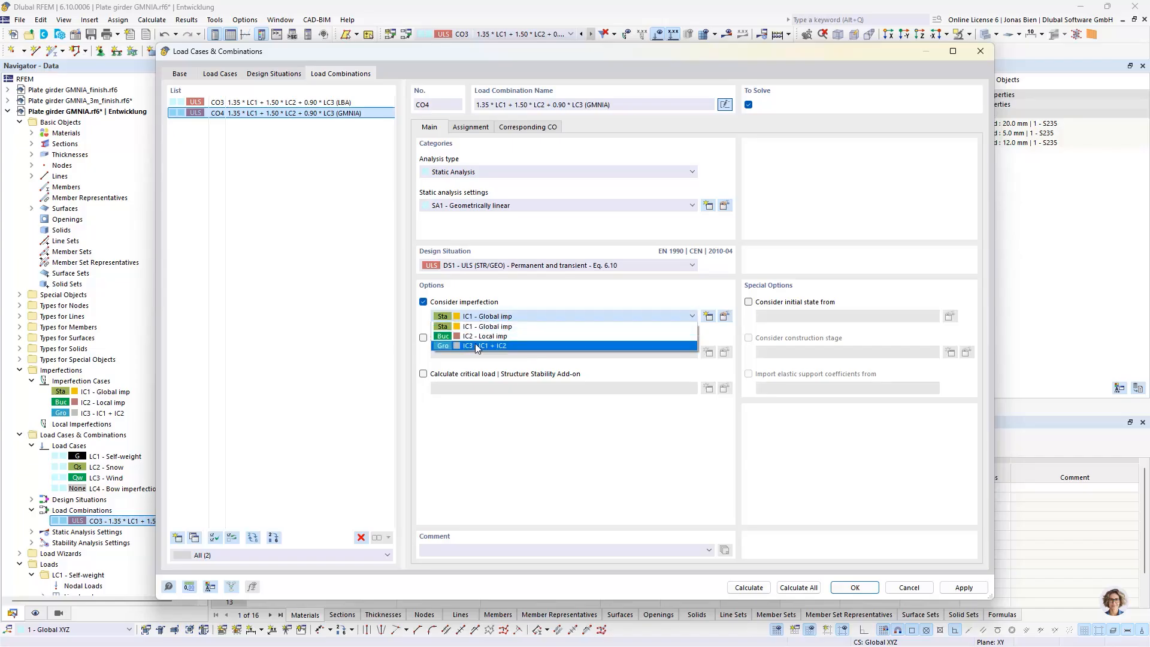
left_click(472, 346)
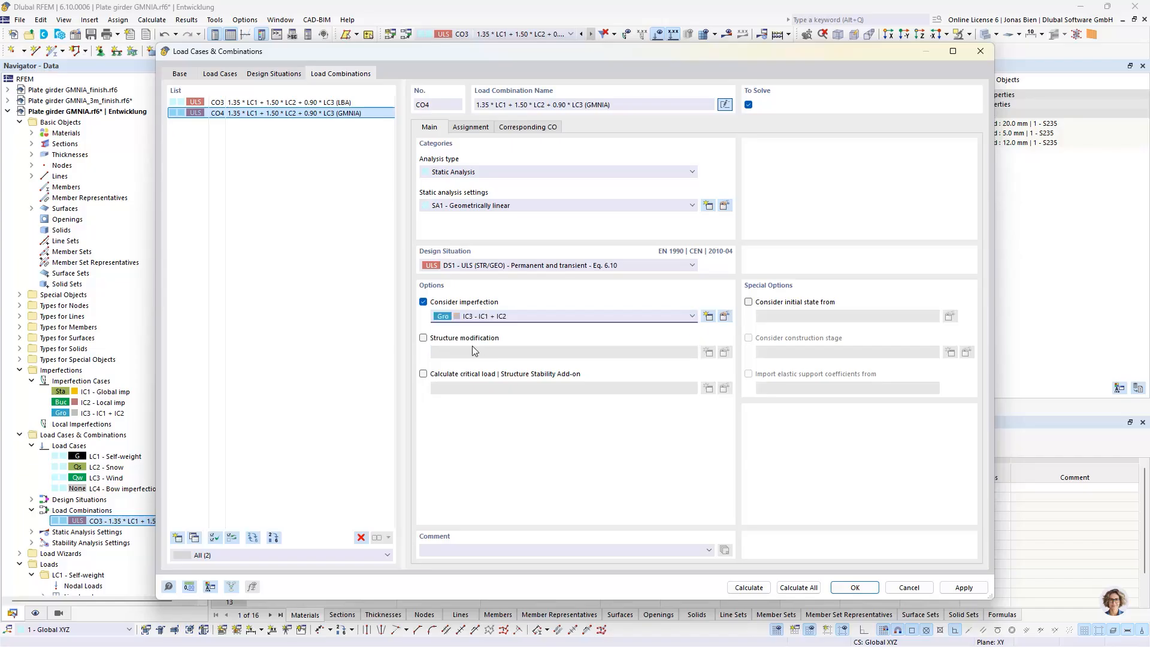
Assign static analysis settings SA3 - Large deformations to CO4, keeping Newton-Raphson as the iterative method
left_click(535, 207)
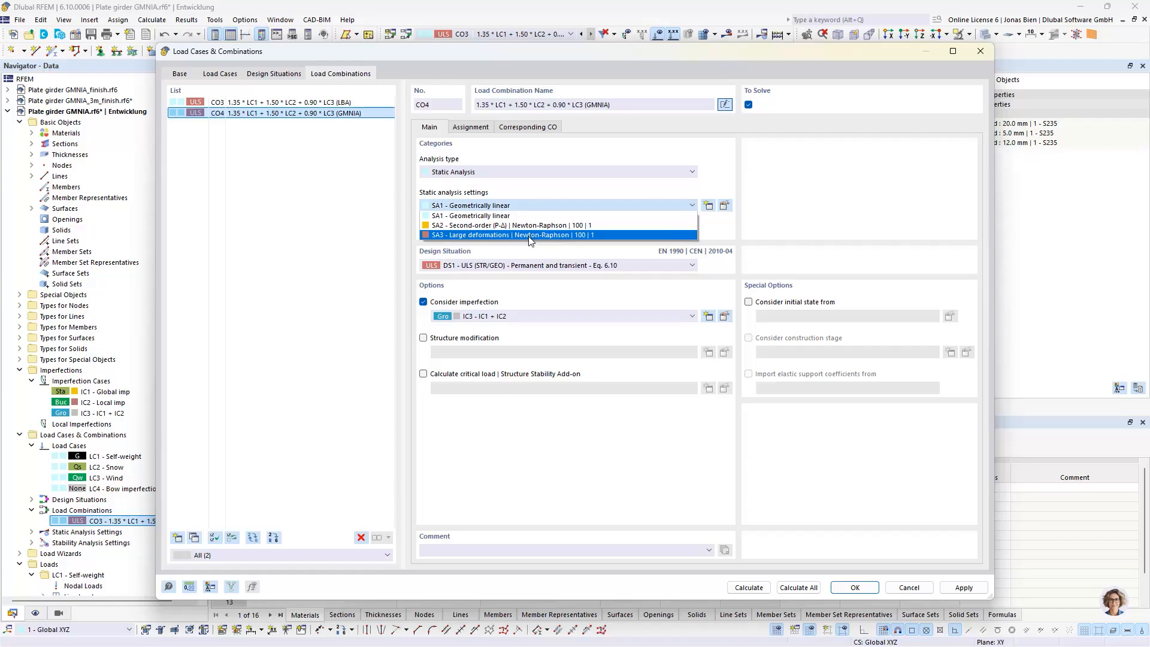
left_click(473, 235)
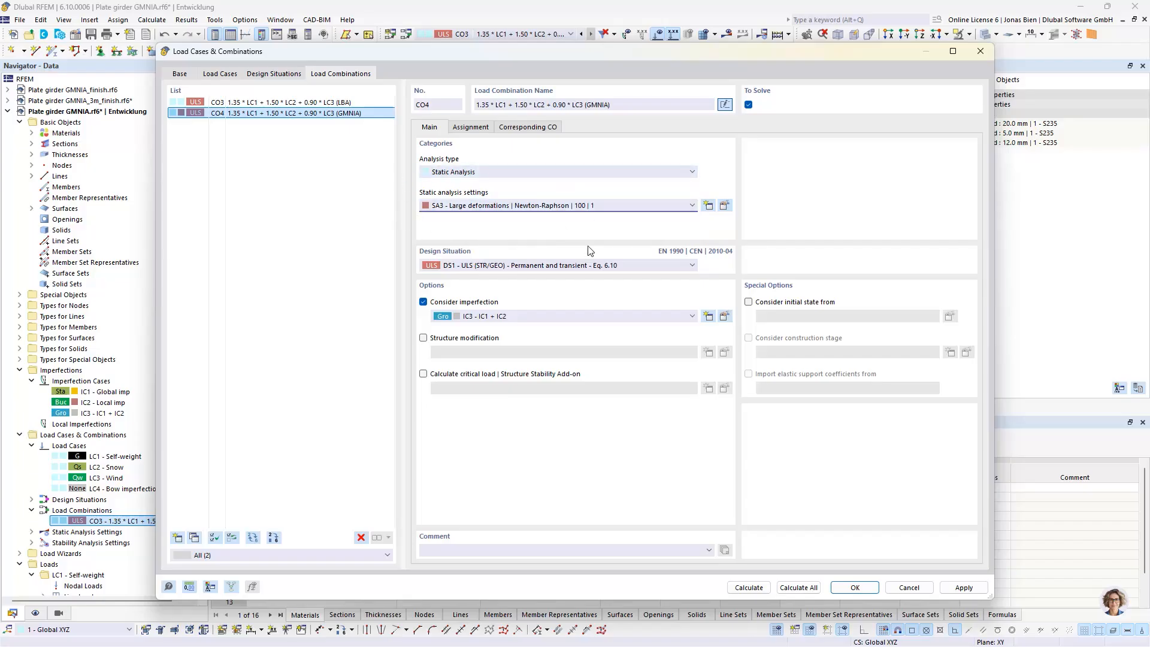
left_click(725, 205)
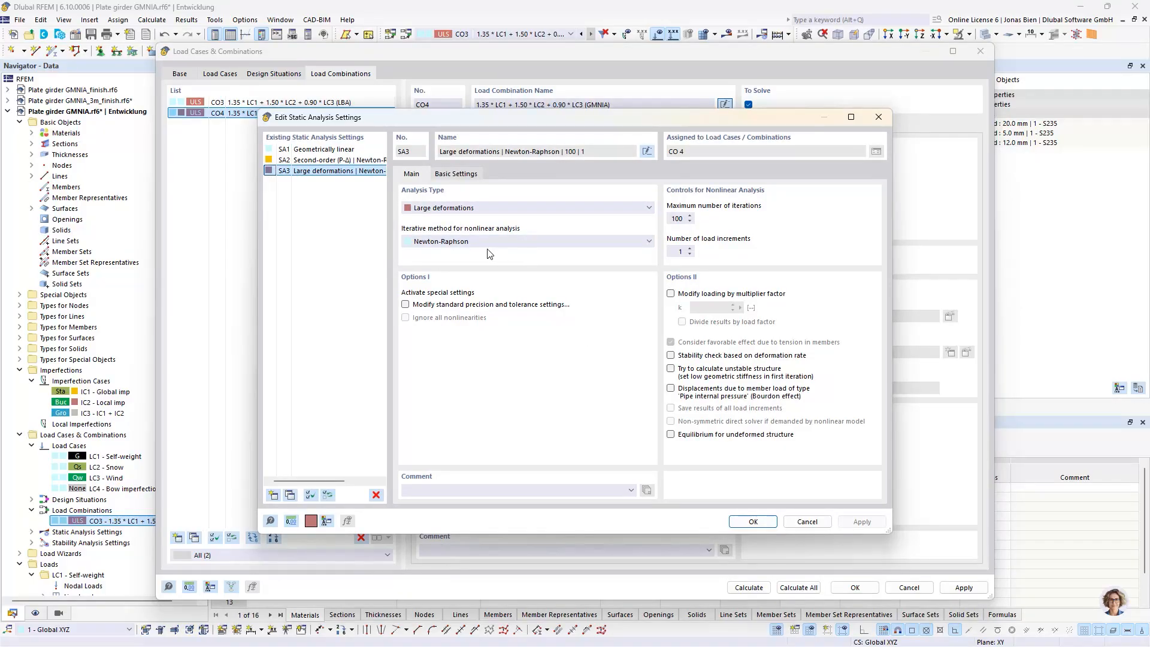
left_click(464, 242)
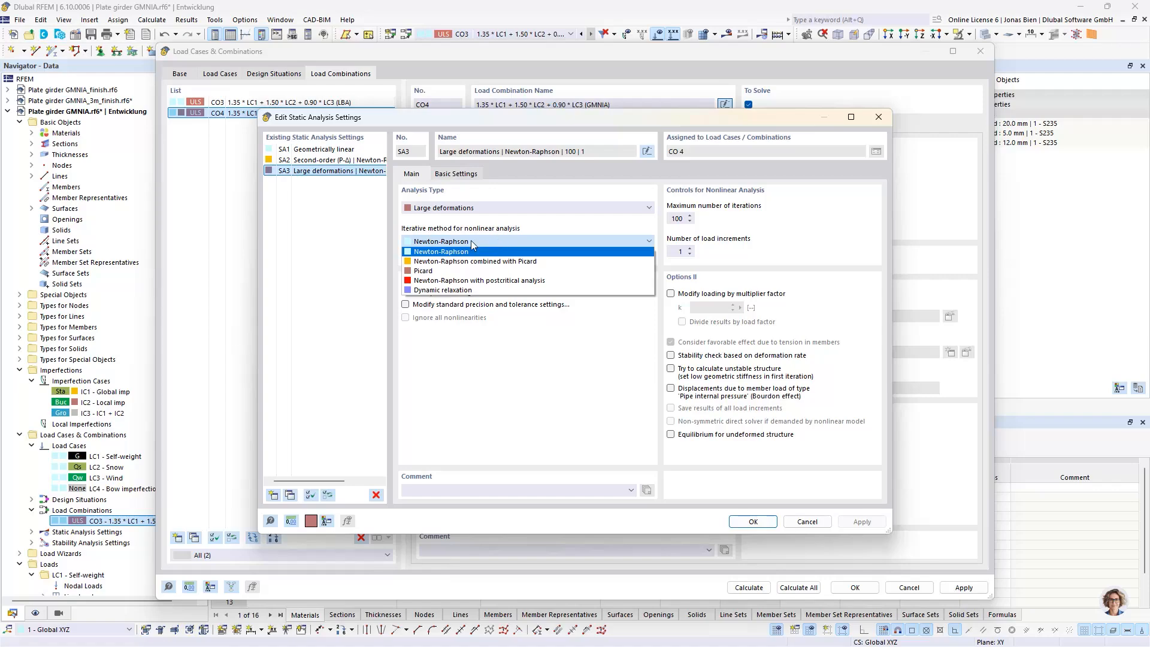
left_click(472, 241)
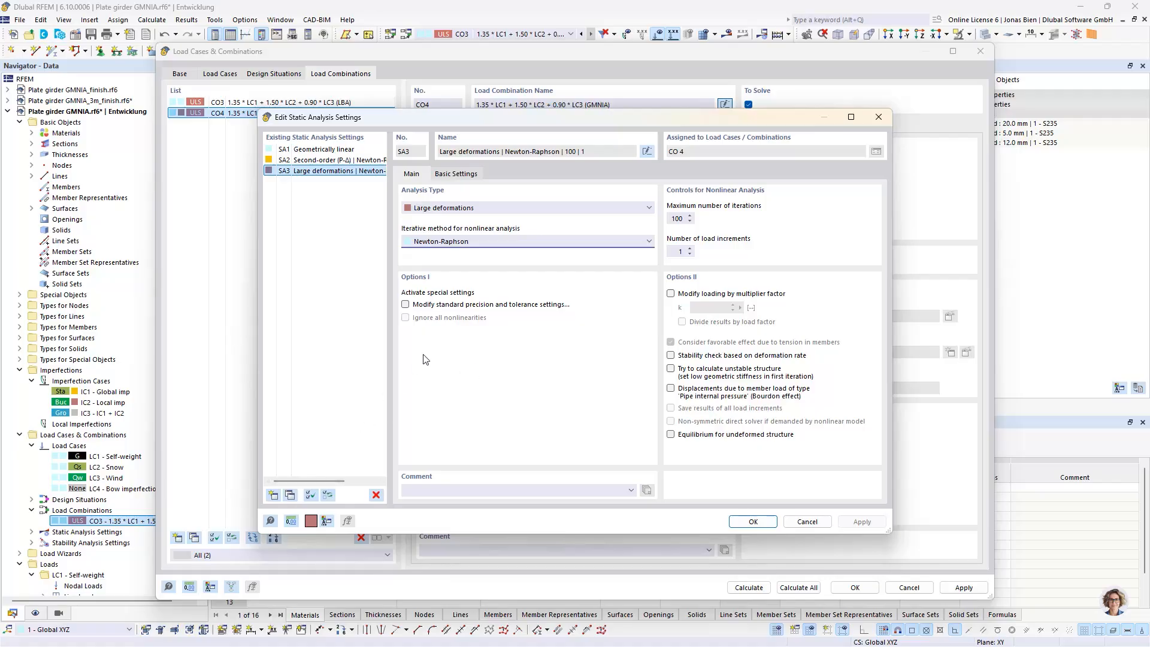
left_click(765, 524)
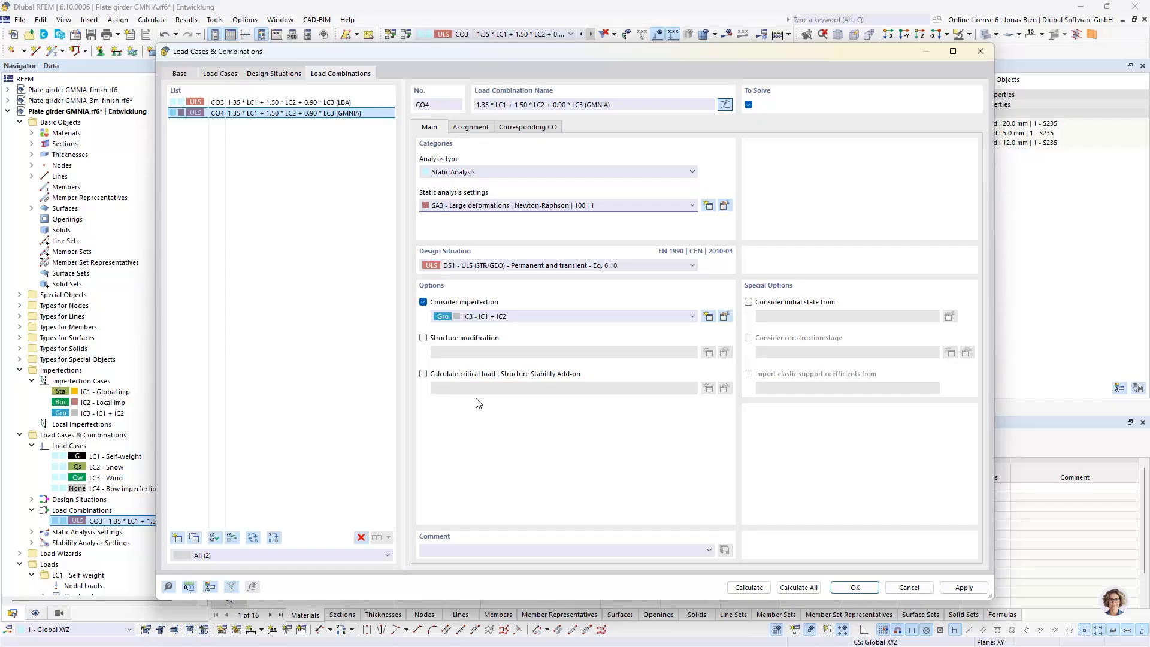
Activate the critical load calculation for CO4 using stability analysis settings ST2 - #10 | Eigenvalue method (linear) | Lanczos
left_click(485, 374)
left_click(509, 388)
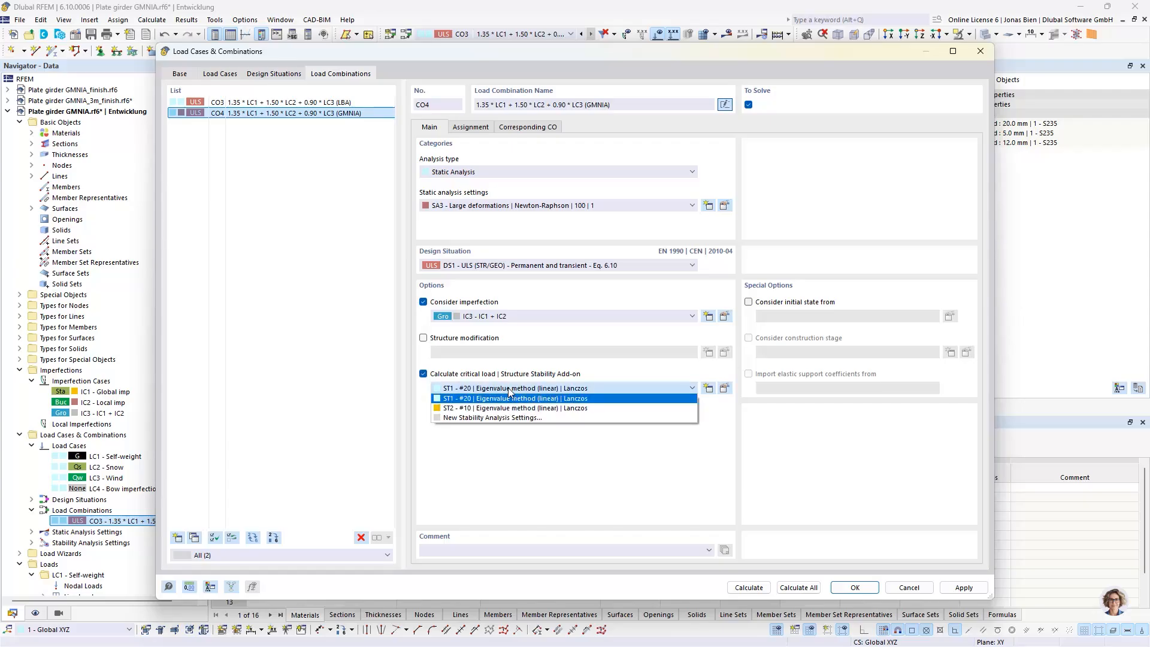
left_click(512, 409)
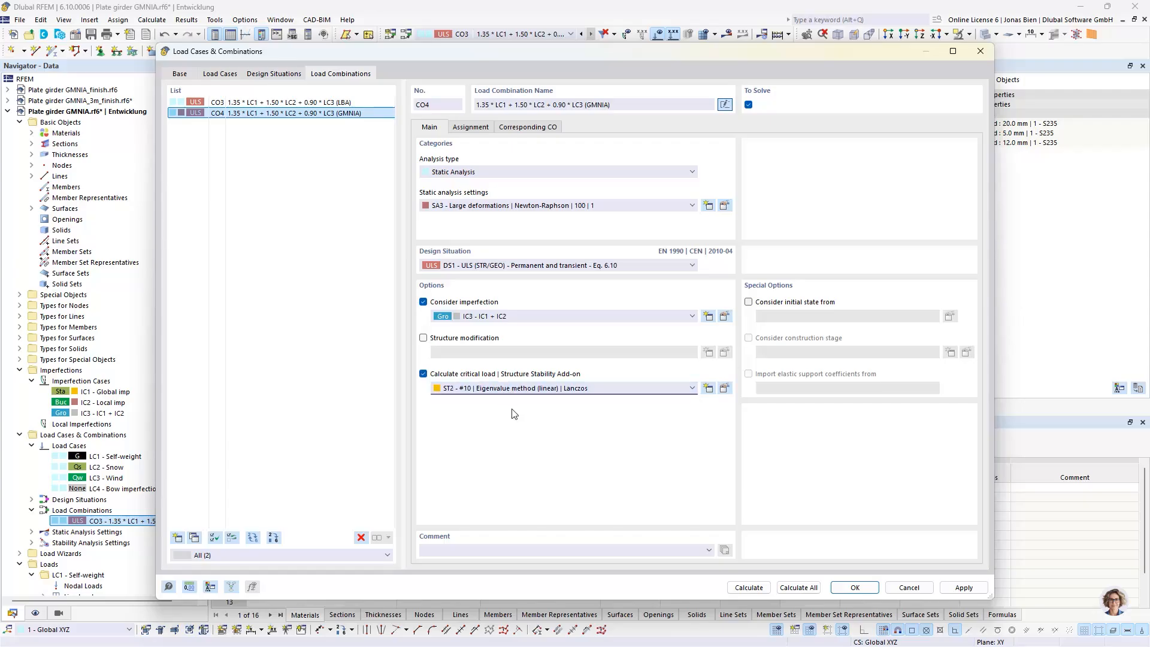
Change stability settings ST2 to the incremental method without eigenvalue analysis (non-linear) and enable saving the results of all load increments
left_click(725, 388)
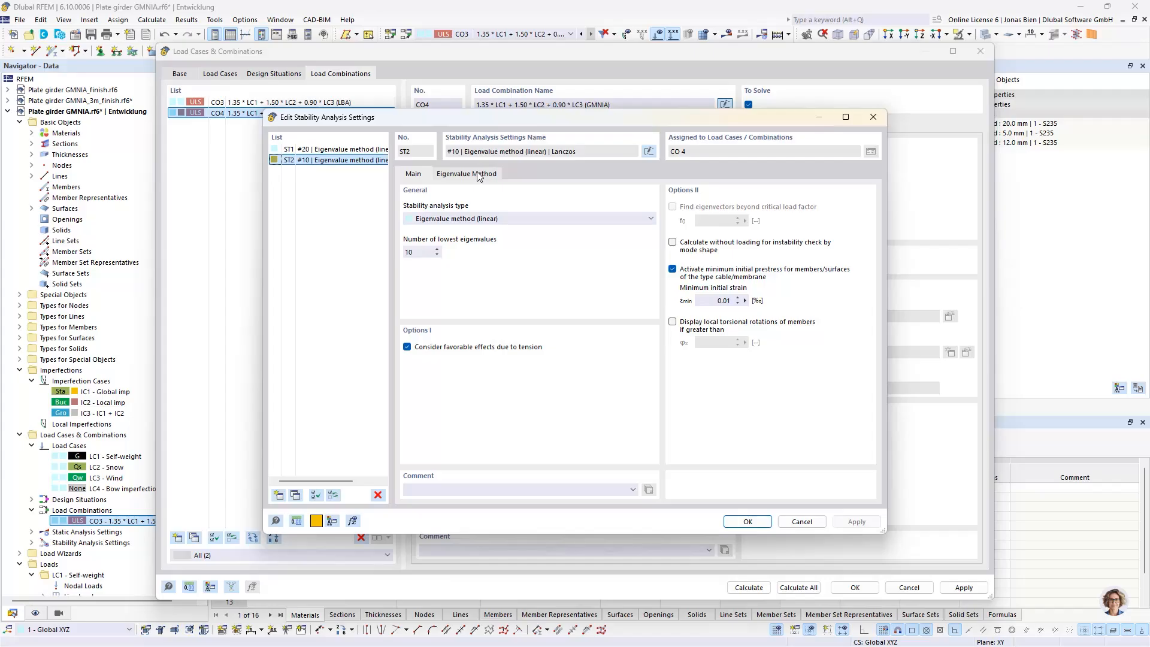
left_click(470, 219)
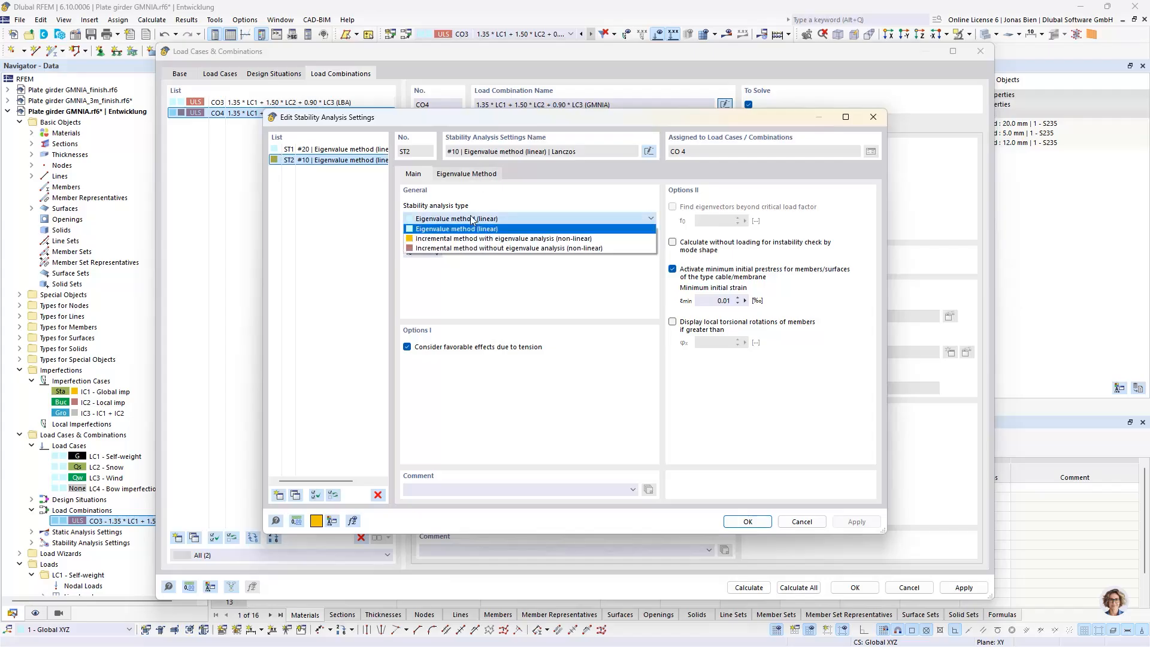
left_click(436, 249)
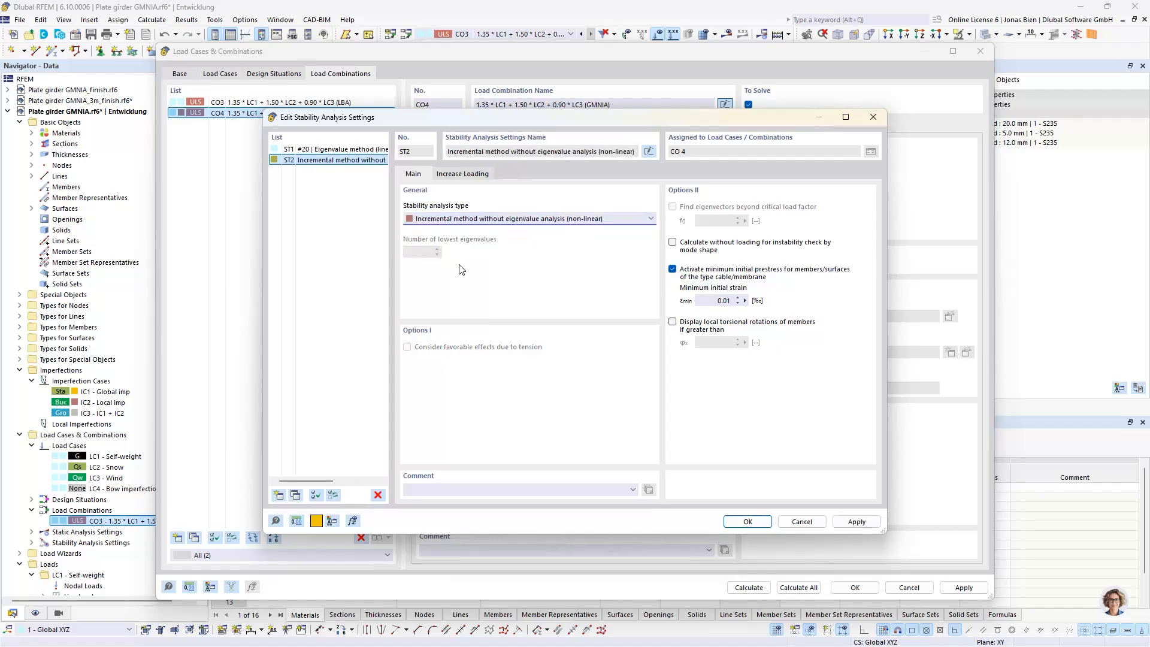
left_click(459, 174)
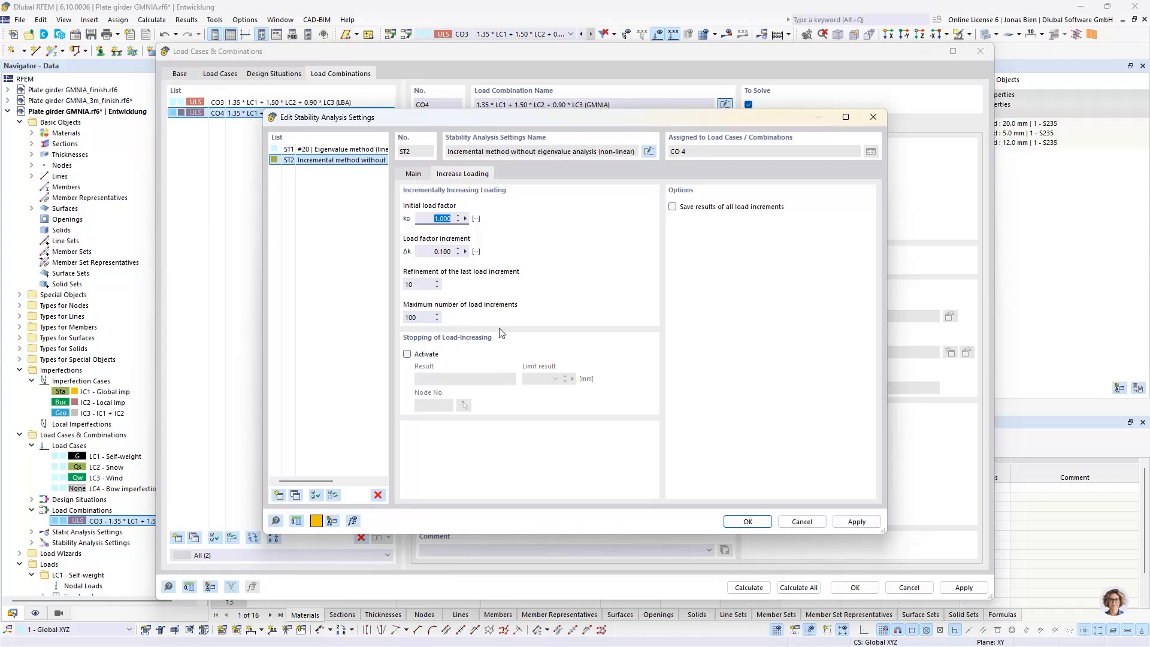
left_click(674, 208)
left_click(748, 521)
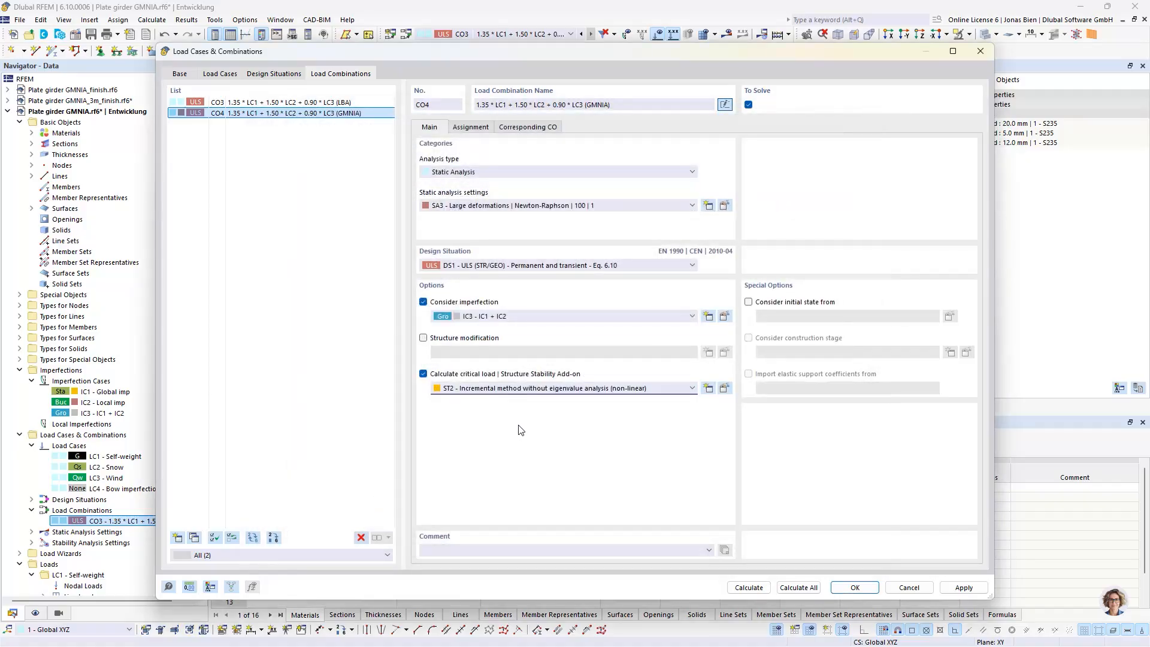
left_click(868, 592)
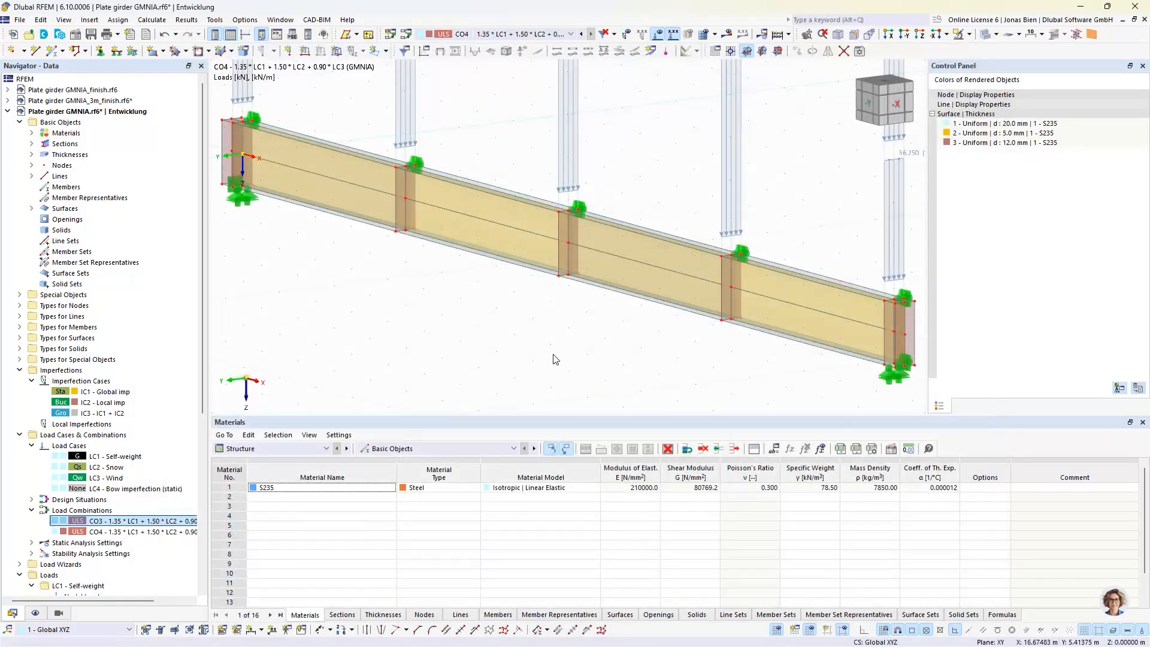
Activate the Nonlinear Material Behavior add-on in the base data of the Plate girder GMNIA model
scroll(542, 353, "down", 1)
scroll(485, 345, "down", 1)
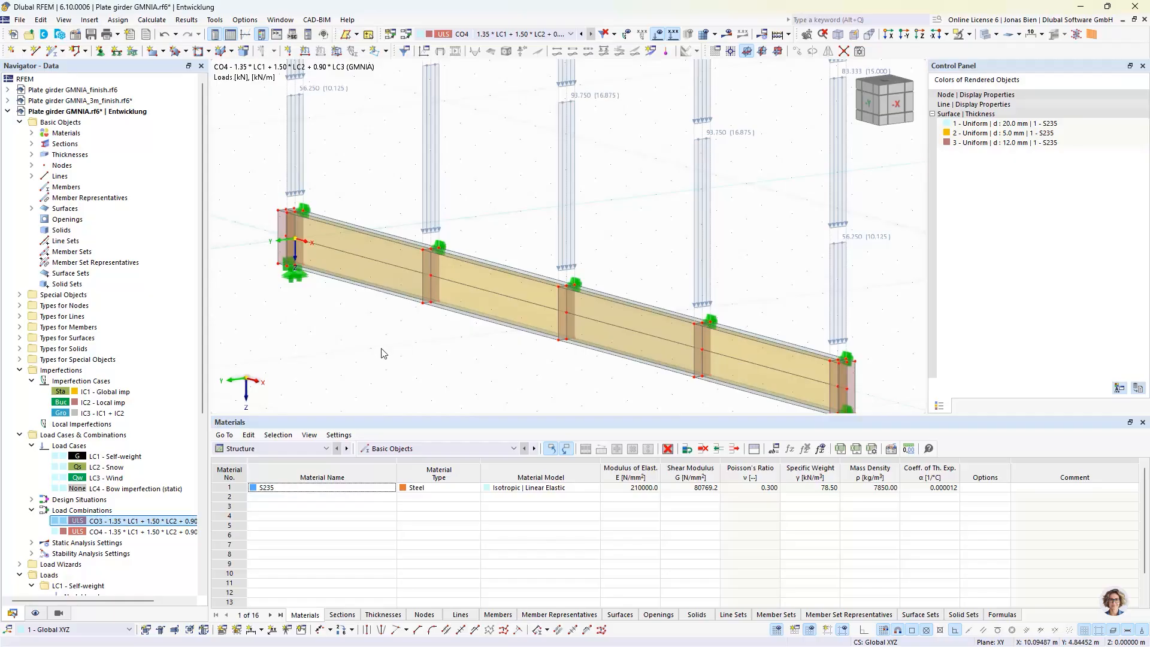
left_click(32, 143)
left_click(31, 144)
left_click(31, 133)
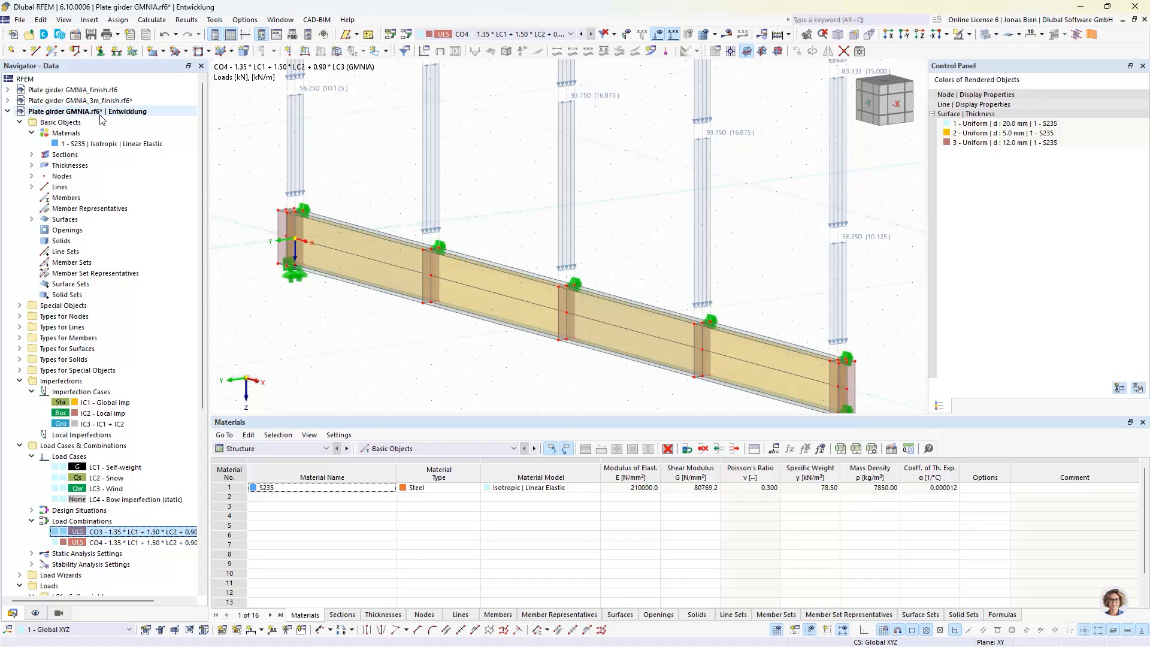
right_click(100, 118)
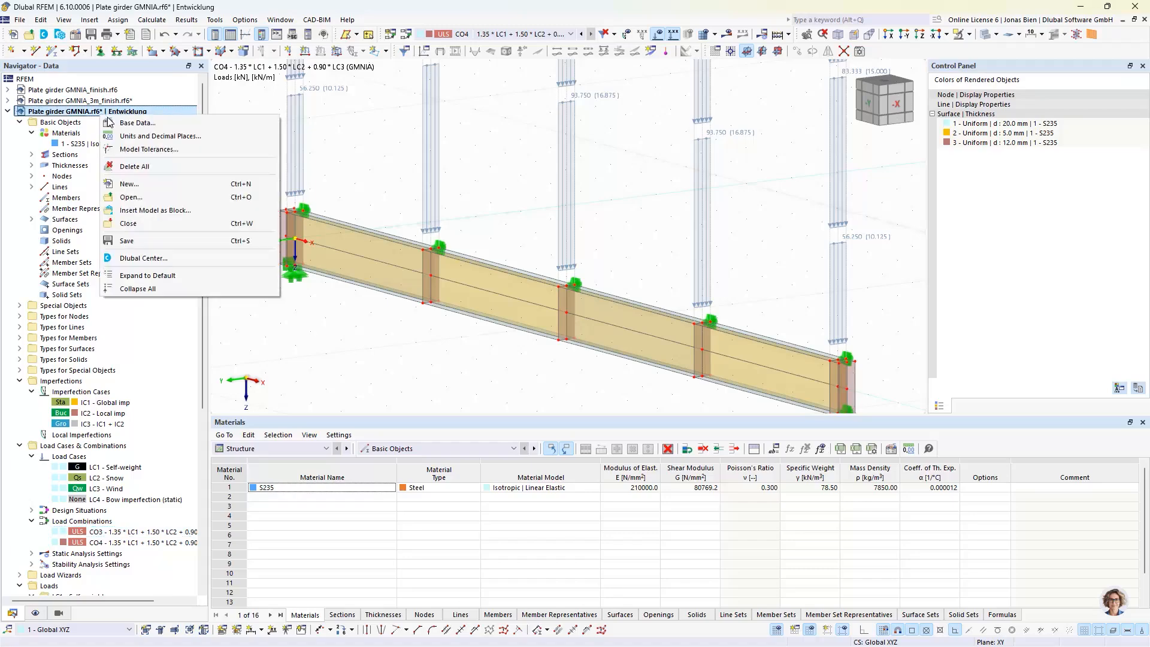
left_click(123, 121)
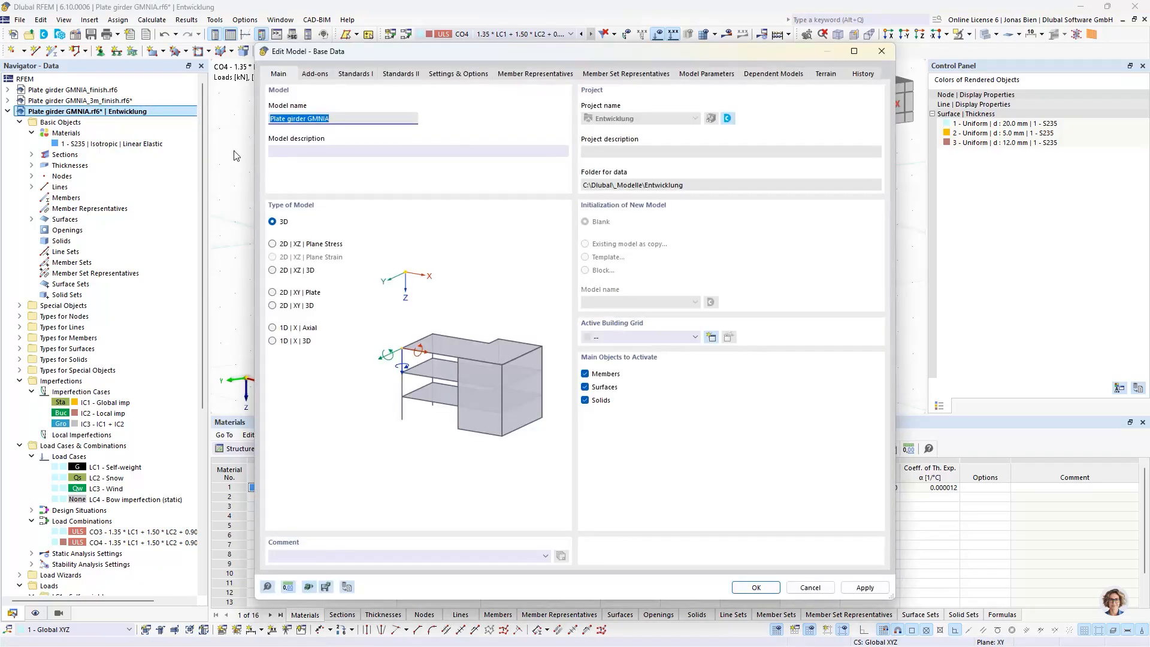
left_click(311, 75)
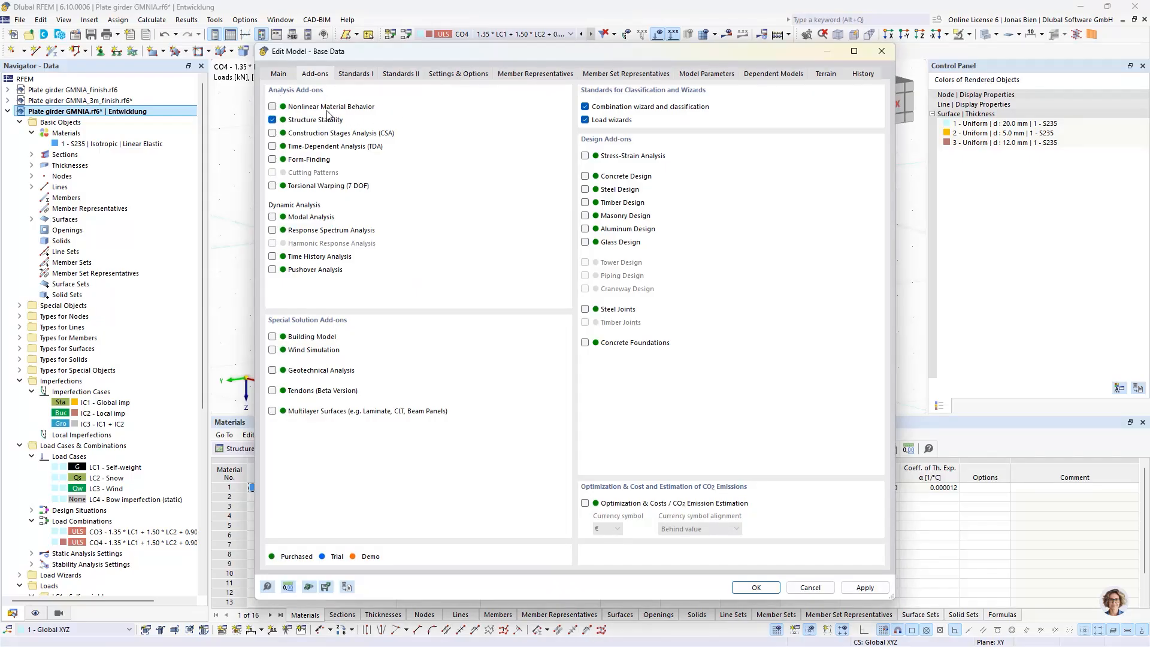
left_click(273, 107)
left_click(754, 588)
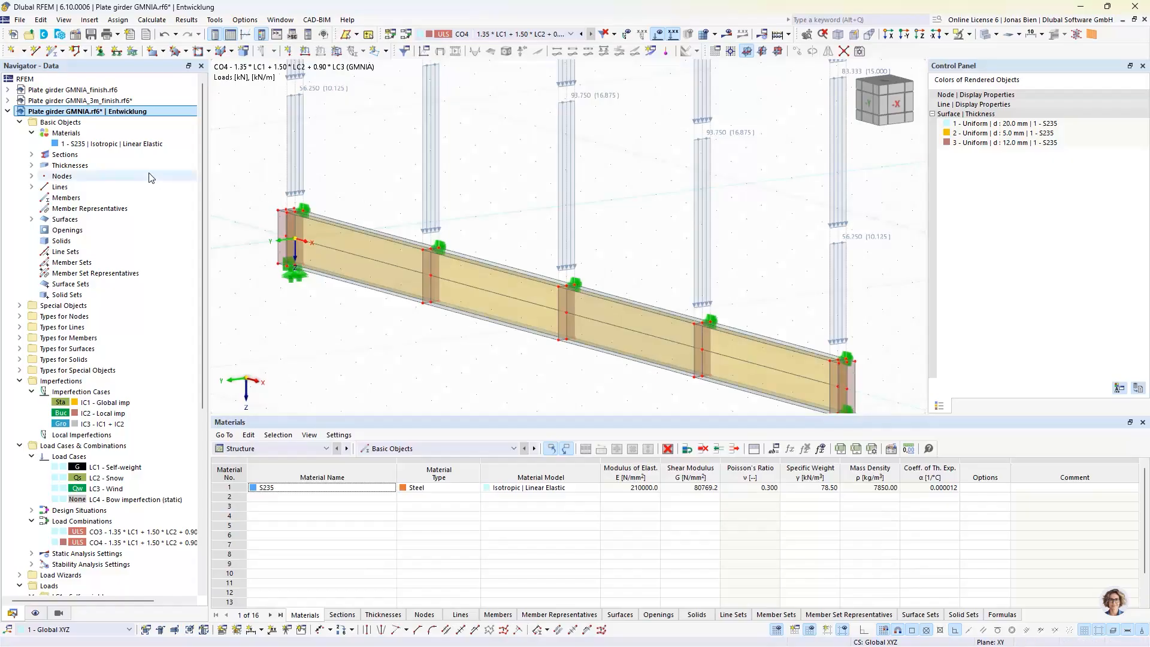
Set the material model of steel S235 to Isotropic | Plastic (Surfaces/Solids)
left_click(71, 145)
double_click(70, 145)
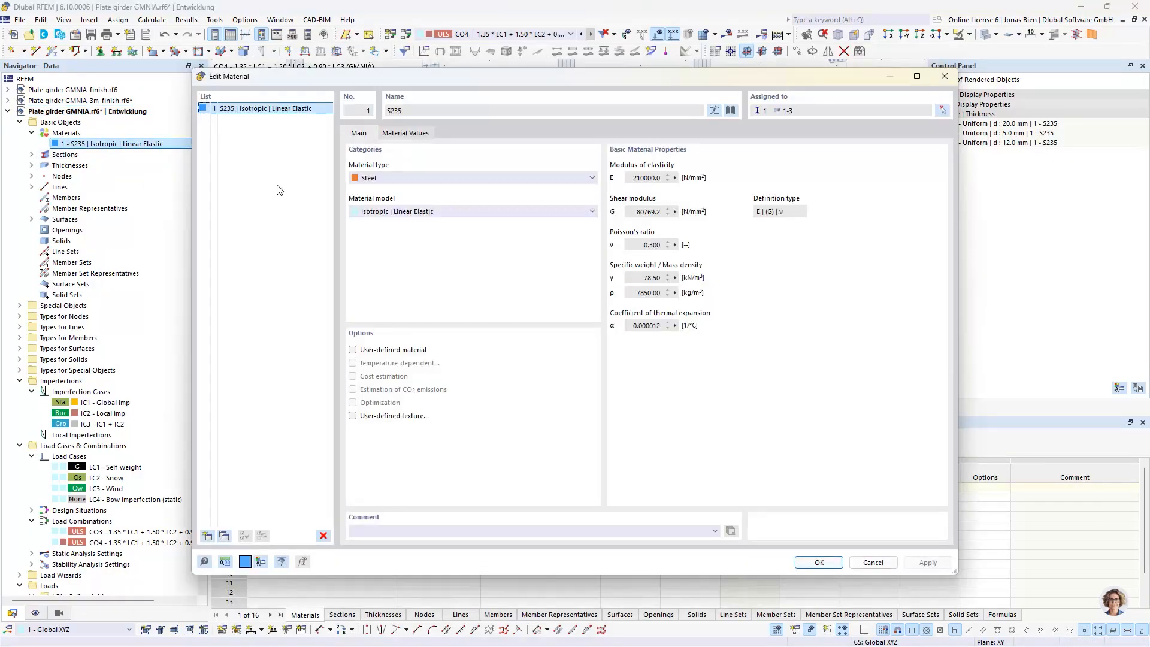
left_click(401, 212)
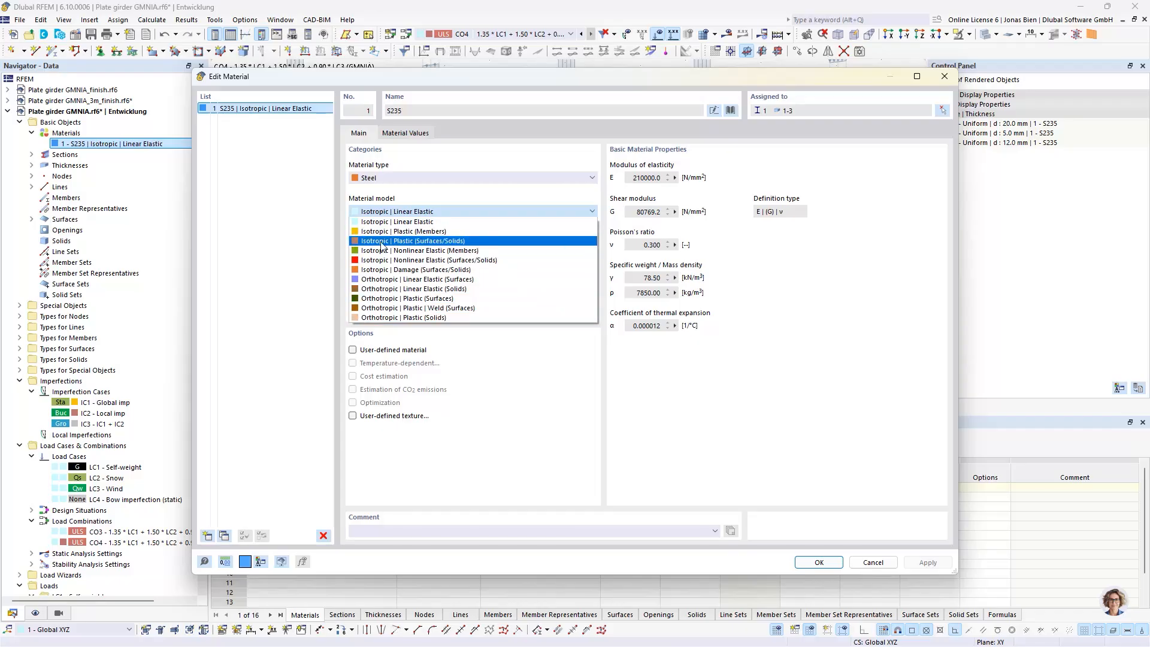
left_click(419, 243)
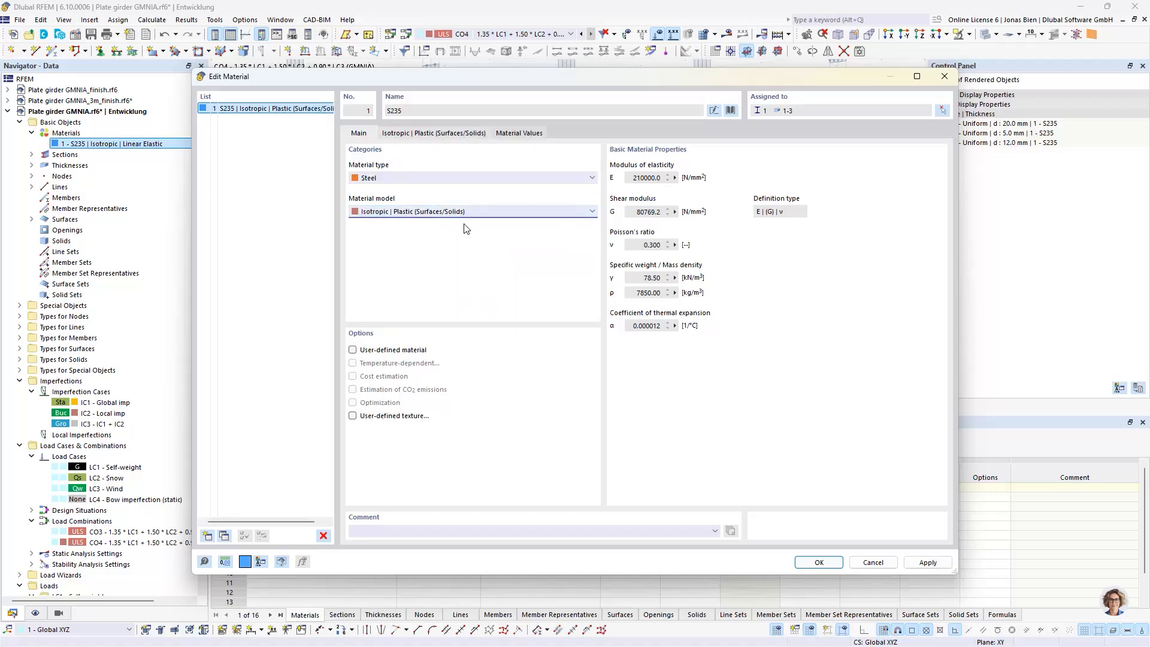
Give the plastic S235 material a bilinear diagram with a plastic modulus Ep and a yield strength of 235 N/mm²
left_click(423, 137)
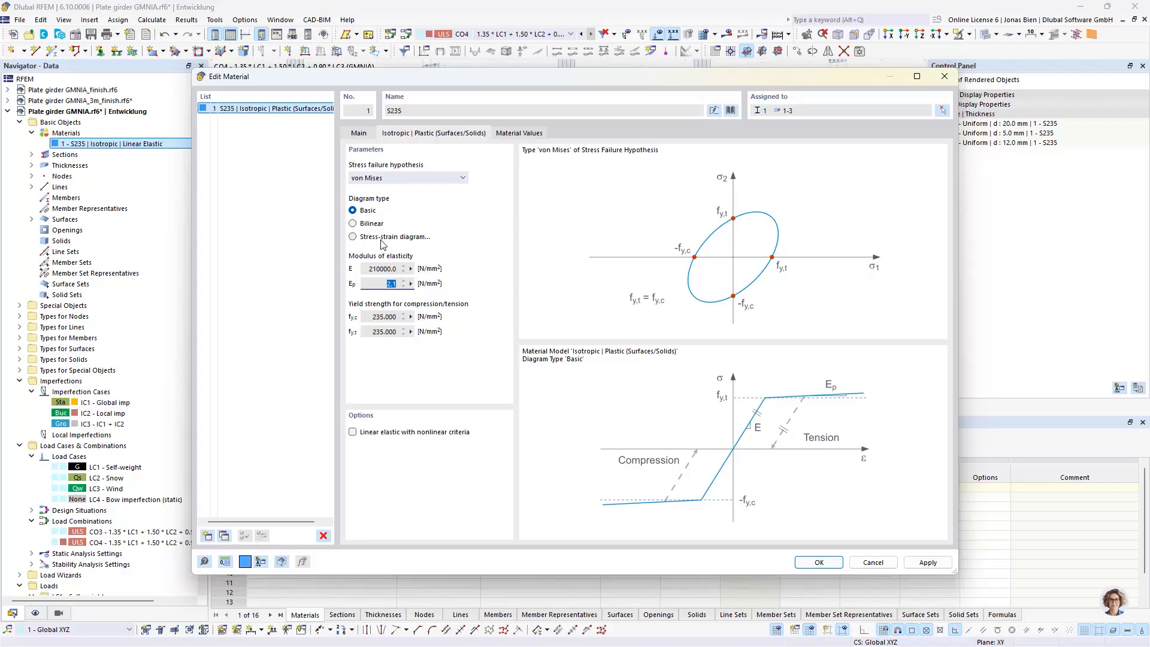
left_click(360, 236)
left_click(358, 225)
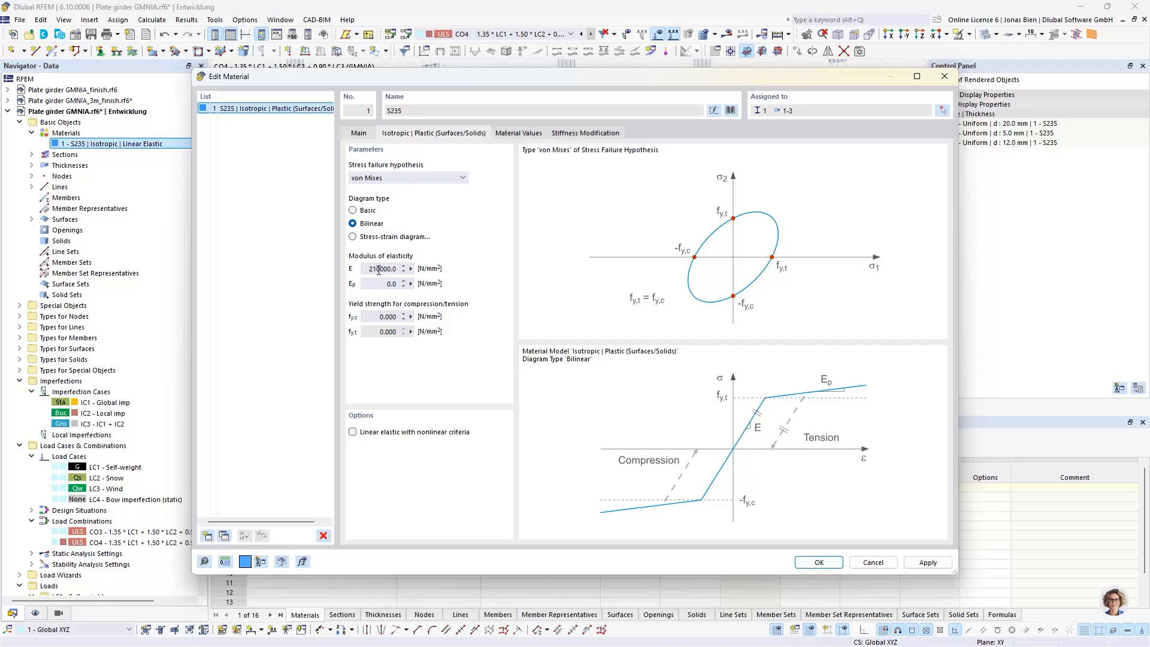
left_click_drag(379, 269, 369, 269)
key("ctrl+c")
double_click(393, 284)
key("ctrl+v")
left_click(379, 317)
type("235")
left_click(381, 280)
left_click(359, 133)
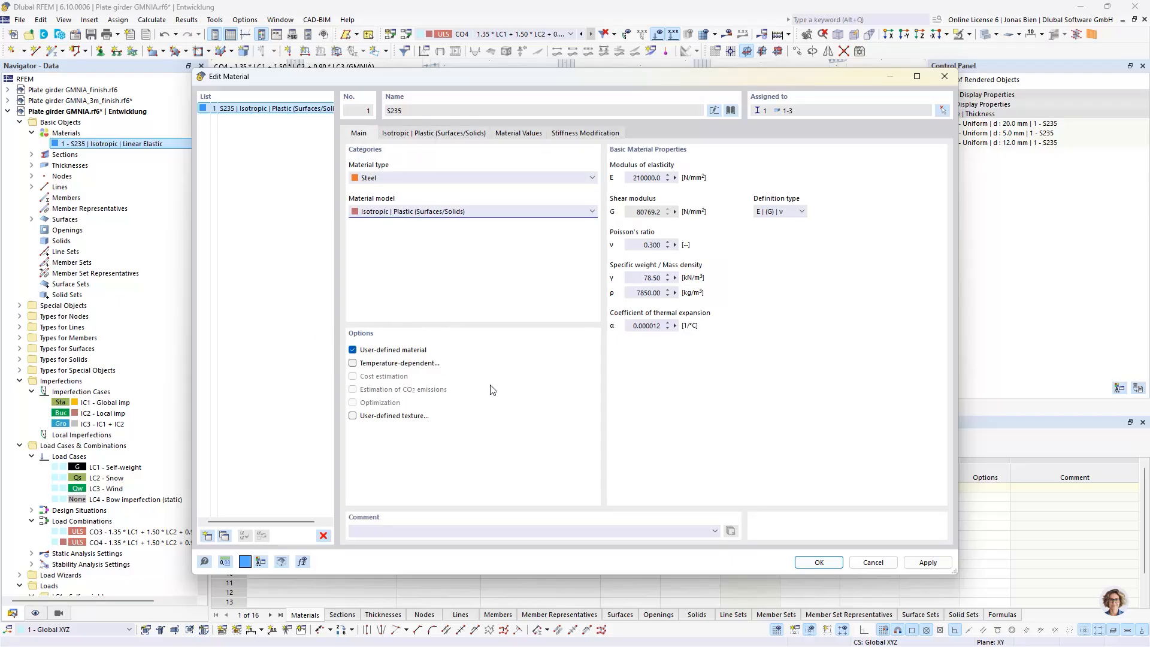
left_click(818, 562)
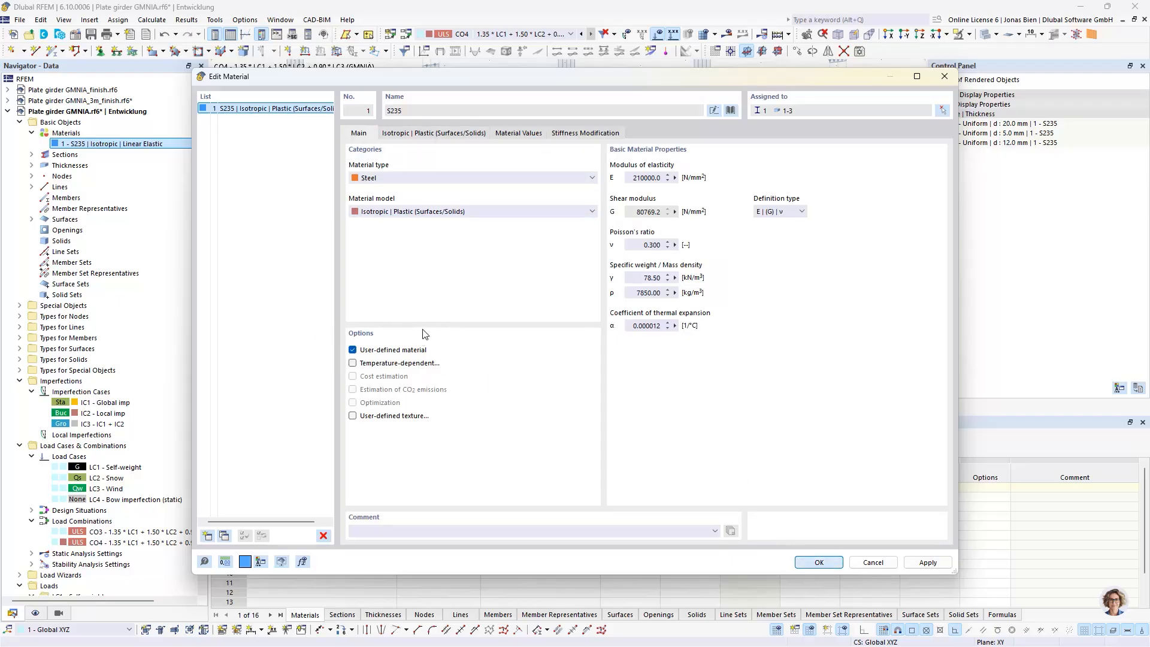
scroll(468, 298, "down", 2)
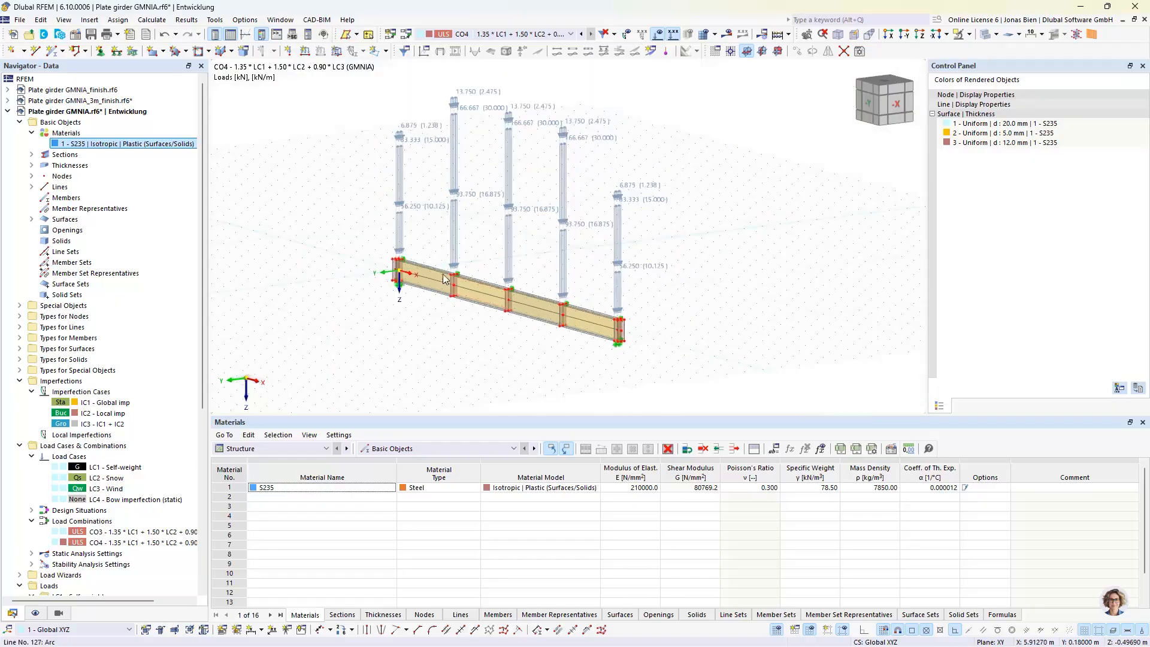
middle_click_drag(442, 281, 623, 282, "ctrl")
middle_click_drag(486, 257, 533, 275)
scroll(525, 278, "up", 1)
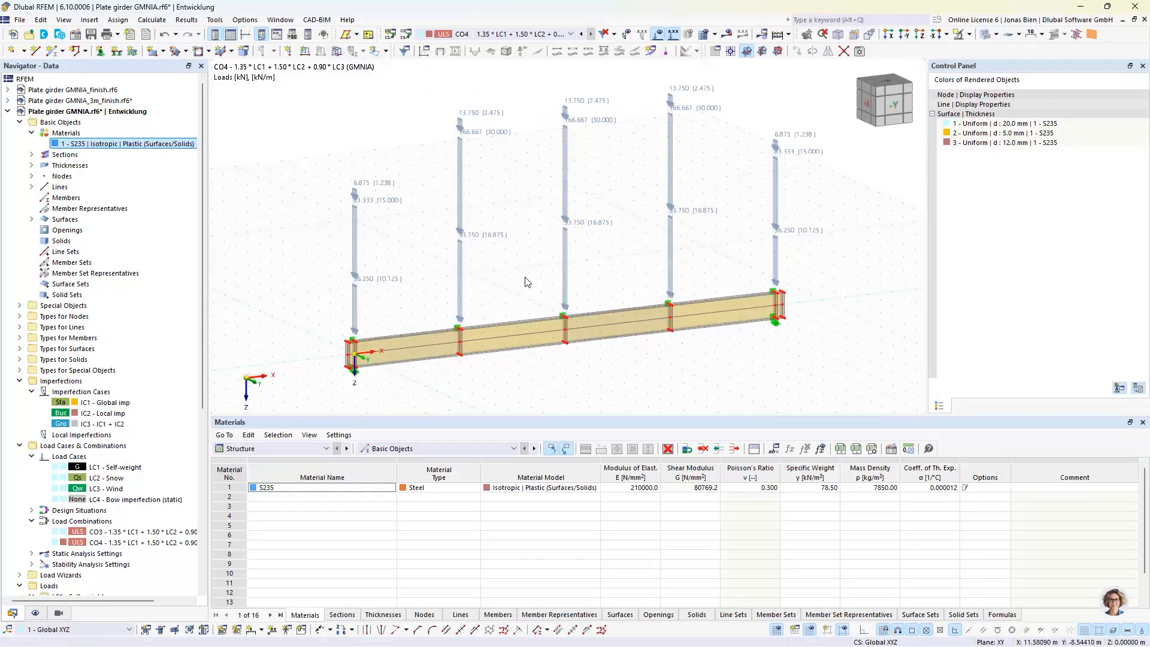
key("alt+Tab")
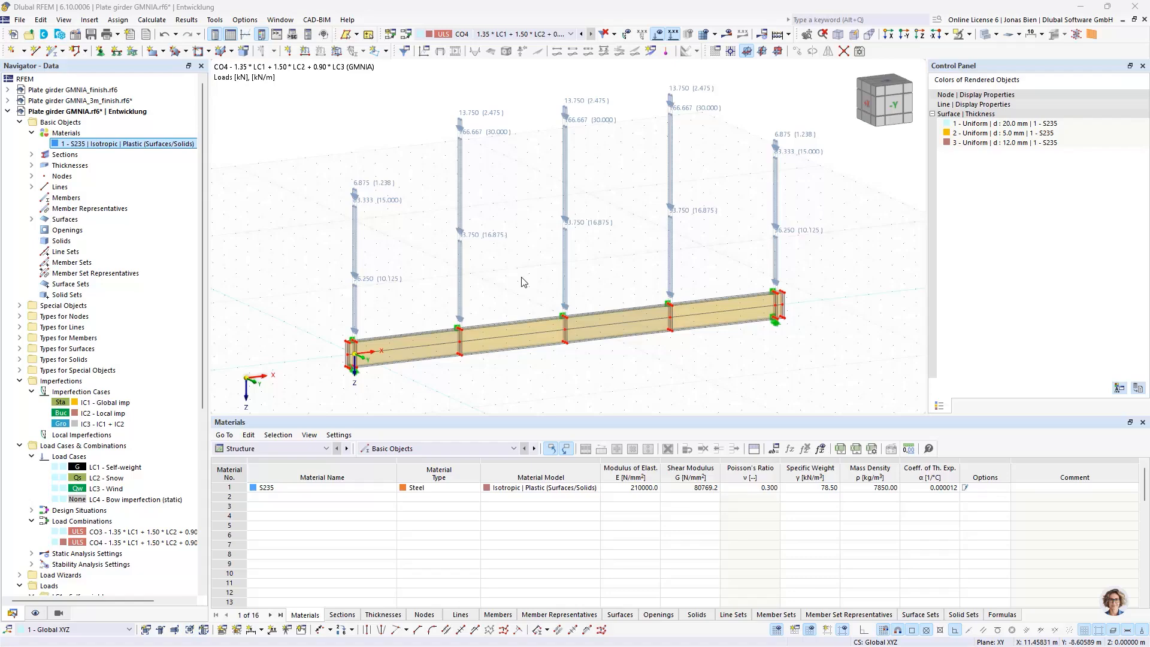
Switch to the model Plate girder GMNIA_finish and inspect its local buckling shape imperfection case IC1
left_click(90, 90)
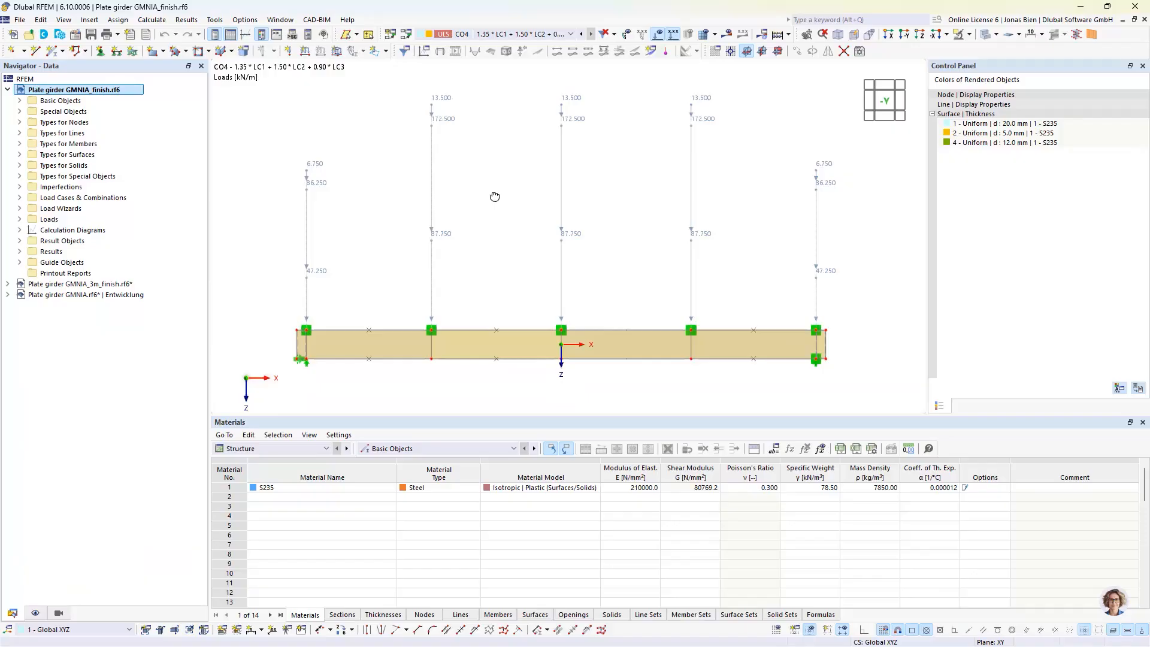
middle_click_drag(495, 197, 546, 234, "ctrl")
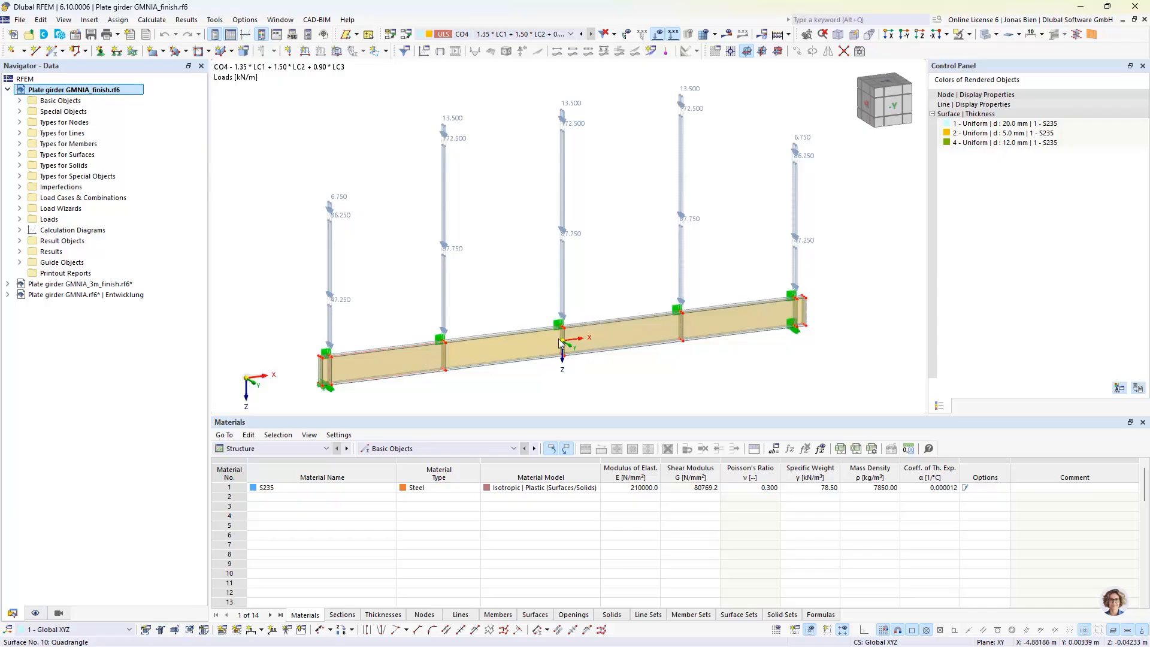
left_click(19, 187)
left_click(32, 197)
left_click(117, 208)
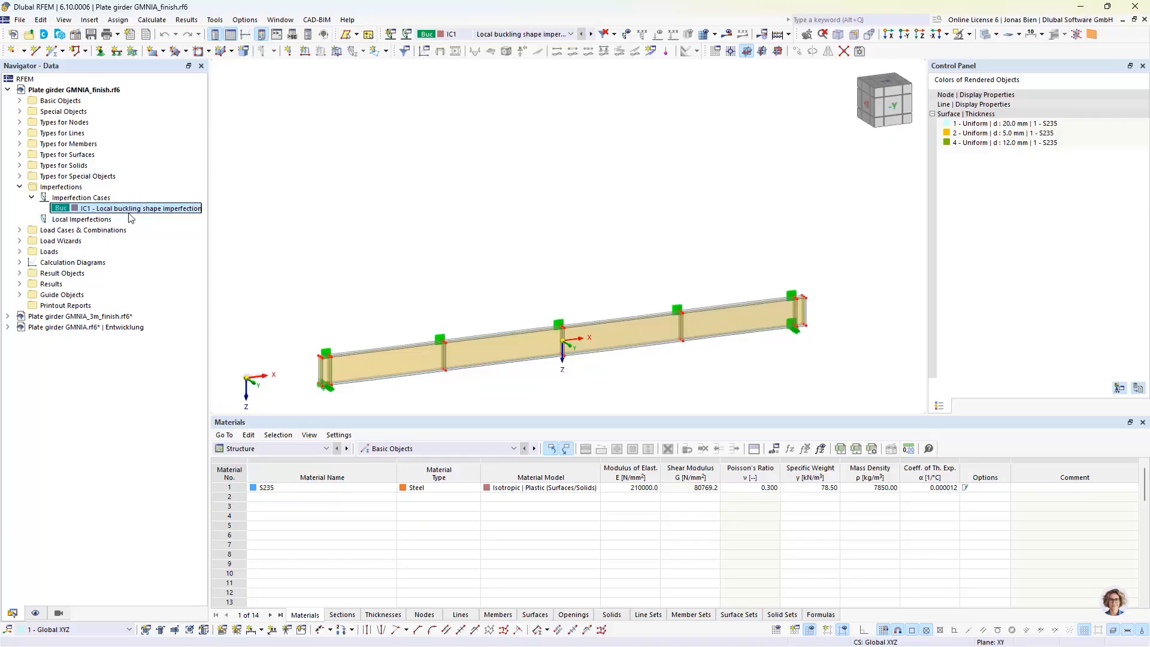
left_click(20, 187)
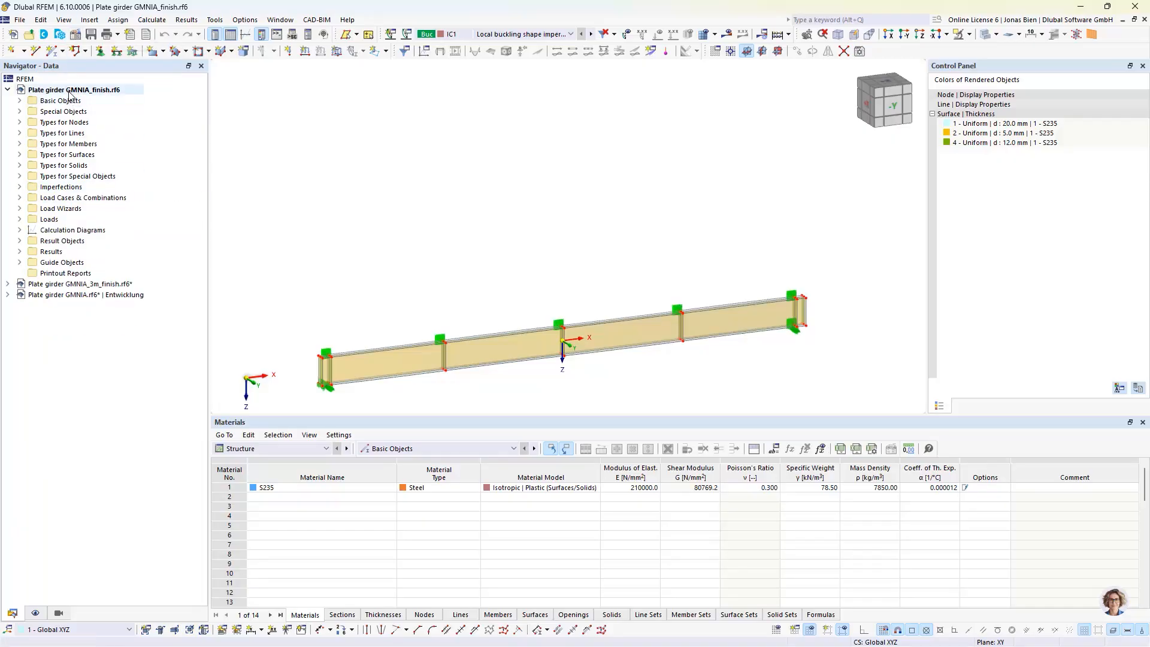
Review the global parameters for imperfections and plate dimensions in the finished model without changing them
left_click(40, 19)
left_click(83, 445)
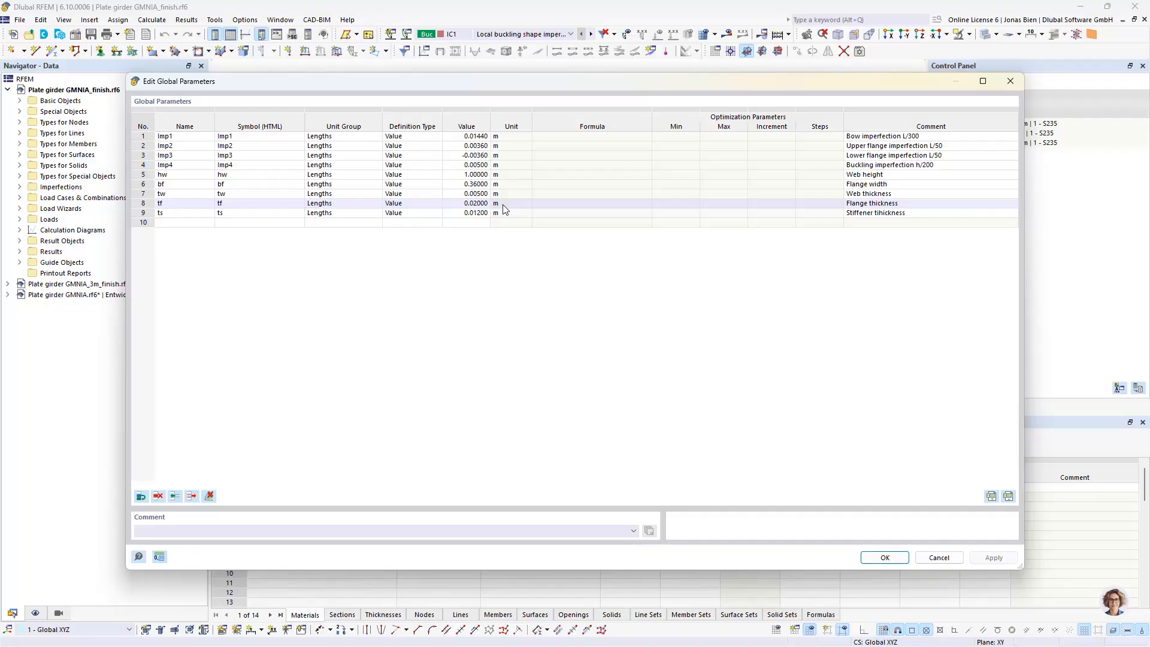
left_click(939, 557)
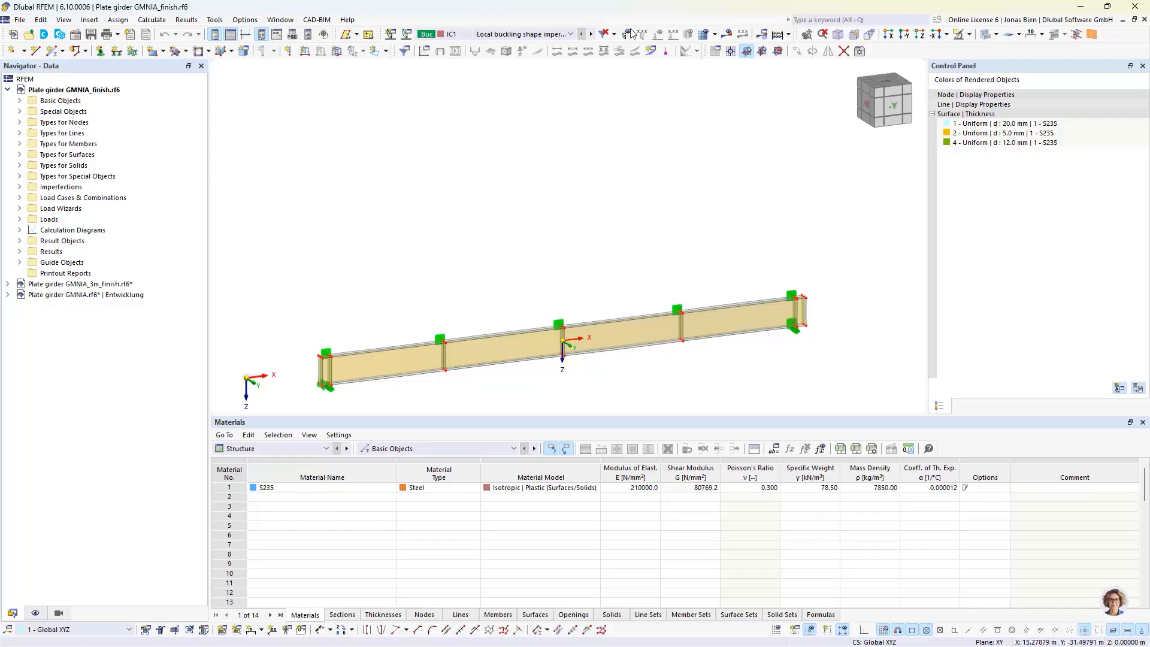
Display the global deformations of imperfection case IC1 and of load combination CO4, facing the girder along the -Y view
left_click(727, 35)
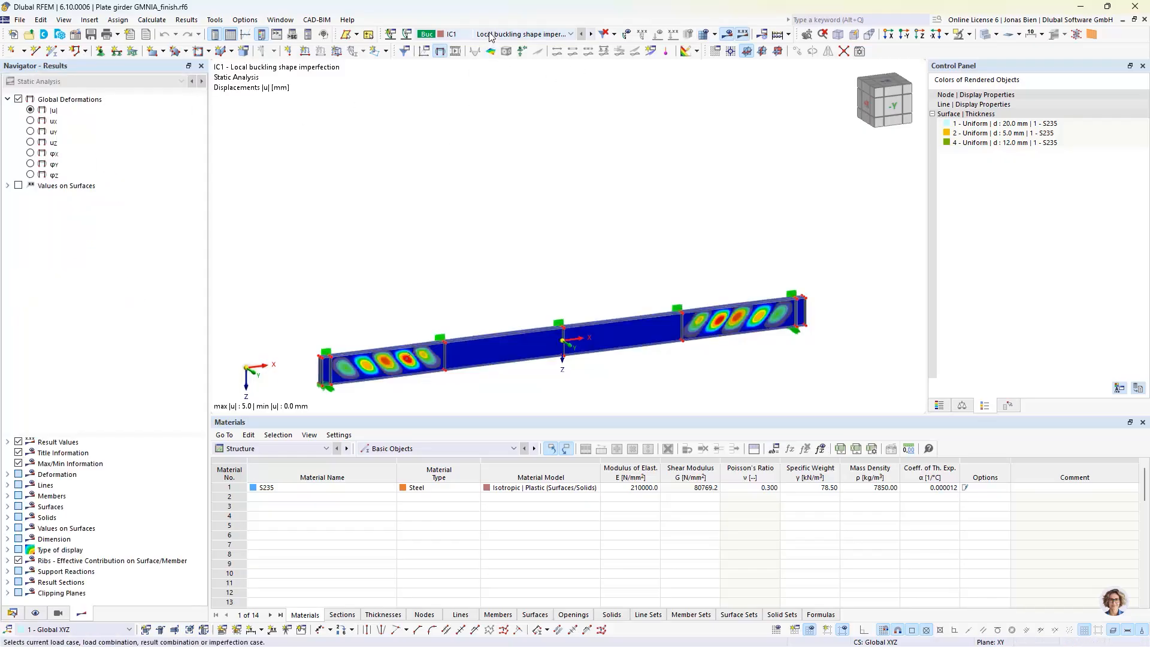
left_click(527, 34)
left_click(486, 102)
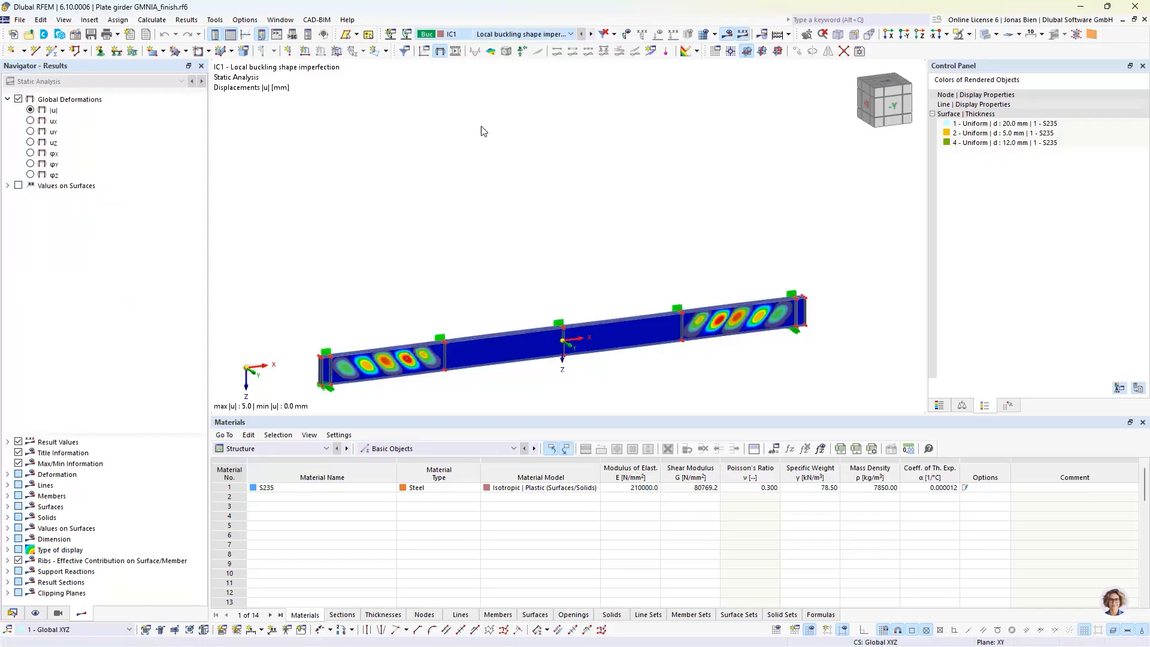
left_click(891, 108)
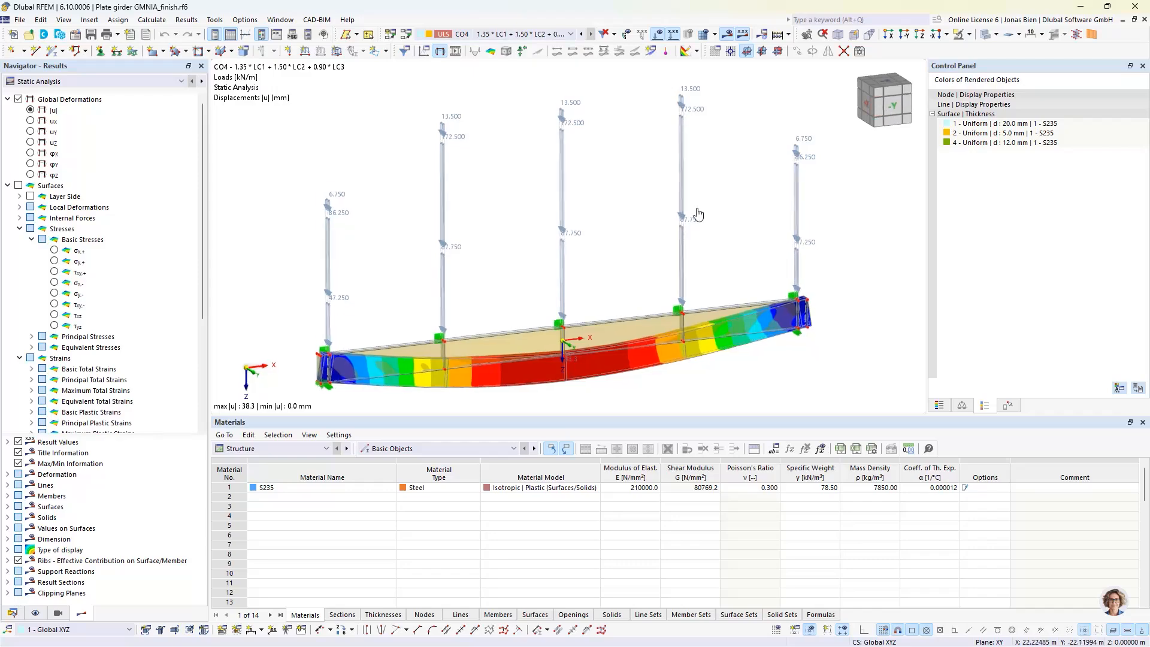
Examine the non-linear stability analysis deformations of CO4 over its load increments, viewing the girder along +X with the loads hidden
left_click(138, 82)
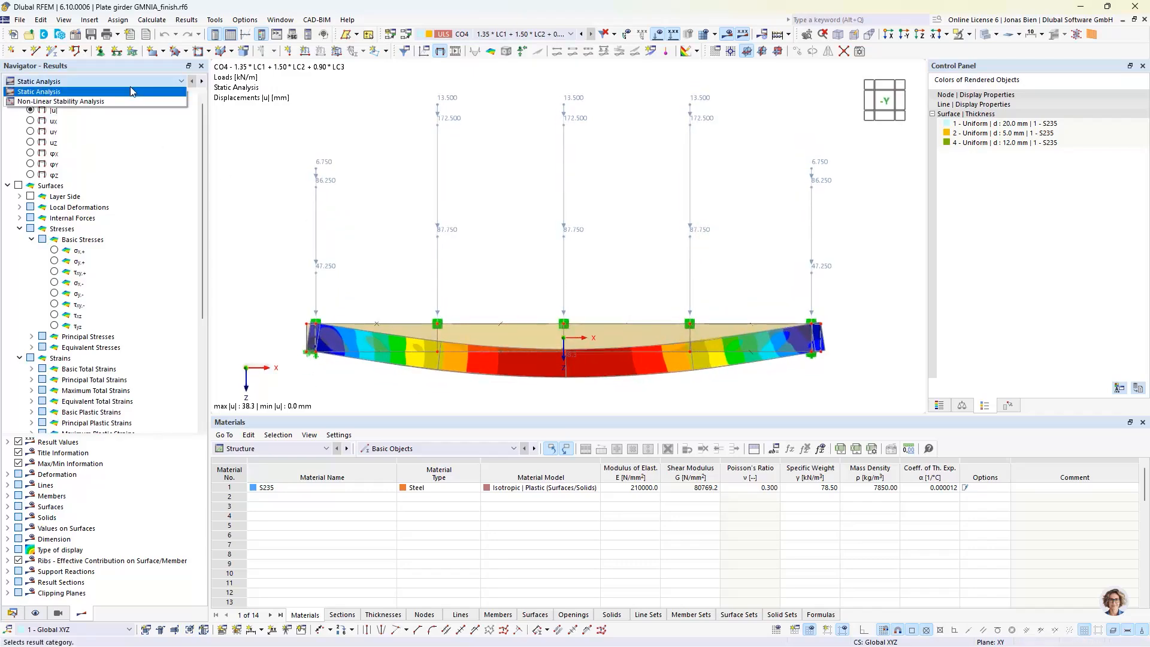
left_click(105, 101)
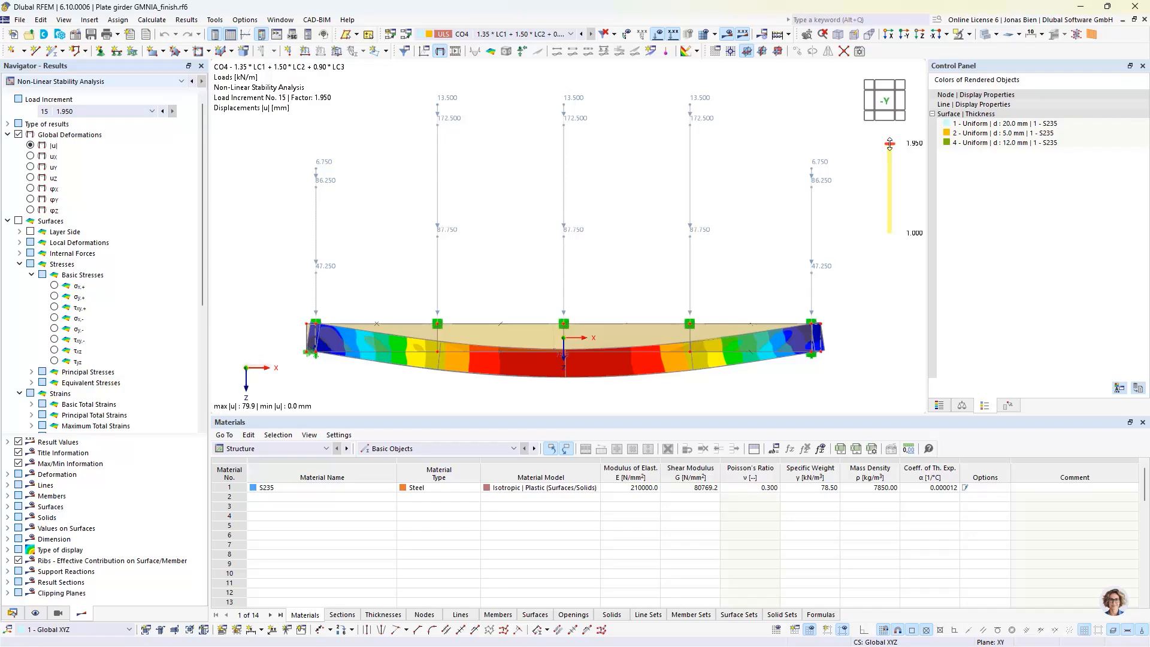
left_click_drag(890, 144, 890, 171)
left_click(870, 100)
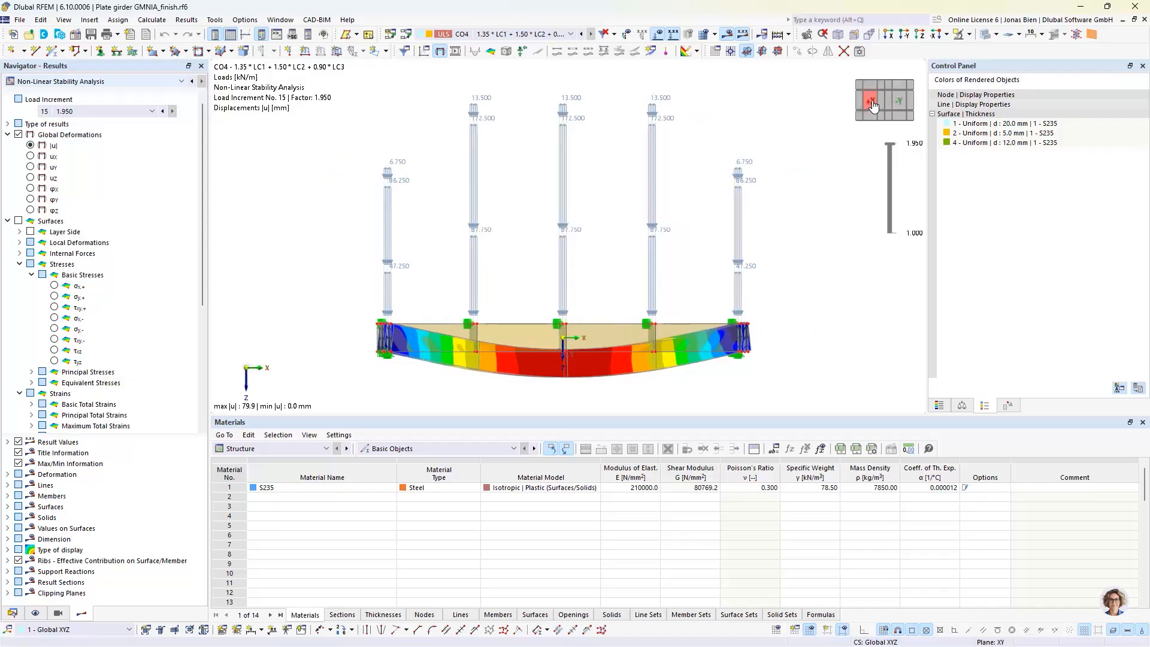
left_click(659, 33)
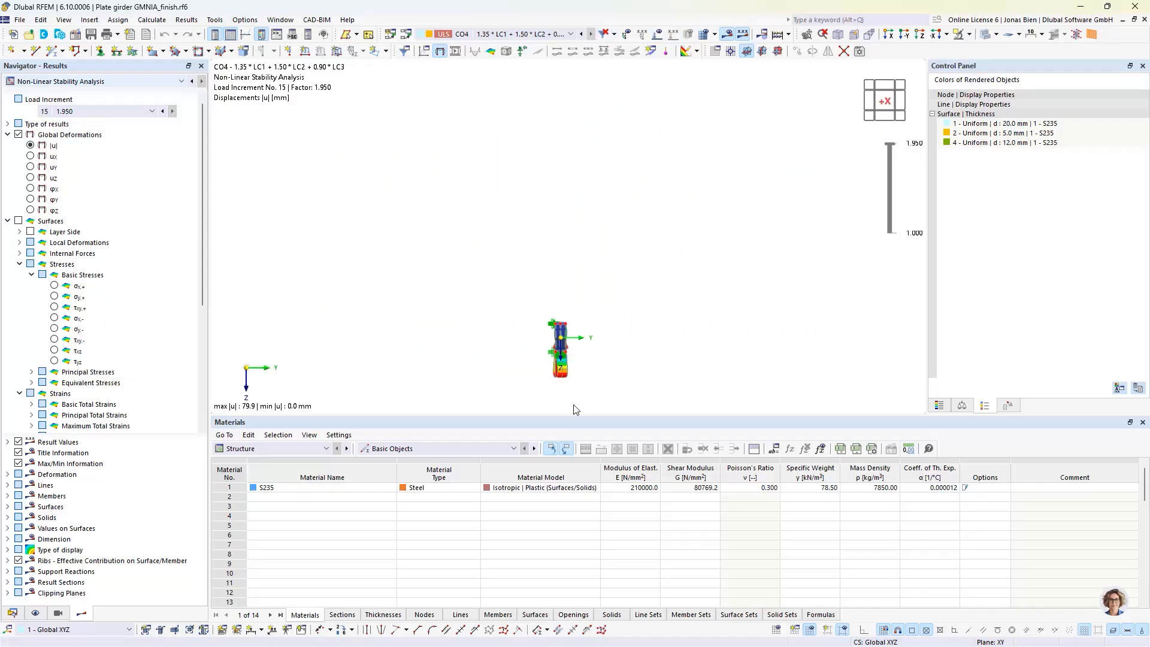
Fit the girder in the view and hide the model objects so only the CO4 deformation results are displayed
key("F8")
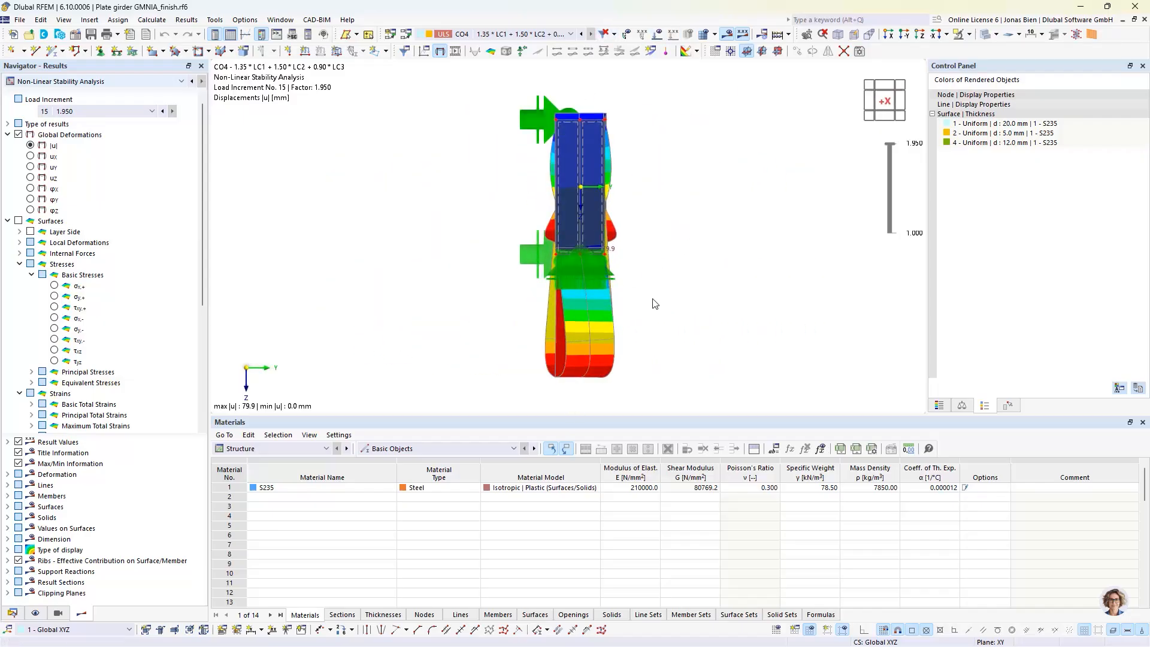
left_click(58, 613)
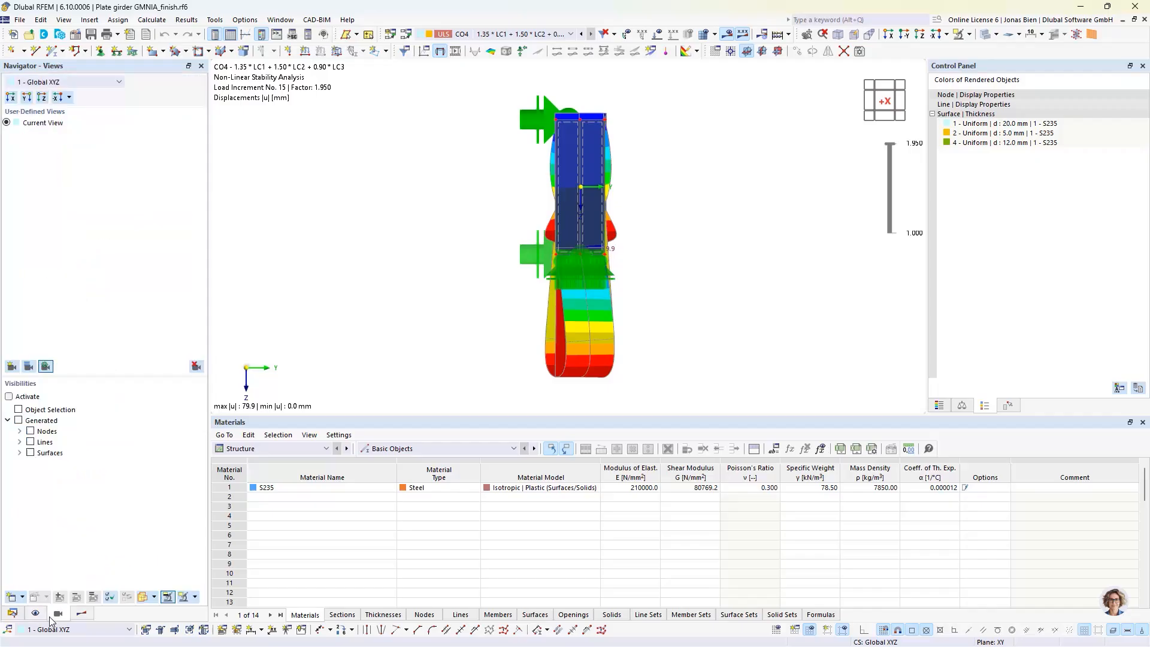
left_click(36, 613)
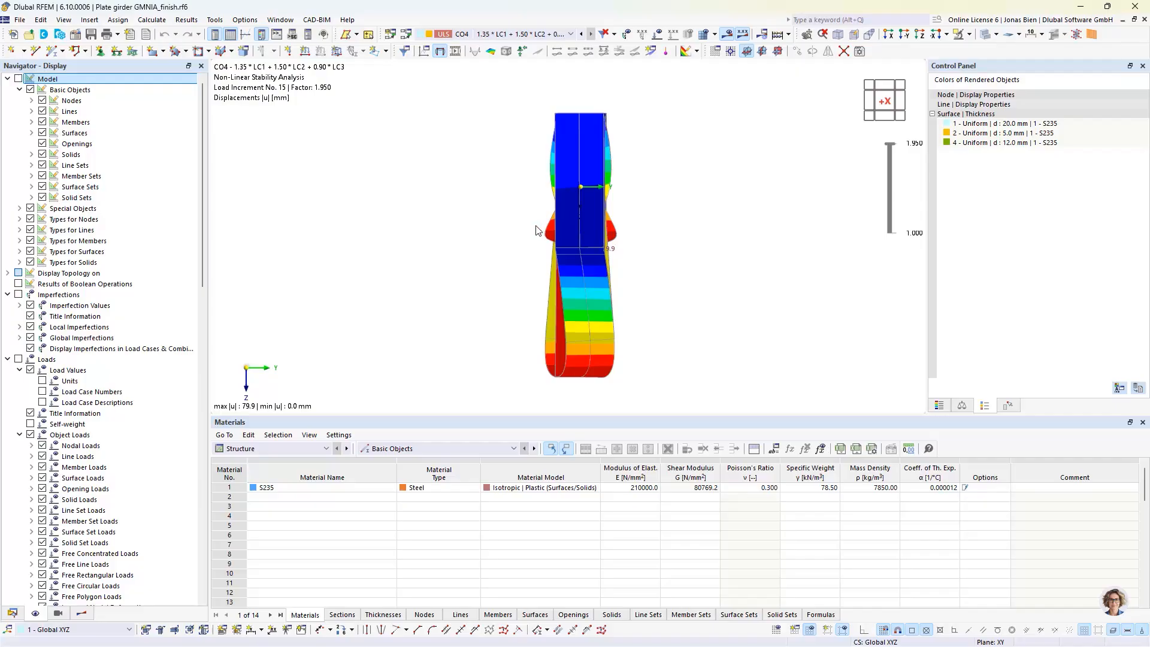
left_click(82, 613)
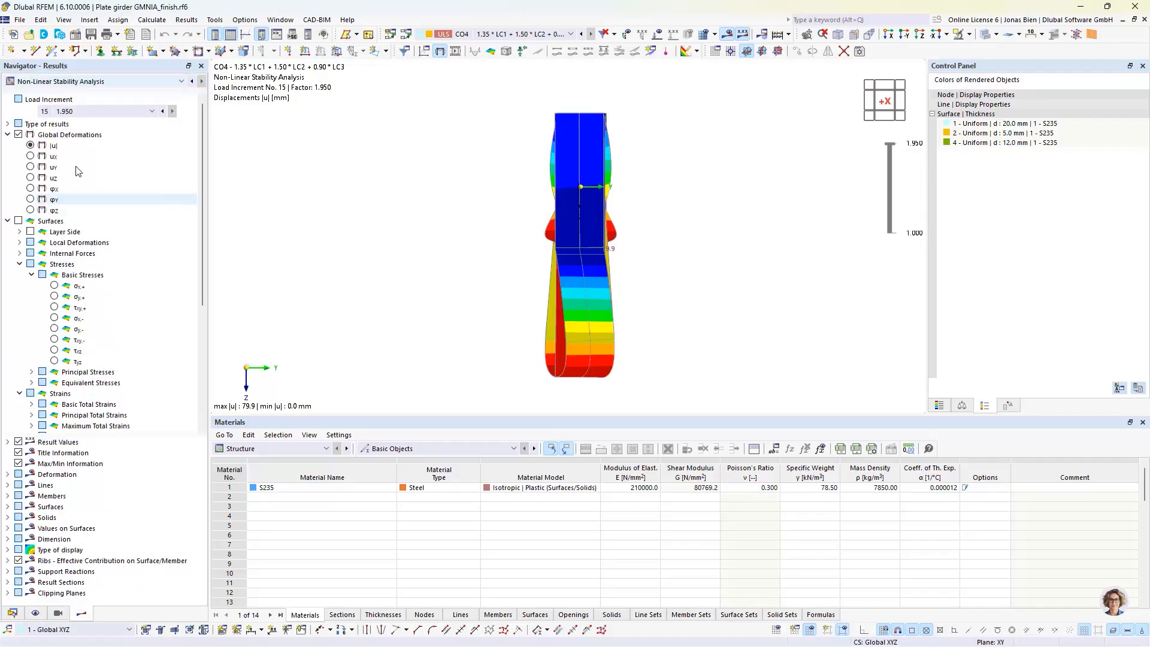
Animate the CO4 deformations over the load increments and view the deformed girder in an oblique 3D view
right_click(89, 112)
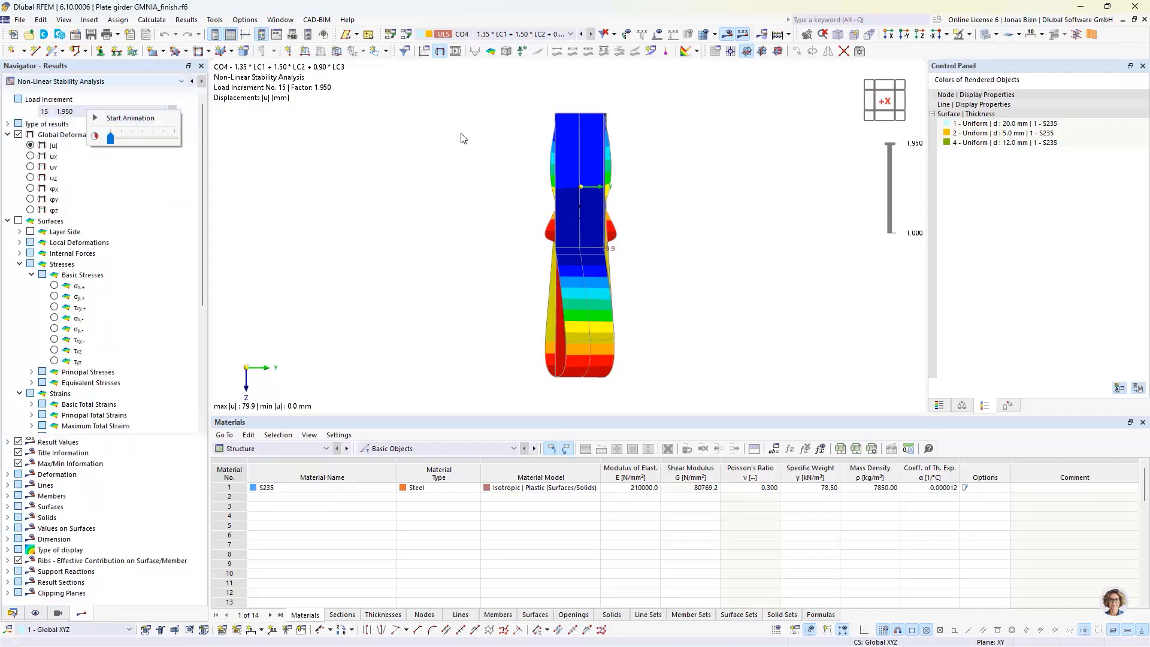
left_click(102, 119)
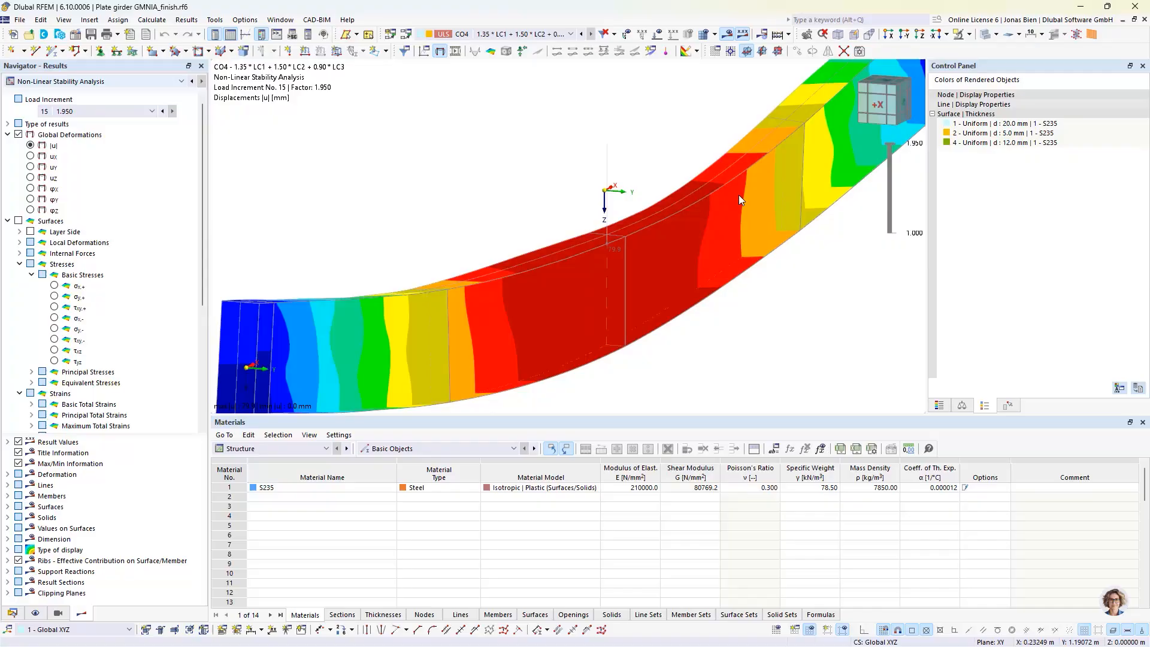
scroll(738, 195, "down", 5)
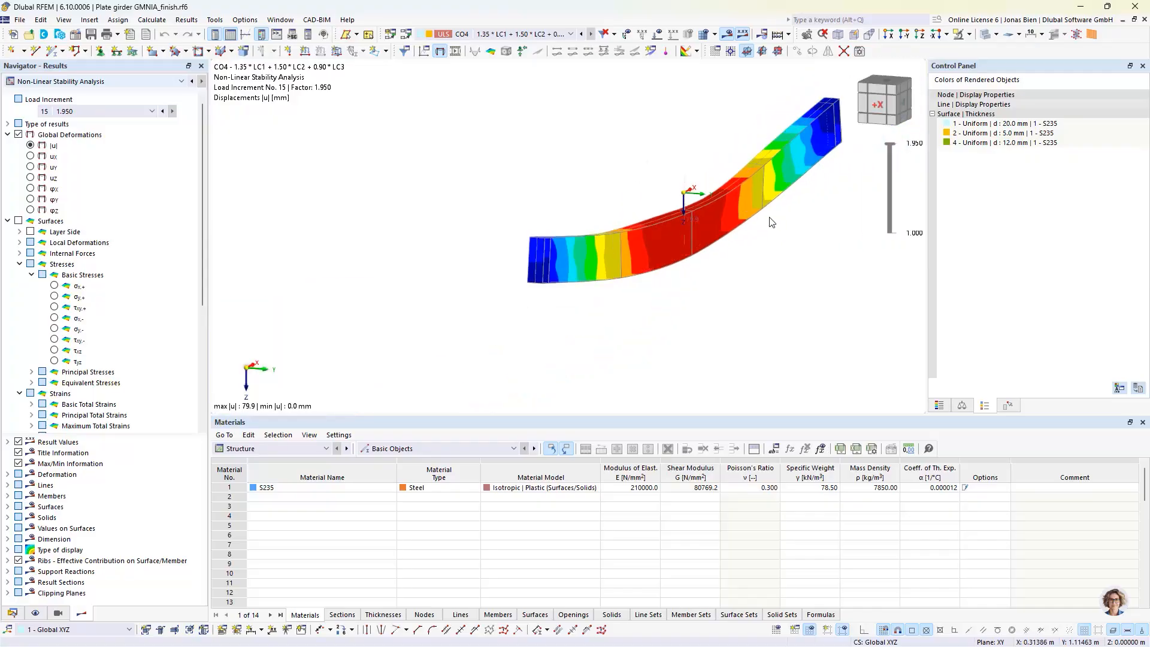
middle_click_drag(769, 217, 641, 240, "ctrl")
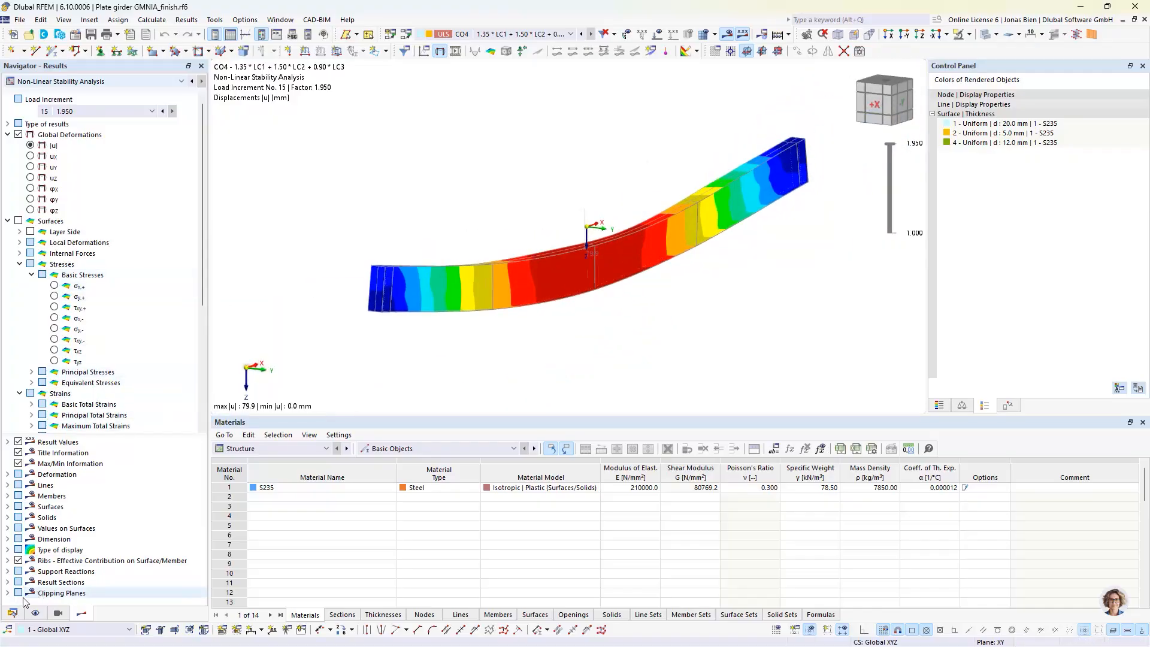
Review the calculation diagram of CO4 load factor against maximum deformation |u|, closing it without applying changes
left_click(12, 613)
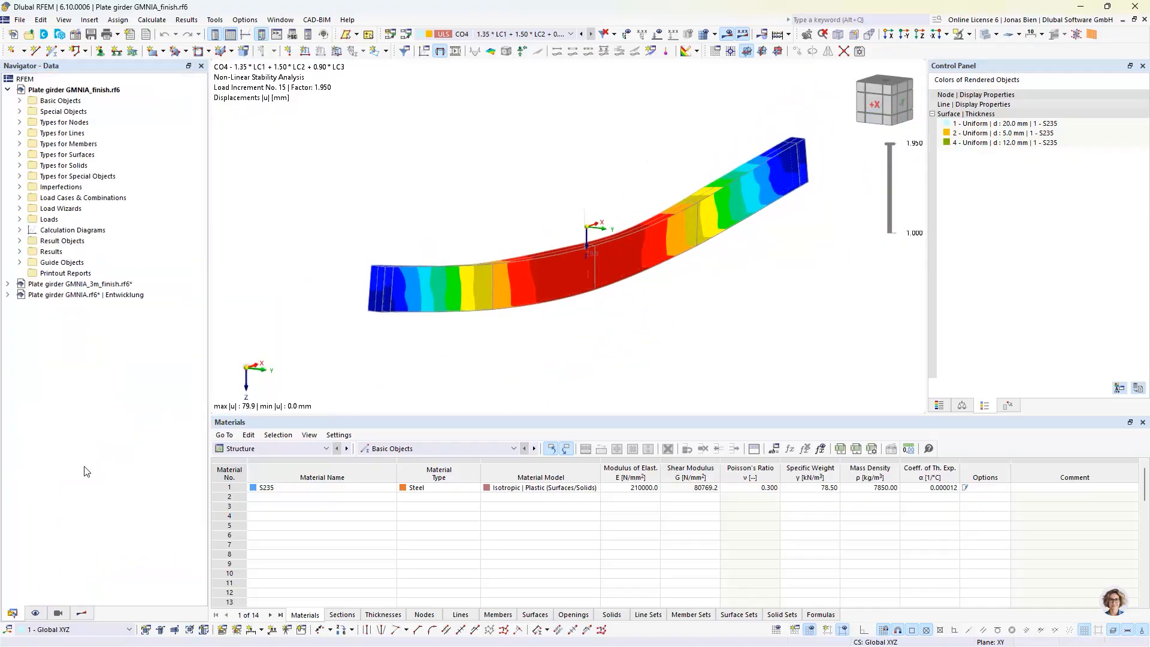
left_click(20, 230)
double_click(72, 241)
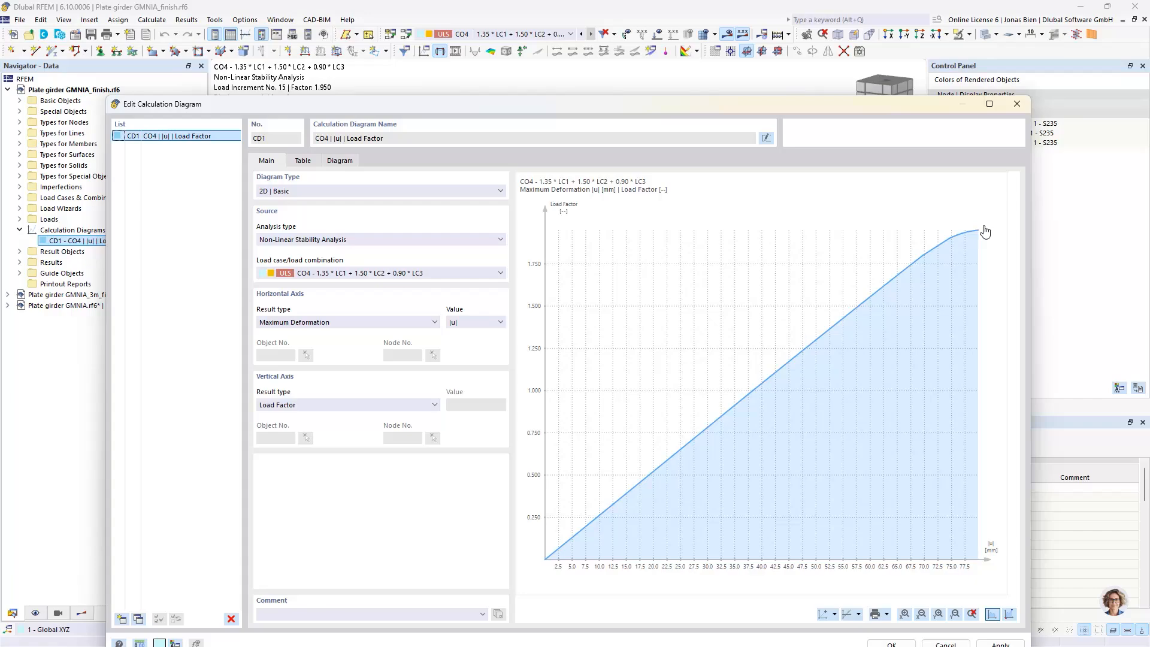
mouse_move(982, 235)
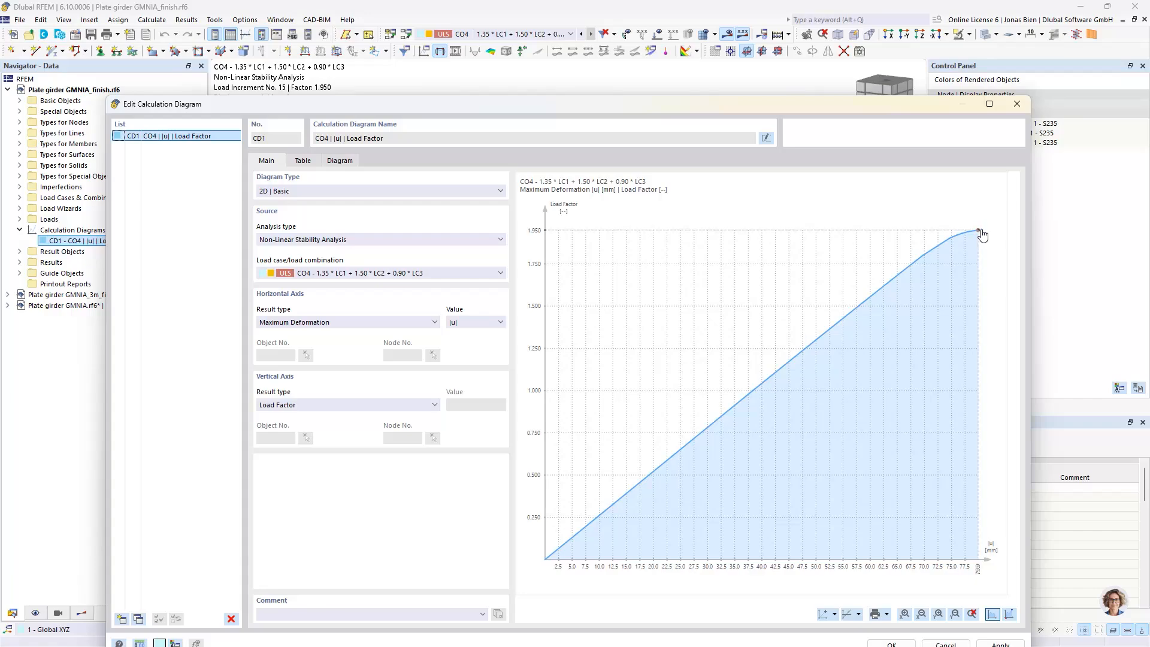
left_click(1019, 106)
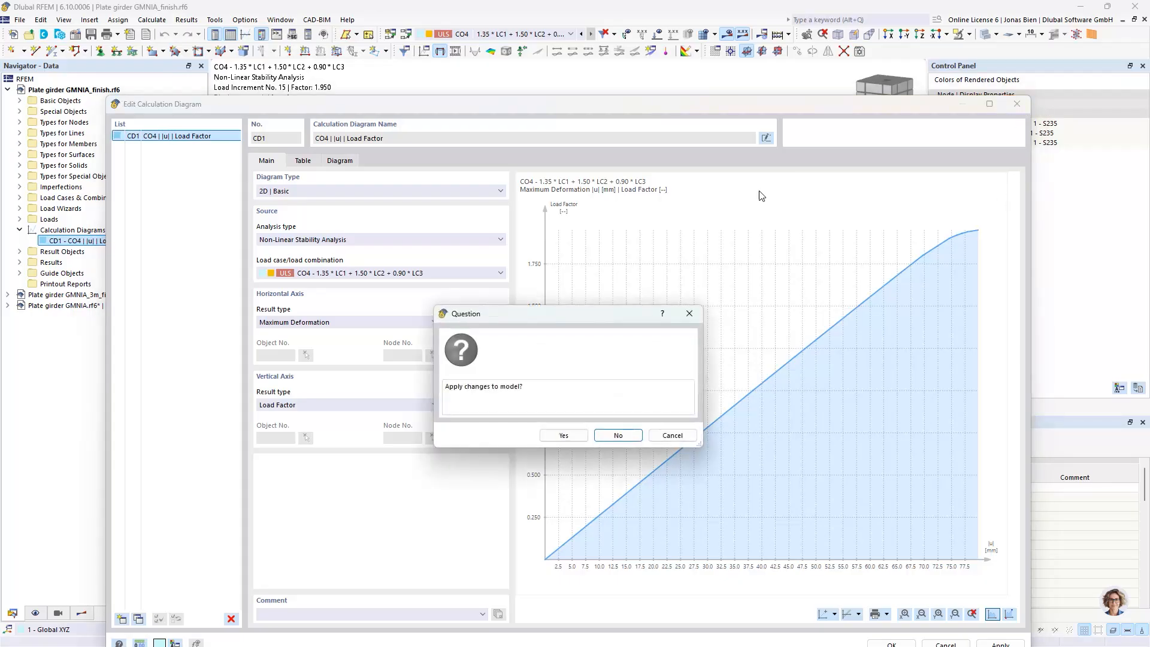
left_click(620, 436)
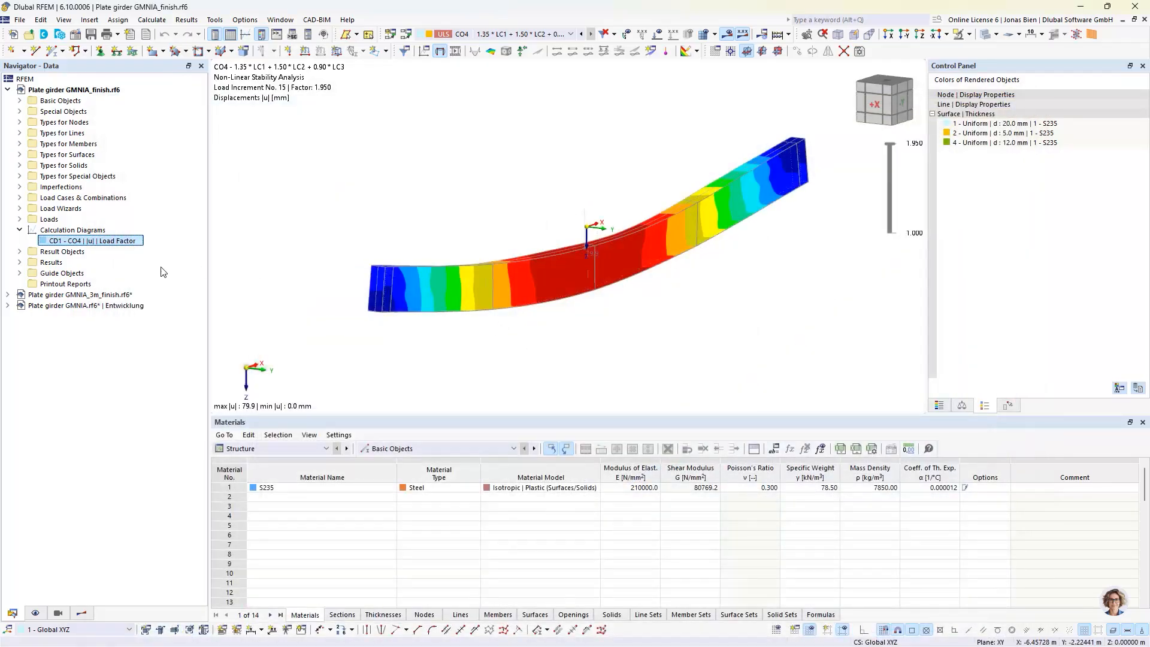
Display the von Mises equivalent plastic strains of CO4 on the surfaces together with their colour scale
left_click(81, 613)
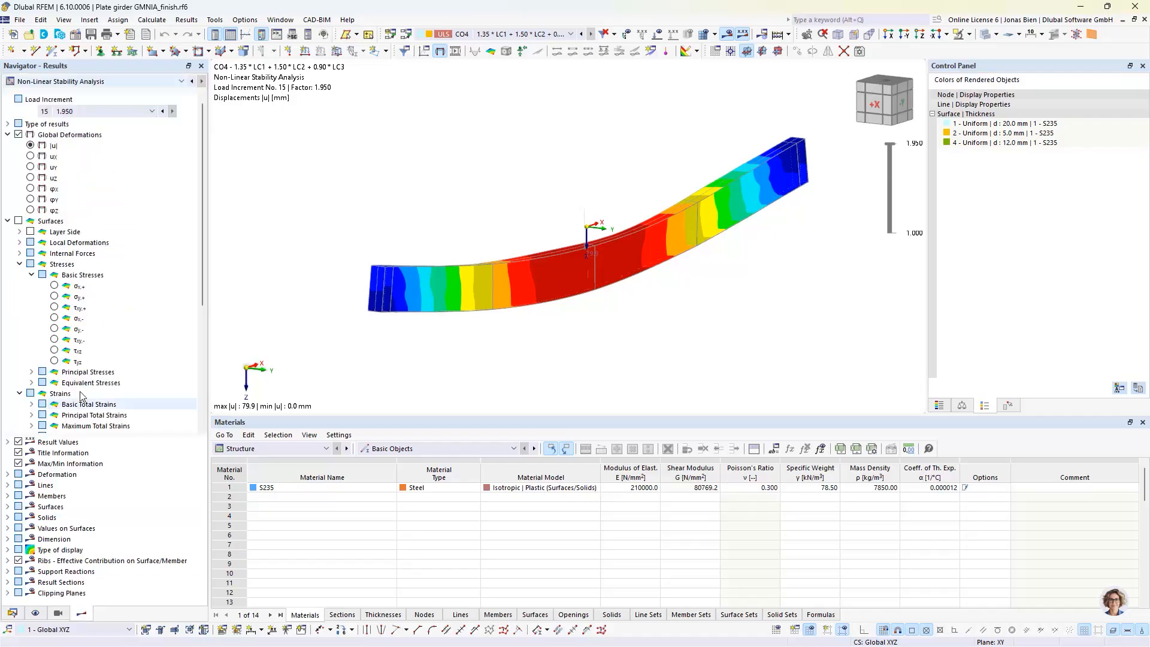
scroll(72, 340, "down", 4)
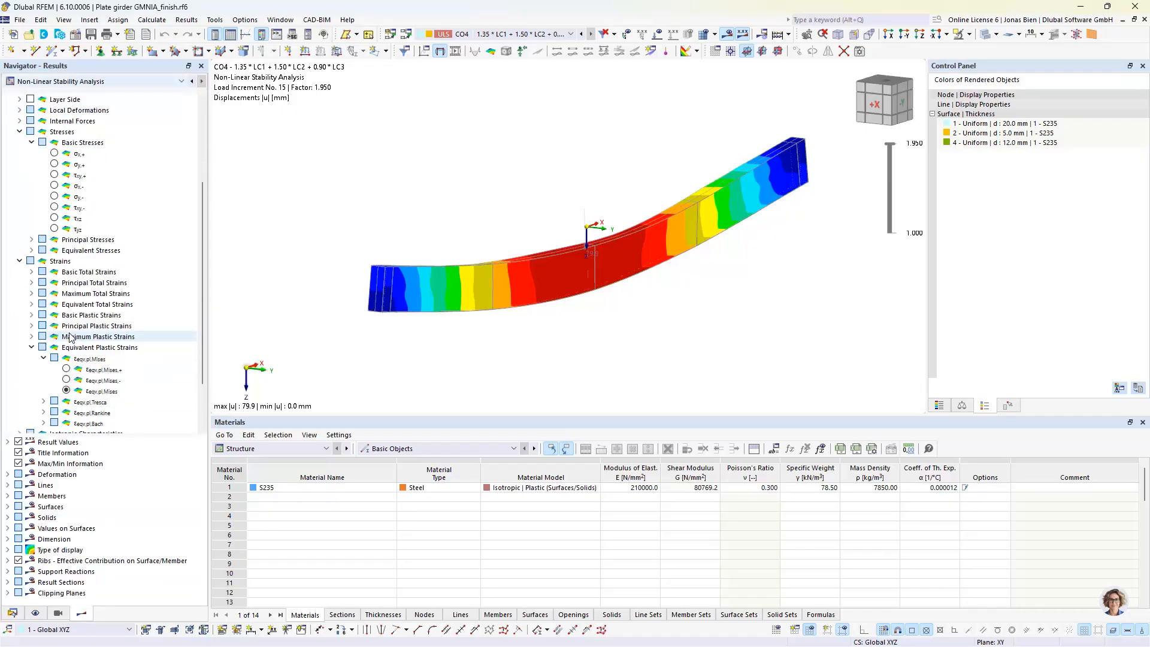
left_click(66, 390)
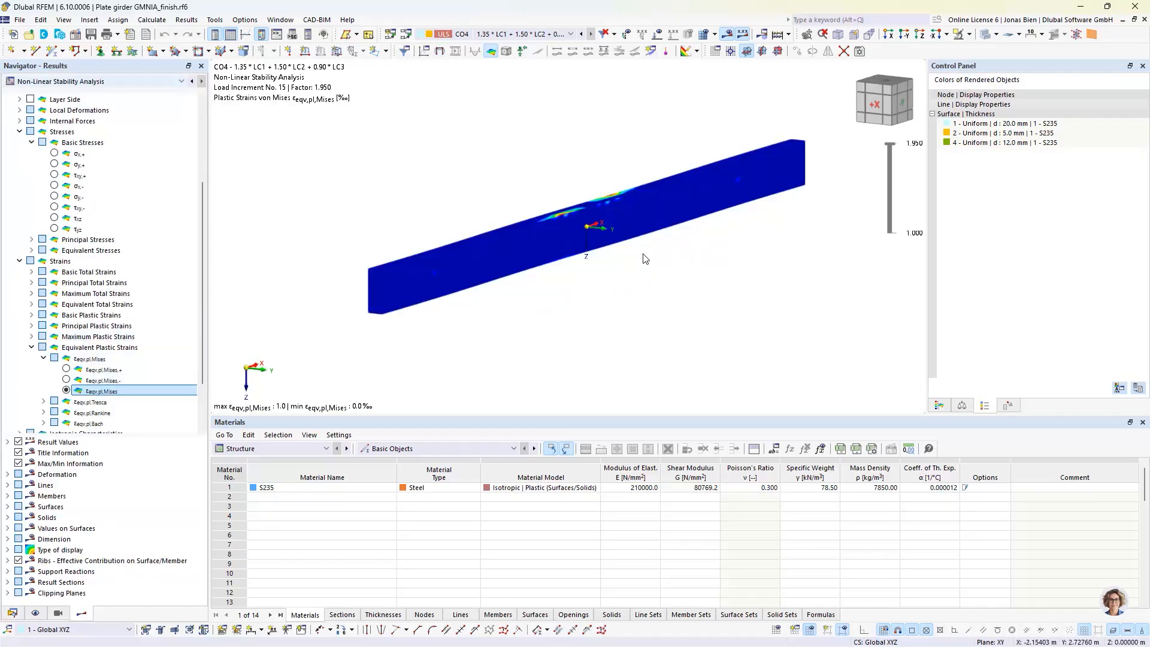
middle_click_drag(637, 226, 633, 231)
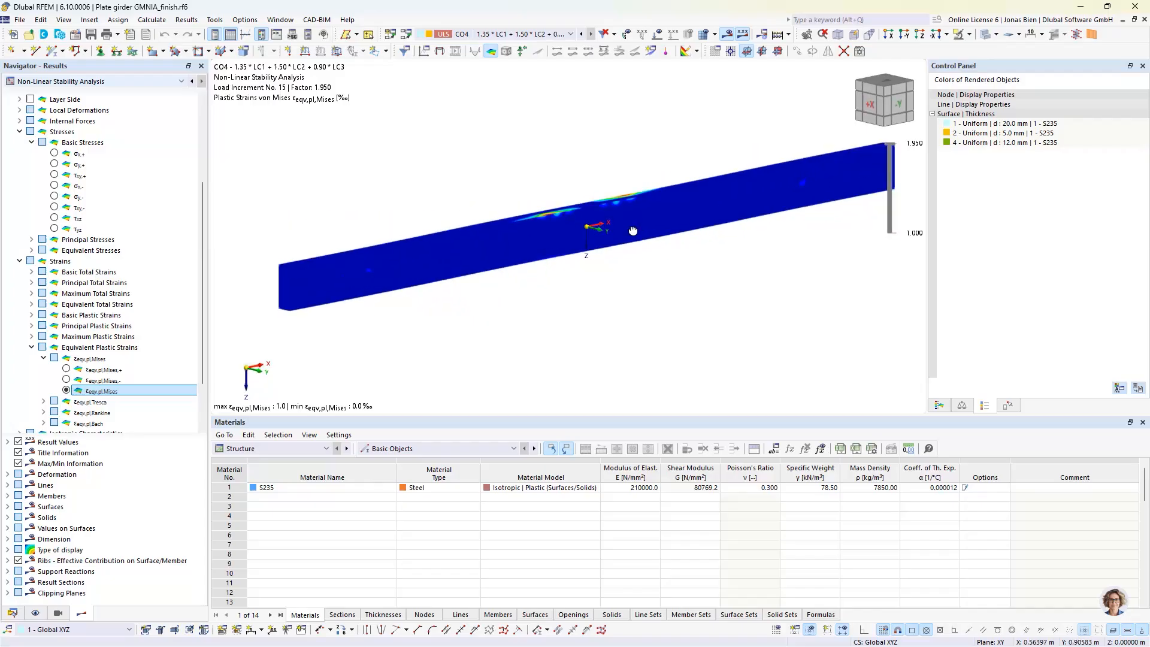
left_click(939, 407)
middle_click_drag(698, 285, 720, 293)
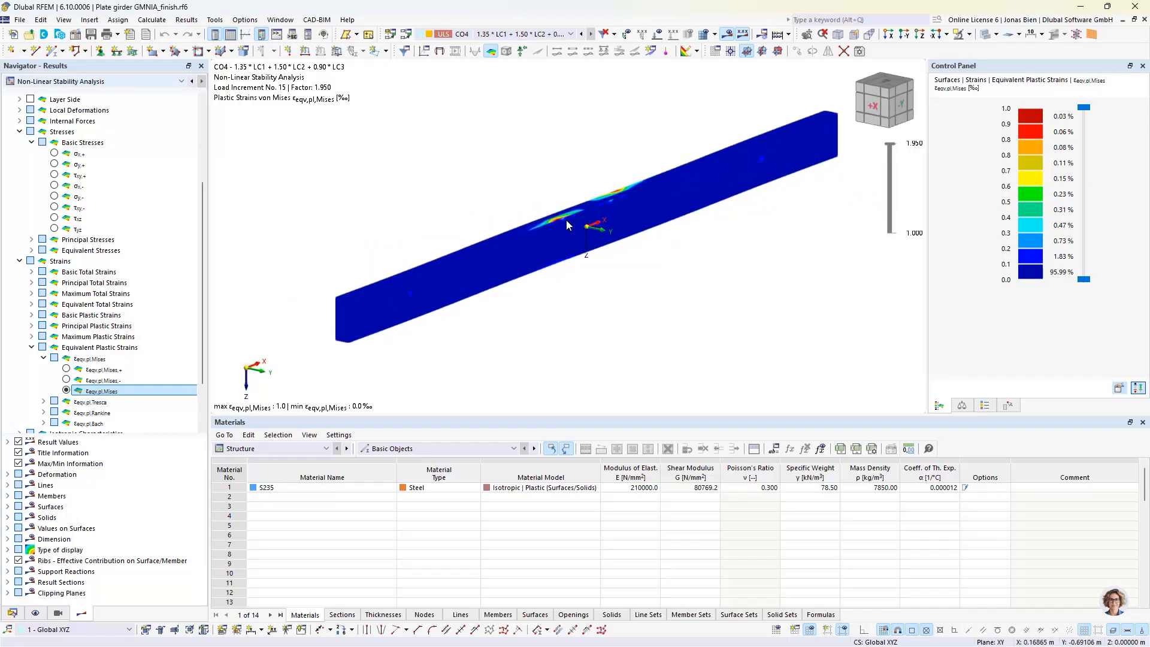
Examine the equivalent plastic strain distribution around the girder's midspan, close up and from several viewing angles
scroll(566, 220, "up", 3)
middle_click_drag(550, 154, 561, 226)
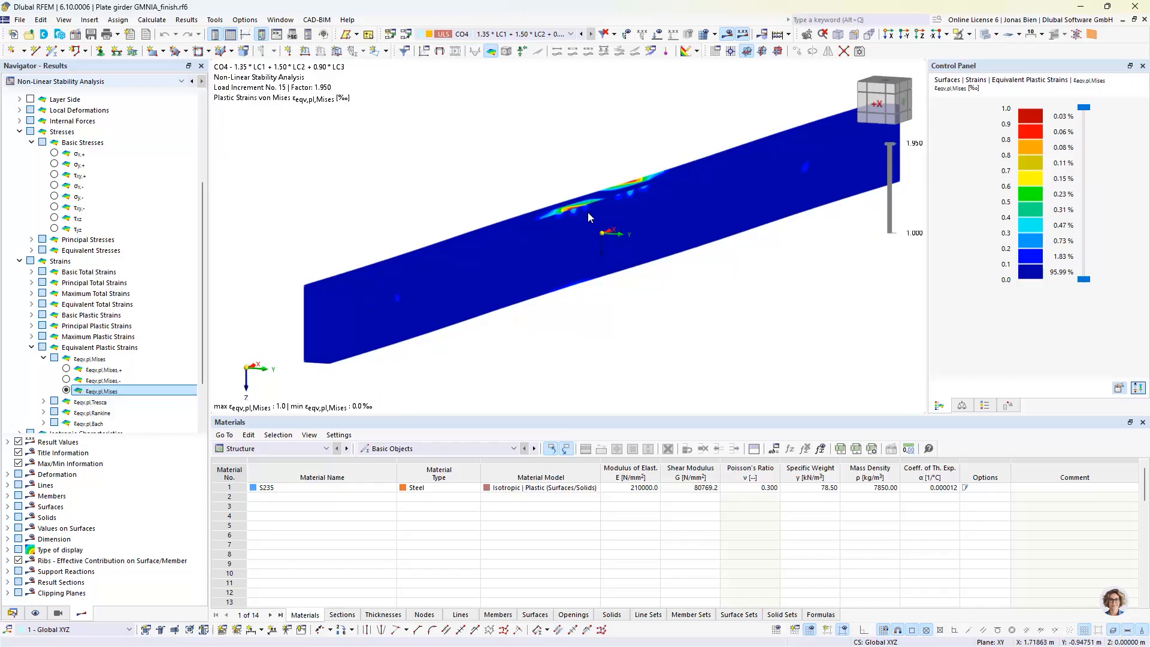
middle_click_drag(580, 193, 577, 187, "ctrl")
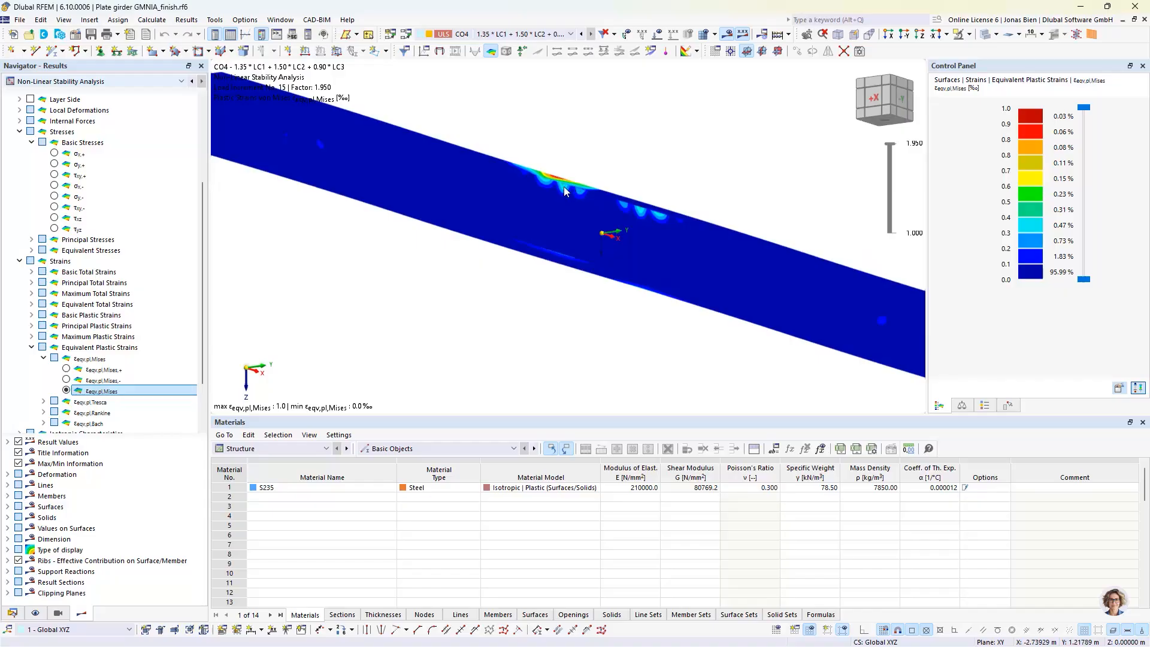
scroll(563, 181, "up", 2)
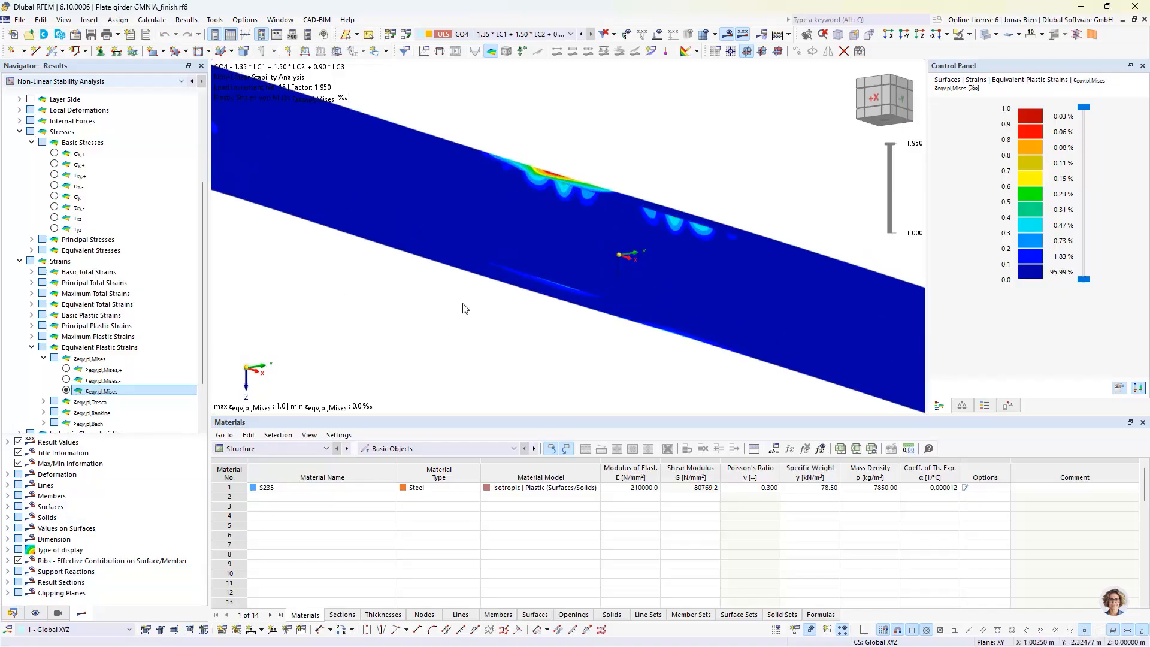
scroll(523, 274, "down", 2)
scroll(532, 257, "down", 2)
middle_click_drag(539, 255, 599, 290, "ctrl")
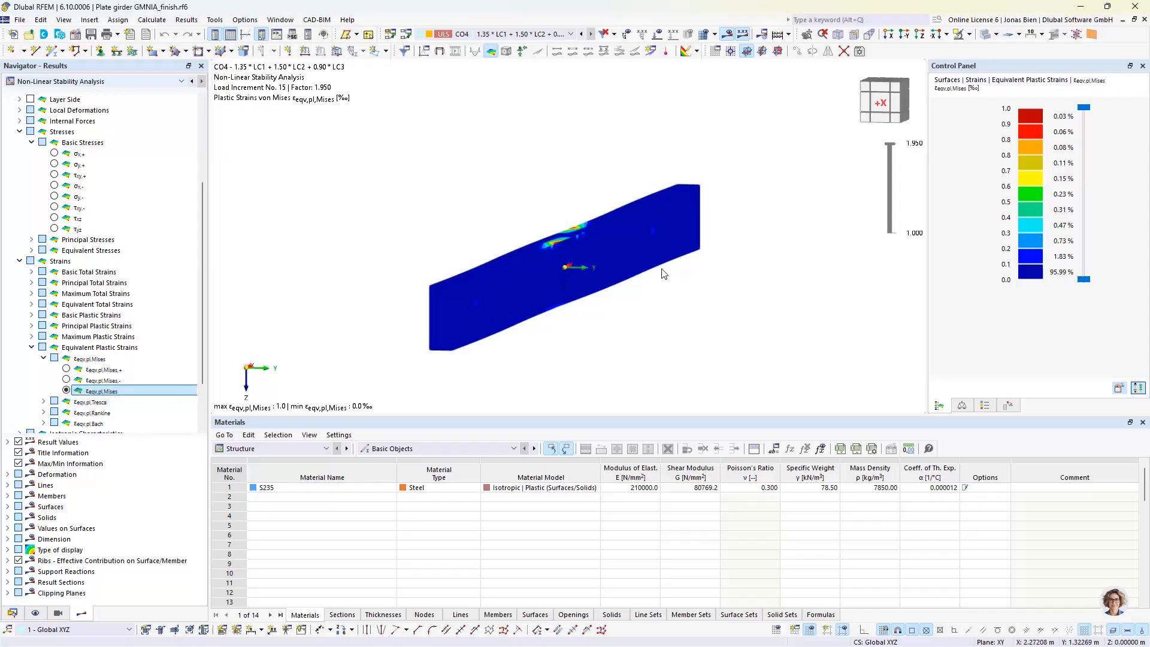
middle_click_drag(663, 273, 572, 258, "ctrl")
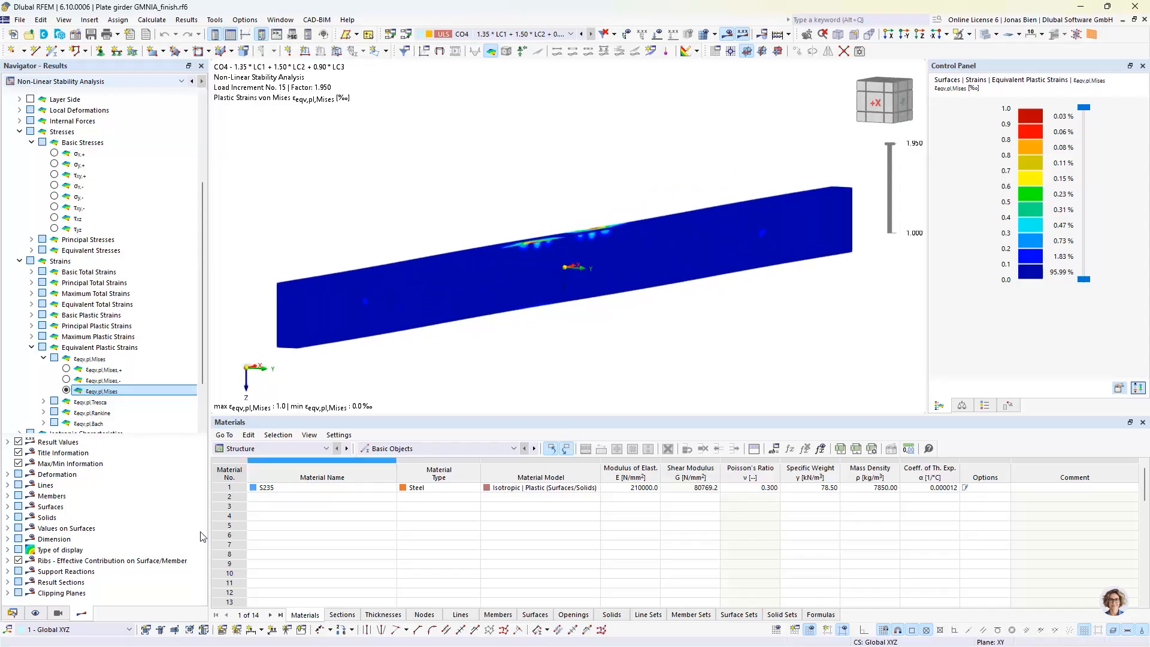
Show the model objects again over the plastic strain results and view the whole girder with its stiffeners and supports
left_click(57, 614)
left_click(36, 613)
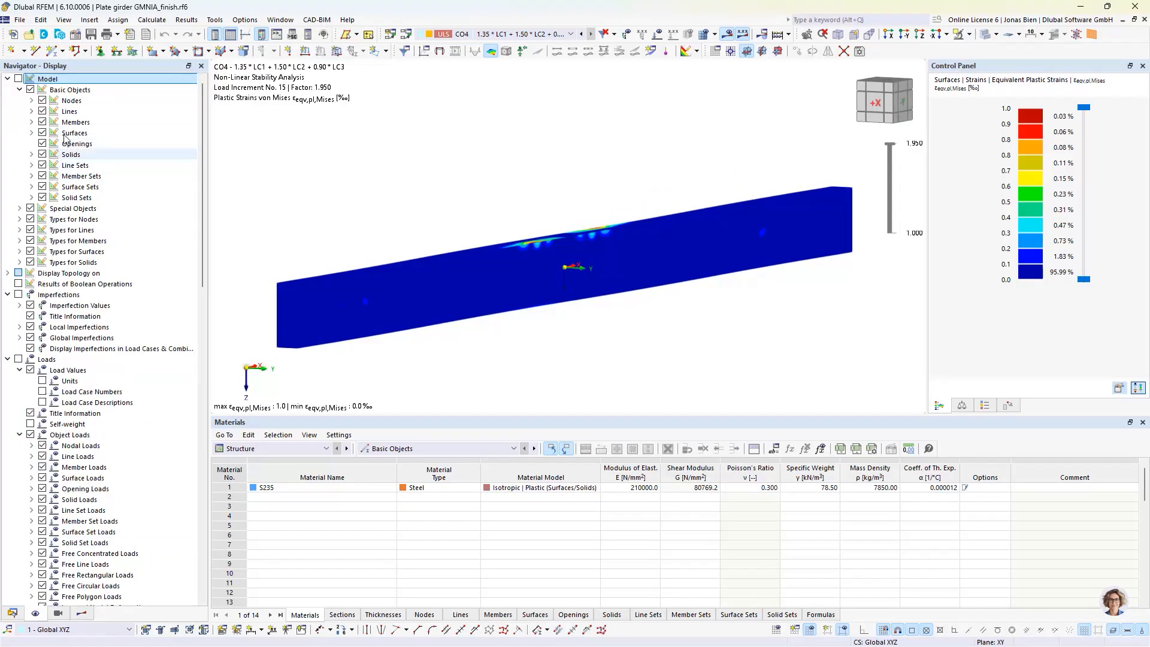
left_click(19, 78)
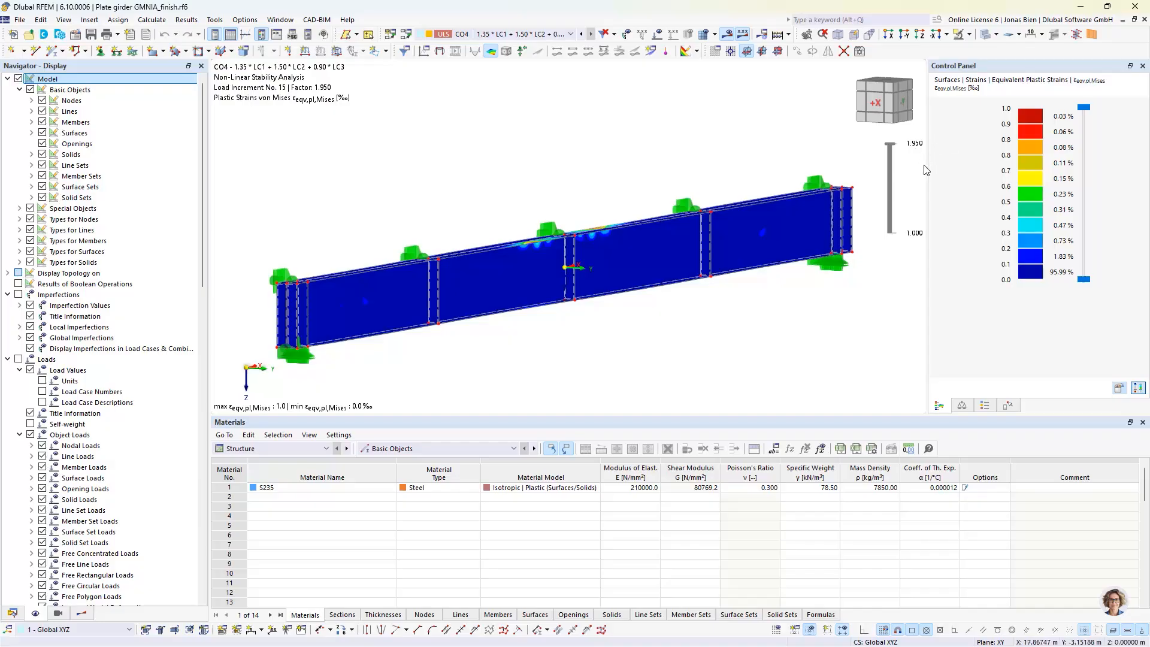
middle_click_drag(501, 179, 501, 187, "ctrl")
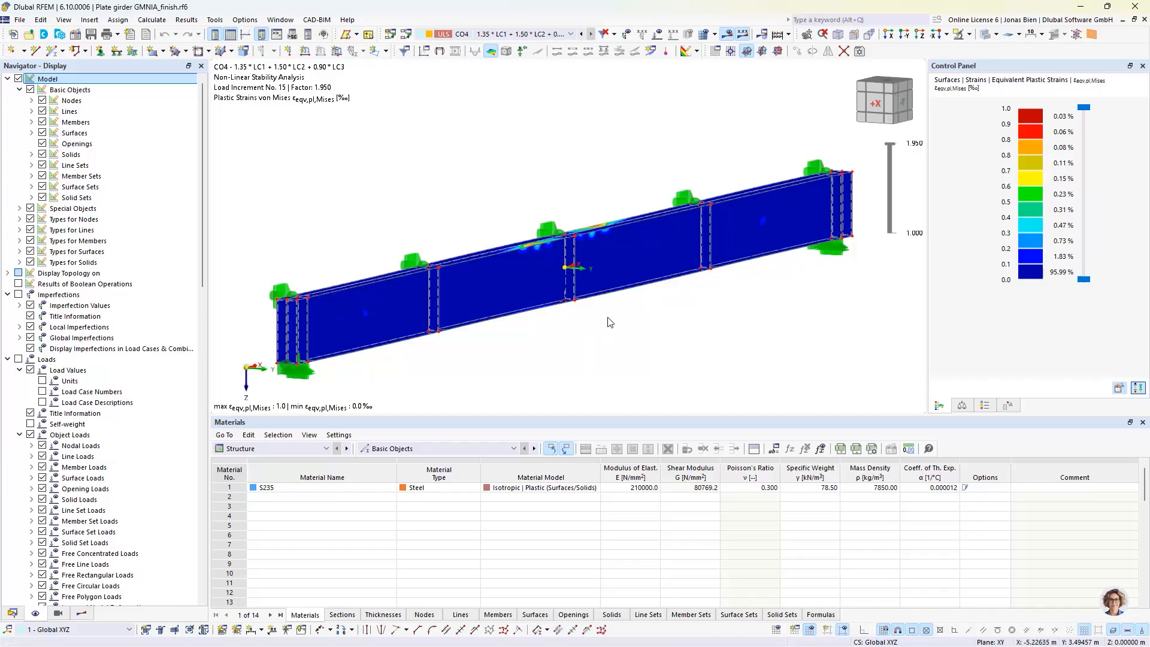
middle_click_drag(606, 310, 598, 290, "ctrl")
scroll(609, 313, "down", 1)
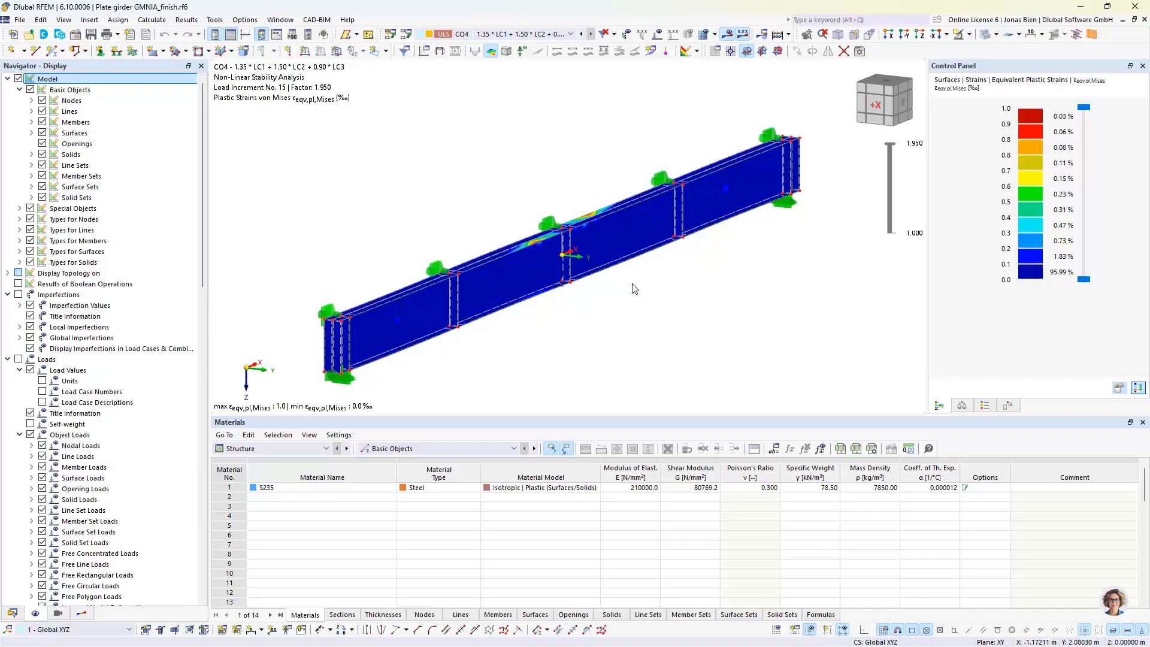
Switch to the model Plate girder GMNIA_3m_finish and view its girder with the CO4 loads in 3D
left_click(13, 612)
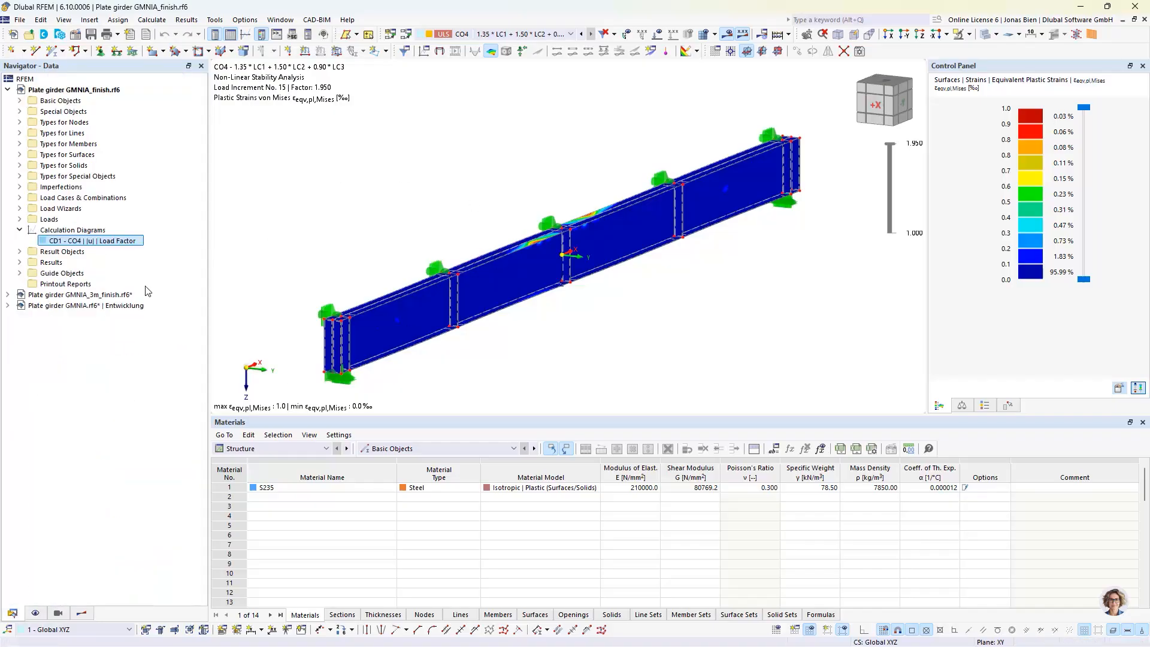
left_click(110, 295)
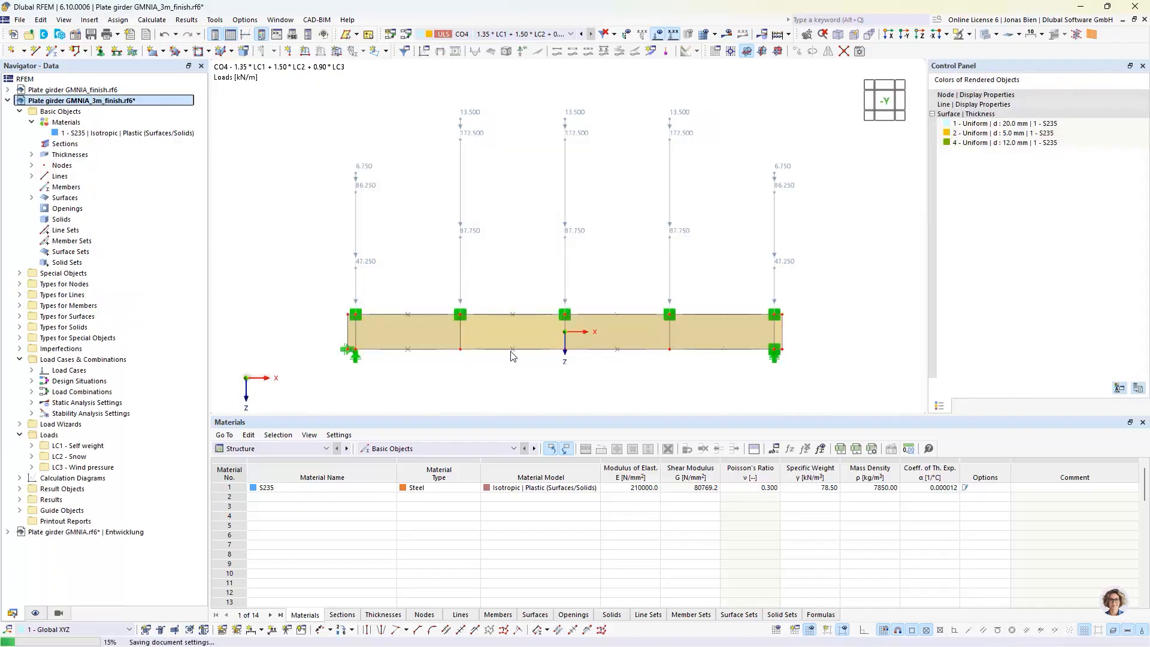
left_click(471, 272)
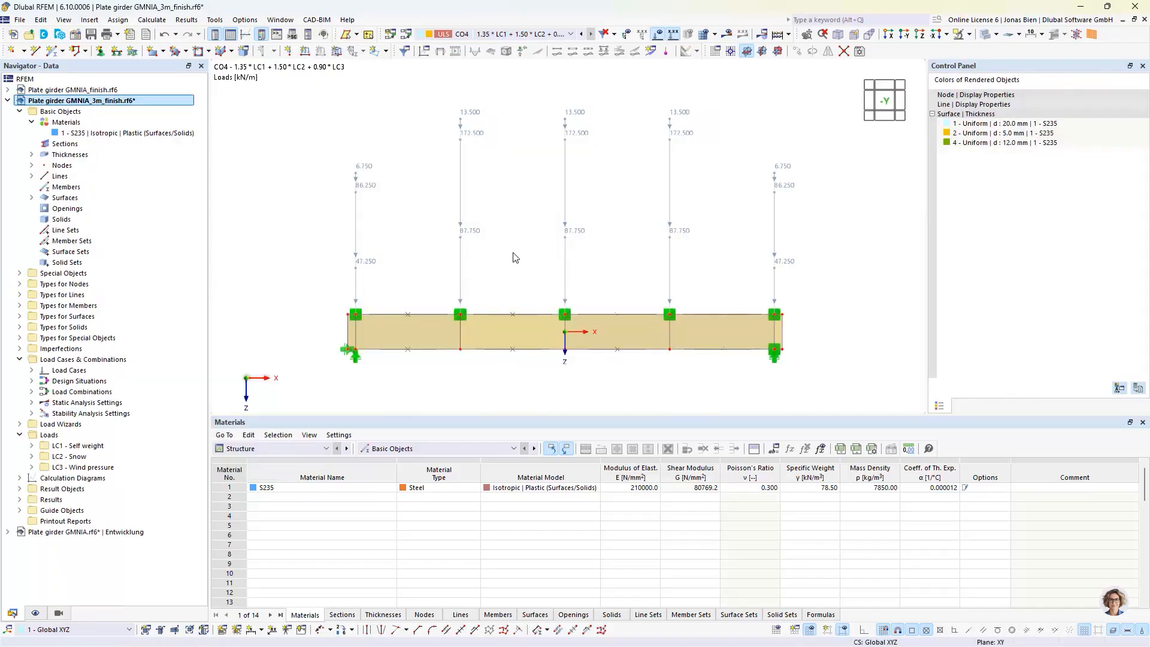
middle_click_drag(516, 251, 609, 259, "ctrl")
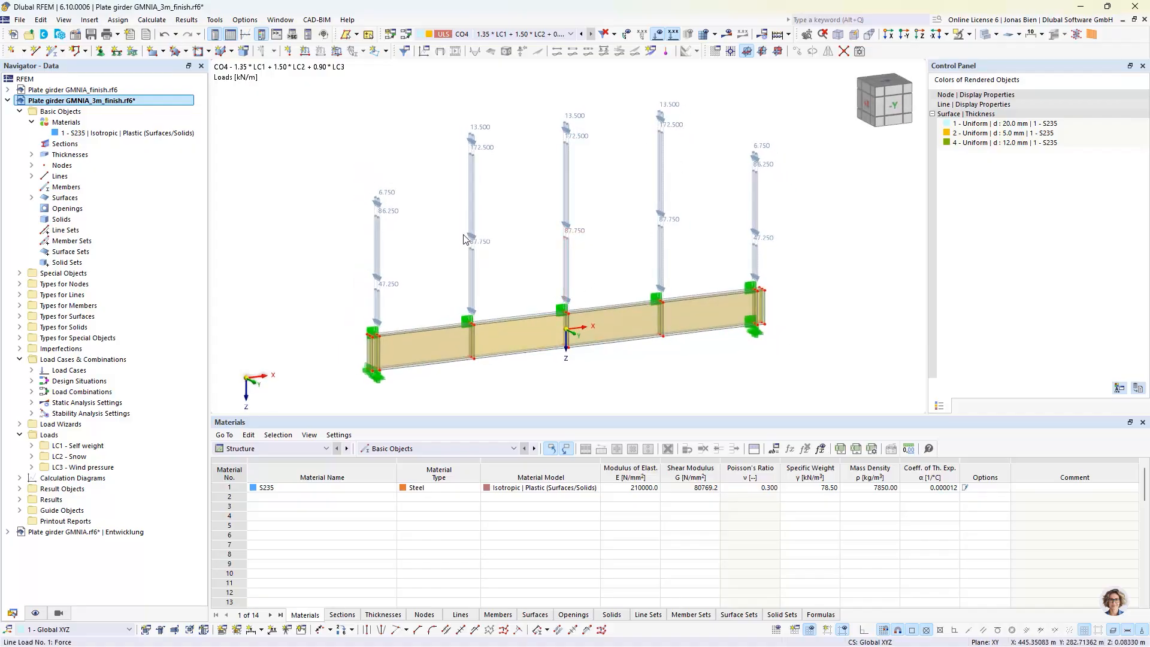
middle_click_drag(443, 362, 451, 376, "ctrl")
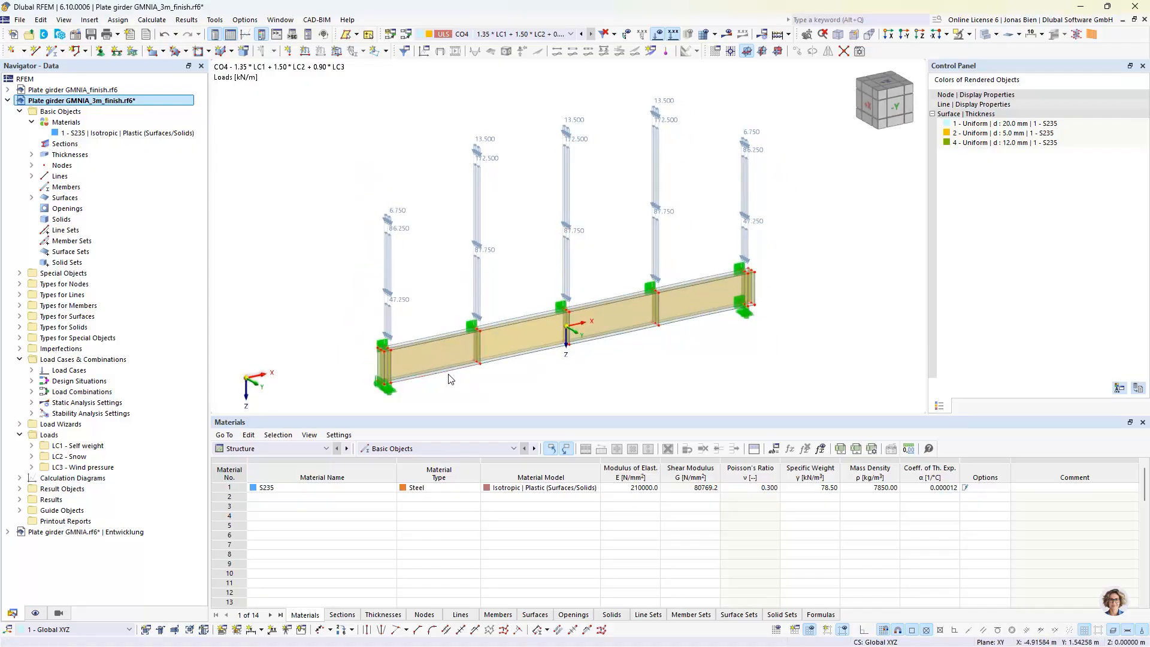
Turn on the CO4 non-linear stability results and view the girder's displacements from its +X end
left_click(728, 34)
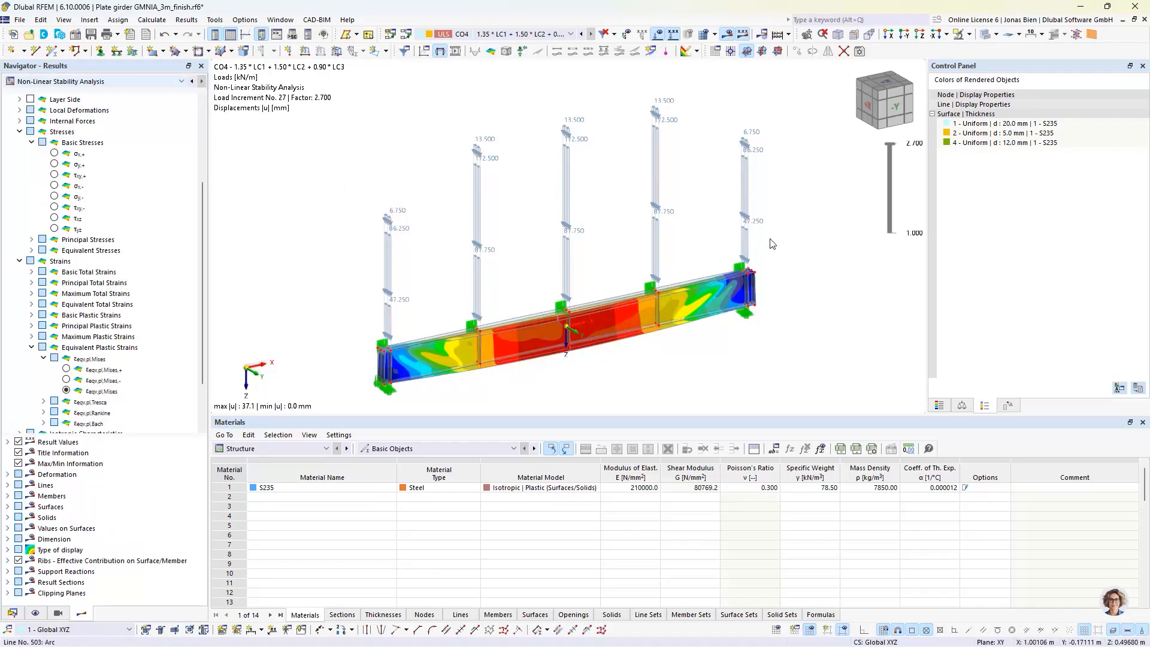
middle_click_drag(537, 309, 657, 269, "ctrl")
scroll(527, 375, "up", 3)
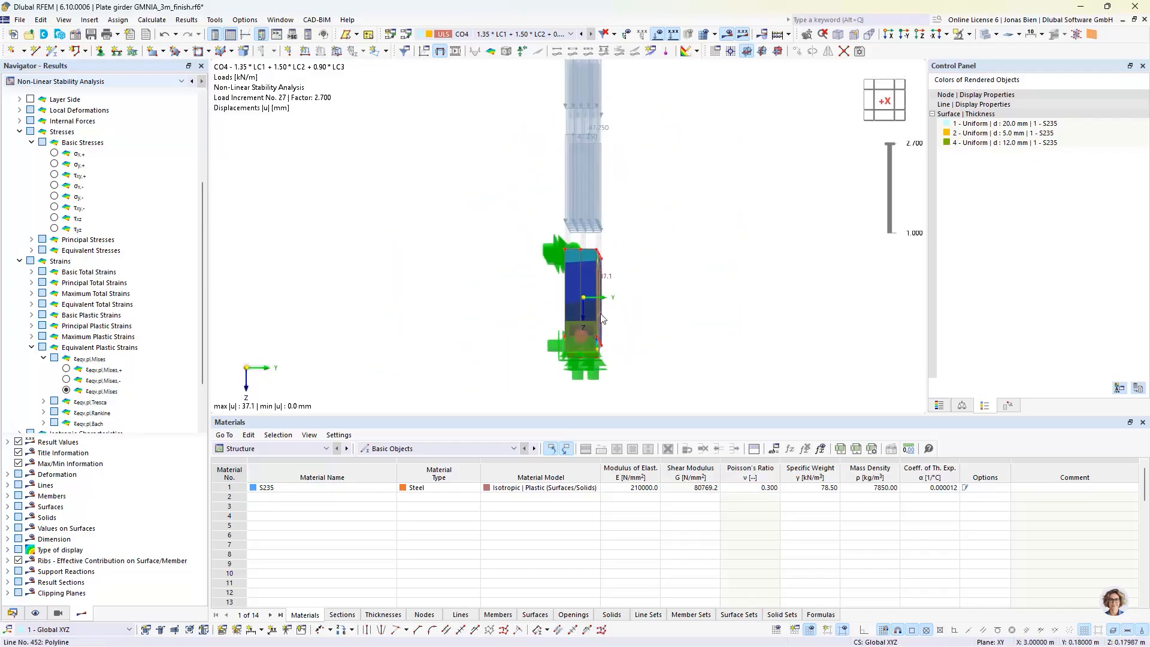
Hide the model objects to examine the deformed girder from its end and obliquely, and show the objects again
left_click(35, 613)
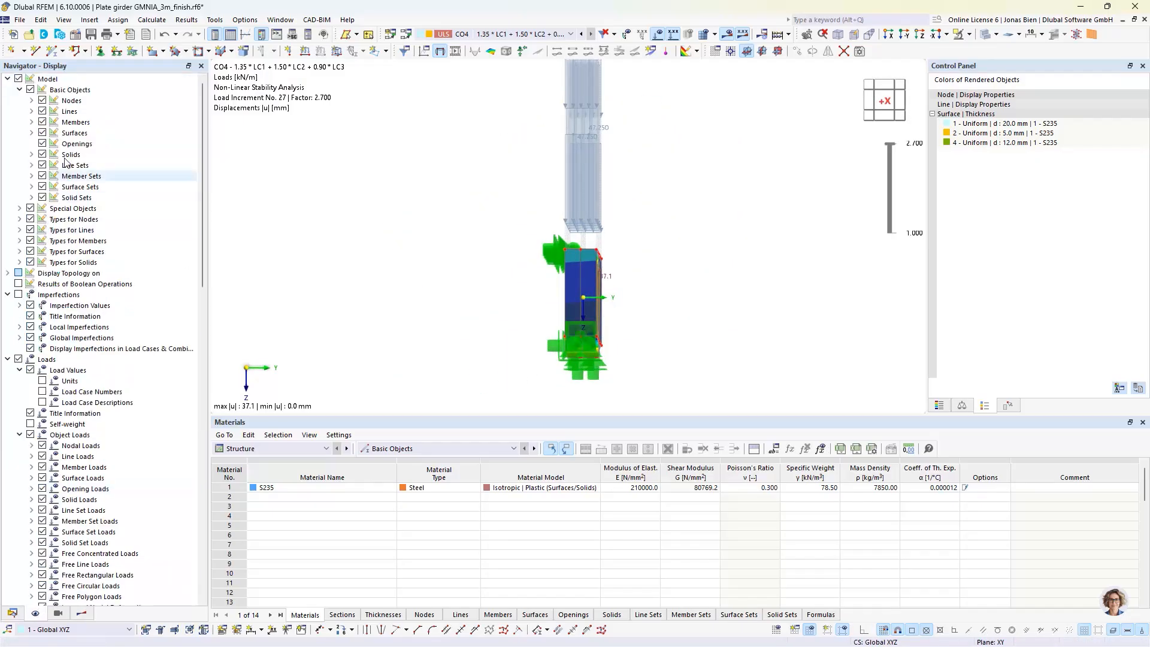
left_click(18, 79)
left_click(884, 101)
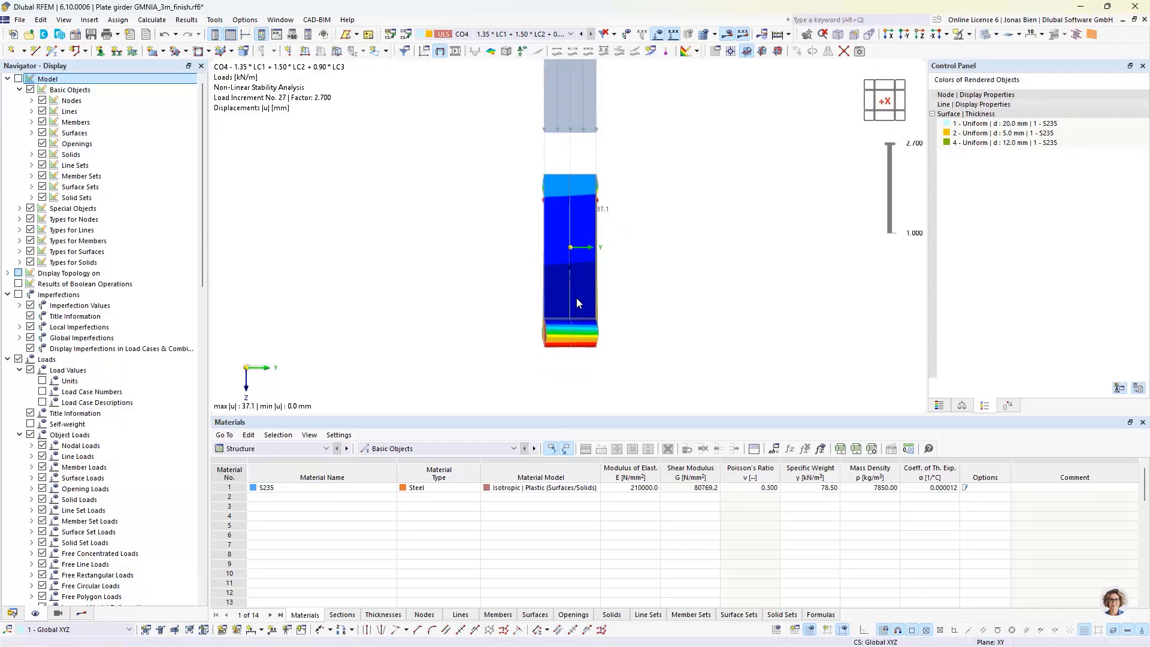
mouse_move(583, 279)
middle_mouse_down("ctrl")
mouse_move(563, 257)
mouse_move(625, 262)
mouse_move(581, 292)
middle_mouse_up("ctrl")
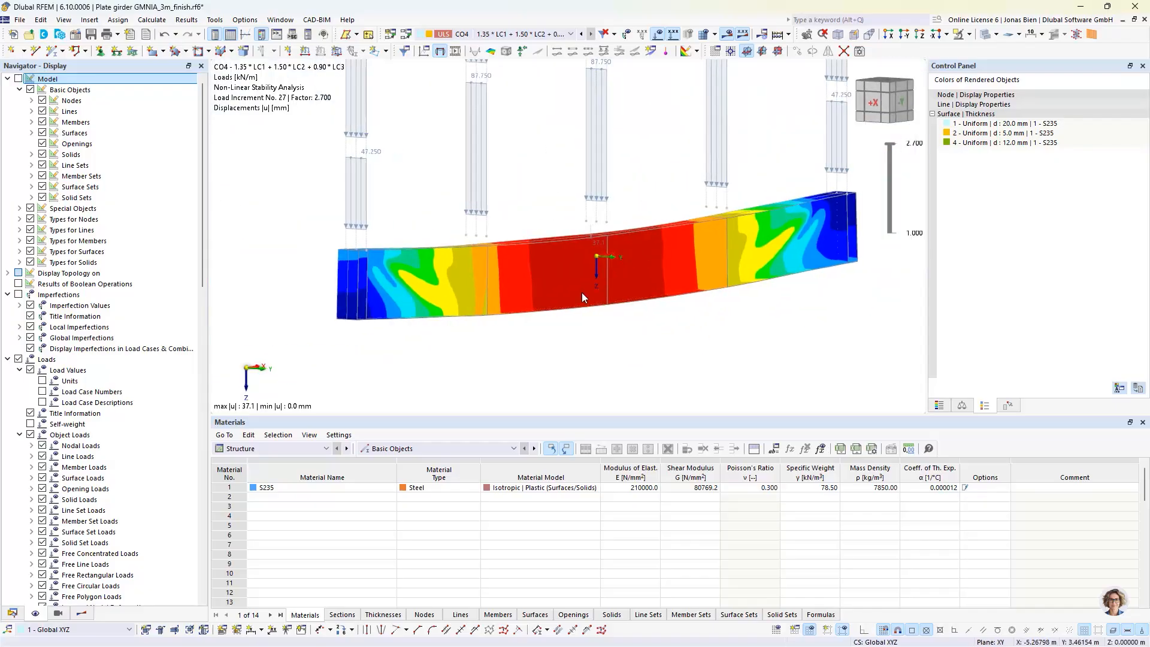
left_click(18, 78)
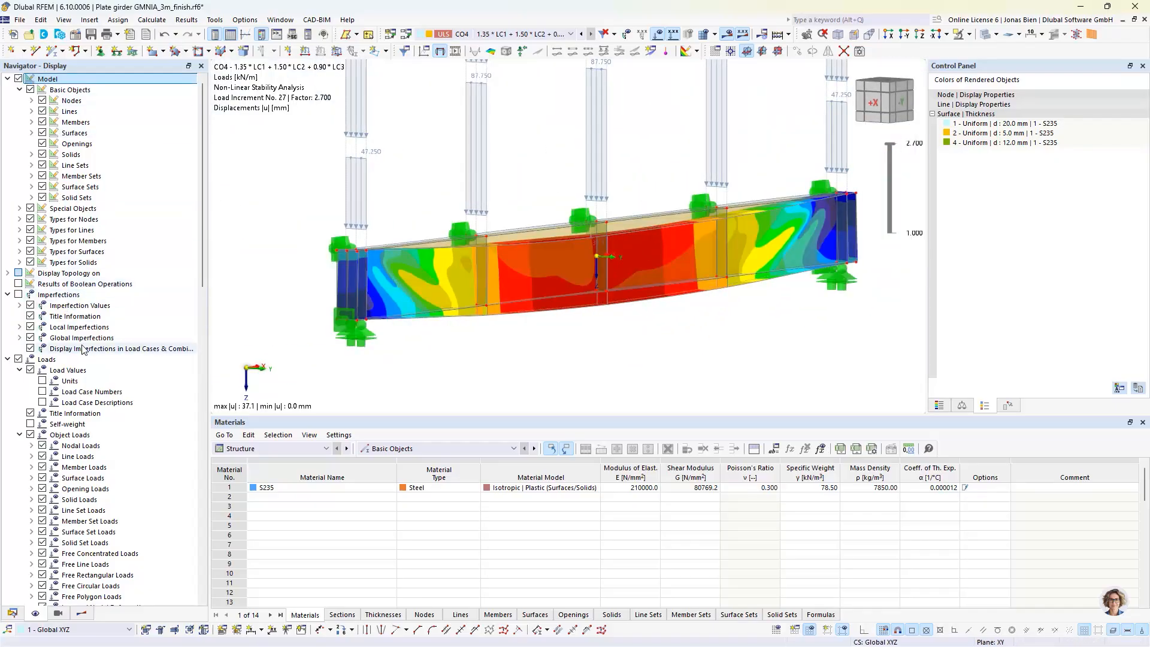
Display the von Mises equivalent plastic strains on the 3 m girder's surfaces together with their colour scale
scroll(84, 347, "down", 3)
left_click(82, 613)
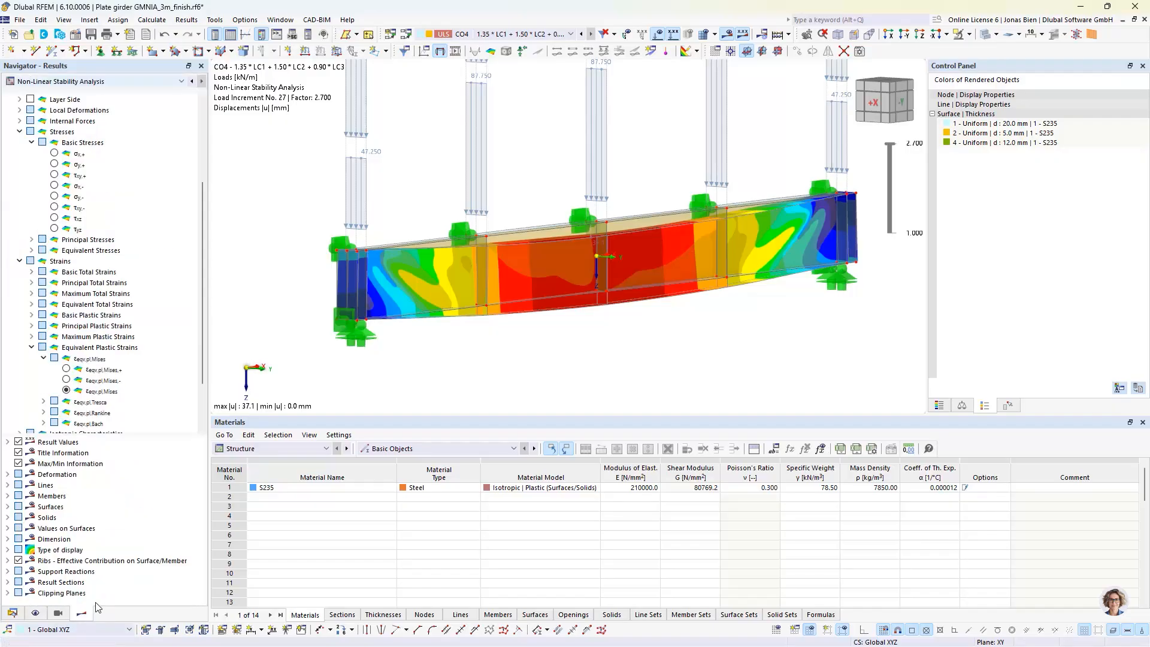
left_click(66, 390)
middle_click_drag(763, 295, 728, 294, "ctrl")
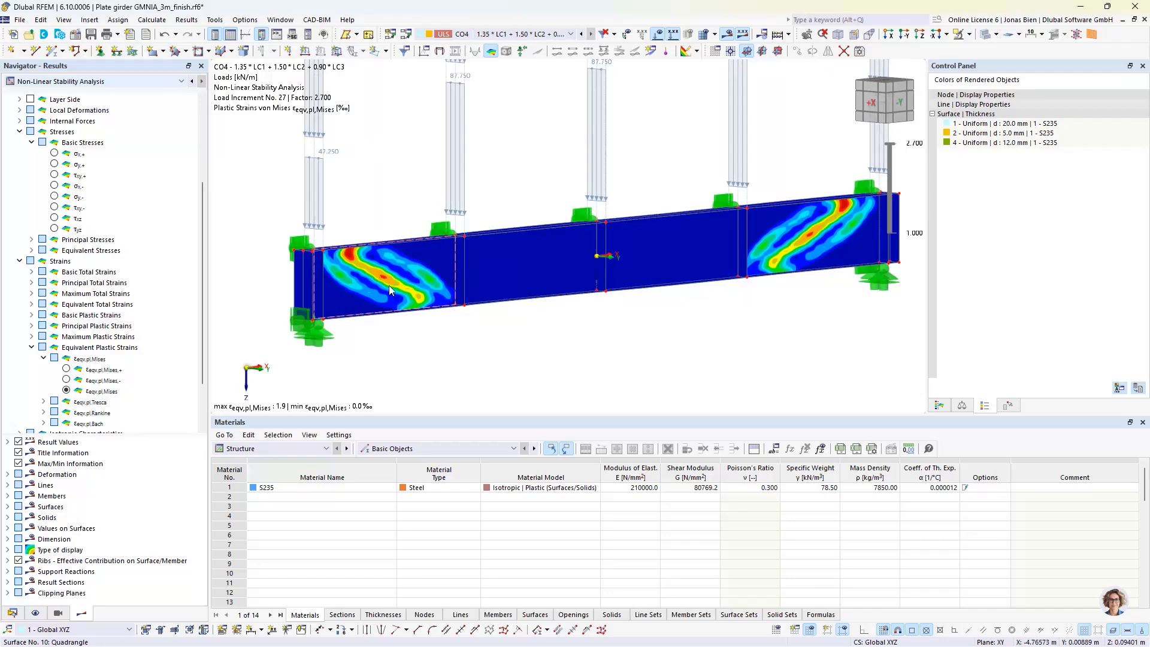
middle_click_drag(608, 238, 586, 245, "ctrl")
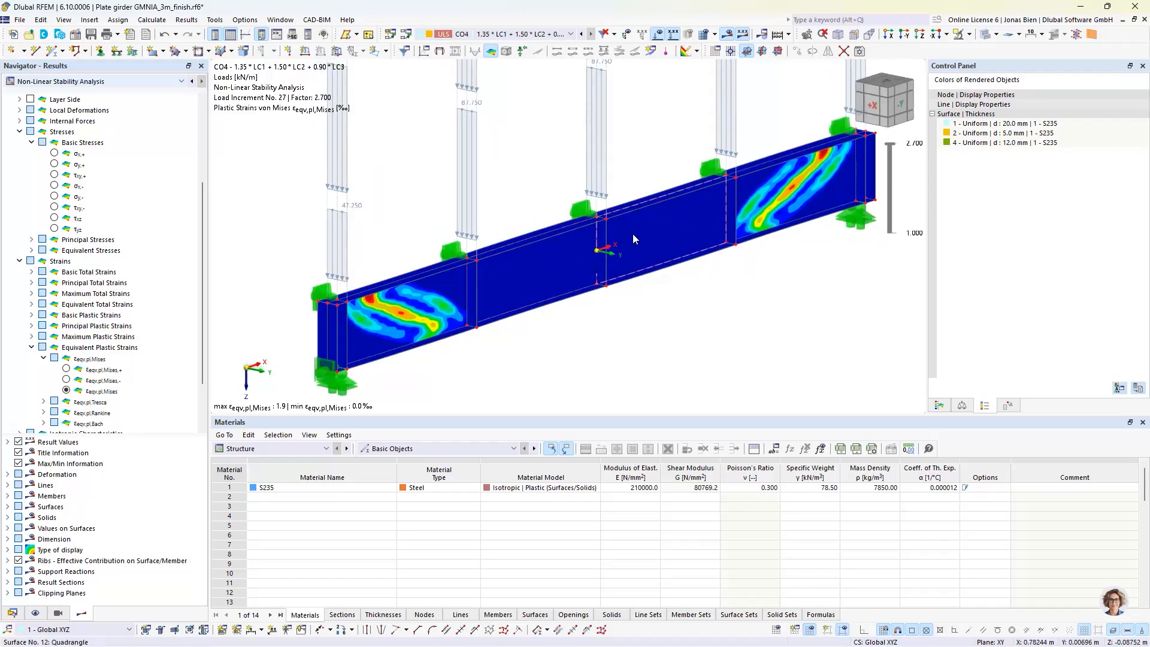
mouse_move(436, 303)
left_click(939, 405)
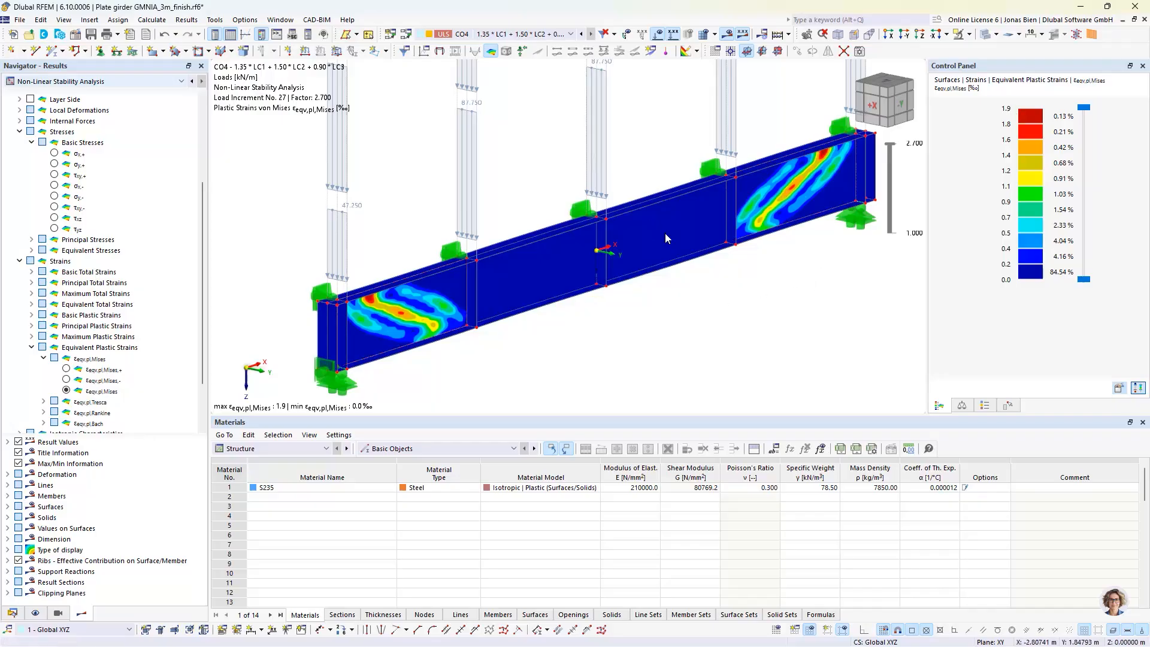
Compare the plastic strain distribution in the girder's end panels at load factors 2.660 and 2.700
left_click_drag(887, 142, 890, 156)
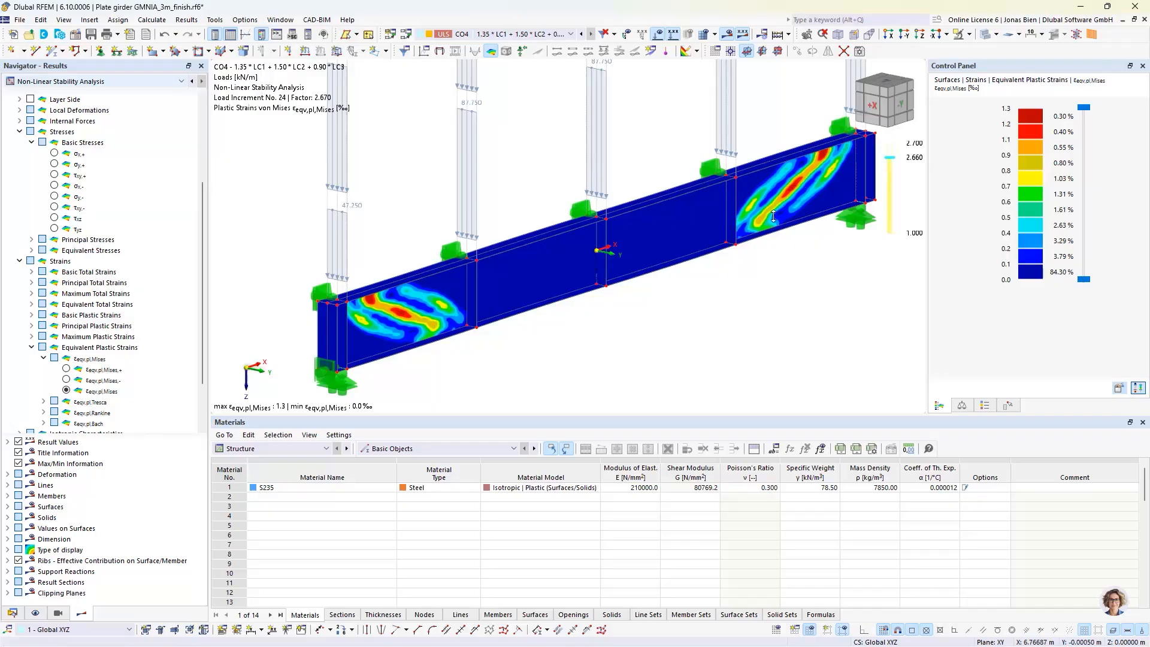
left_click_drag(773, 217, 812, 182)
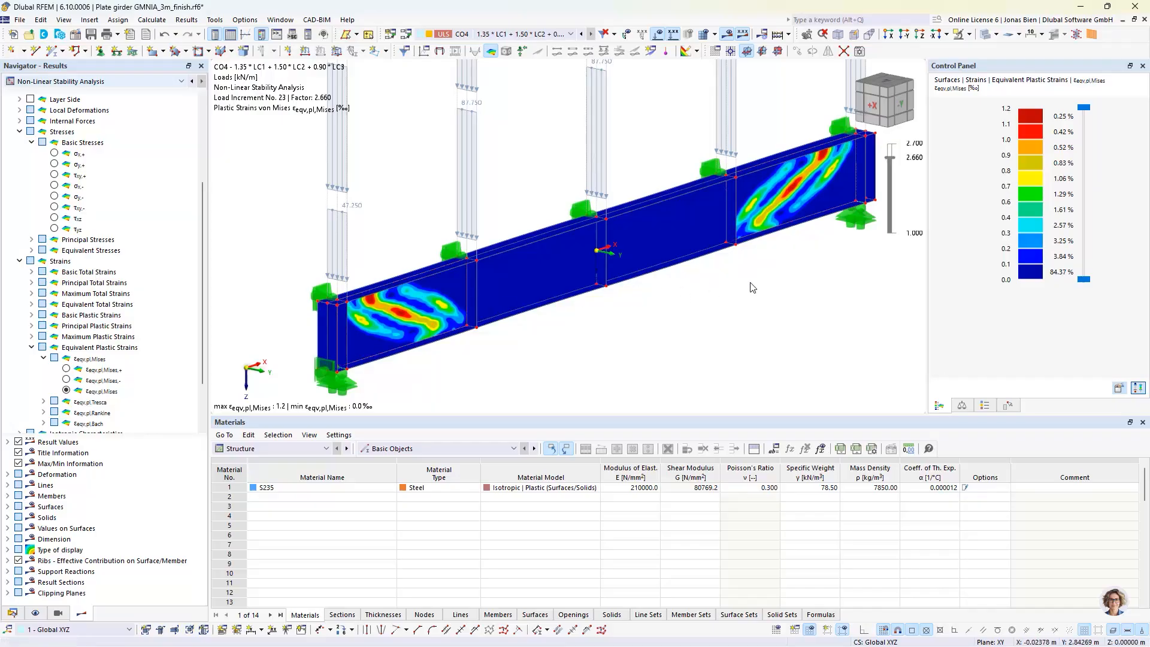
left_click_drag(888, 159, 891, 140)
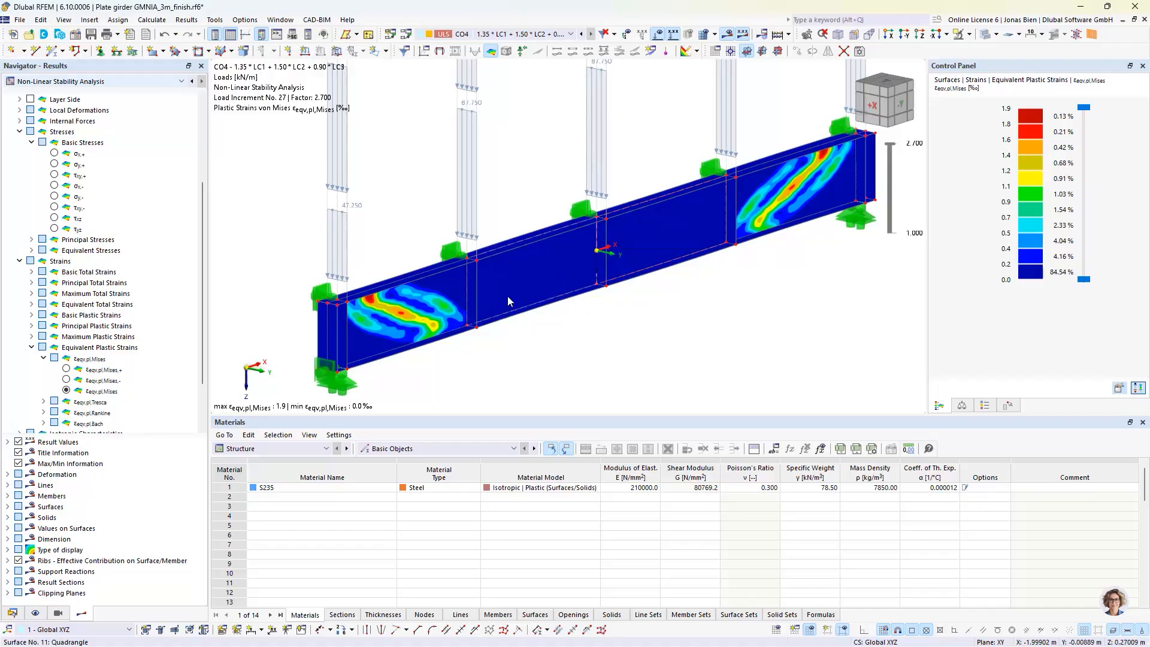
middle_click_drag(548, 343, 531, 334, "ctrl")
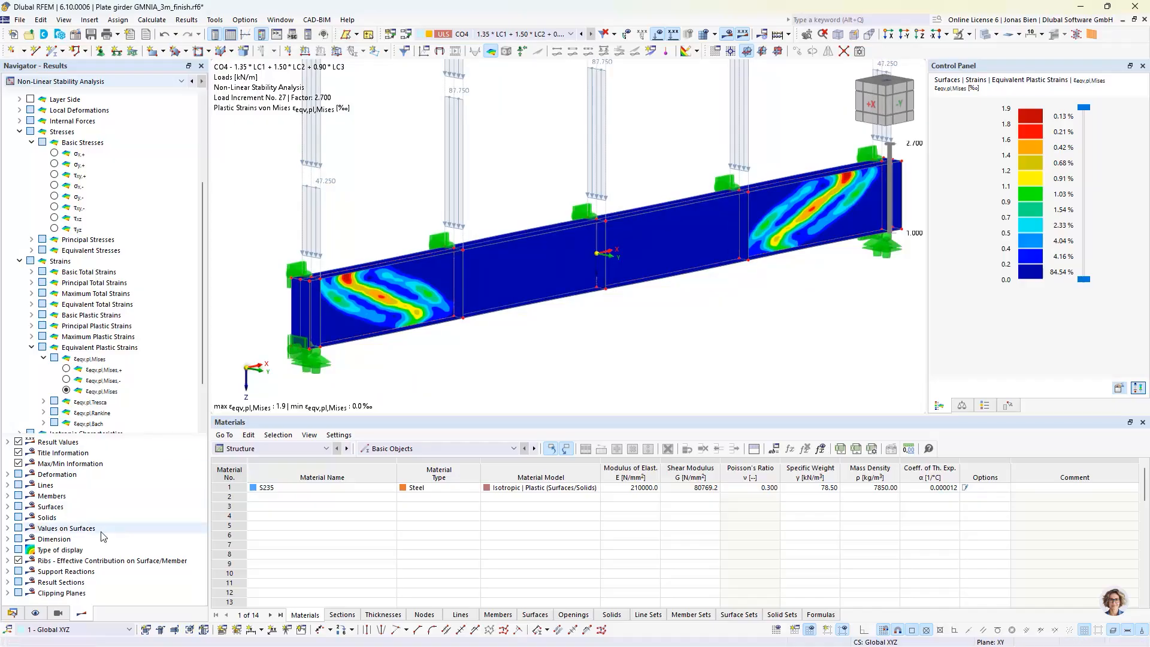
Examine the peak of the CO4 load factor versus maximum deformation curve in calculation diagram CD1, and close it without applying changes
left_click(13, 613)
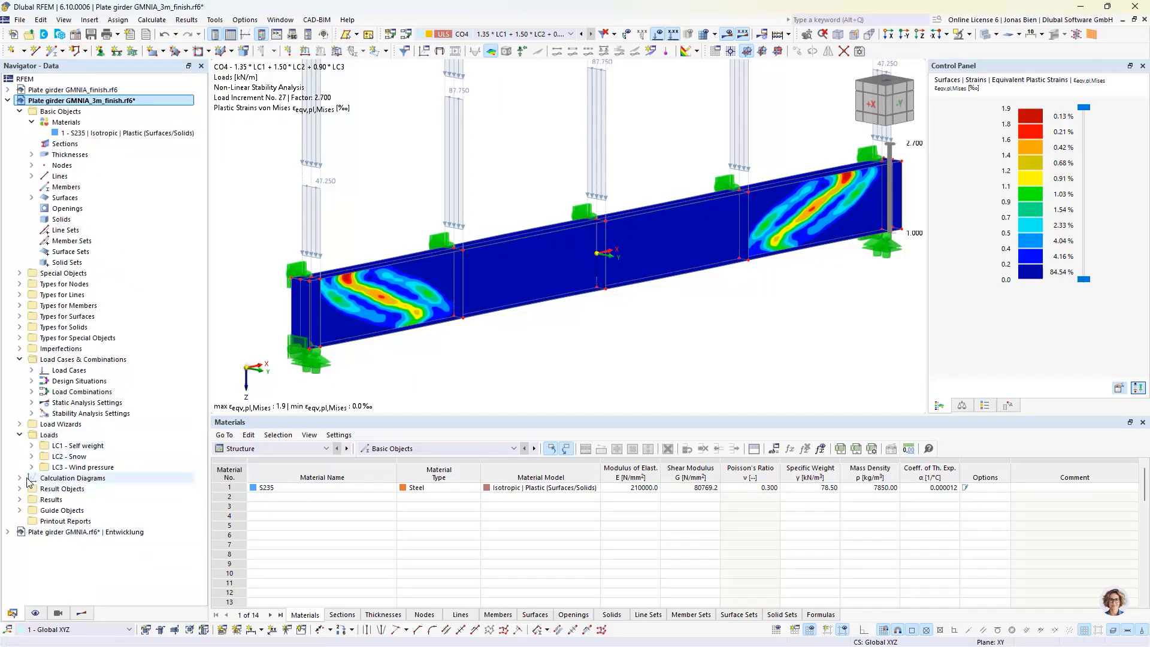
double_click(70, 478)
double_click(77, 489)
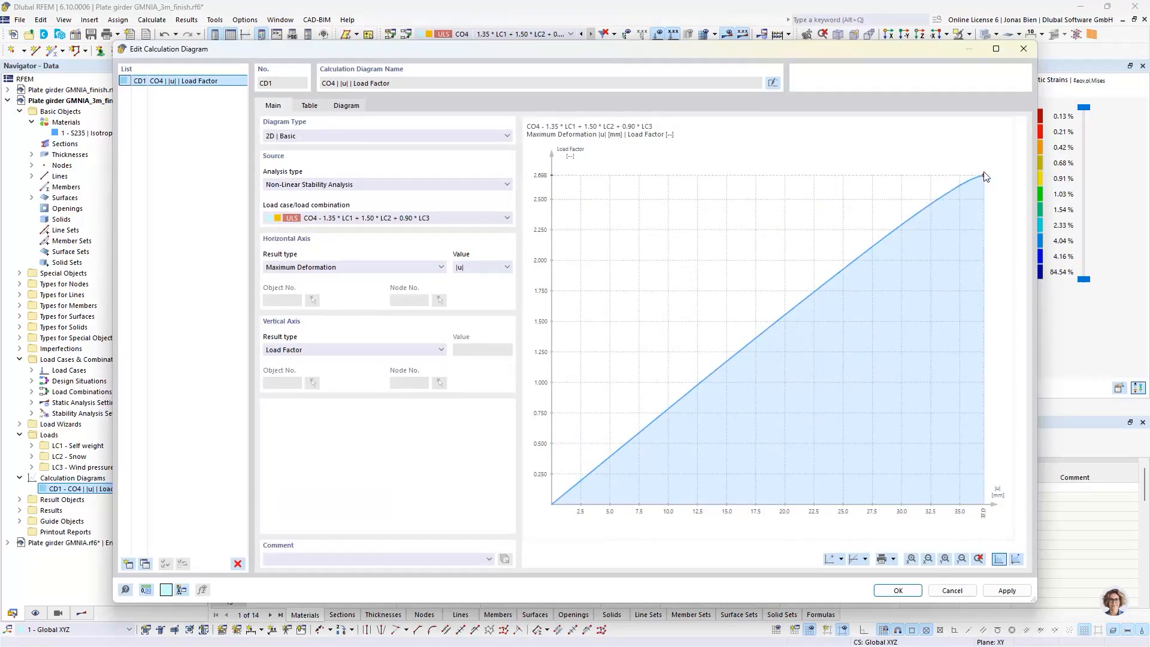
left_click_drag(881, 56, 918, 80)
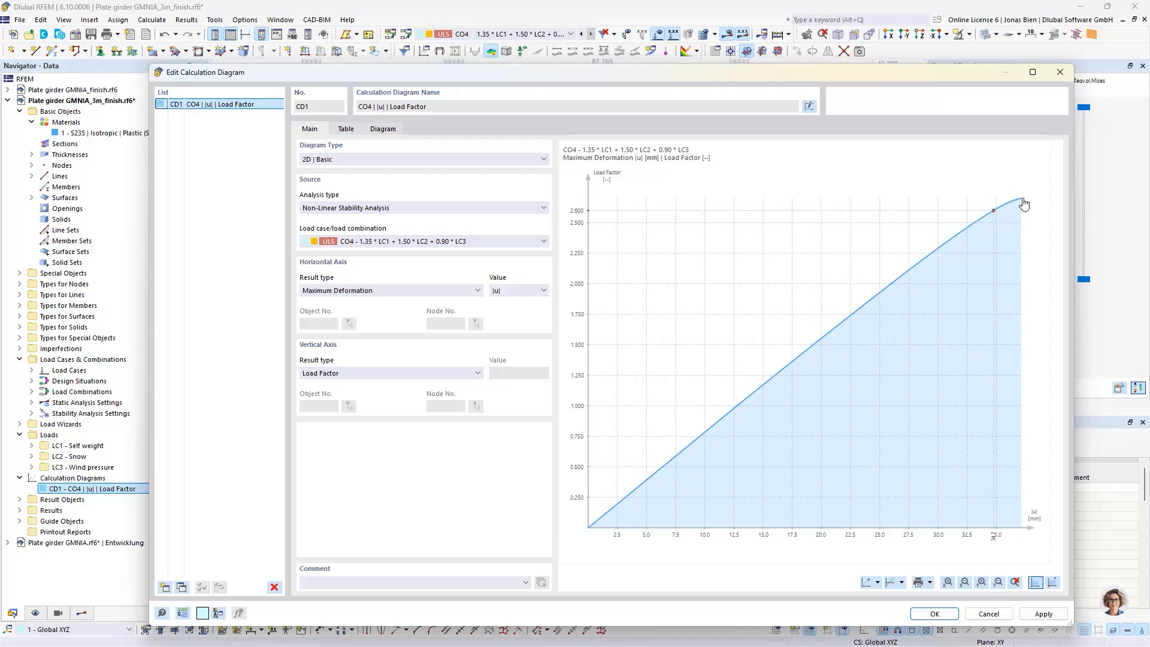
left_click(1059, 72)
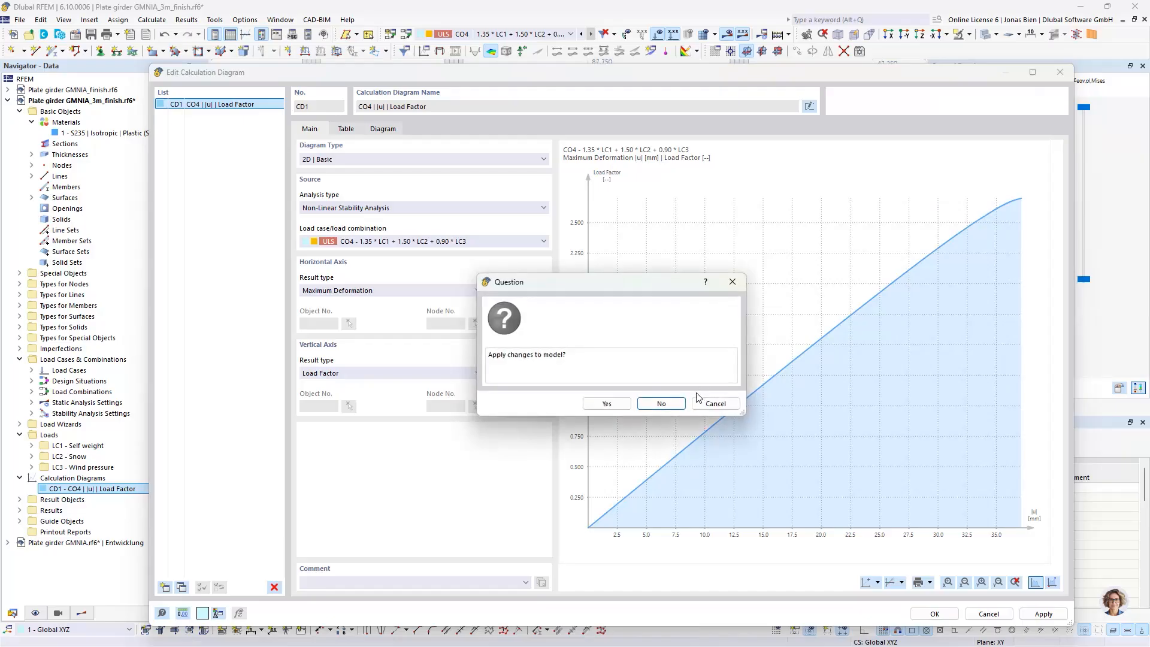
left_click(661, 403)
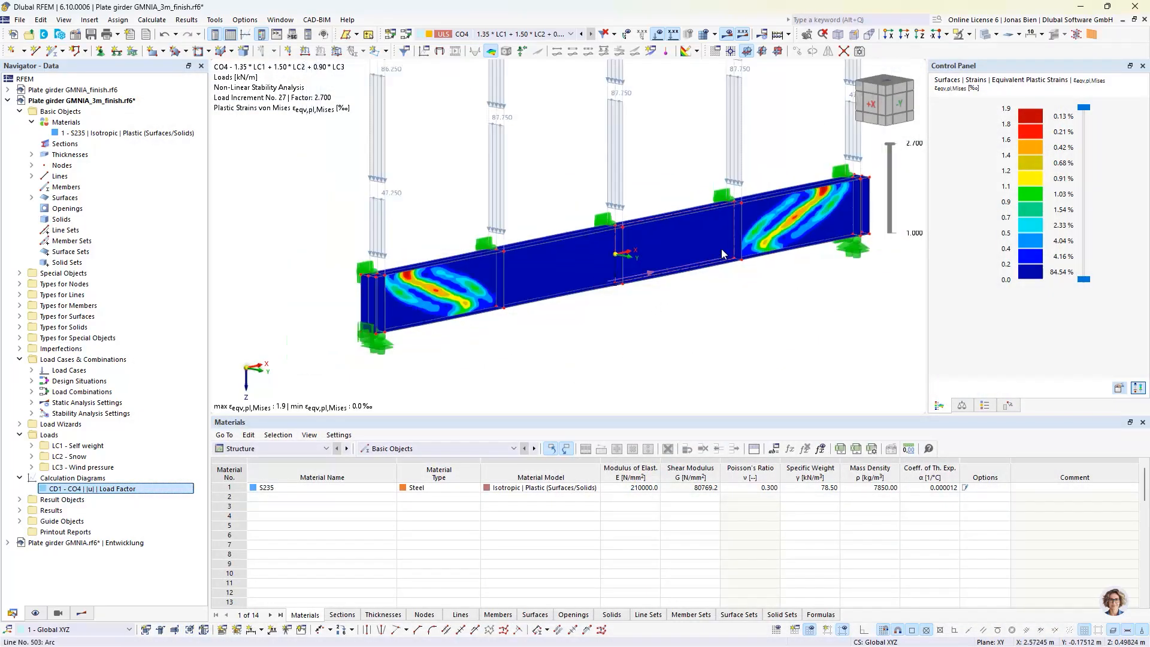